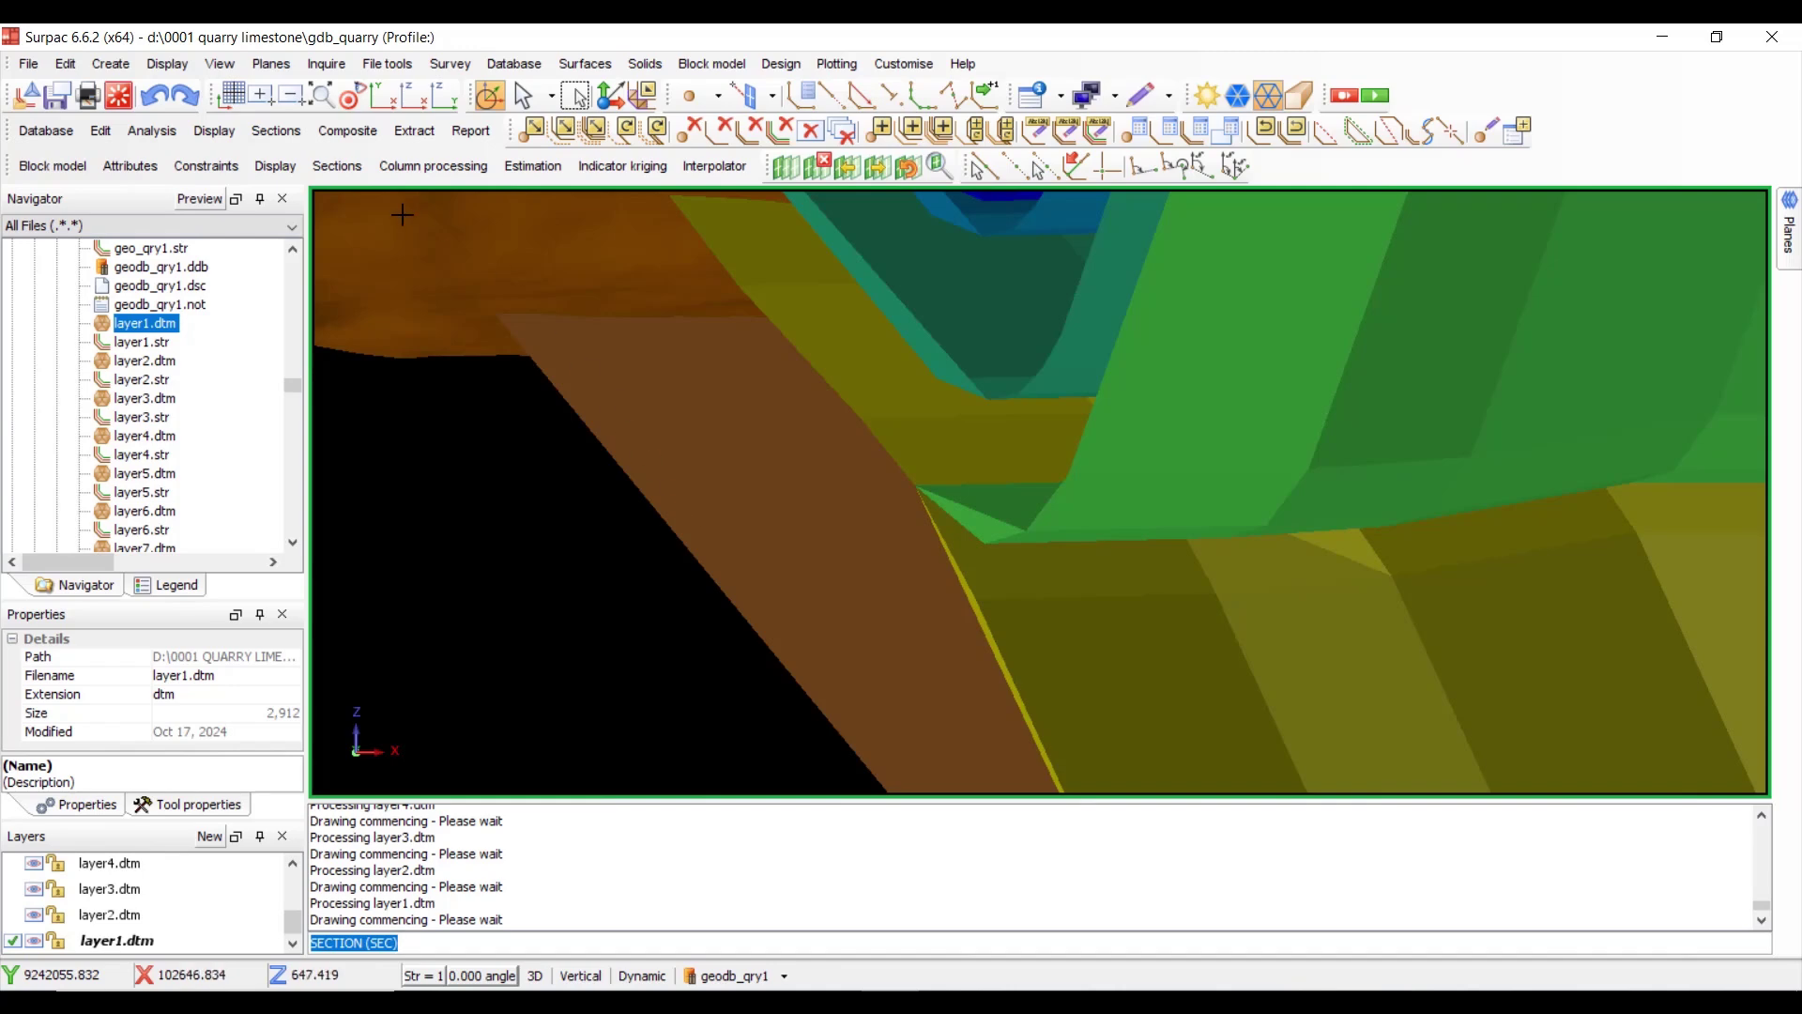
- Show the whole terrain in plan view and check whether the Block Model menu is enabled
left_click(385, 94)
scroll(845, 592, "down", 5)
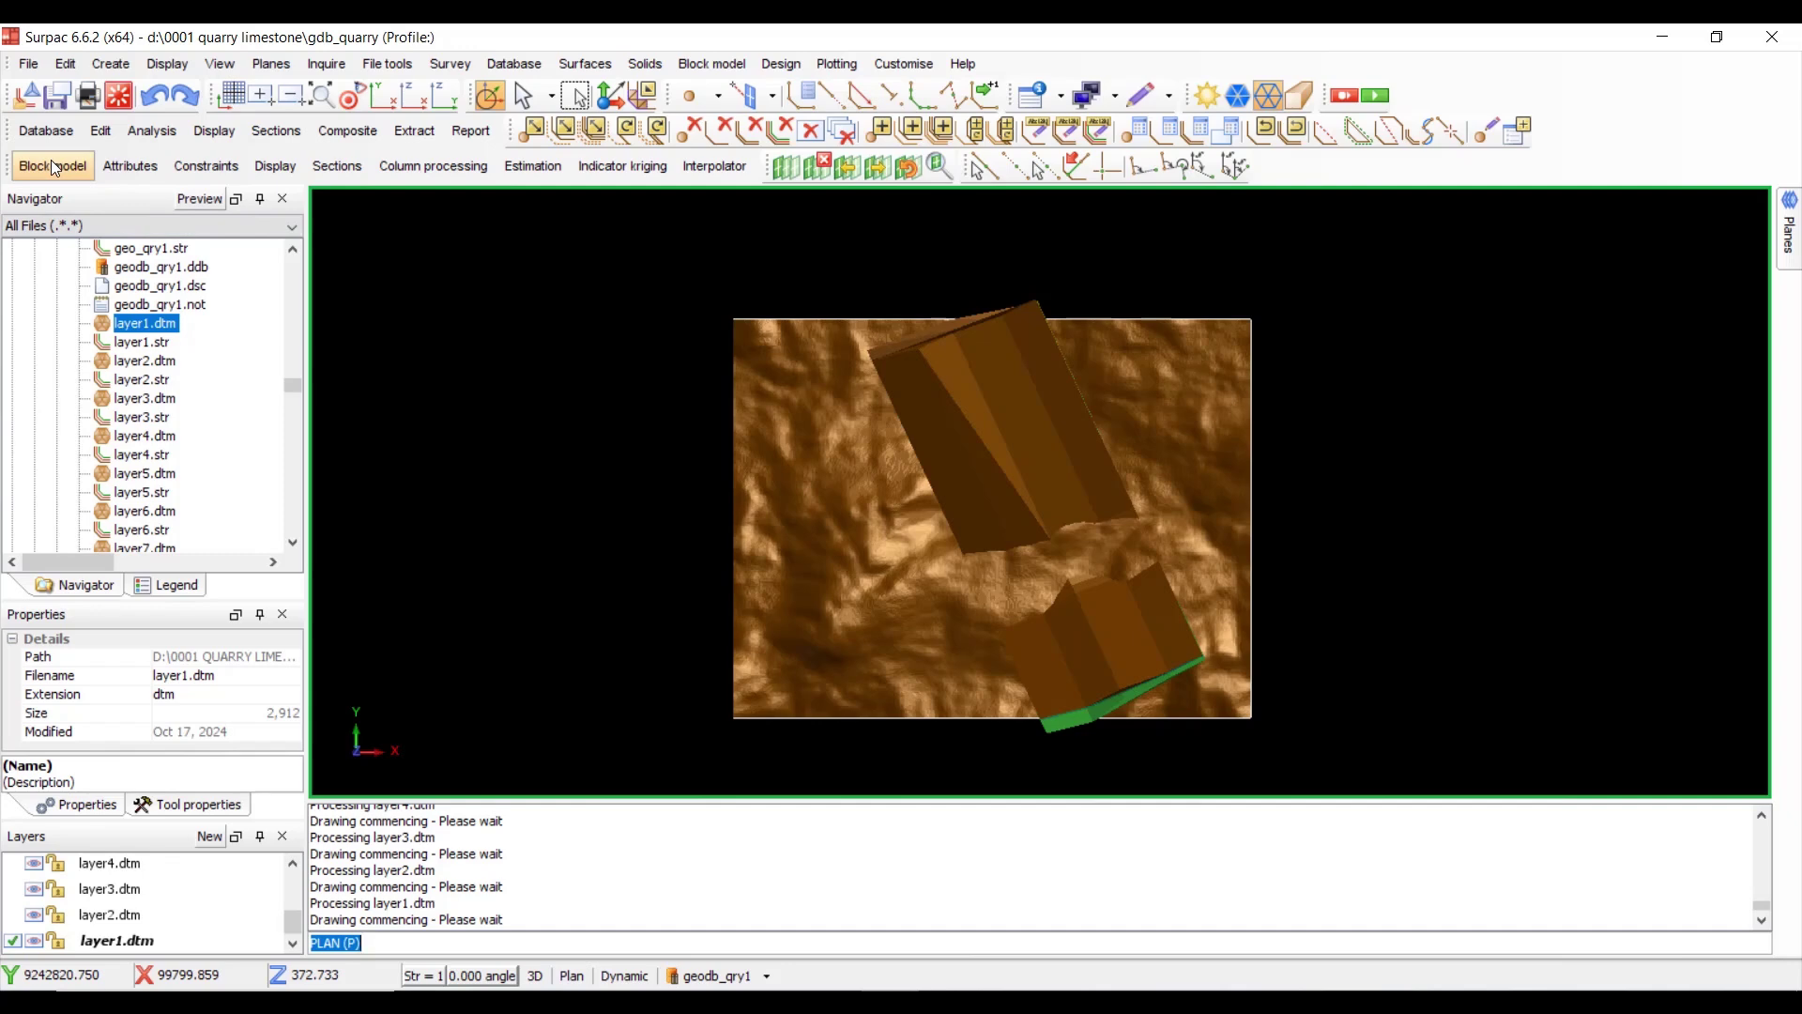
right_click(1569, 164)
mouse_move(1640, 201)
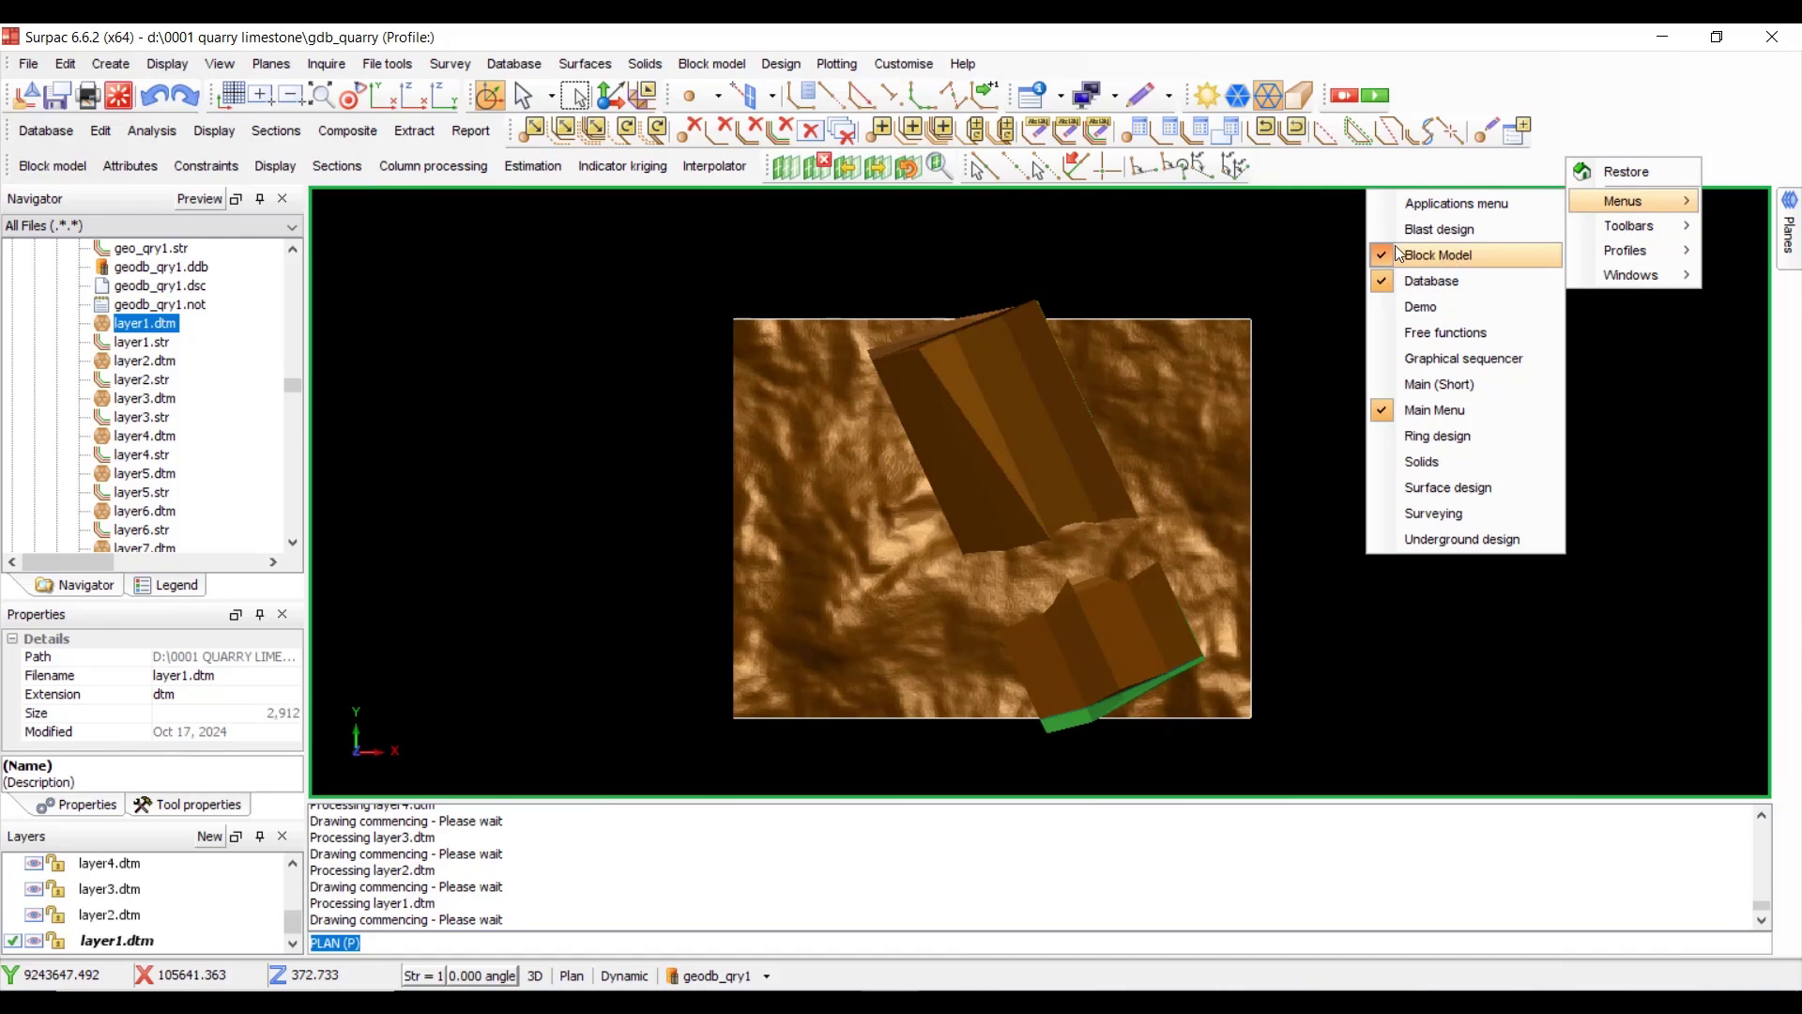
- Start the definition of a new block model named bm_qry1
left_click(59, 167)
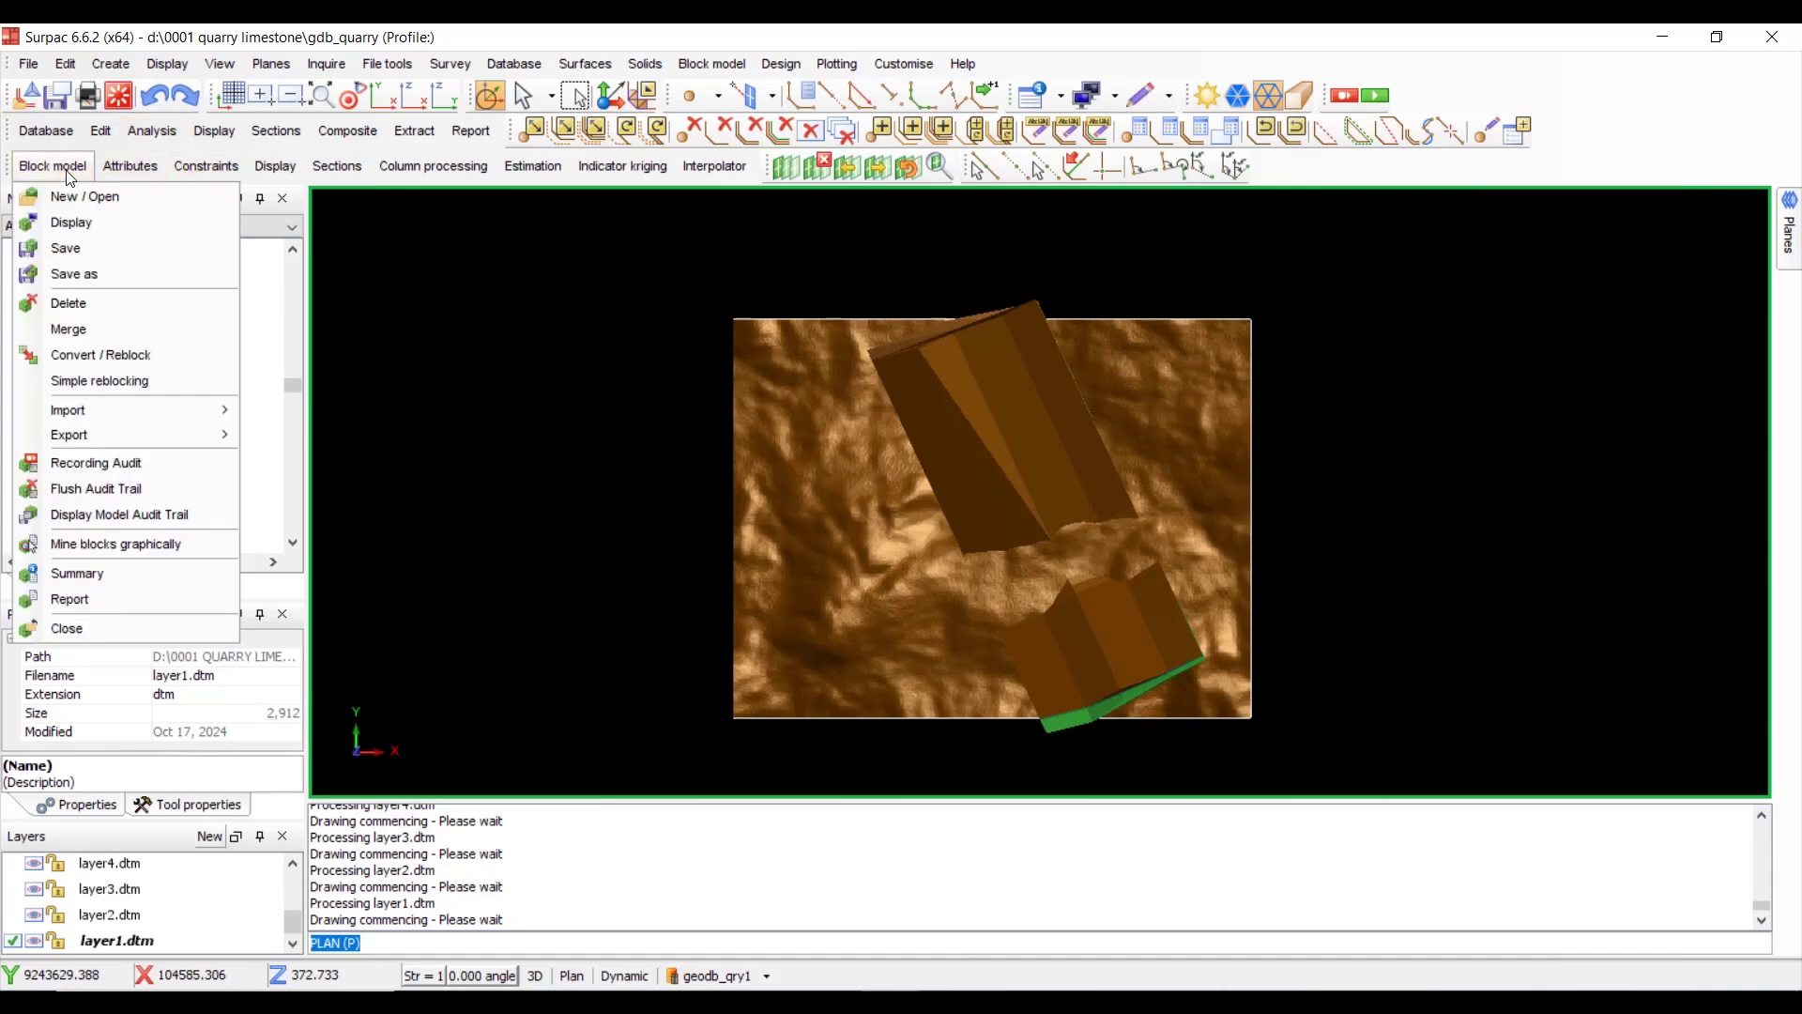
left_click(125, 199)
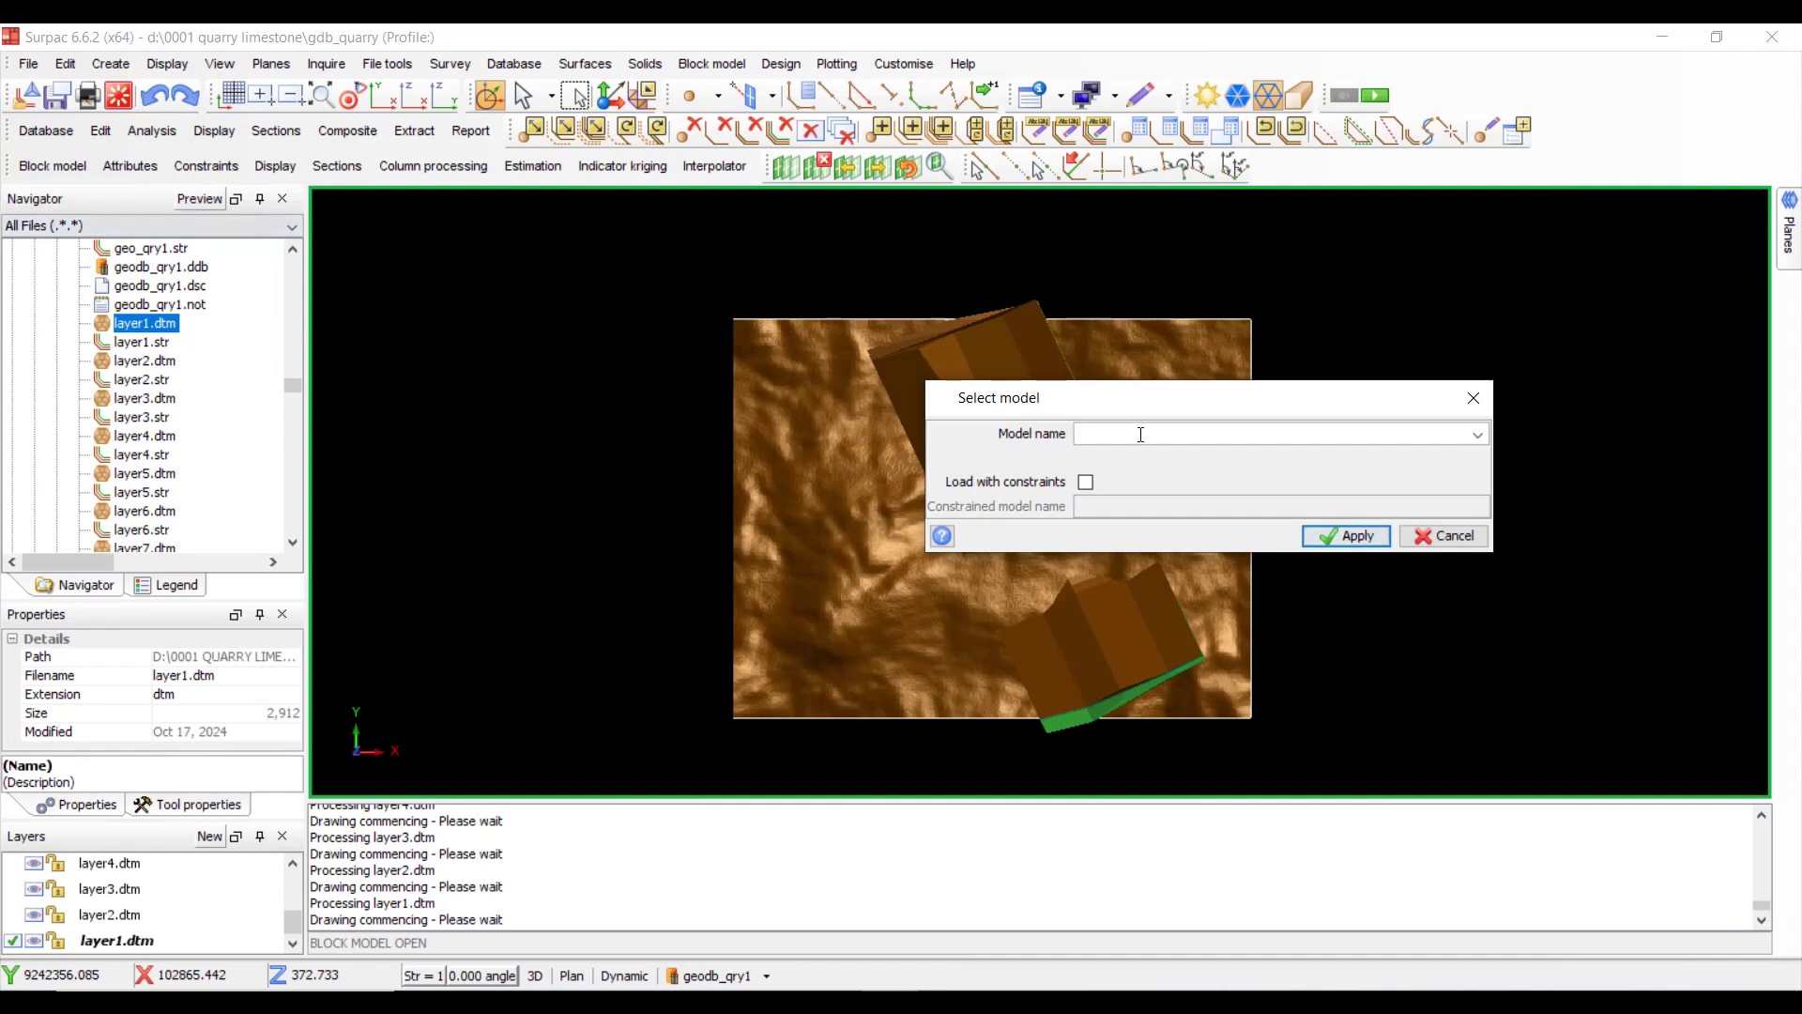
type("bm_qry1")
left_click(1367, 540)
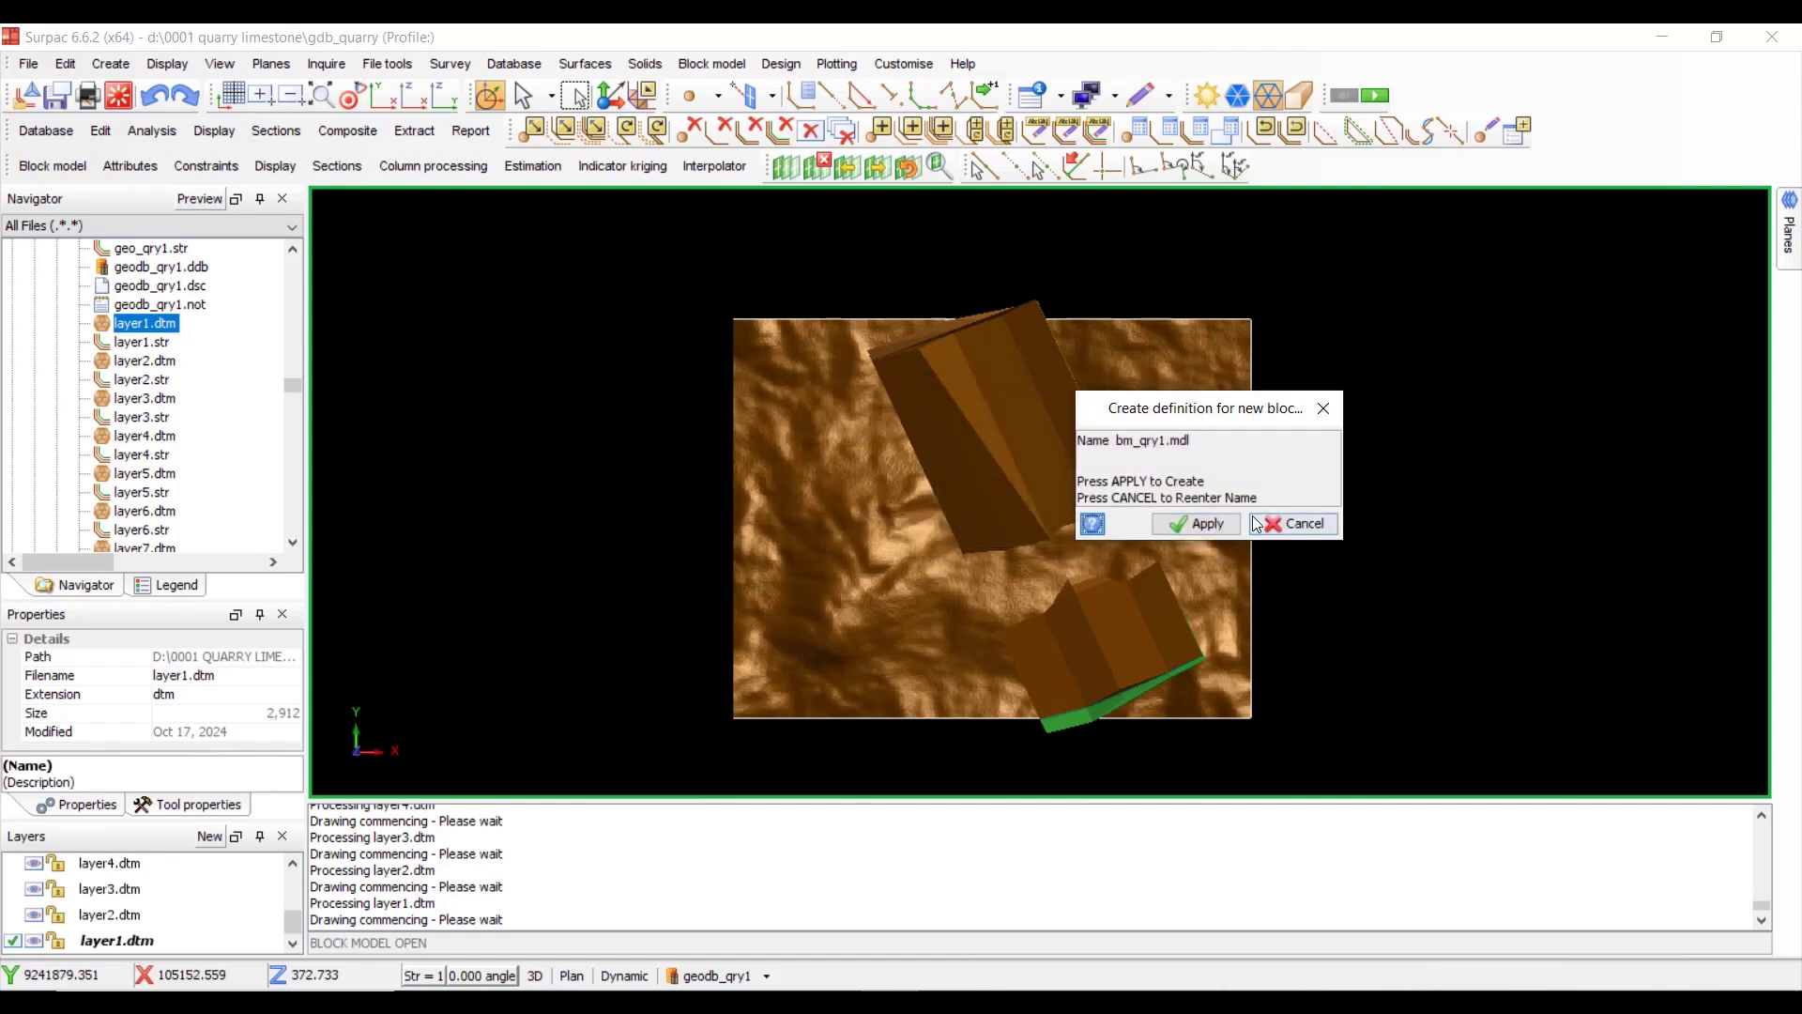
left_click(1208, 524)
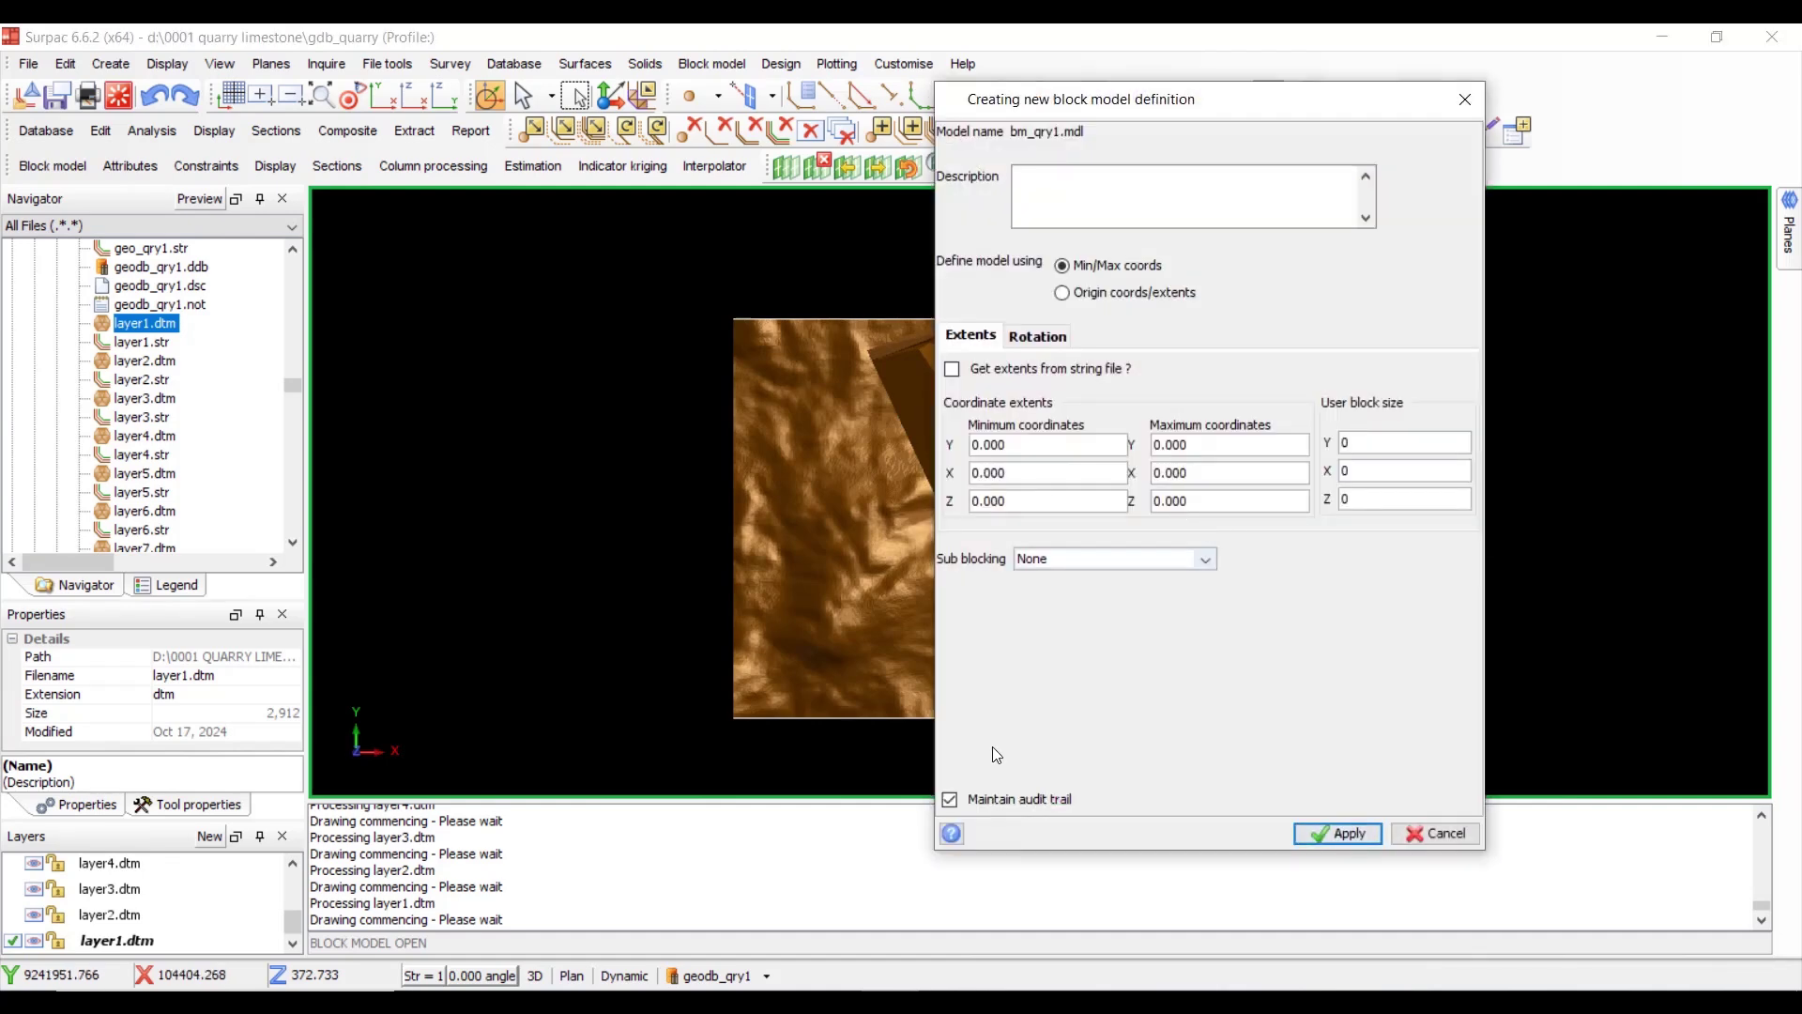
- Set the block model's minimum coordinates to Y 9240910, X 101940 and Z 275
left_click(1060, 449)
type("9240910")
left_click(1043, 479)
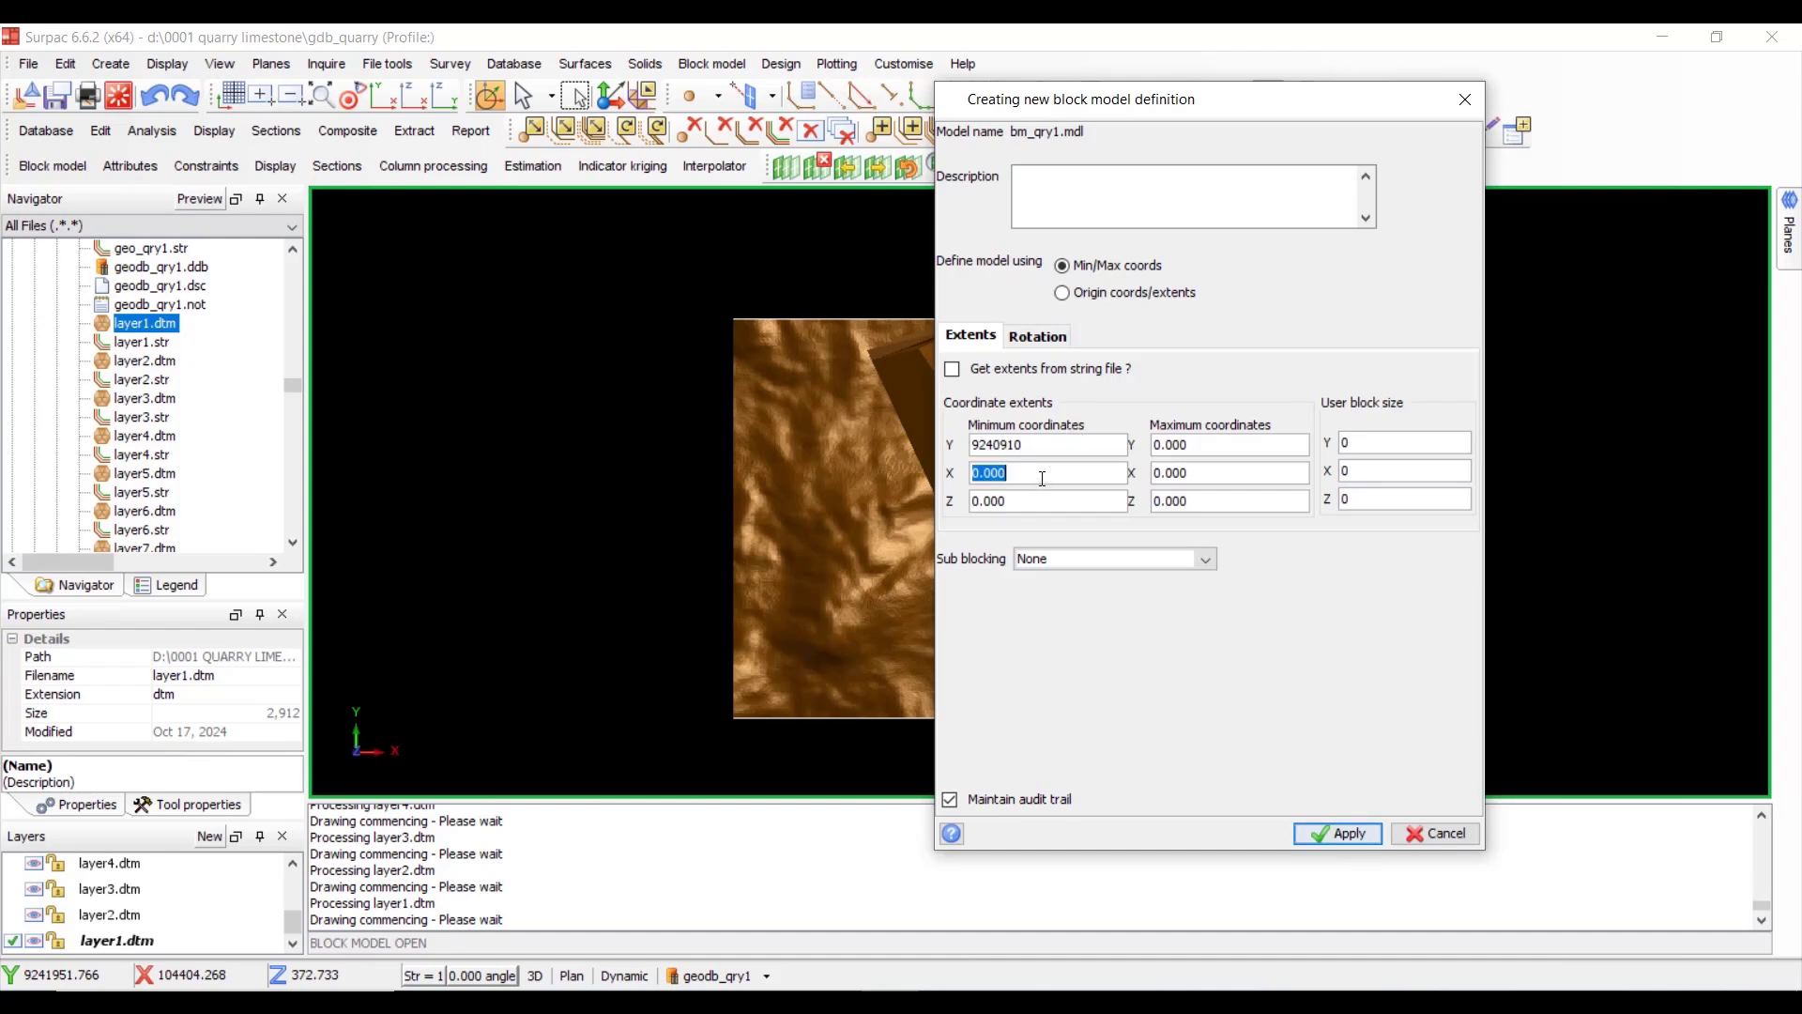
type("101940")
left_click(1053, 497)
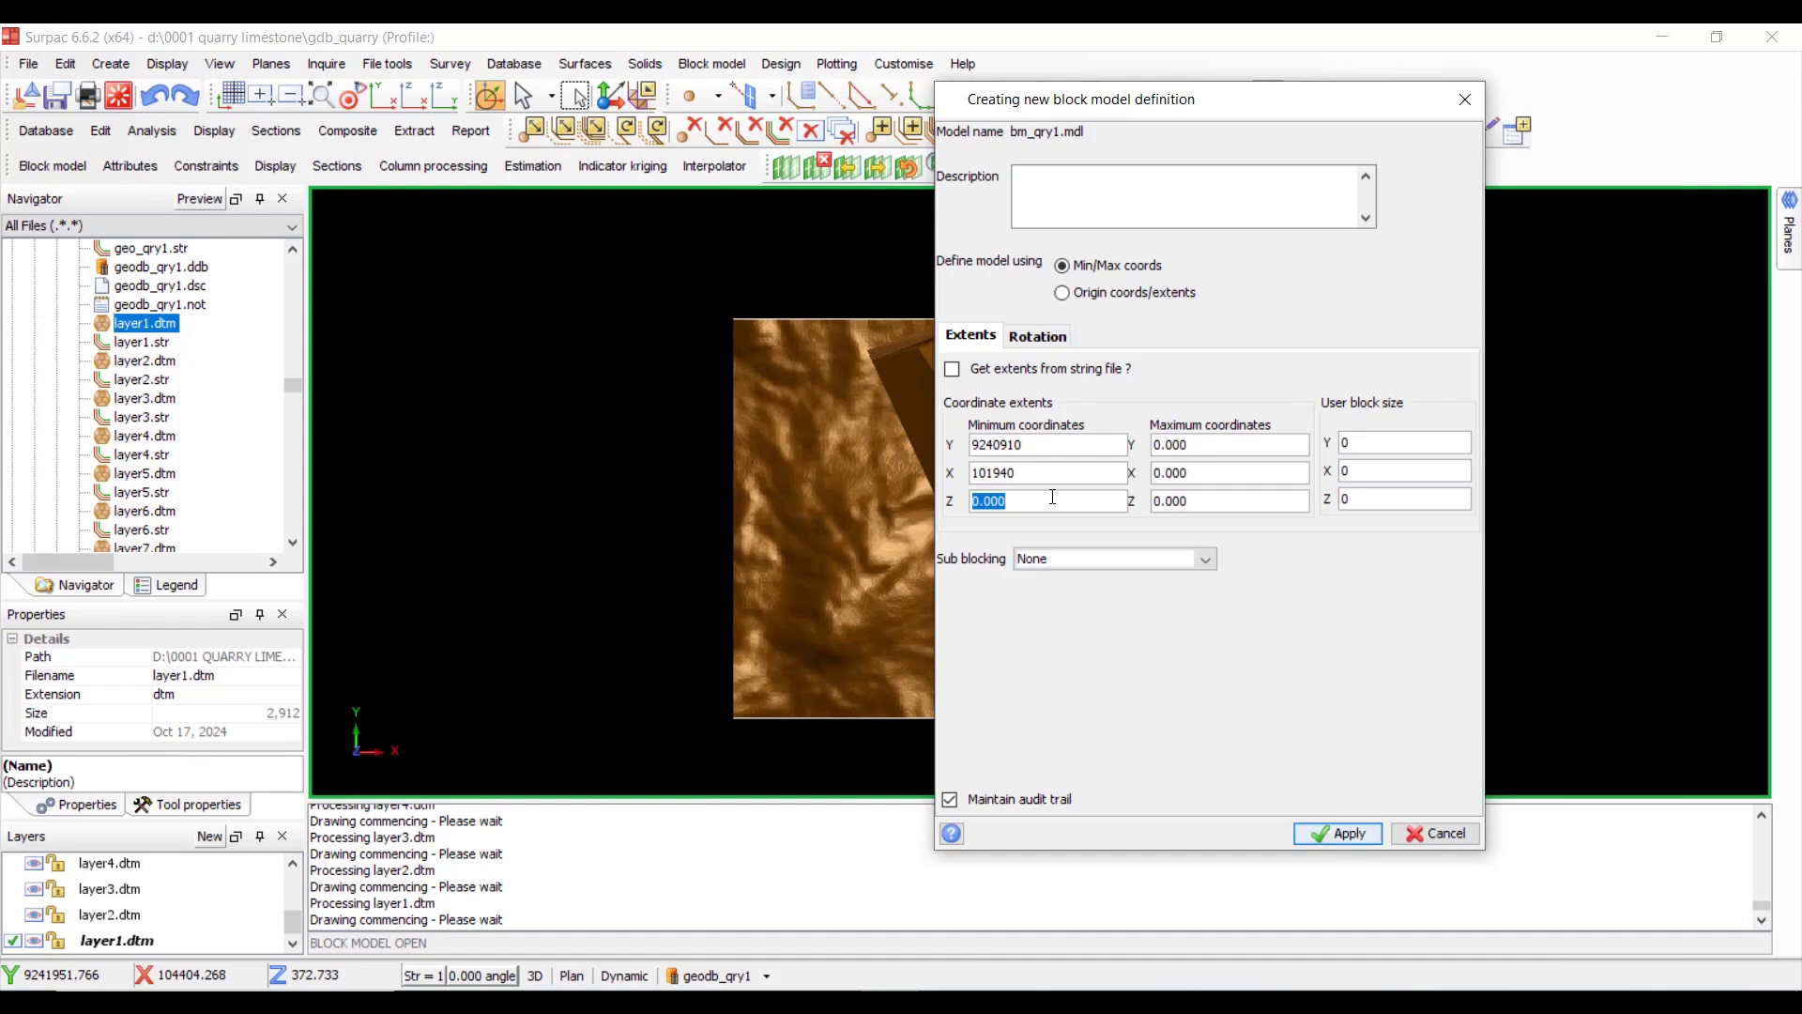
type("275")
- Set the block model's maximum coordinates to Y 9243020, X 104660 and Z 950
left_click(1211, 442)
type("9243020")
left_click(1284, 478)
type("104660")
left_click(1270, 504)
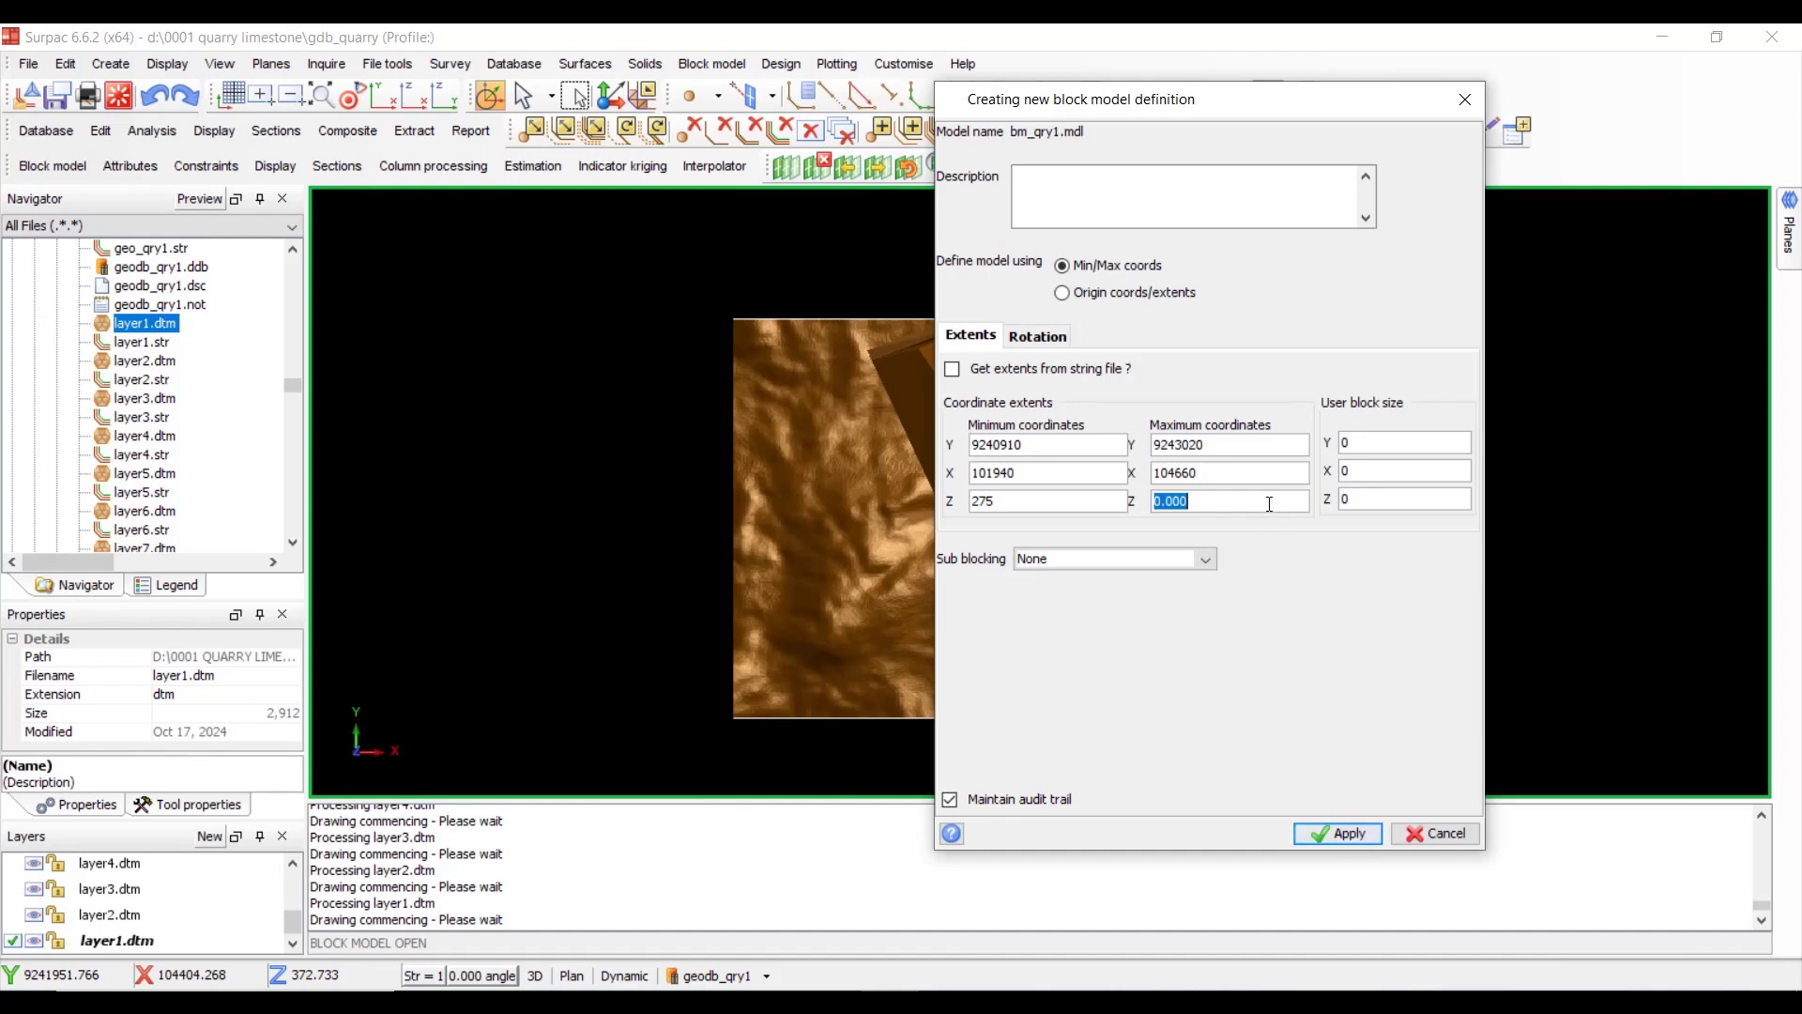
type("950")
- Set the user block size to Y 5, X 5 and Z 2
left_click(1402, 441)
type("5")
left_click(1396, 472)
type("5")
left_click(1383, 504)
type("2")
left_click(1412, 446)
left_click(1412, 472)
left_click(1408, 503)
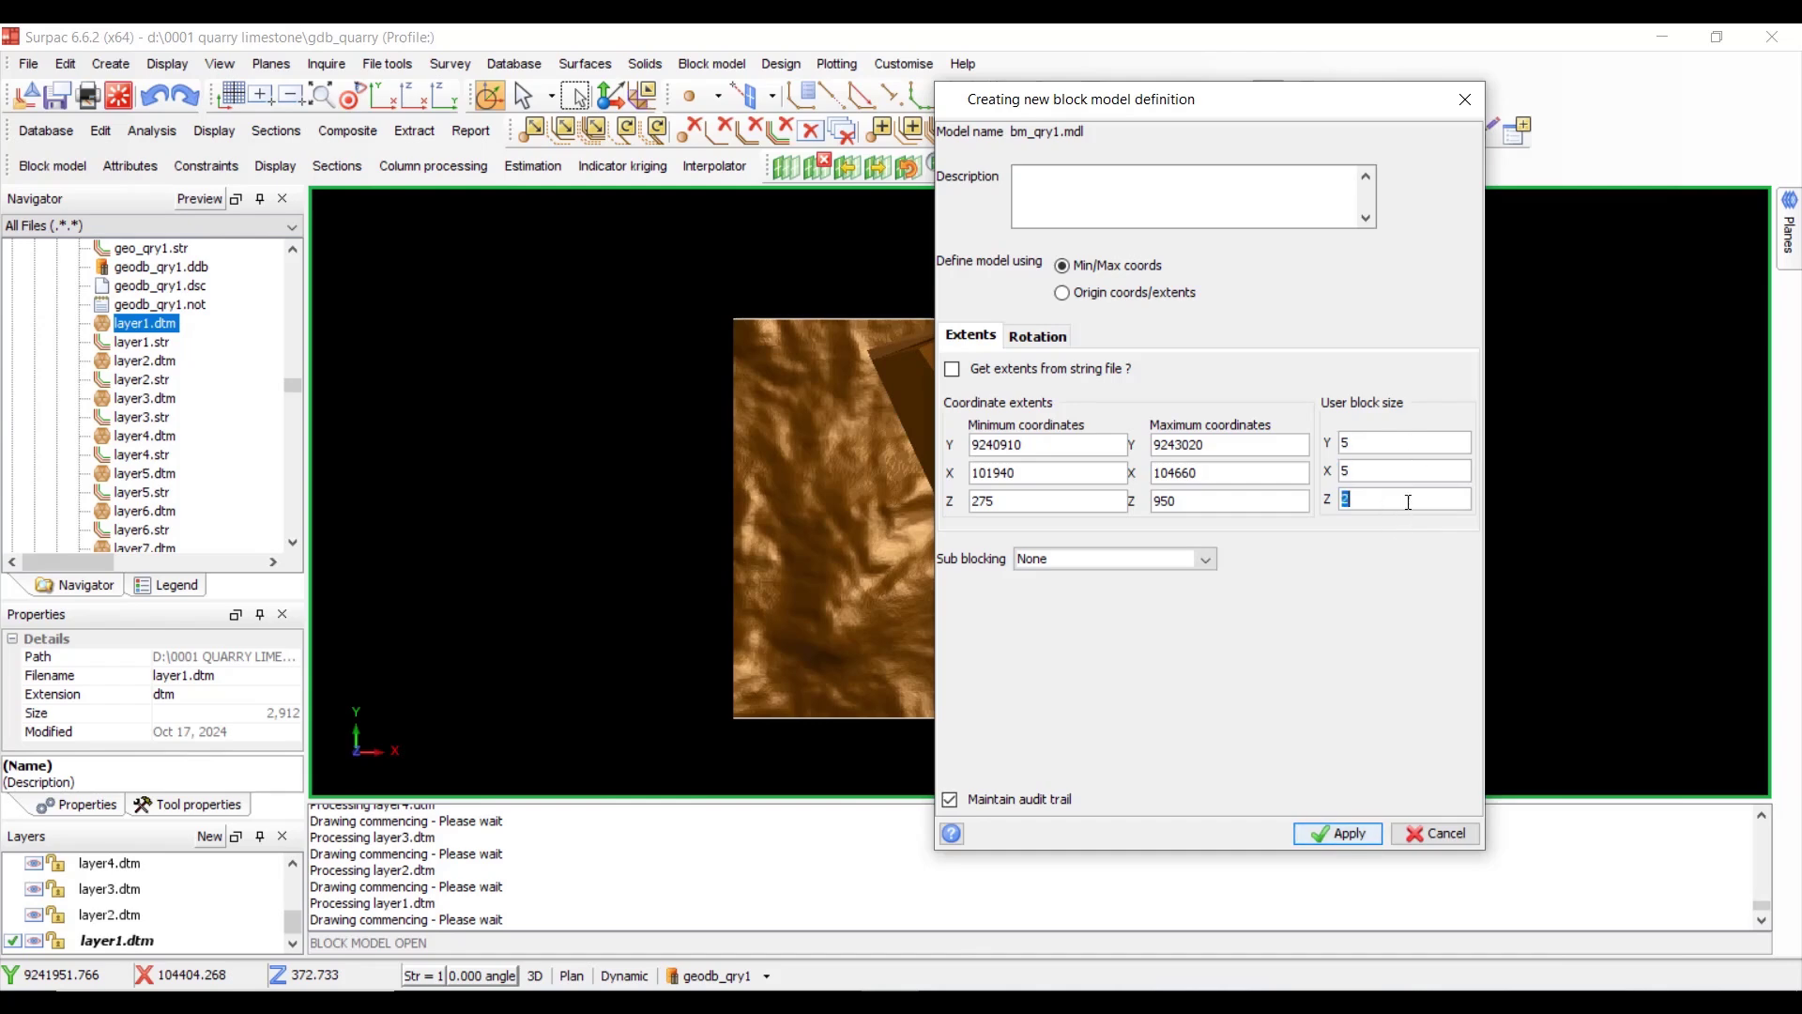
left_click(1425, 442)
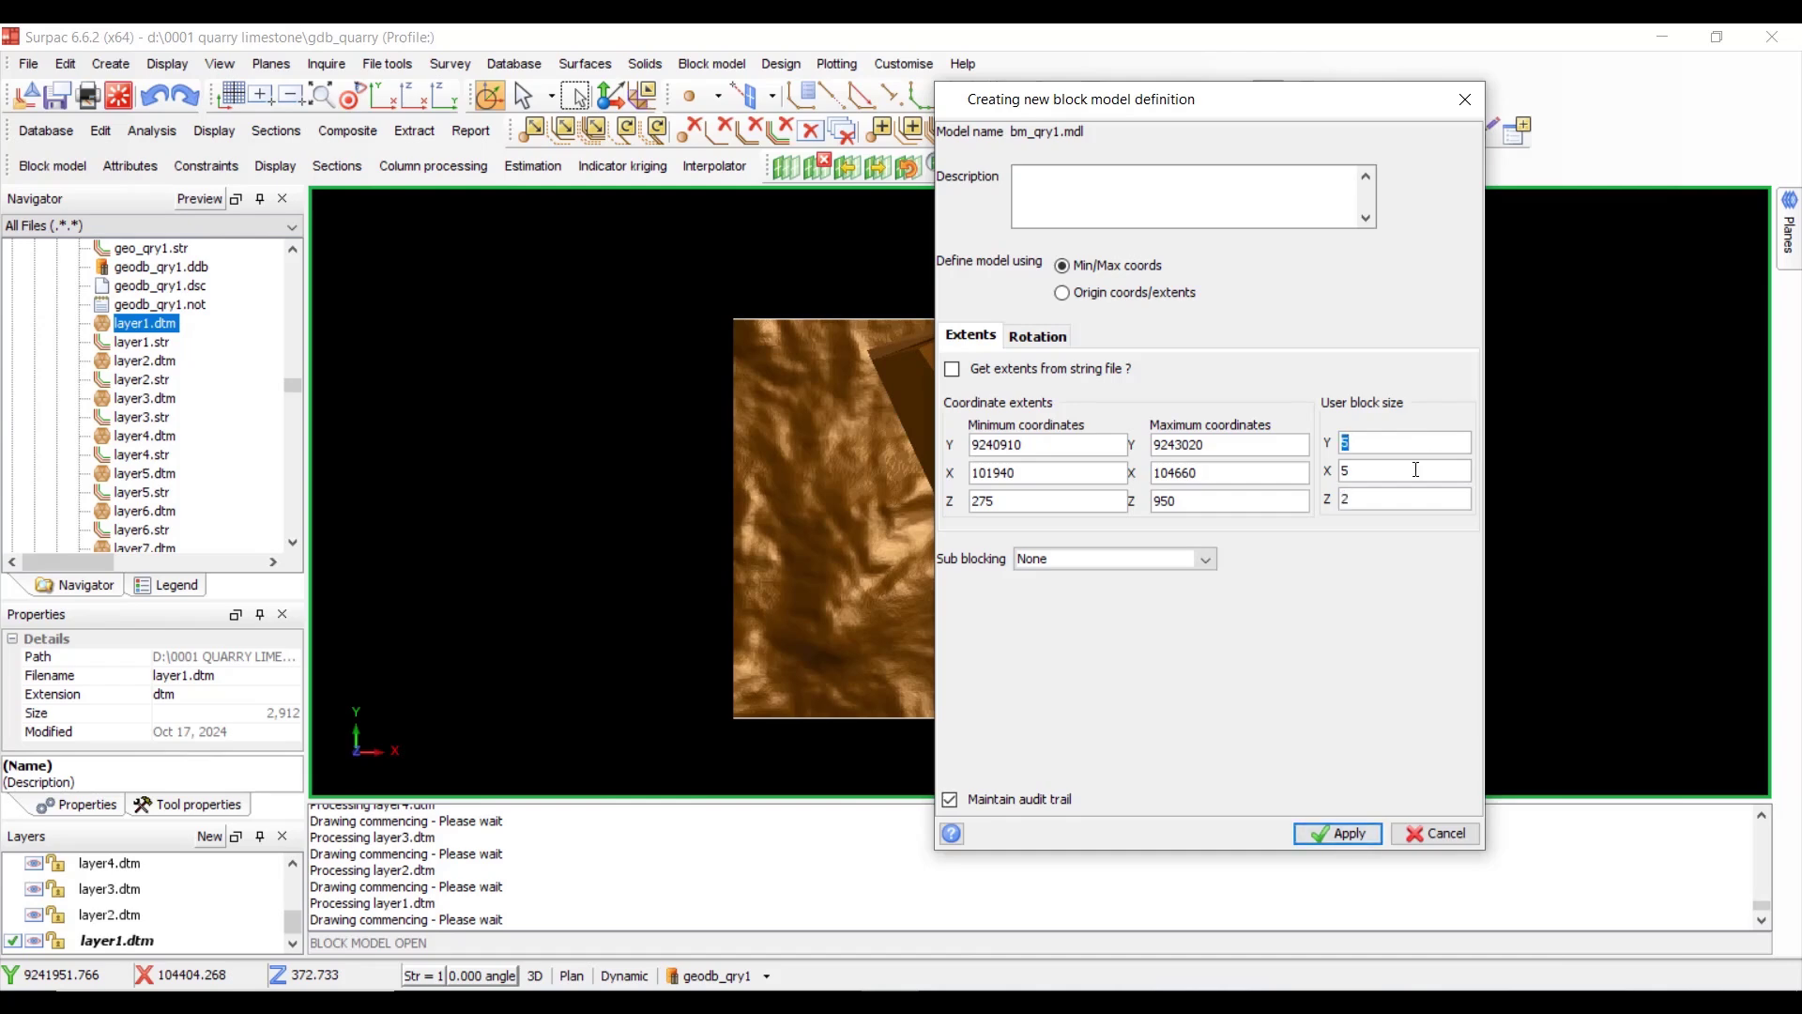
left_click(1412, 500)
left_click(1417, 443)
left_click(1410, 500)
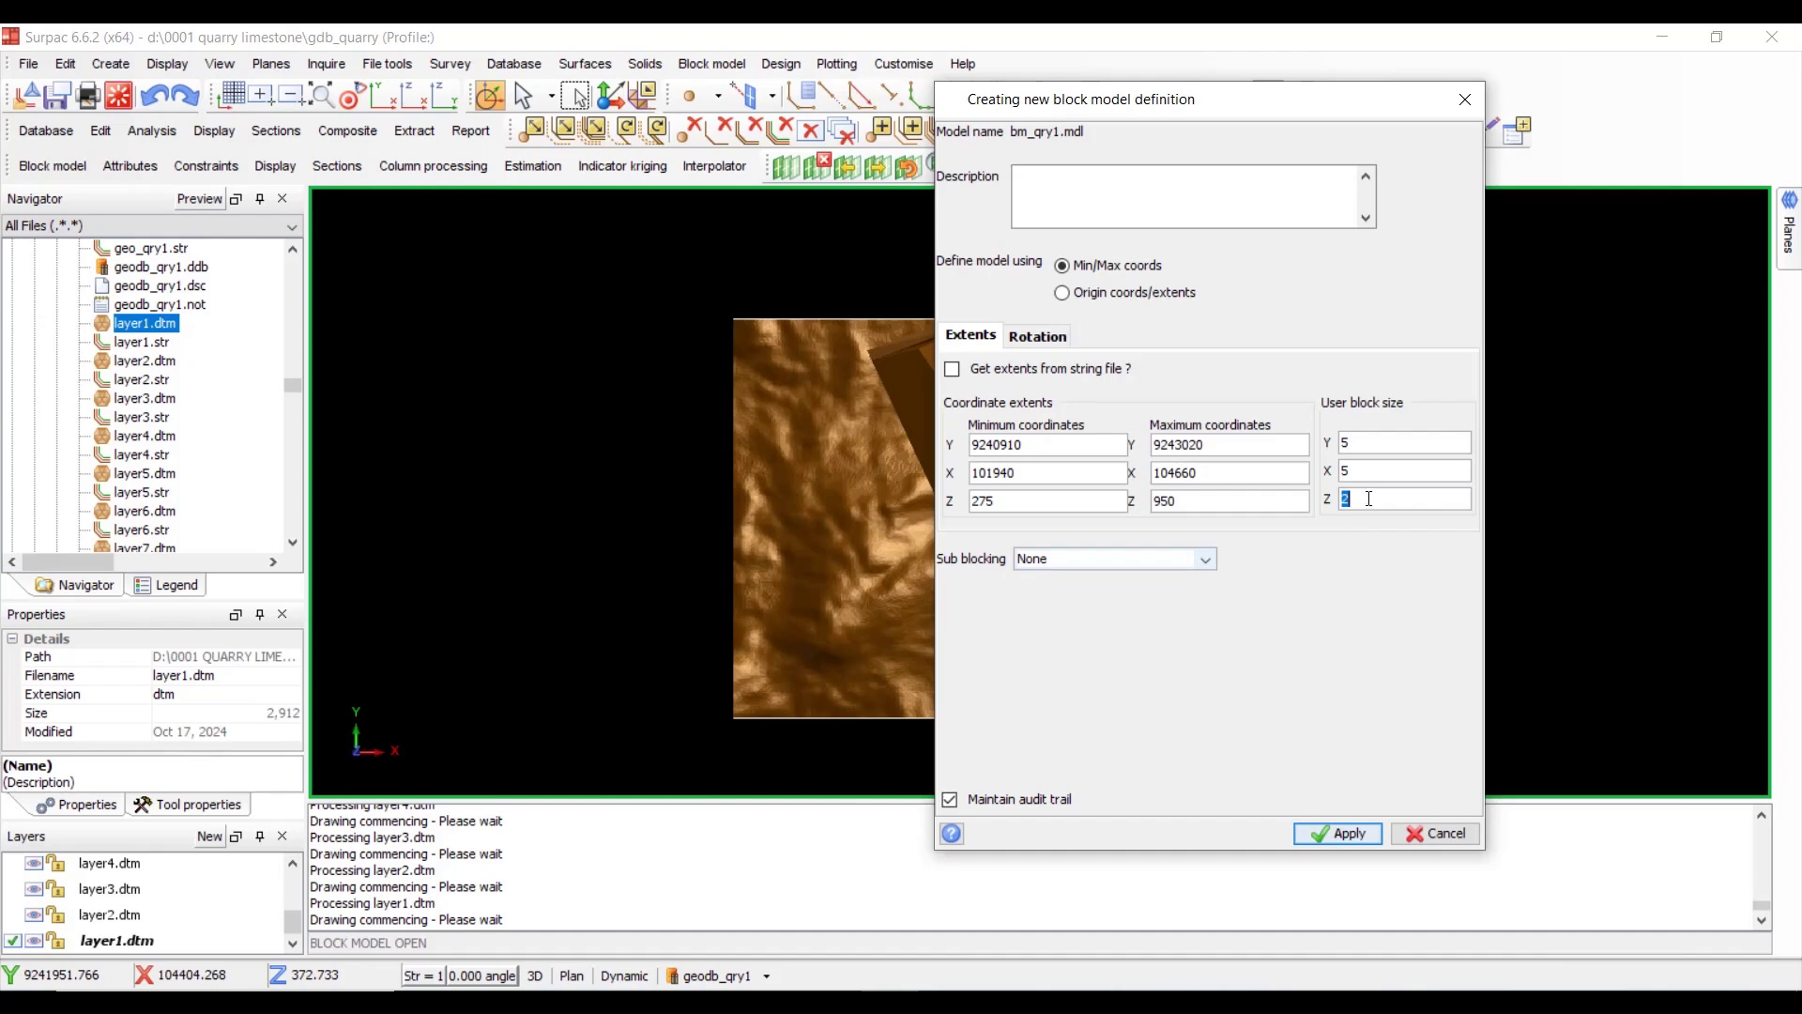
- Choose variable sub-blocking with a minimum block size of Y 2.5, X 2.5 and Z 1.0, and submit the definition for review
left_click(1206, 561)
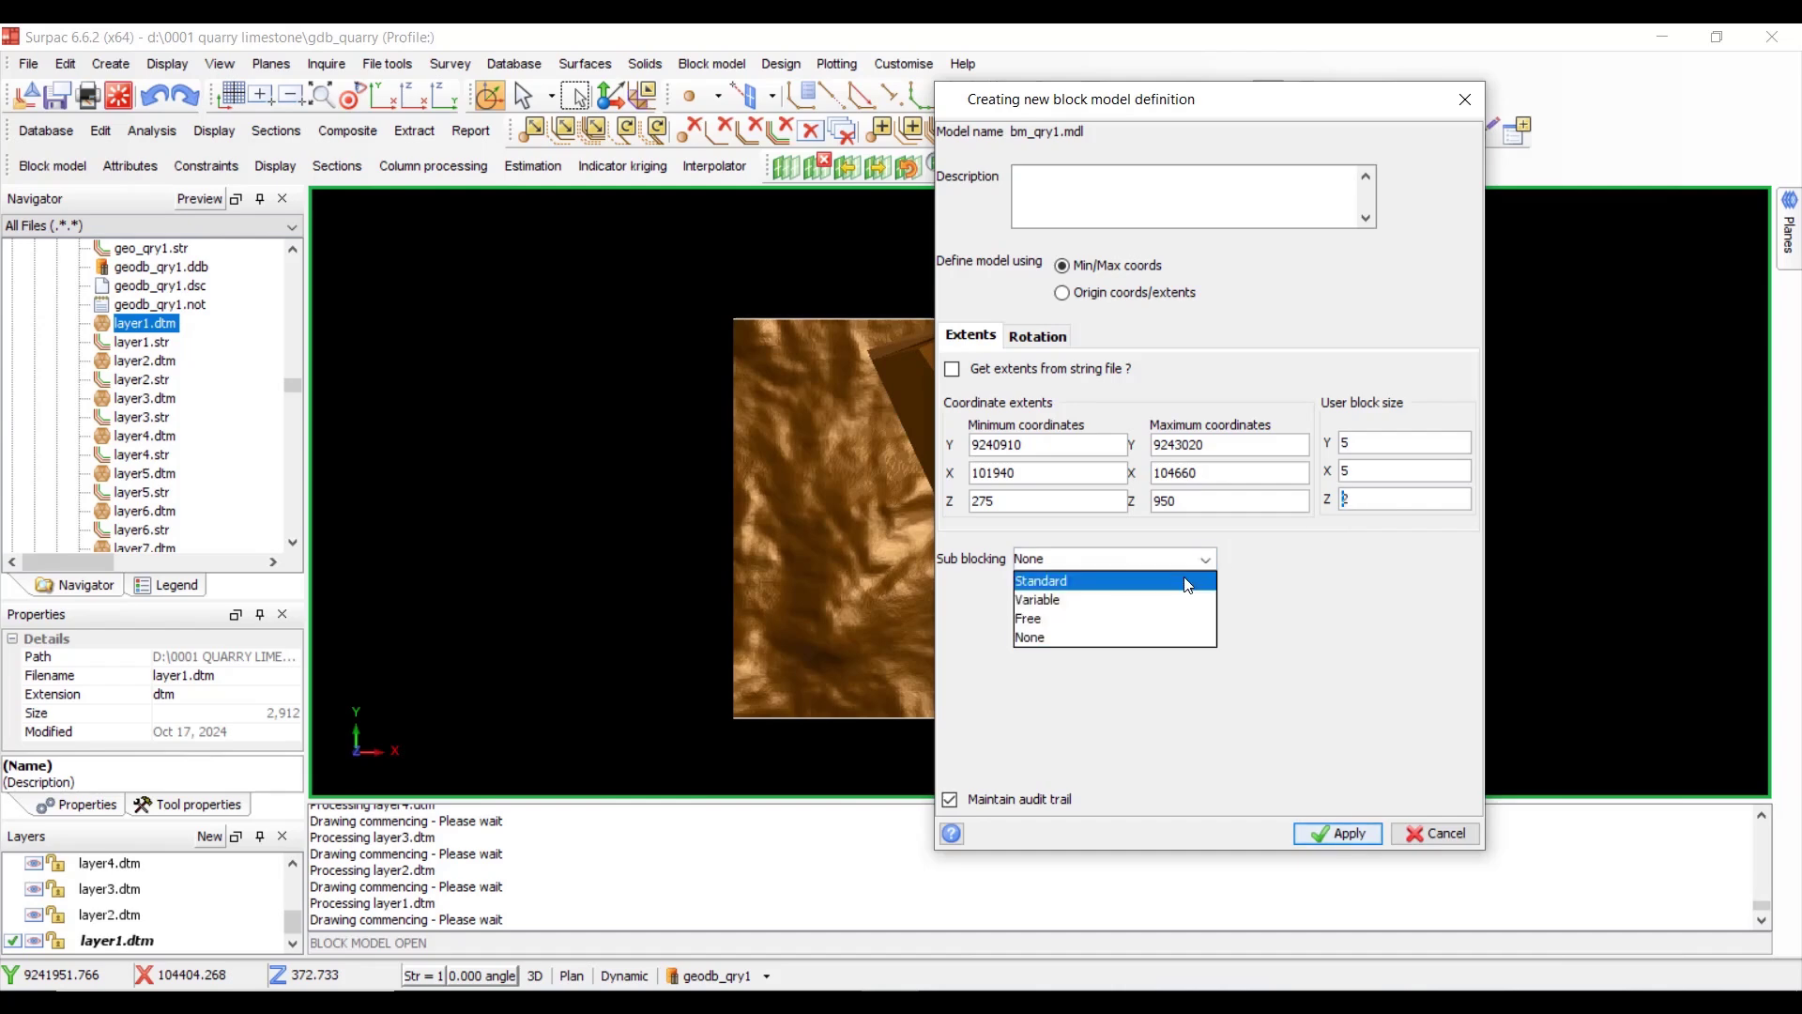
left_click(1128, 605)
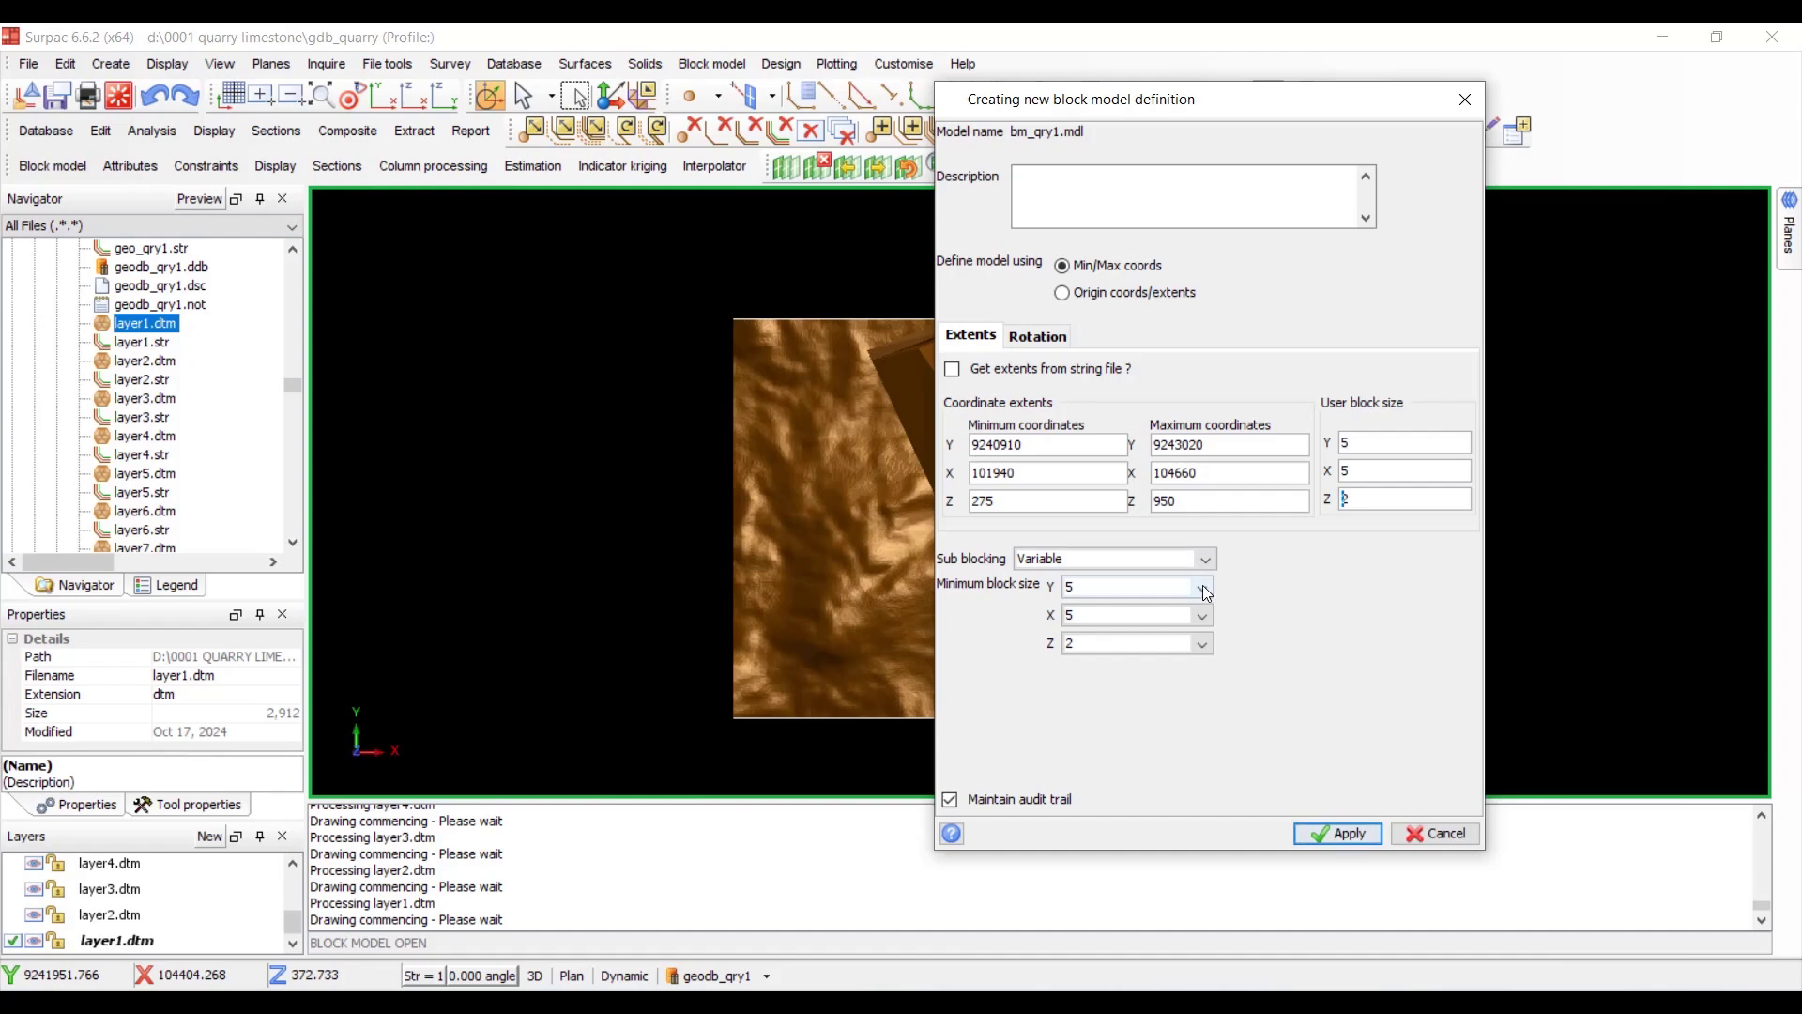
left_click(1204, 588)
left_click(1164, 627)
left_click(1204, 616)
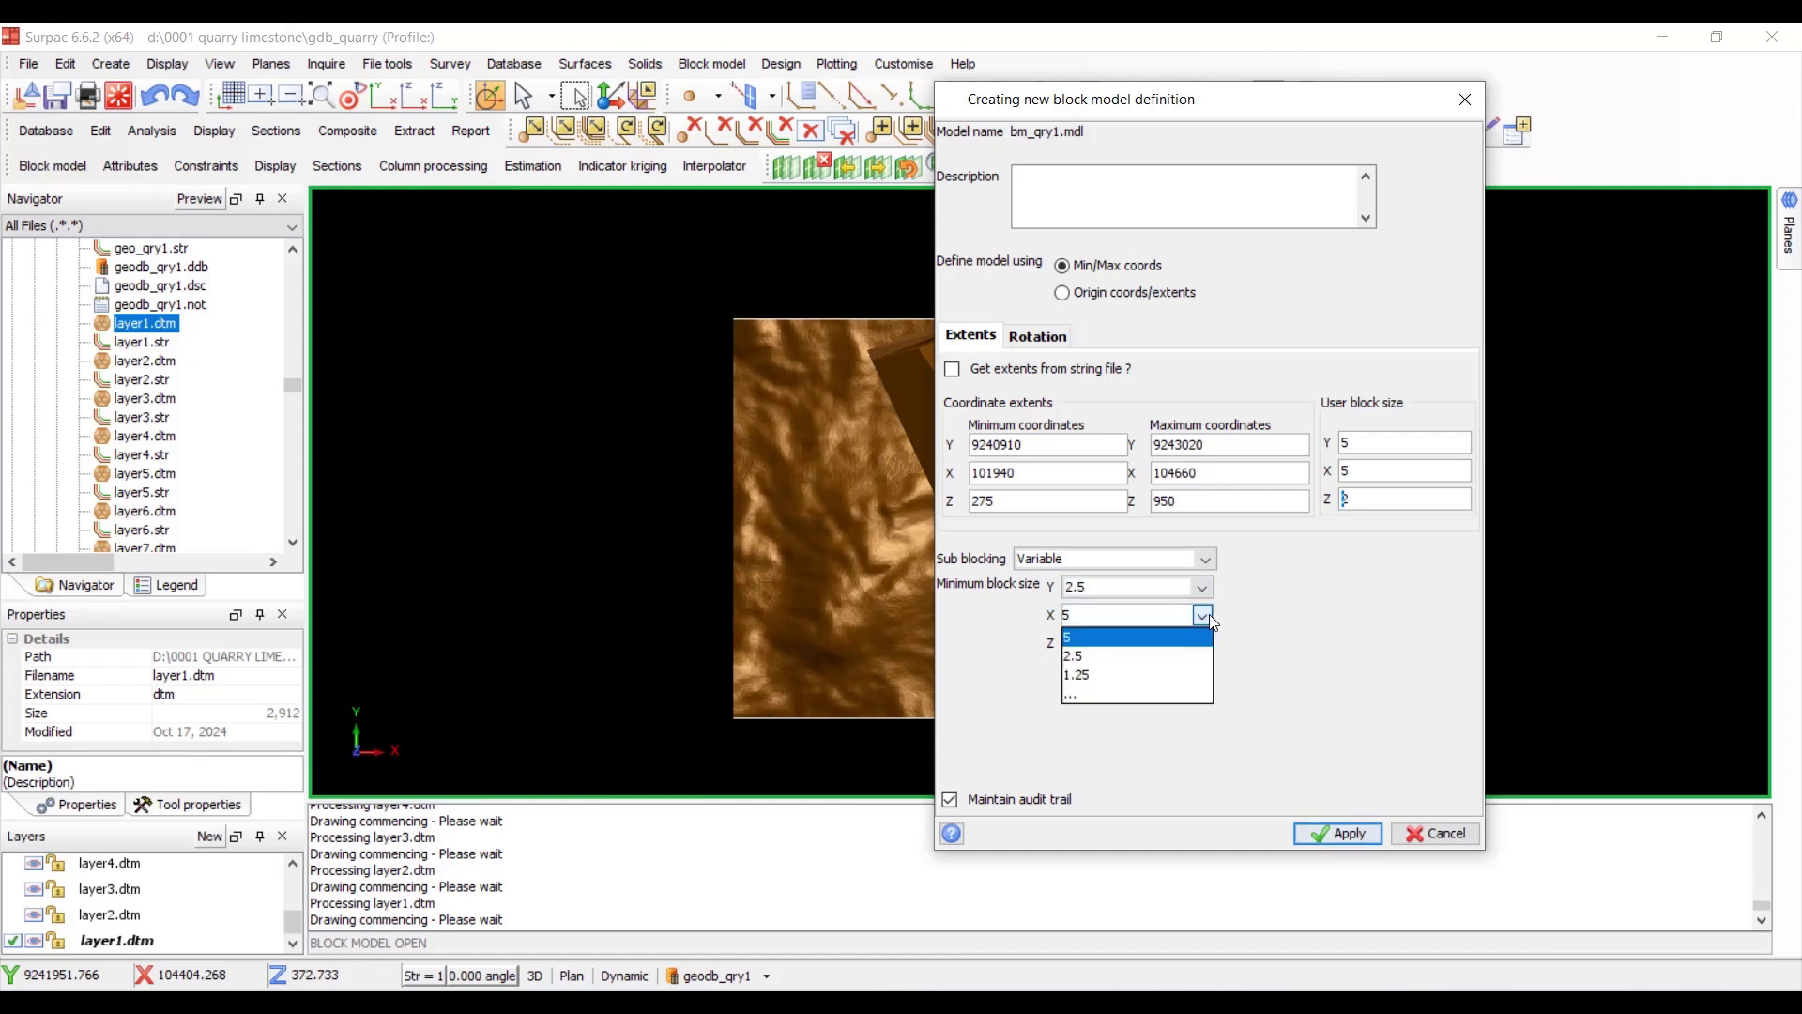
left_click(1121, 649)
left_click(1205, 644)
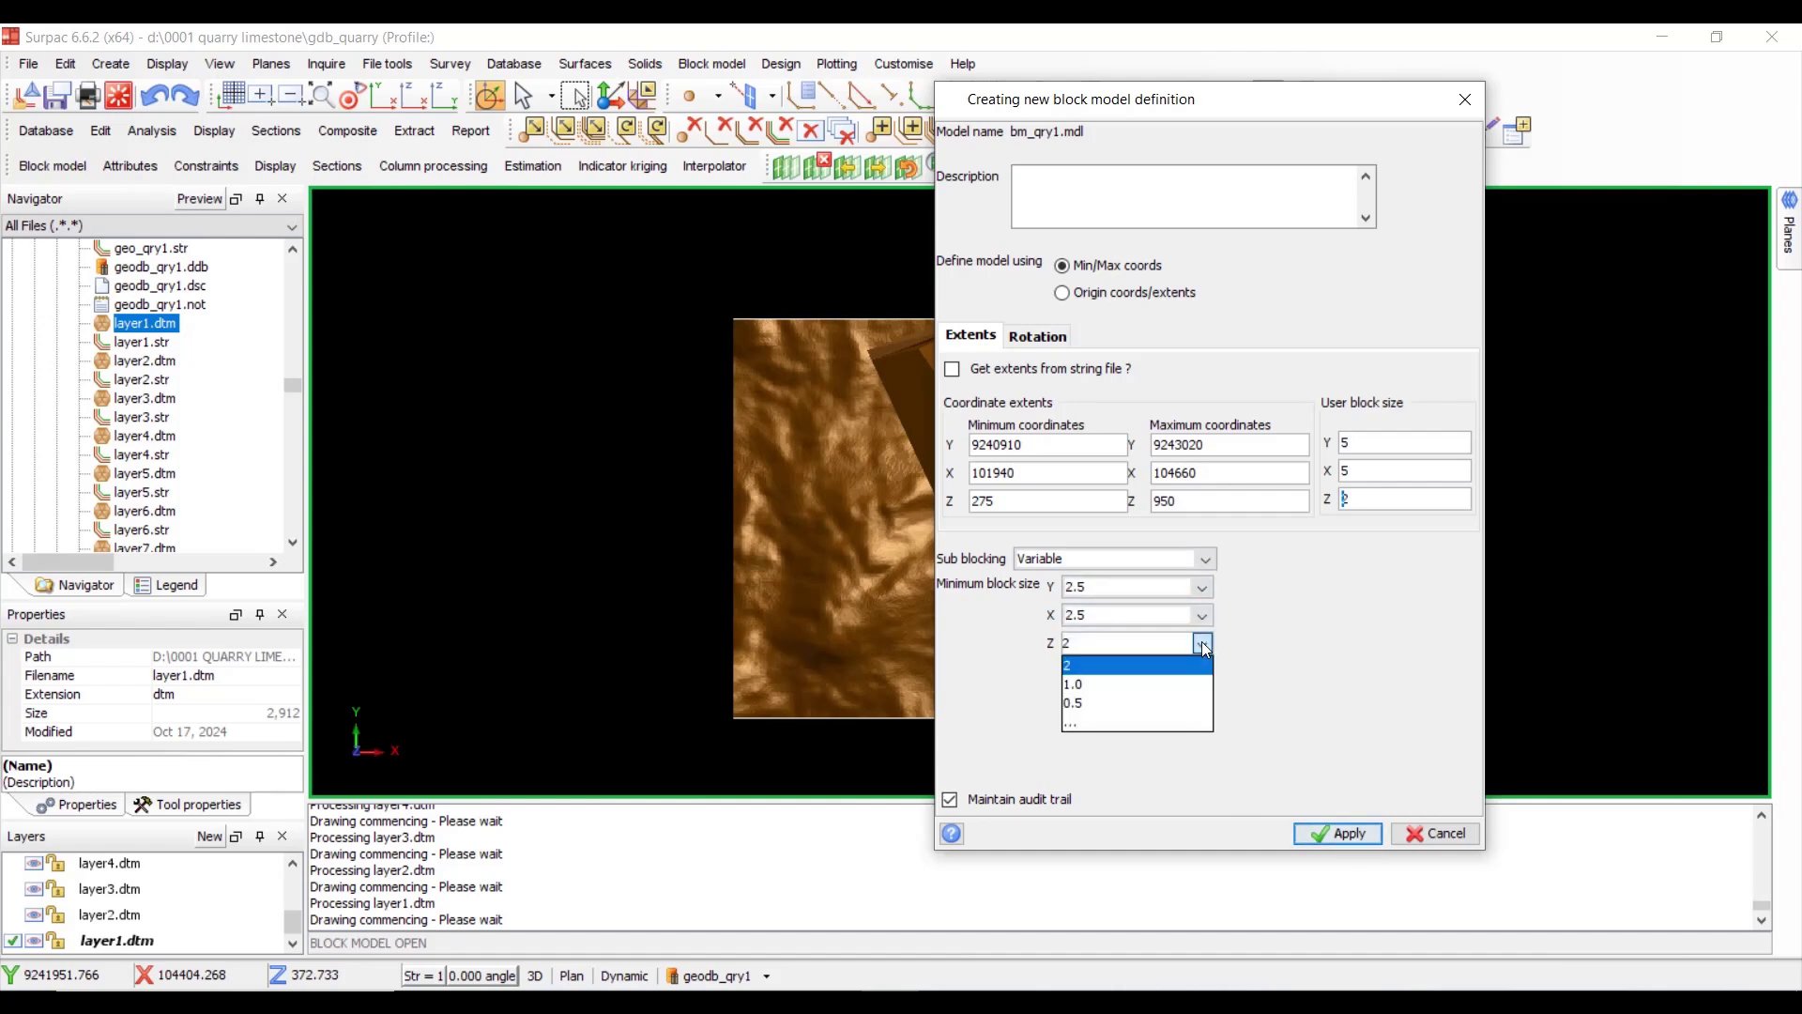
left_click(1126, 684)
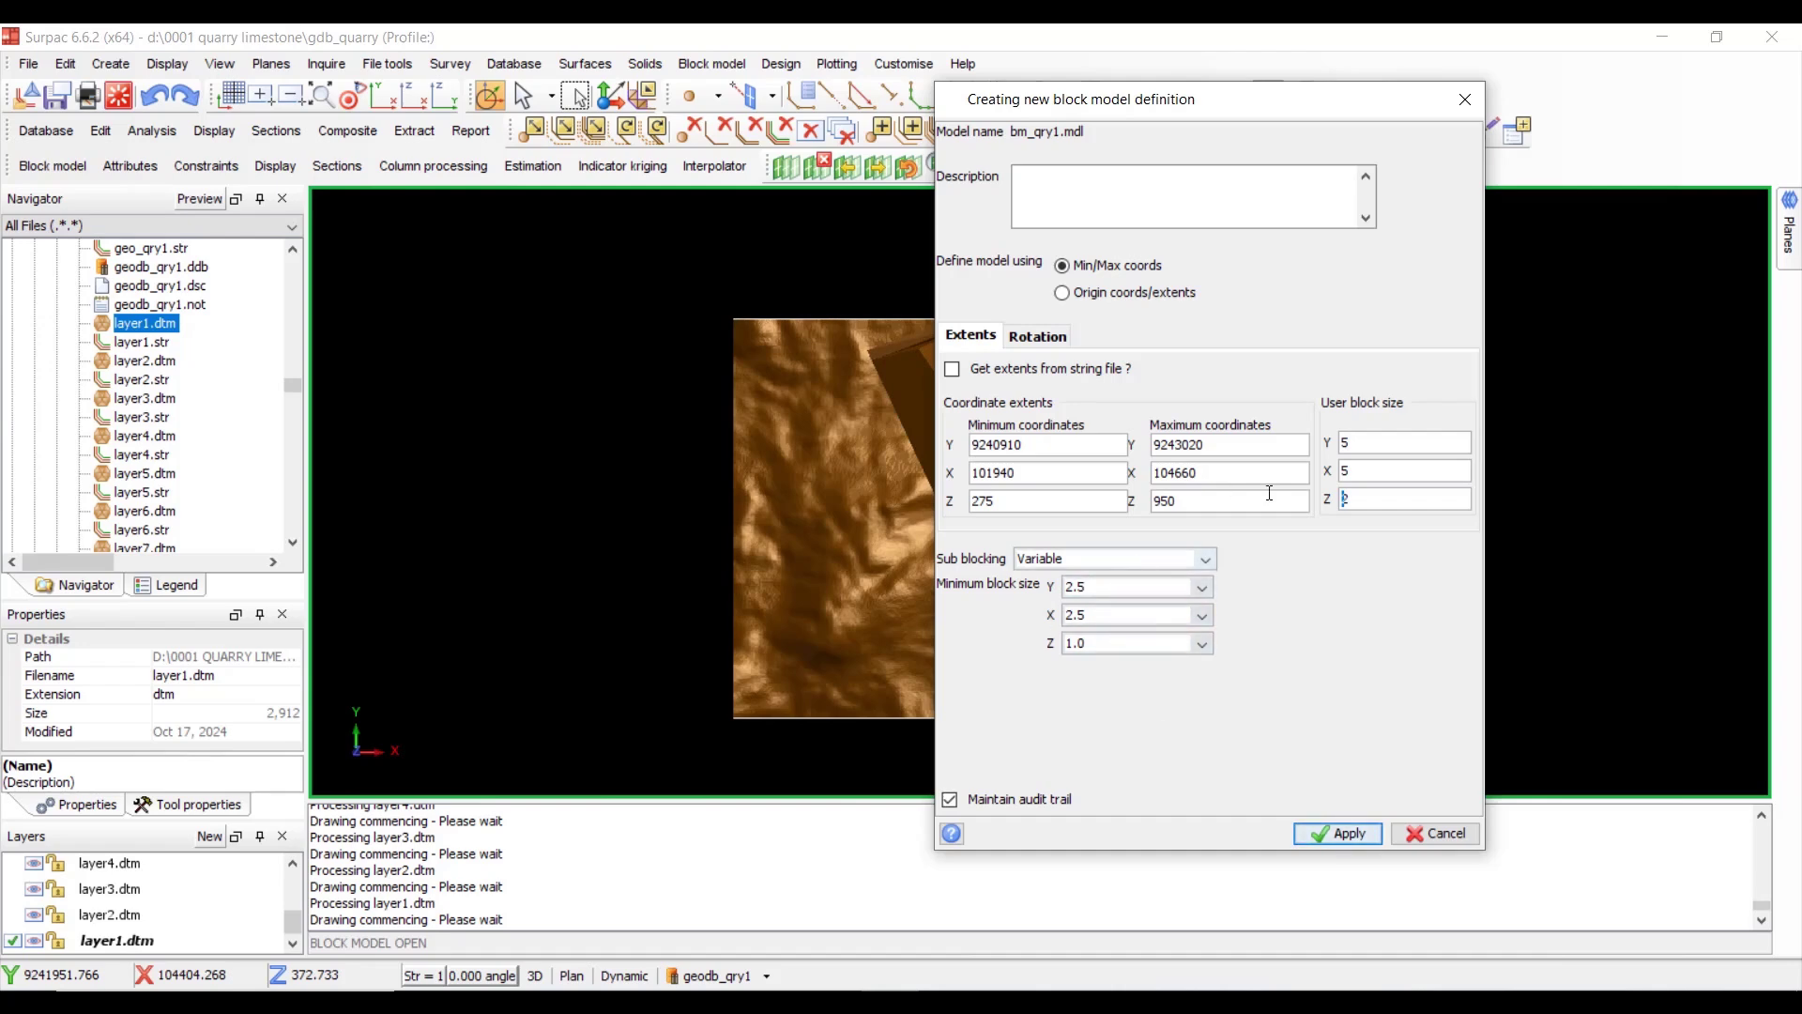
left_click(1339, 833)
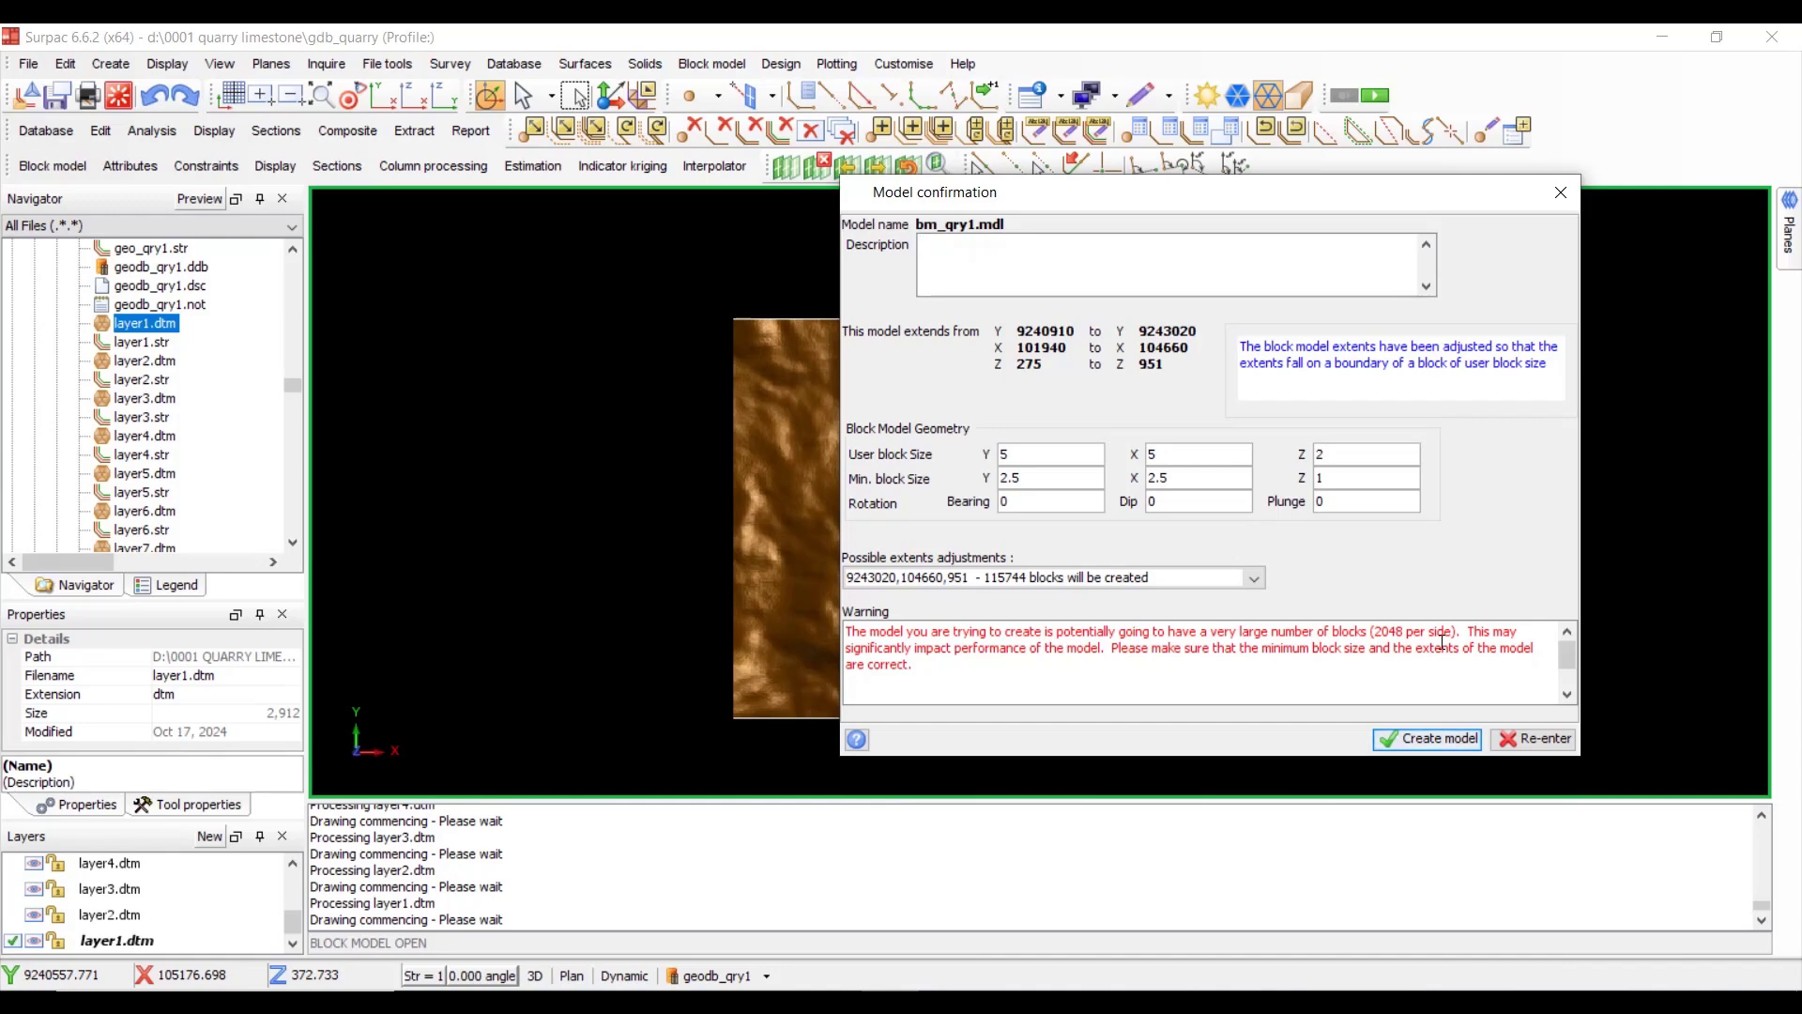
- Go back to the model definition and set the maximum Z to 950 and the minimum Z to 300
left_click(1551, 741)
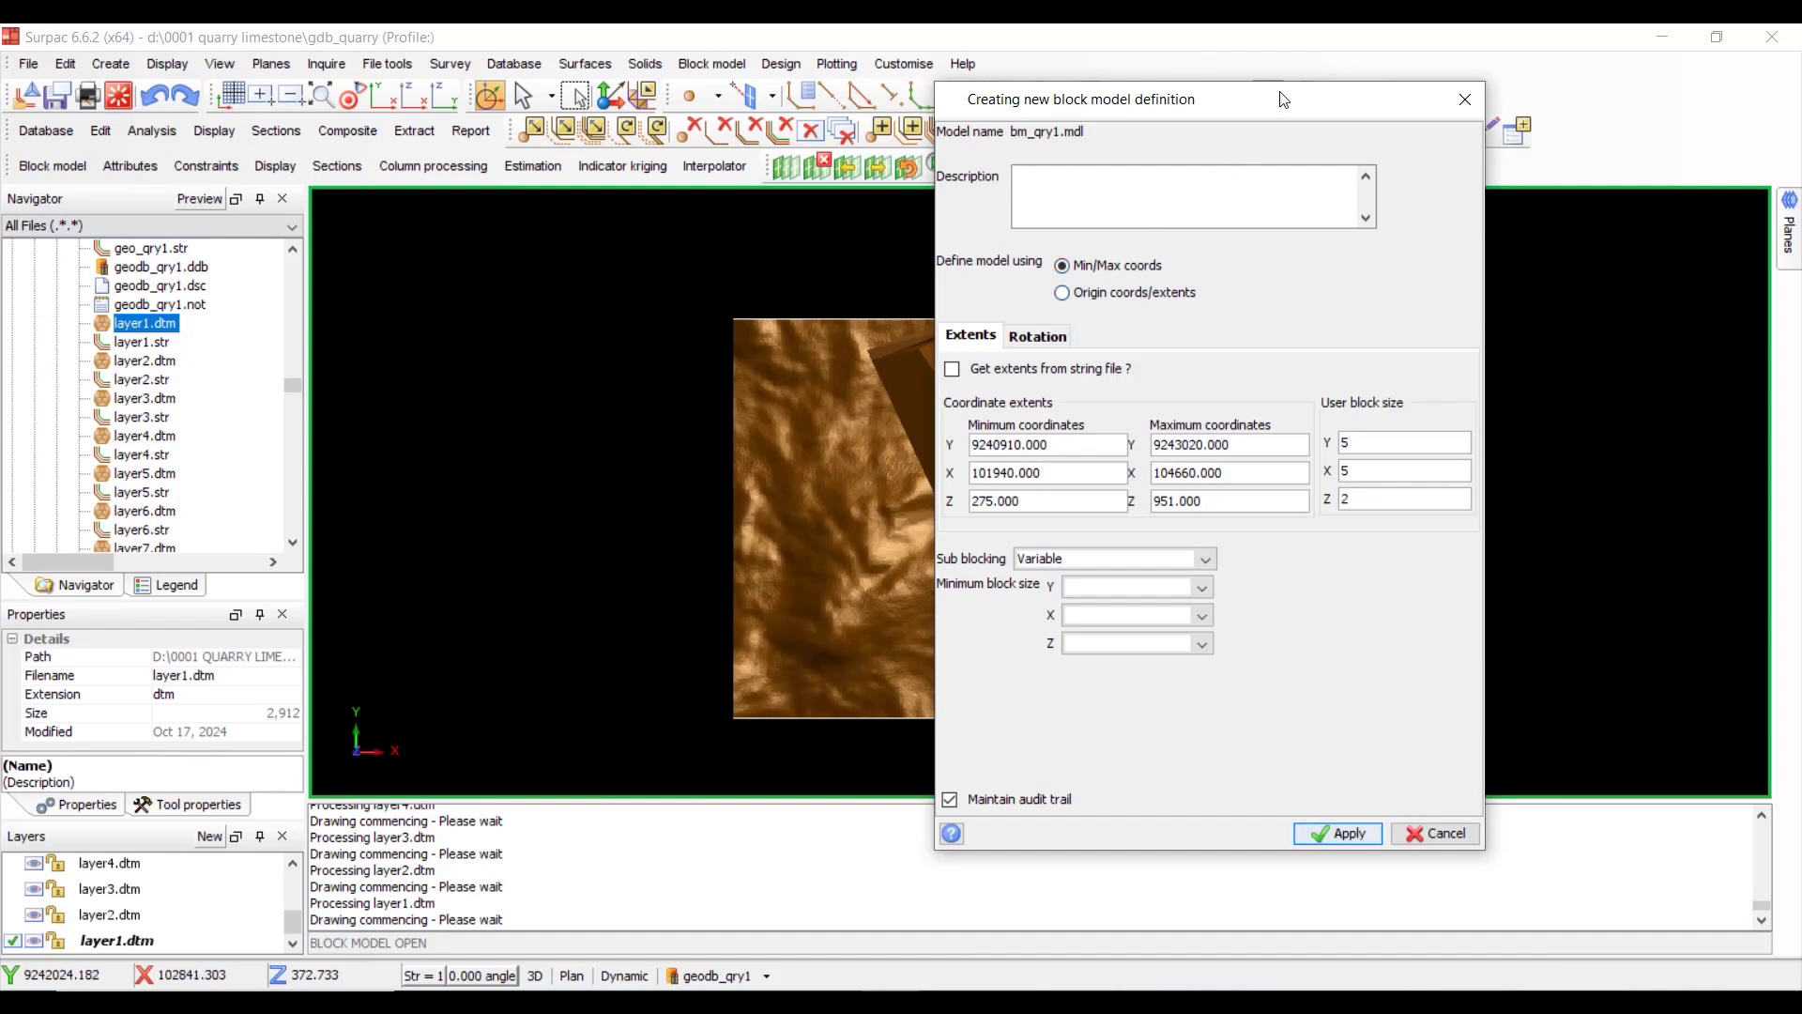
left_click_drag(1279, 97, 667, 65)
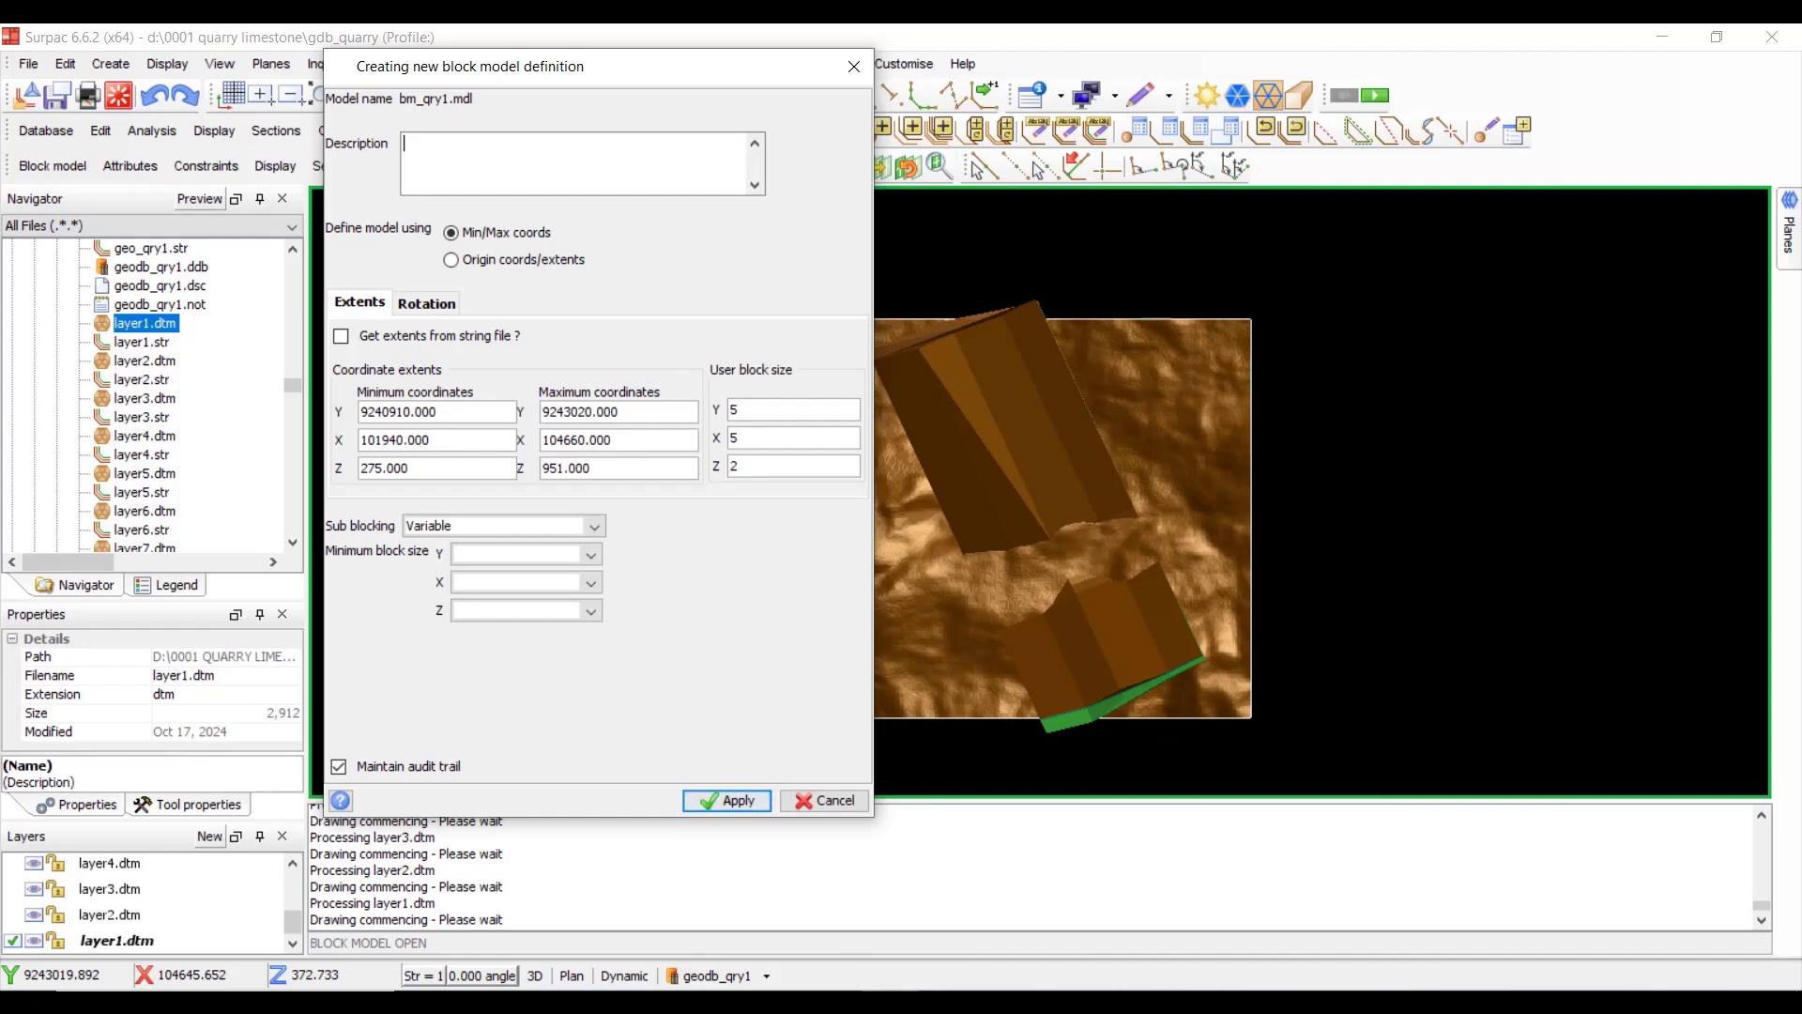
left_click(620, 472)
type("950")
left_click(480, 467)
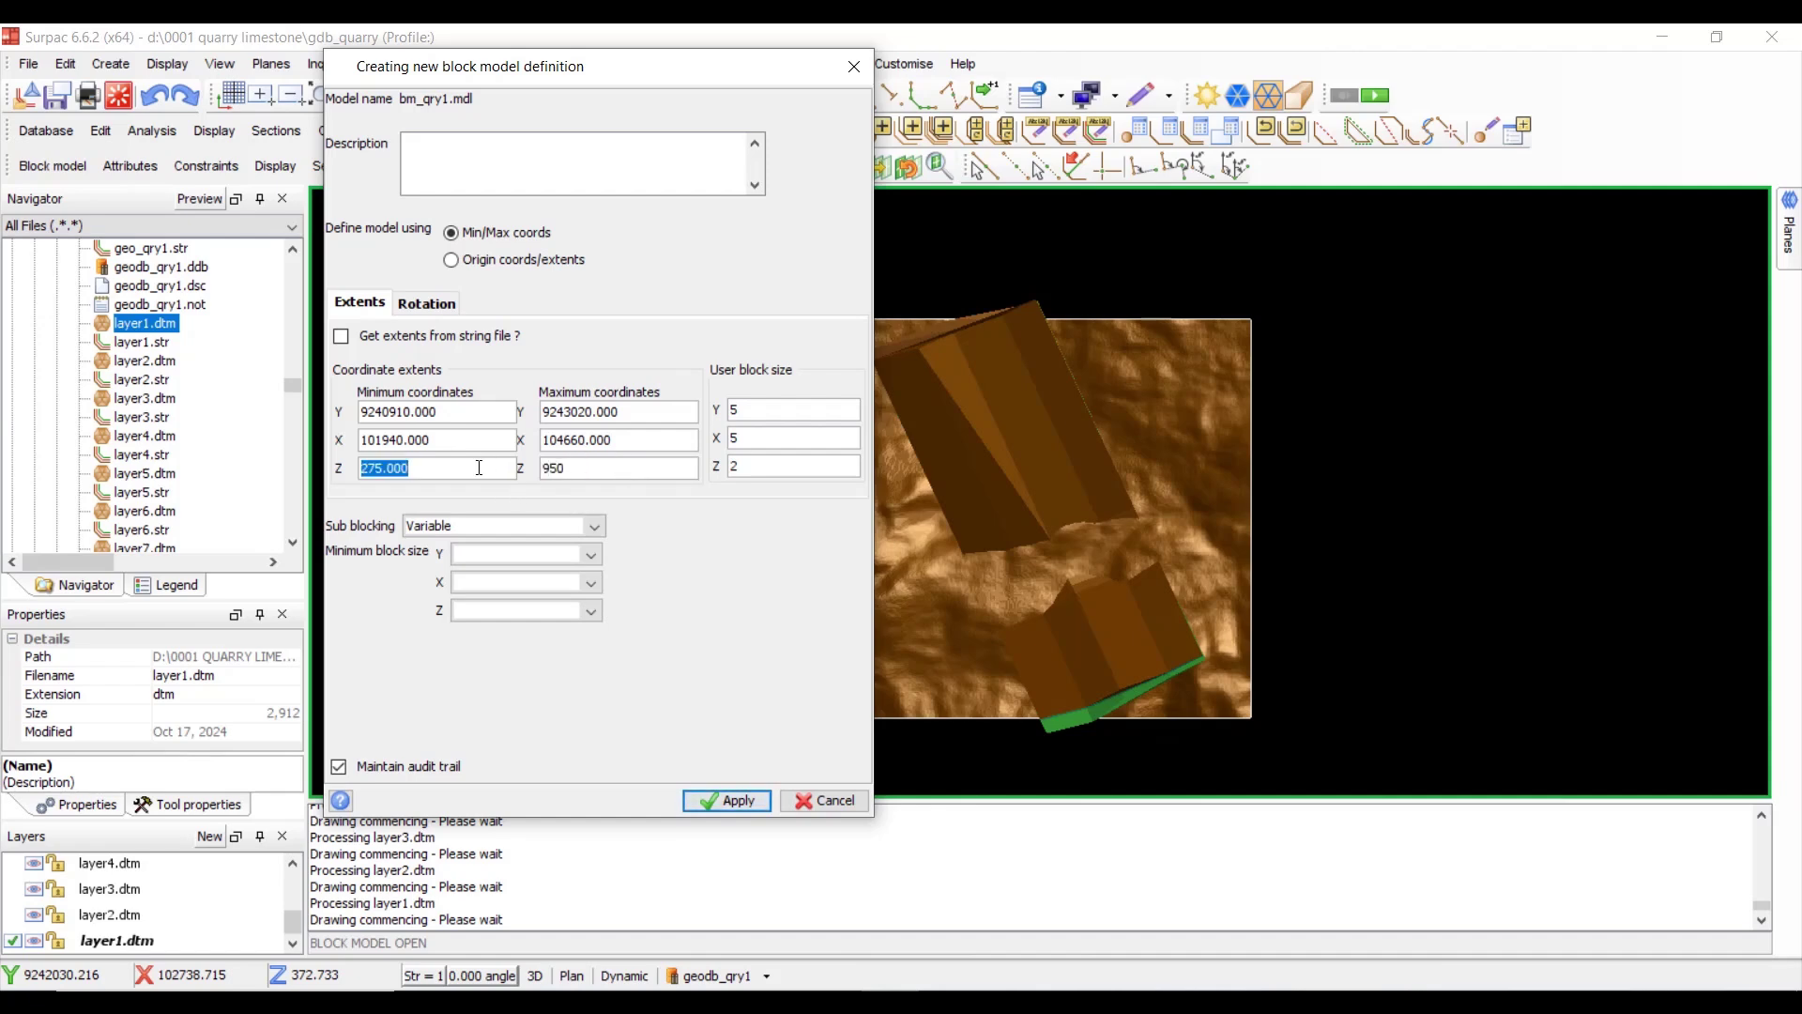
type("3")
- Reapply variable sub-blocking with minimum block size Y 2.5, X 2.5 and Z 1.0, and submit the revised definition
left_click(595, 526)
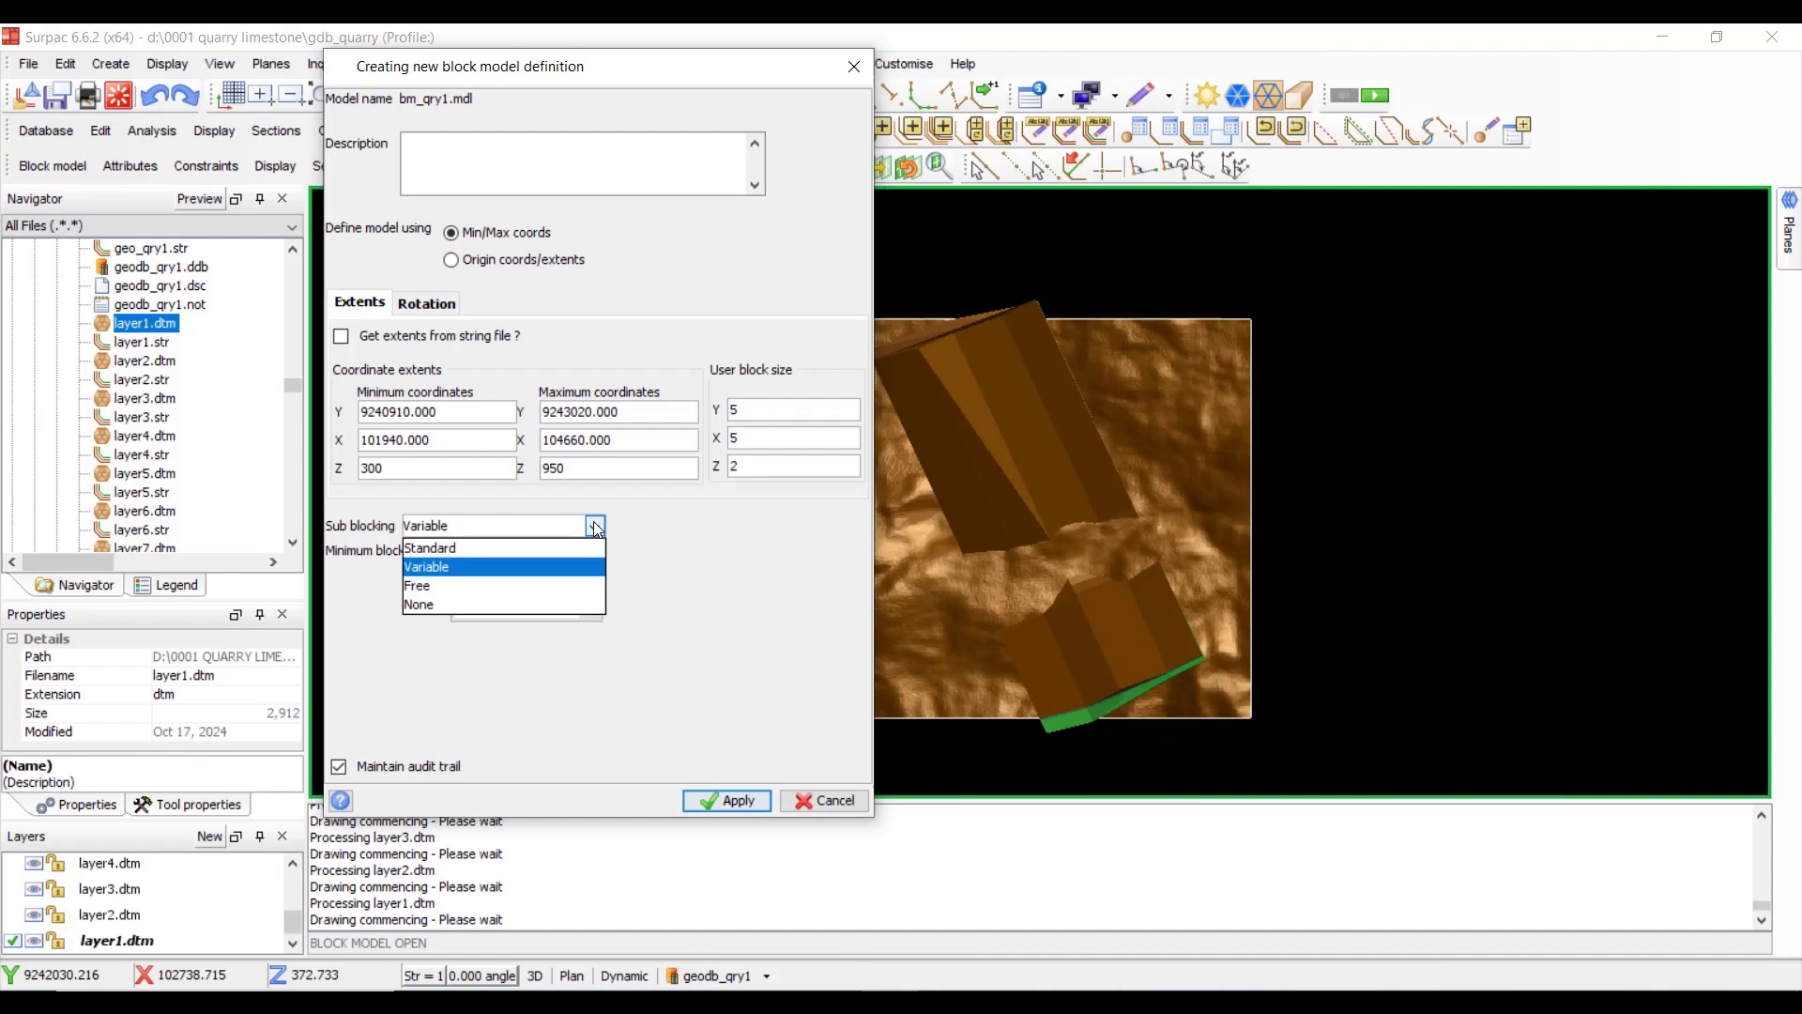
left_click(545, 574)
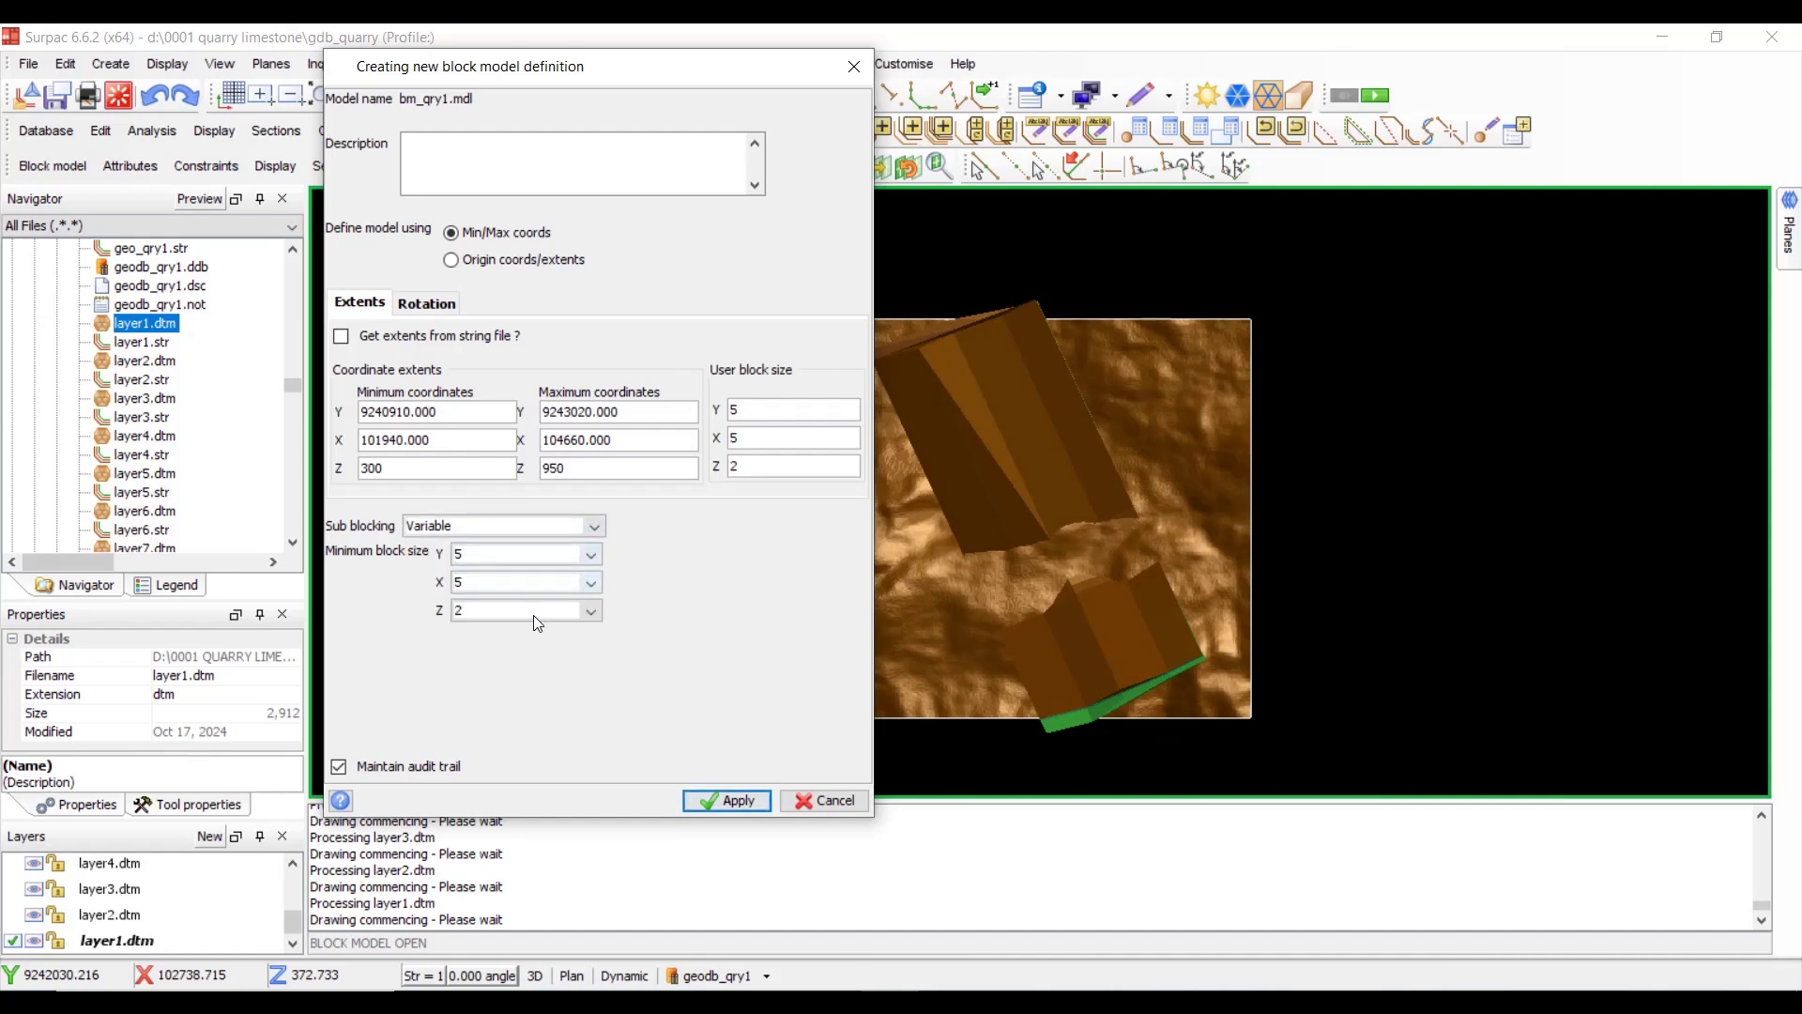
left_click(591, 611)
left_click(554, 651)
left_click(594, 555)
left_click(544, 595)
left_click(592, 583)
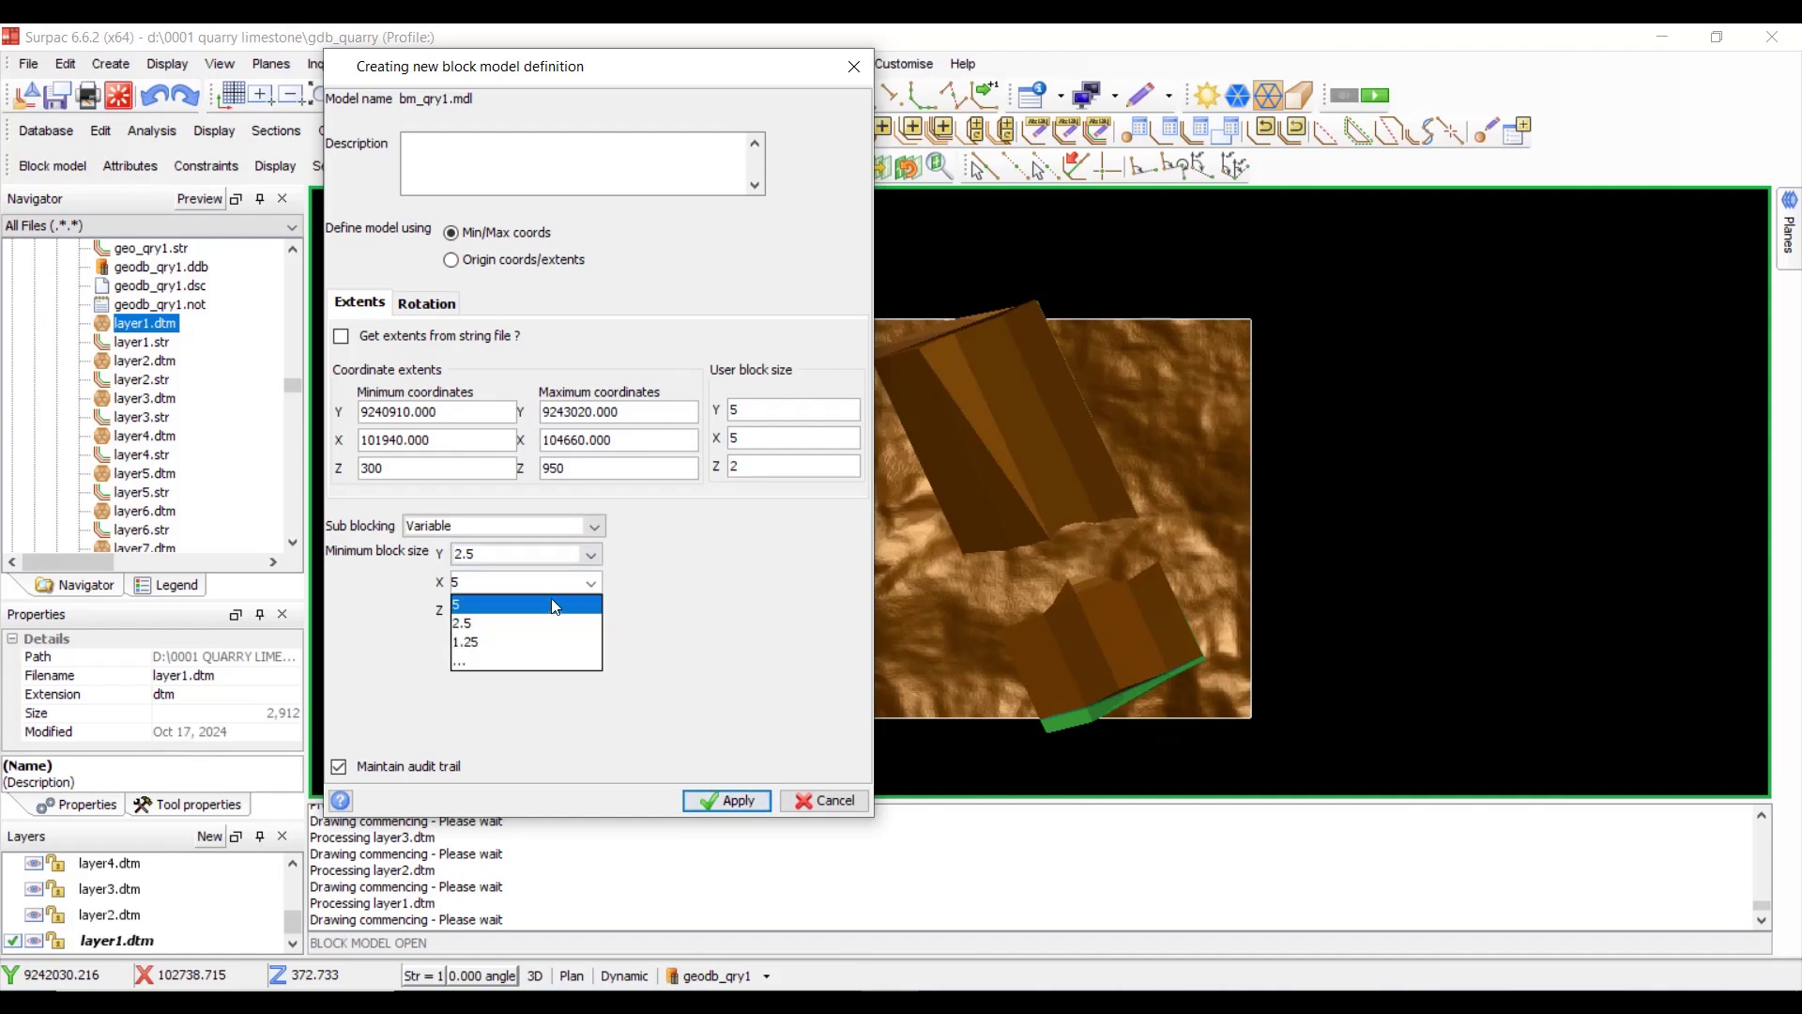
left_click(543, 615)
left_click(726, 800)
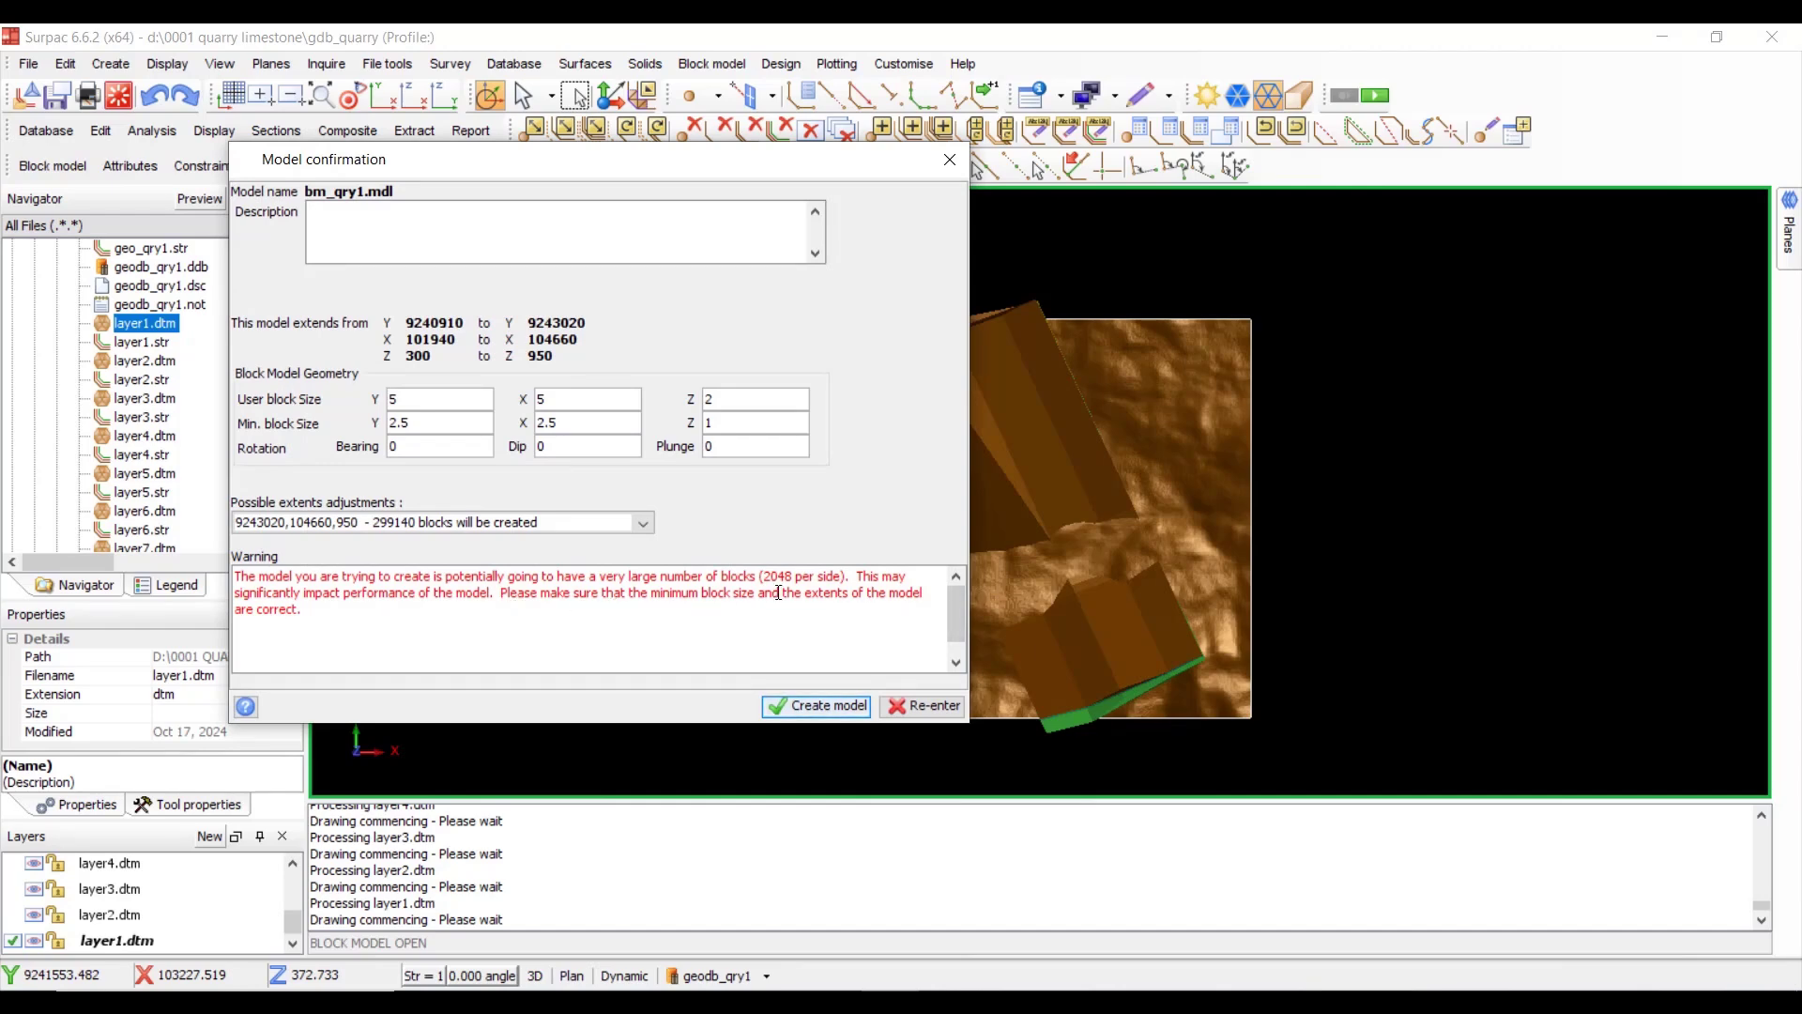
- Return to the model definition and set the minimum Z coordinate to 400
left_click(922, 706)
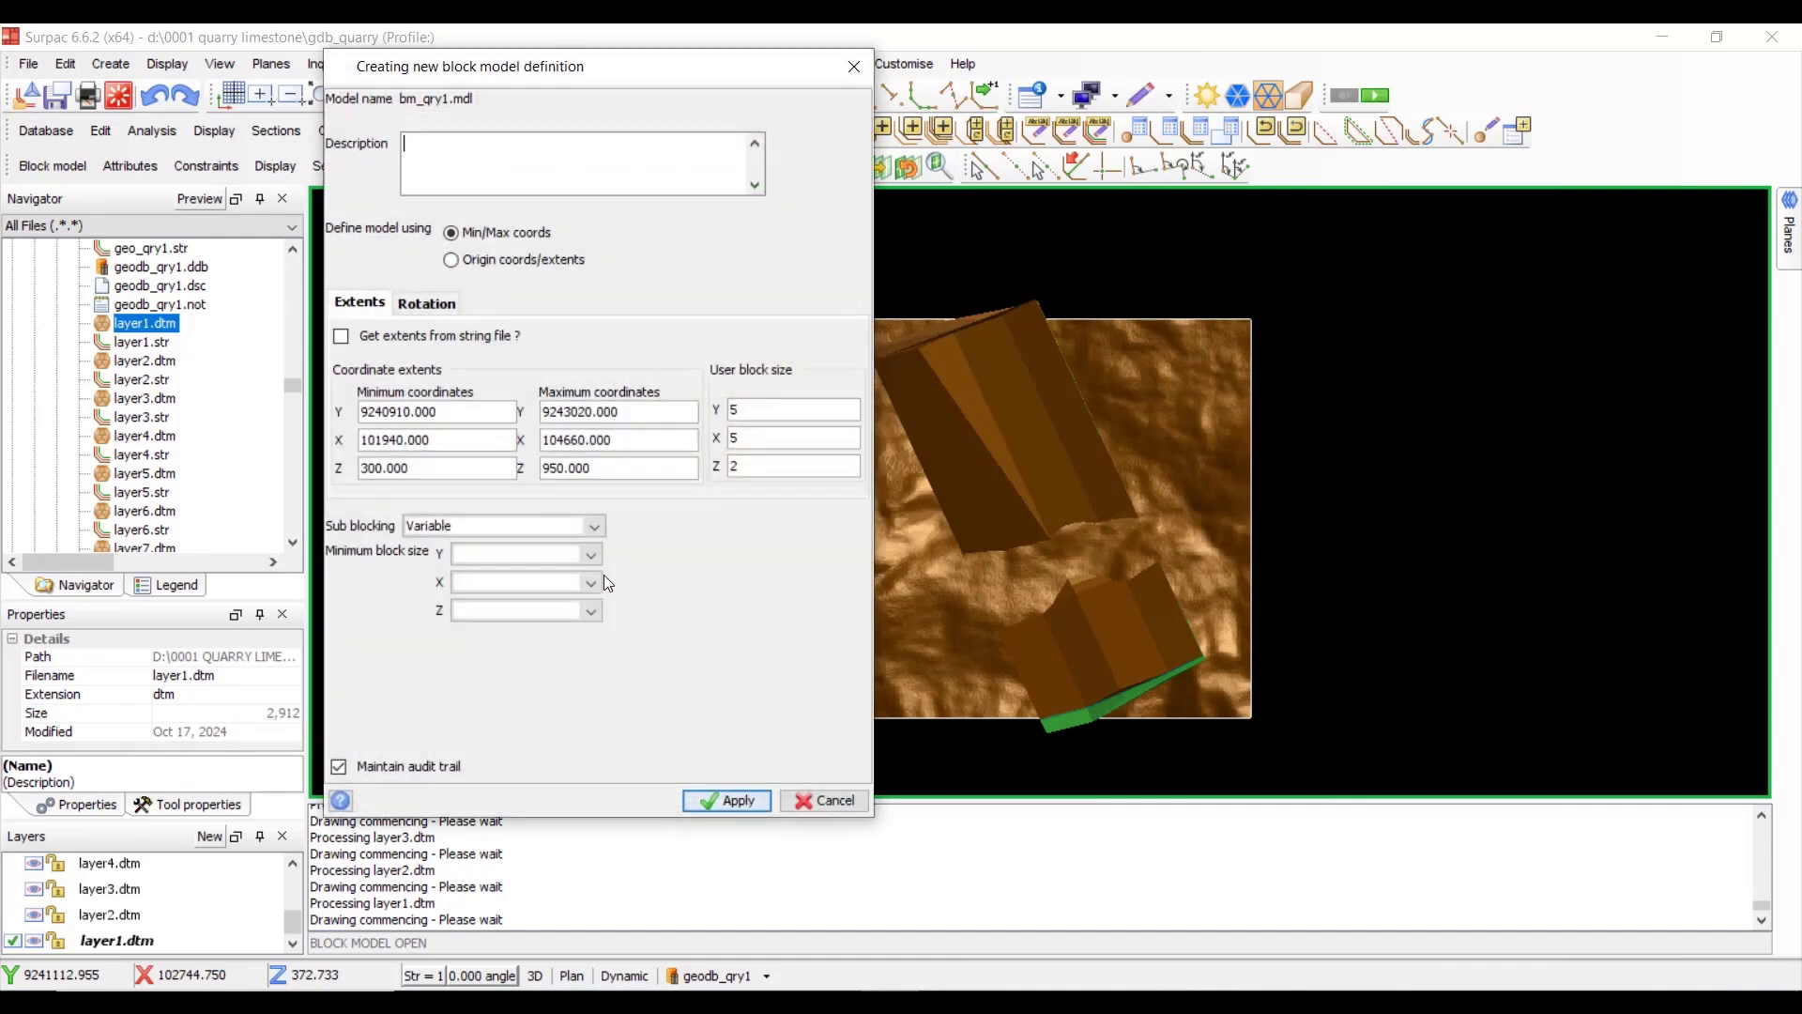
double_click(439, 466)
type("4")
- Set sub-blocking to Variable with a minimum block size of Y 2.5, X 2.5 and Z 1.0
left_click(593, 527)
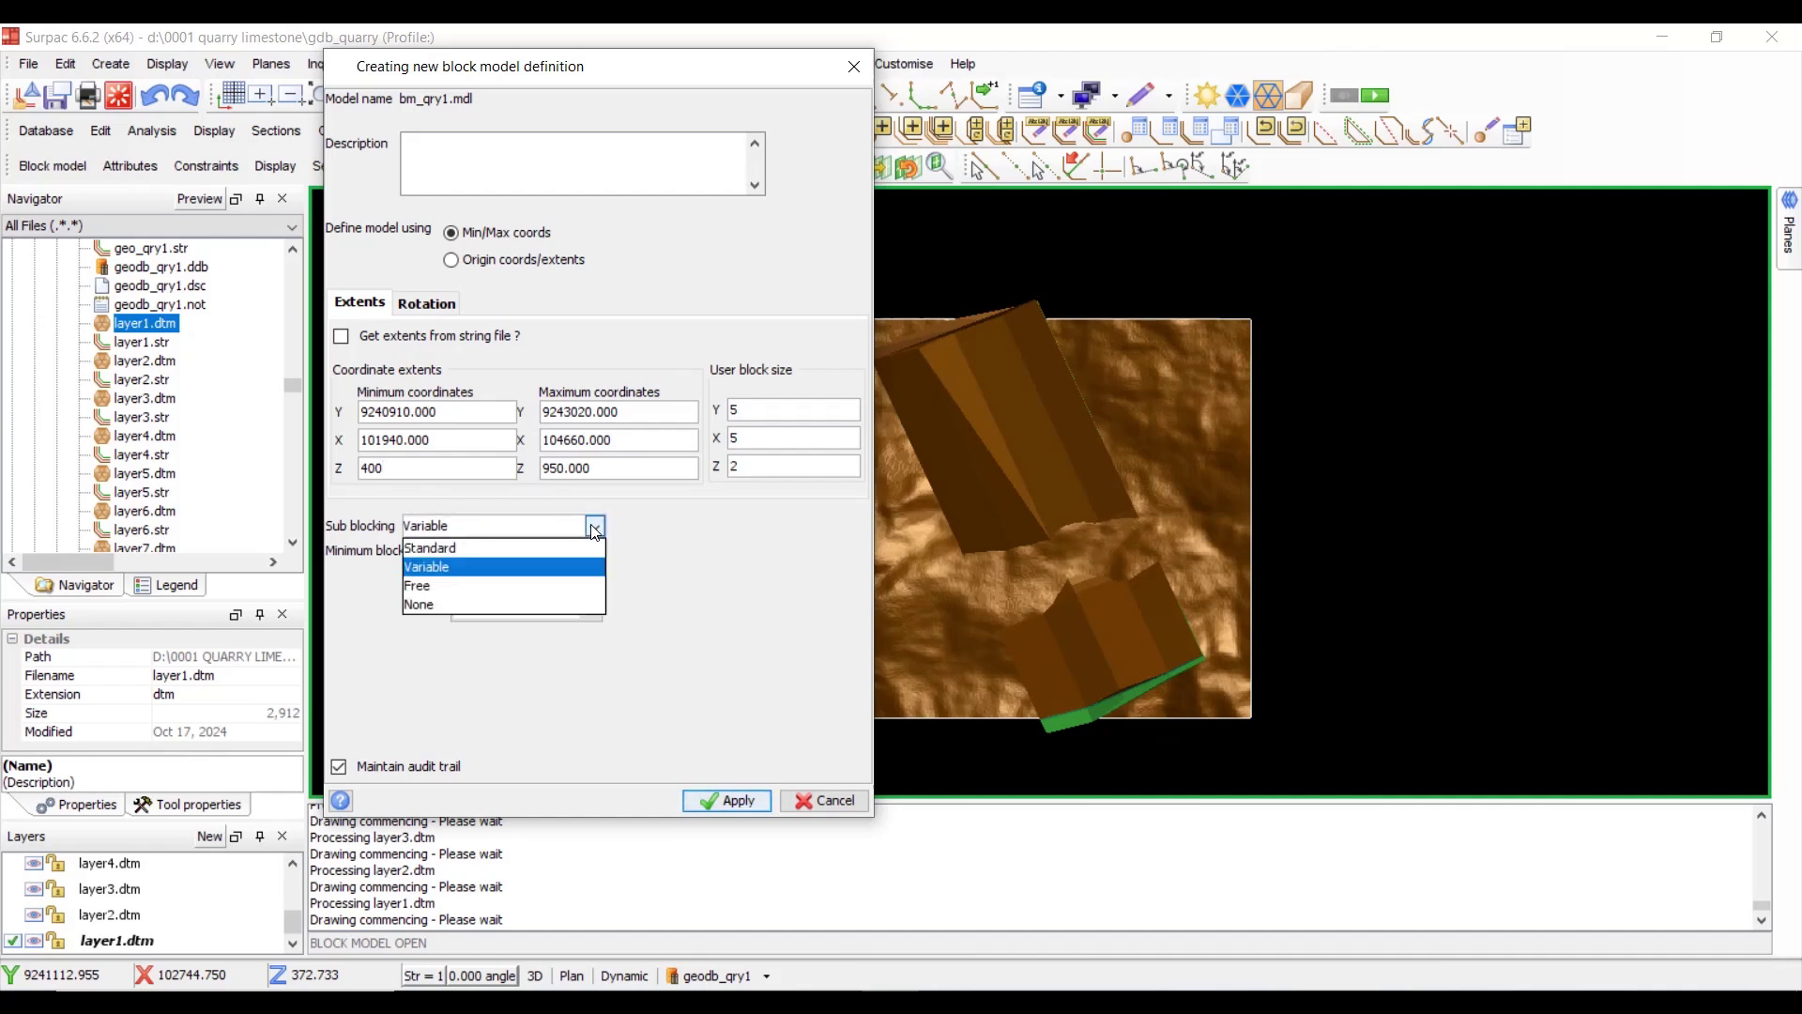
left_click(515, 569)
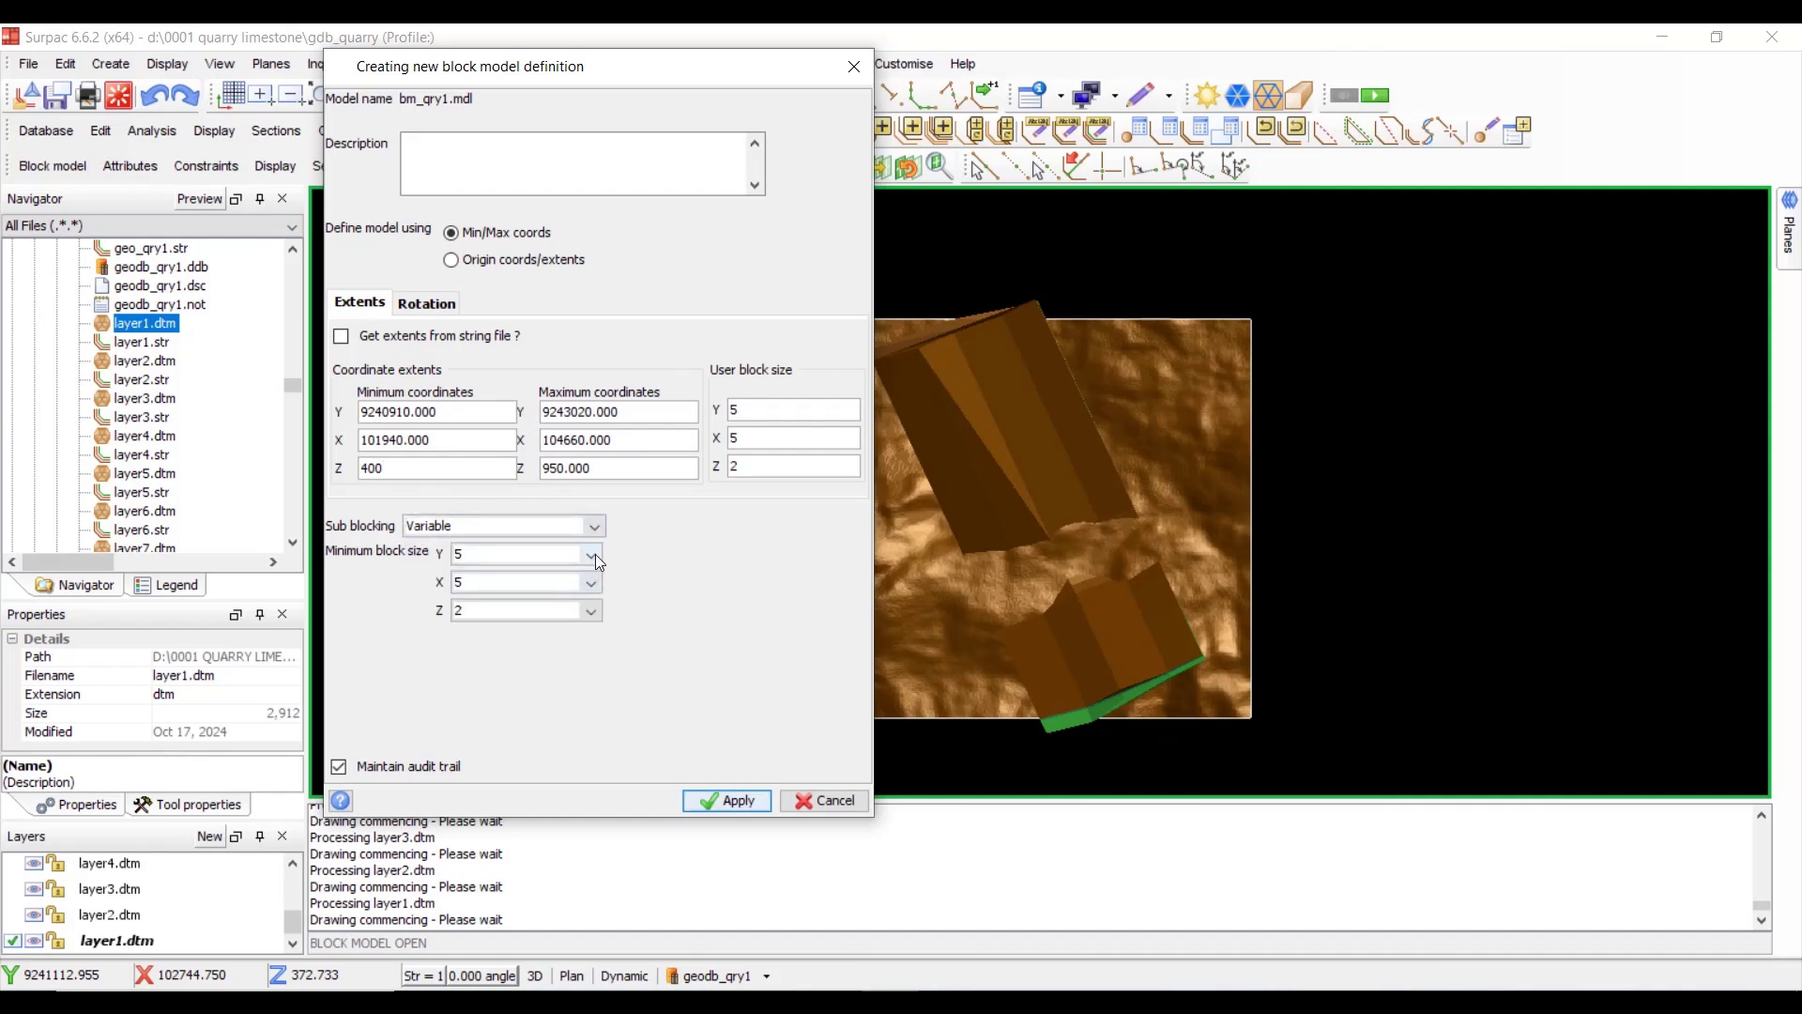
left_click(593, 553)
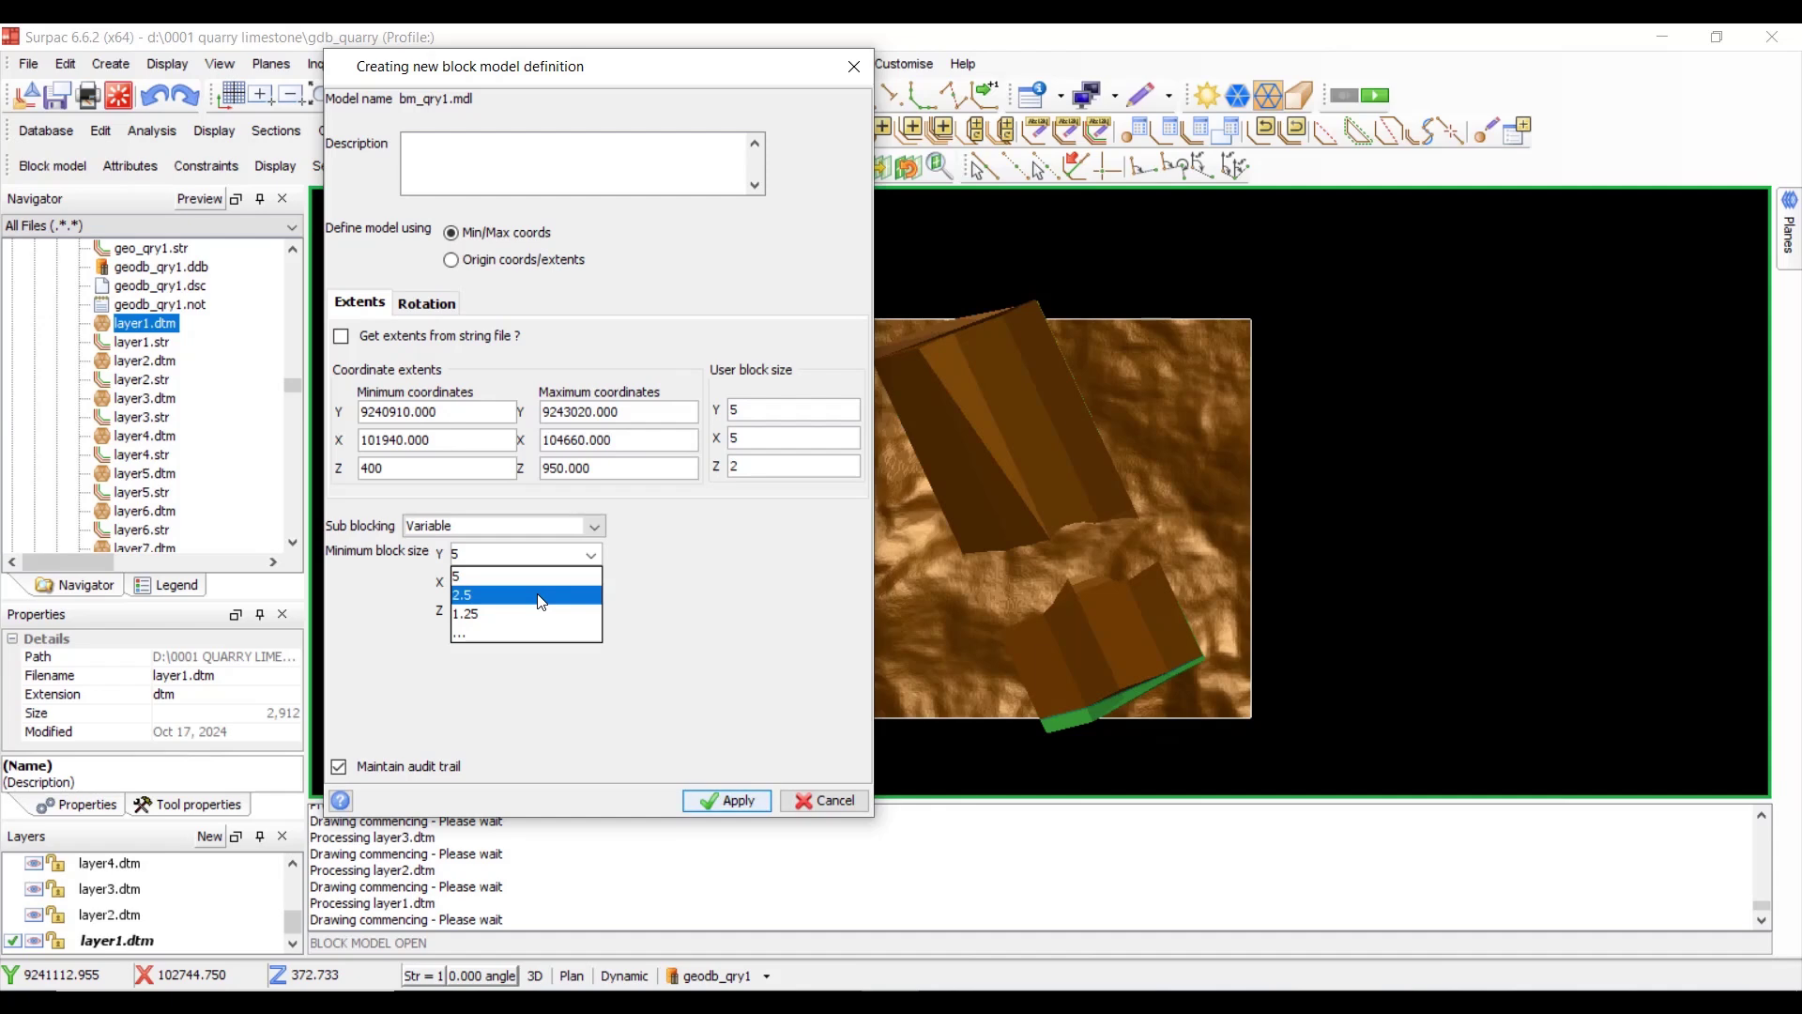
left_click(543, 595)
left_click(593, 583)
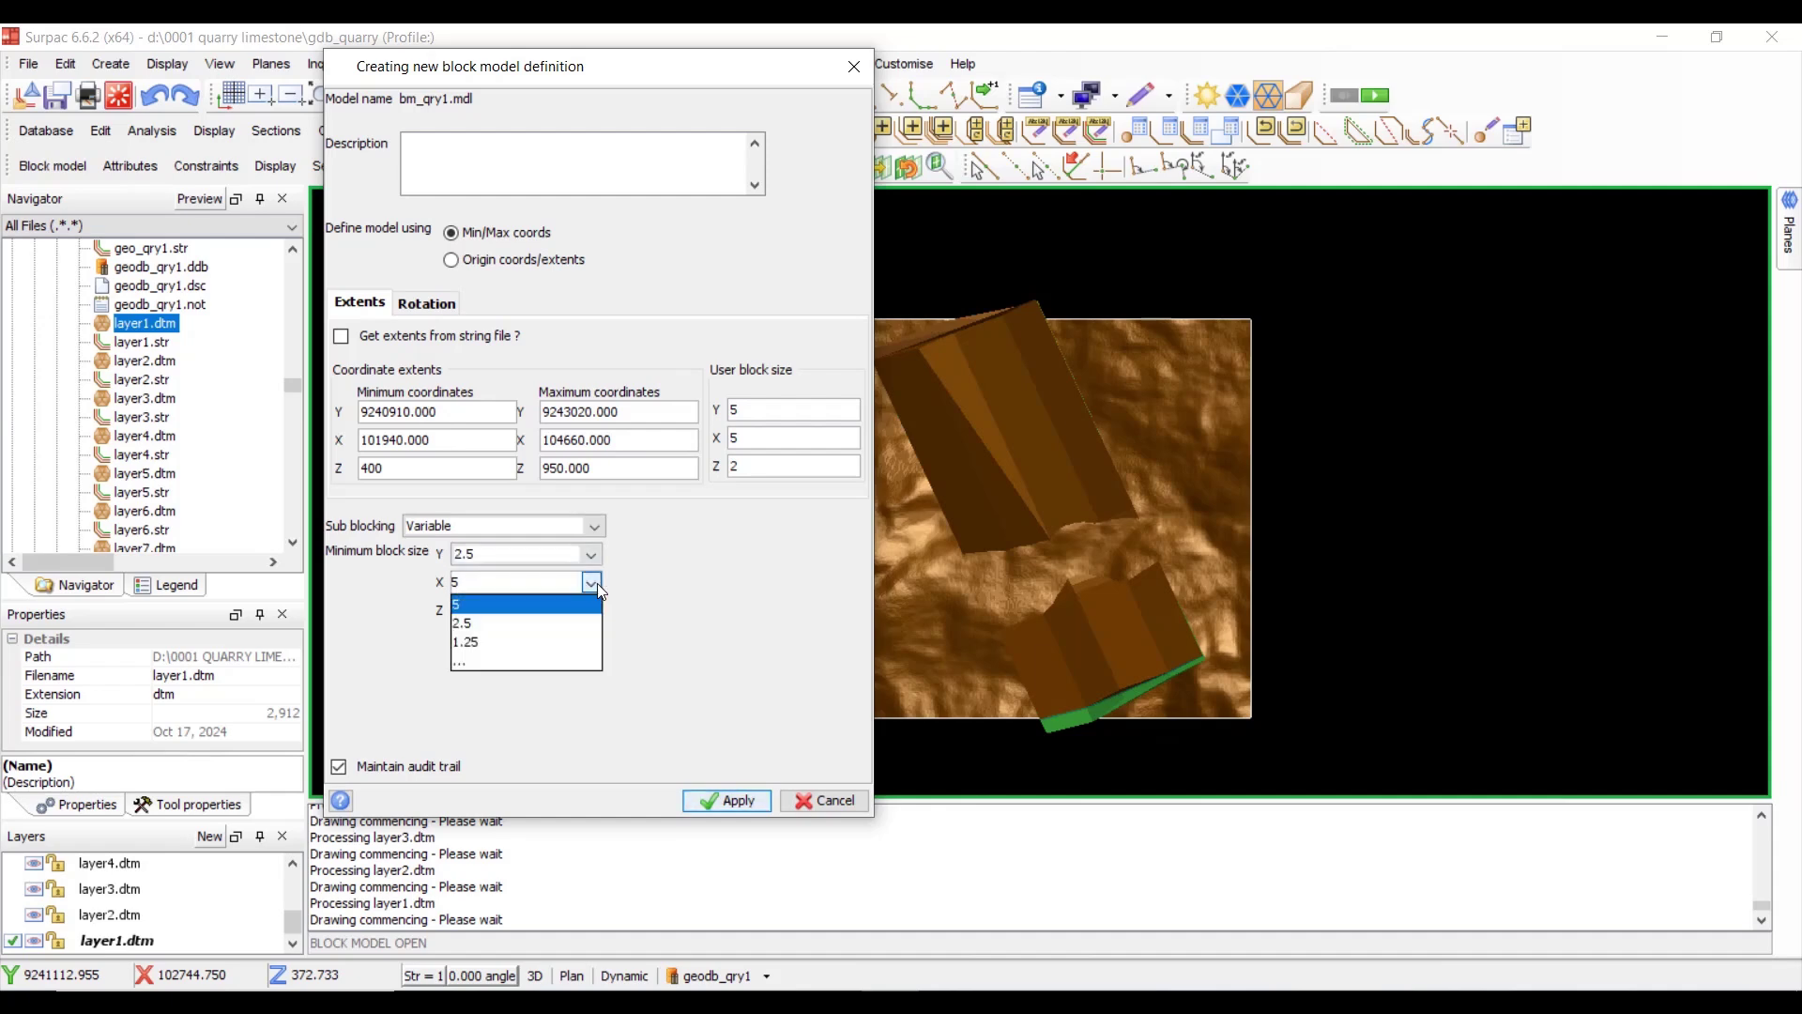
left_click(595, 624)
left_click(592, 611)
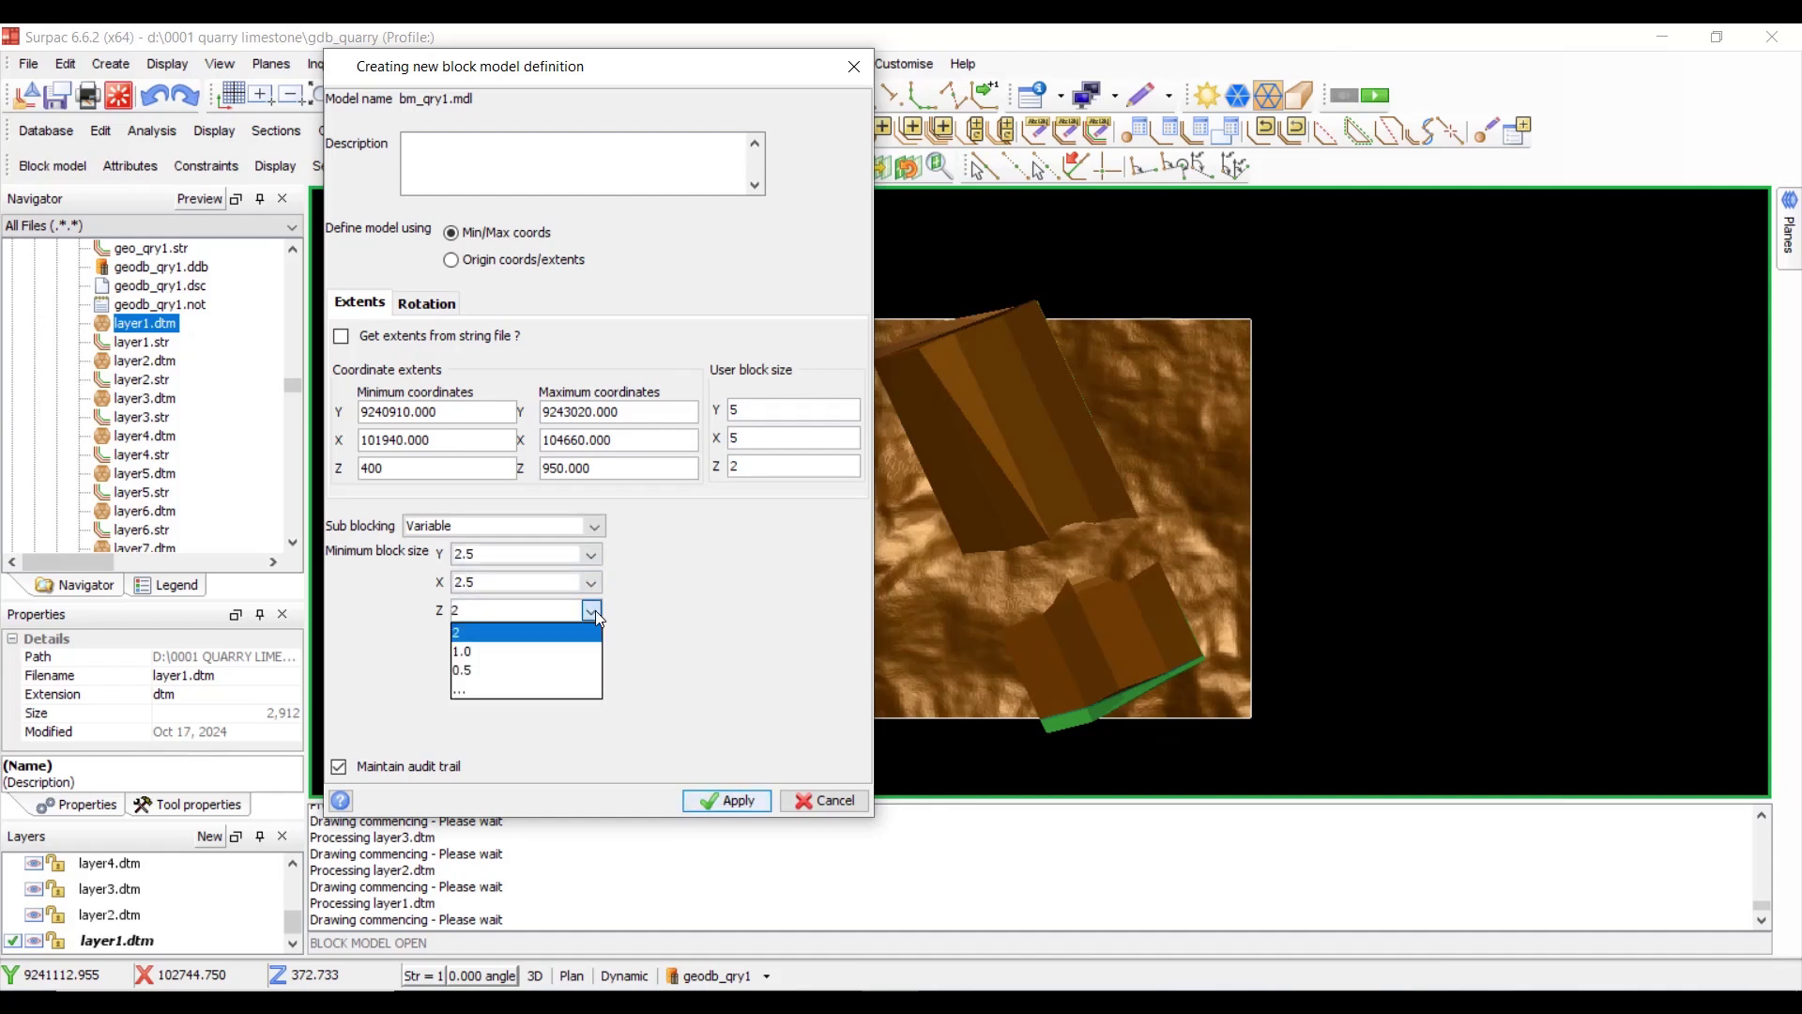
left_click(535, 649)
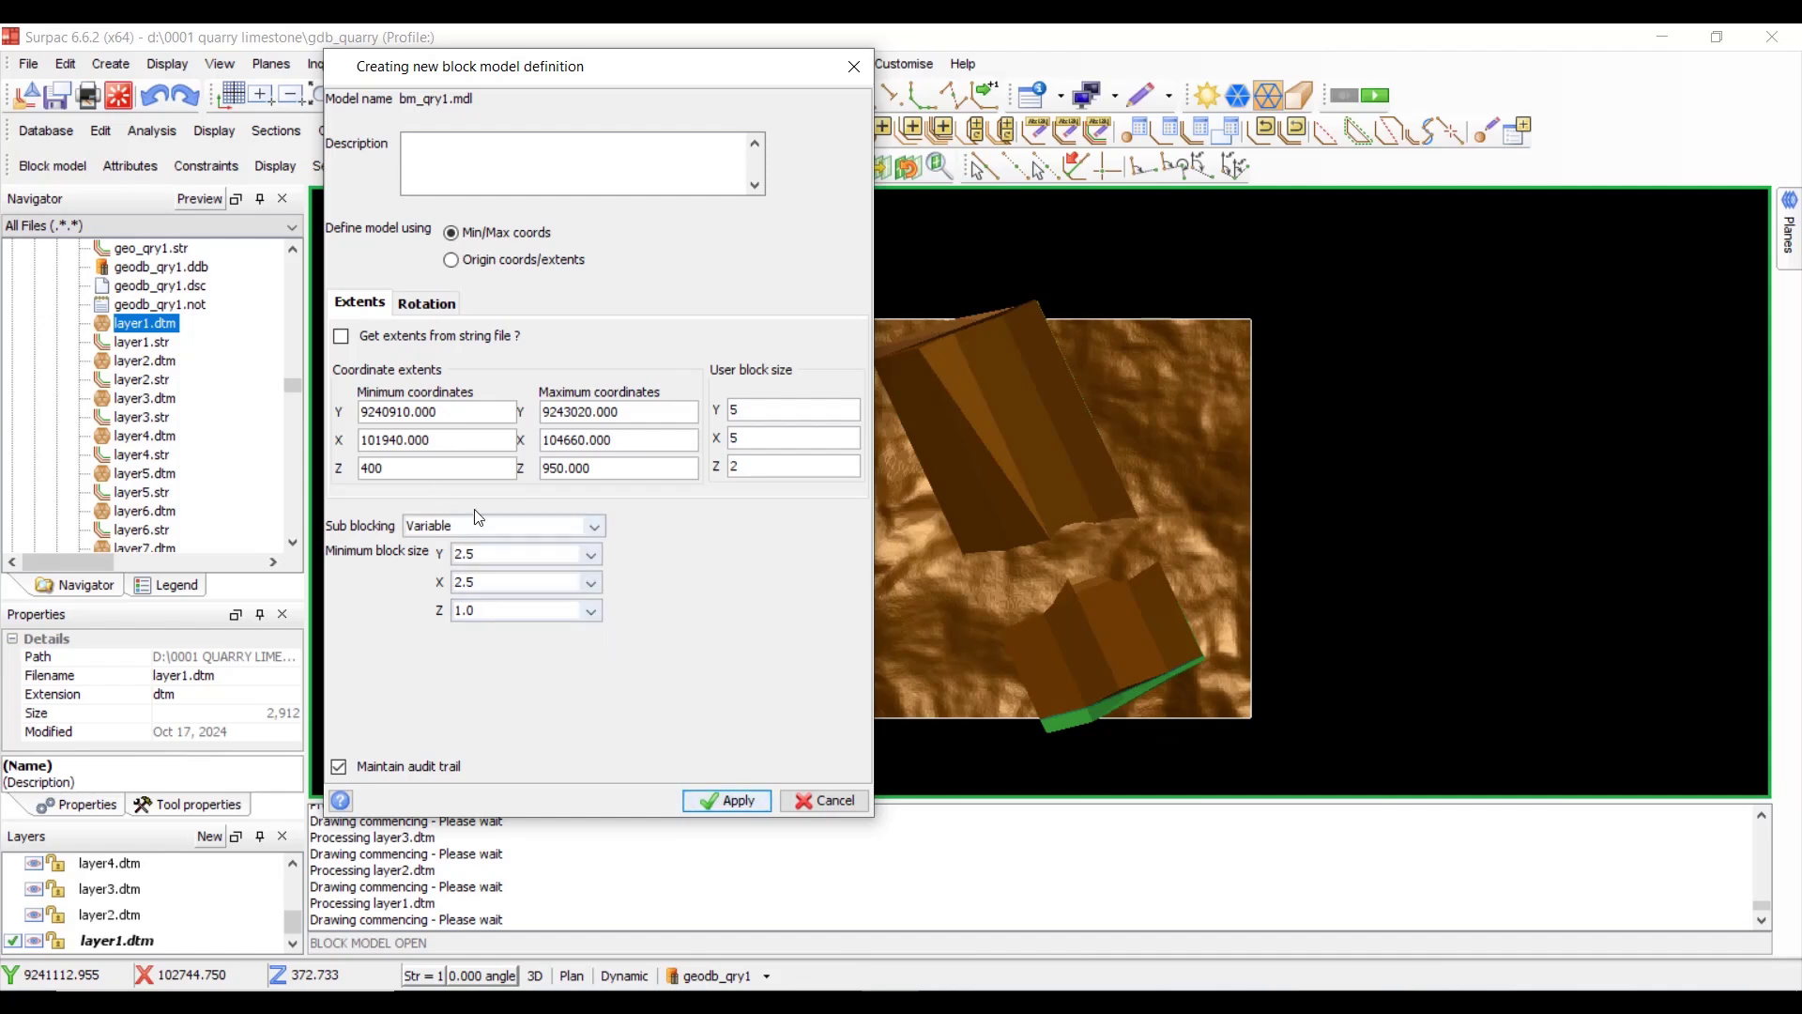
- Create the bm_qry1 block model from the completed definition and save it
left_click(733, 802)
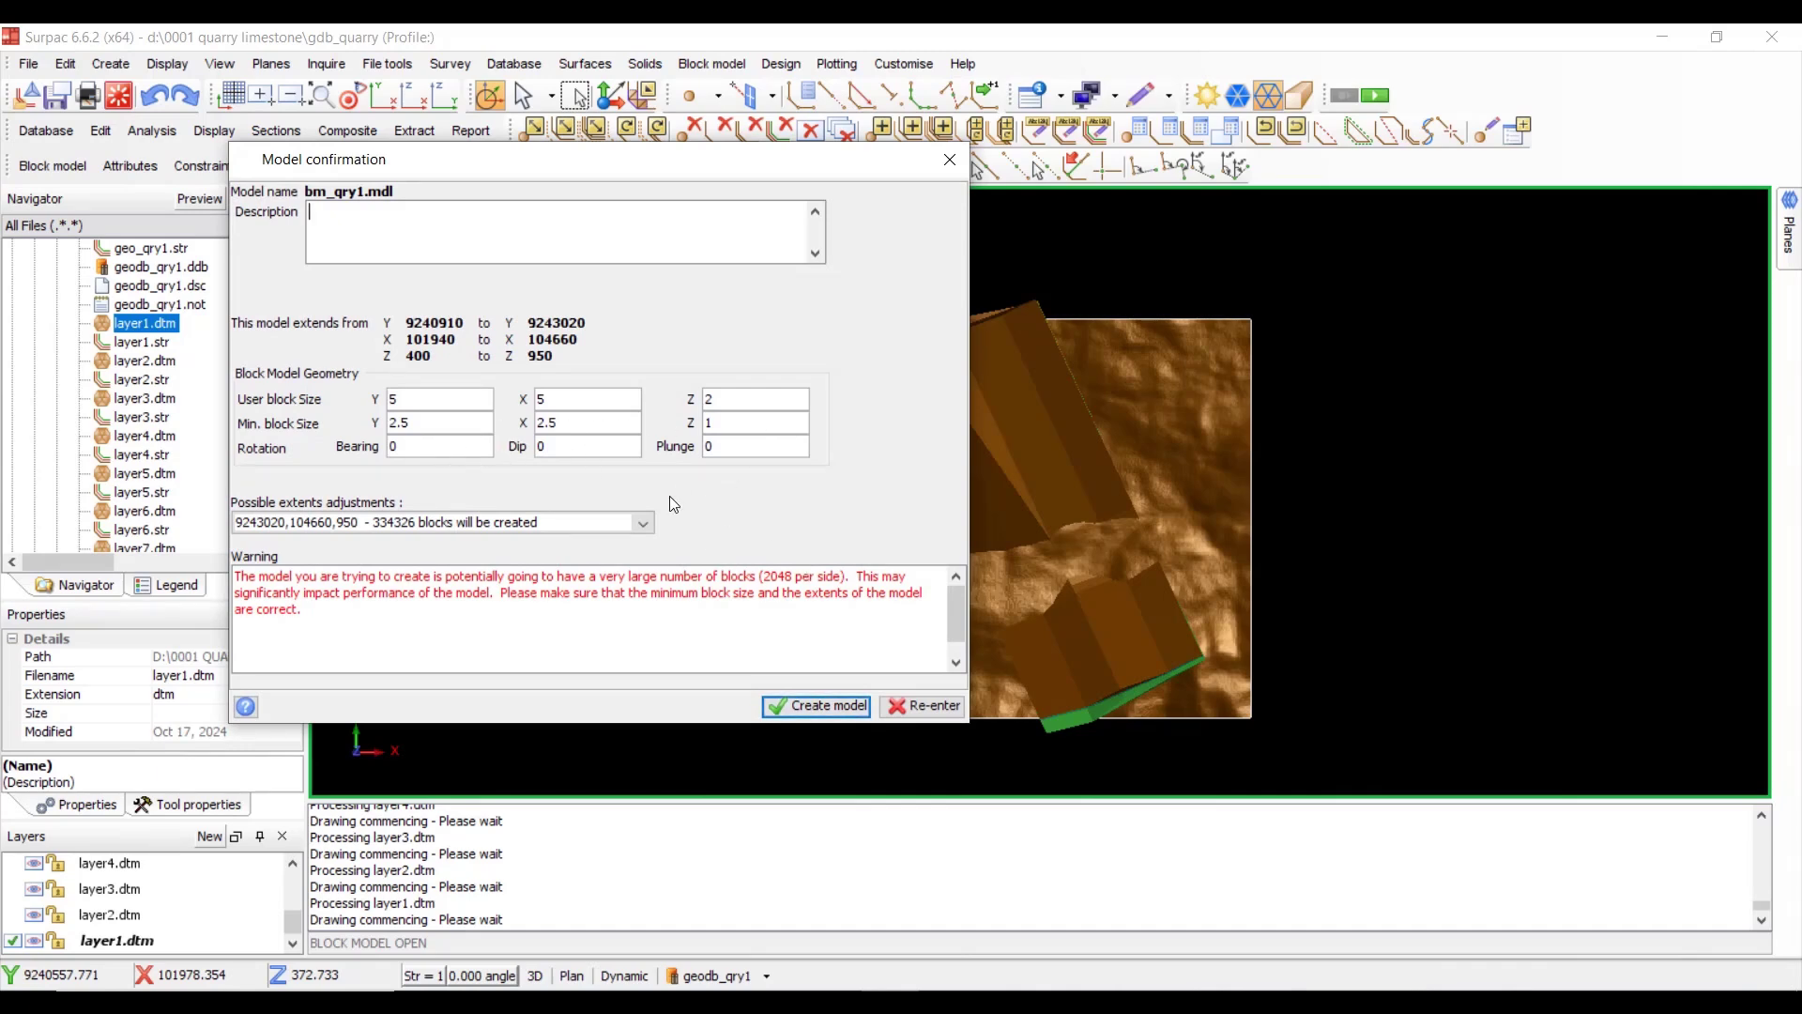
left_click(835, 705)
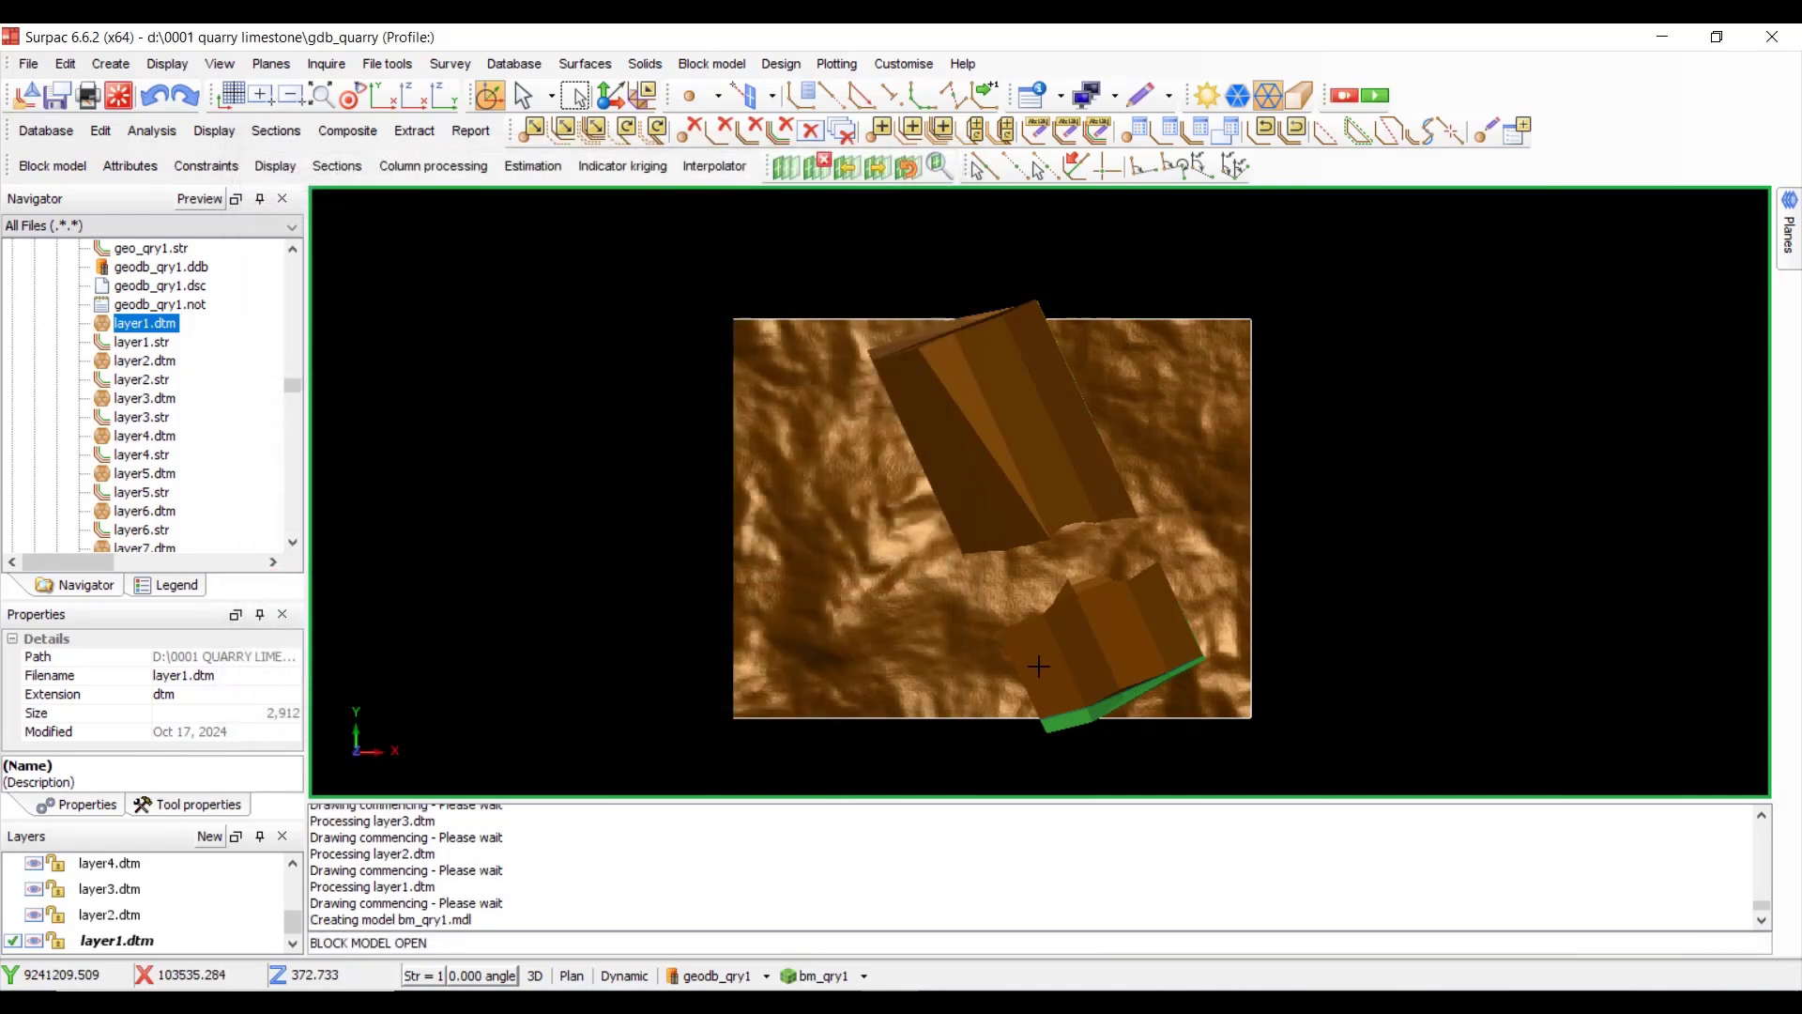
left_click(53, 165)
left_click(66, 248)
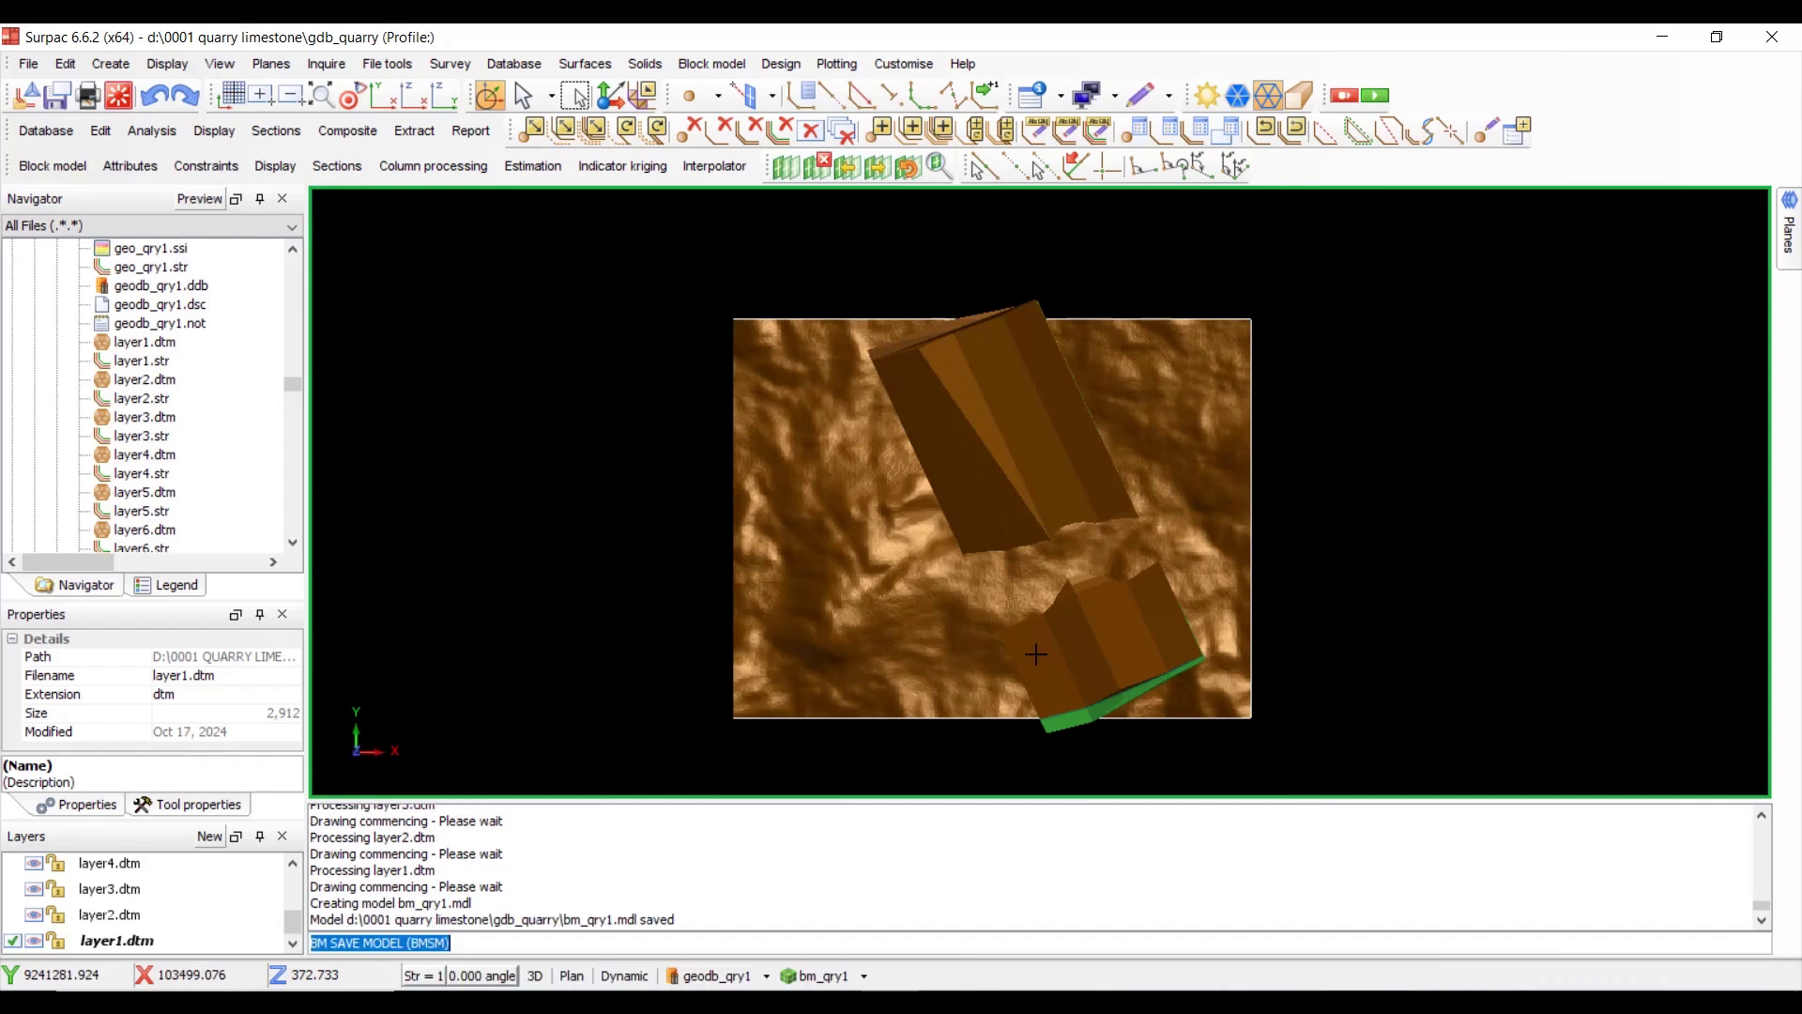
- Display the bm_qry1 block model in Blocks style with rescaling, and view it together with the layer surfaces
left_click(268, 163)
left_click(386, 202)
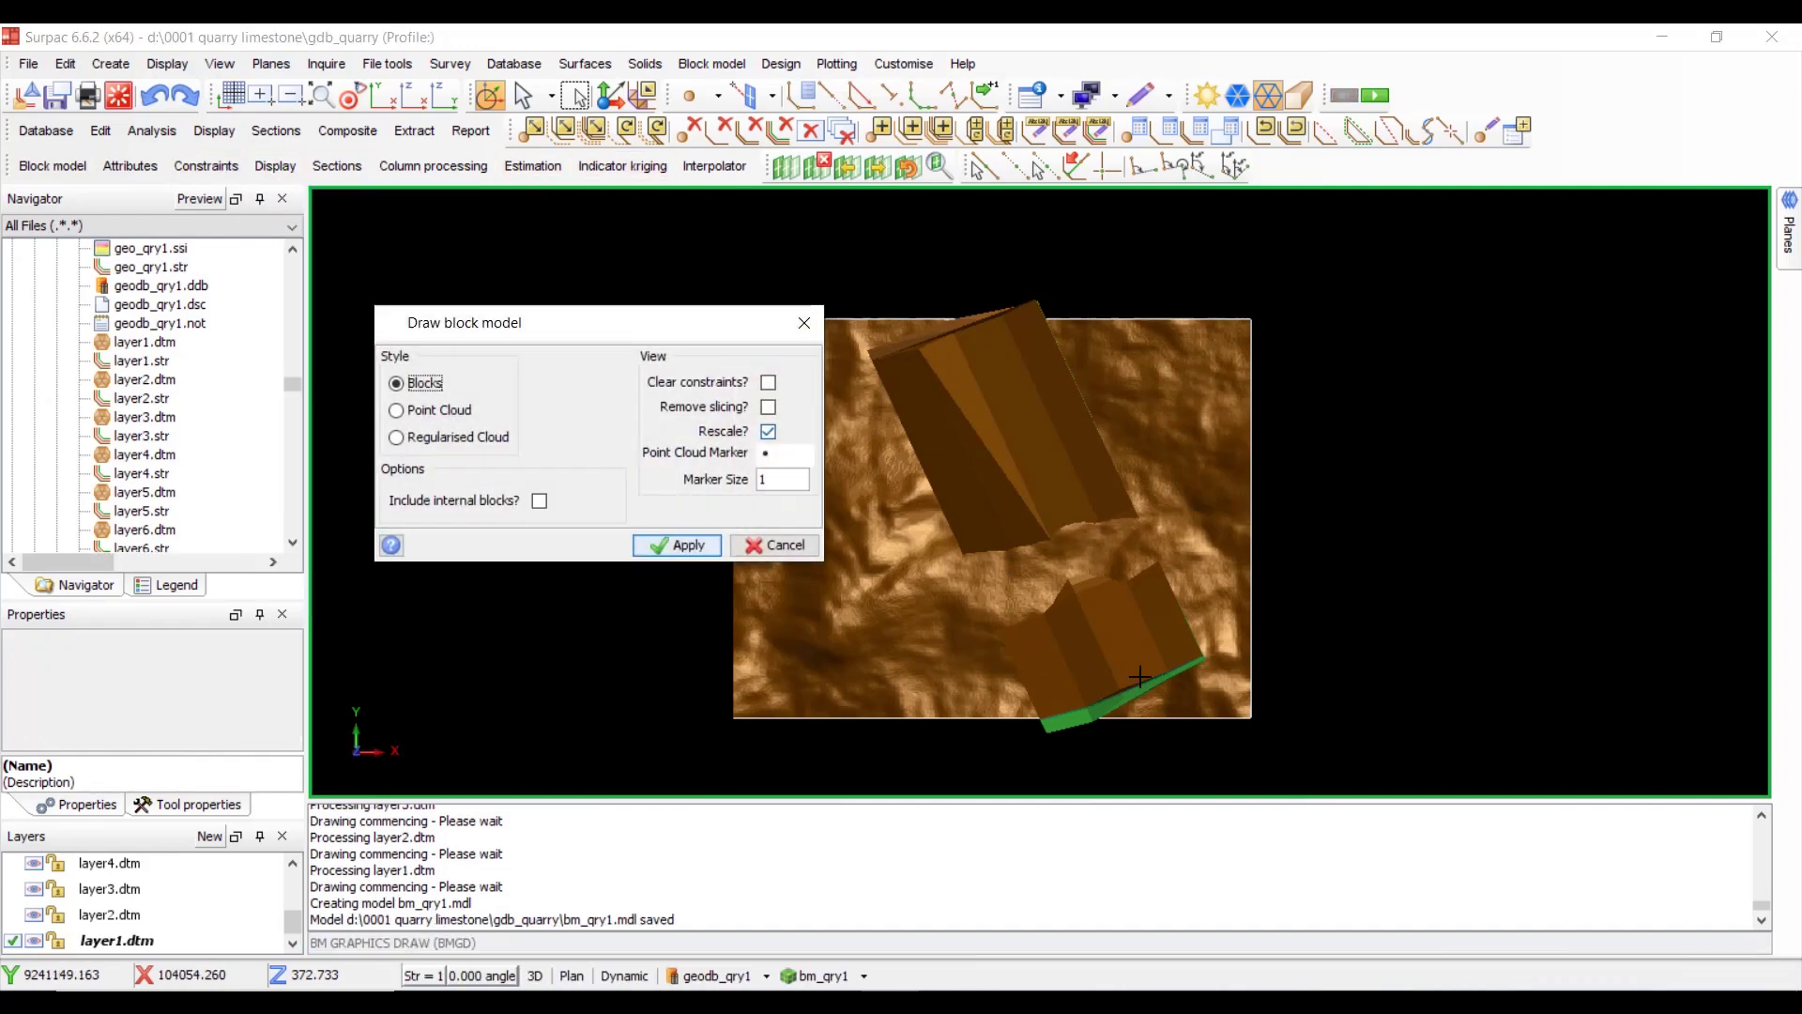
left_click(697, 546)
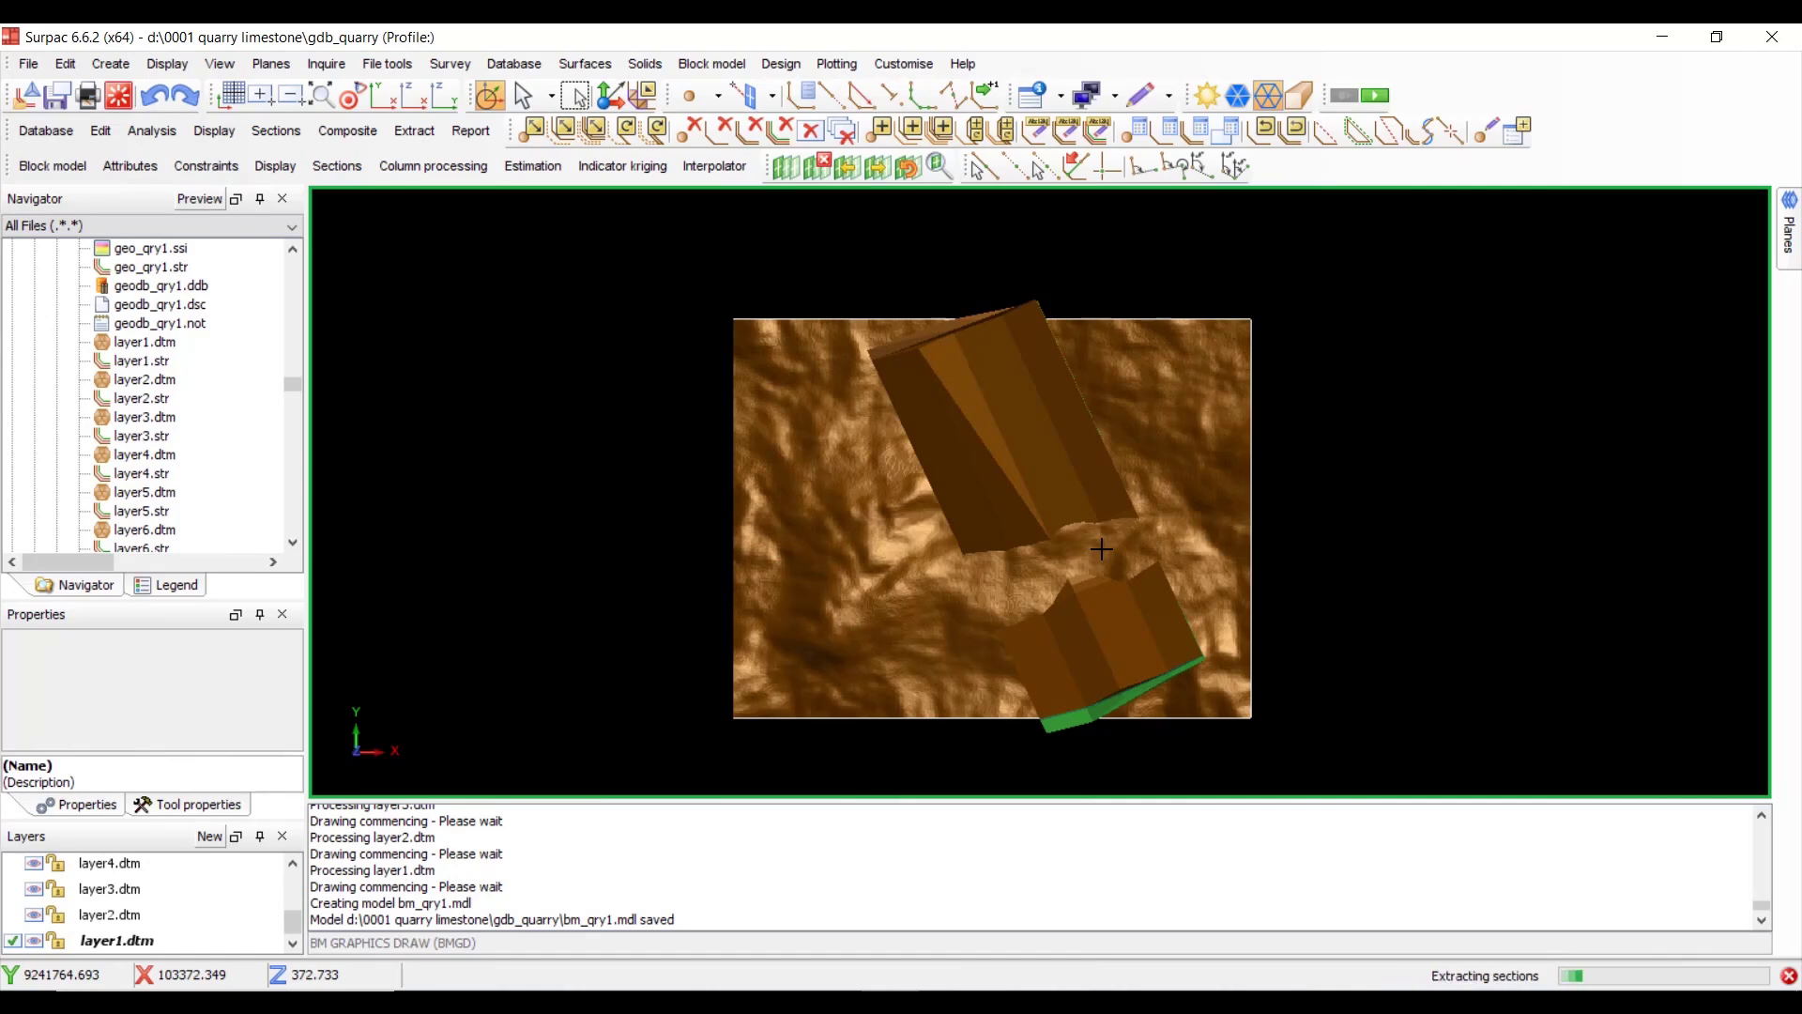
mouse_move(1108, 535)
middle_mouse_down()
mouse_move(1136, 563)
mouse_move(1211, 528)
mouse_move(1139, 554)
mouse_move(1093, 525)
mouse_move(1129, 524)
mouse_move(1089, 554)
middle_mouse_up()
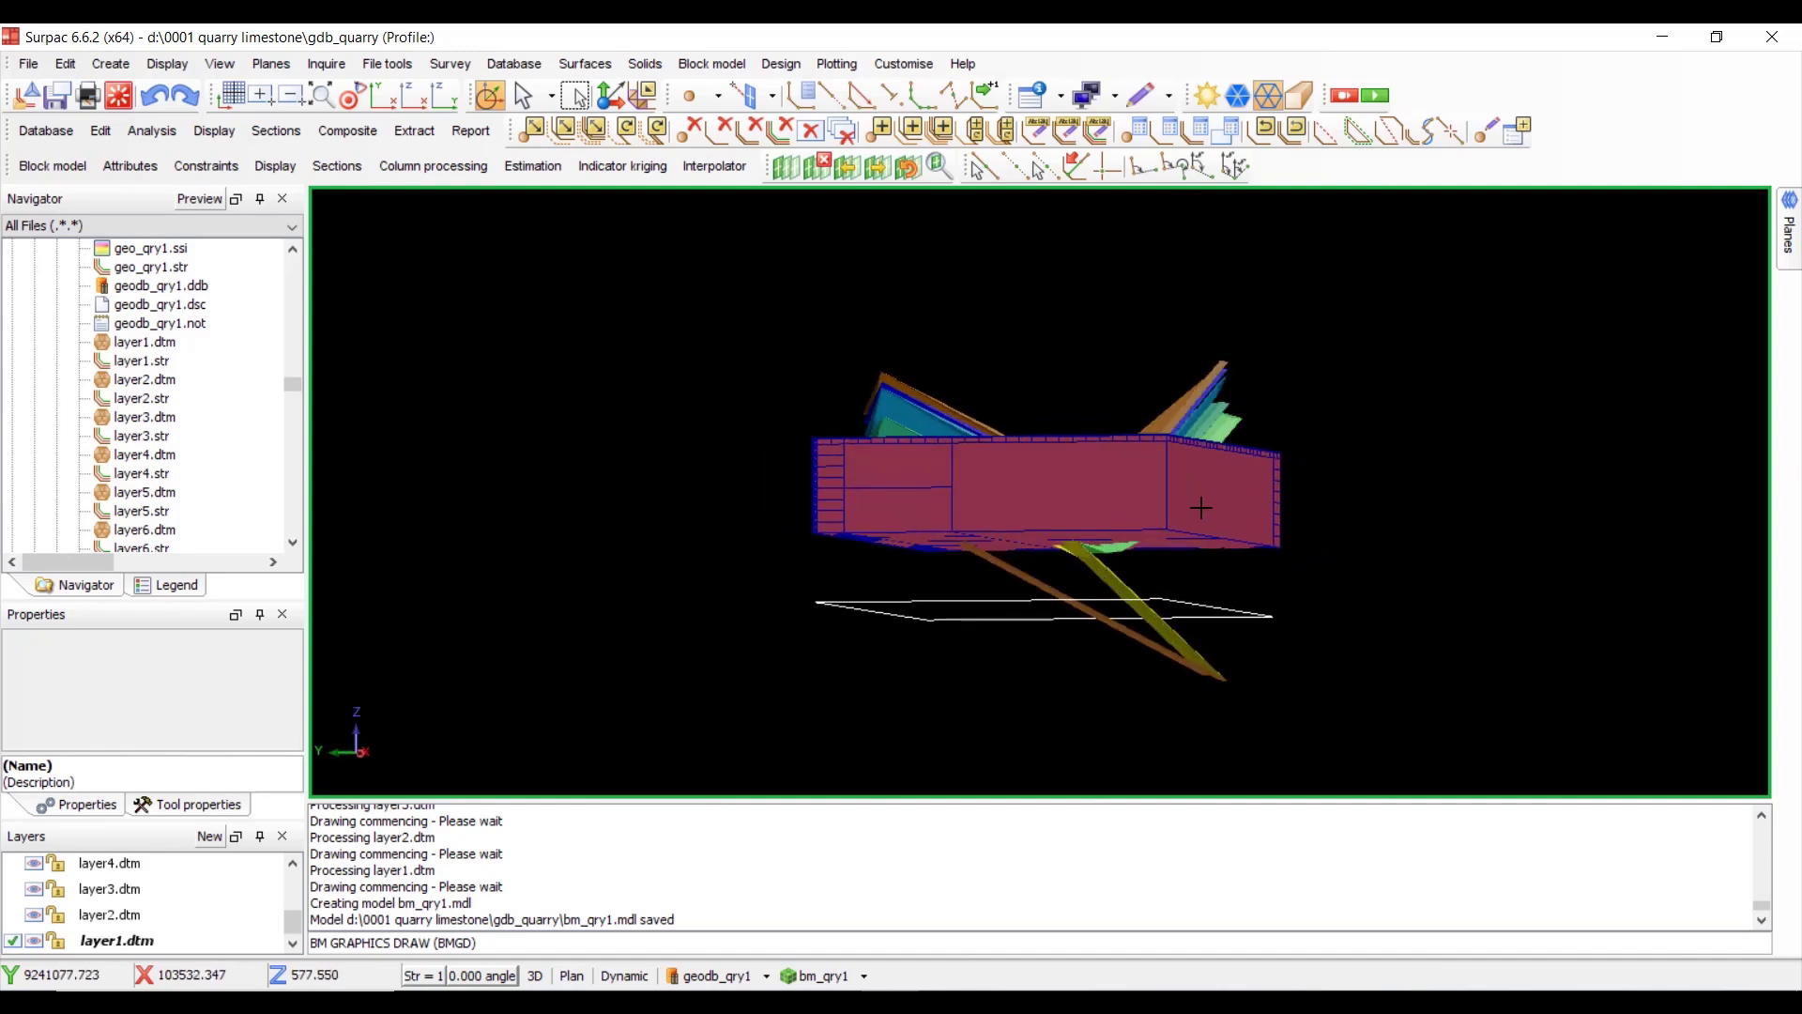
middle_click_drag(1200, 507, 1070, 527)
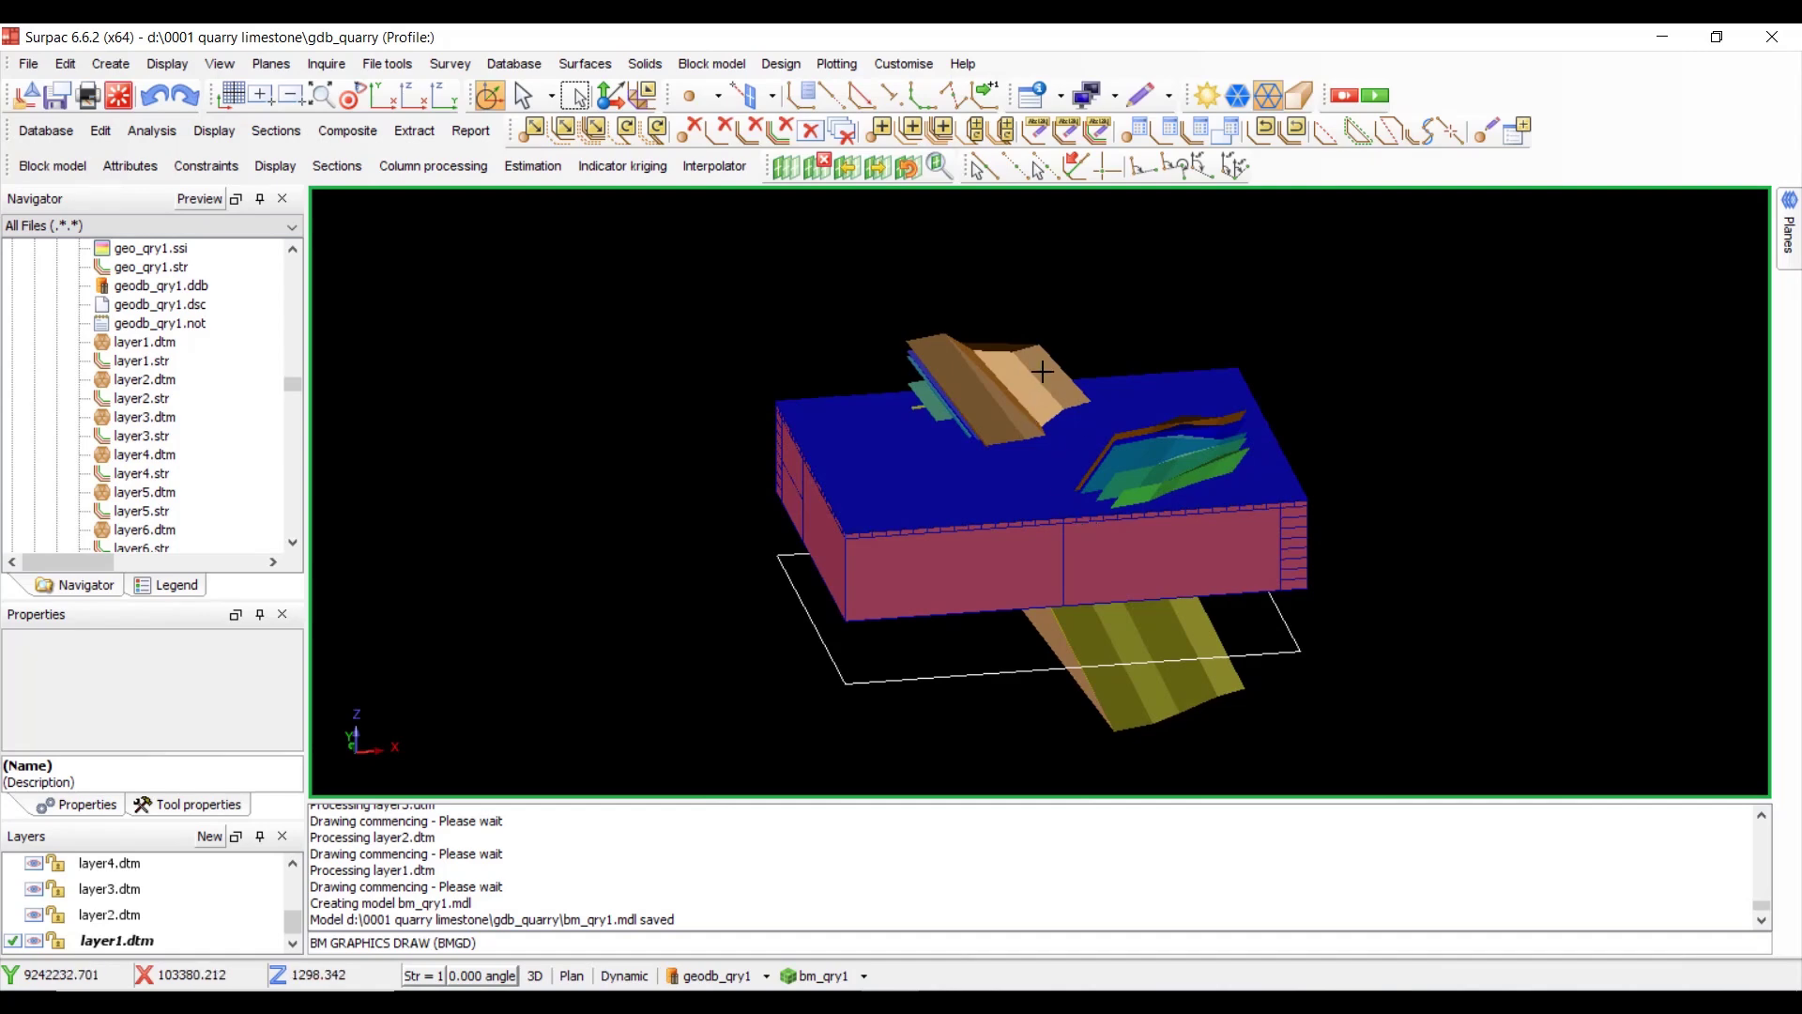
mouse_move(1099, 567)
middle_mouse_down()
mouse_move(1114, 551)
mouse_move(1095, 544)
middle_mouse_up()
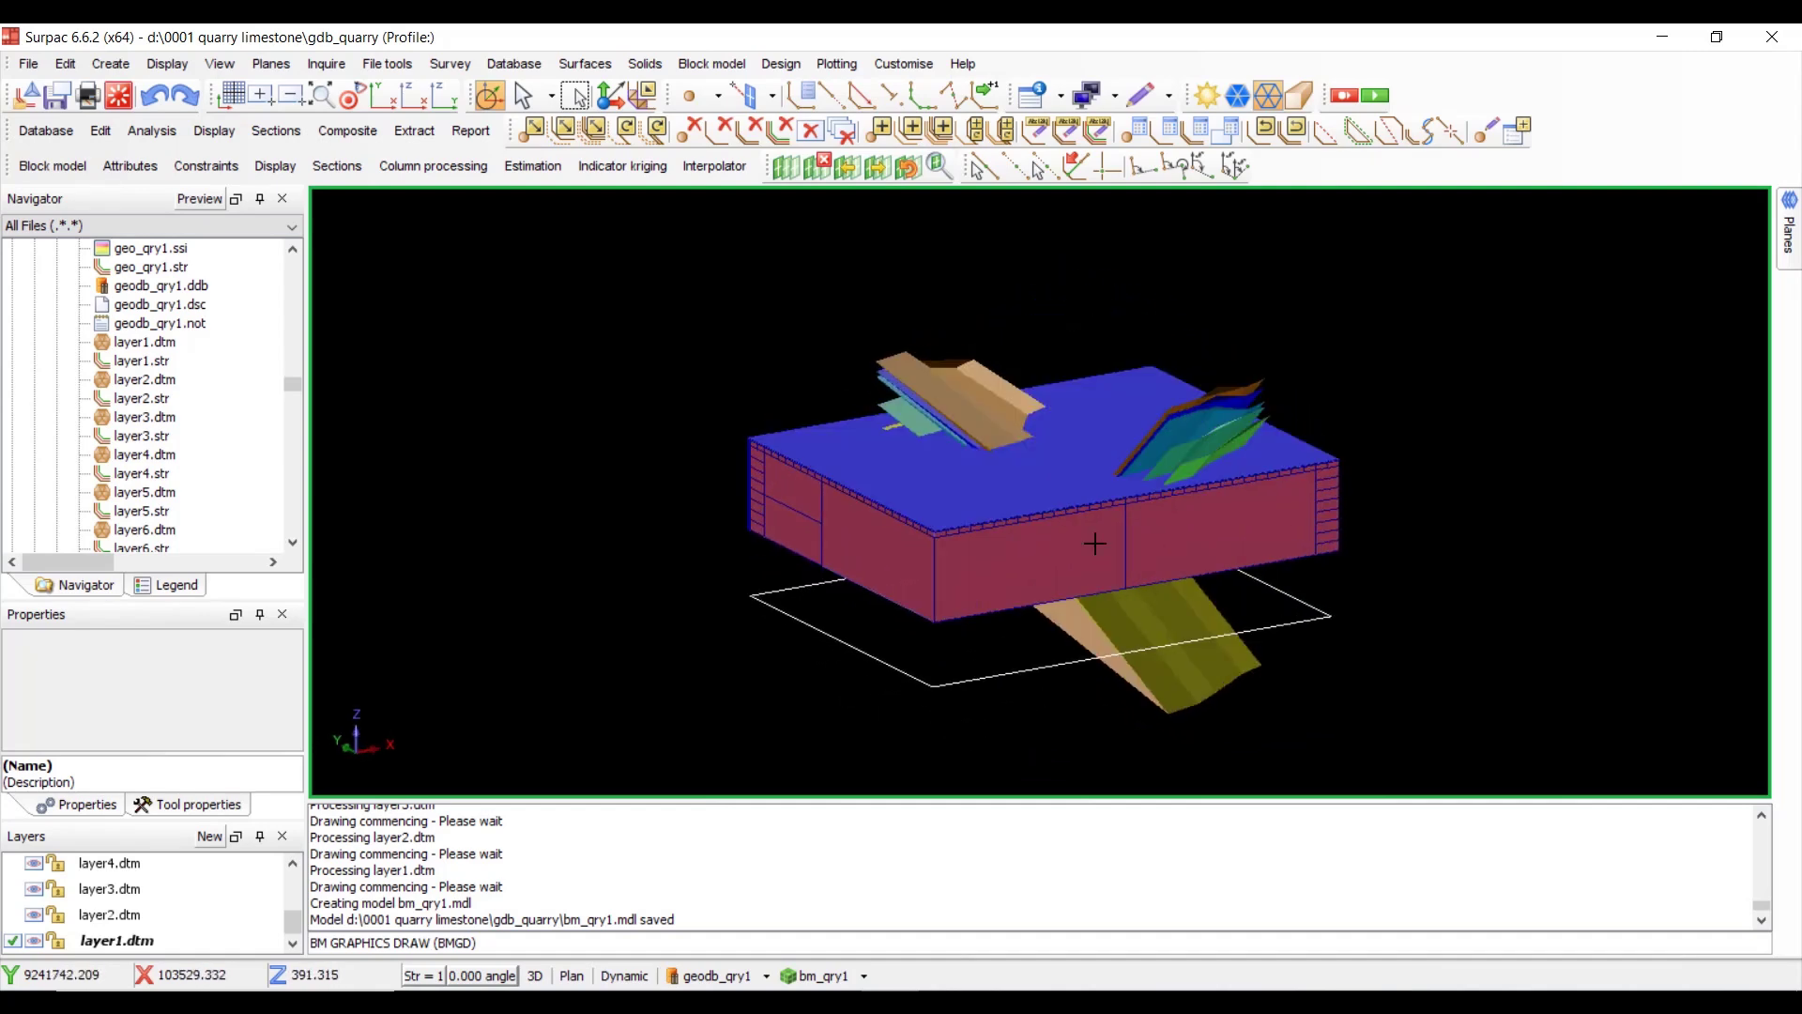
scroll(1092, 387, "up", 2)
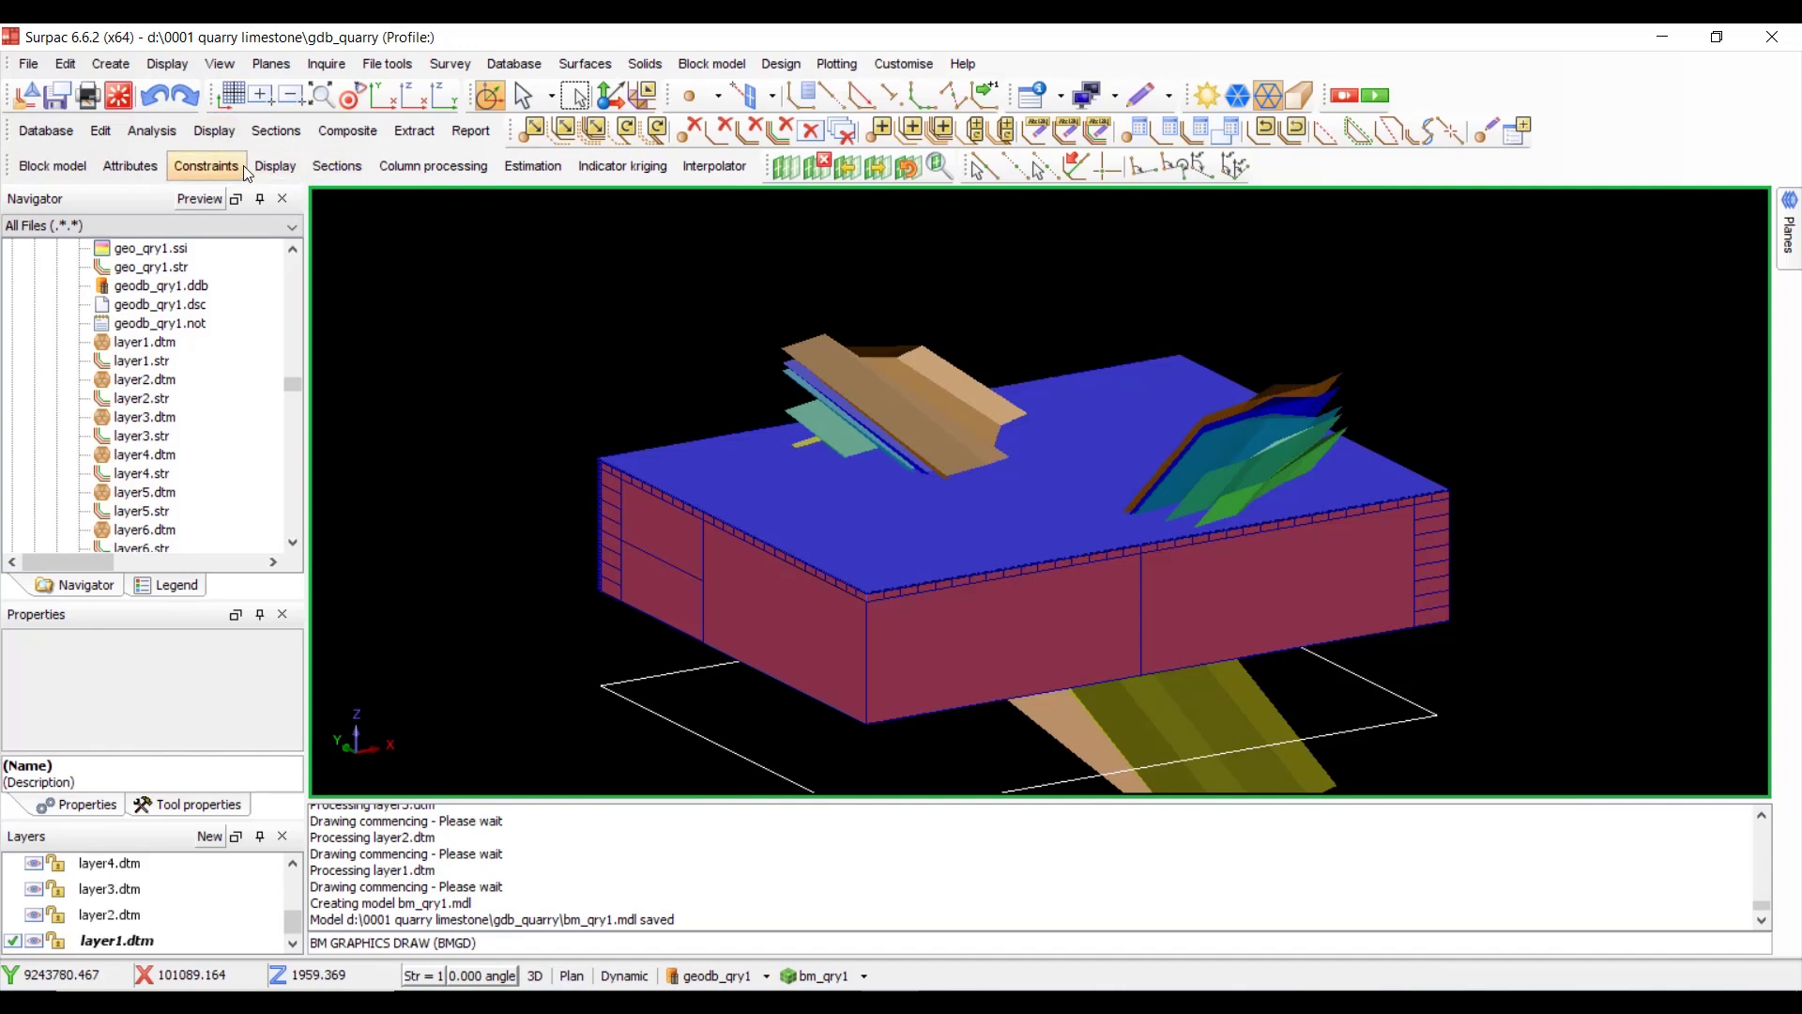
- Start a new graphical constraint and add a DTM constraint limiting blocks to not above datop_qry1.dtm
left_click(282, 167)
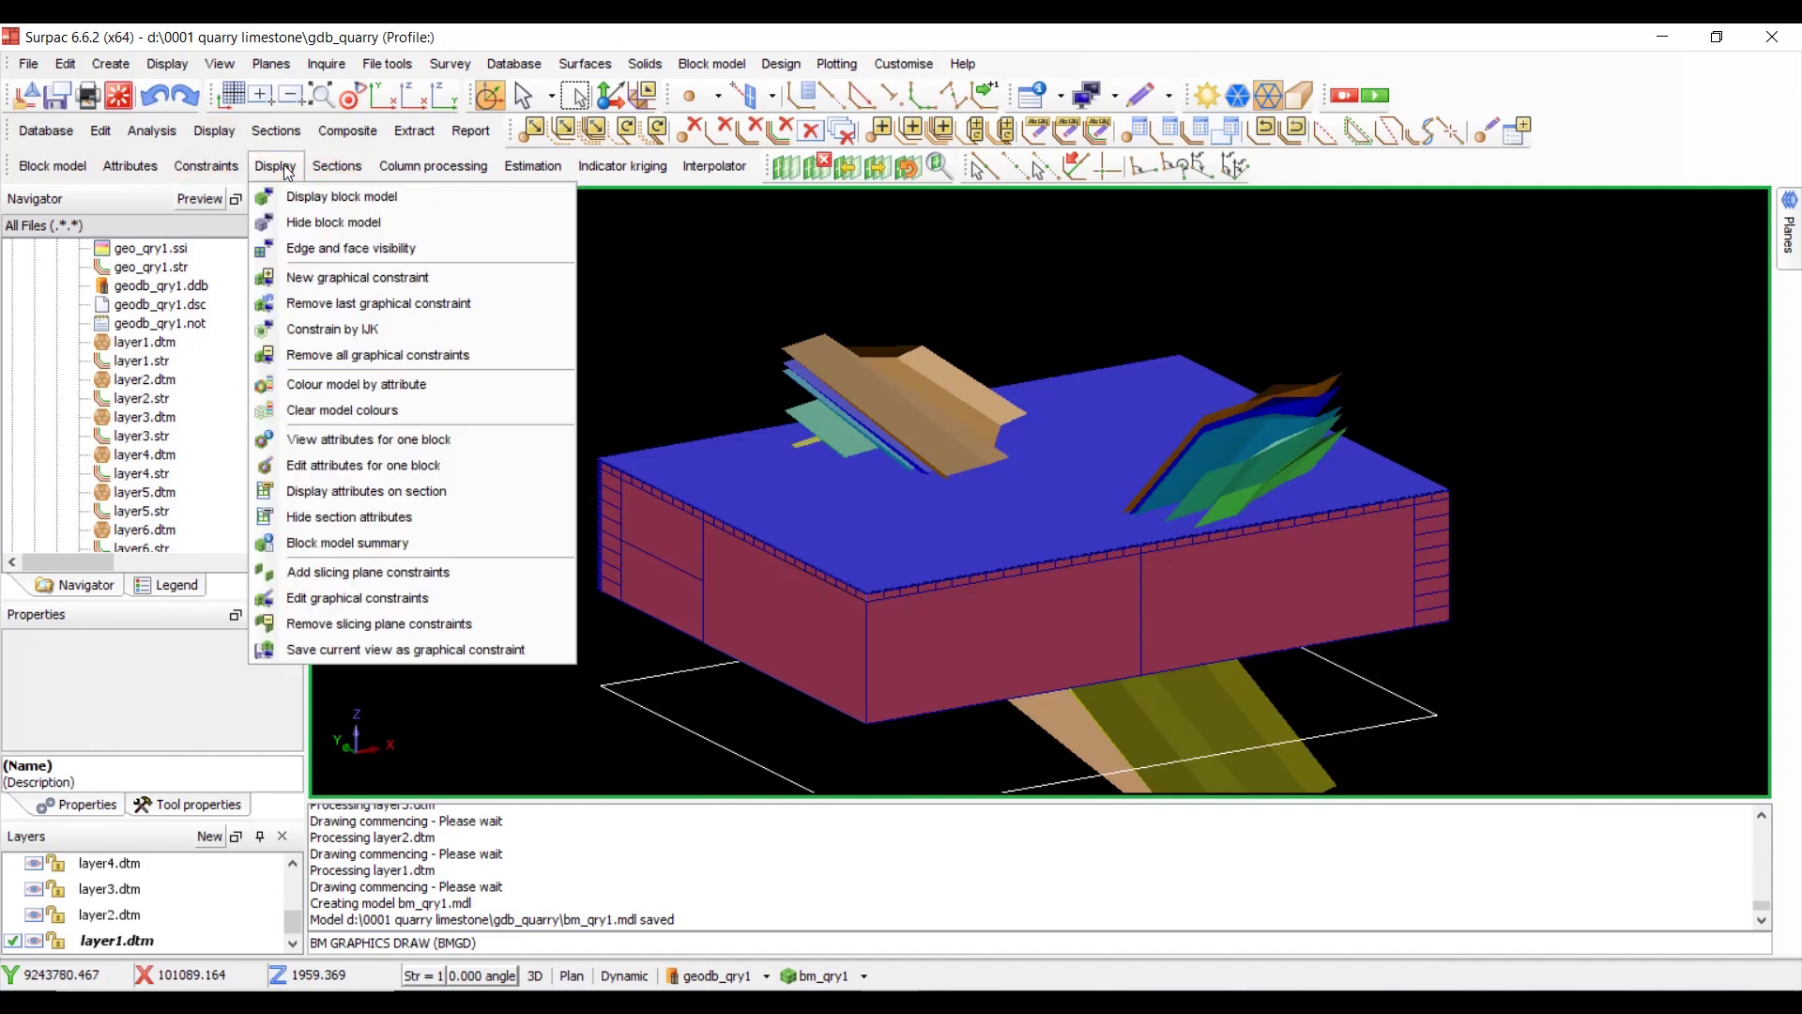
left_click(406, 277)
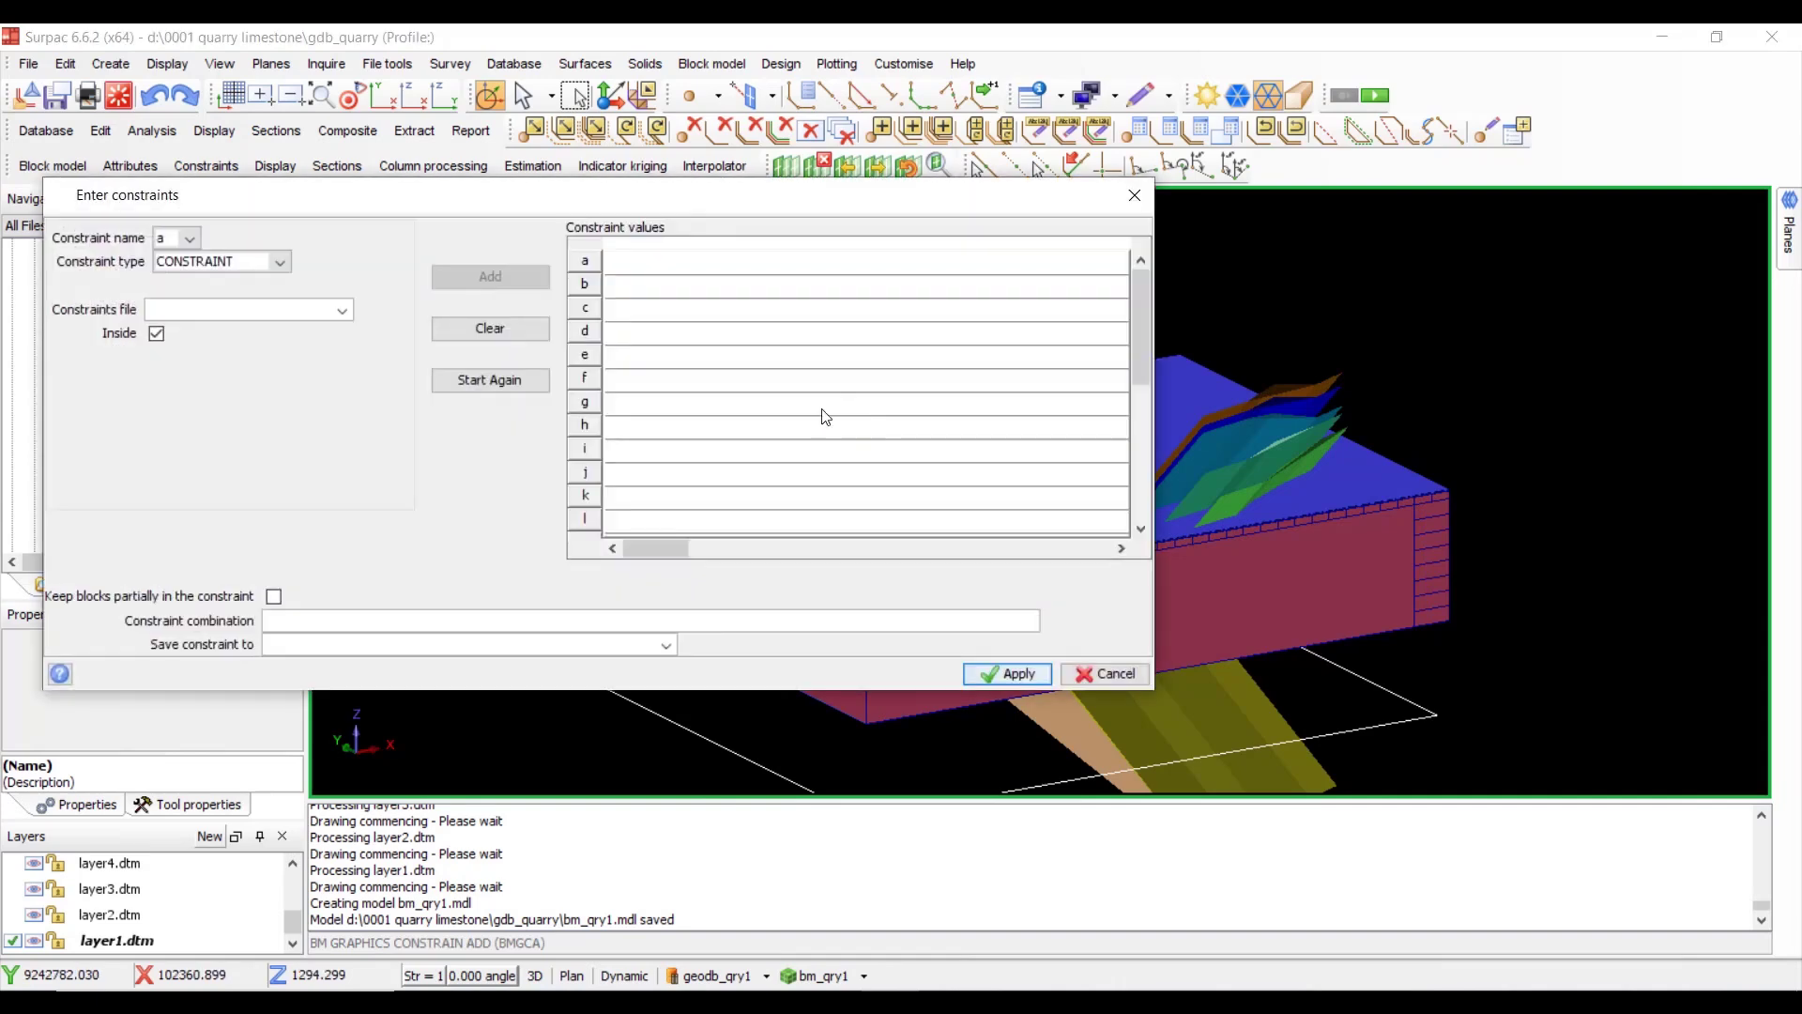
left_click(287, 265)
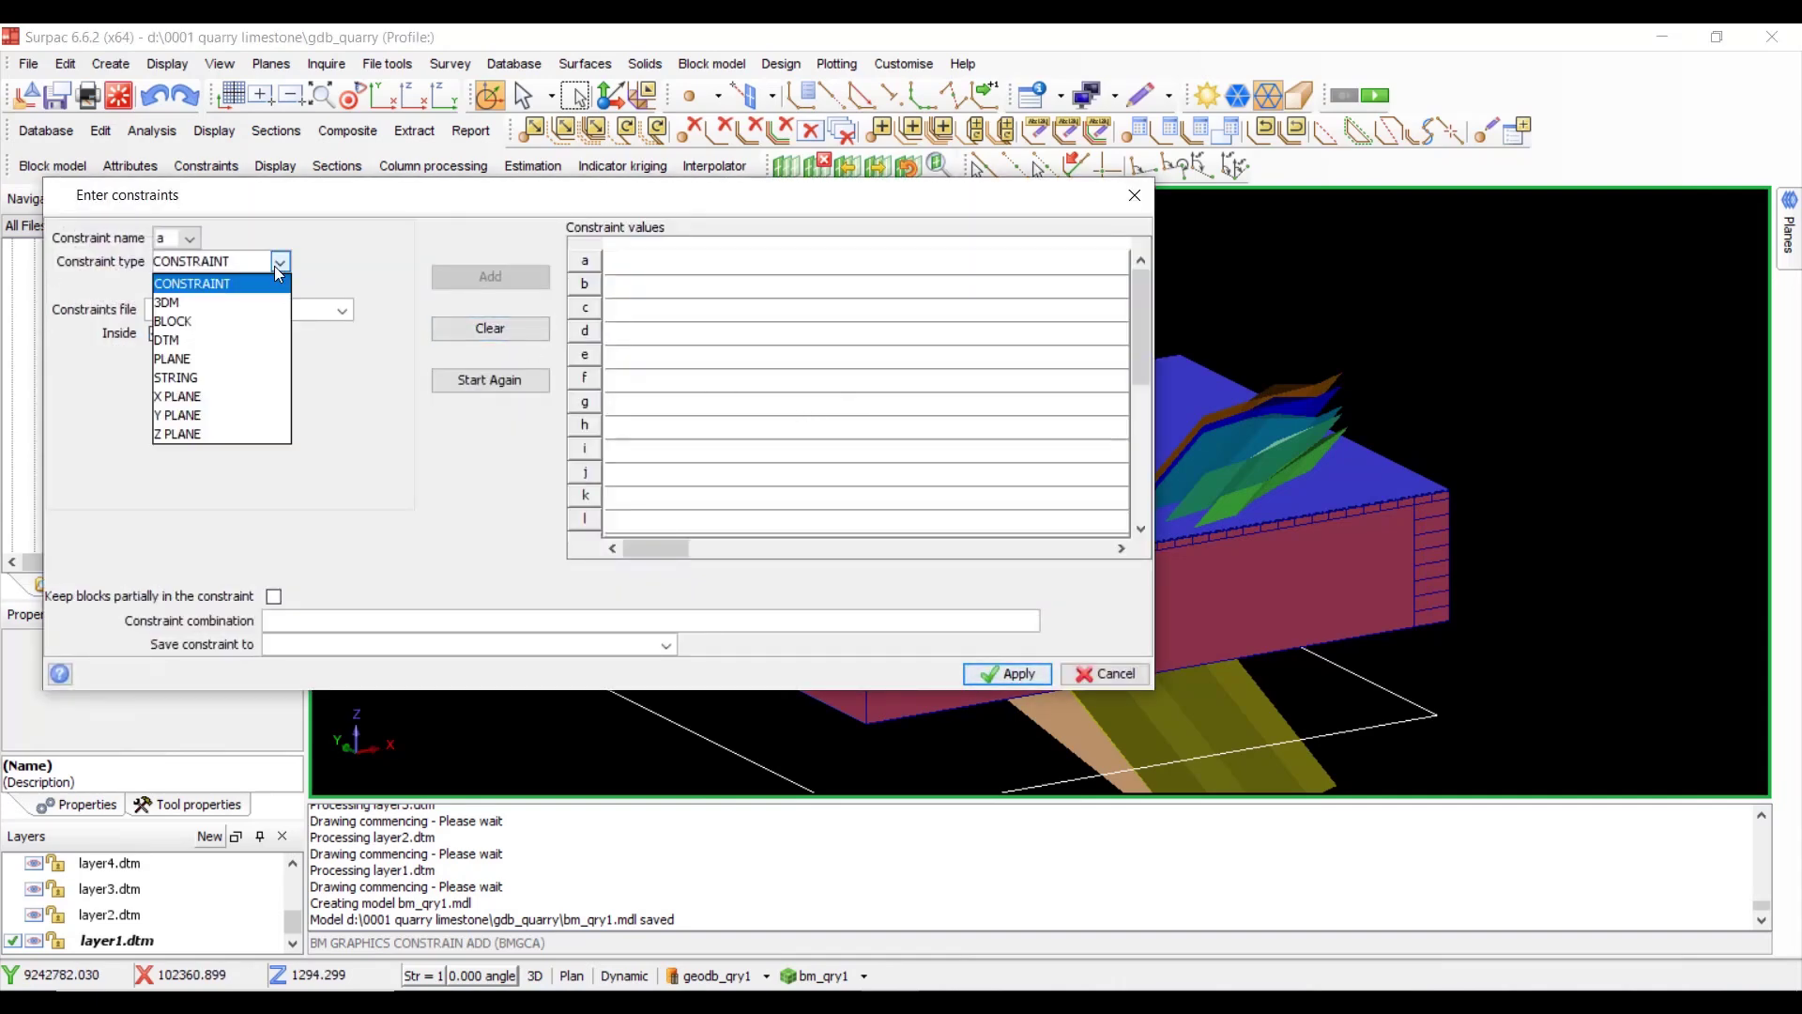
left_click(216, 341)
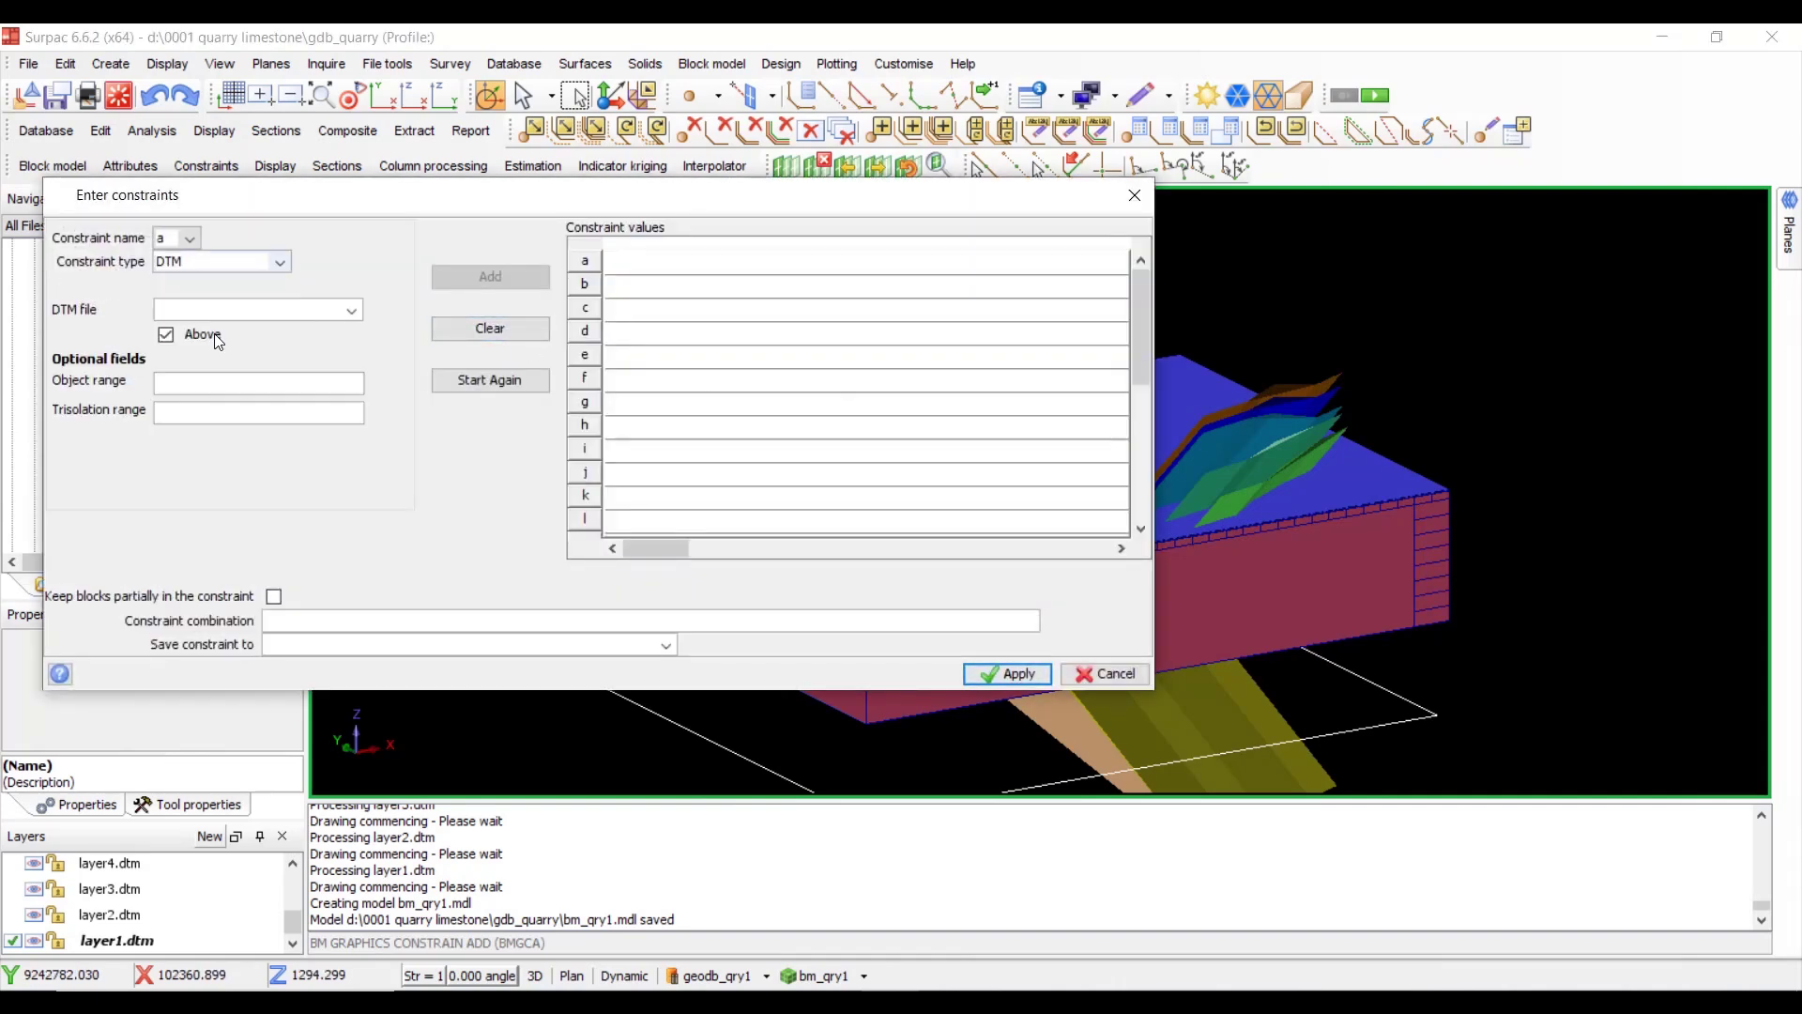
left_click(166, 335)
left_click(352, 310)
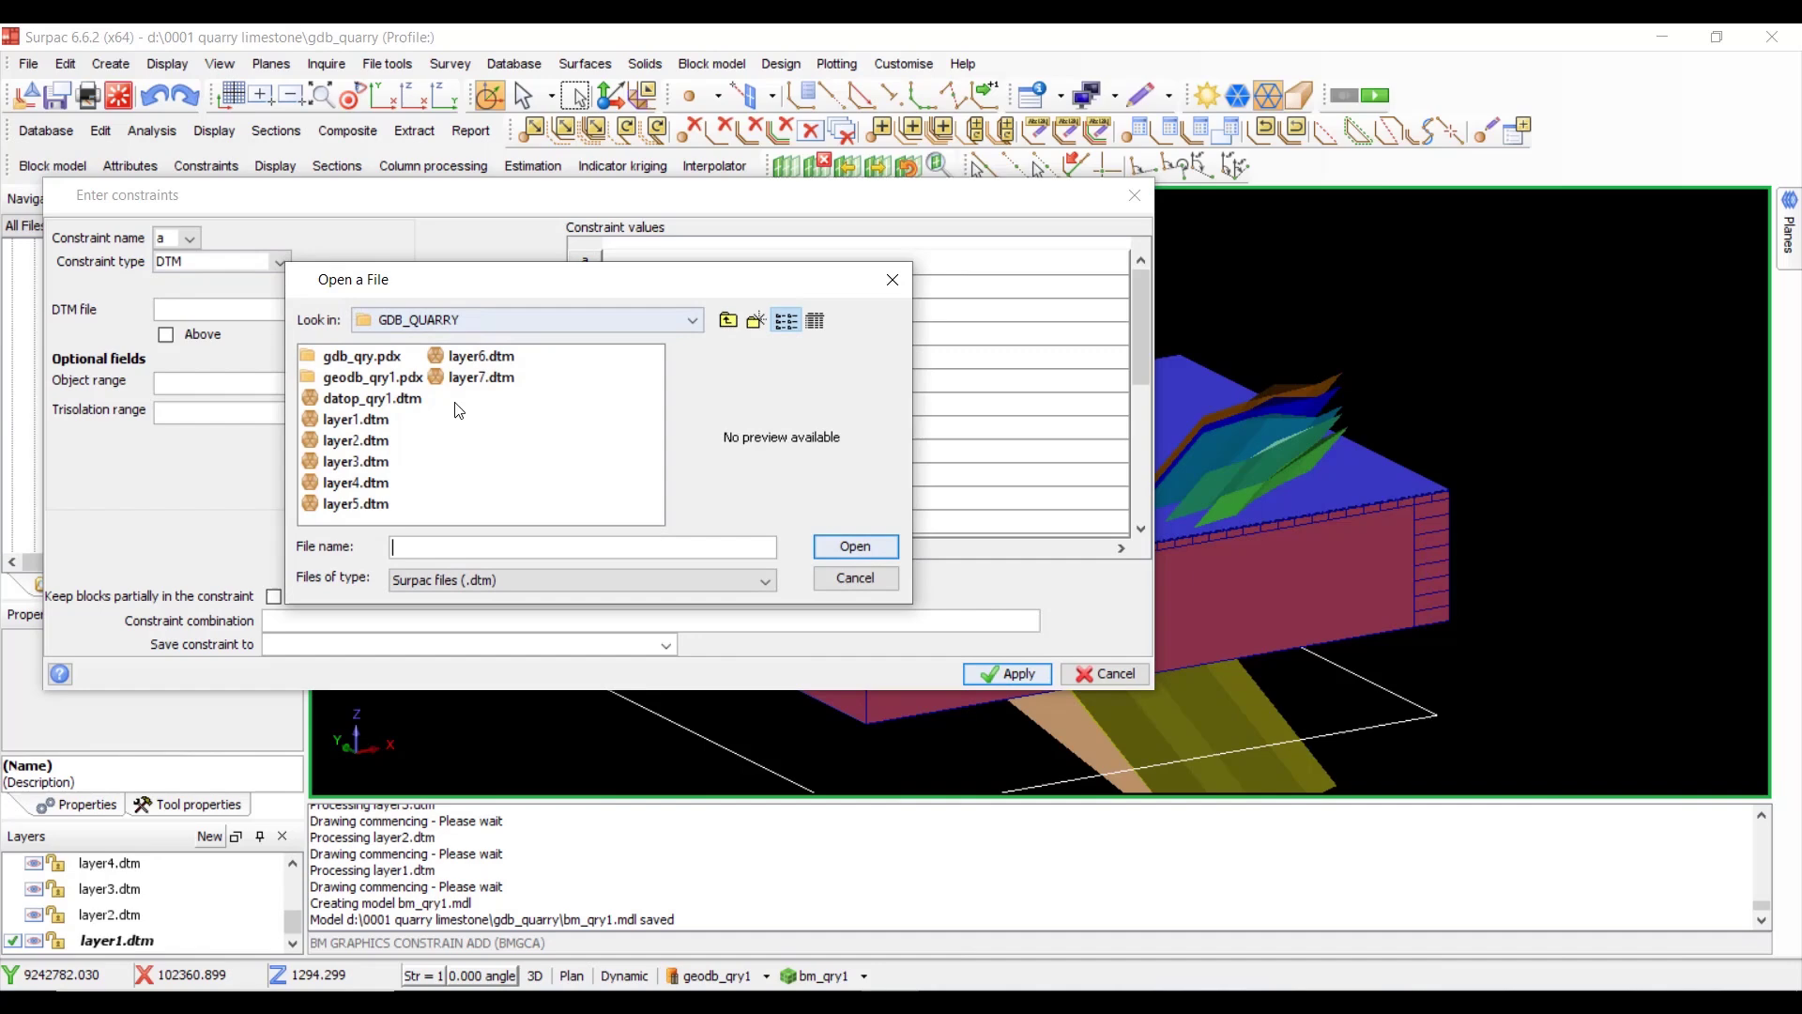
double_click(372, 398)
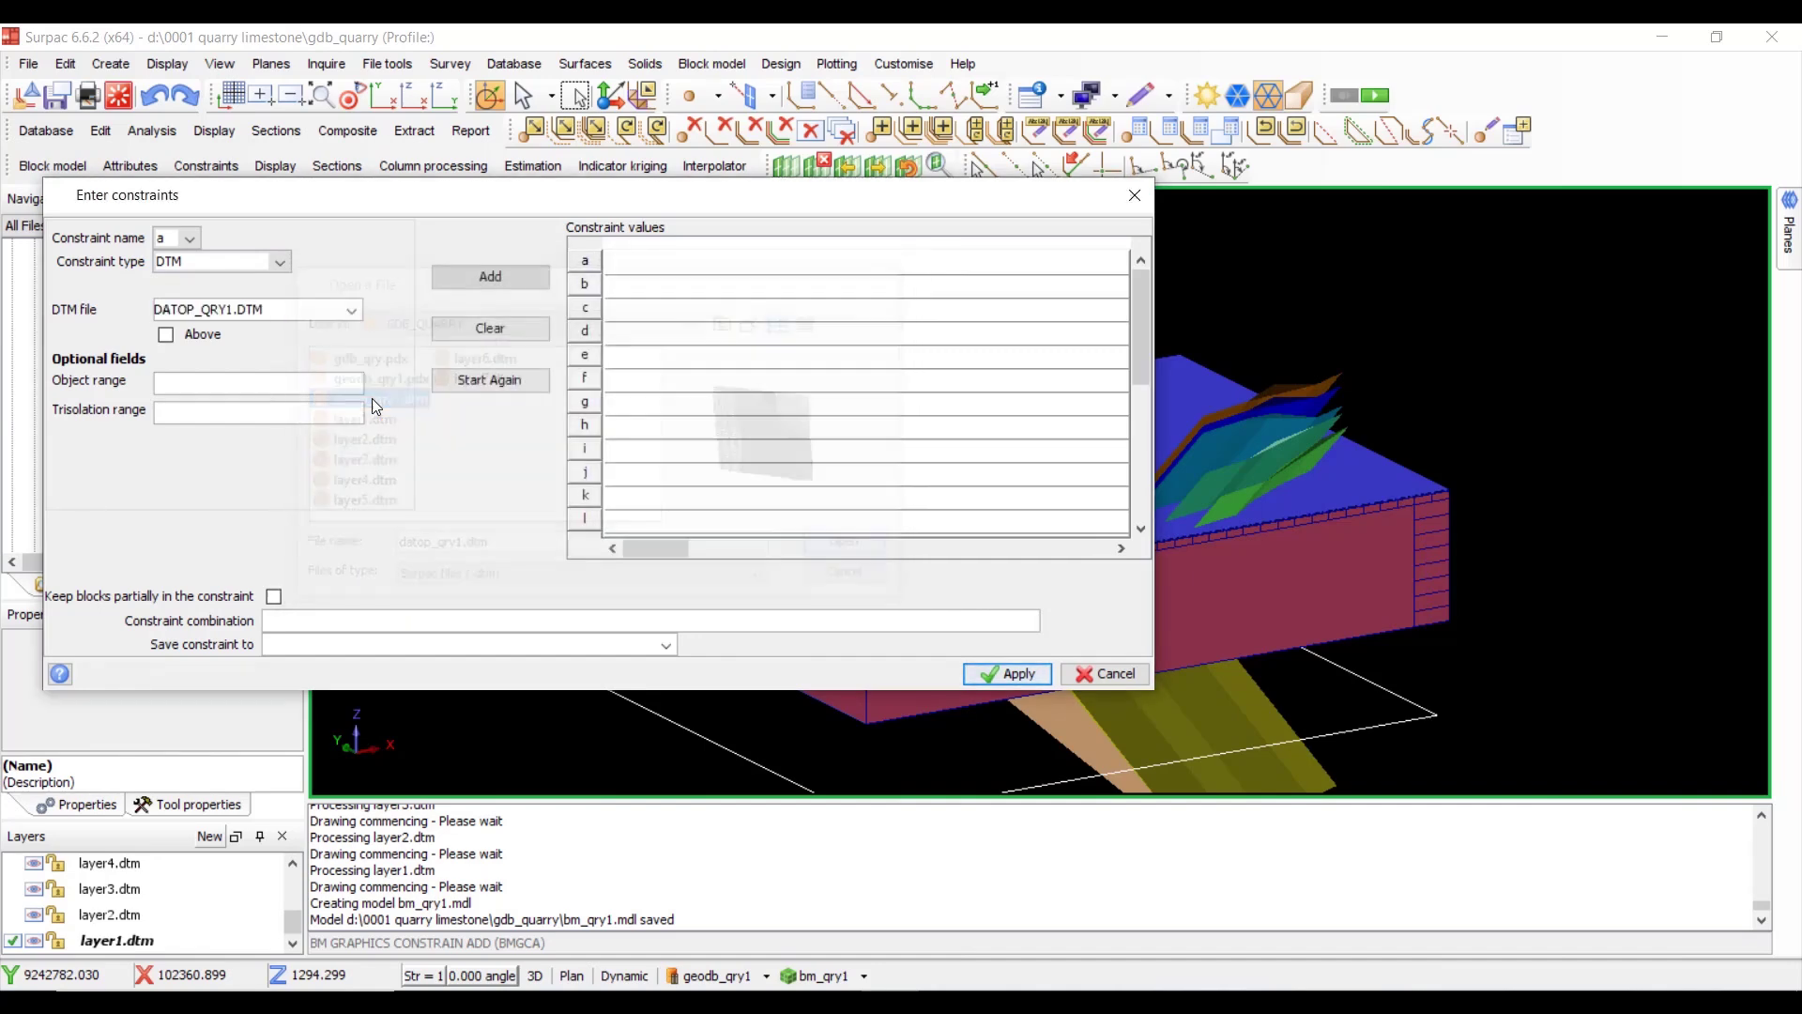
left_click(501, 281)
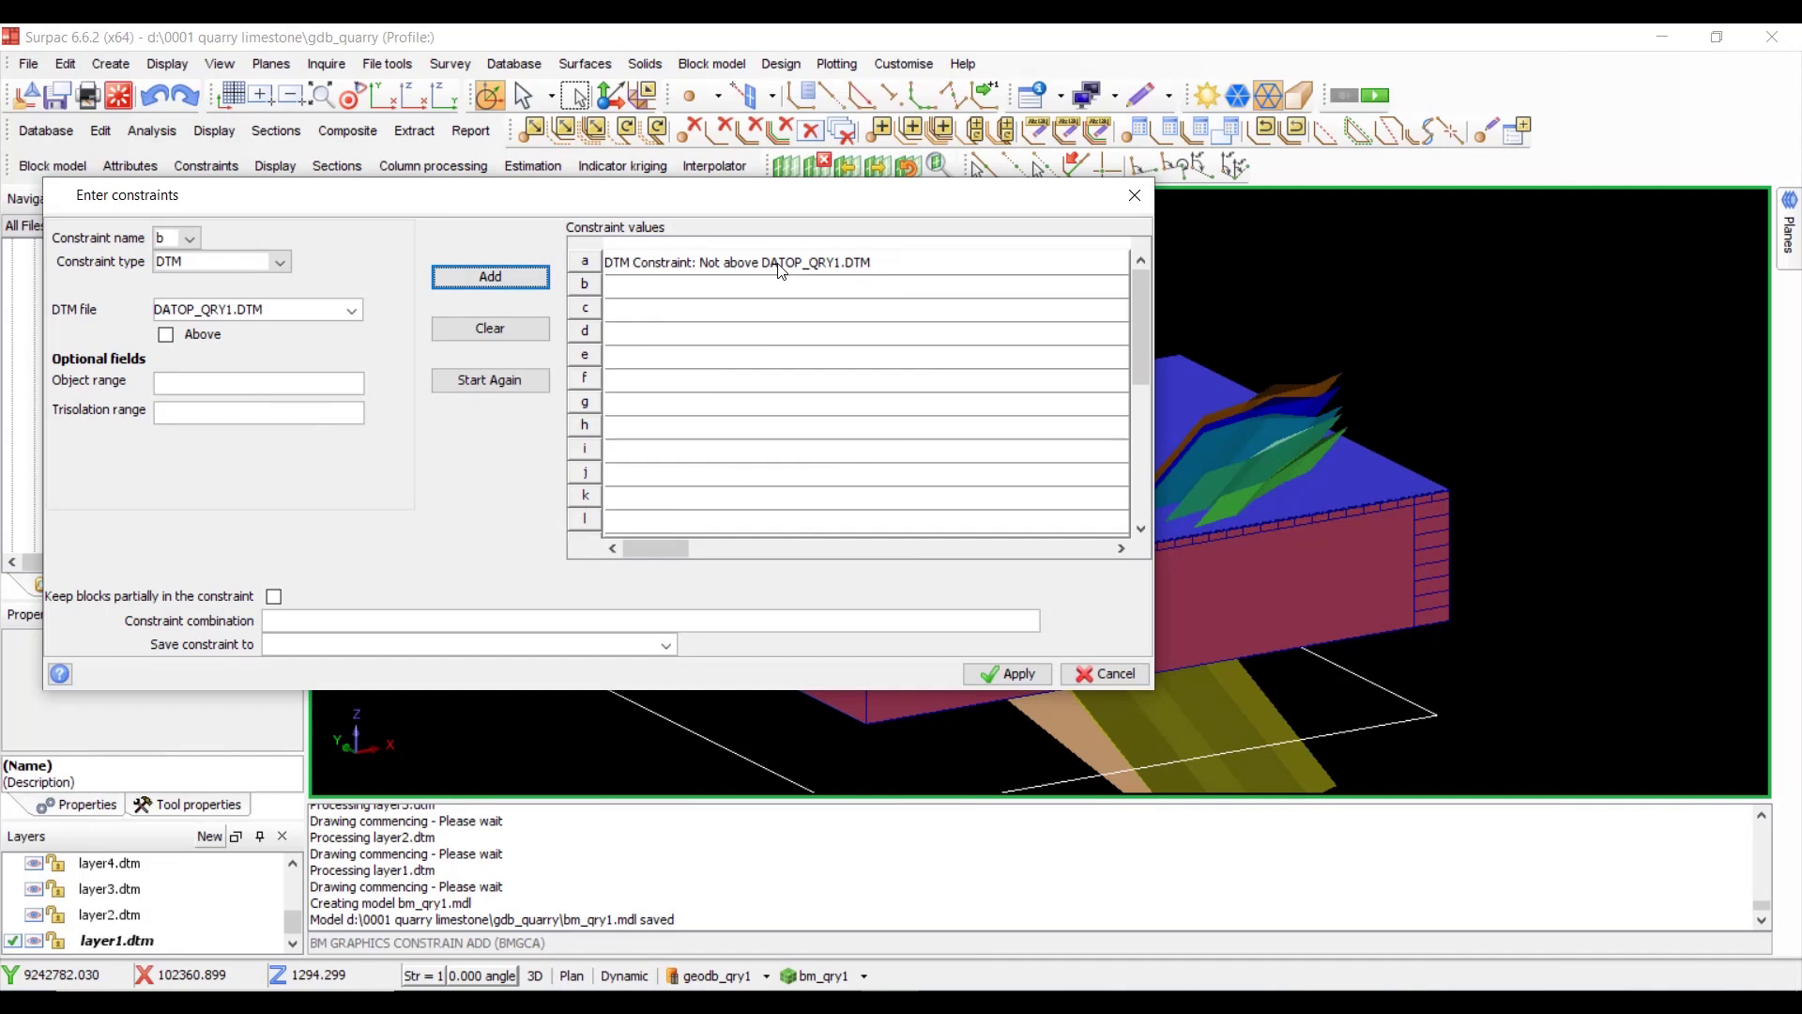
- Save the terrain constraint as qry_terrain1 and apply it to the displayed block model
left_click(574, 641)
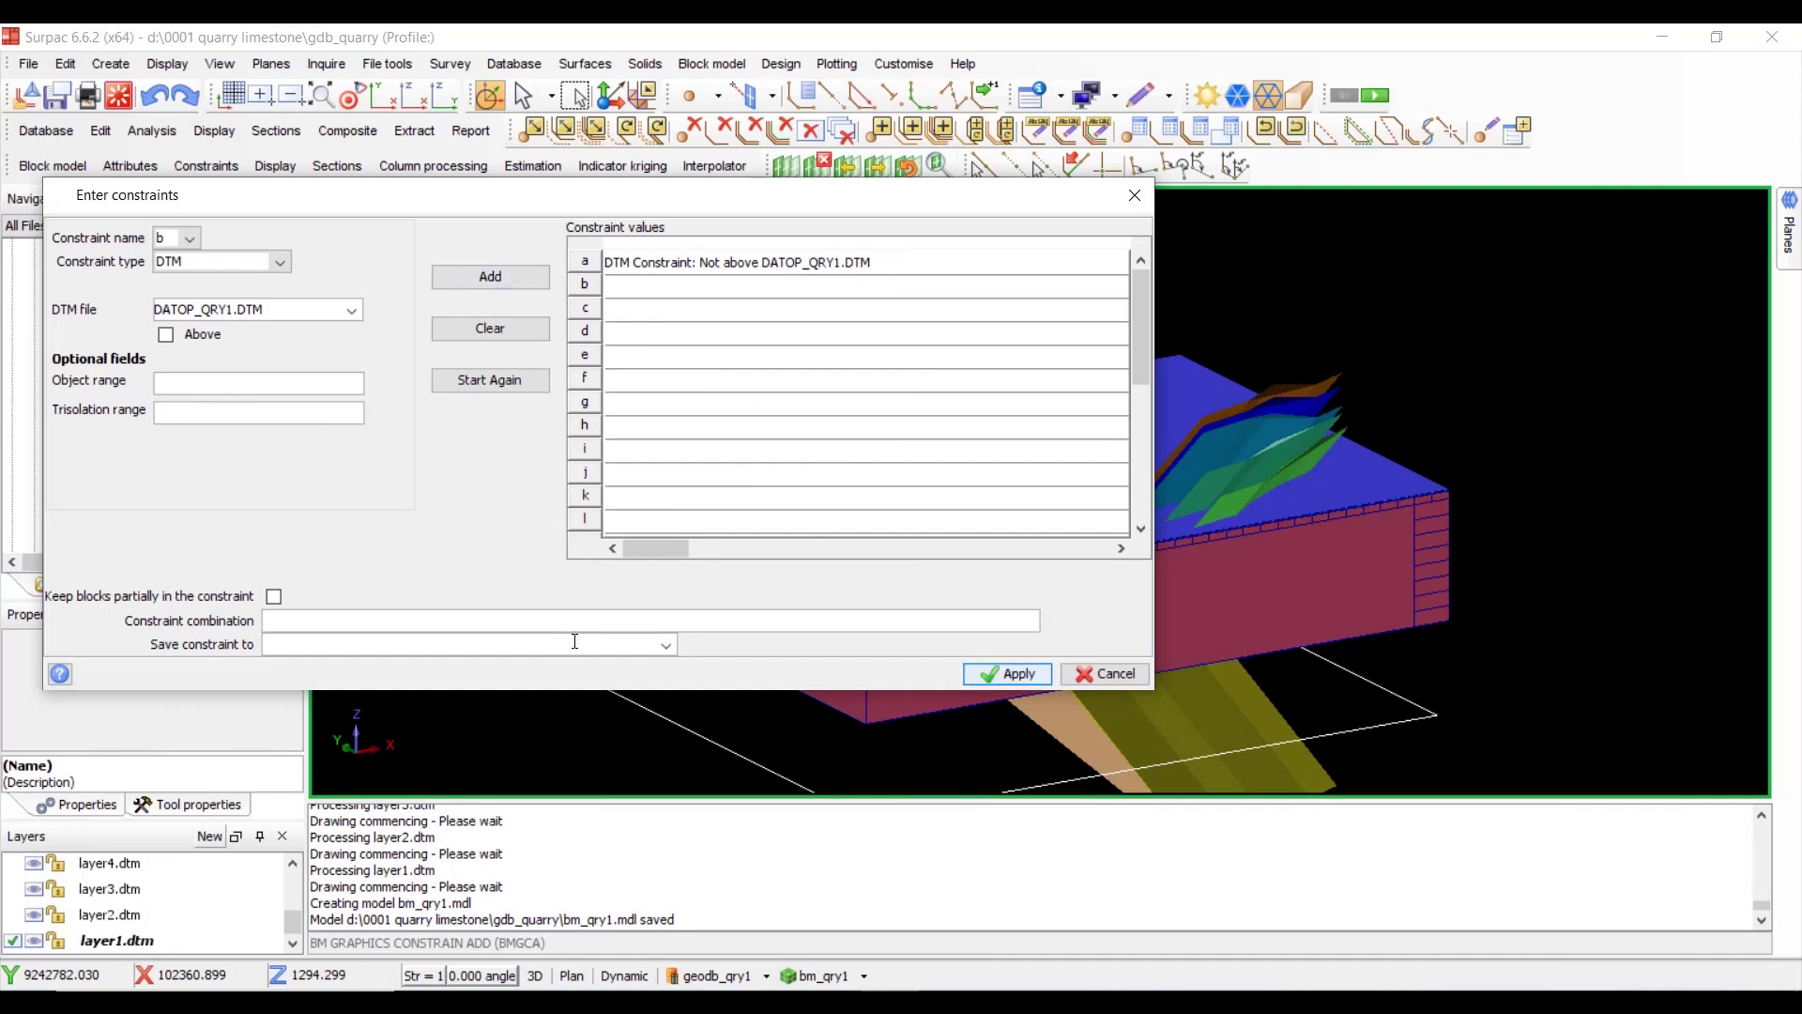
type("qry_terrain1")
left_click(998, 681)
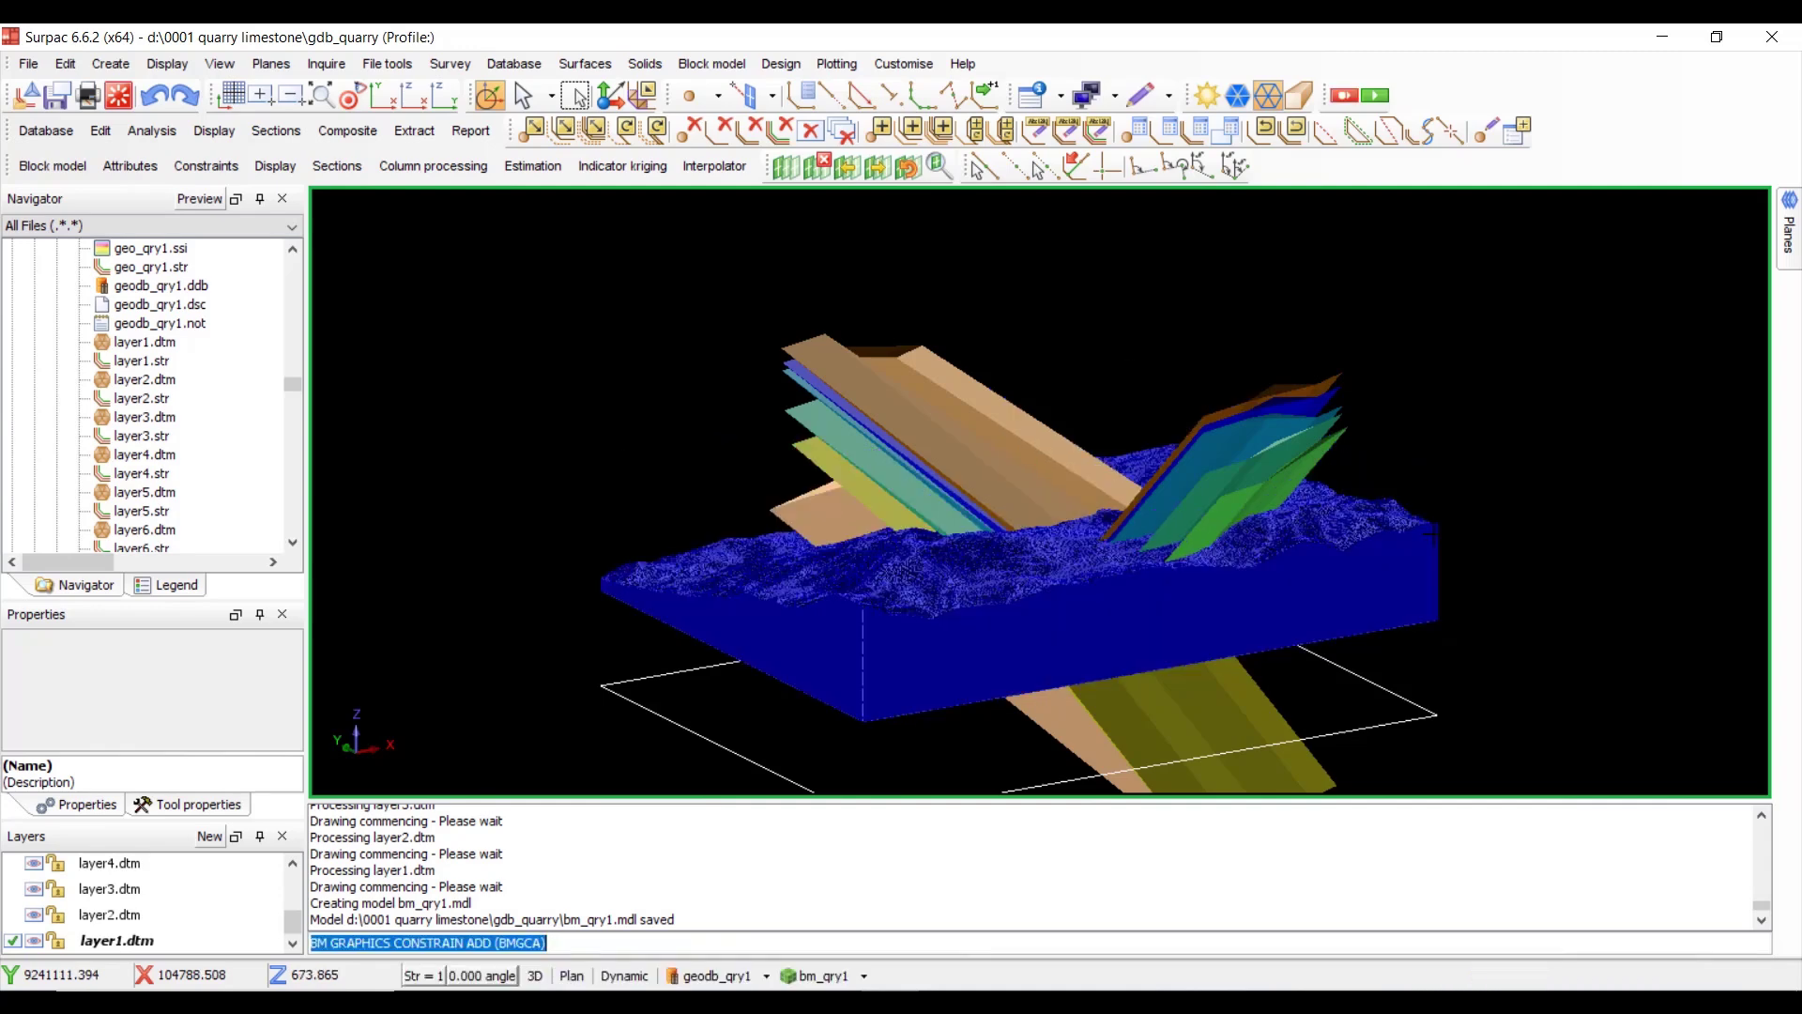
- Examine the terrain-constrained blocks up close where the topography meets the layer surfaces
left_click_drag(1361, 544, 1120, 577)
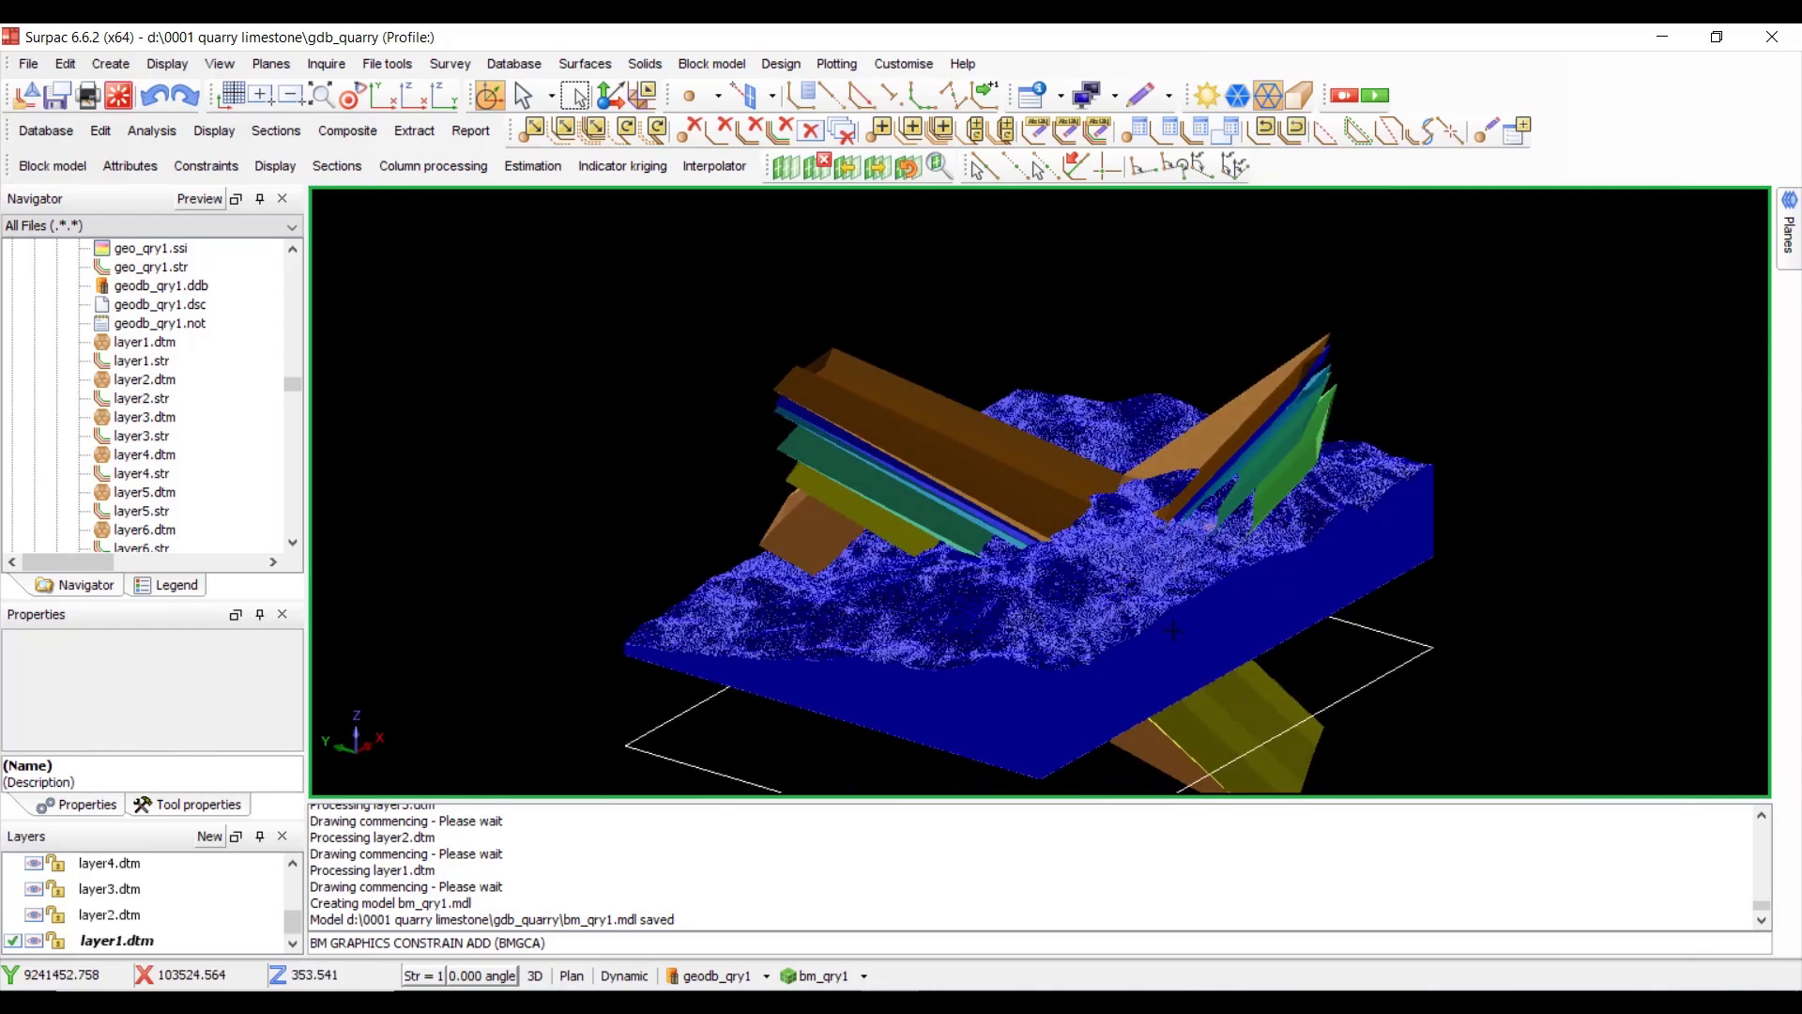
scroll(1160, 672, "up", 1)
scroll(1160, 669, "up", 1)
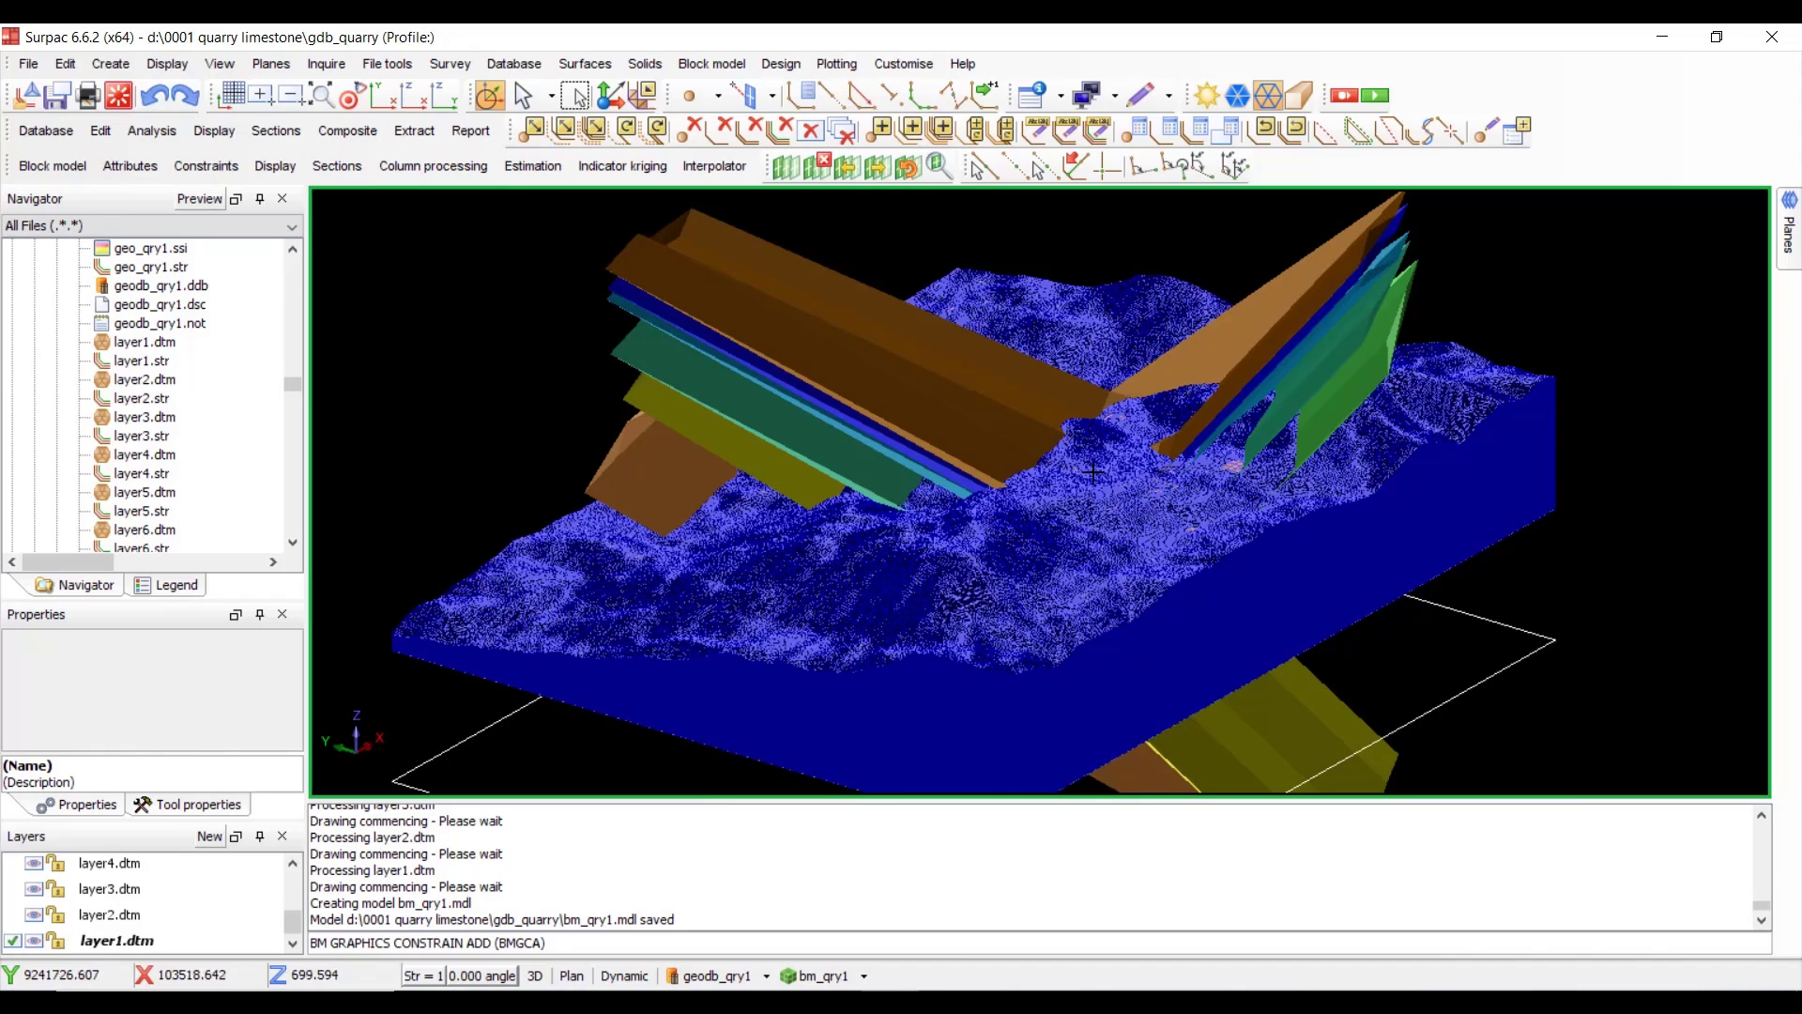
scroll(1093, 472, "up", 2)
scroll(1187, 439, "up", 1)
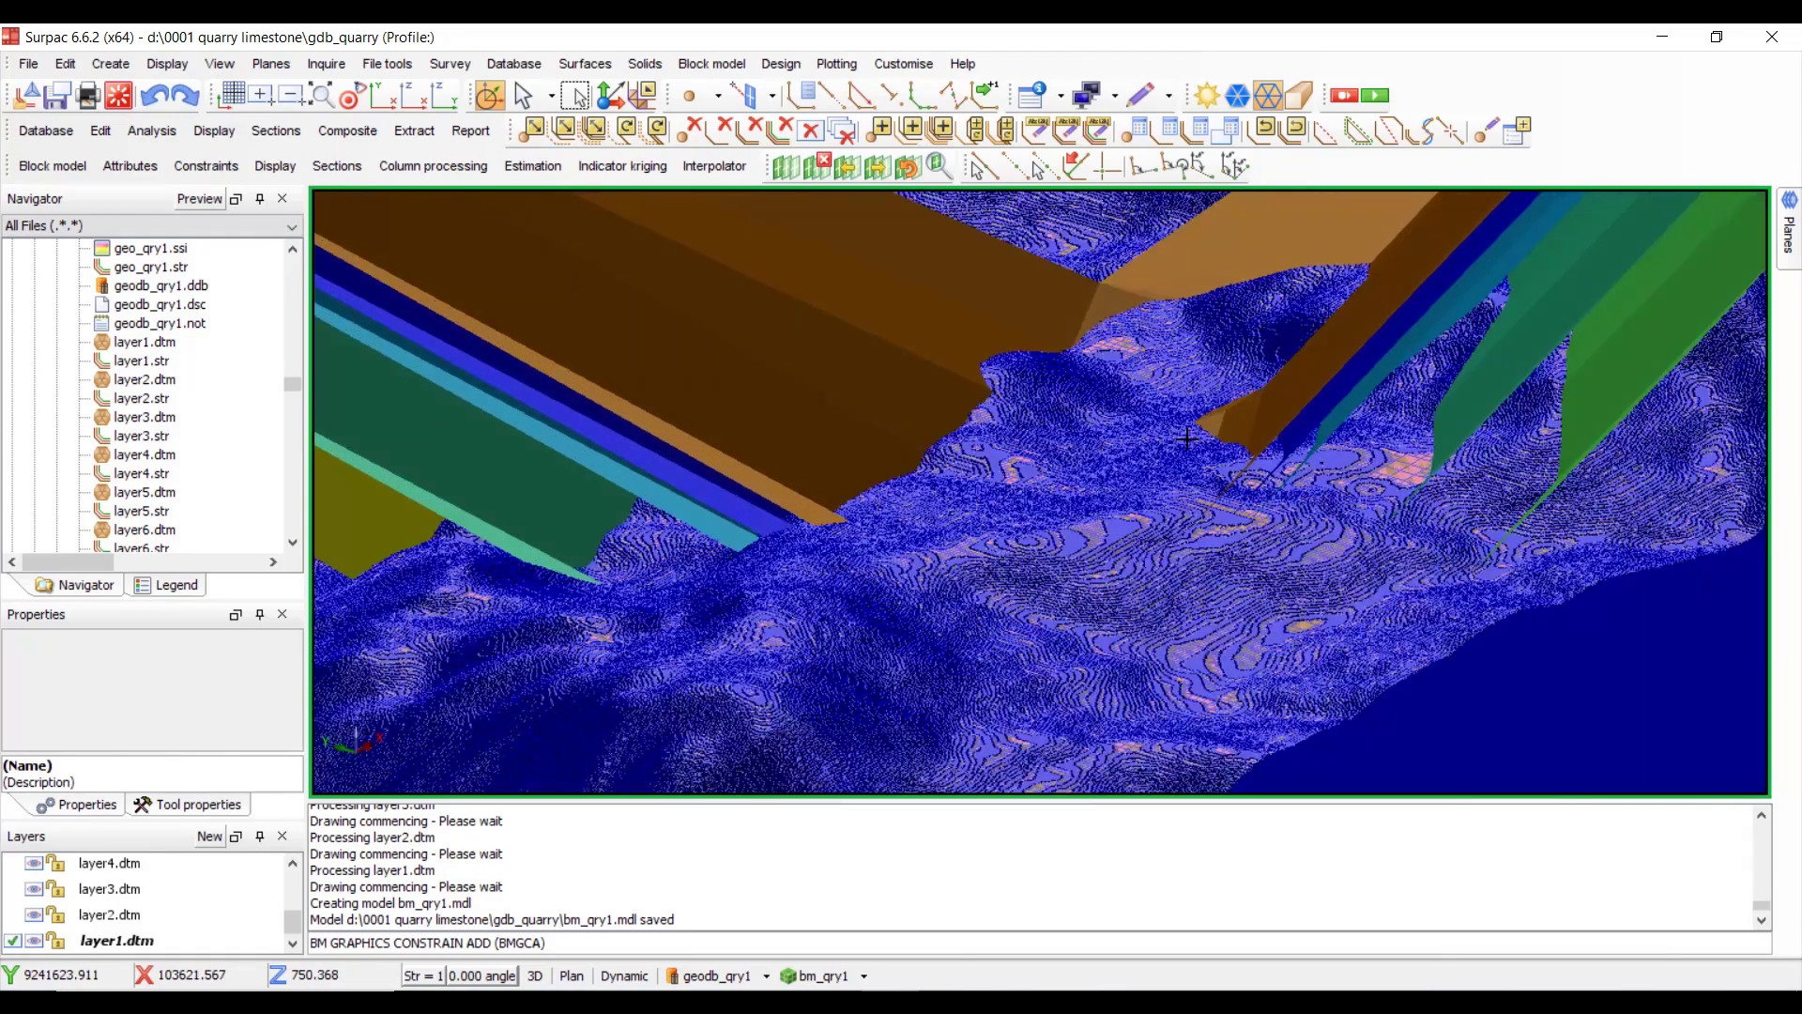
scroll(1188, 439, "down", 1)
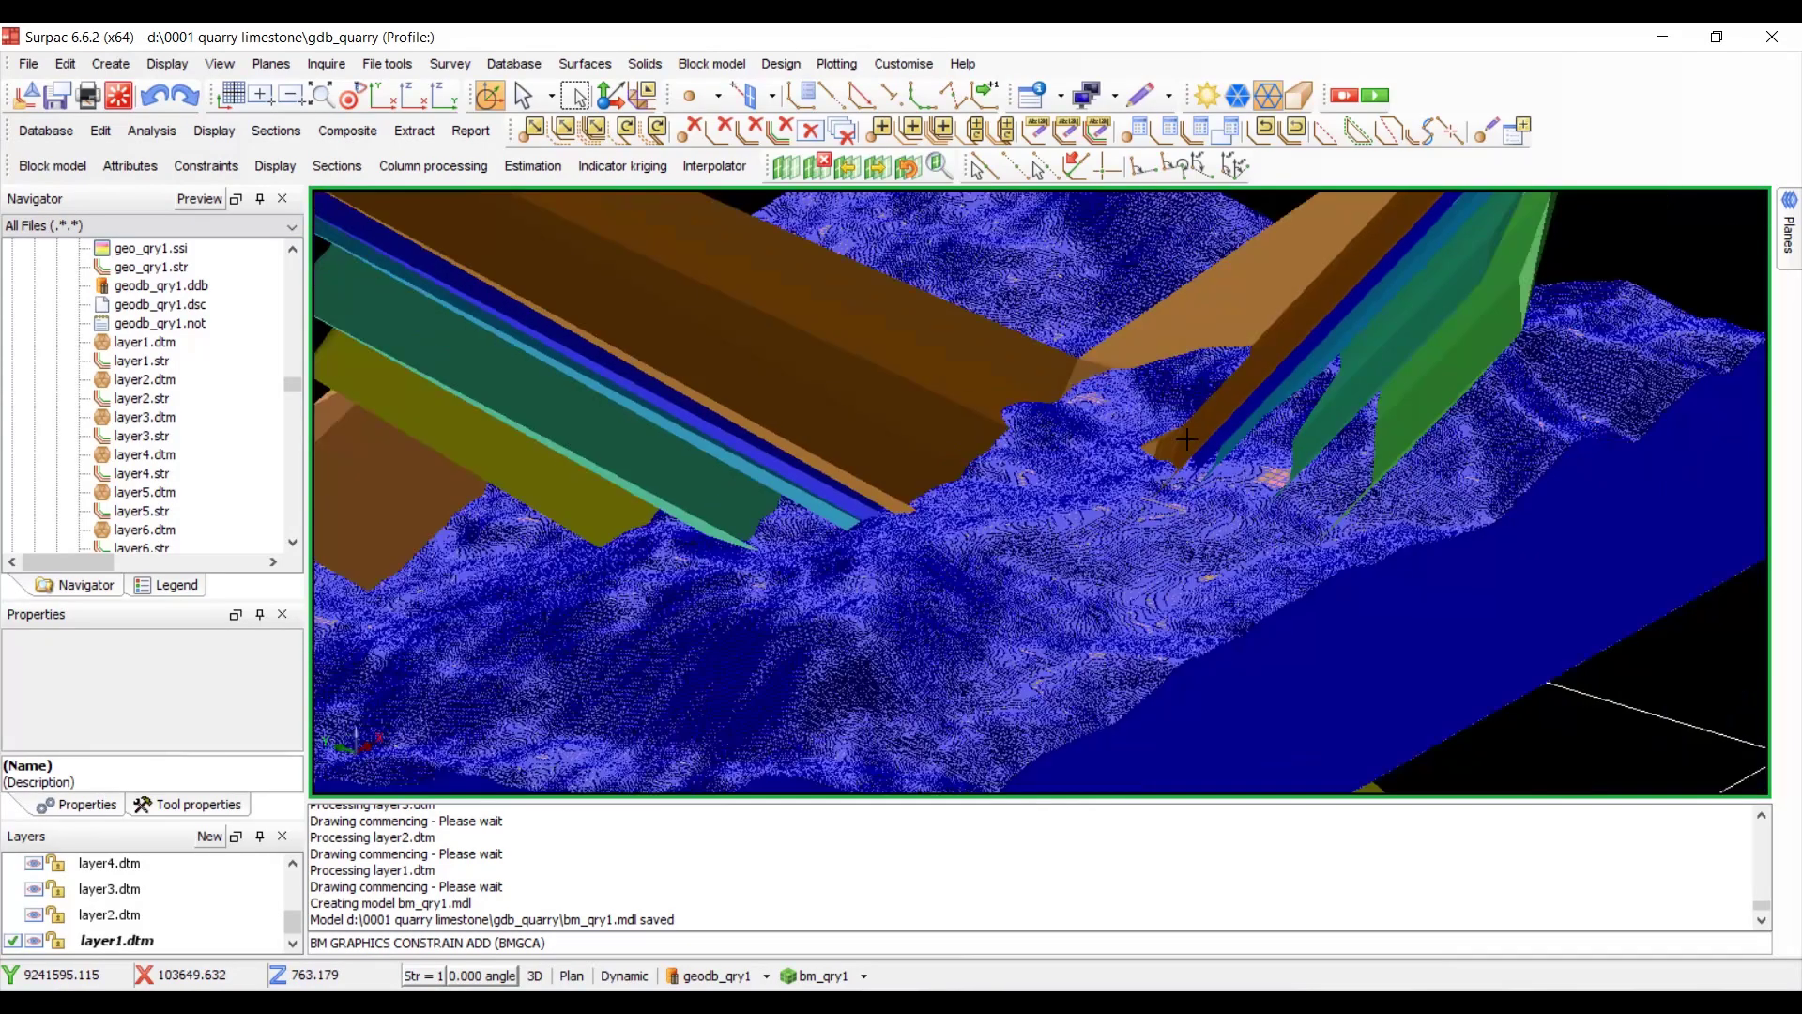
scroll(1188, 439, "down", 1)
left_click_drag(1241, 529, 1277, 508)
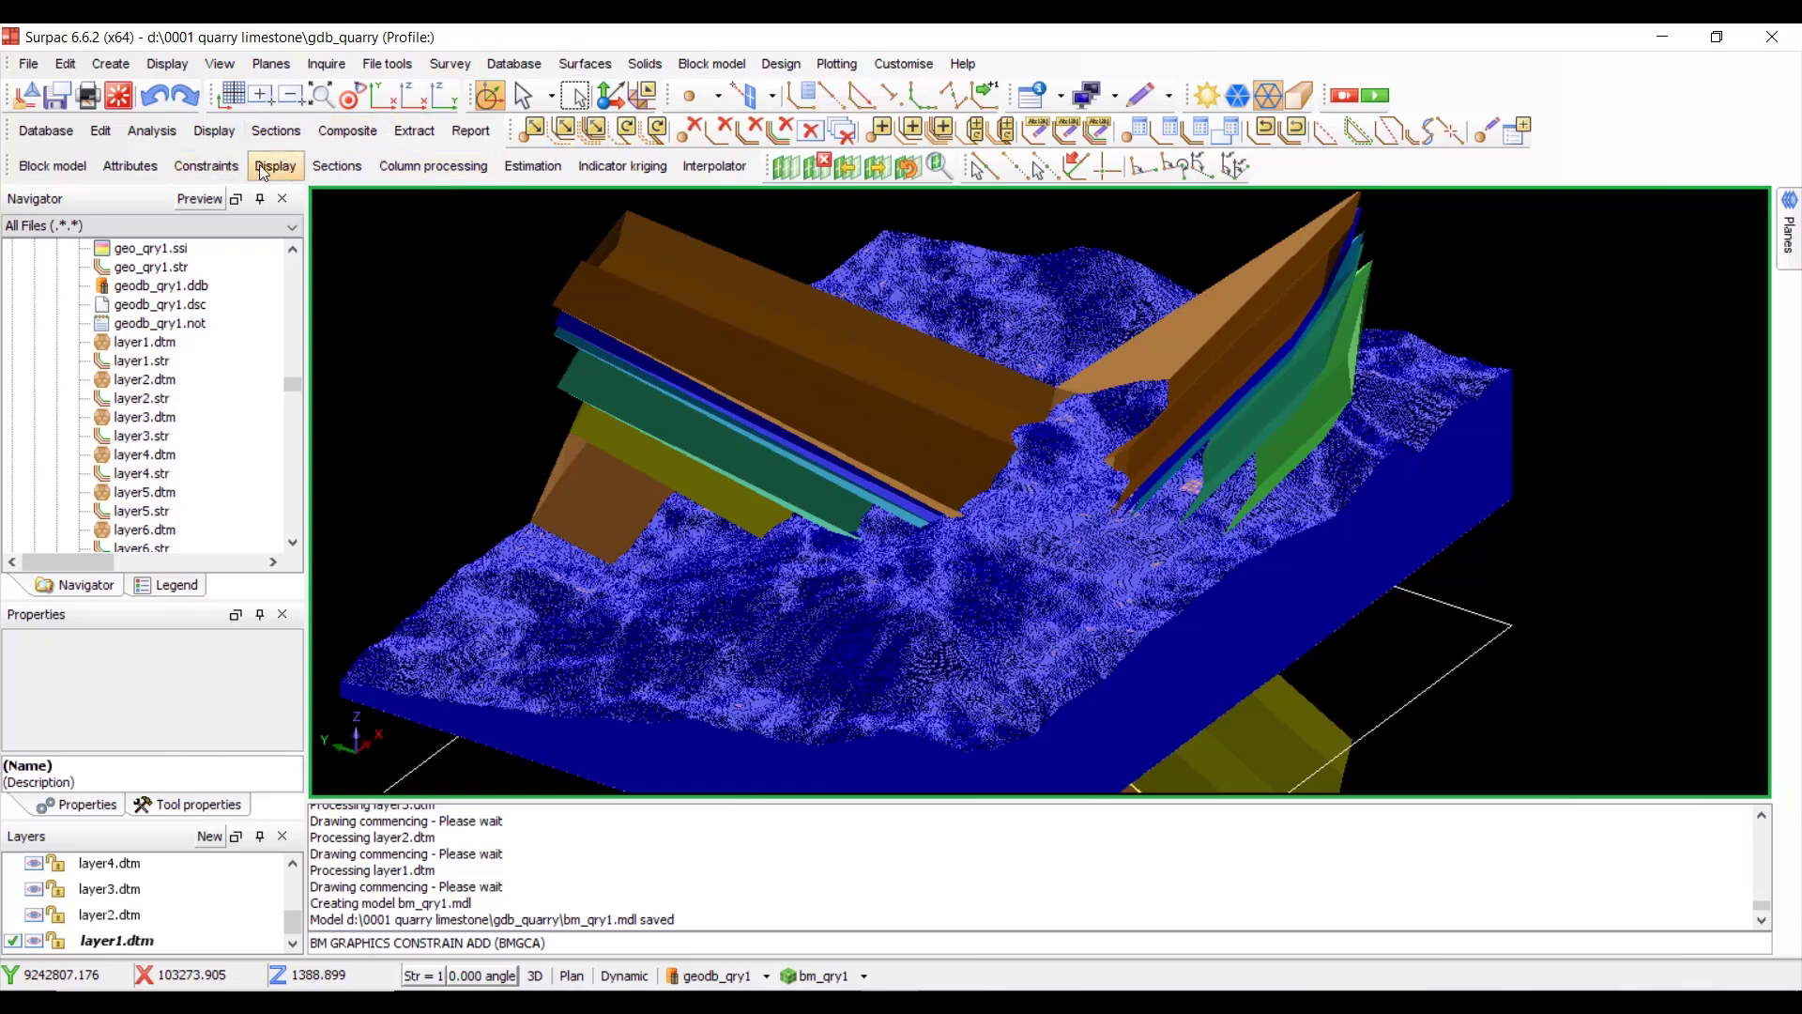
scroll(976, 456, "up", 3)
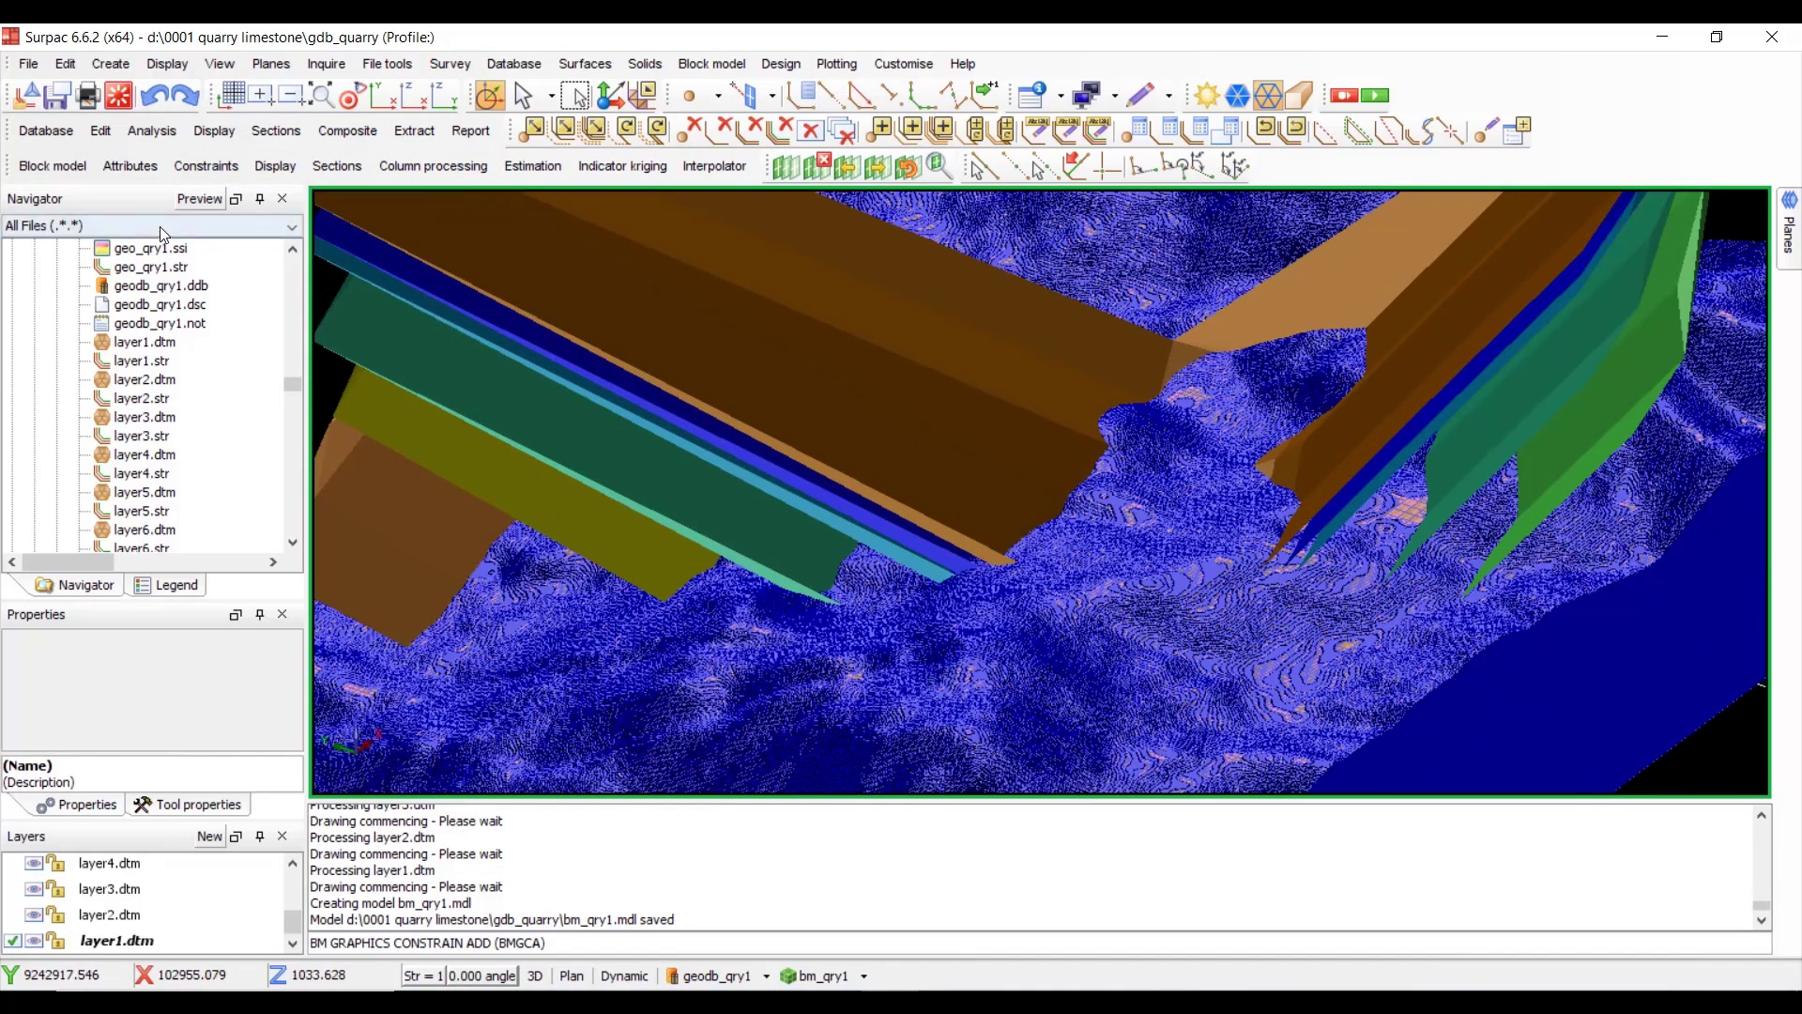
- Start another graphical constraint and add a DTM constraint of not above datop_qry1.dtm
left_click(275, 169)
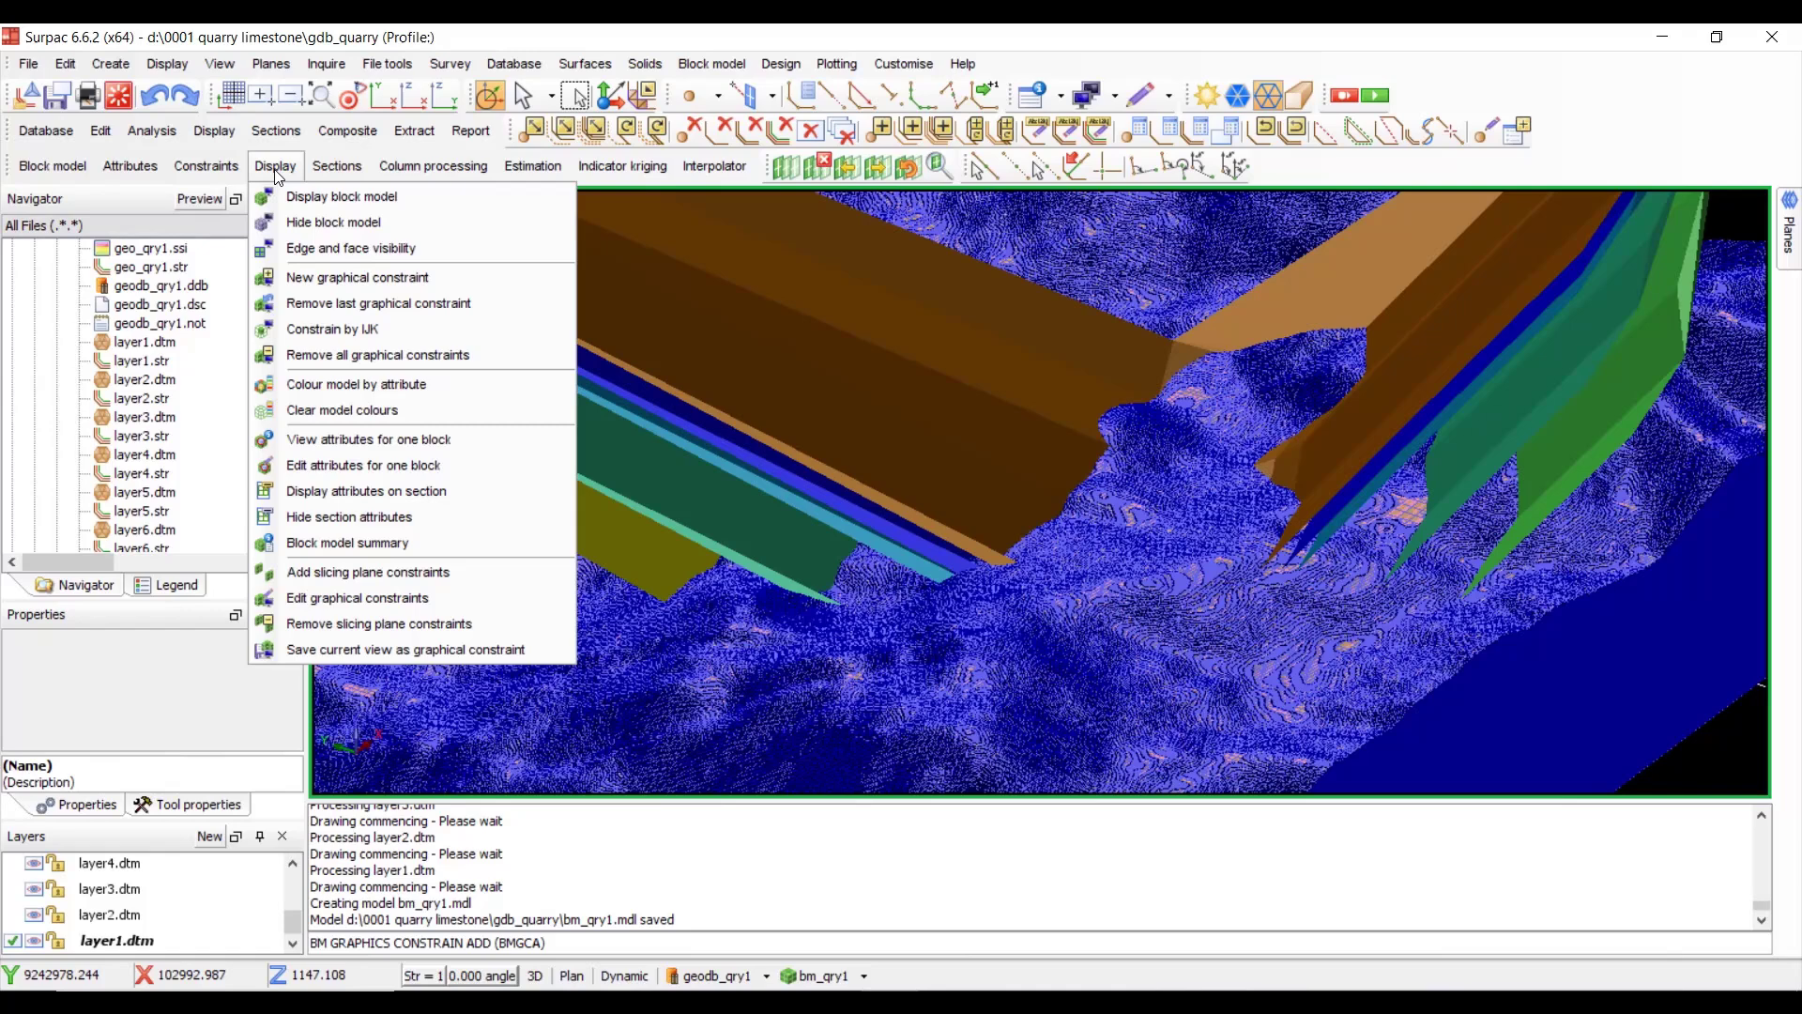
left_click(396, 276)
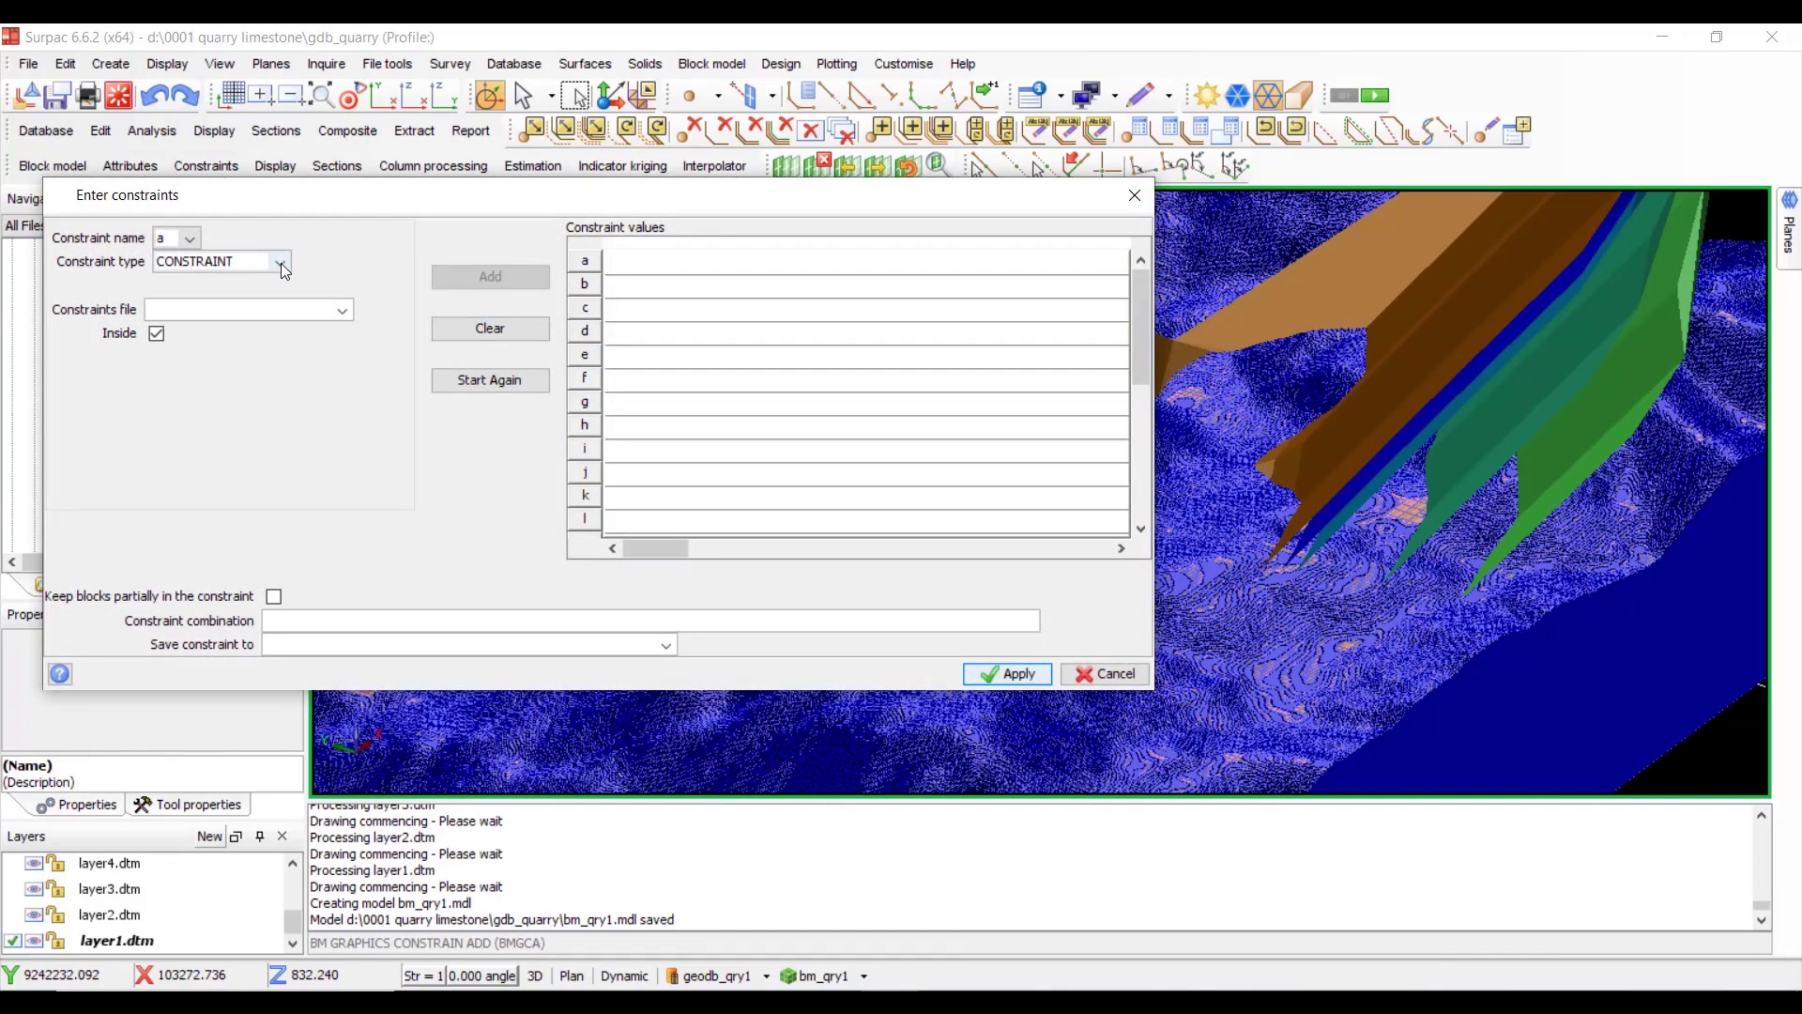
left_click(281, 263)
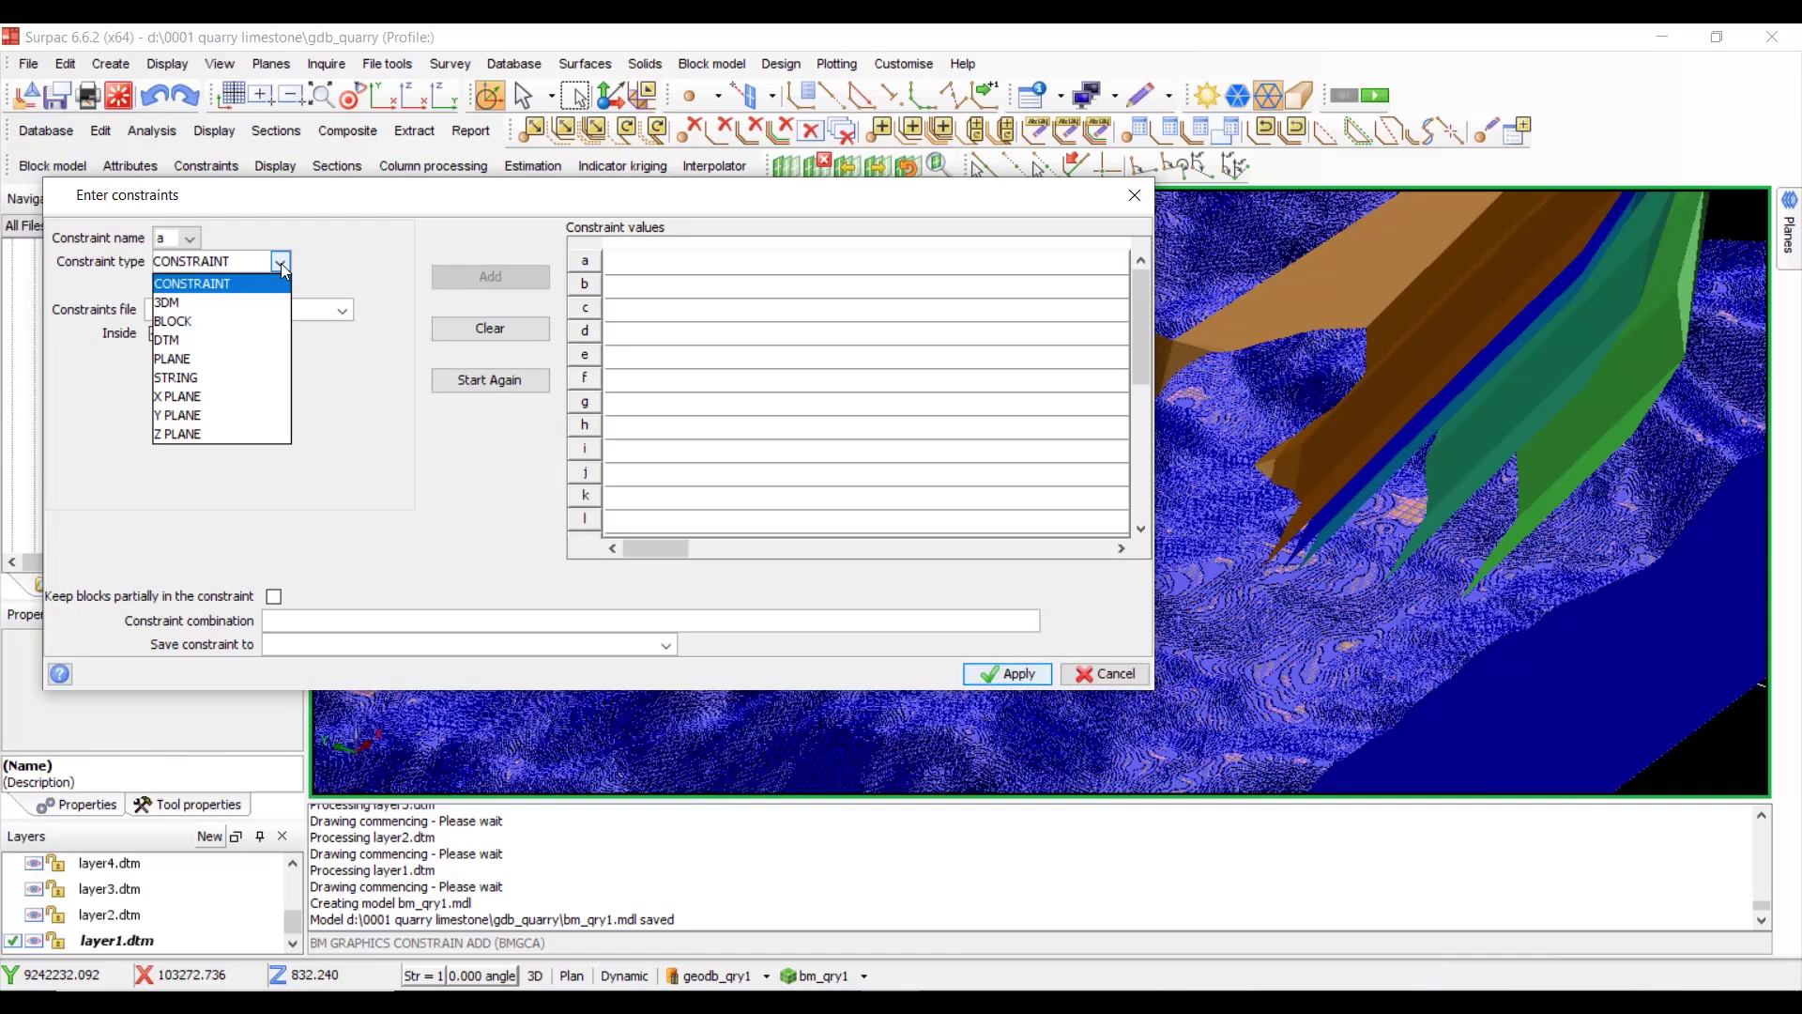
left_click(230, 340)
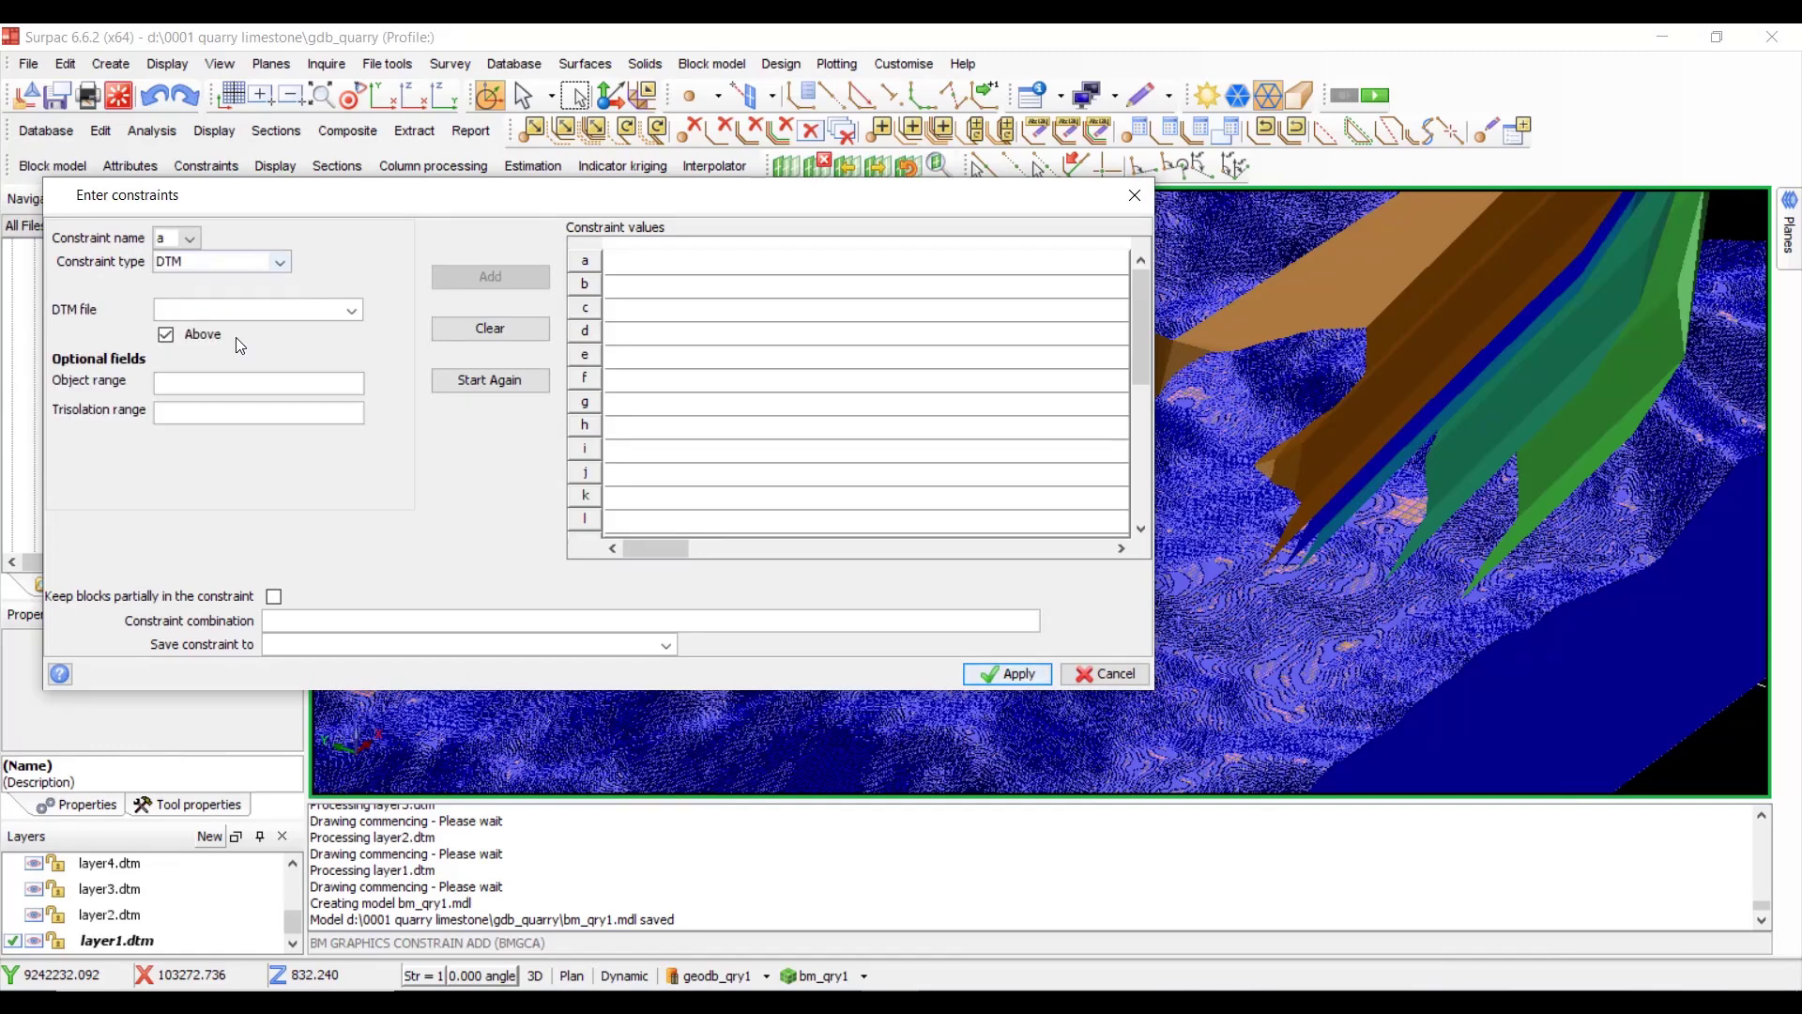
left_click(167, 336)
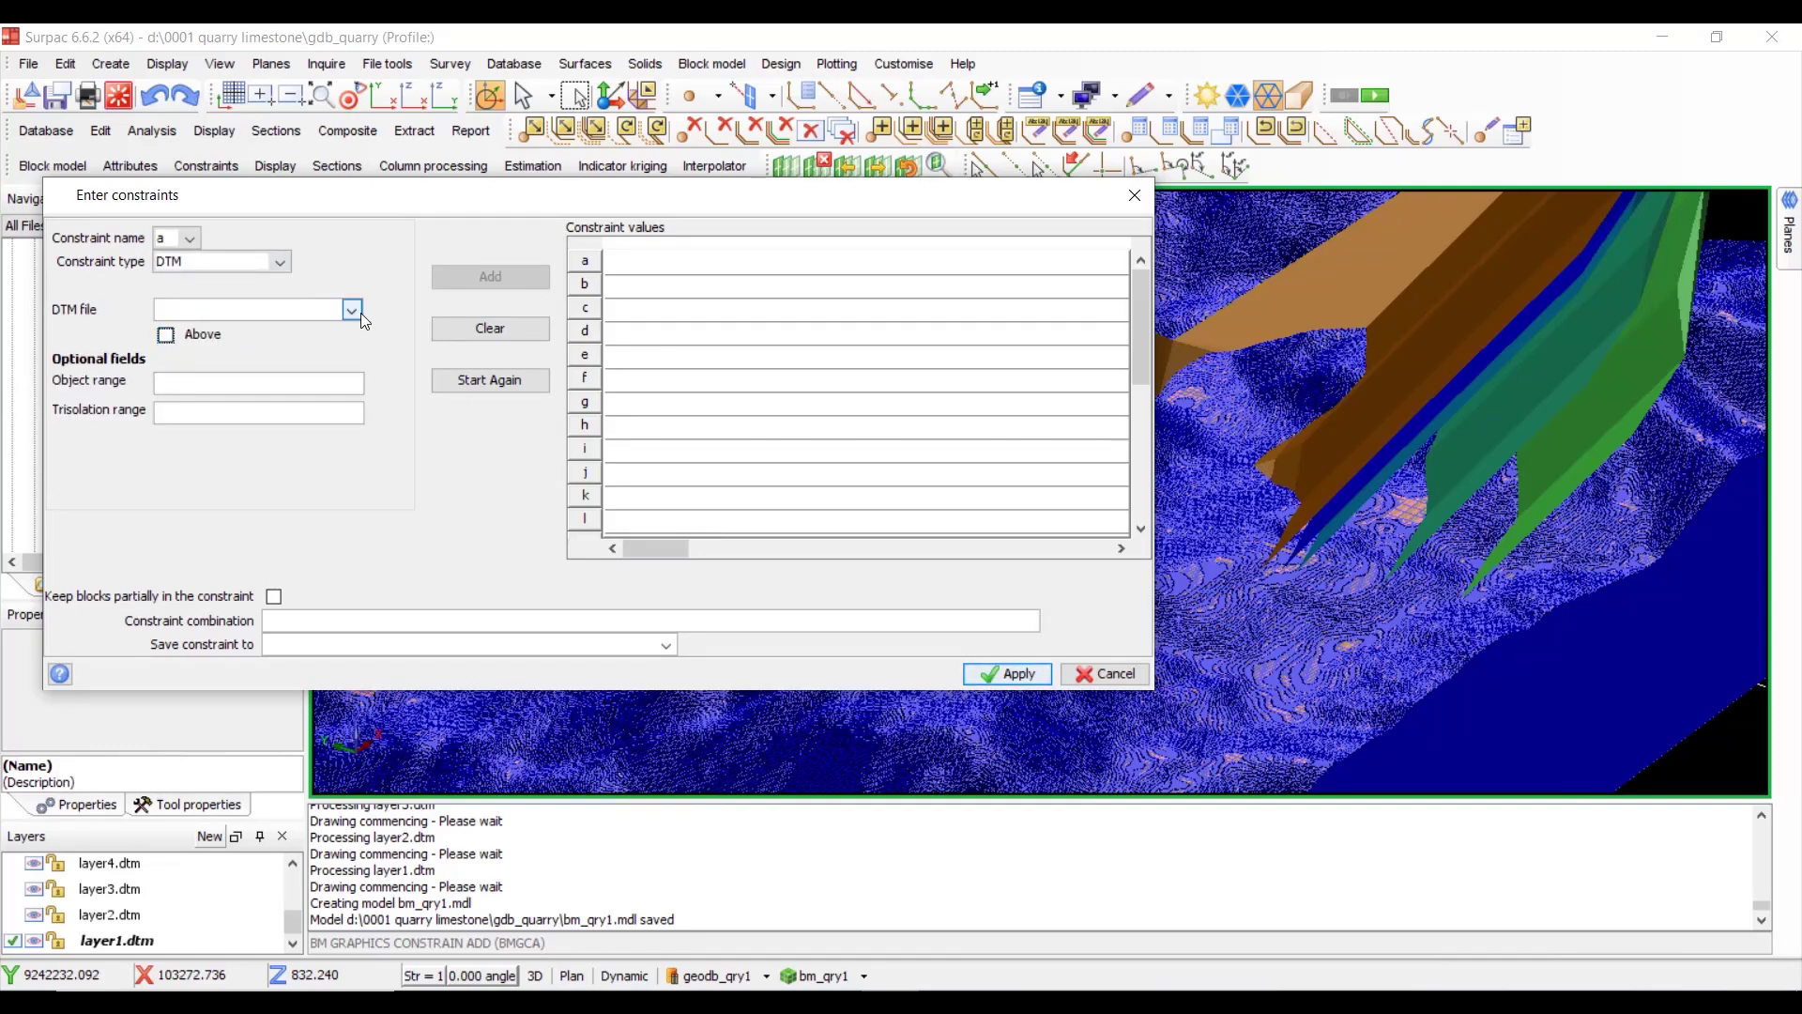
left_click(355, 311)
double_click(372, 398)
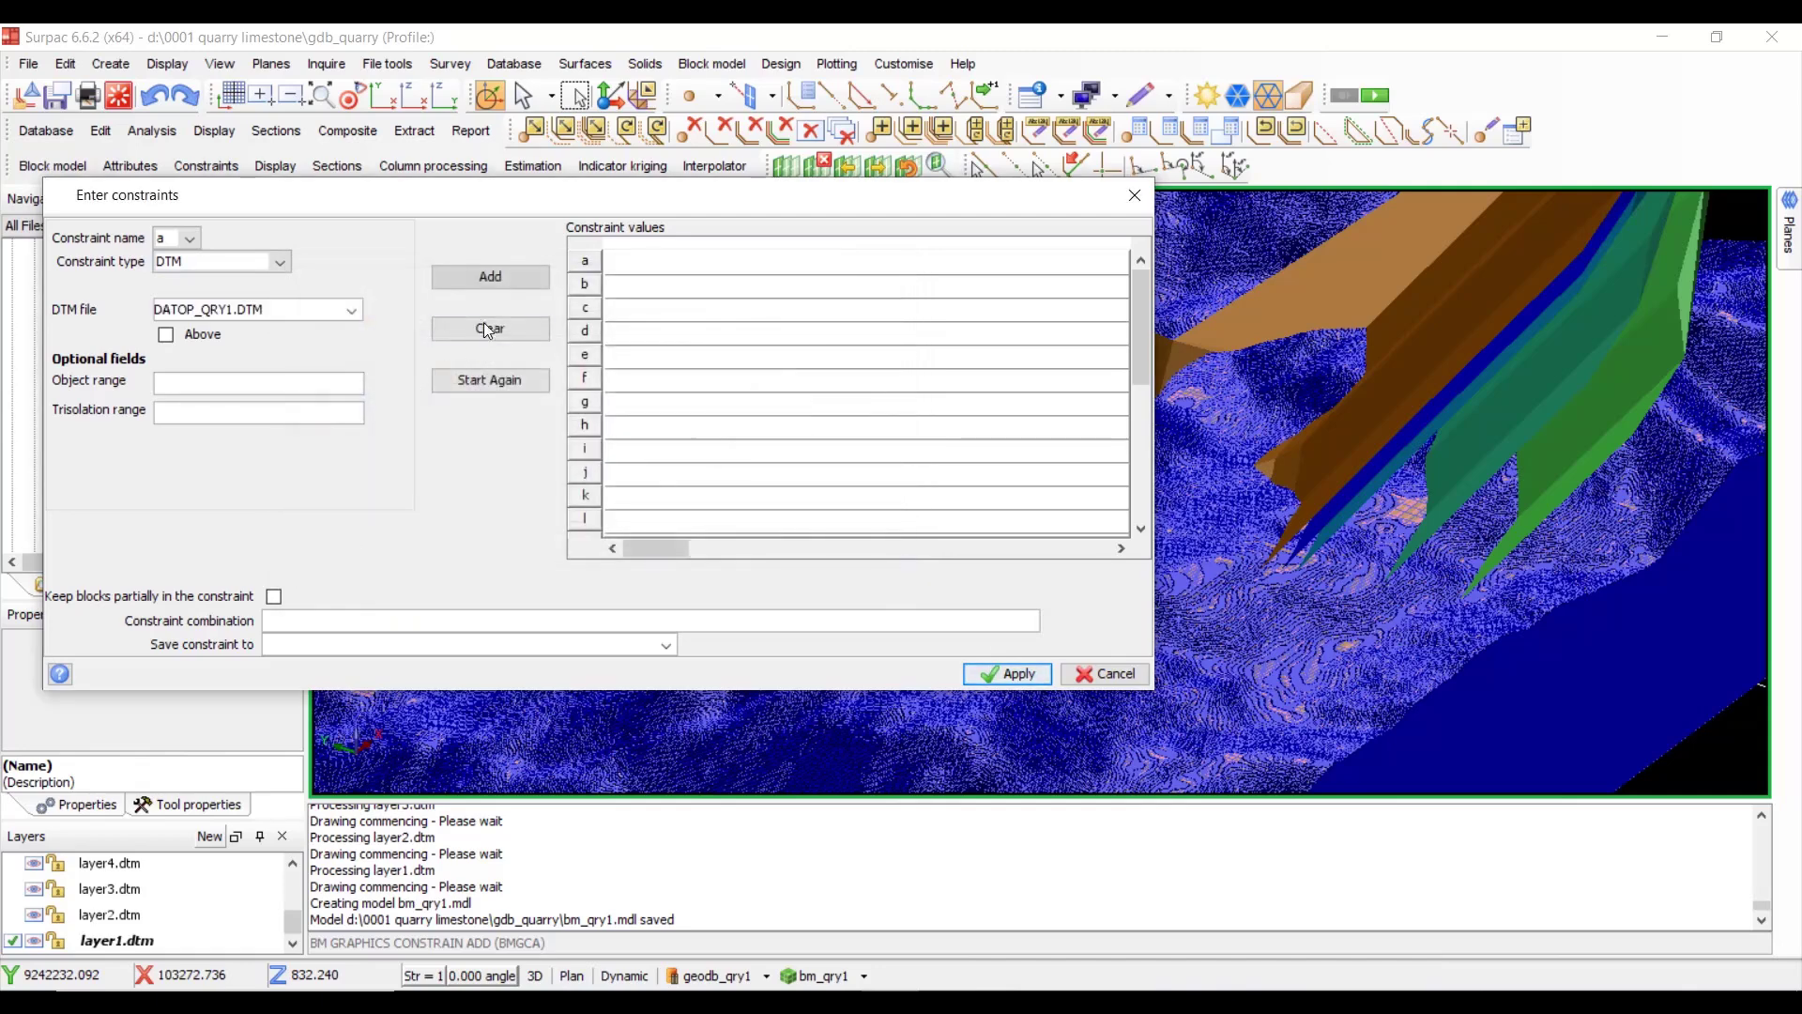
left_click(489, 278)
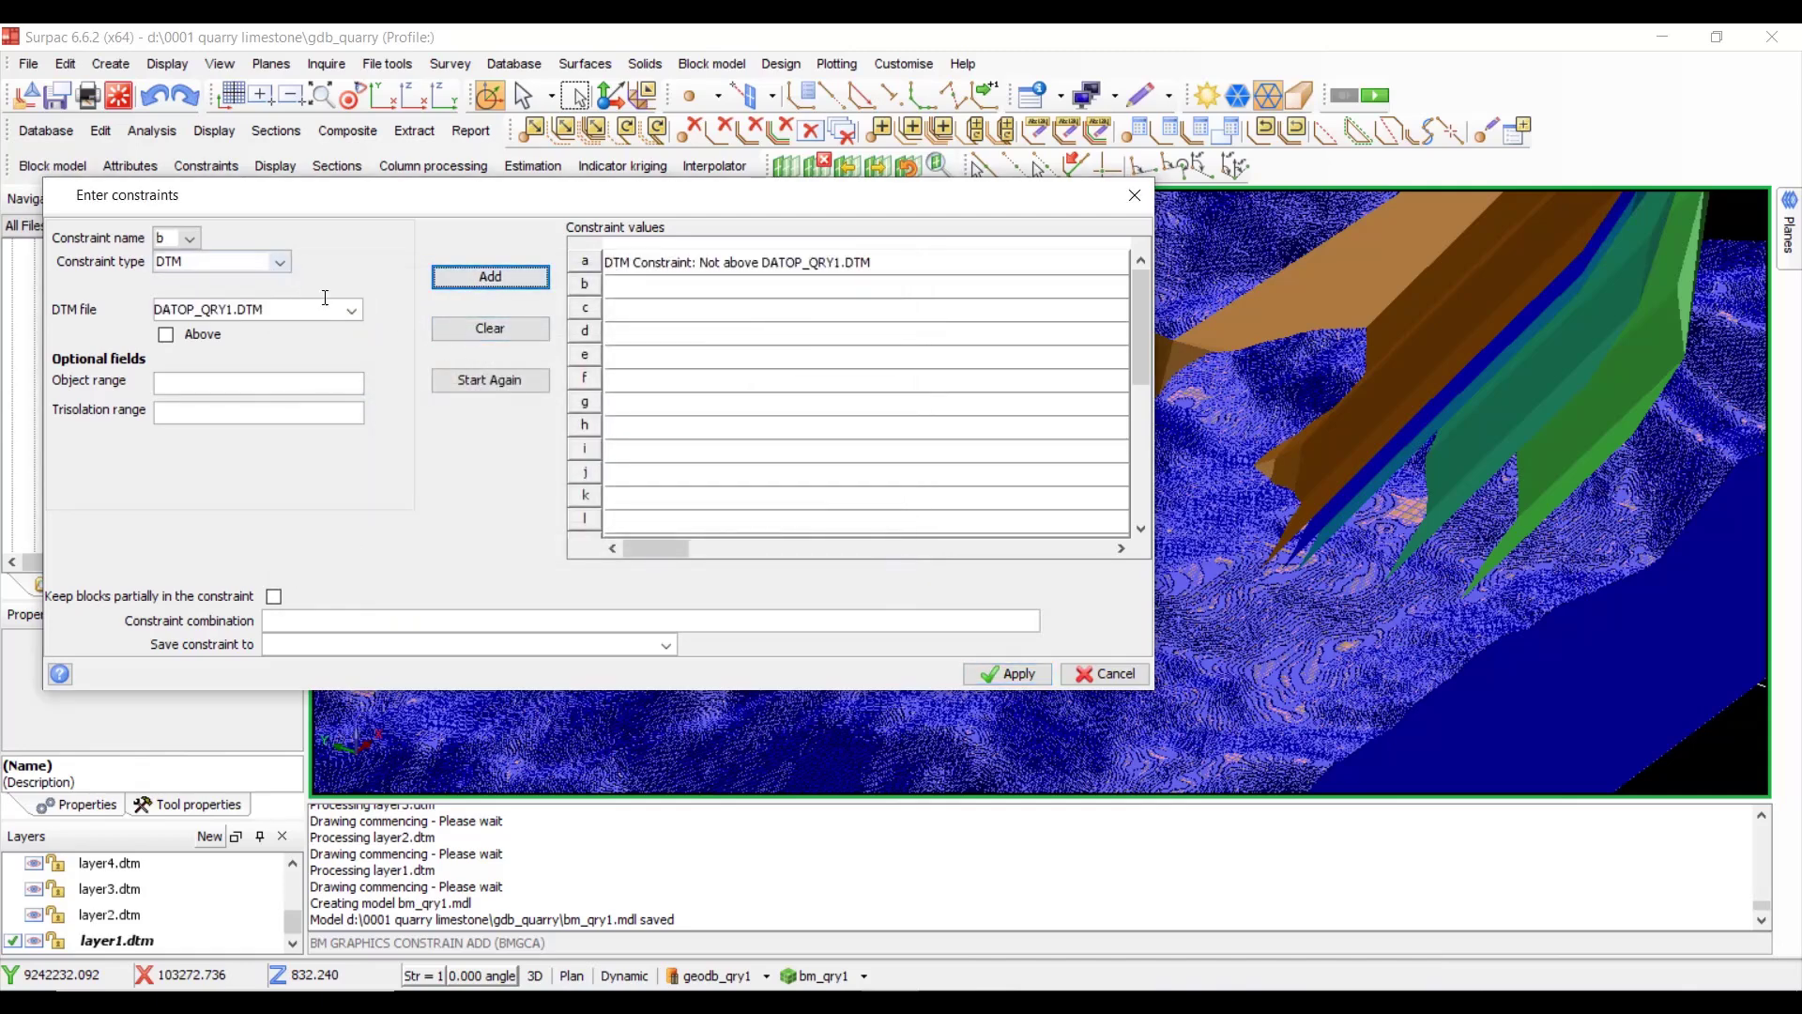
- Add a second DTM constraint keeping blocks above layer1.dtm
left_click(355, 310)
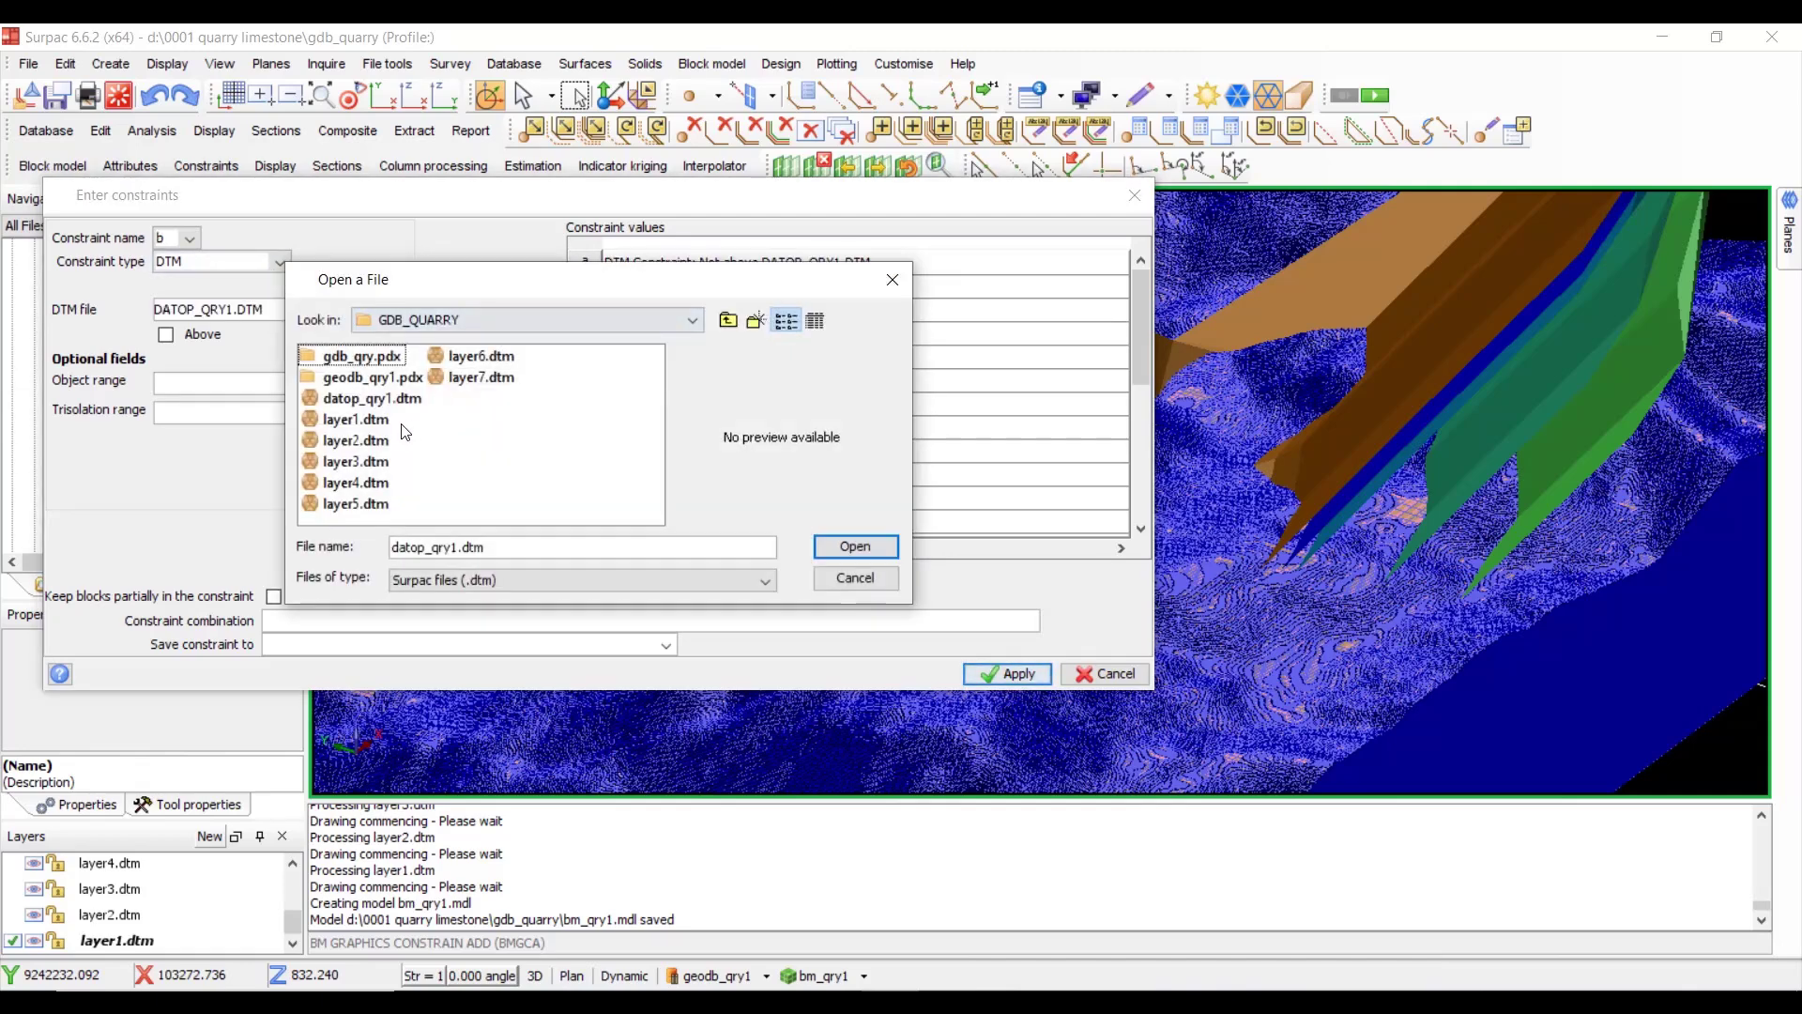
left_click(370, 420)
double_click(370, 420)
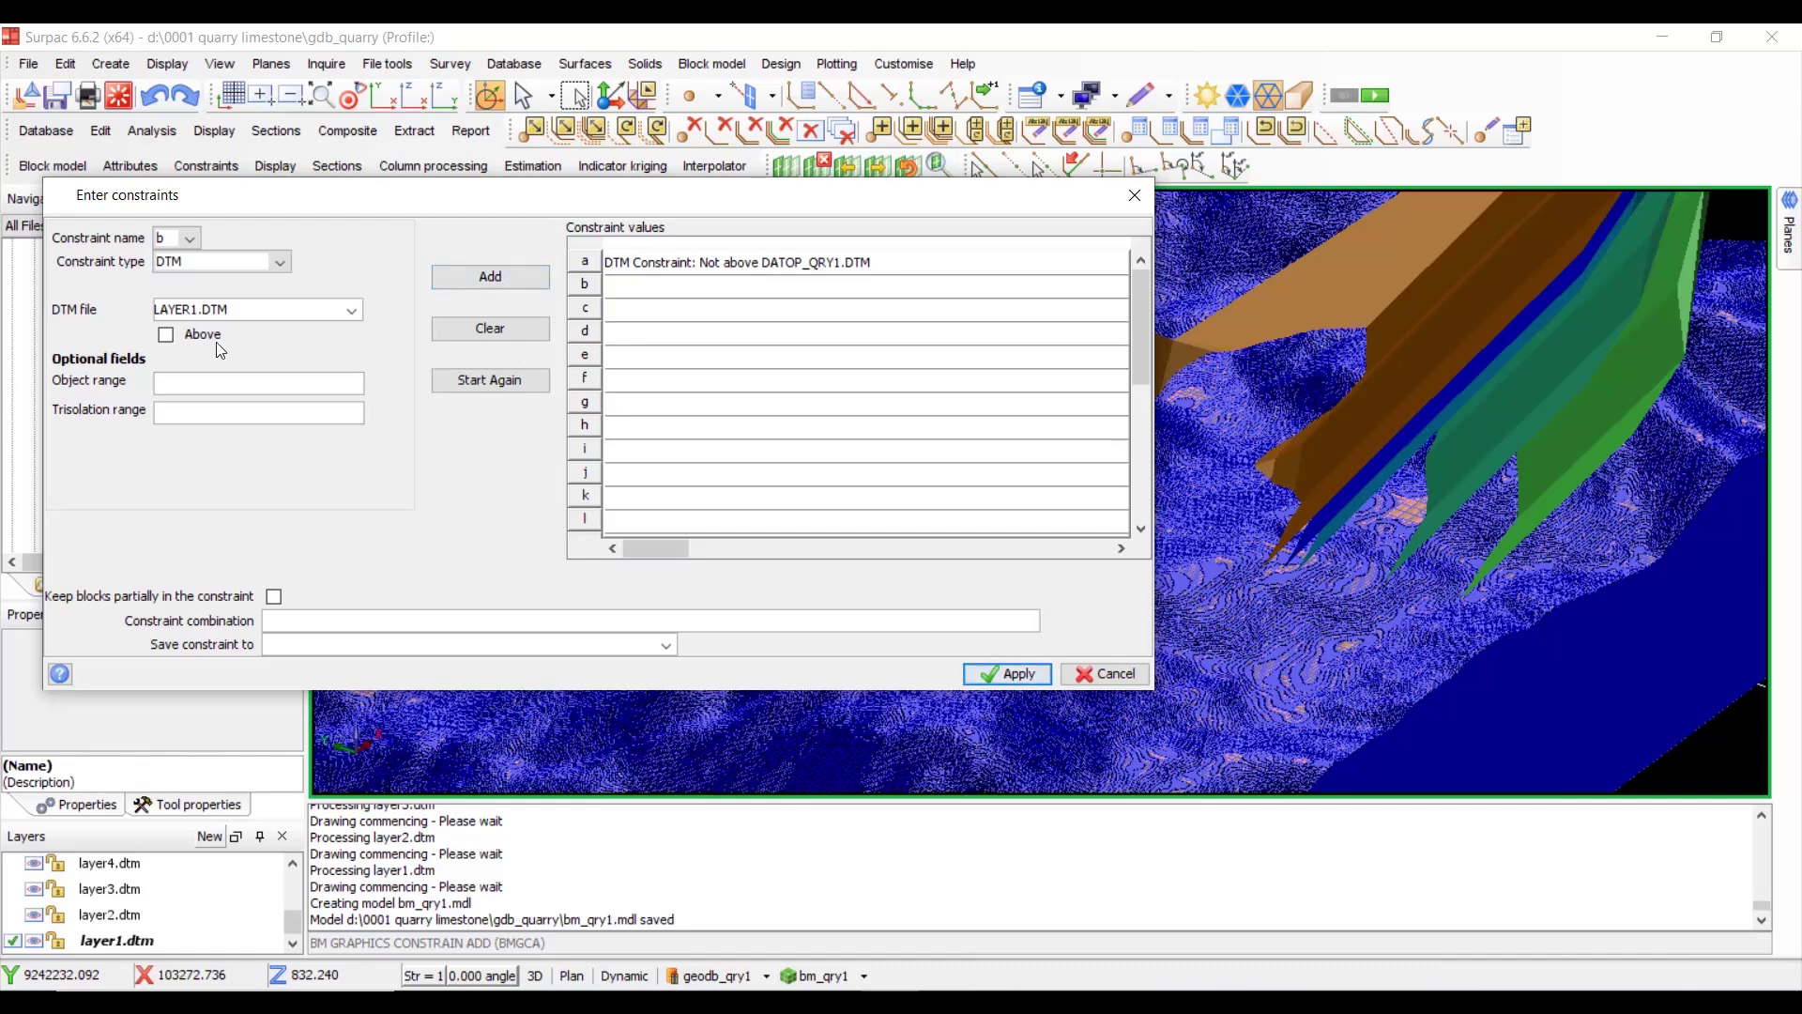
left_click(167, 336)
left_click(495, 278)
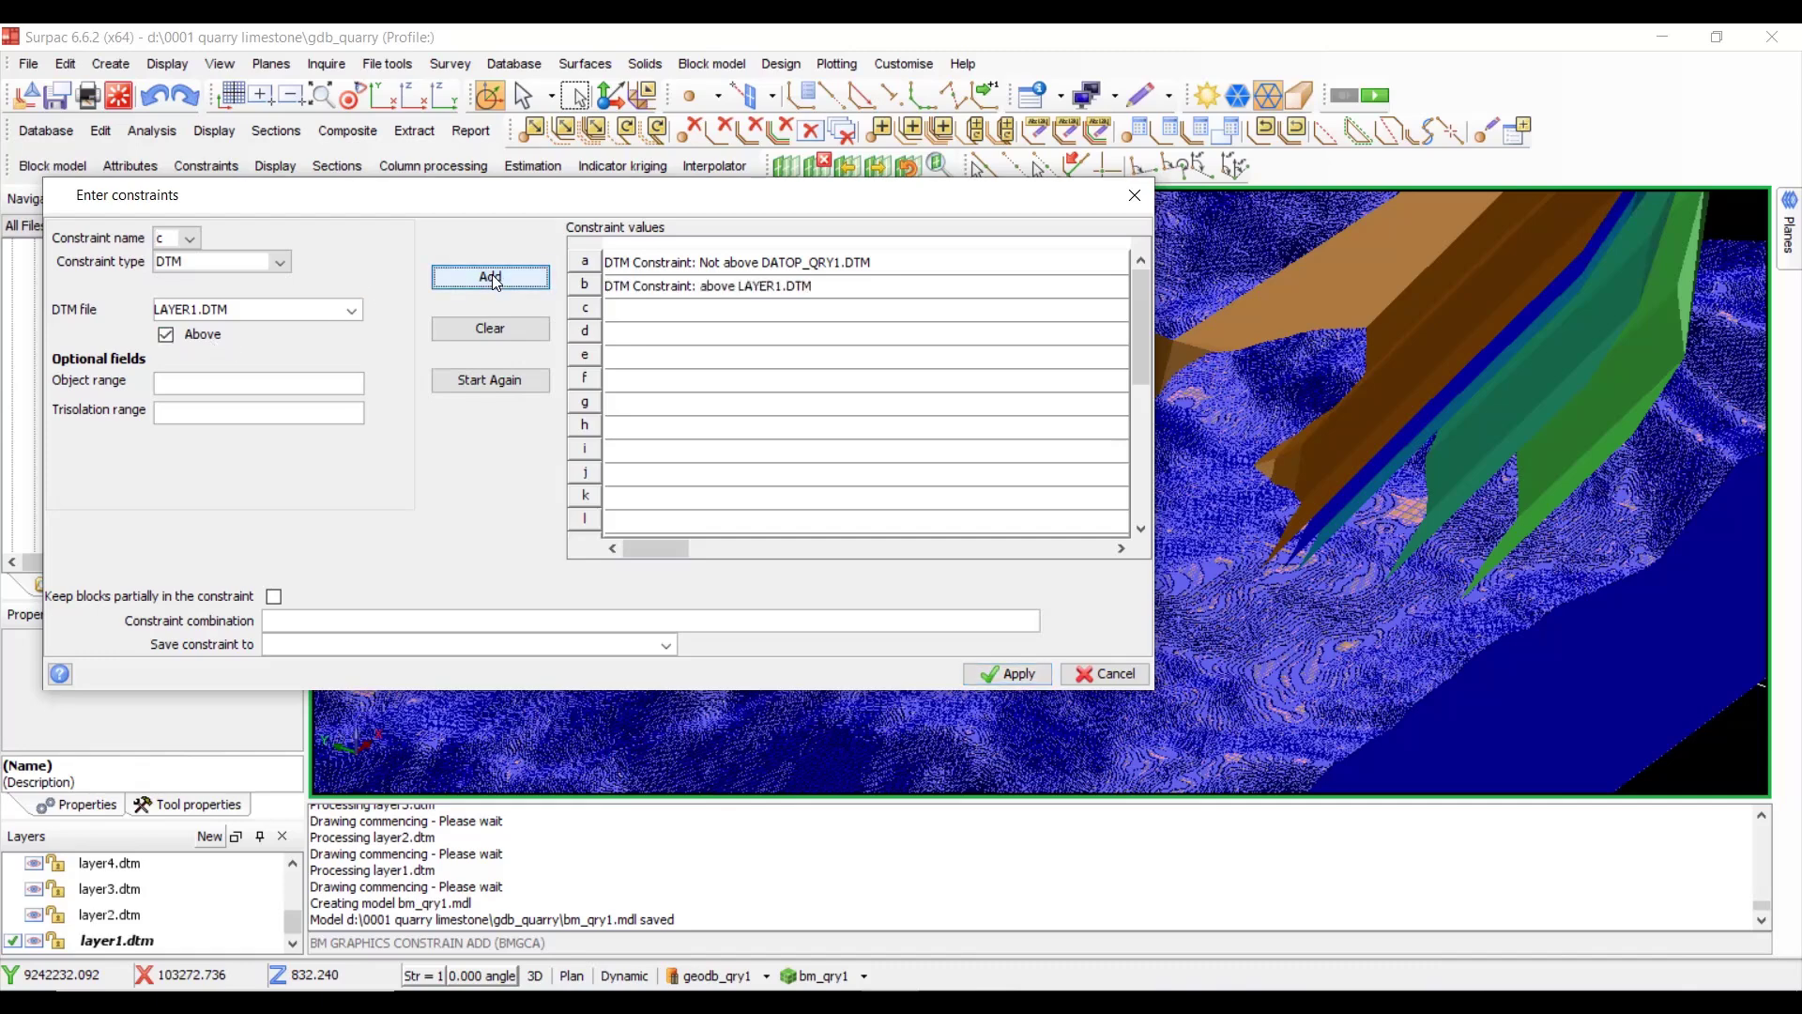
- Save the combined constraint as limestone1, apply it, and view the constrained blocks between the layer surfaces
left_click(590, 641)
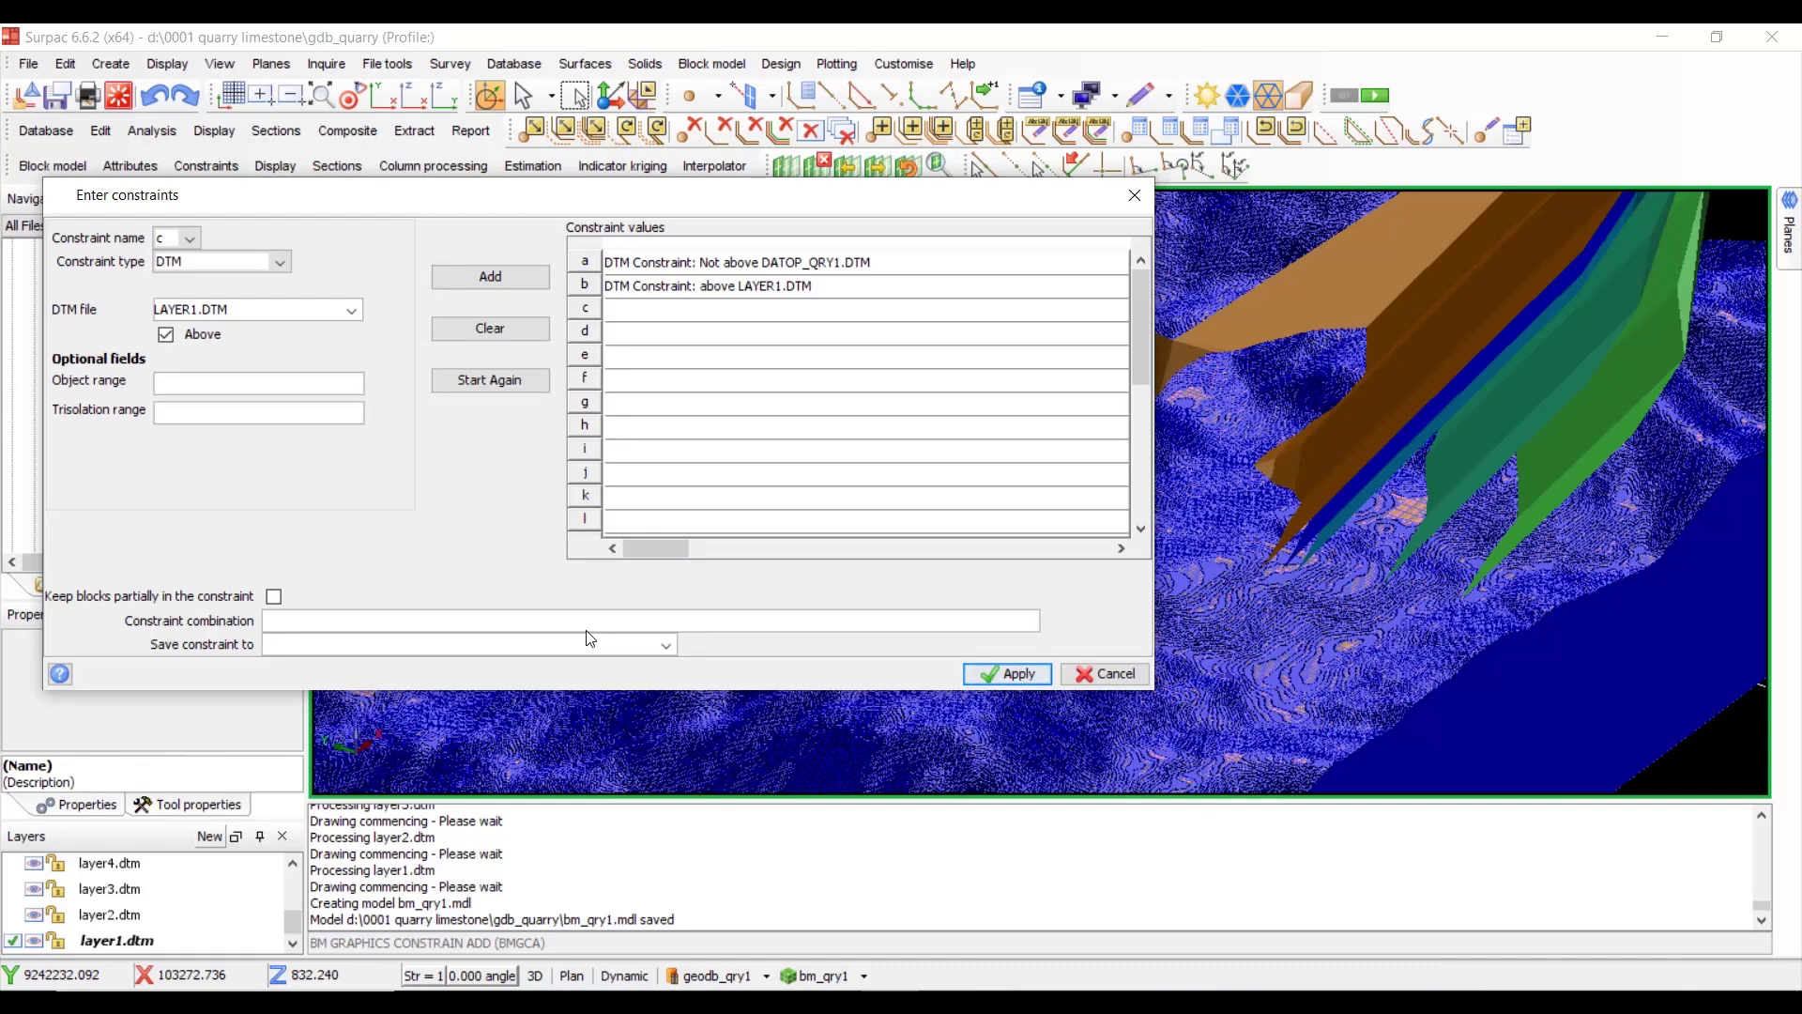
type("limestone1")
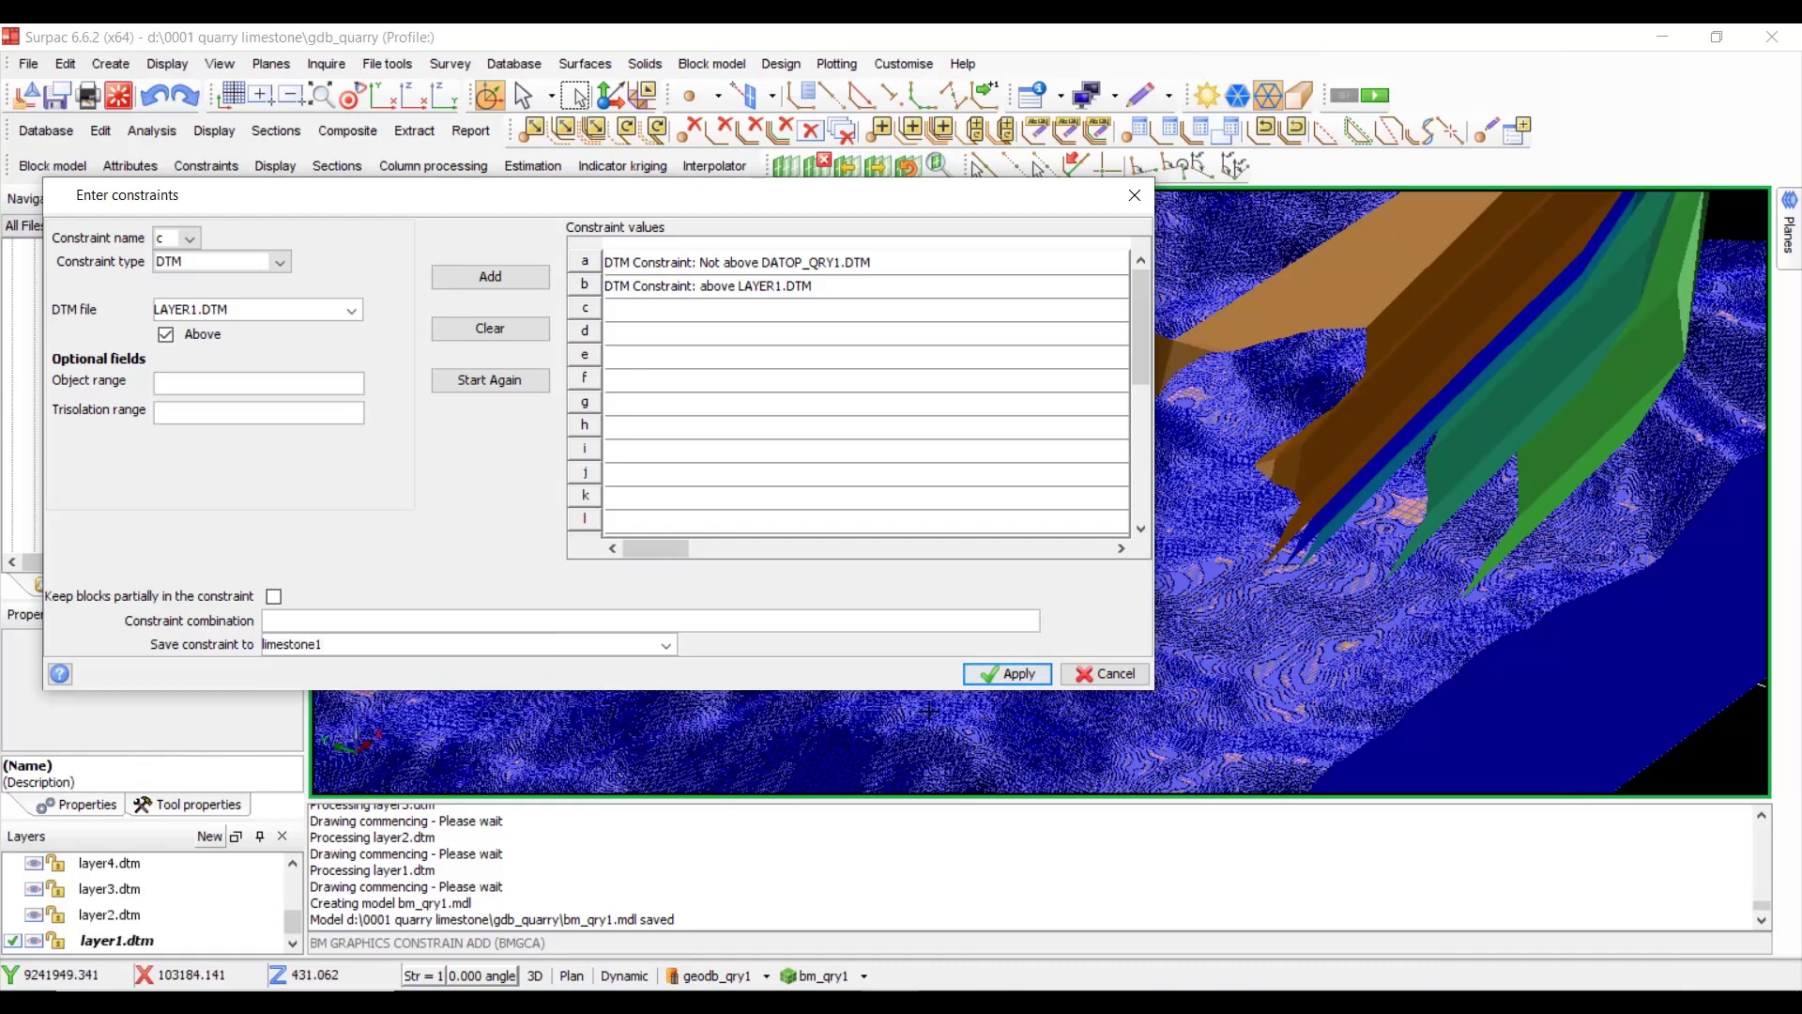
left_click(1008, 675)
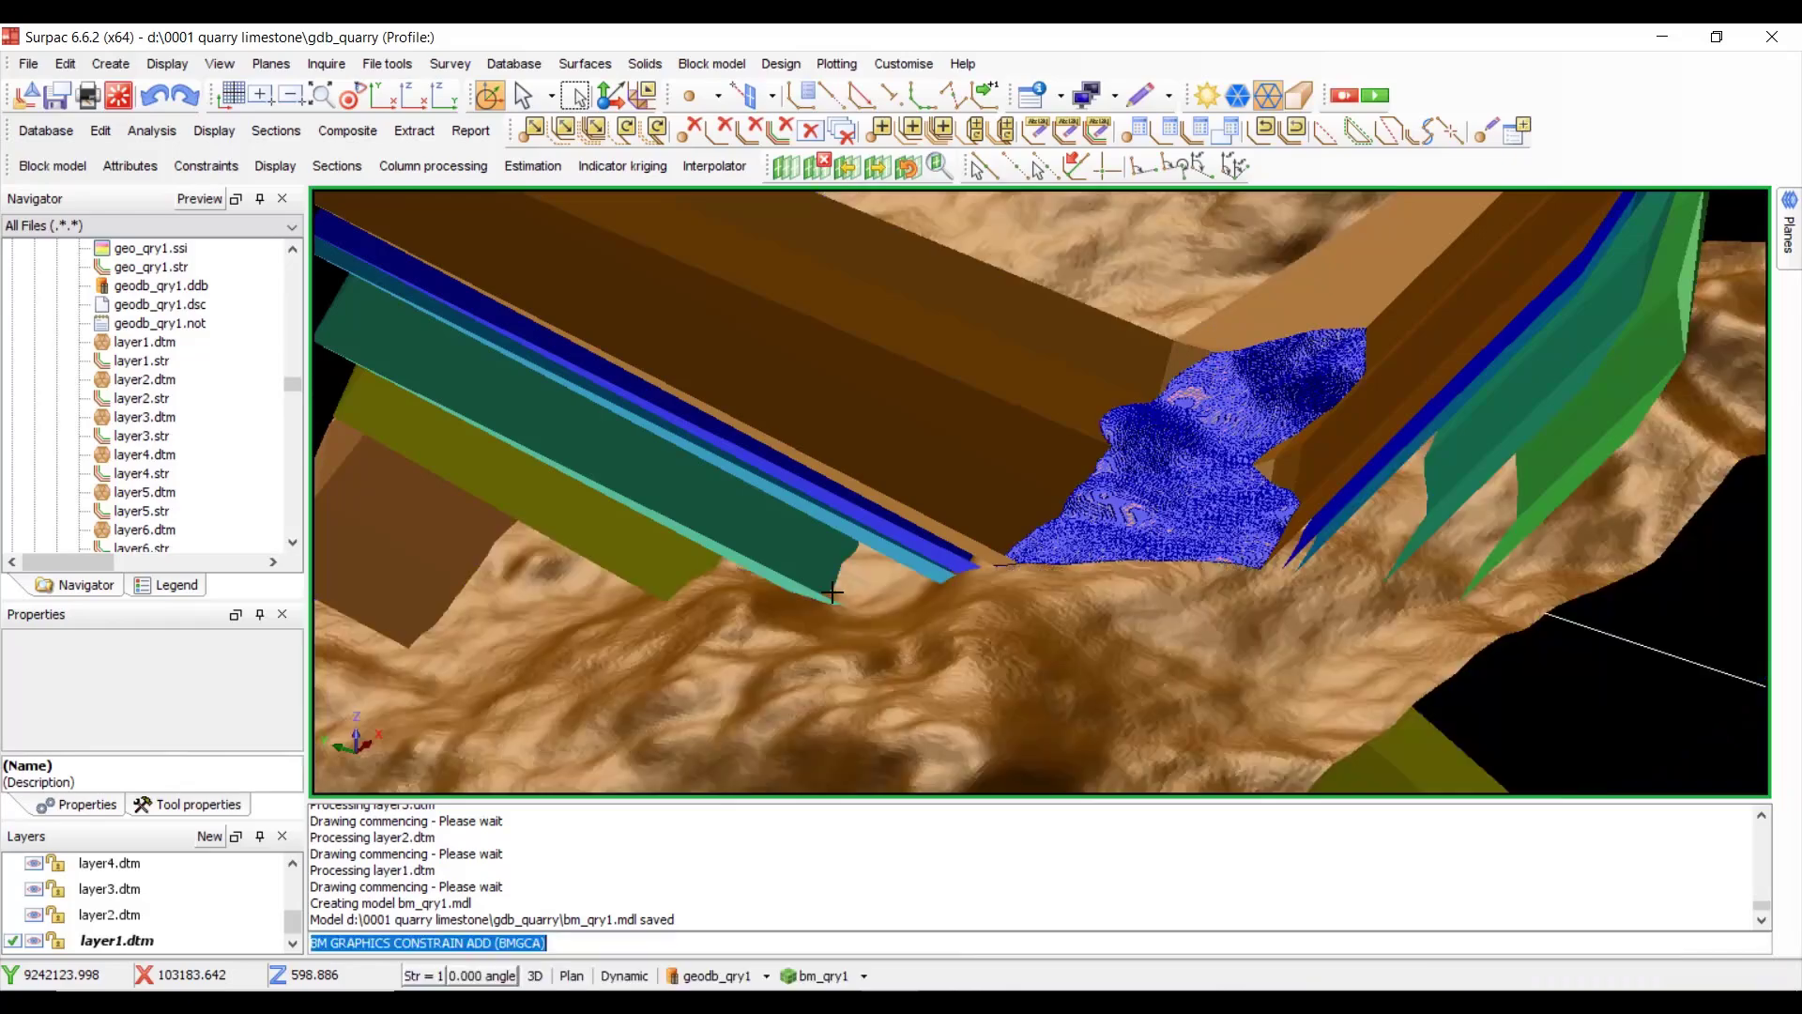
scroll(1176, 569, "up", 2)
mouse_move(1176, 568)
left_mouse_down()
mouse_move(1138, 615)
mouse_move(1220, 607)
mouse_move(1176, 602)
left_mouse_up()
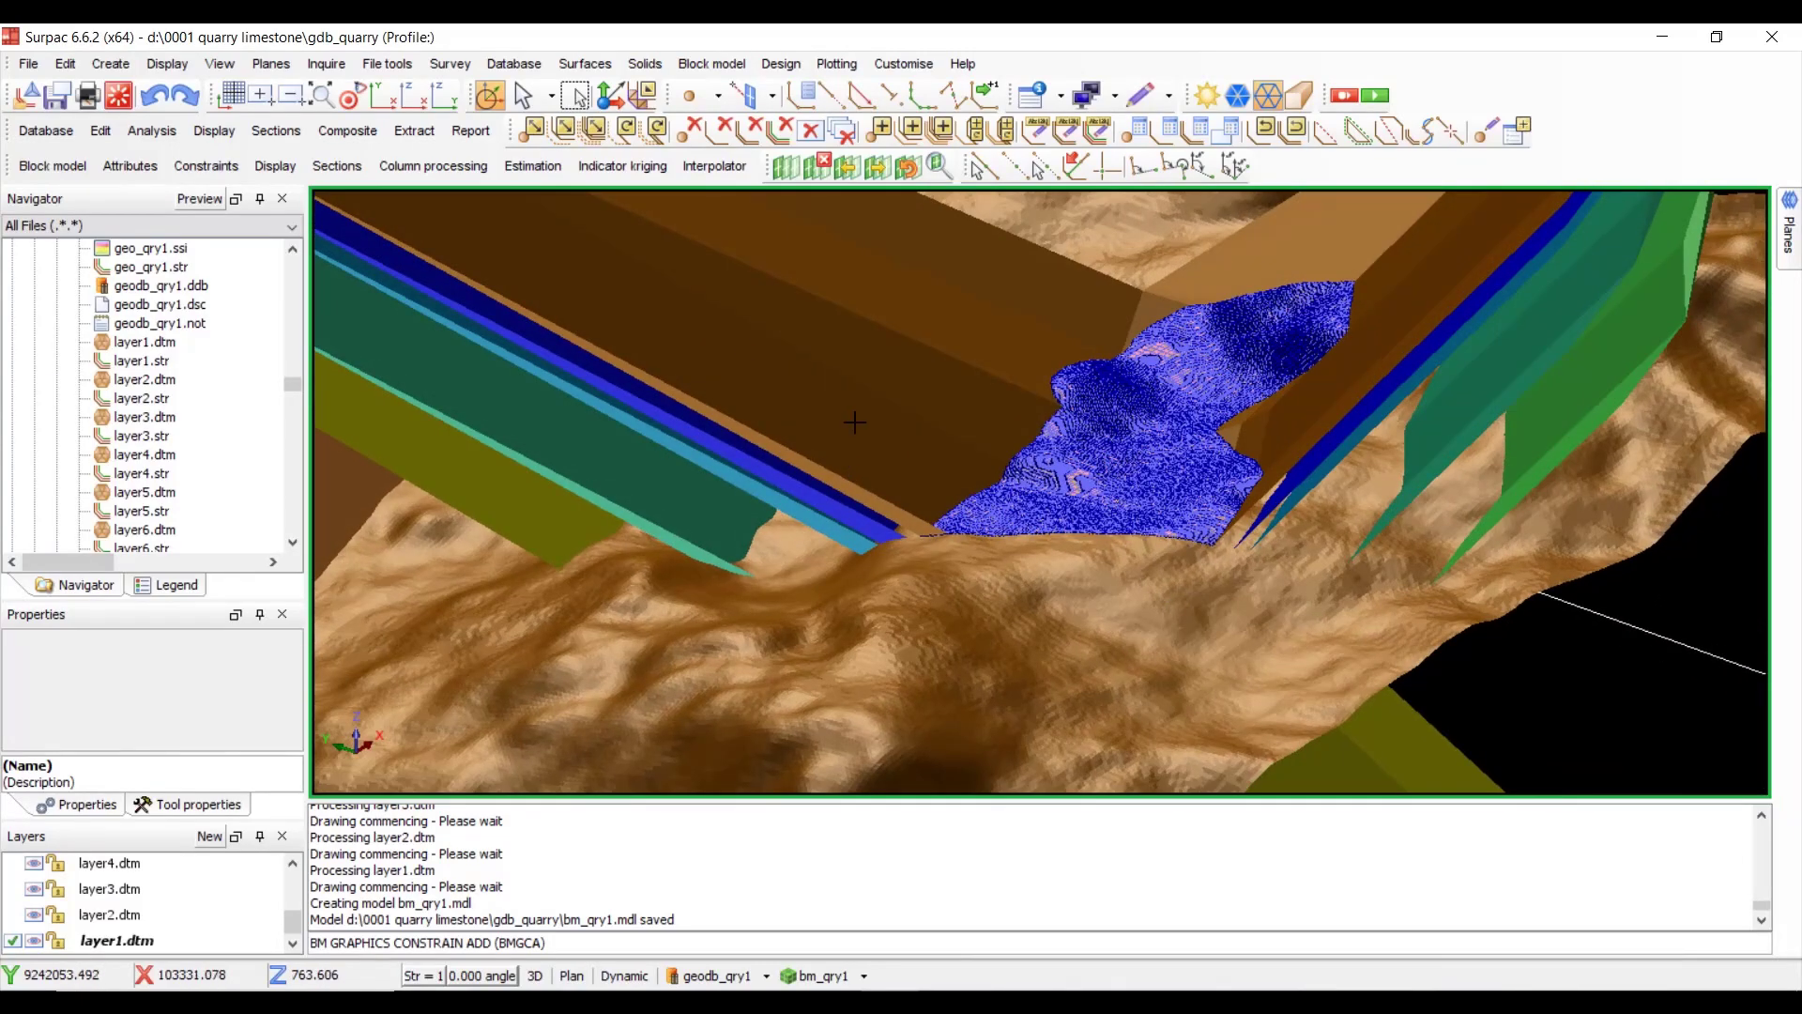
- Remove the limestone1 graphical constraint and start a new one with a DTM constraint of not above datop_qry1.dtm
left_click(275, 167)
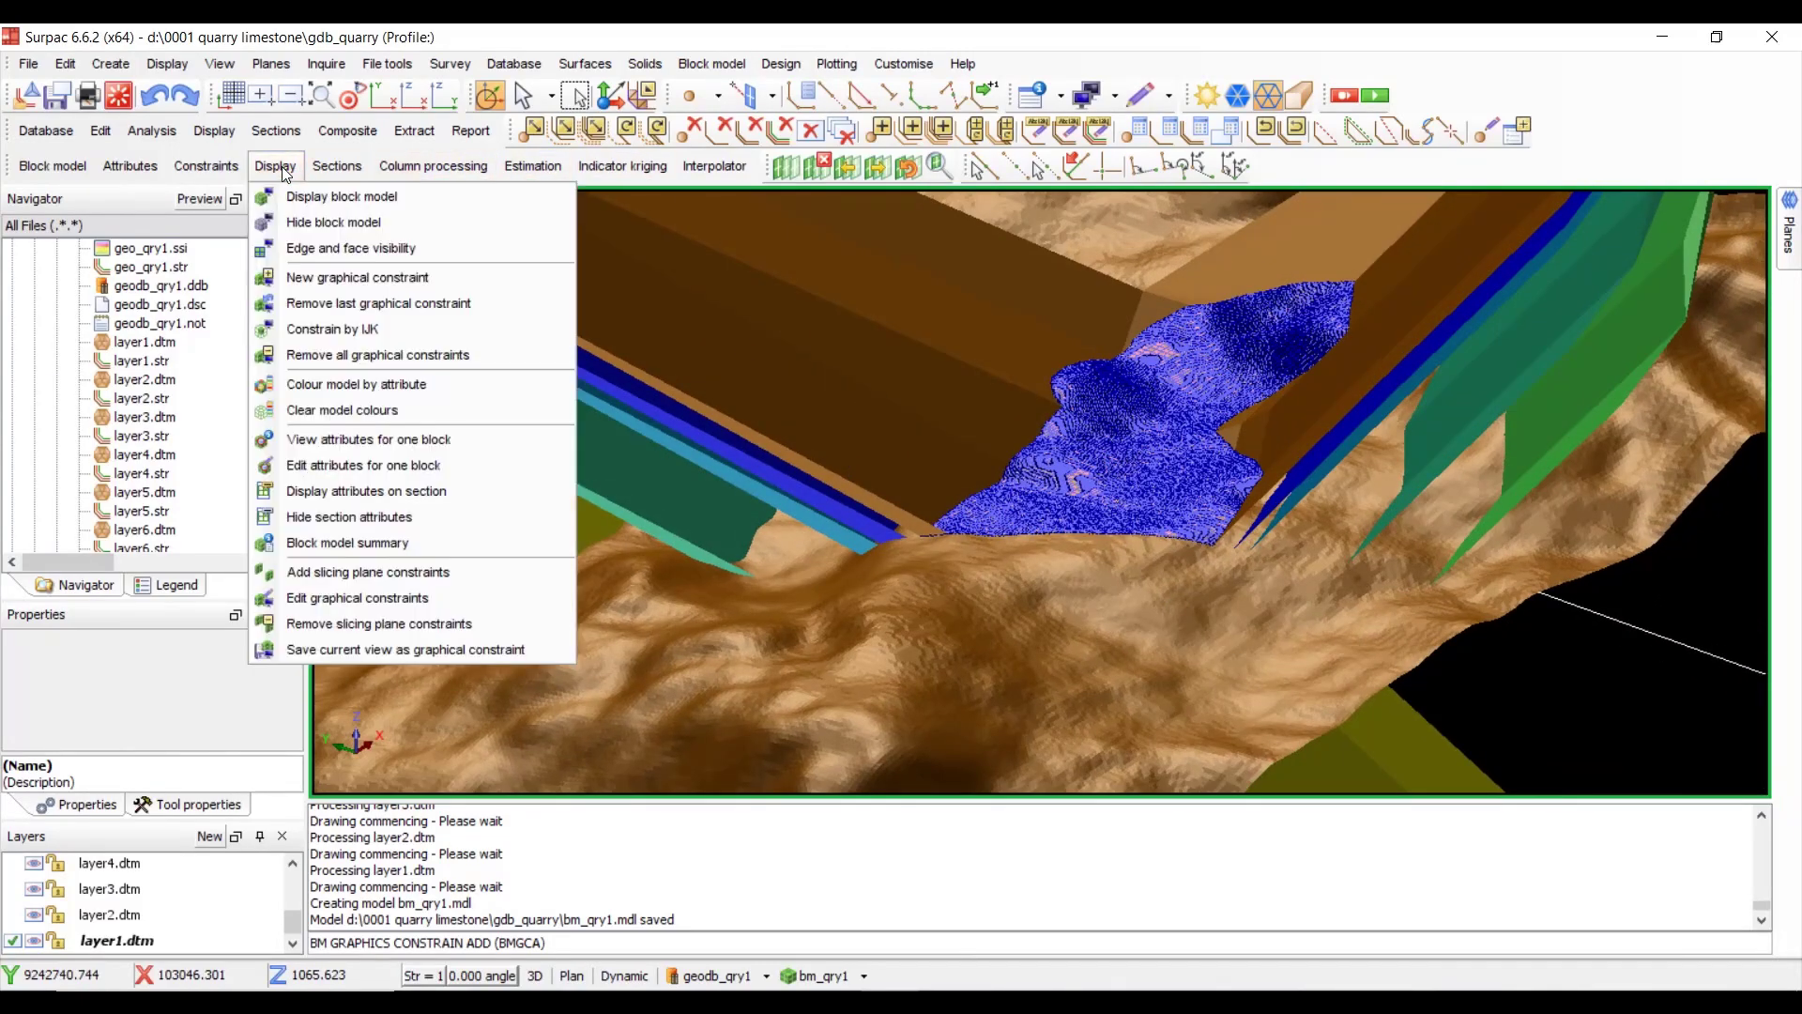
left_click(450, 304)
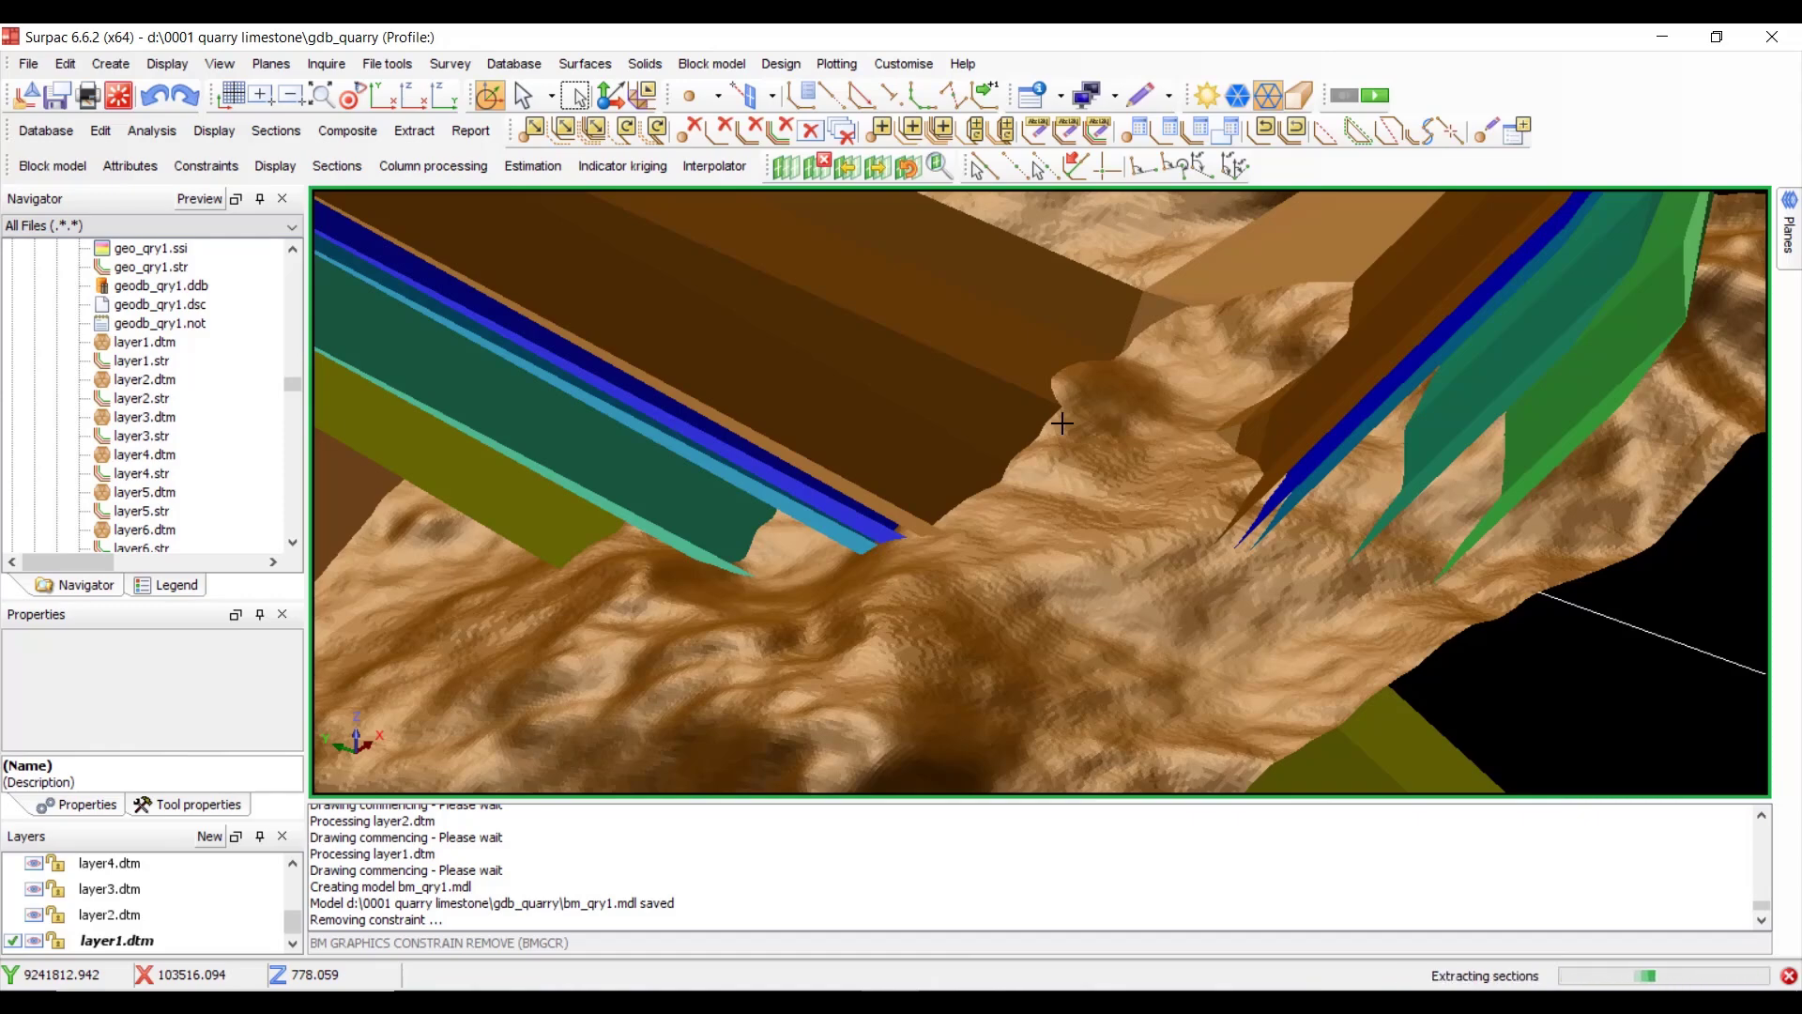
left_click(276, 165)
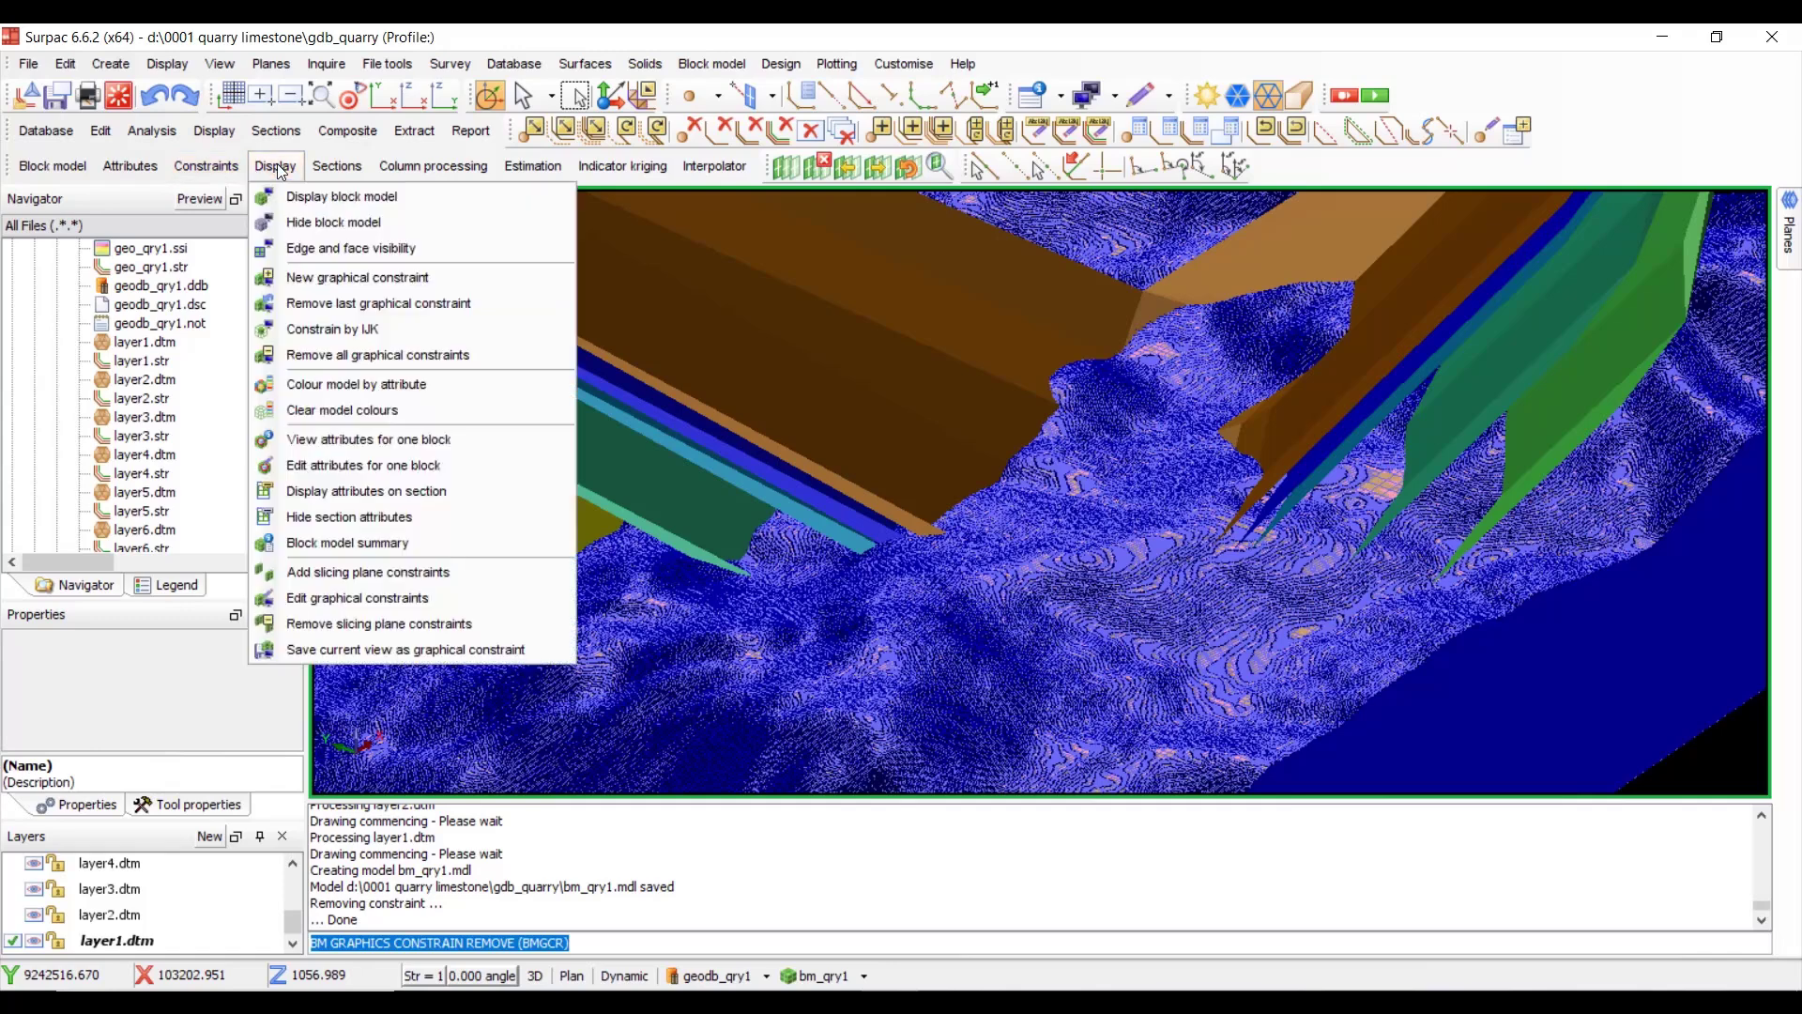
left_click(348, 278)
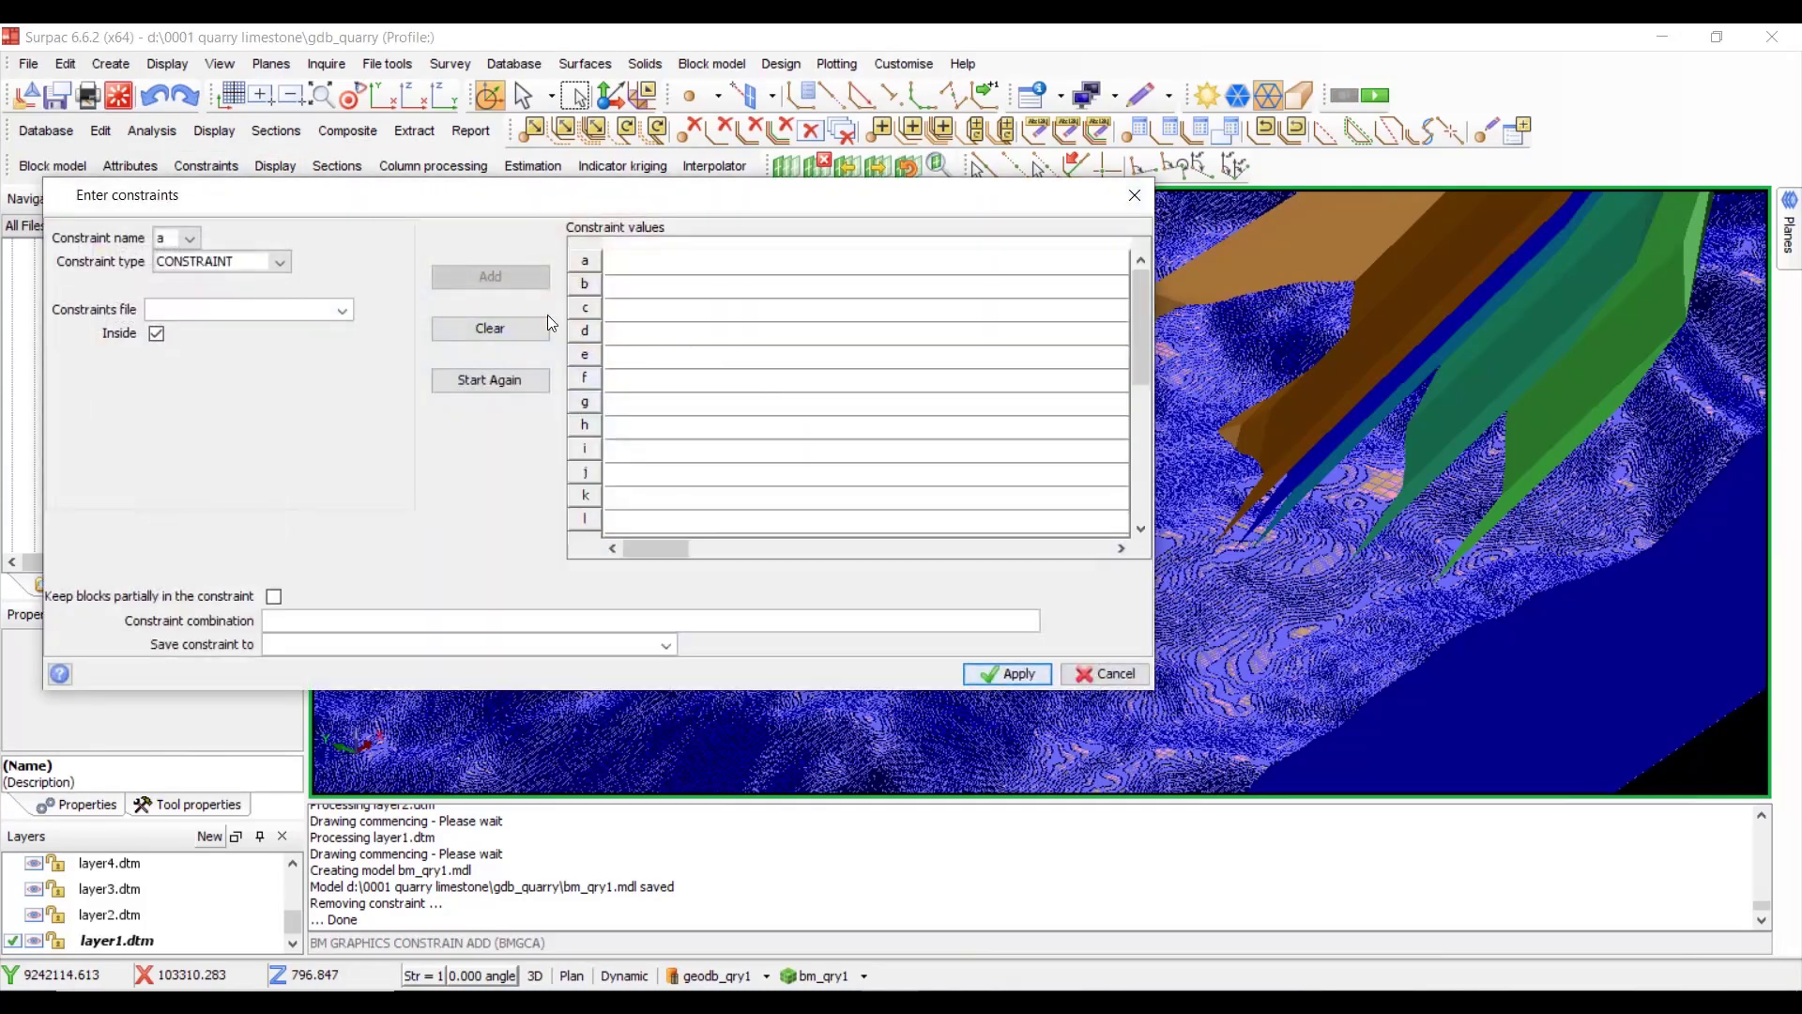
left_click(281, 260)
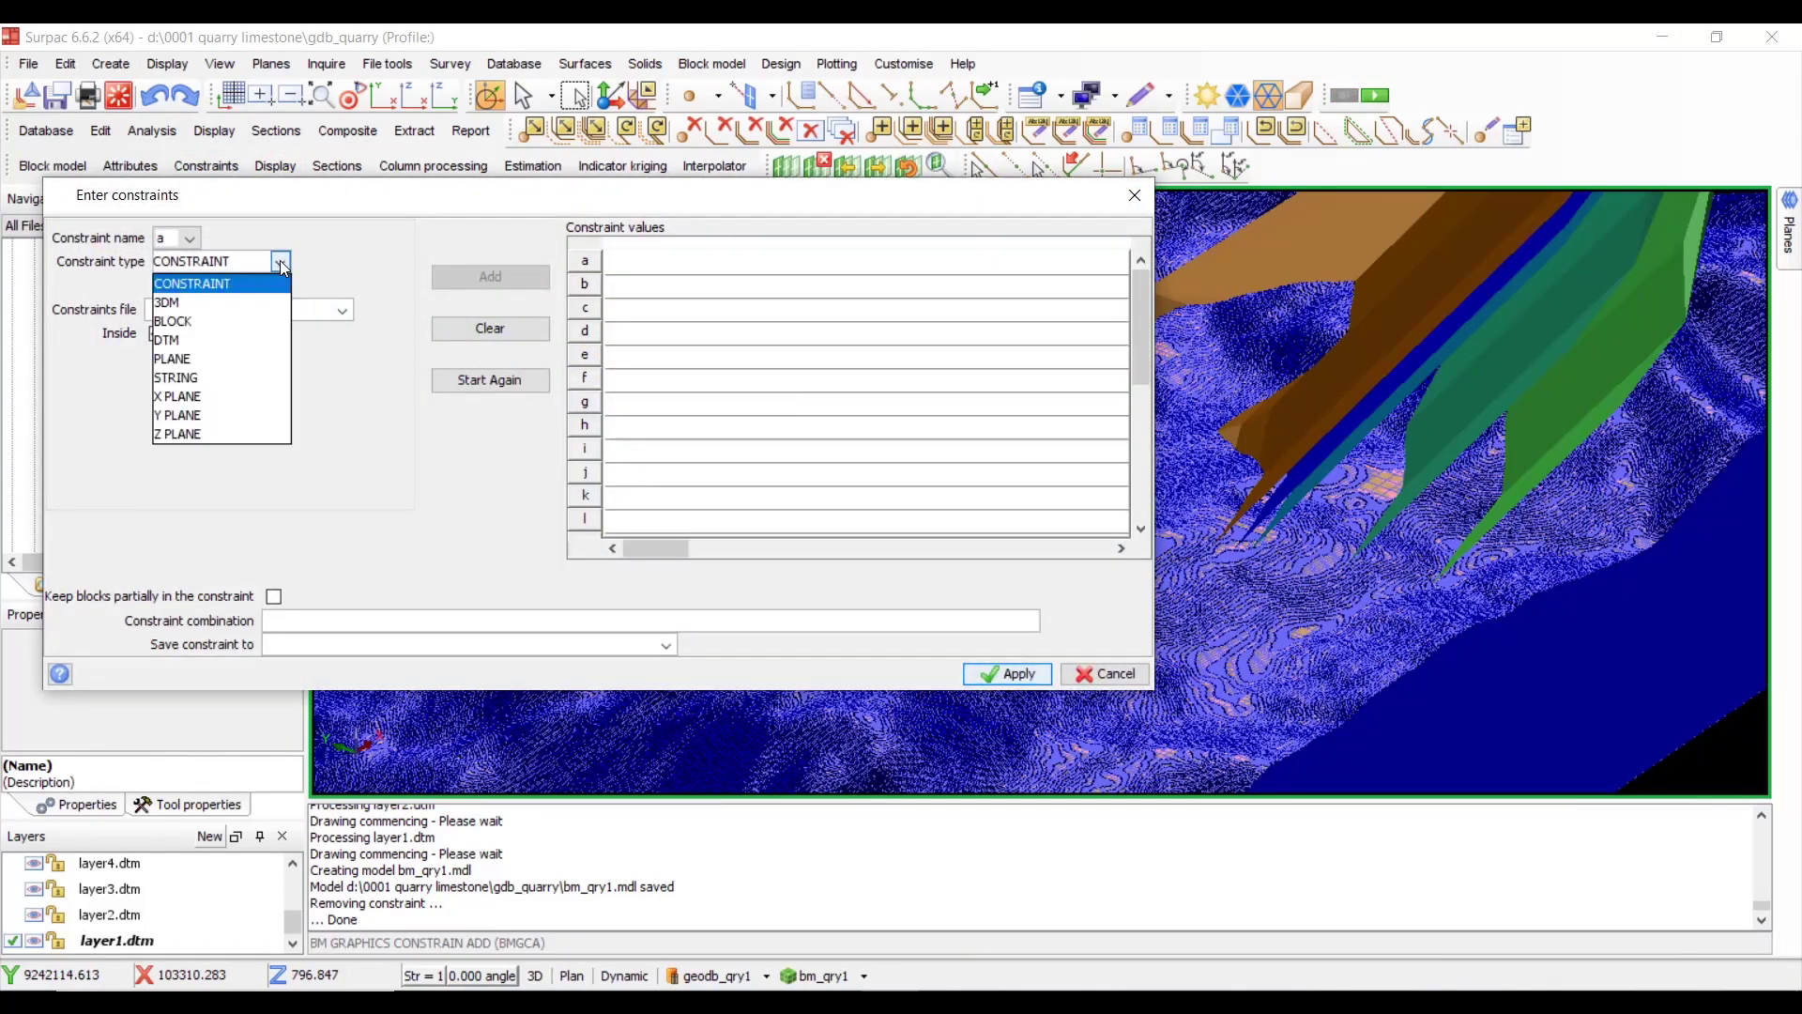
left_click(242, 341)
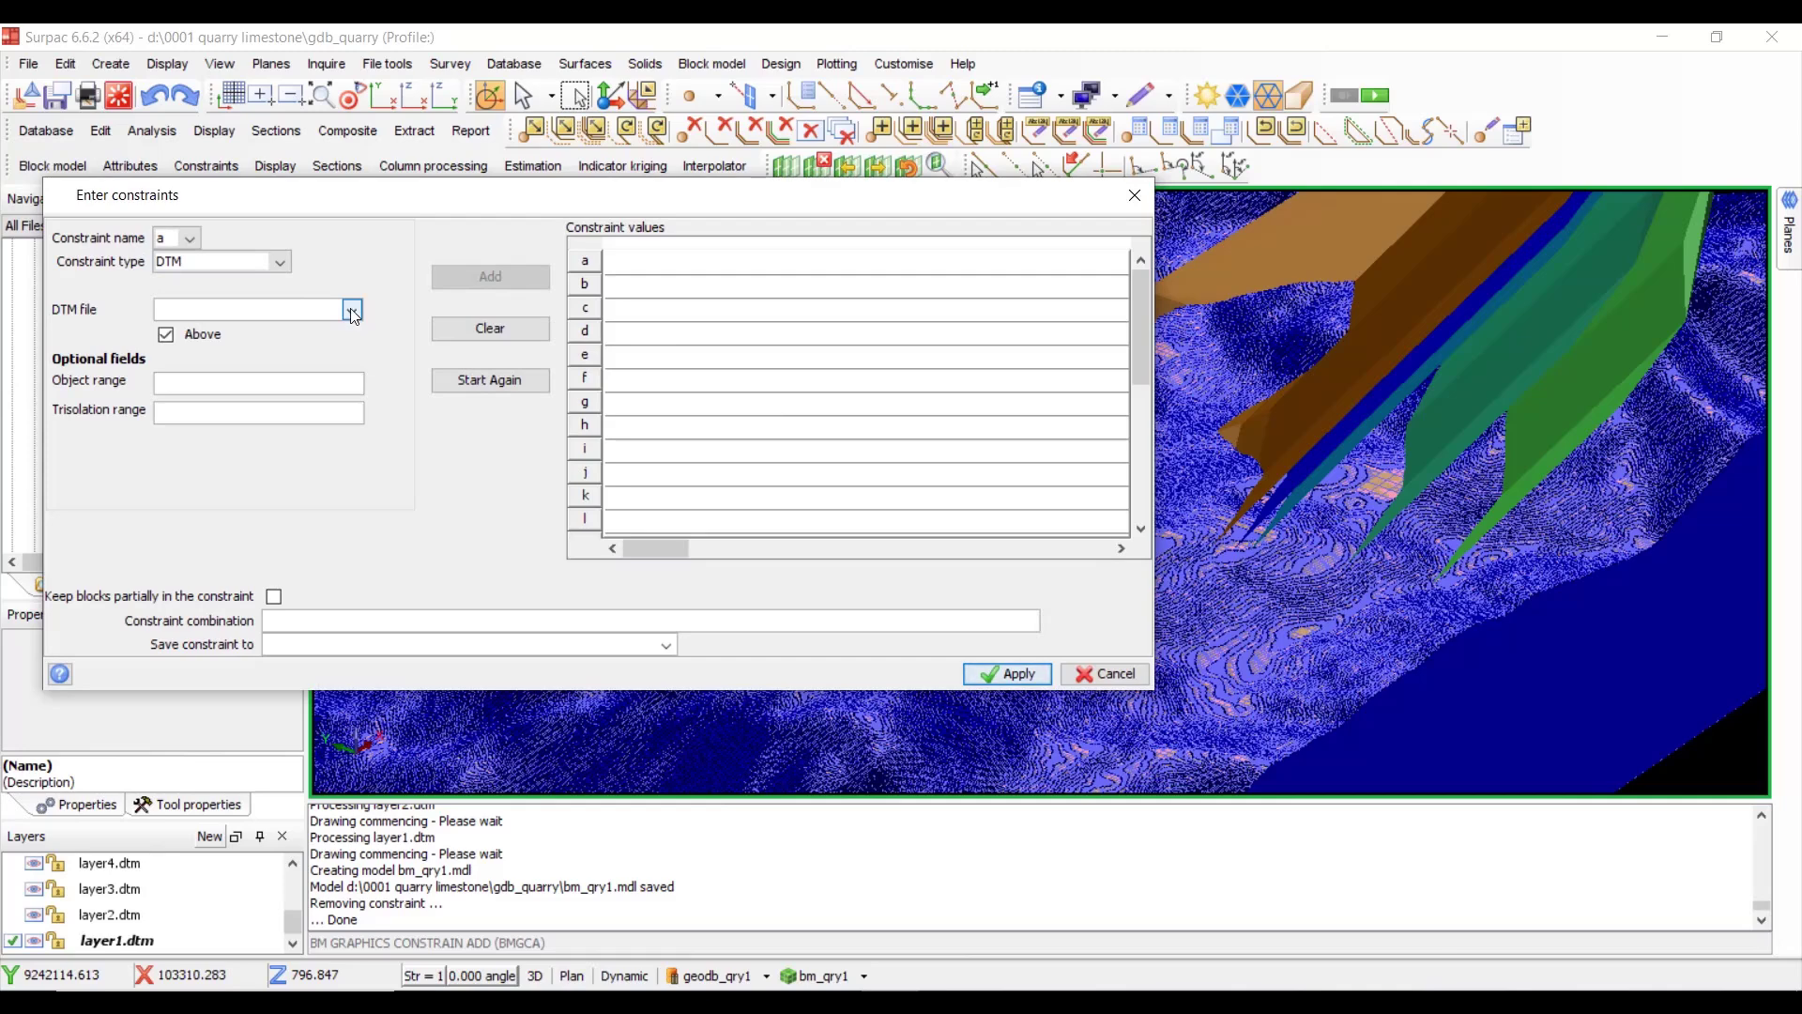
left_click(166, 335)
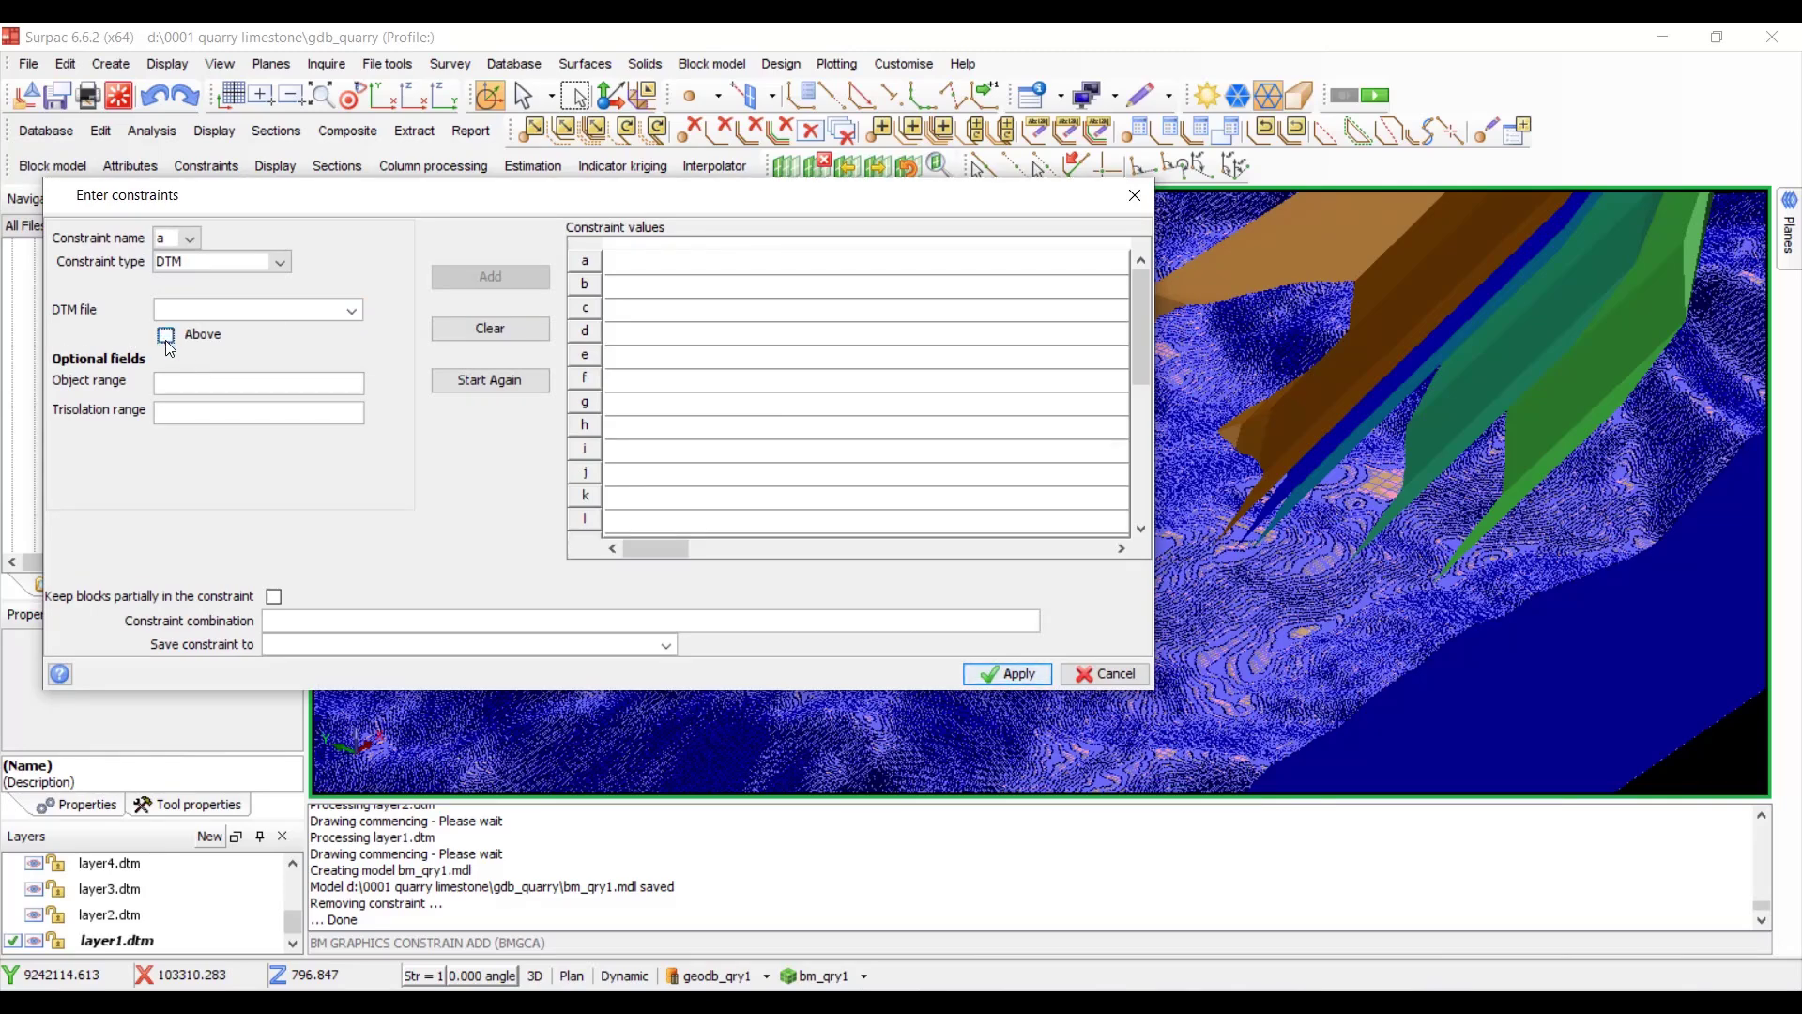
left_click(354, 312)
double_click(390, 402)
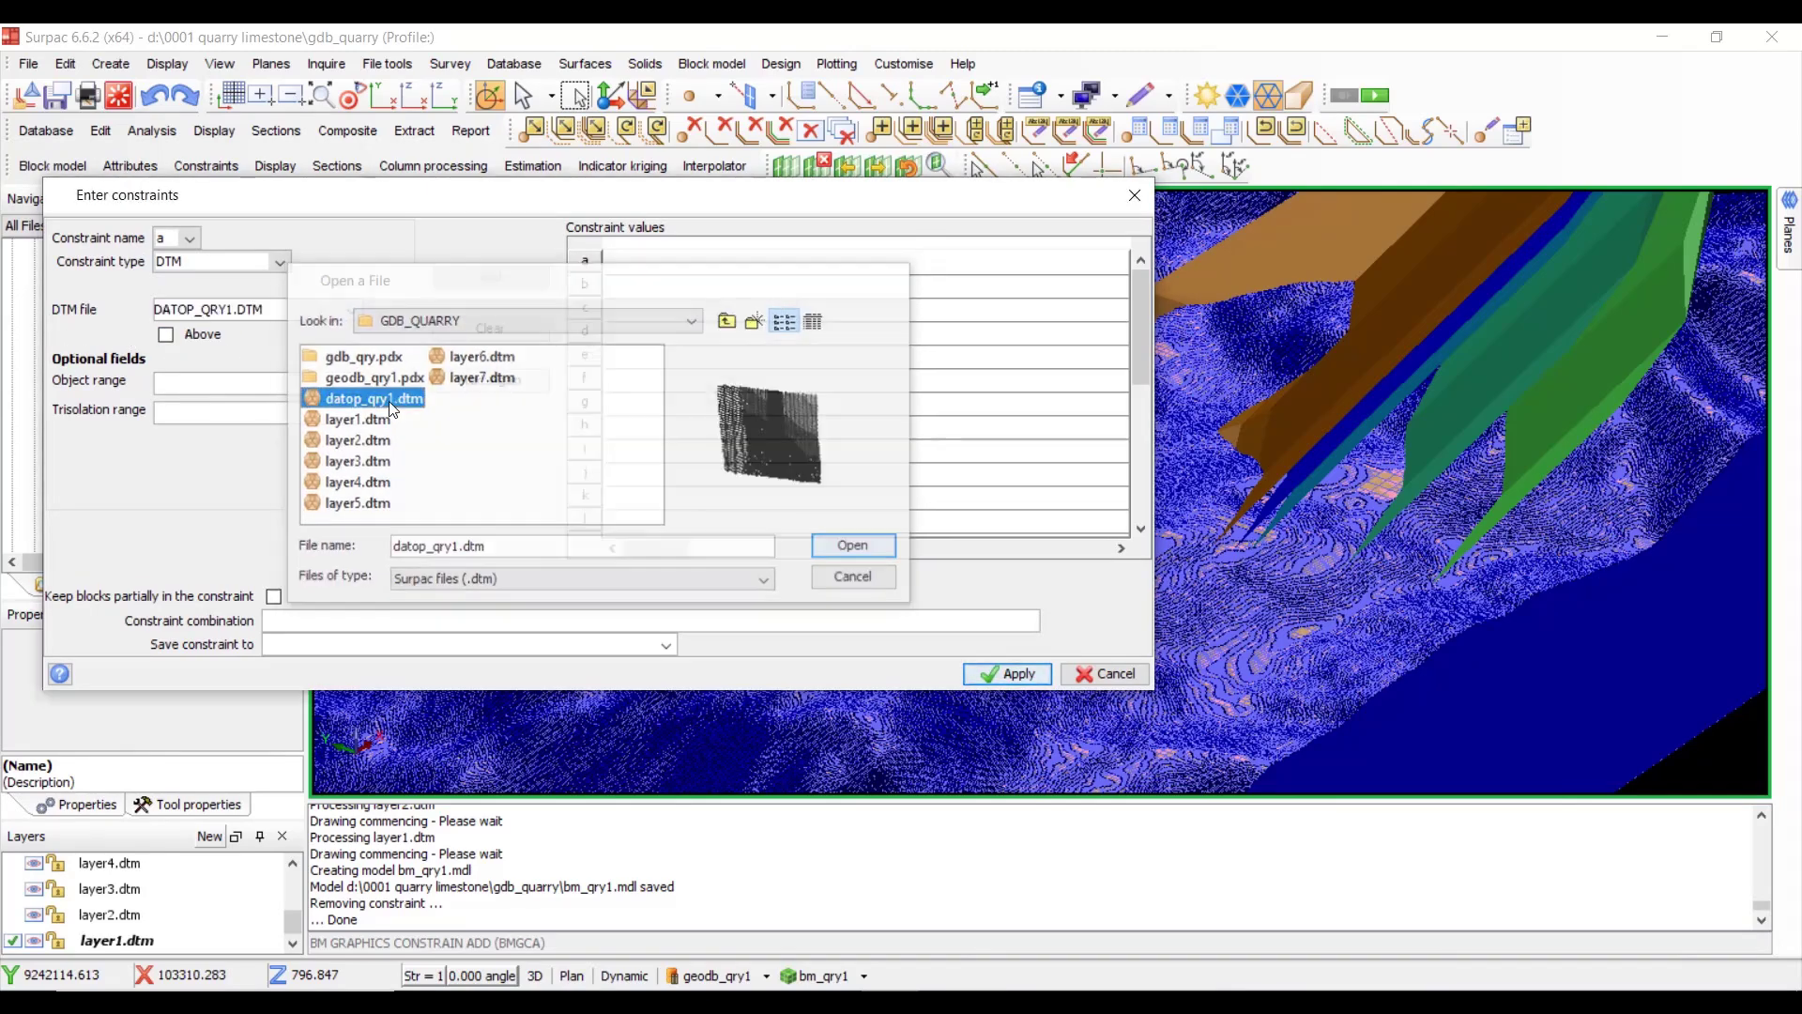
left_click(503, 278)
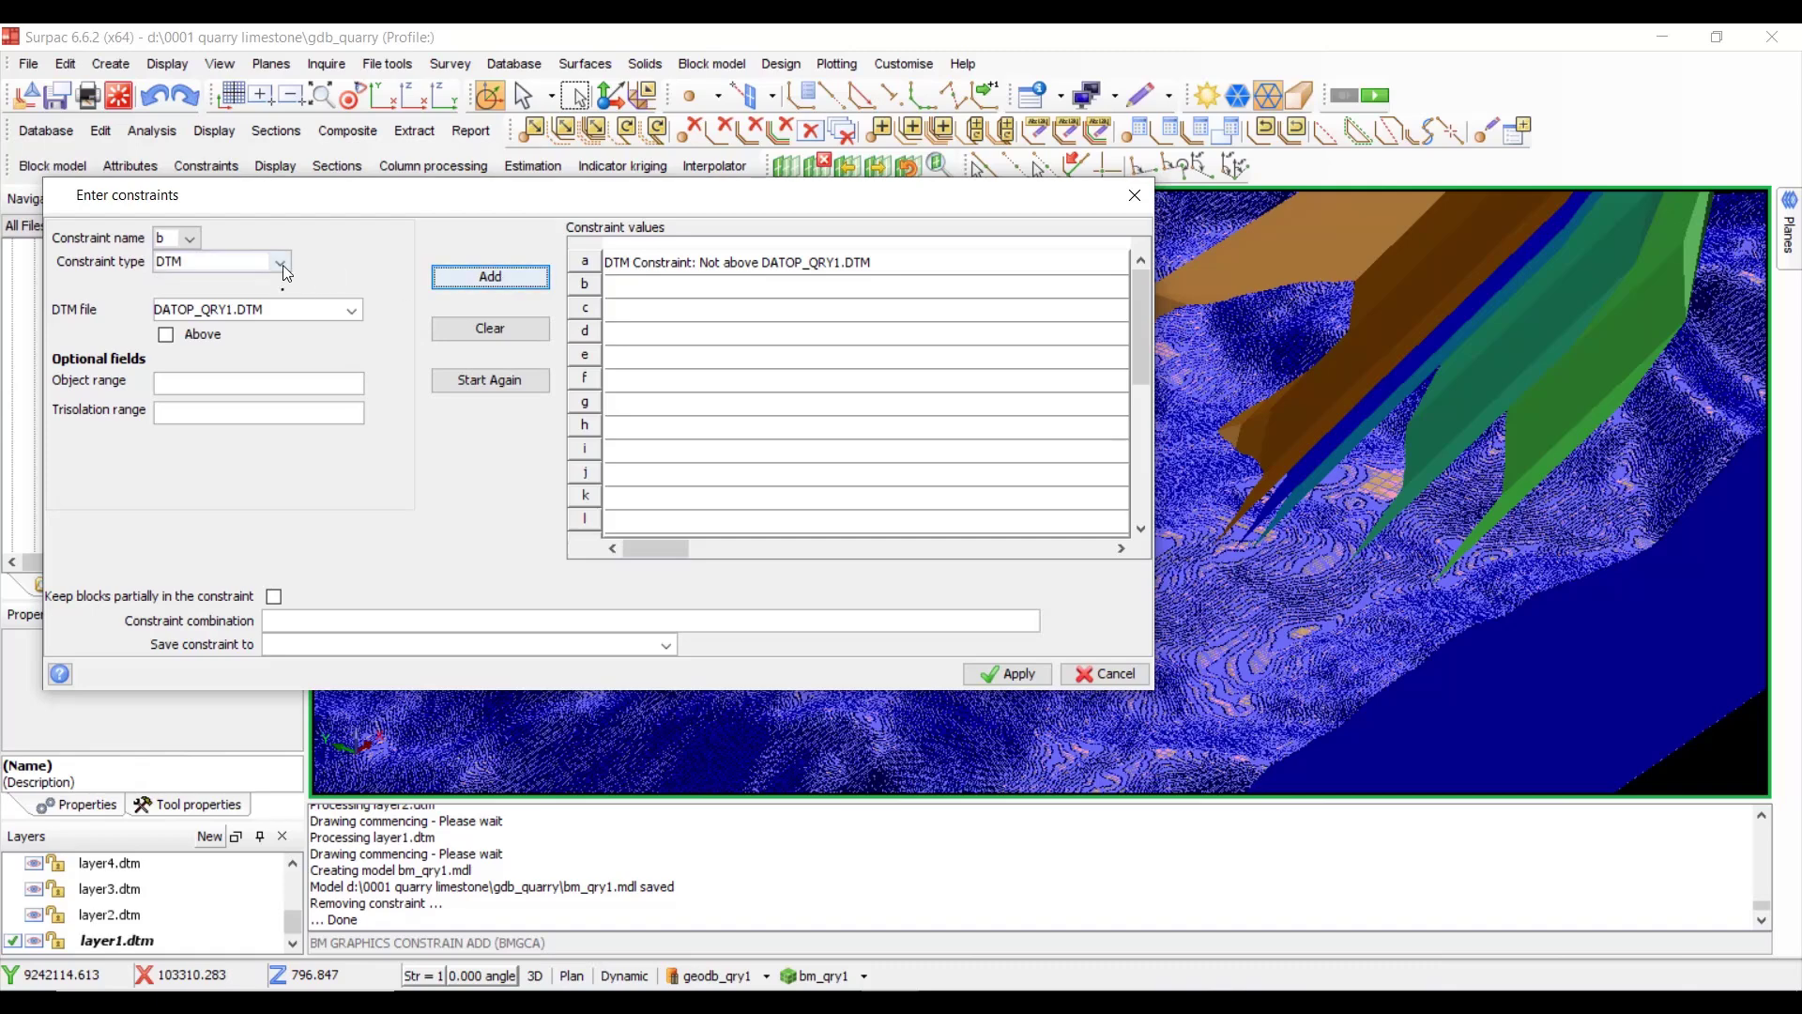
- Add DTM constraints of not above layer1.dtm and above layer2.dtm to isolate the blocks between these two surfaces
left_click(352, 313)
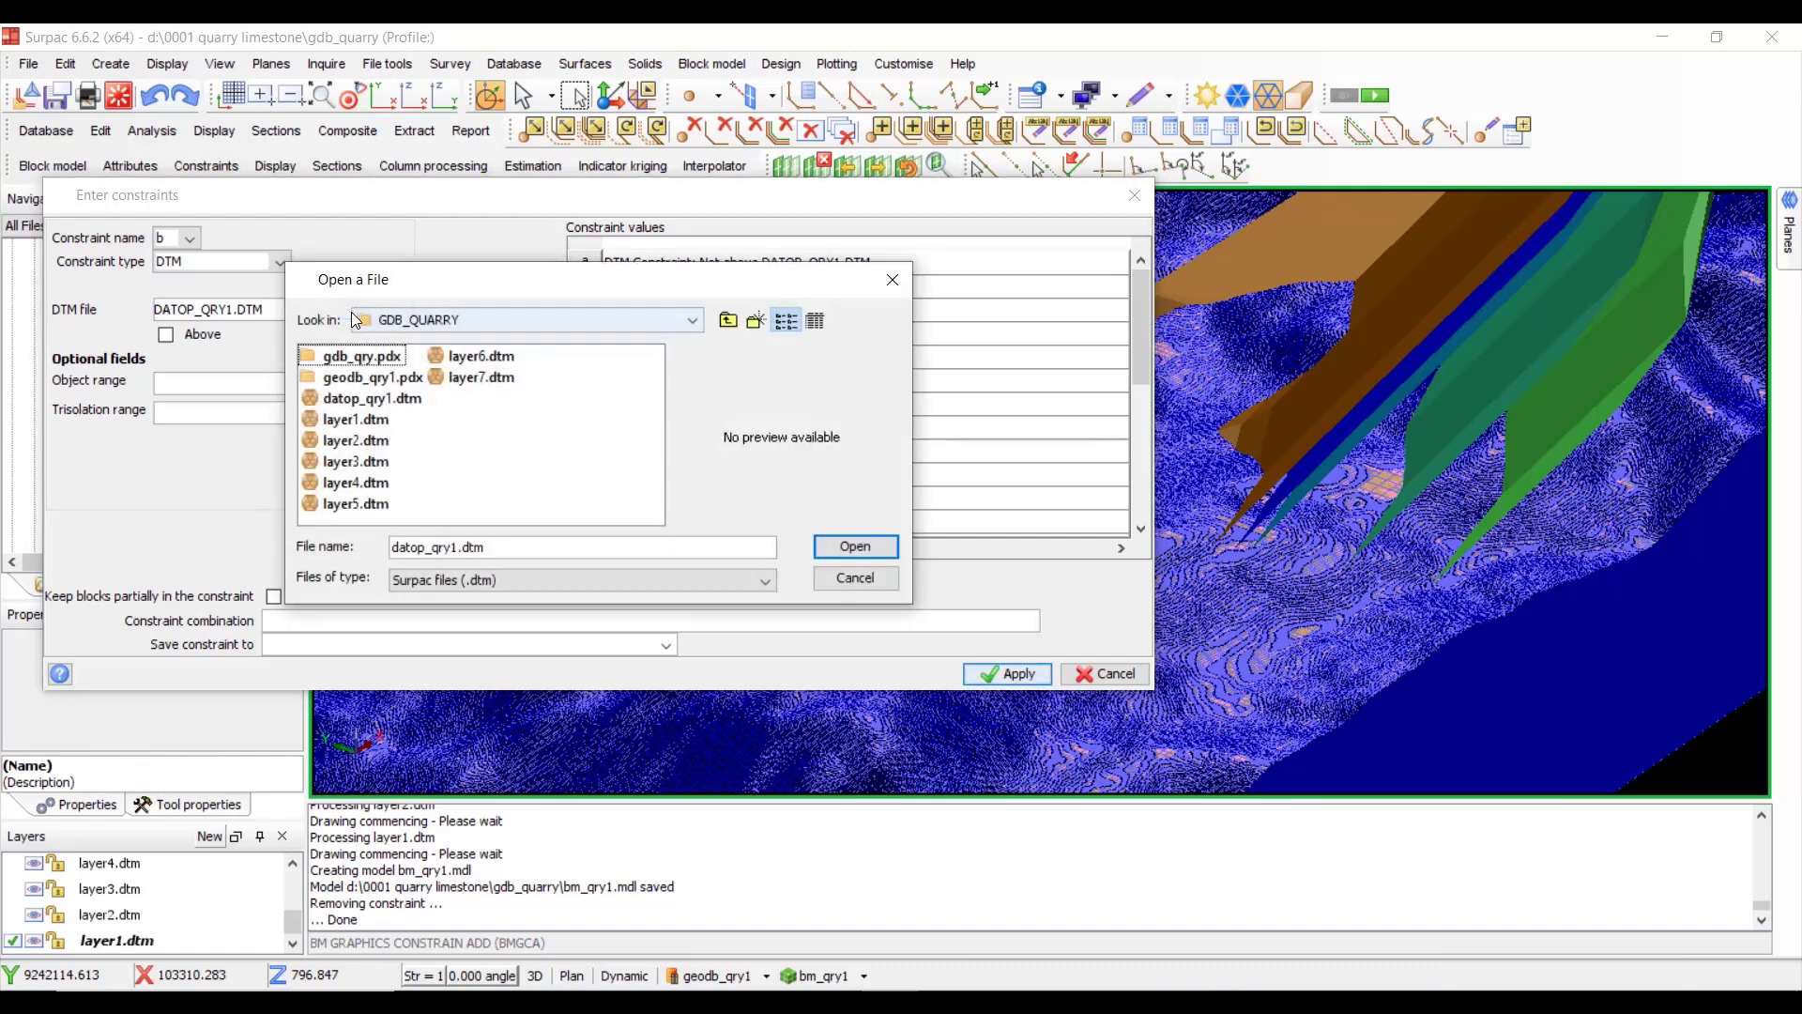
double_click(371, 422)
left_click(514, 278)
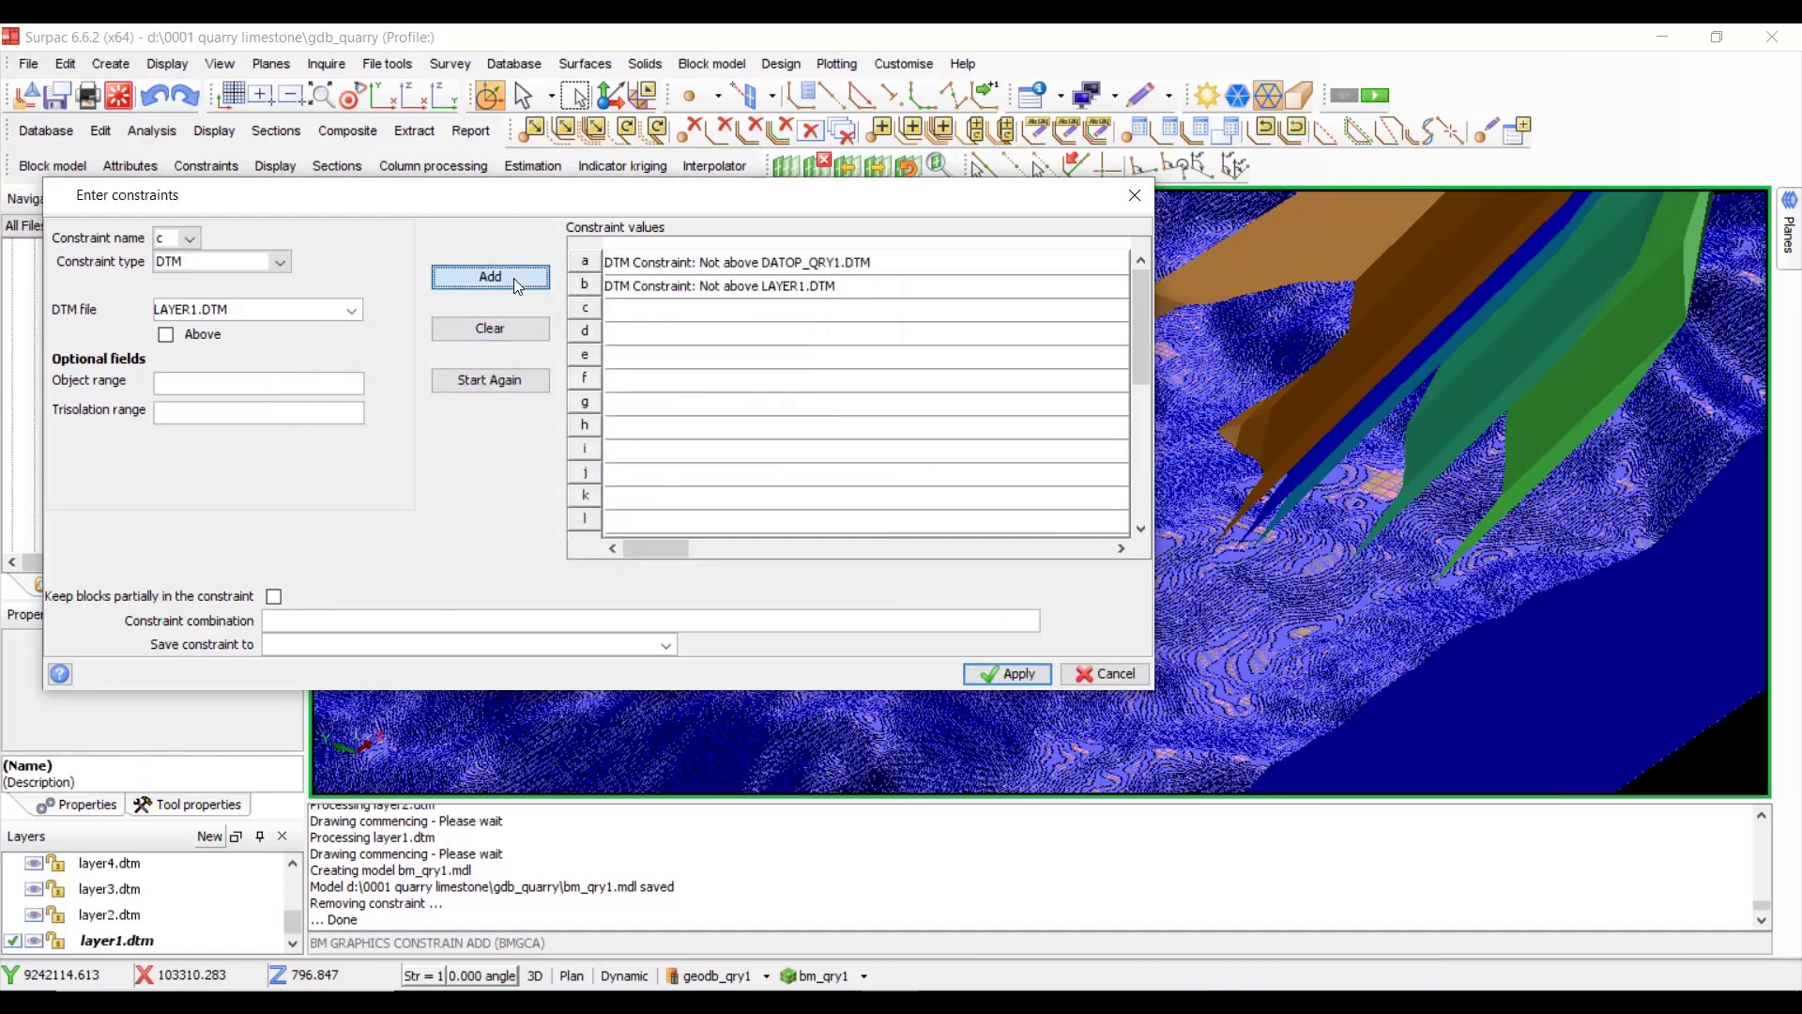
left_click(353, 312)
double_click(360, 445)
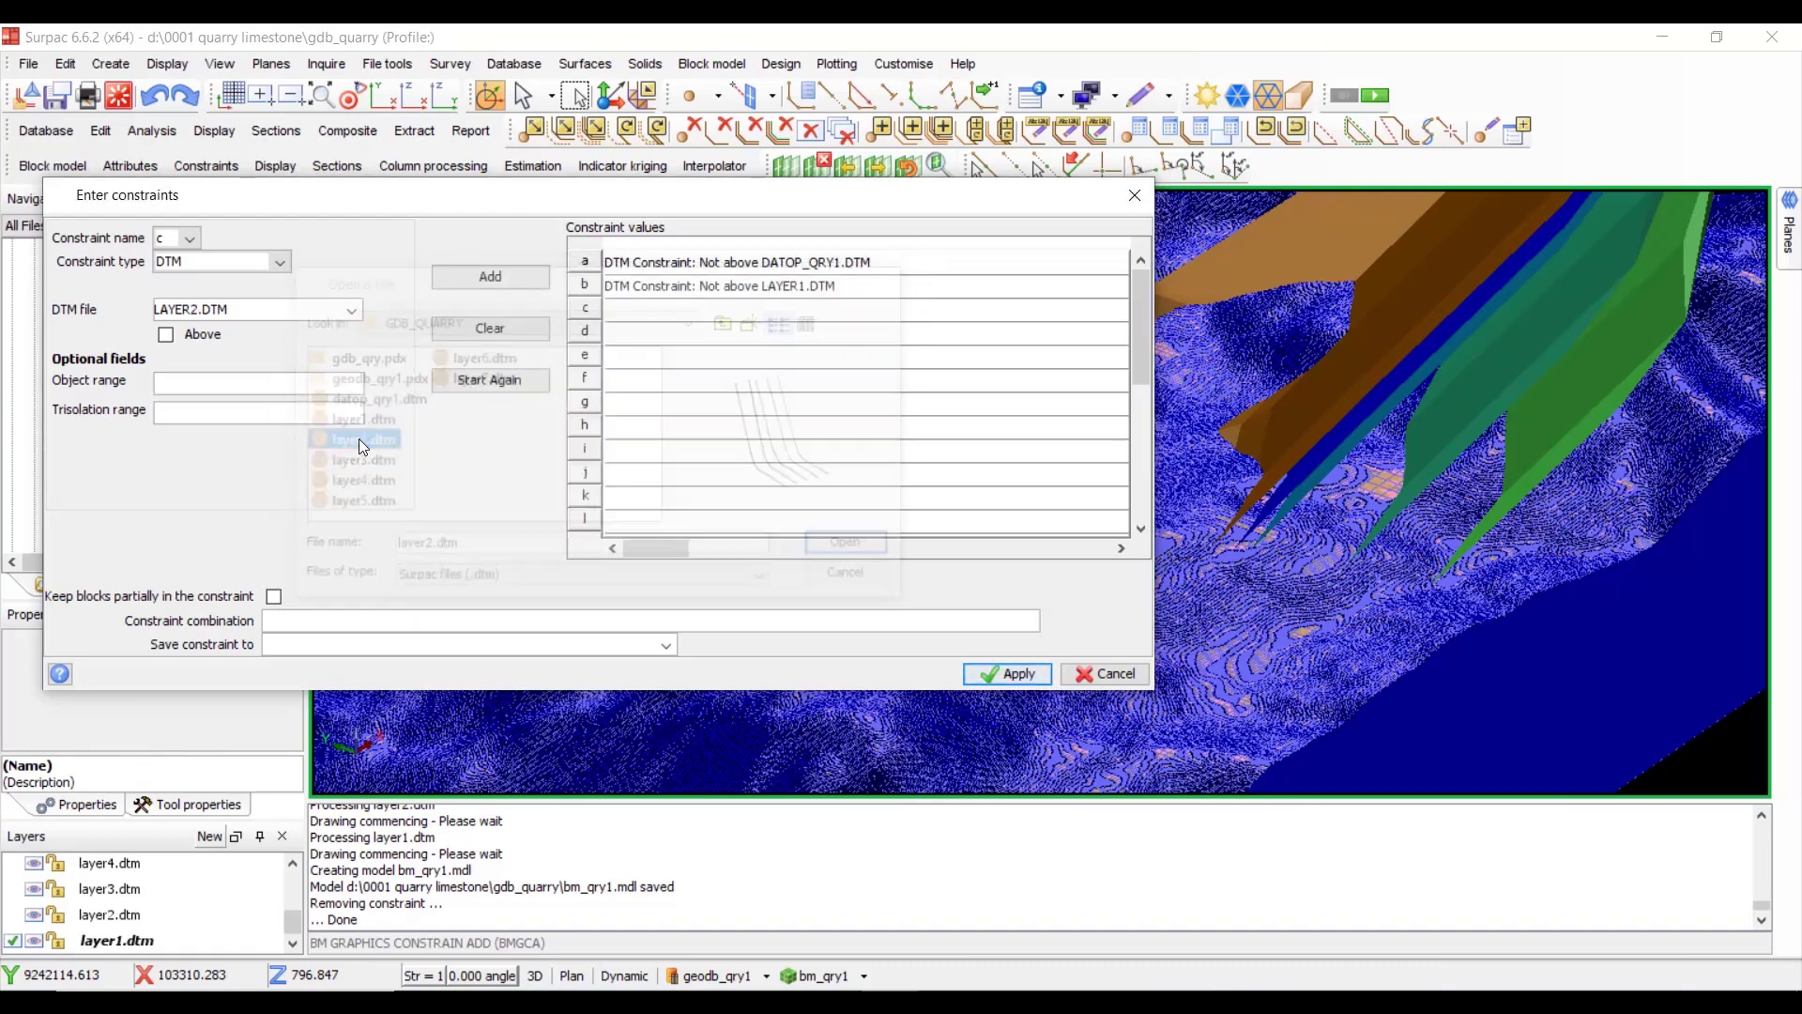
left_click(166, 336)
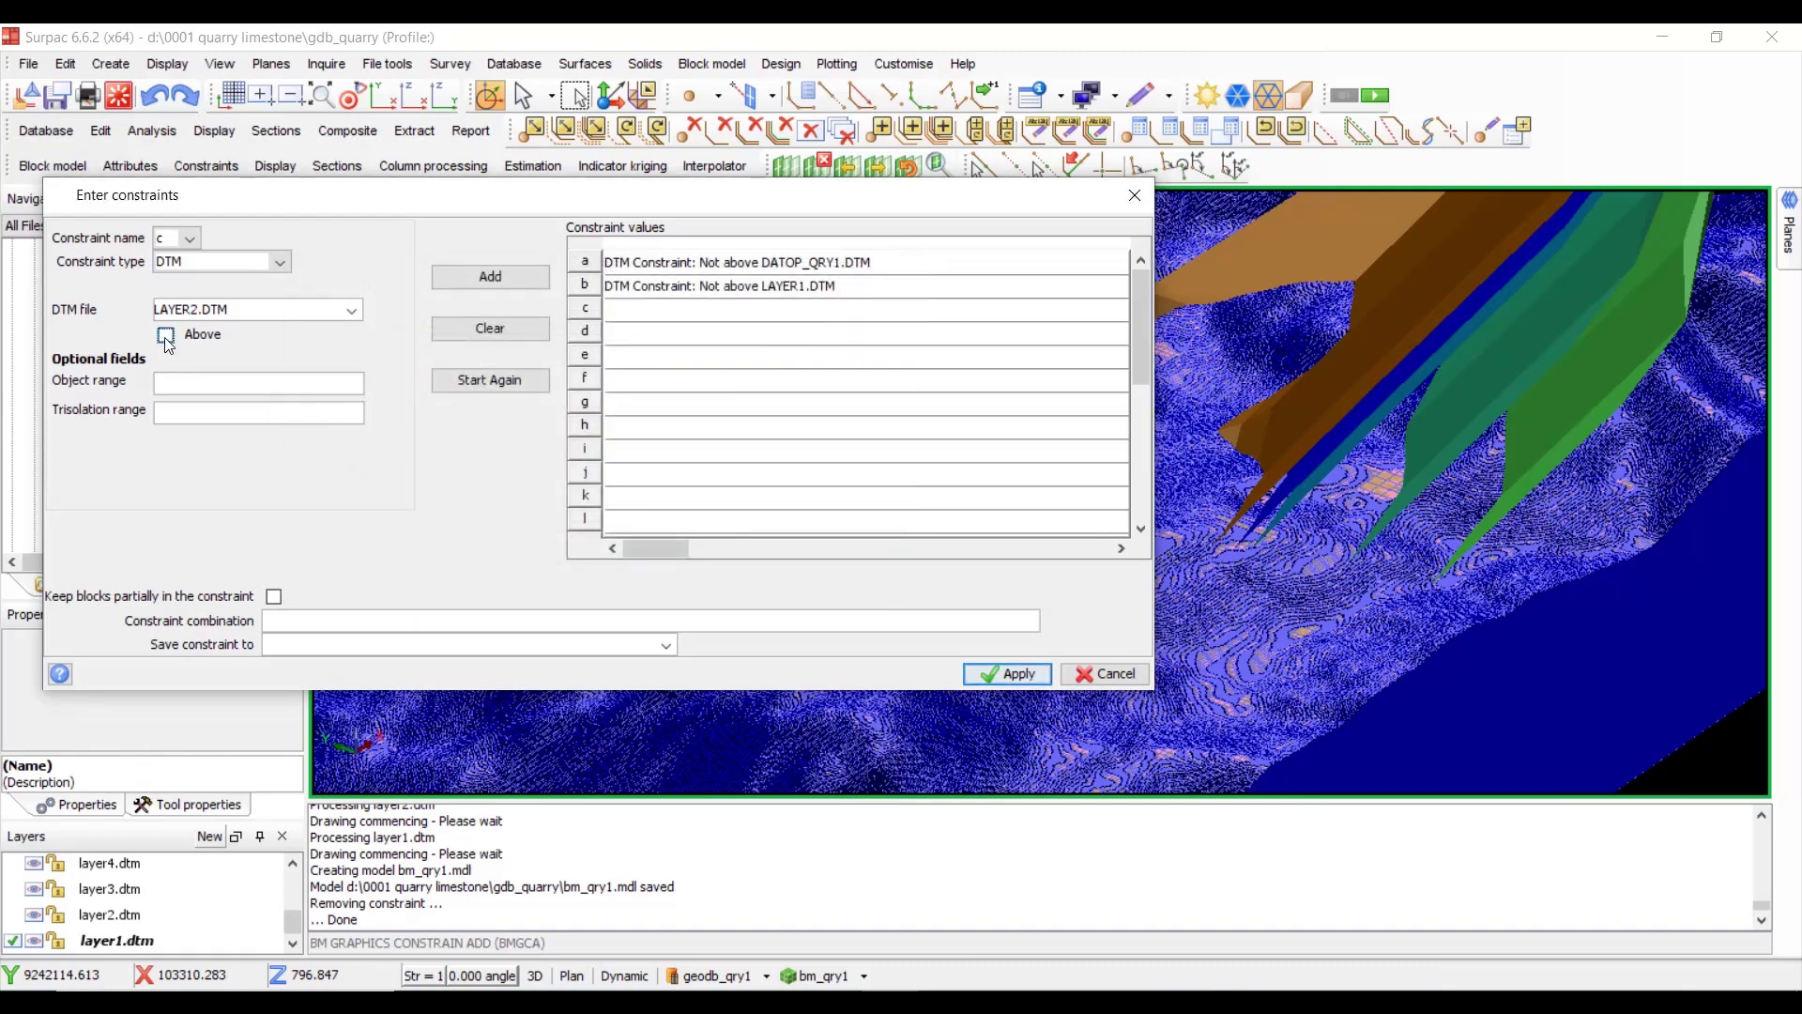
left_click(481, 276)
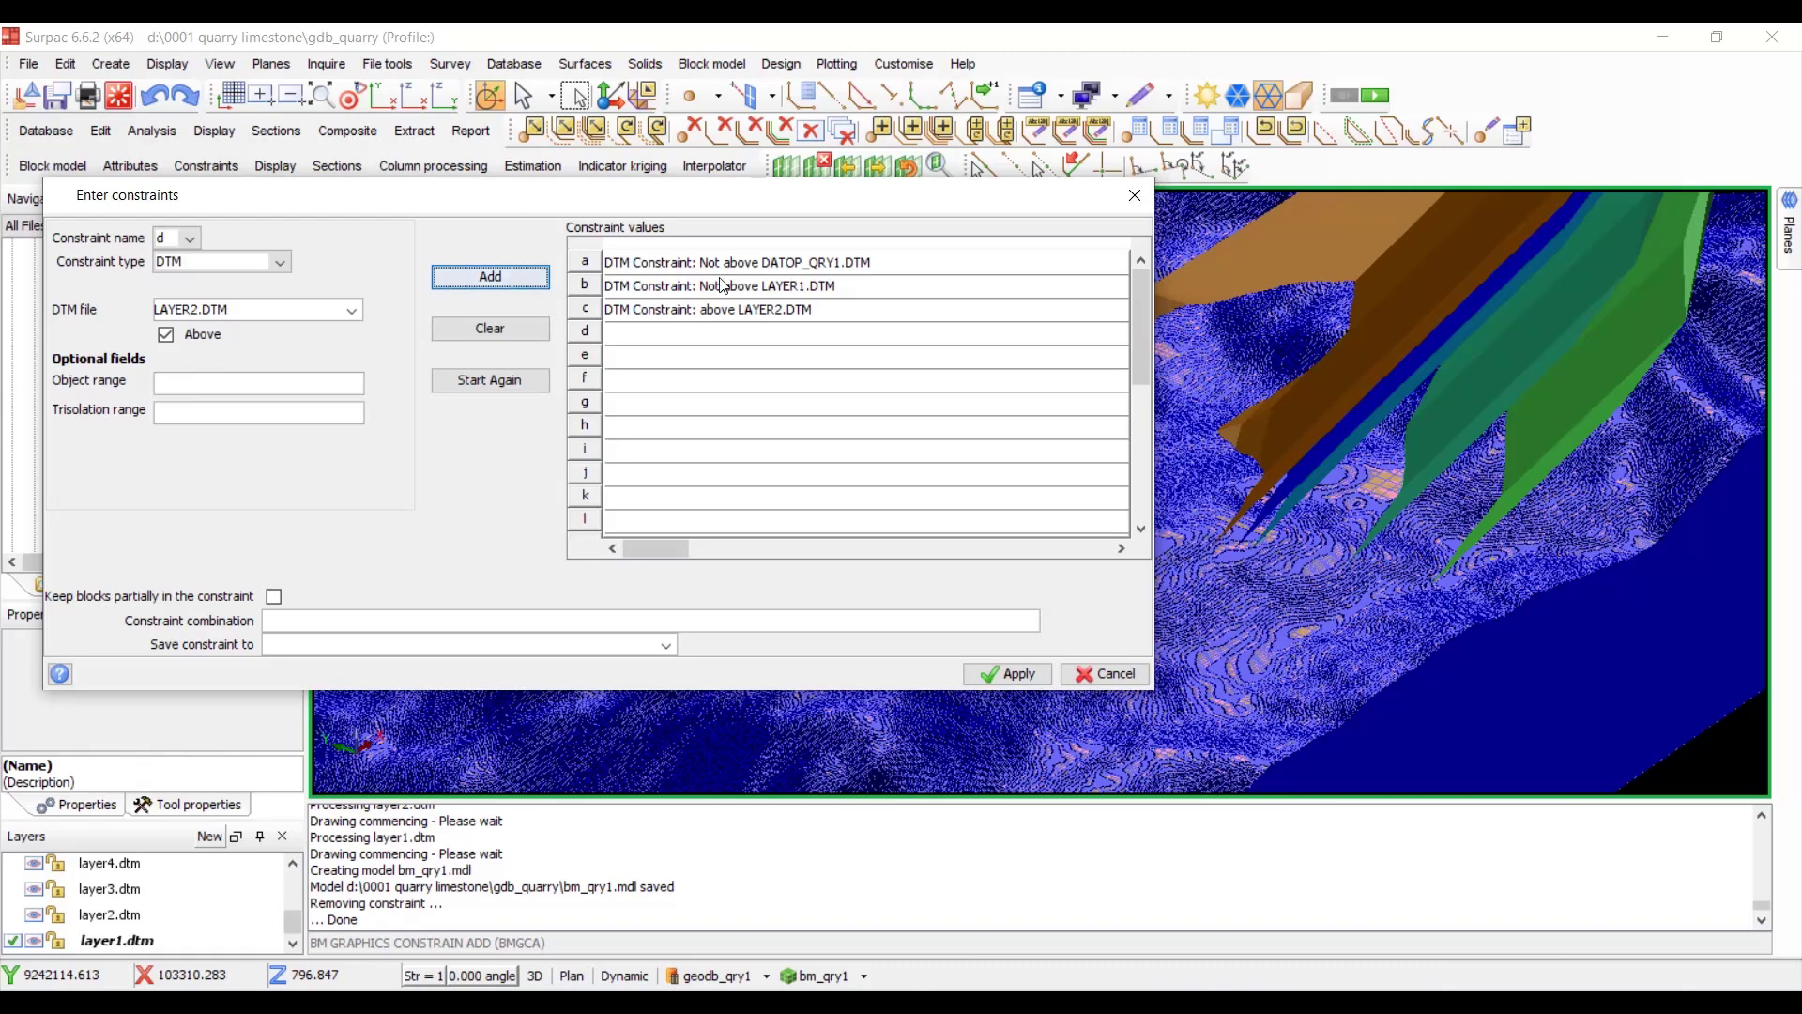
- Save the combined constraint as claystone1, apply it, and inspect the constrained blocks between layer1 and layer2
left_click(584, 644)
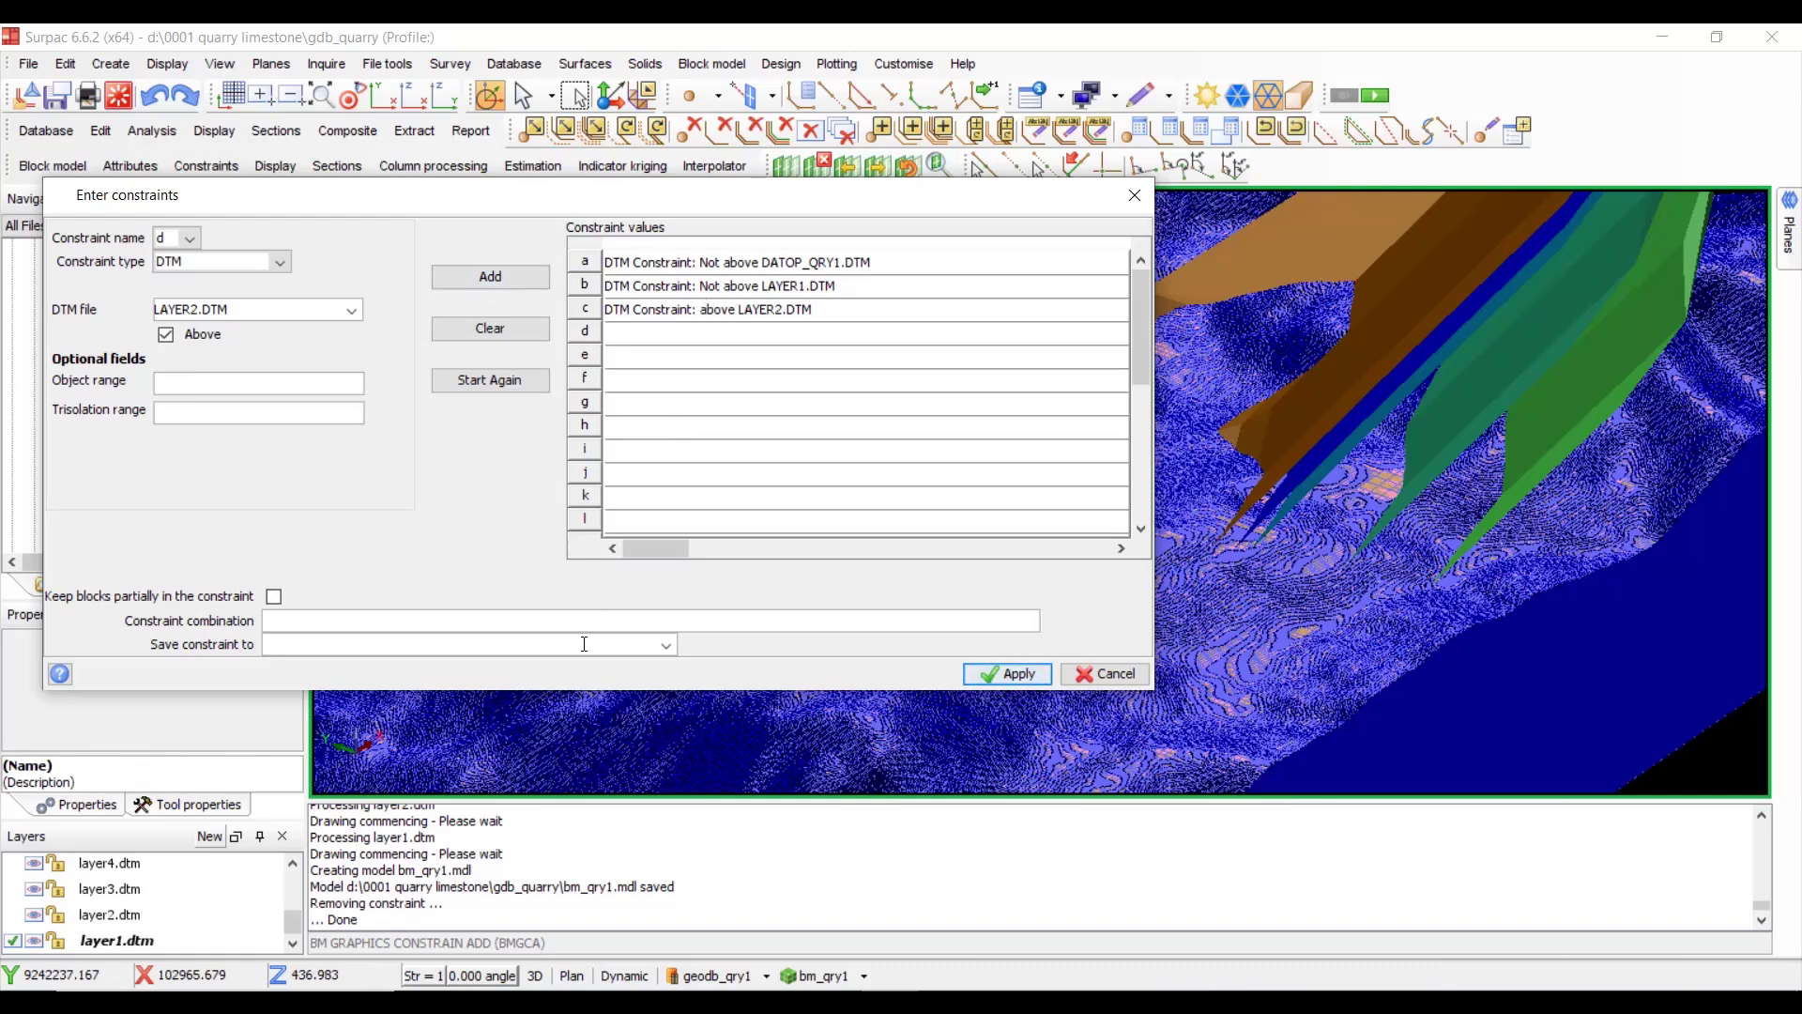
type("claystone1")
left_click(1023, 674)
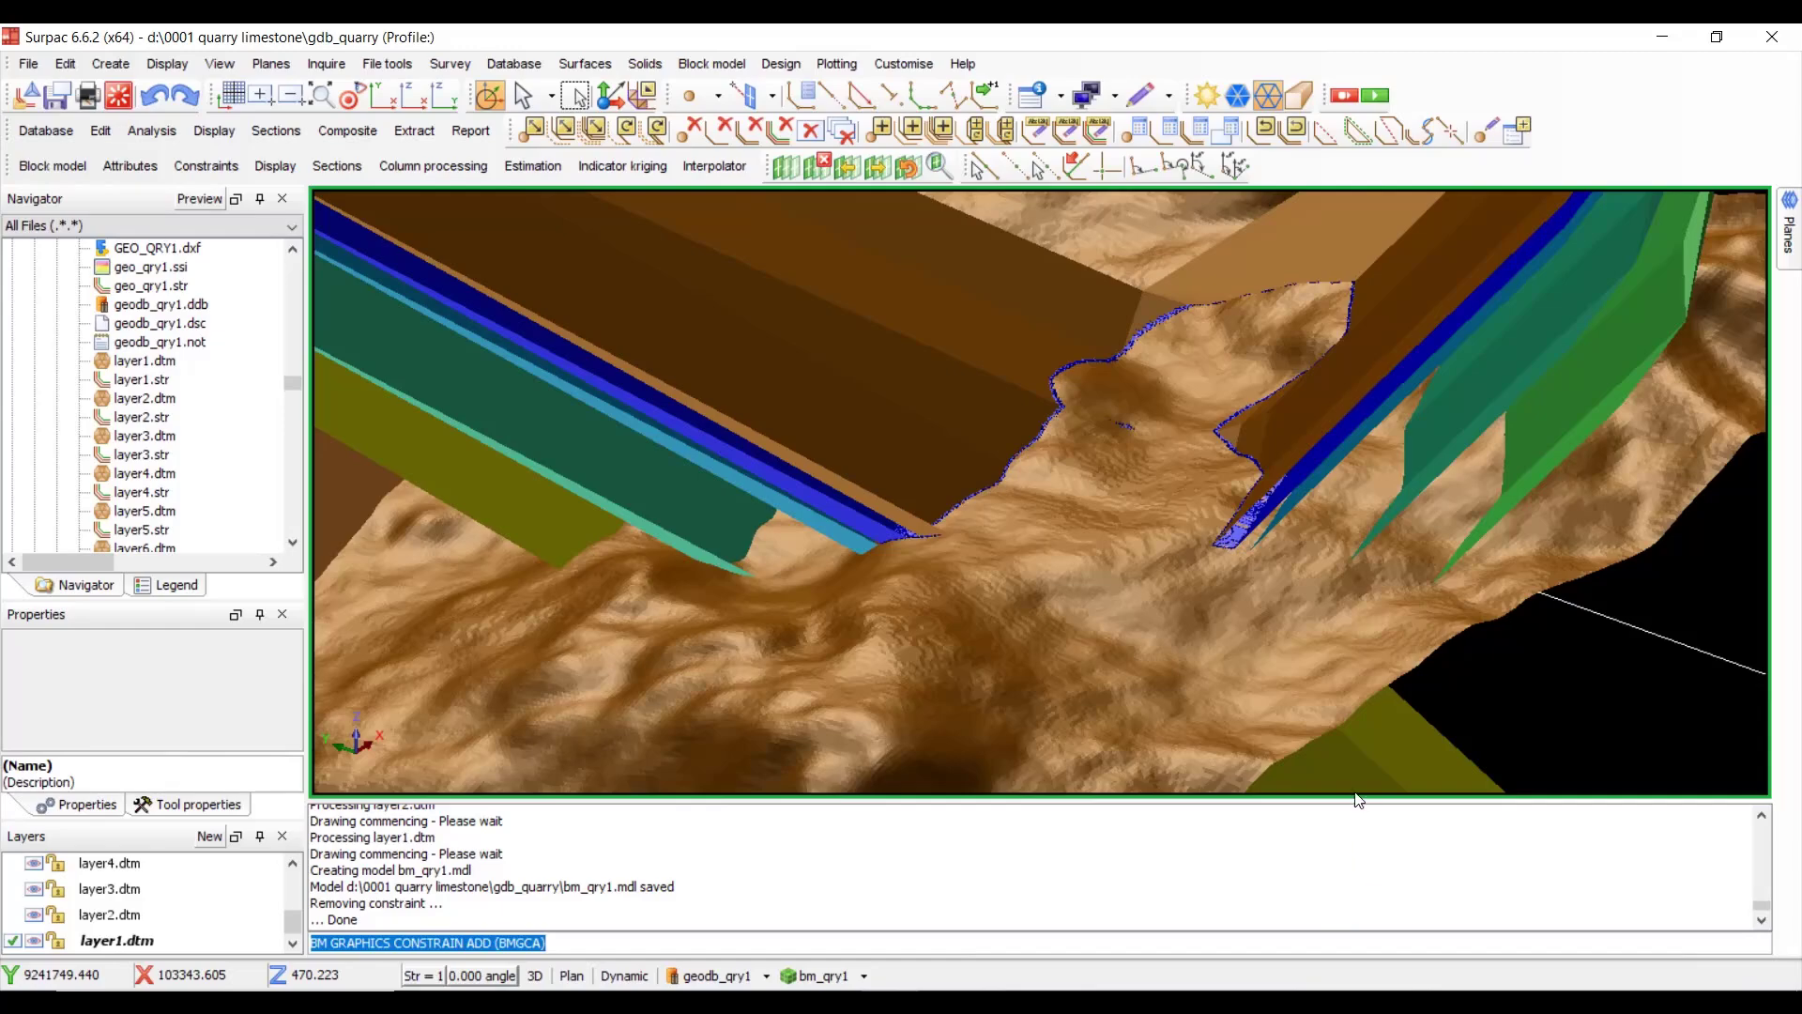
mouse_move(1138, 692)
left_mouse_down()
mouse_move(1188, 658)
mouse_move(1160, 664)
left_mouse_up()
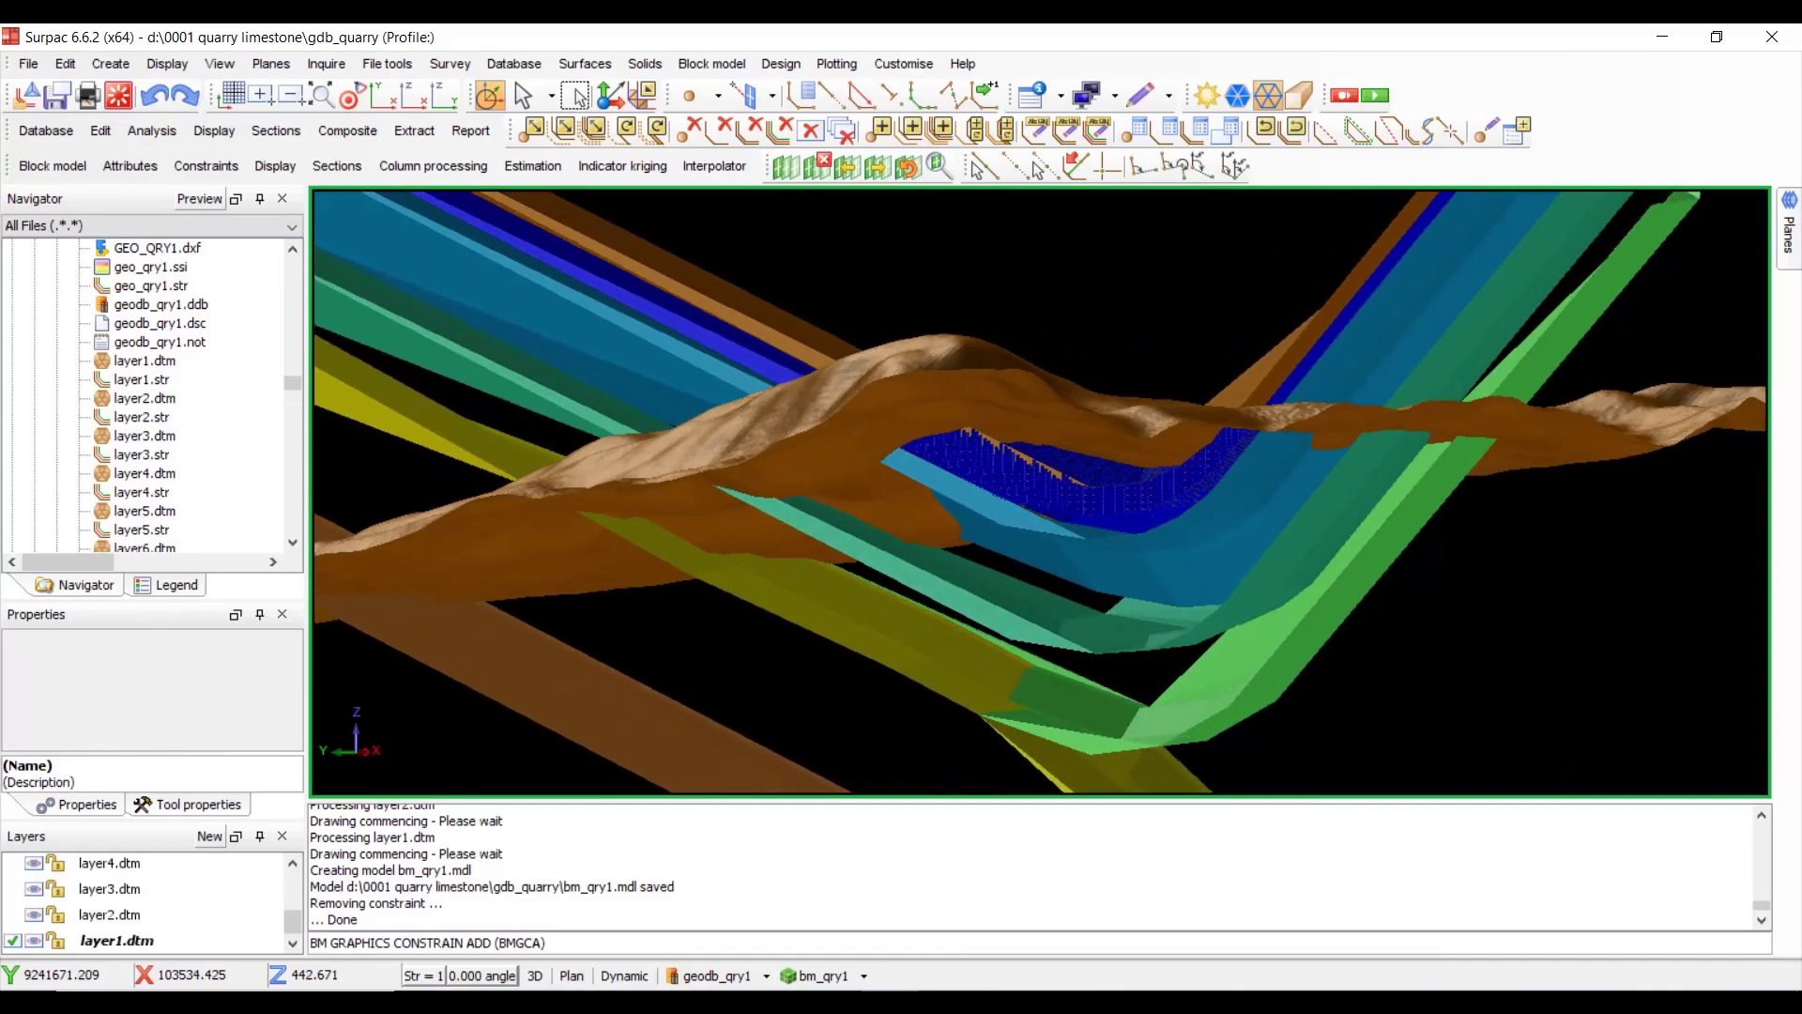
scroll(1115, 498, "up", 5)
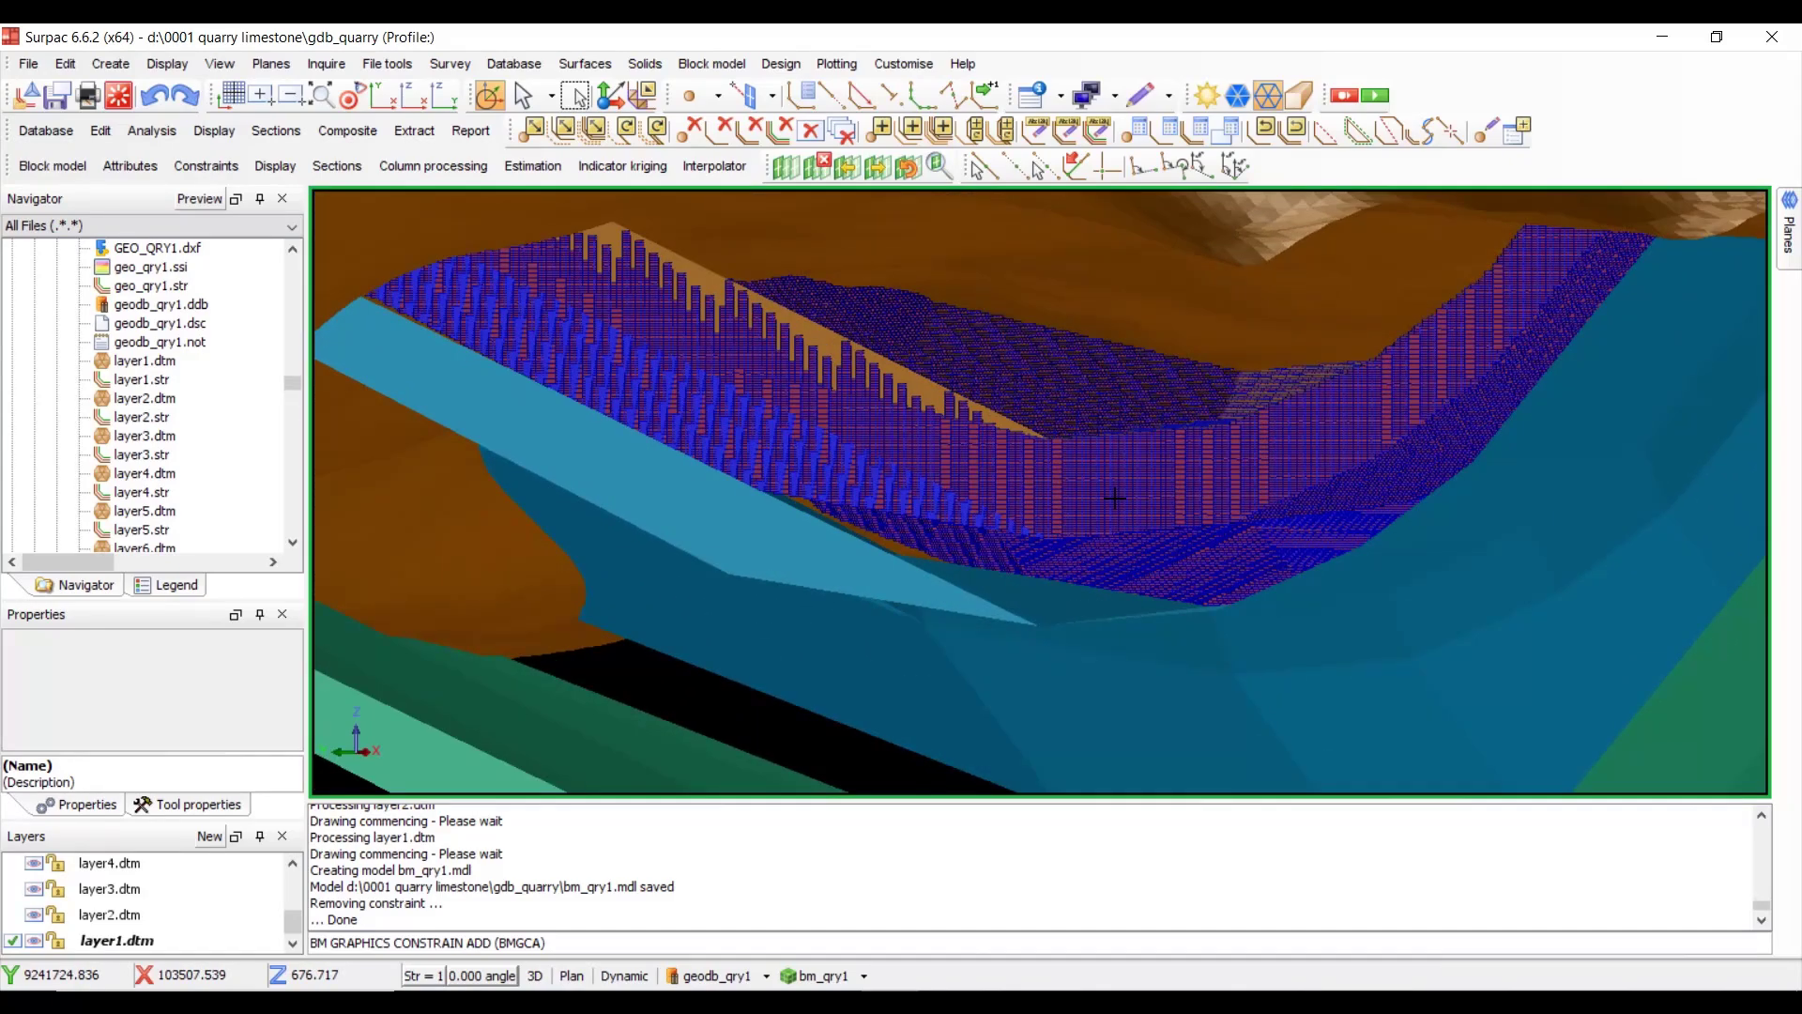
scroll(1116, 499, "down", 5)
left_click_drag(1115, 499, 610, 268)
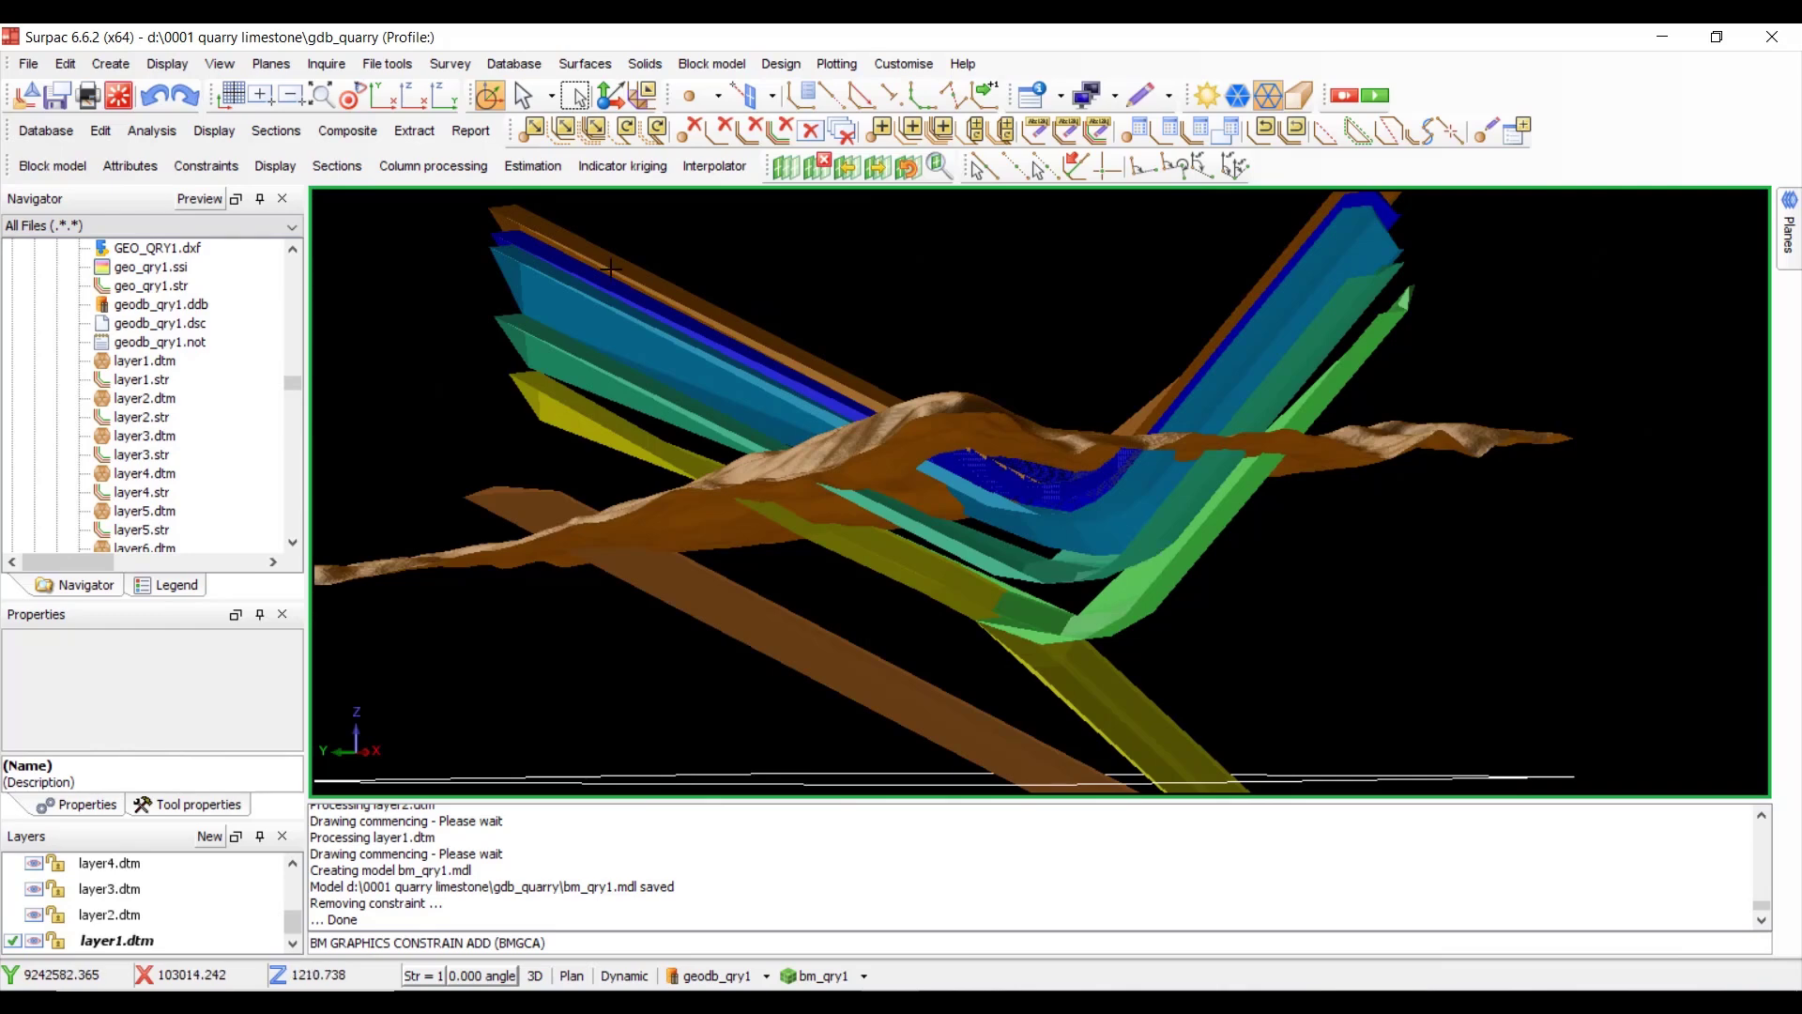
- Remove the claystone1 graphical constraint and start another one with a DTM constraint of not above datop_qry1.dtm
left_click(275, 165)
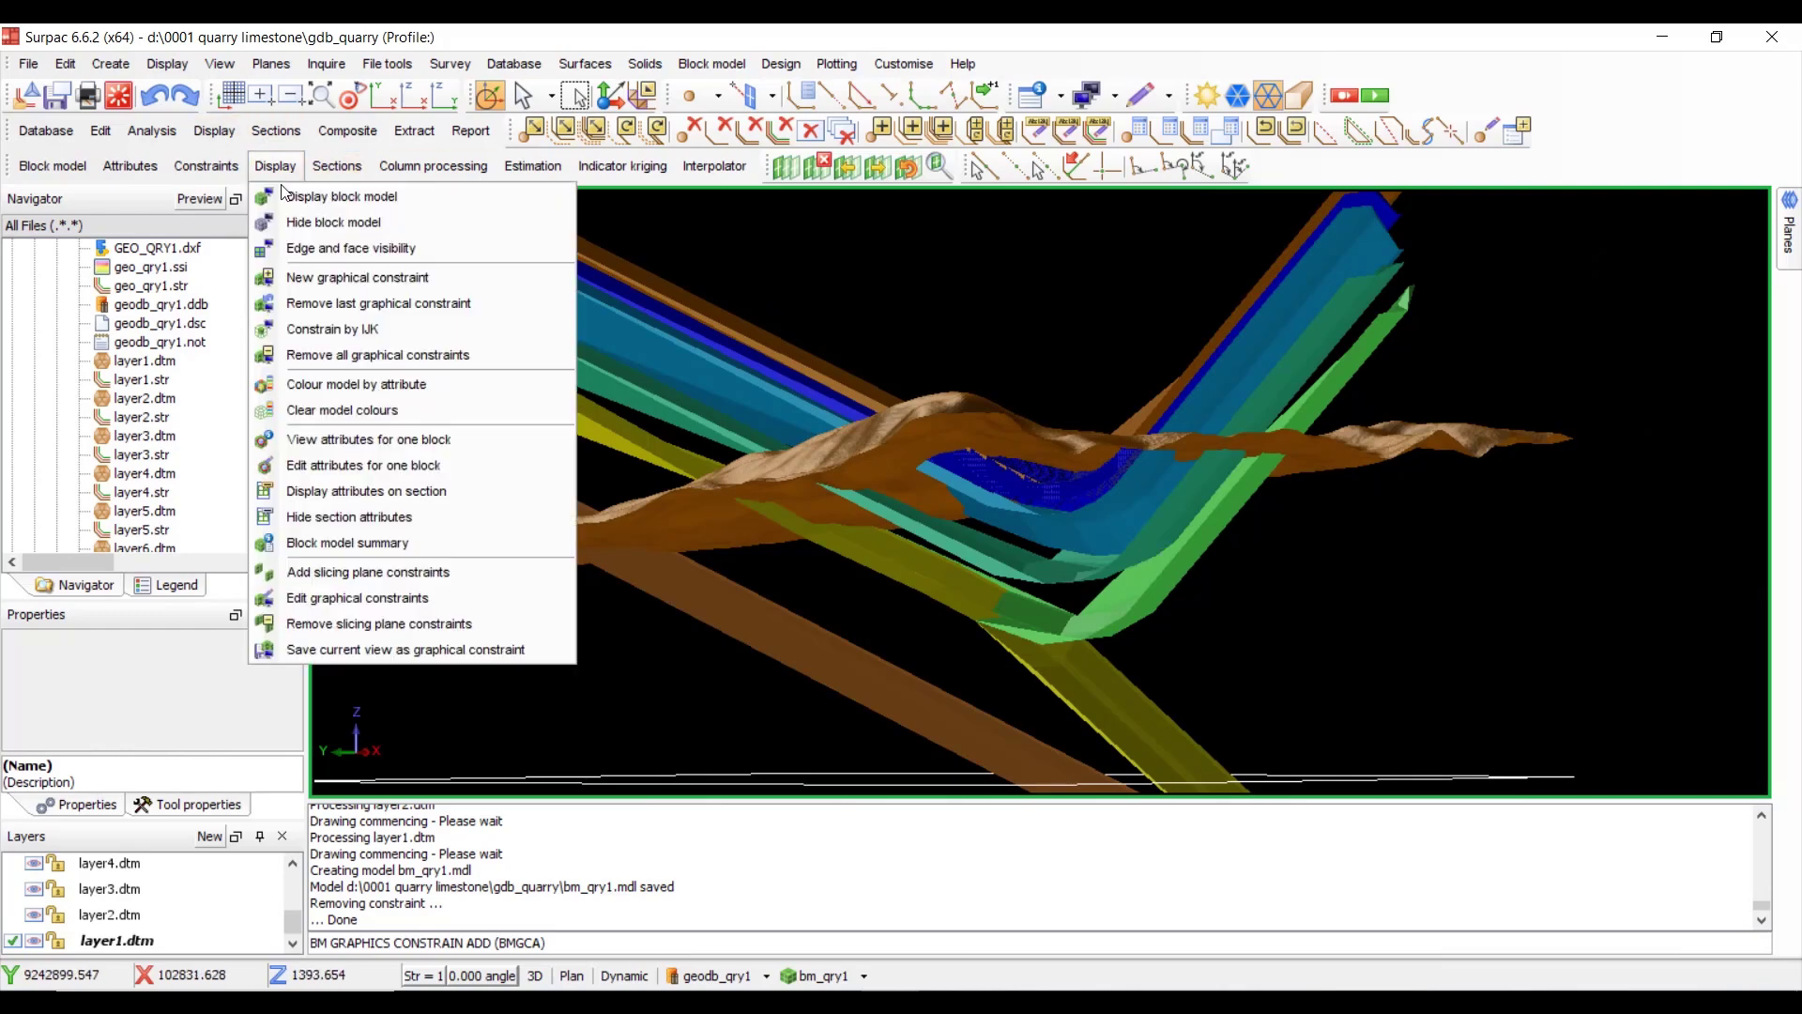
left_click(380, 303)
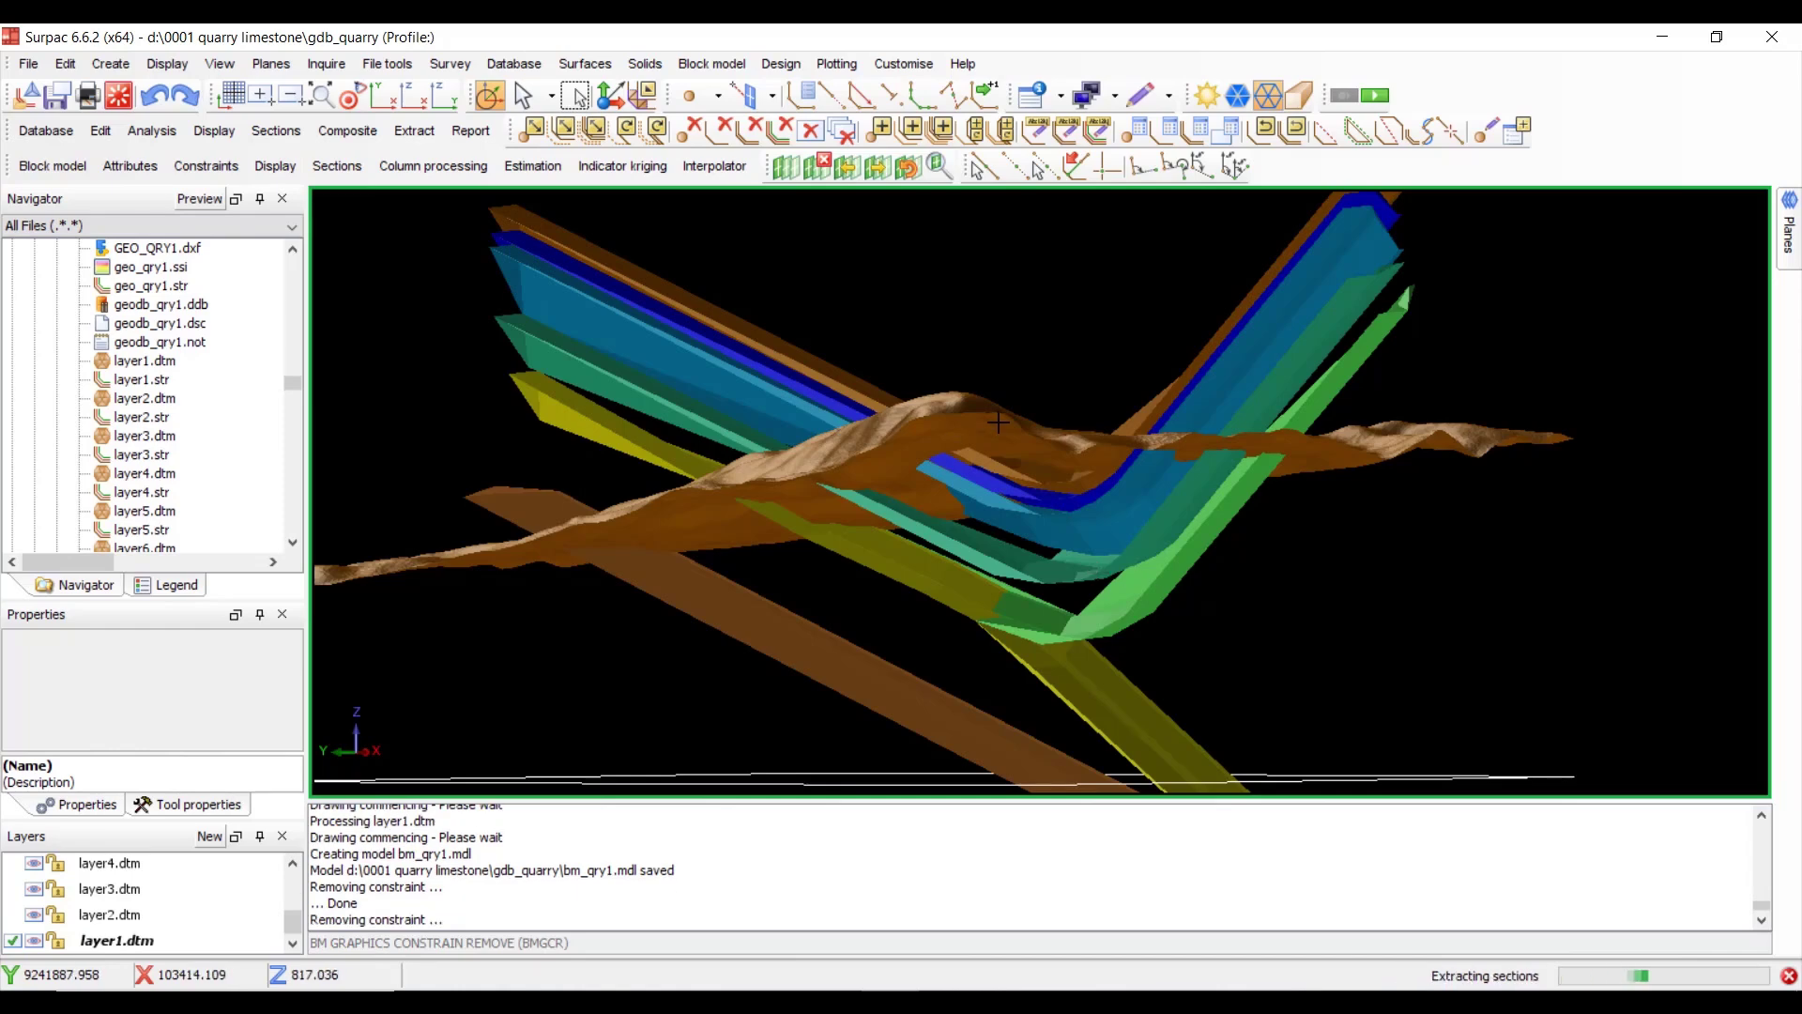
left_click_drag(1068, 535, 901, 478)
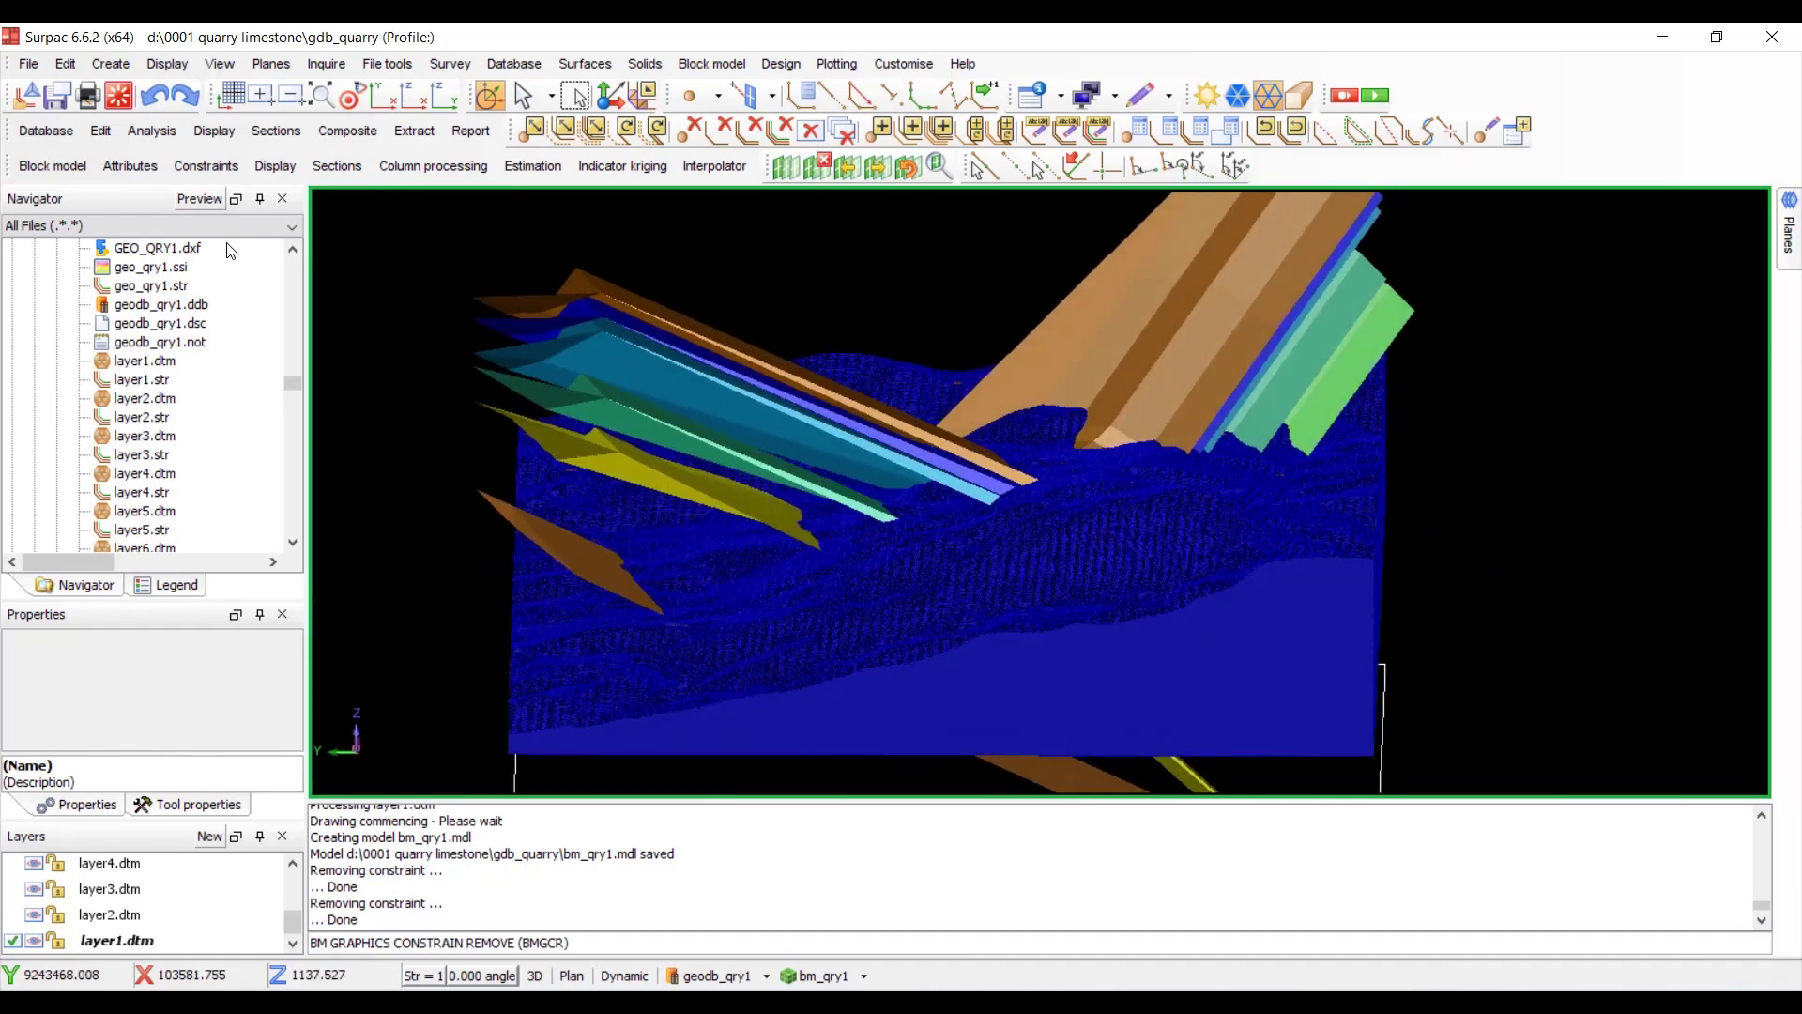
left_click(287, 166)
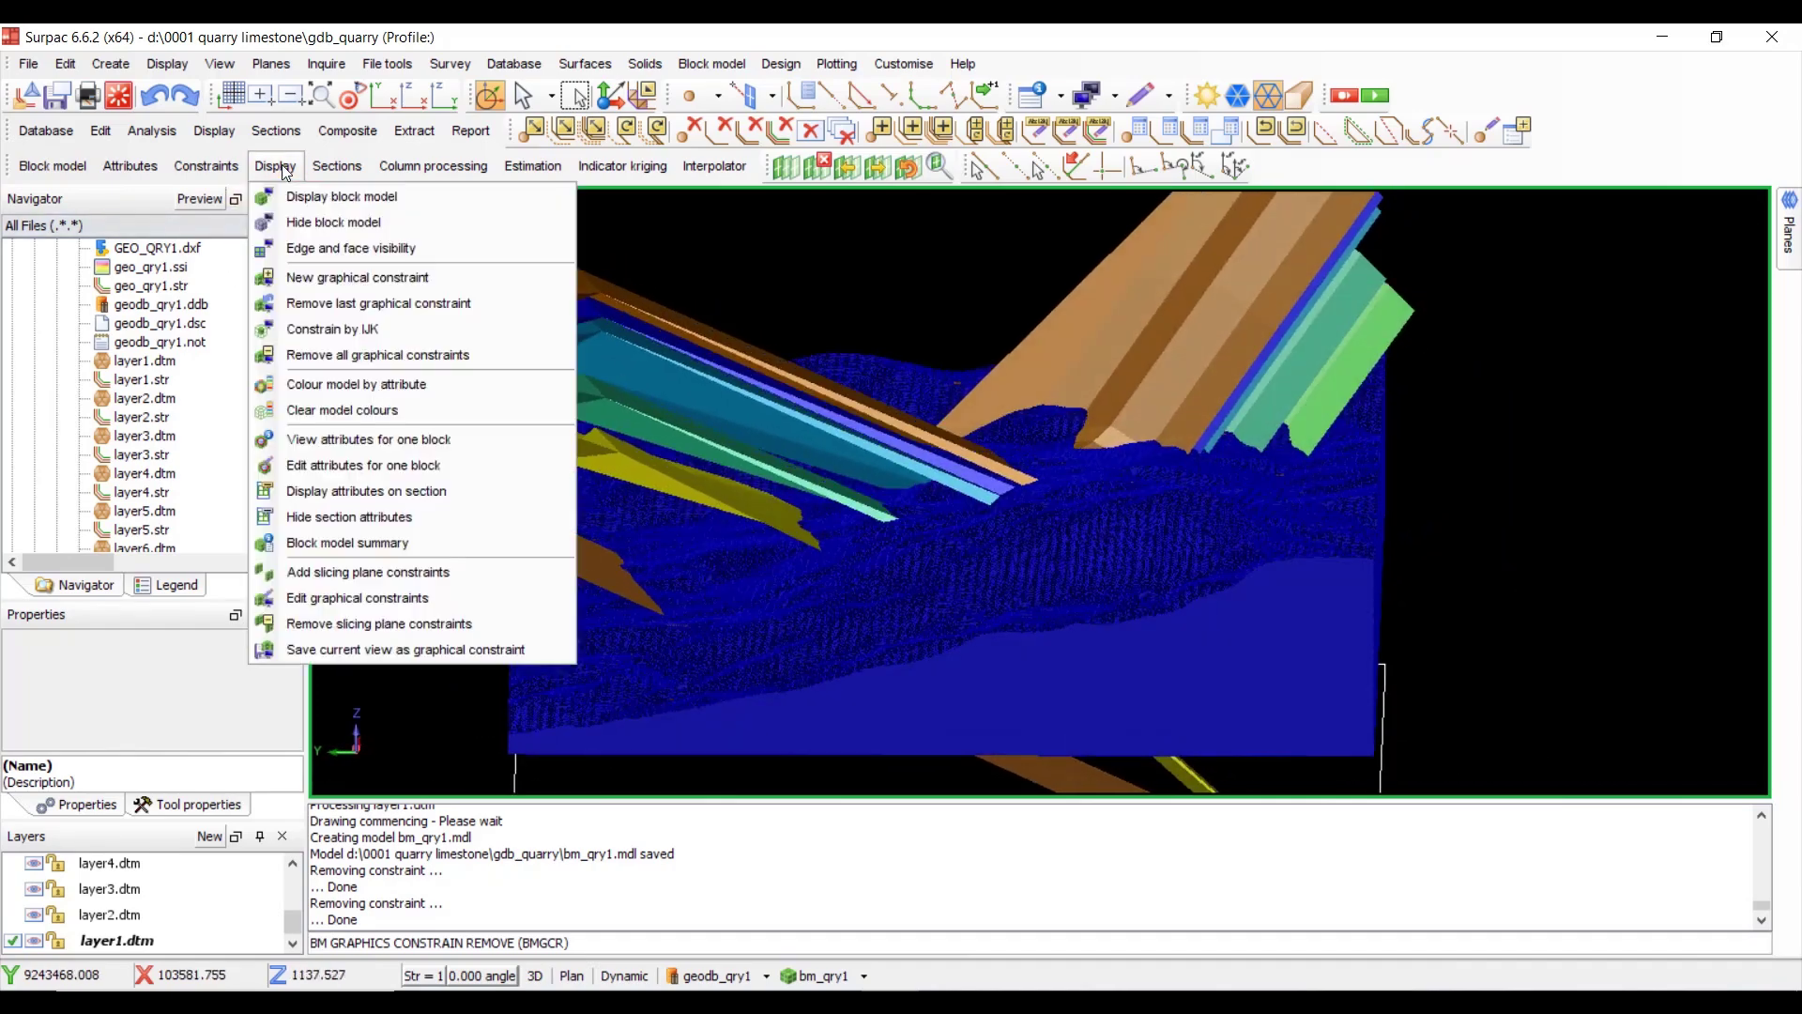
left_click(387, 275)
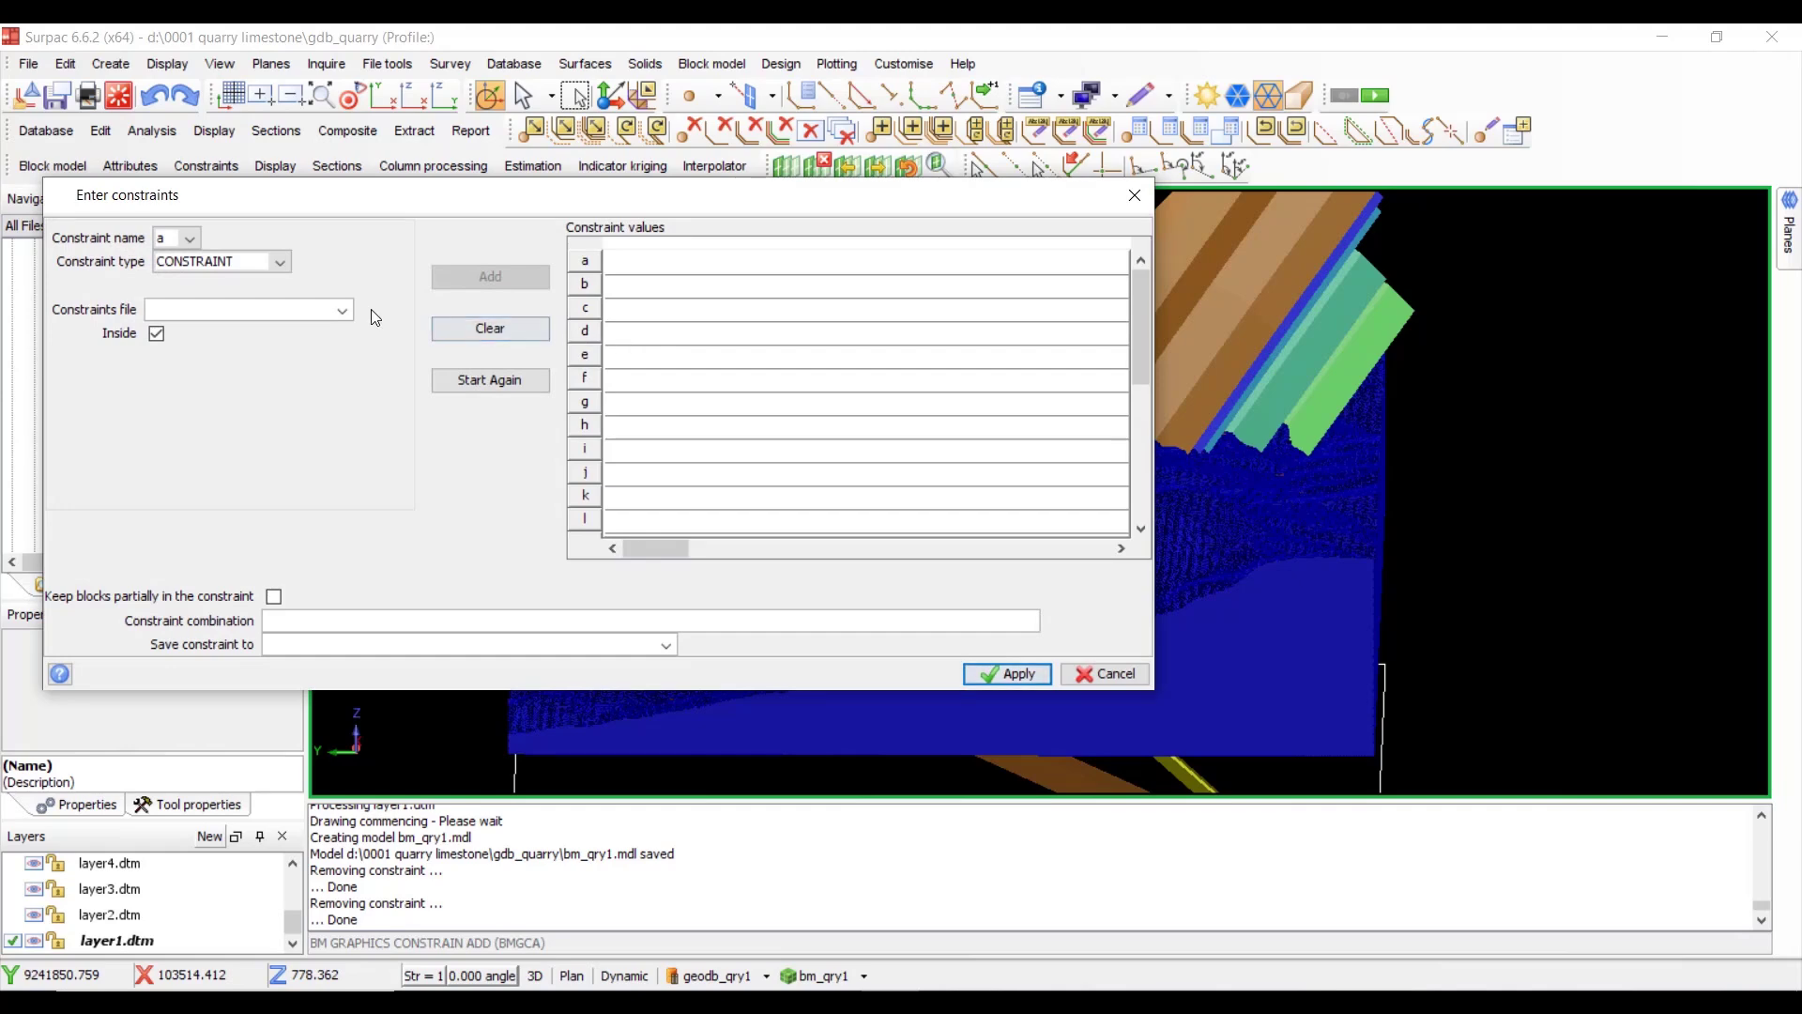
left_click(272, 262)
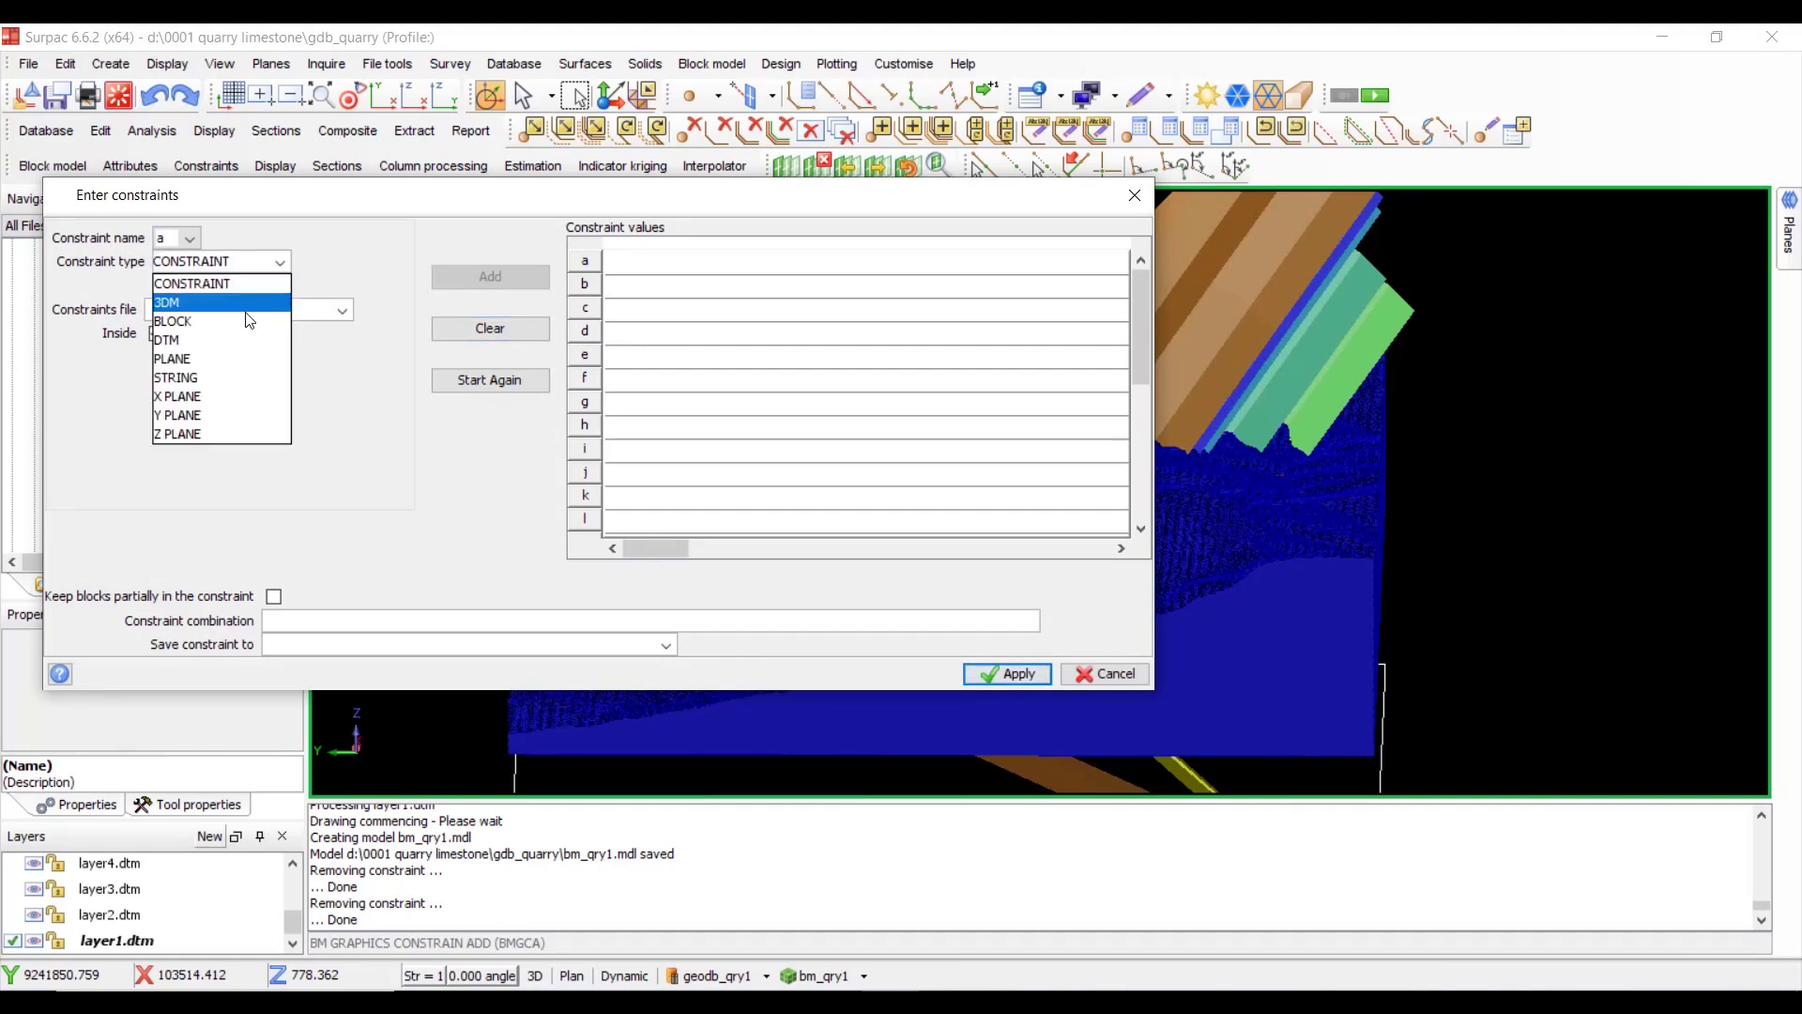
left_click(200, 340)
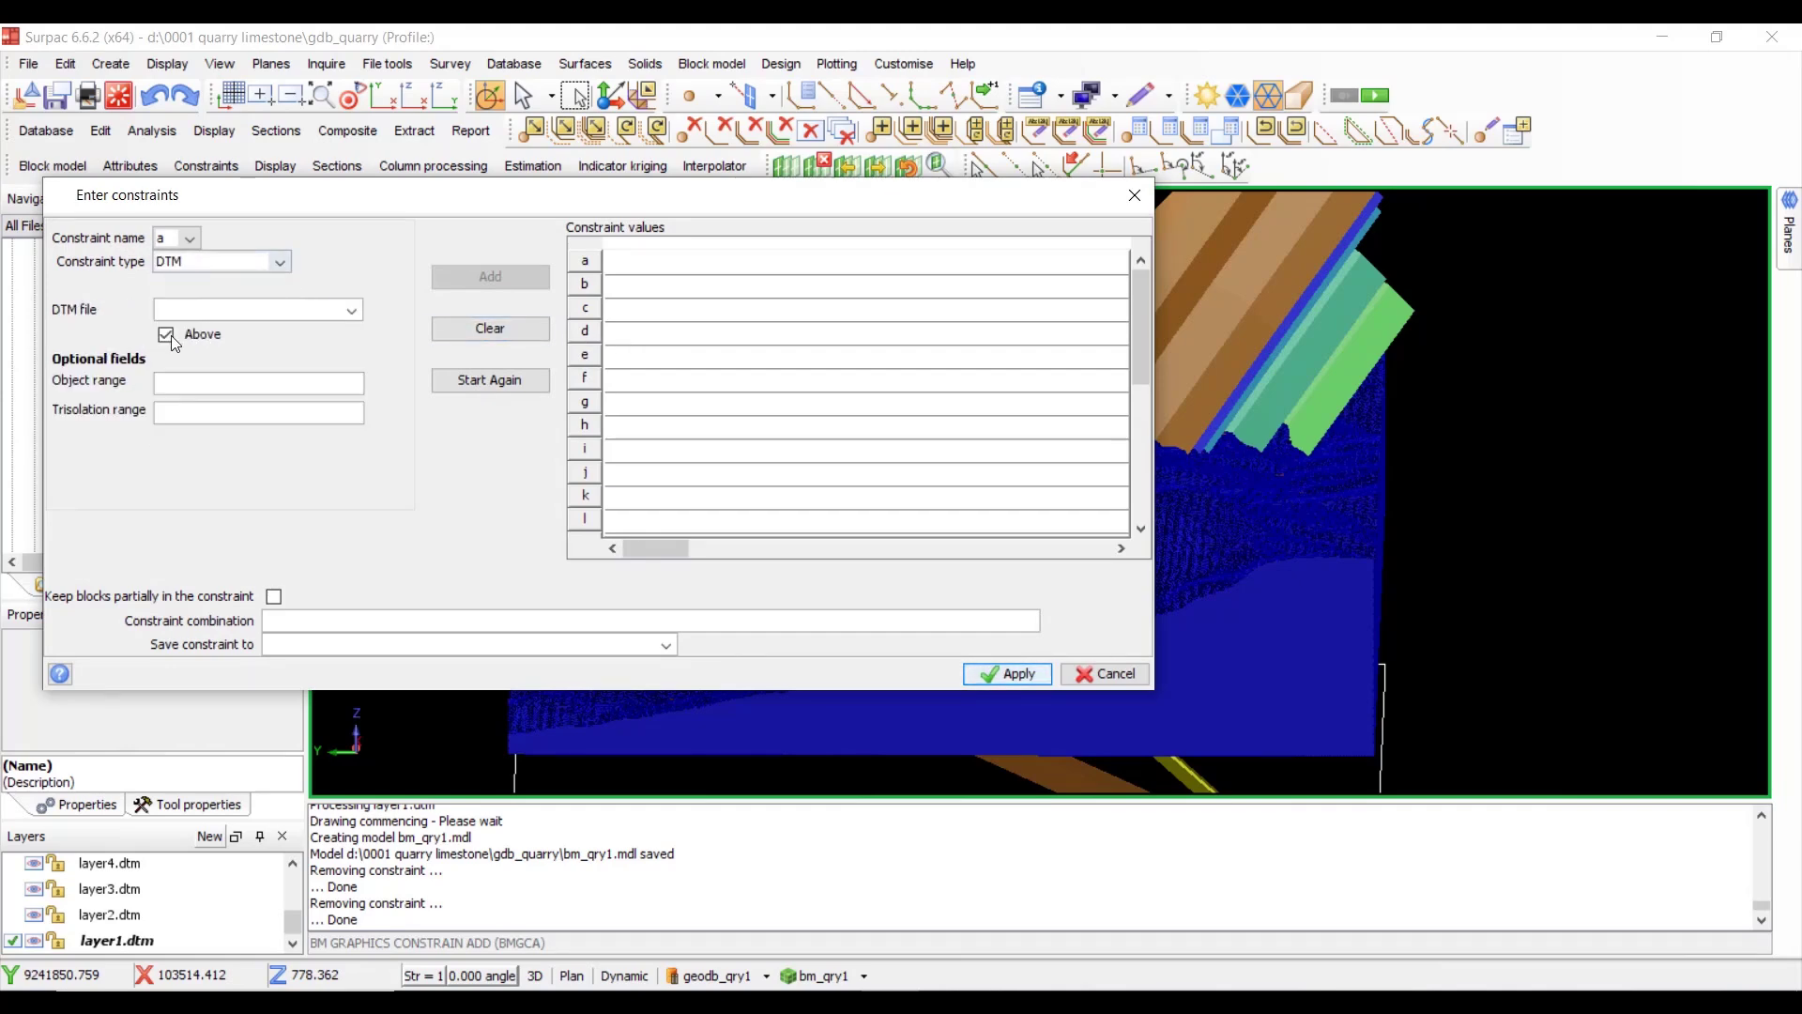
left_click(351, 310)
left_click(383, 400)
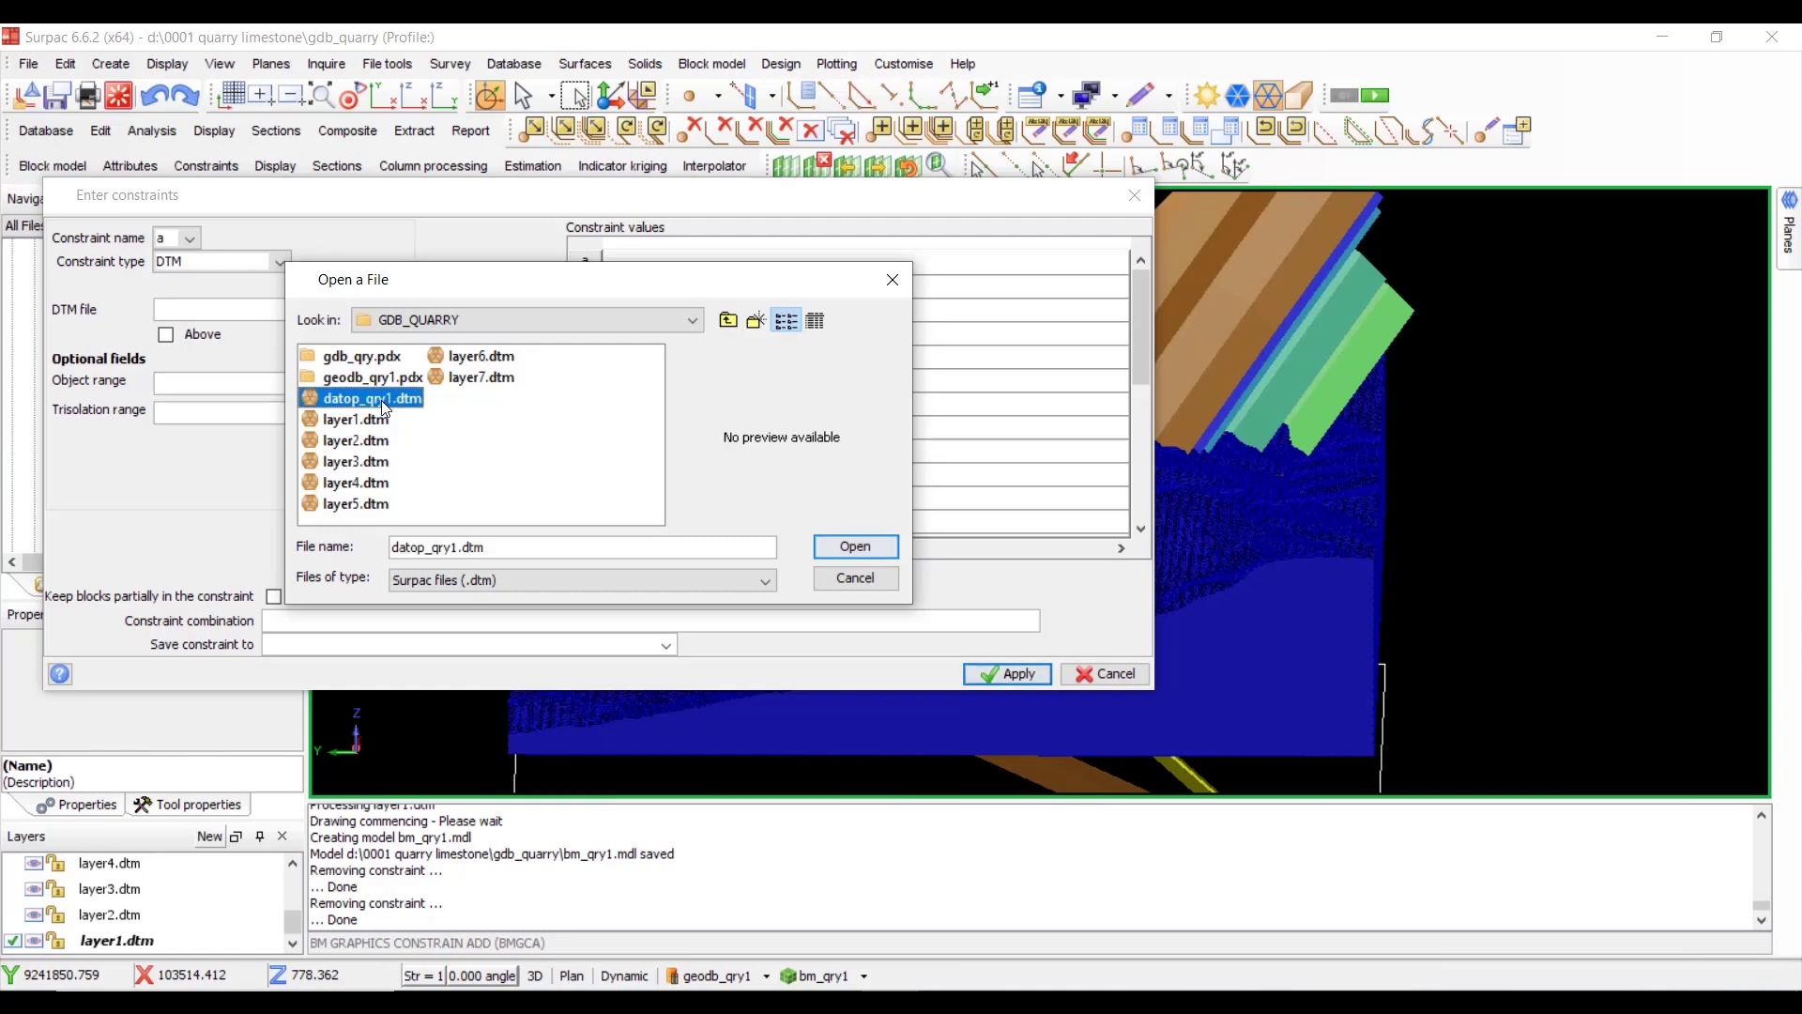
double_click(383, 406)
left_click(490, 276)
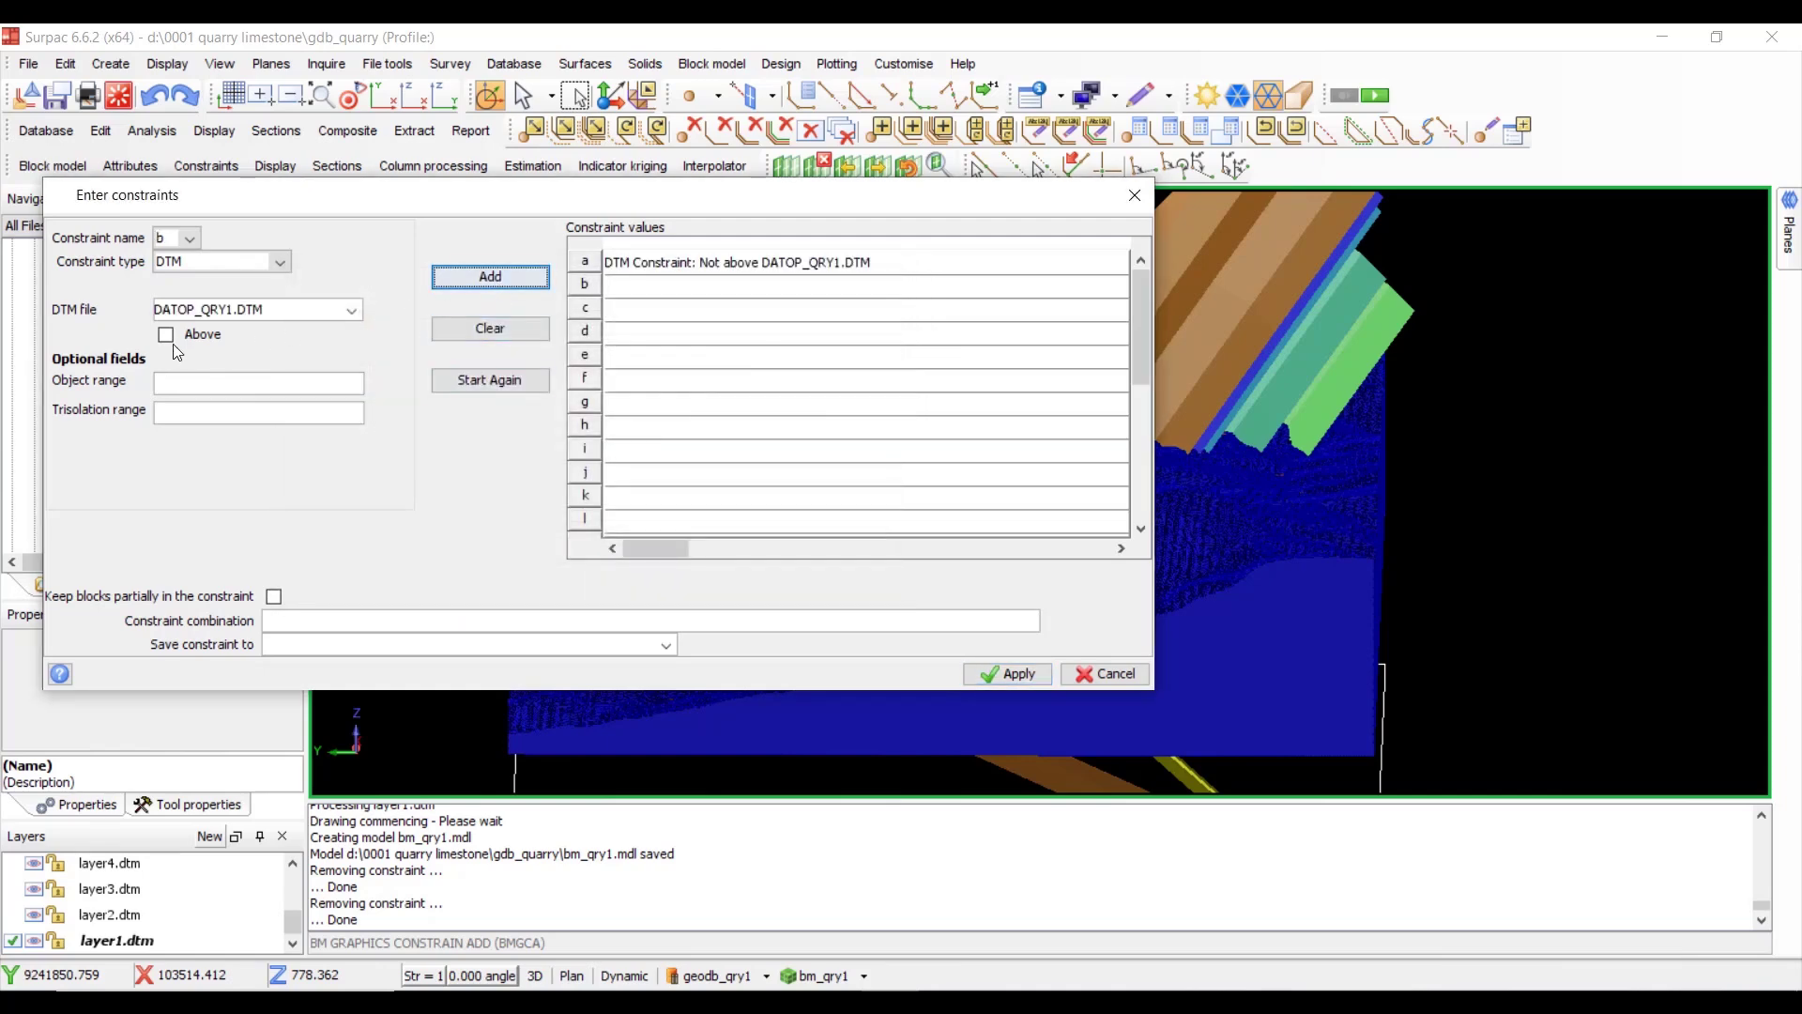
- Add DTM constraints of not above layer2.dtm and above layer3.dtm to isolate the blocks between these two surfaces
left_click(353, 311)
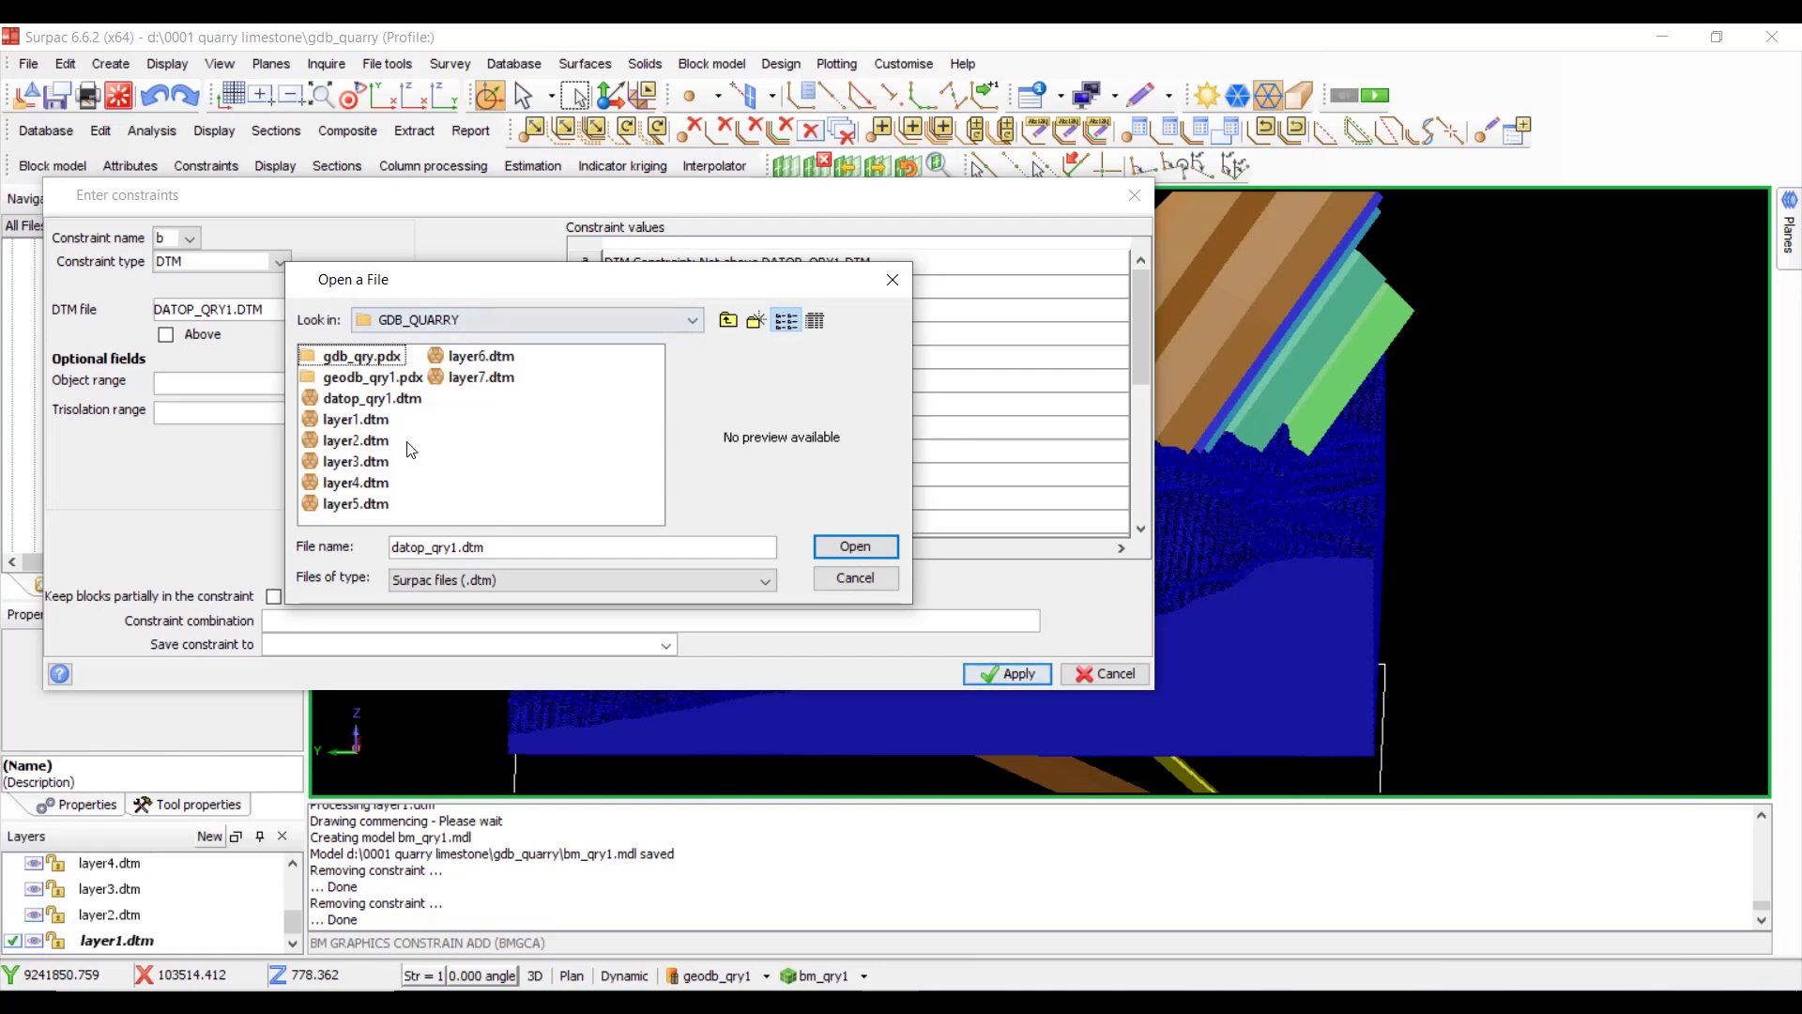
double_click(370, 442)
key("Return")
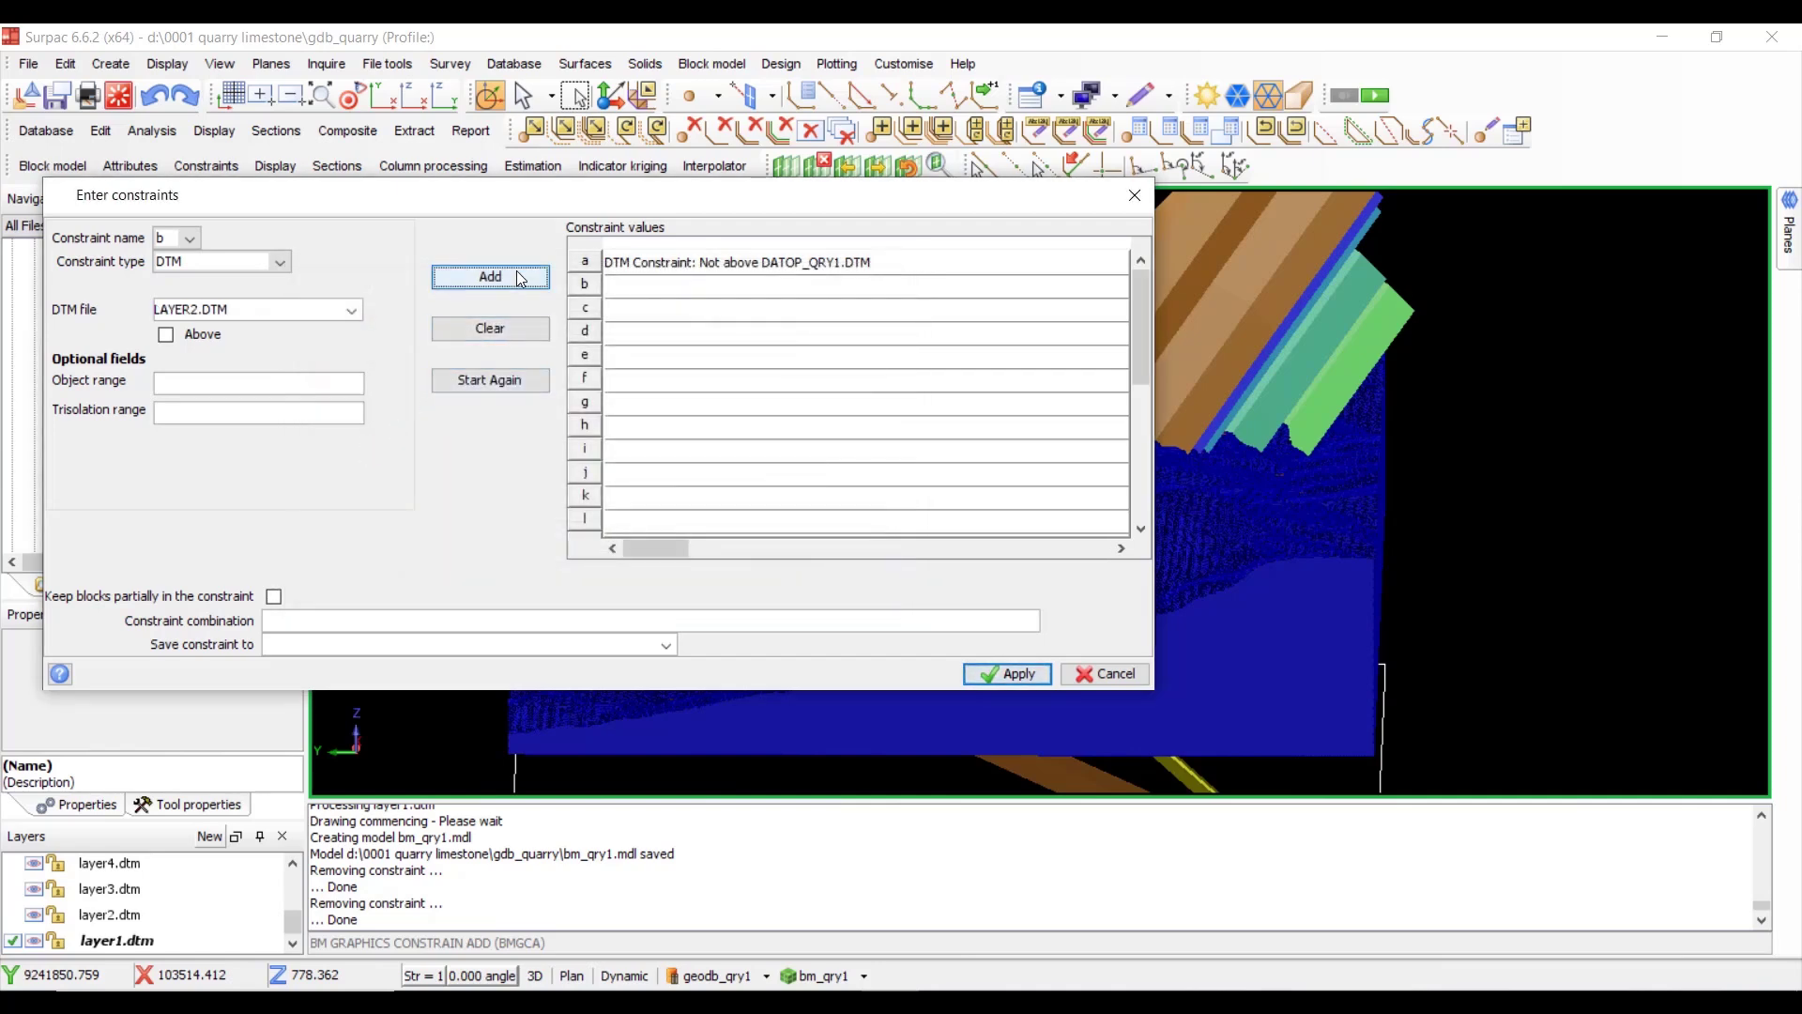
left_click(166, 334)
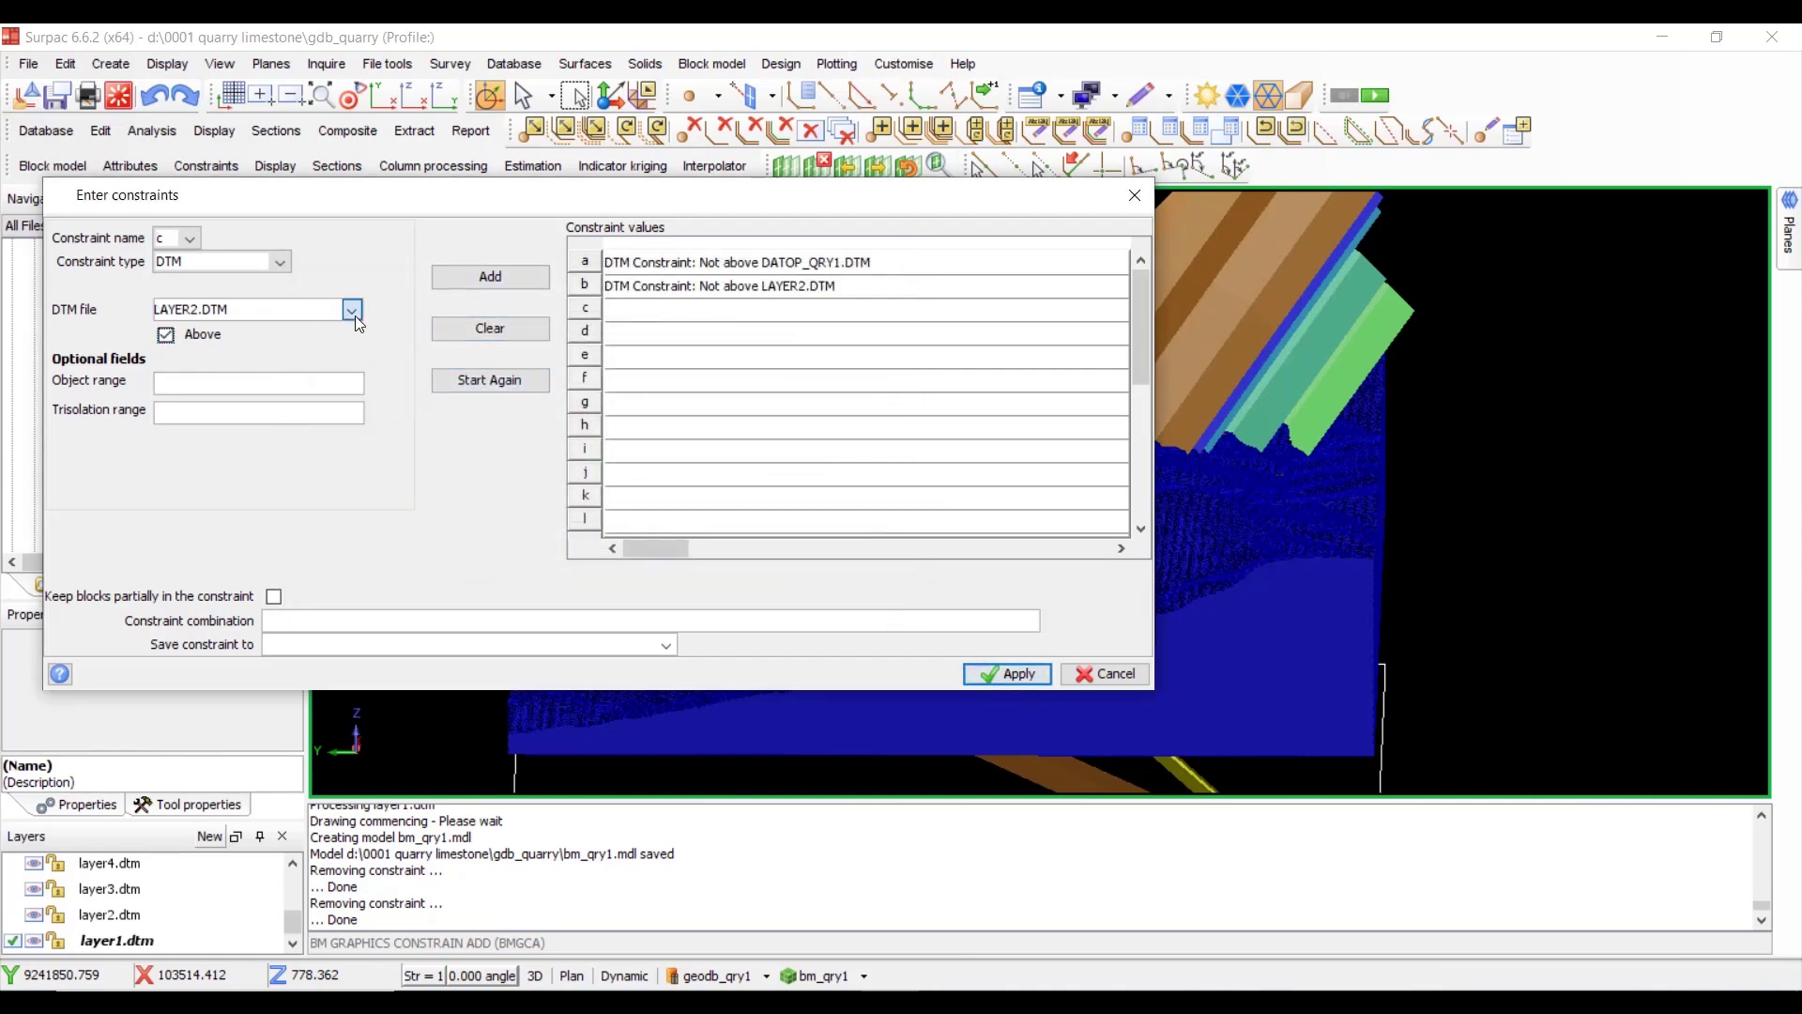
left_click(354, 311)
double_click(362, 462)
left_click(504, 279)
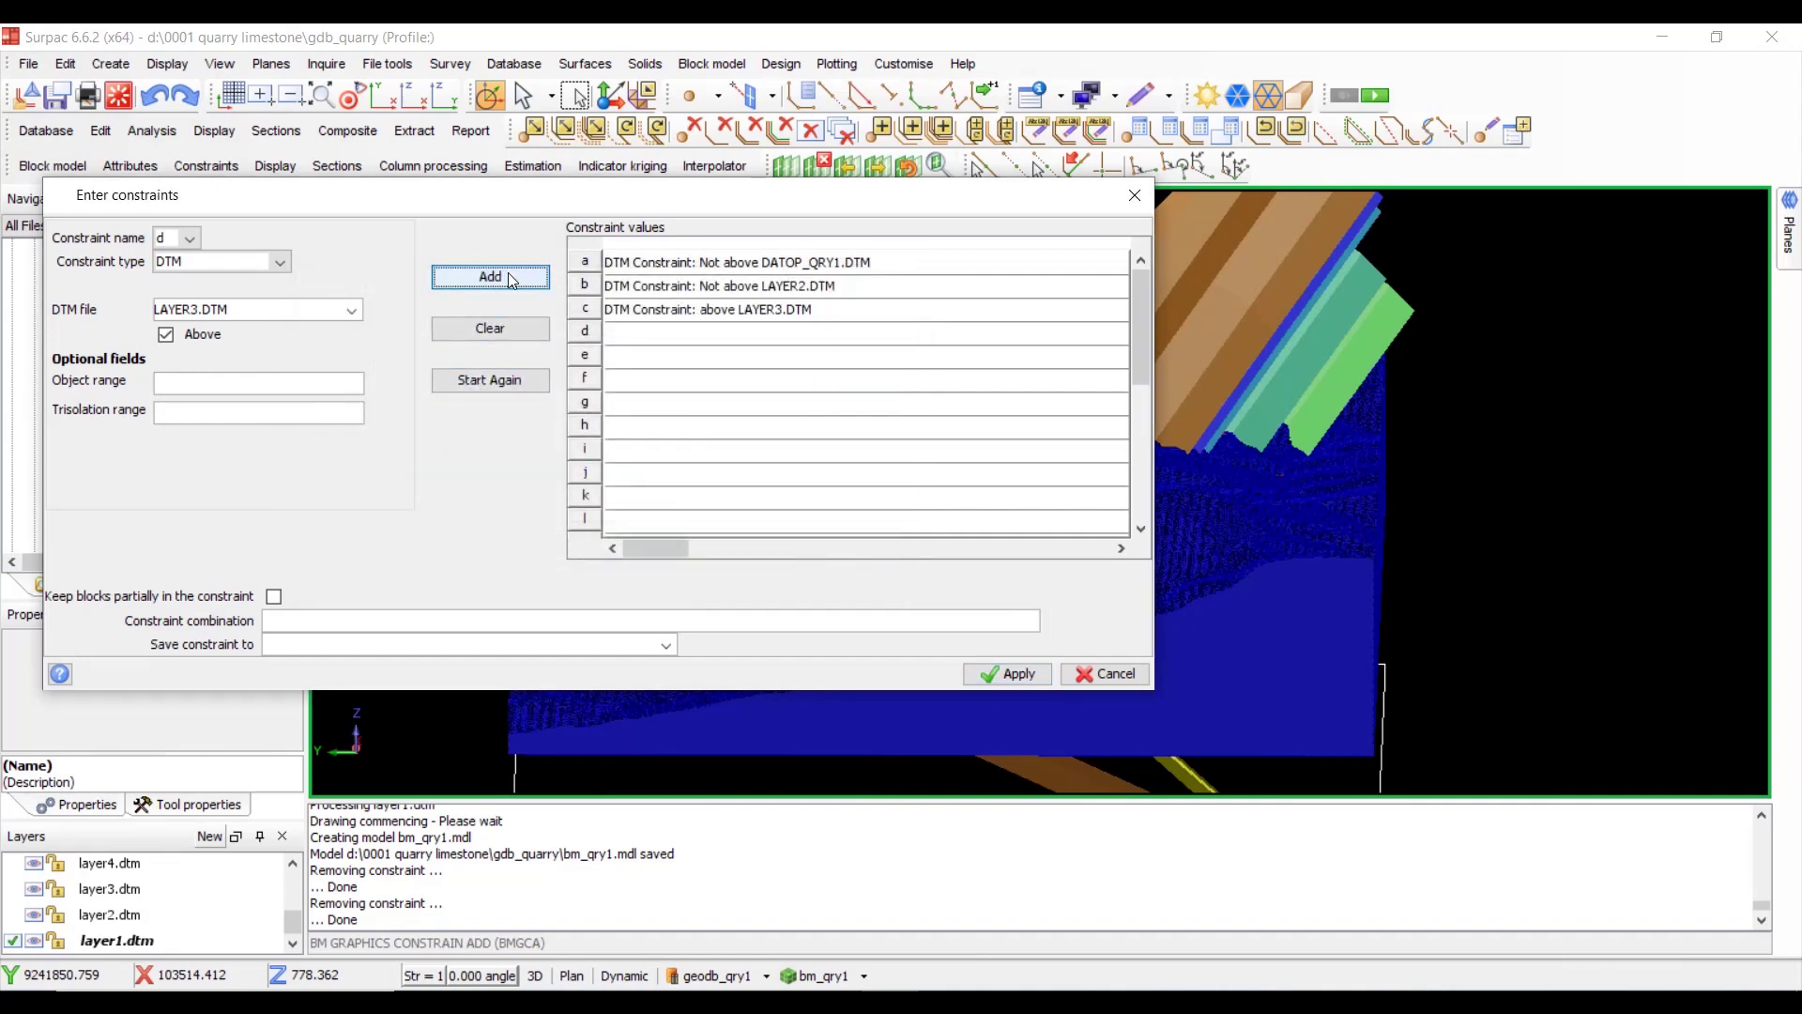
- Save the combined constraint as limestone2 and apply it to the block model
left_click(554, 642)
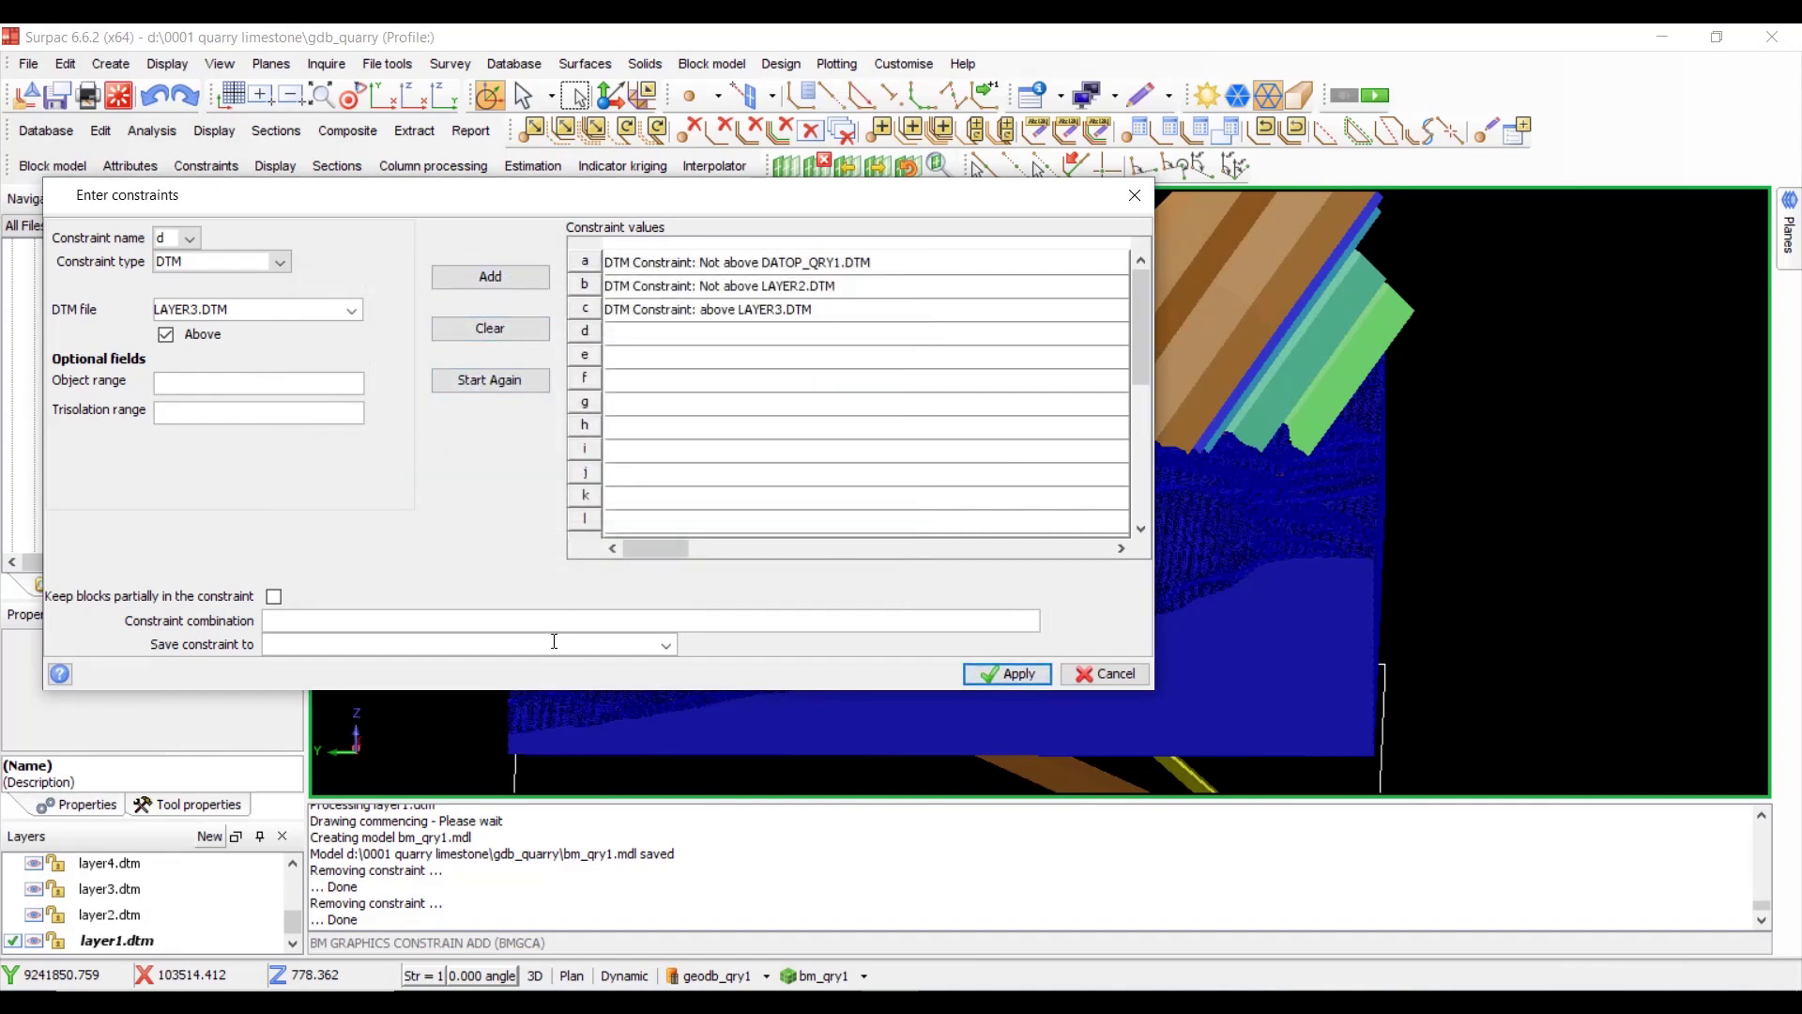
type("limestone2")
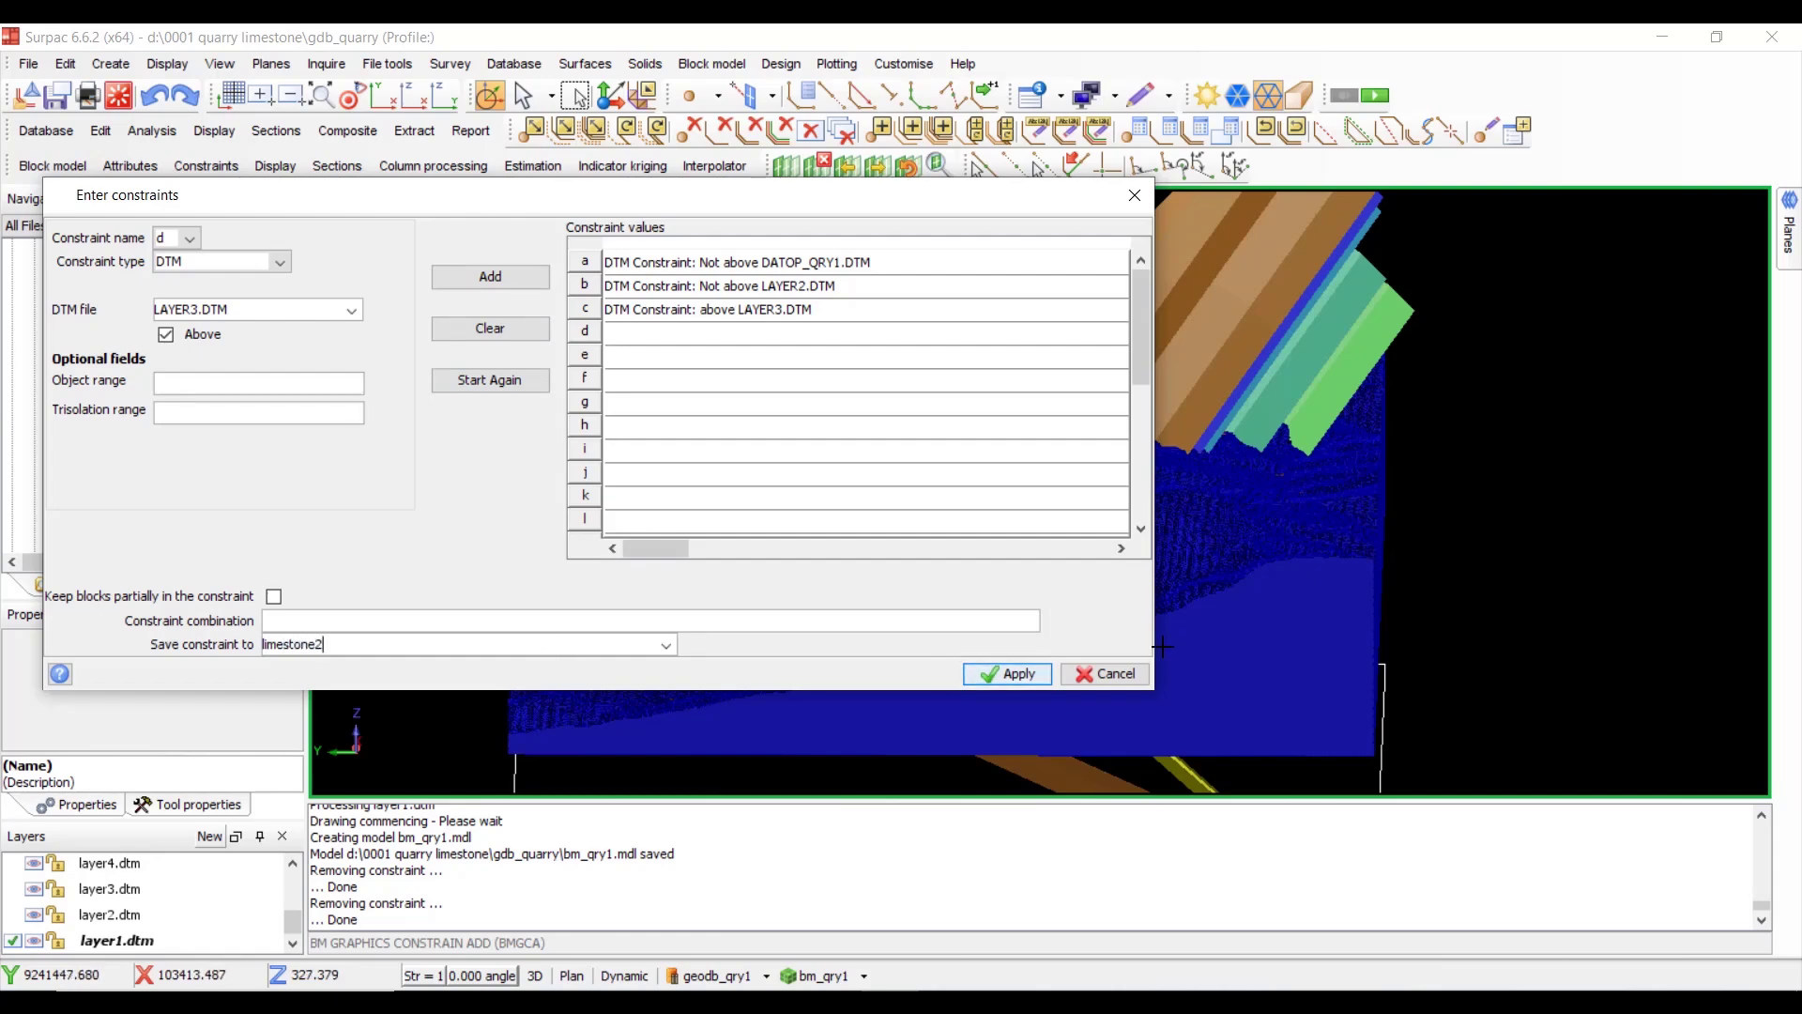
left_click(1021, 674)
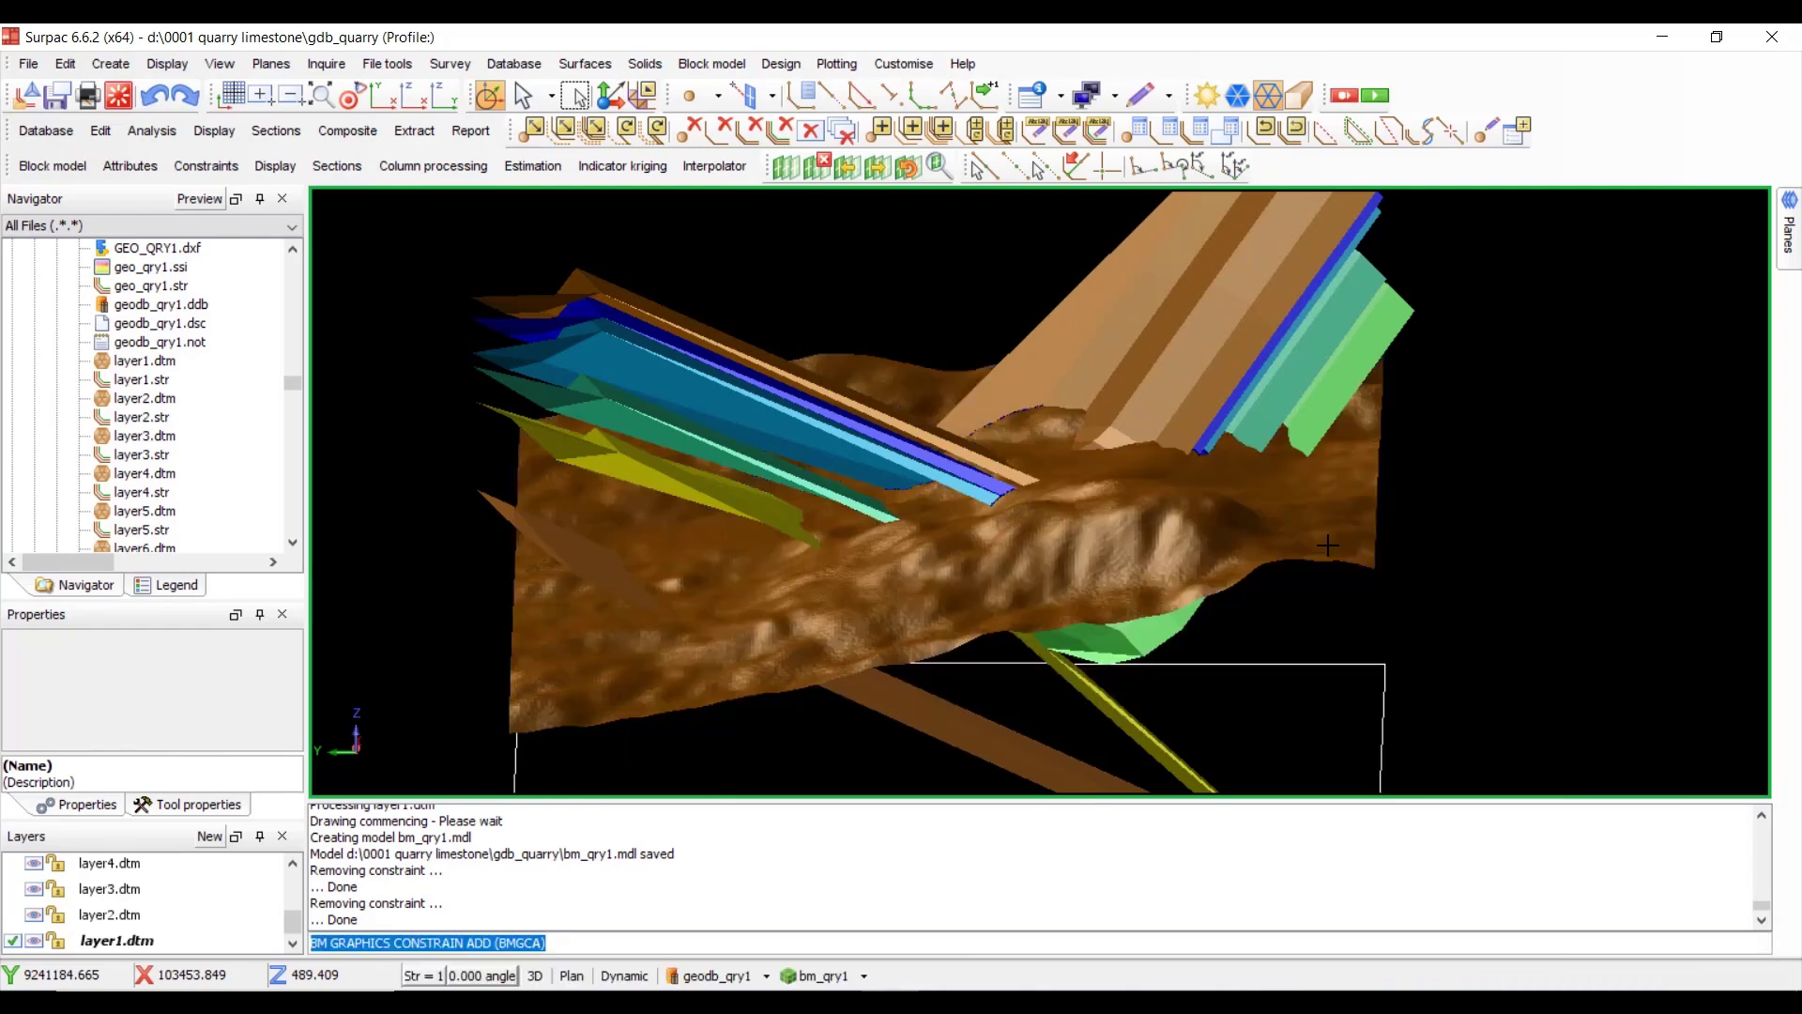
- Inspect the limestone2 blocks between layer2 and layer3 and remove the last graphical constraint
left_click_drag(1323, 543, 1075, 526)
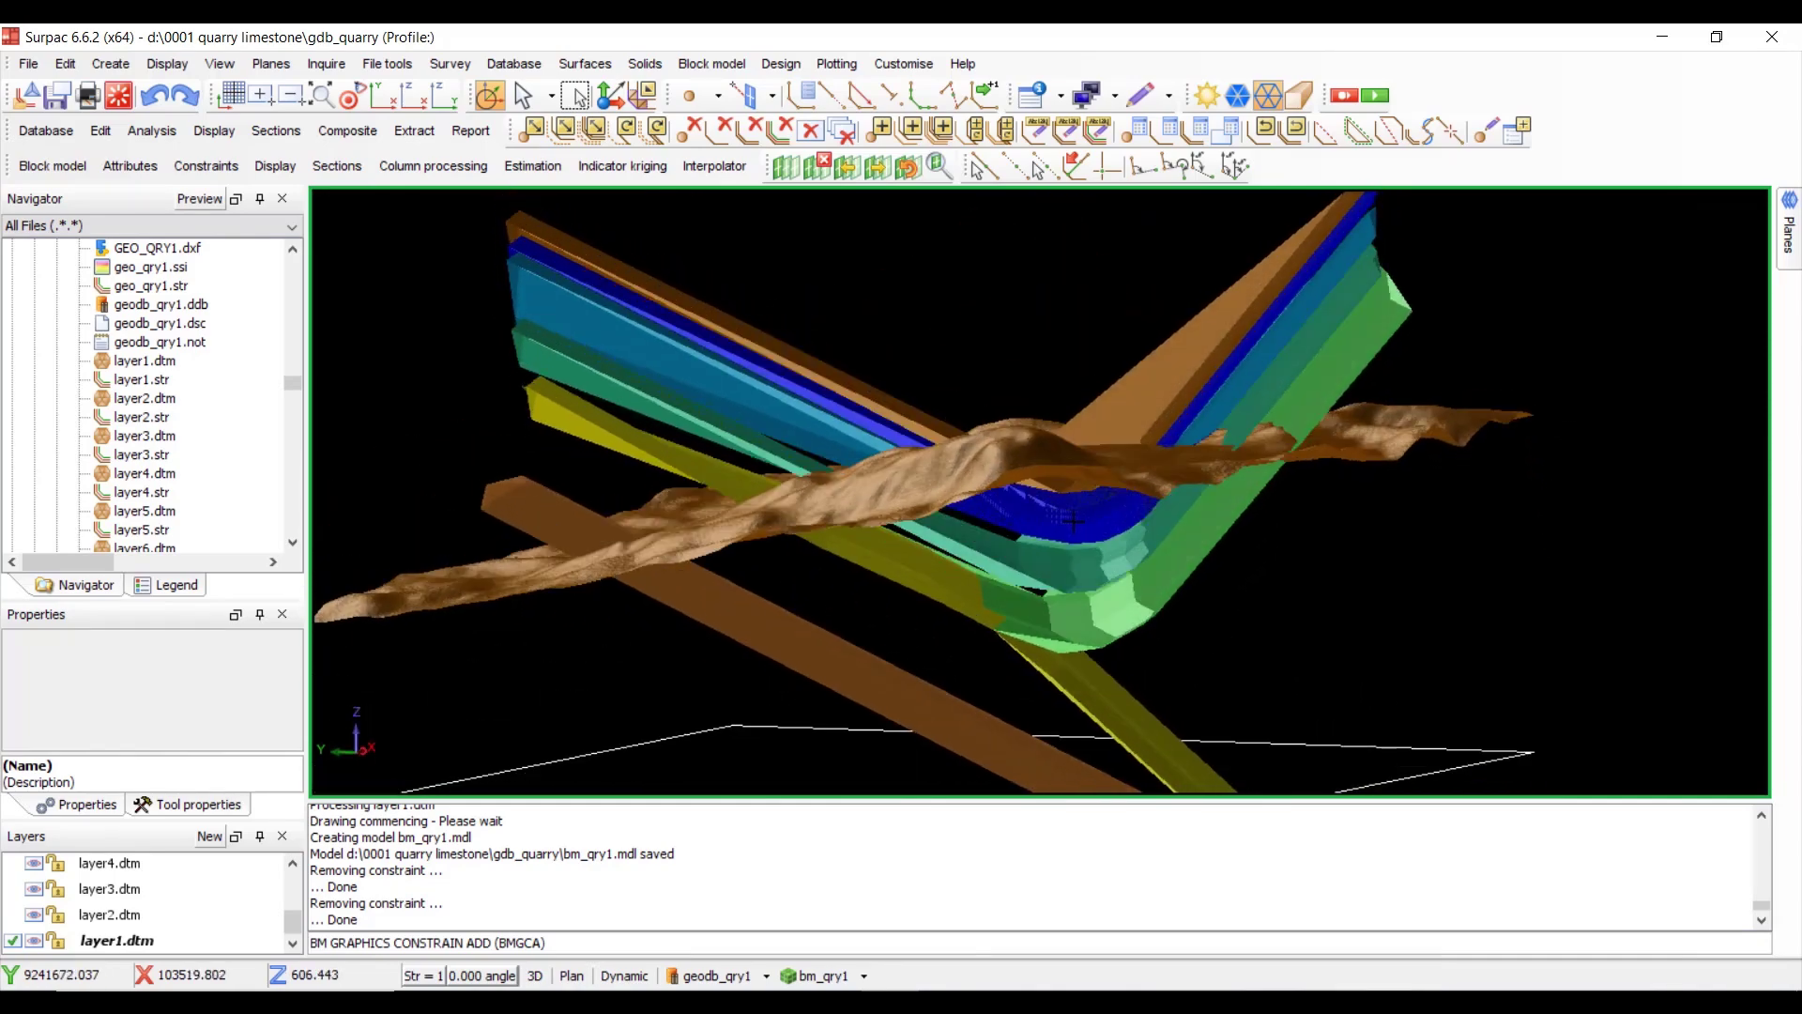
left_click(280, 171)
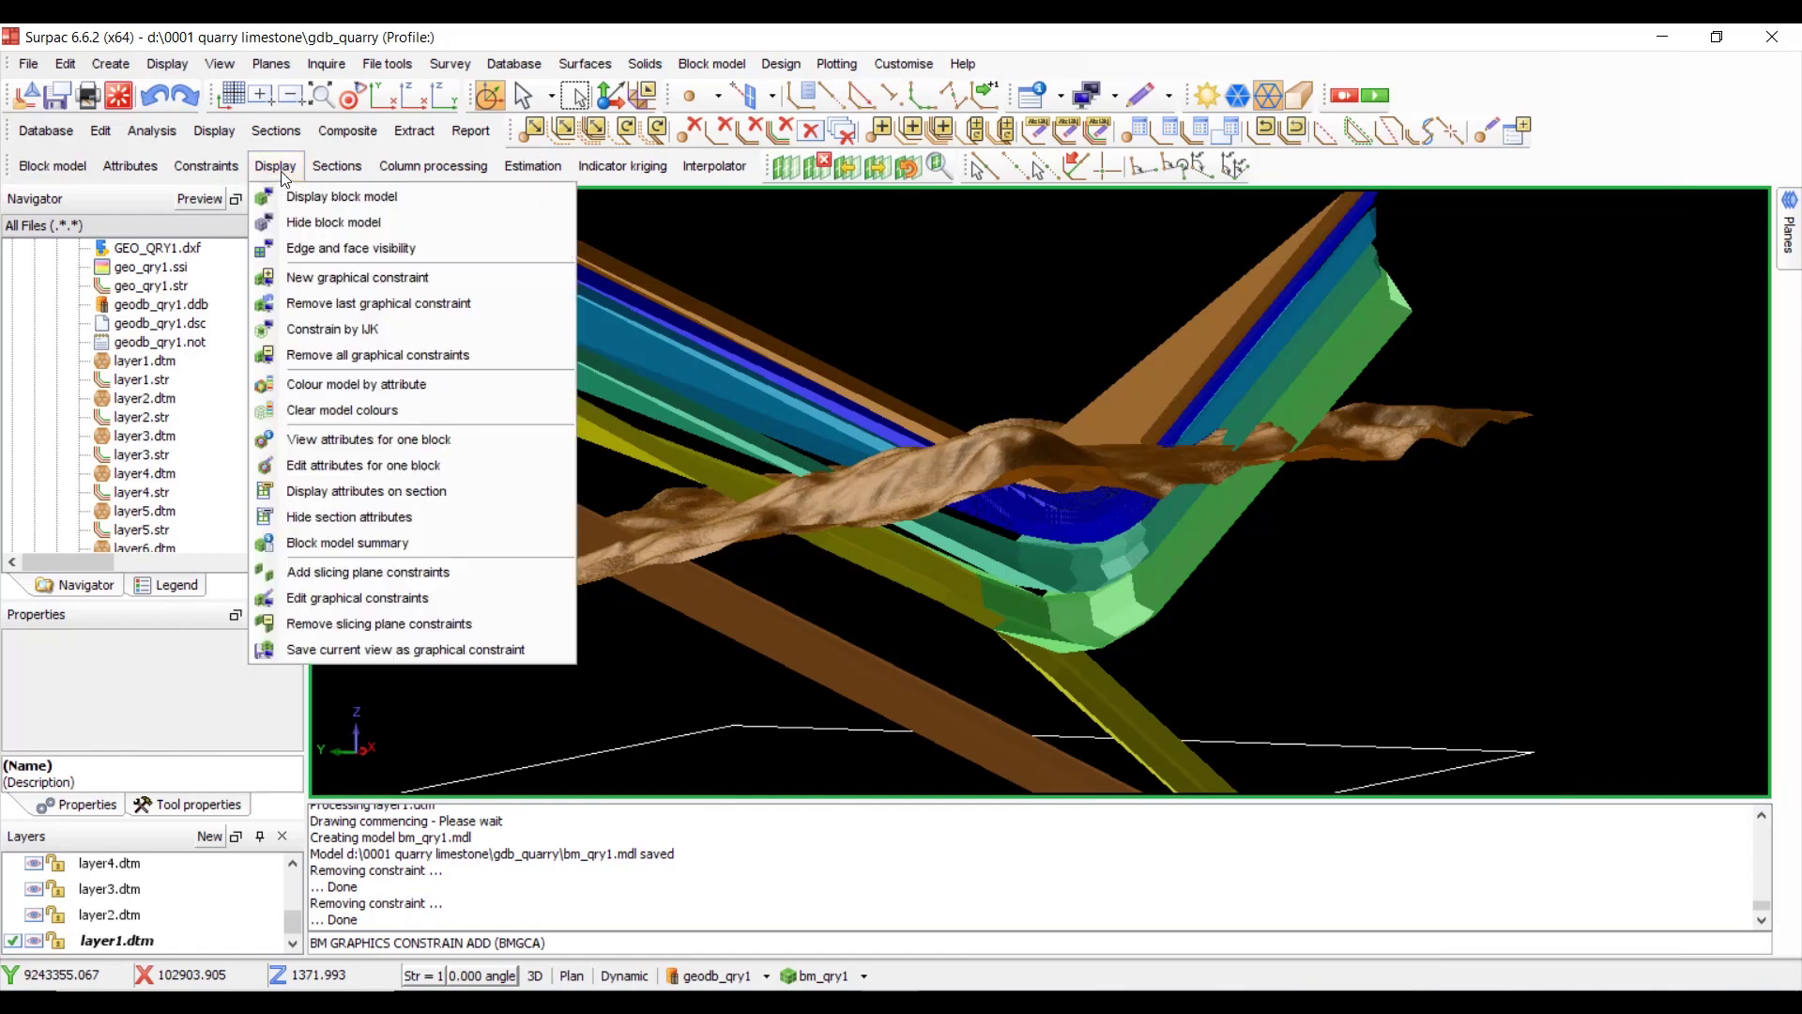
left_click(379, 301)
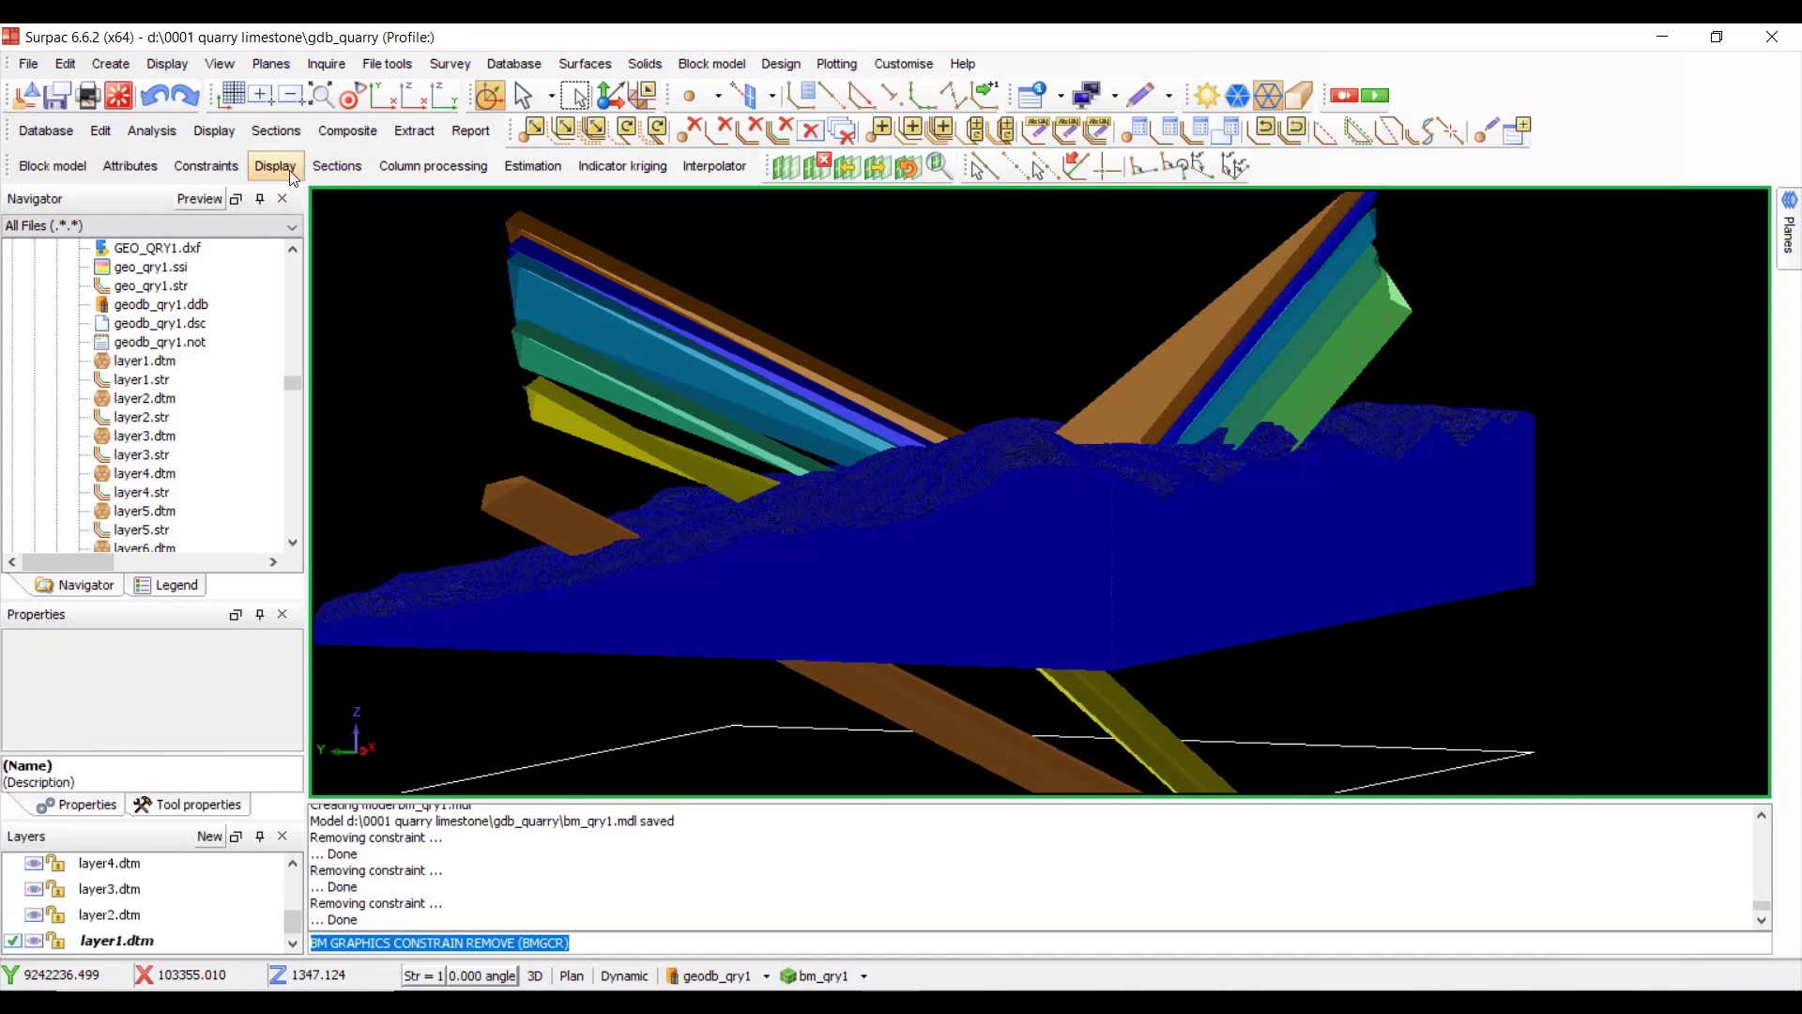
- Open the saved limestone2 constraint file for editing
left_click(212, 169)
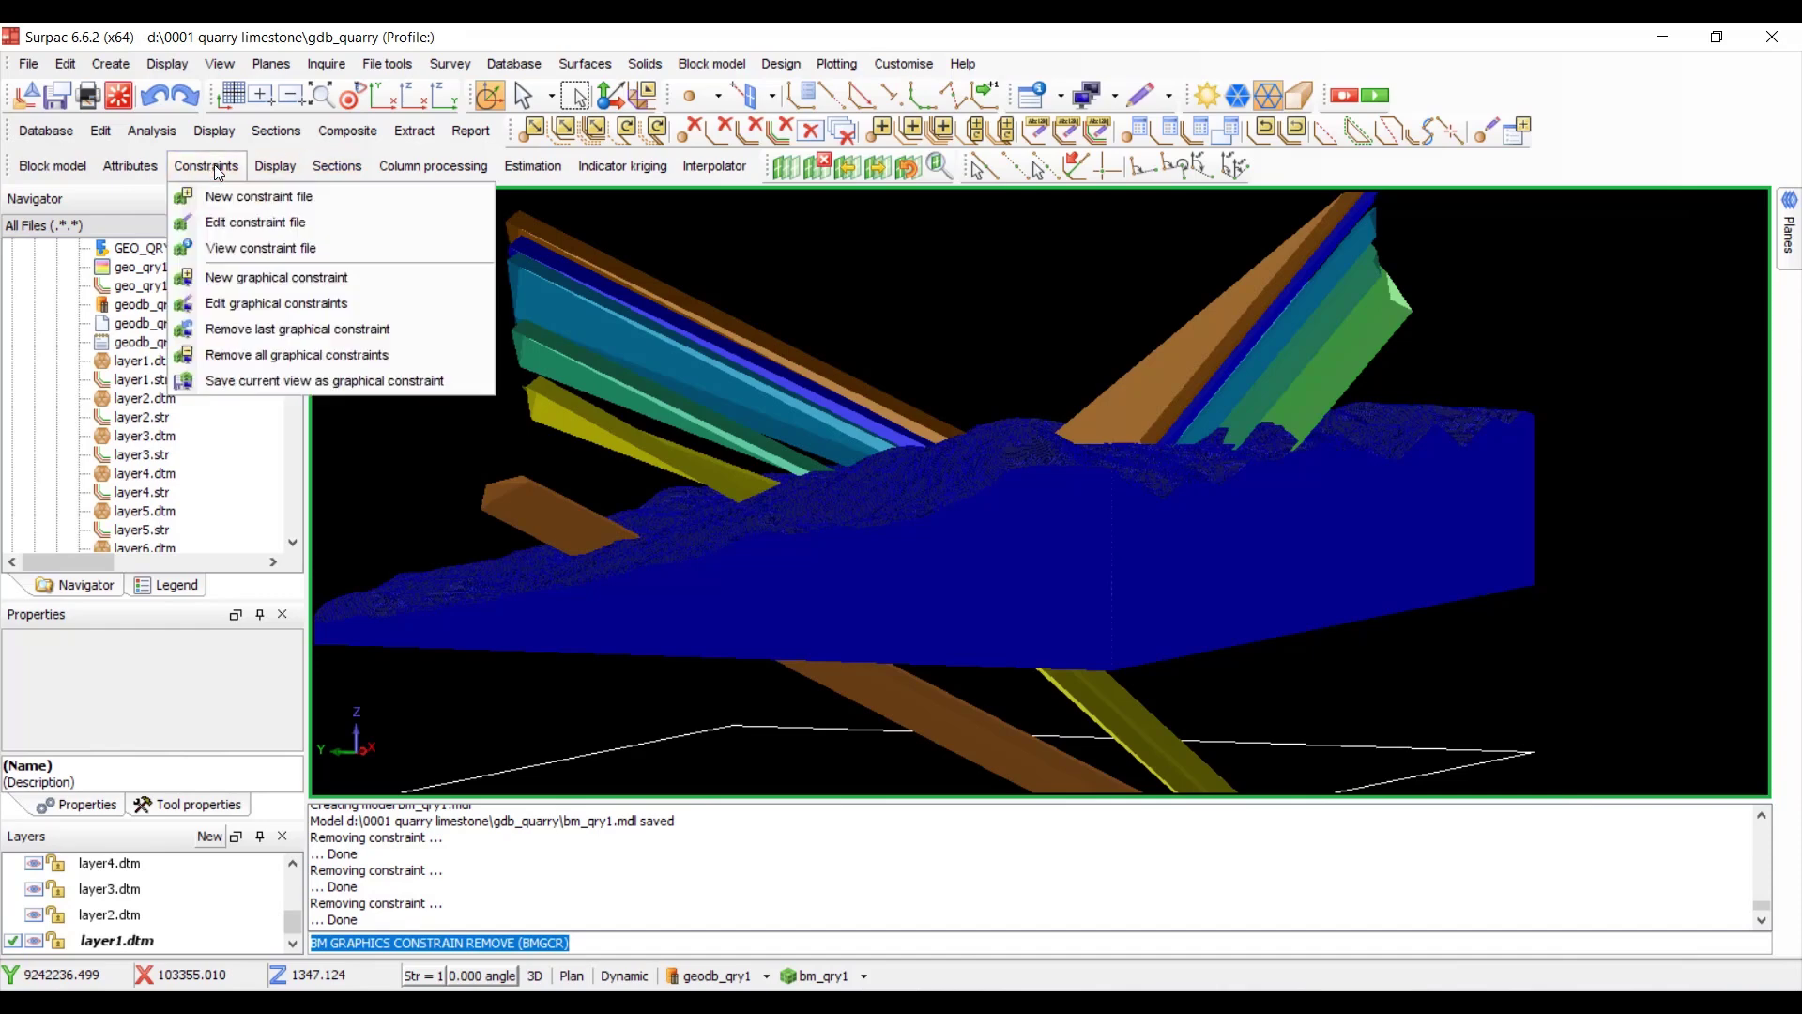
left_click(250, 220)
left_click(831, 437)
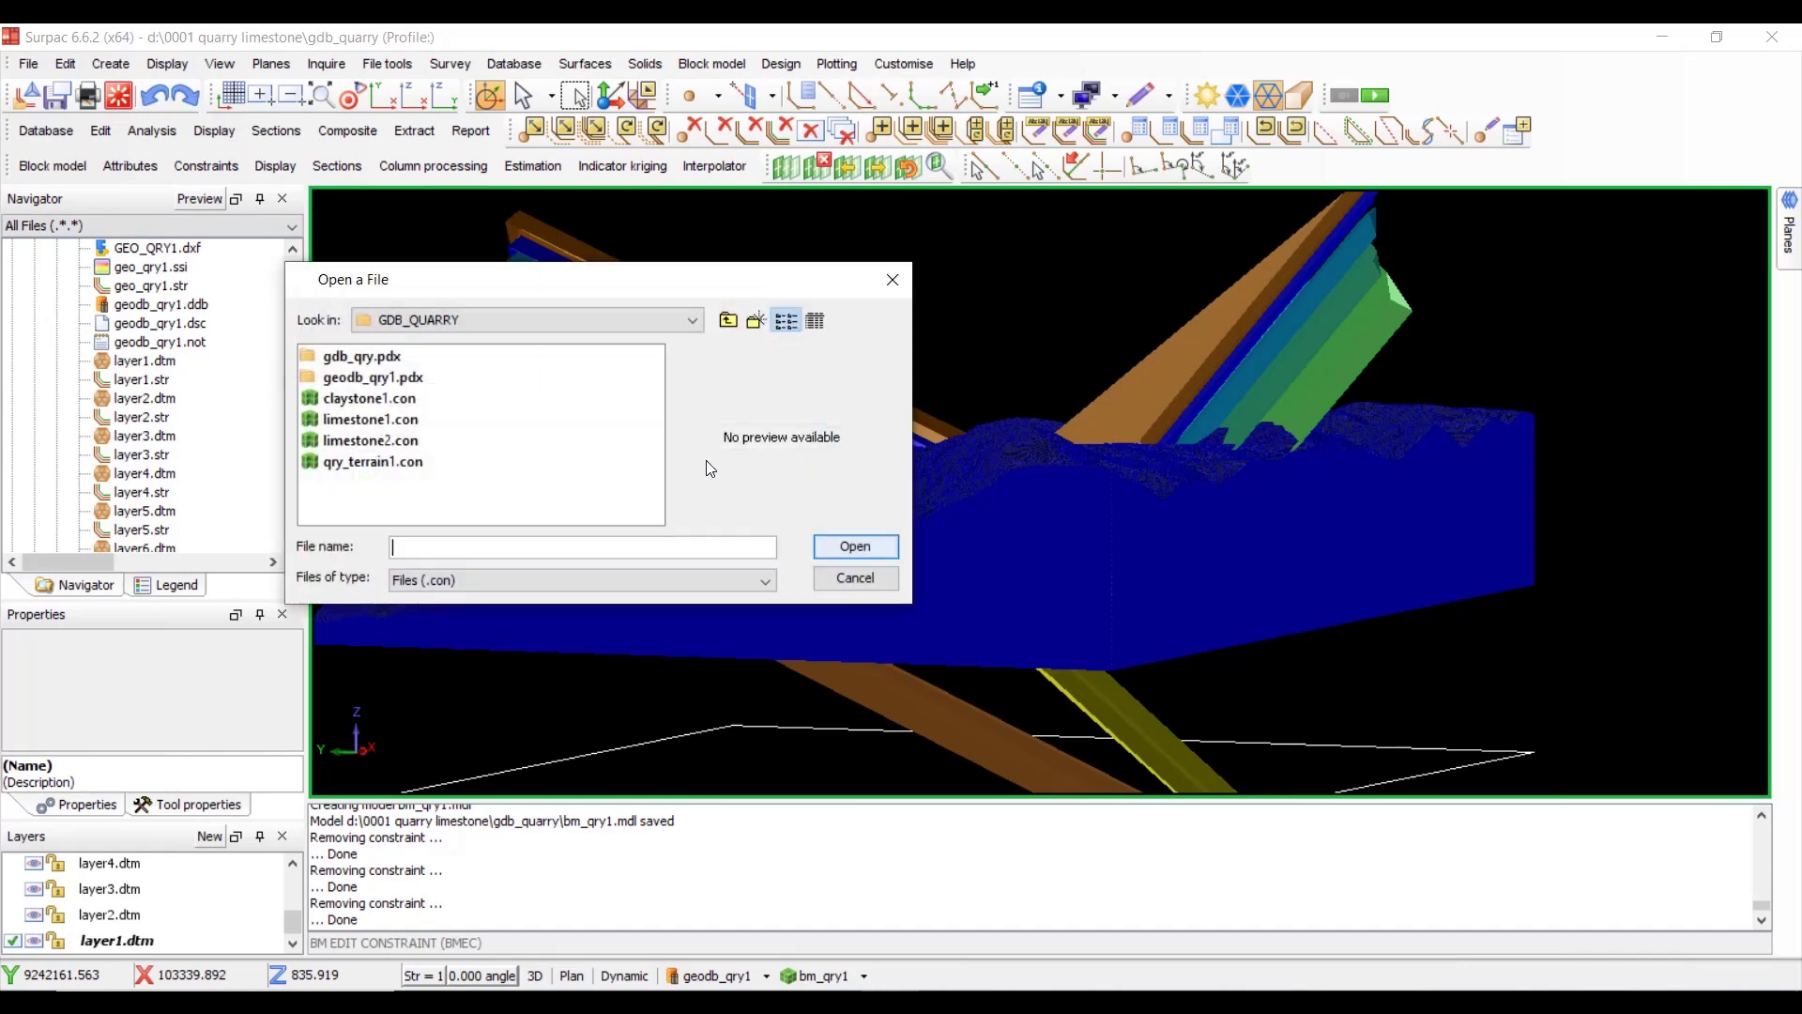
left_click(402, 441)
double_click(402, 441)
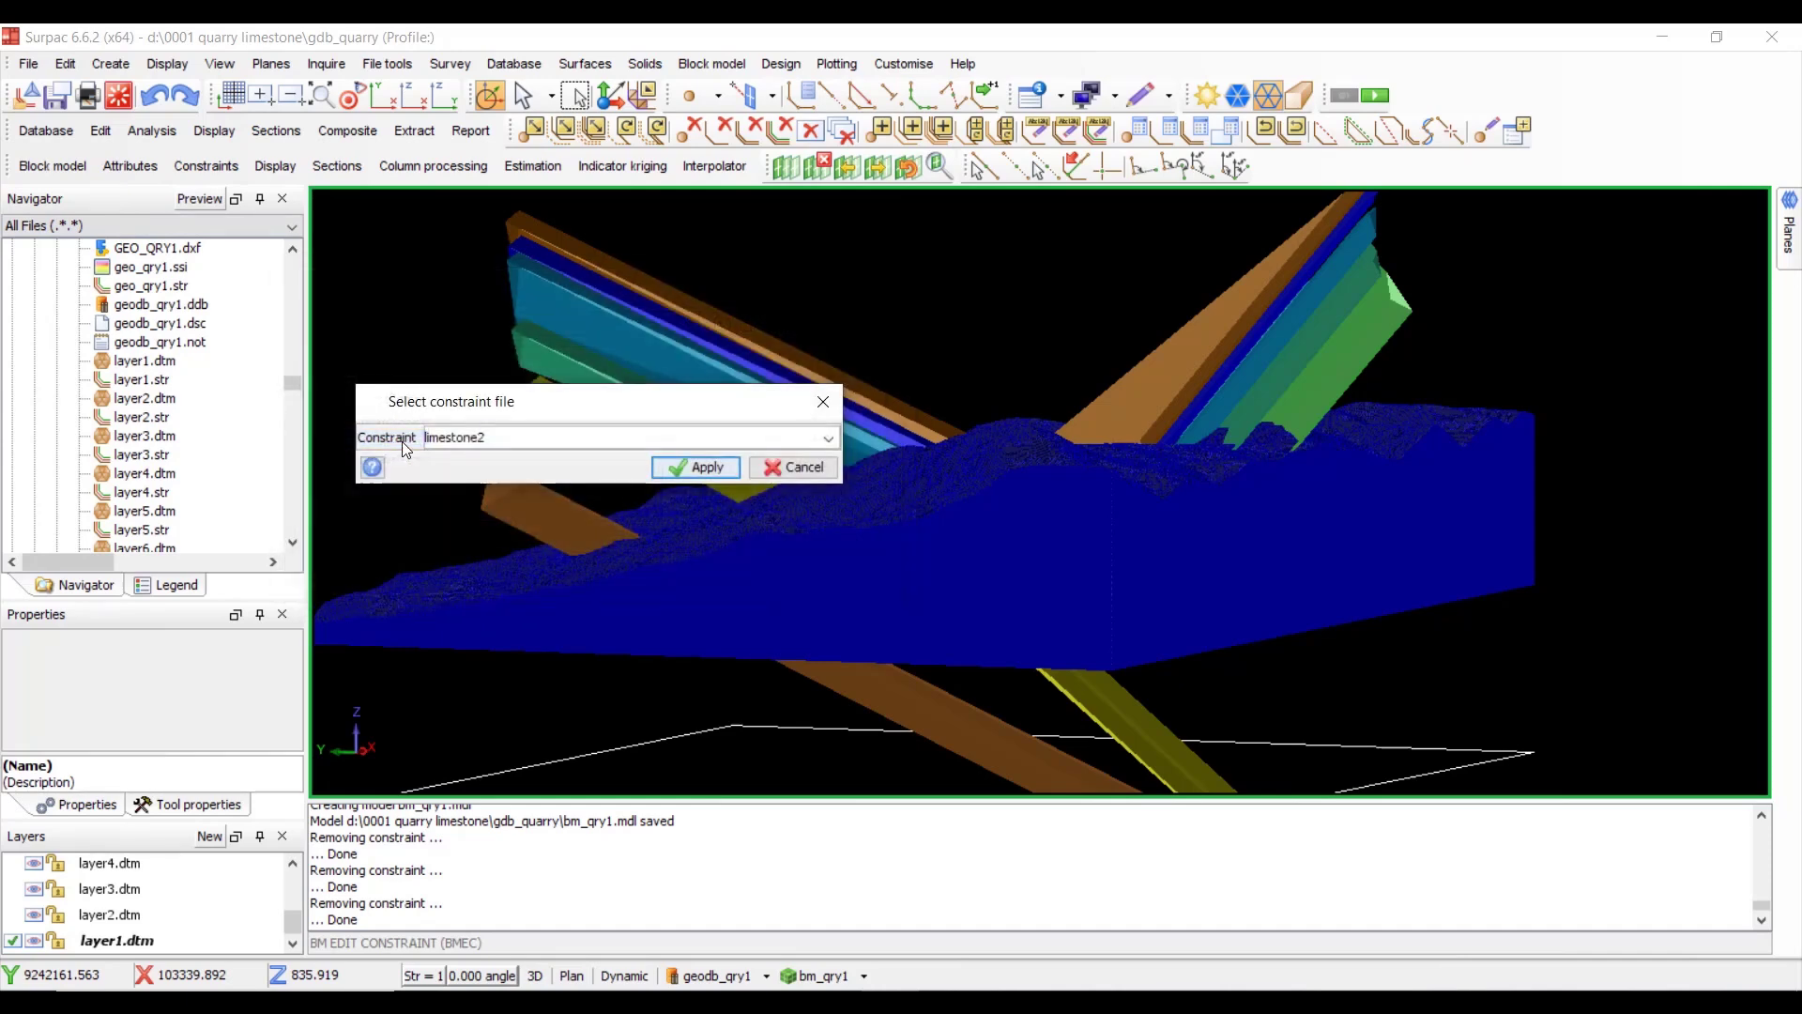
left_click(704, 467)
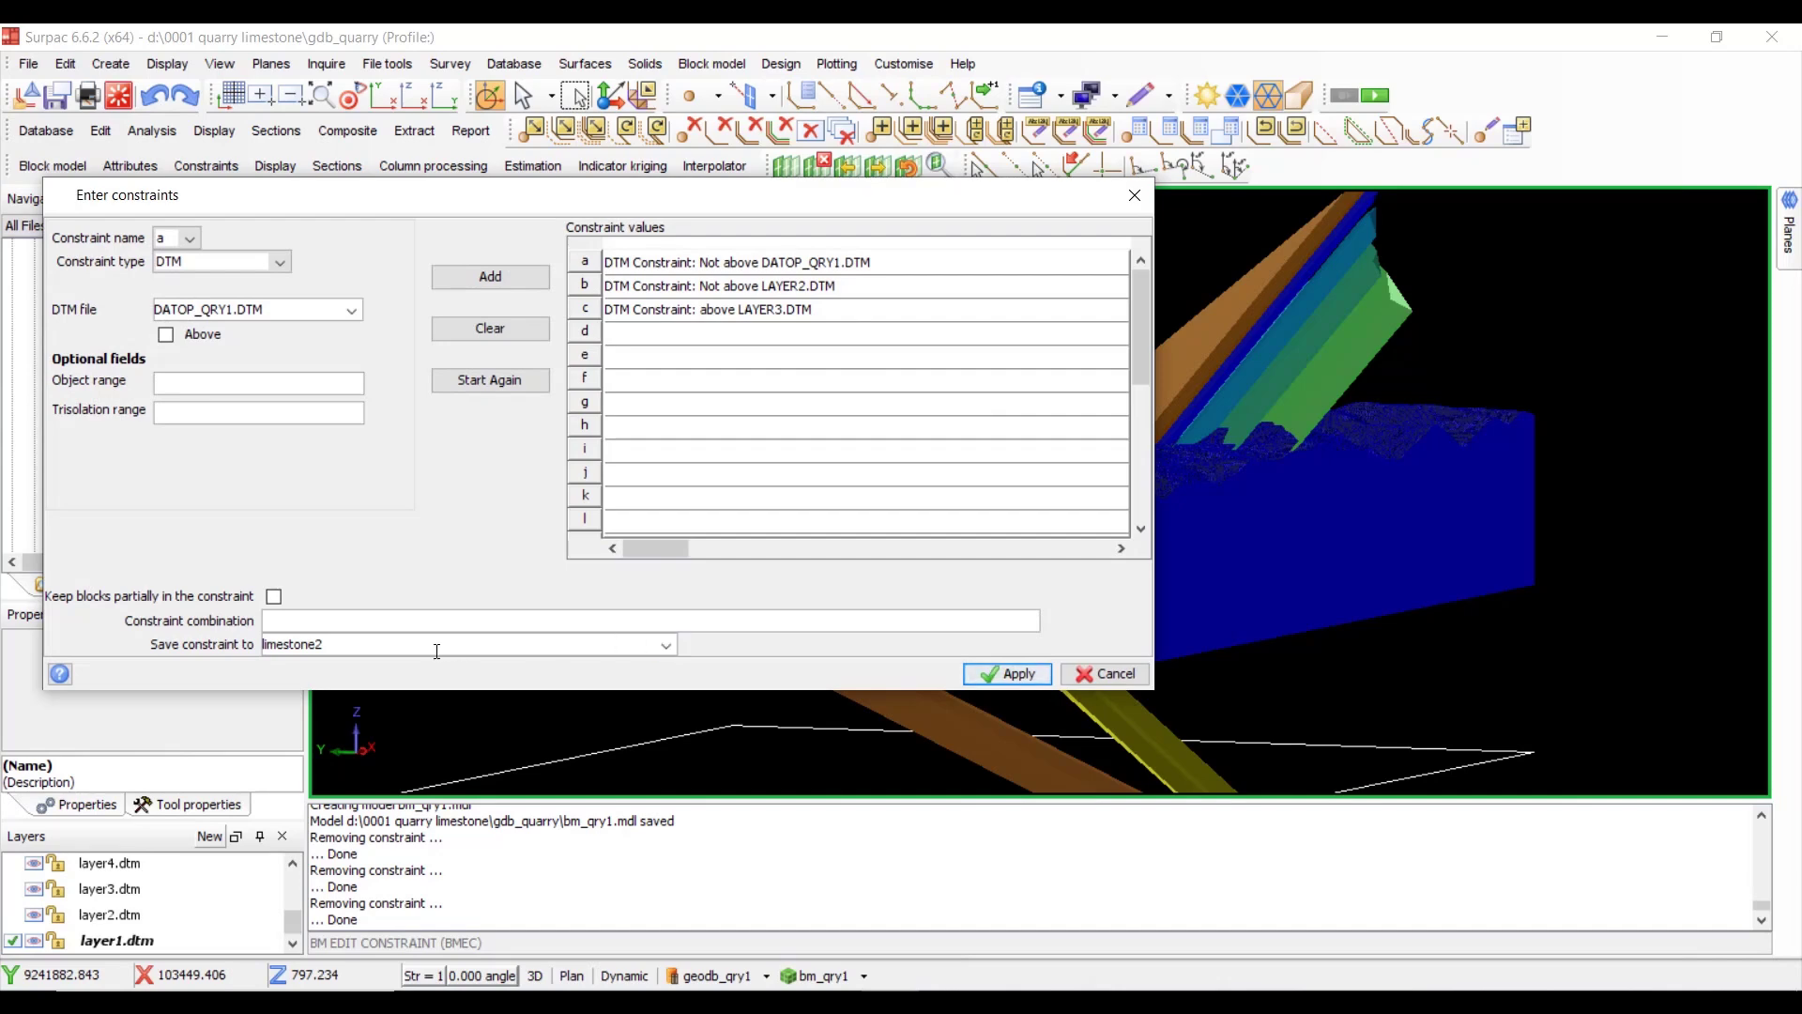
- Change constraint b to not above layer3.dtm and constraint c to above layer4.dtm
left_click(829, 290)
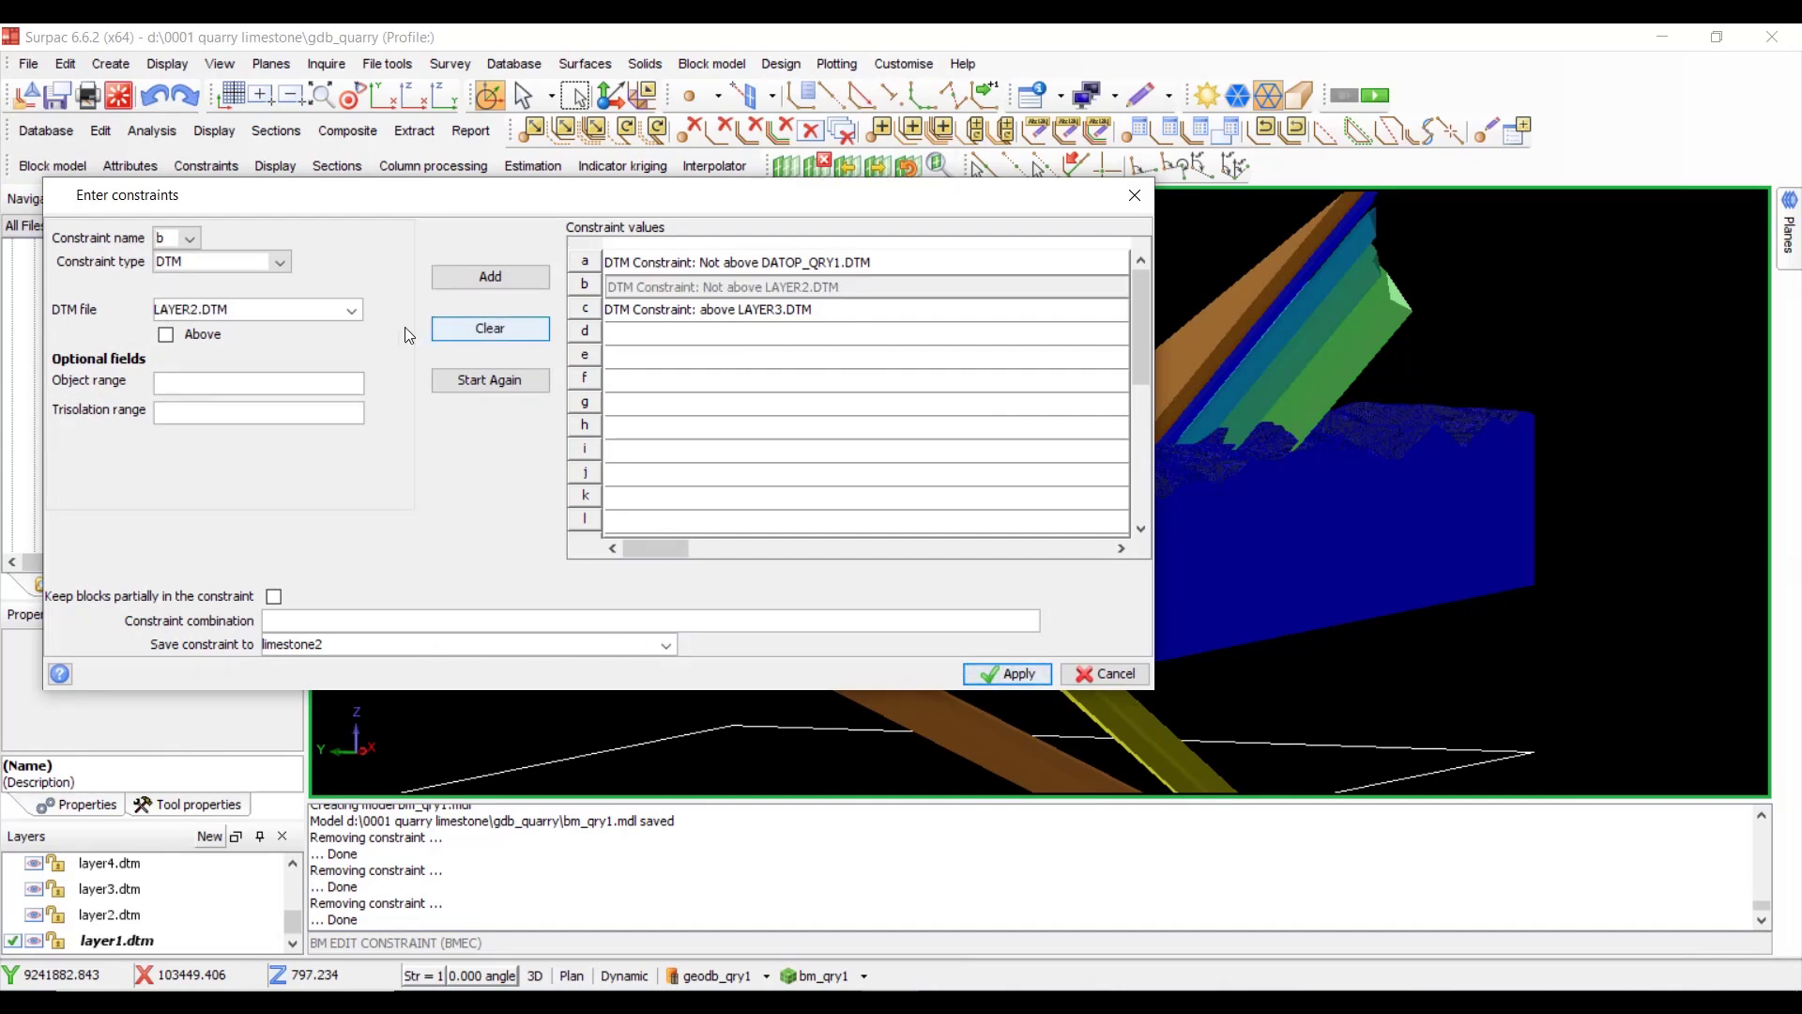
left_click(352, 312)
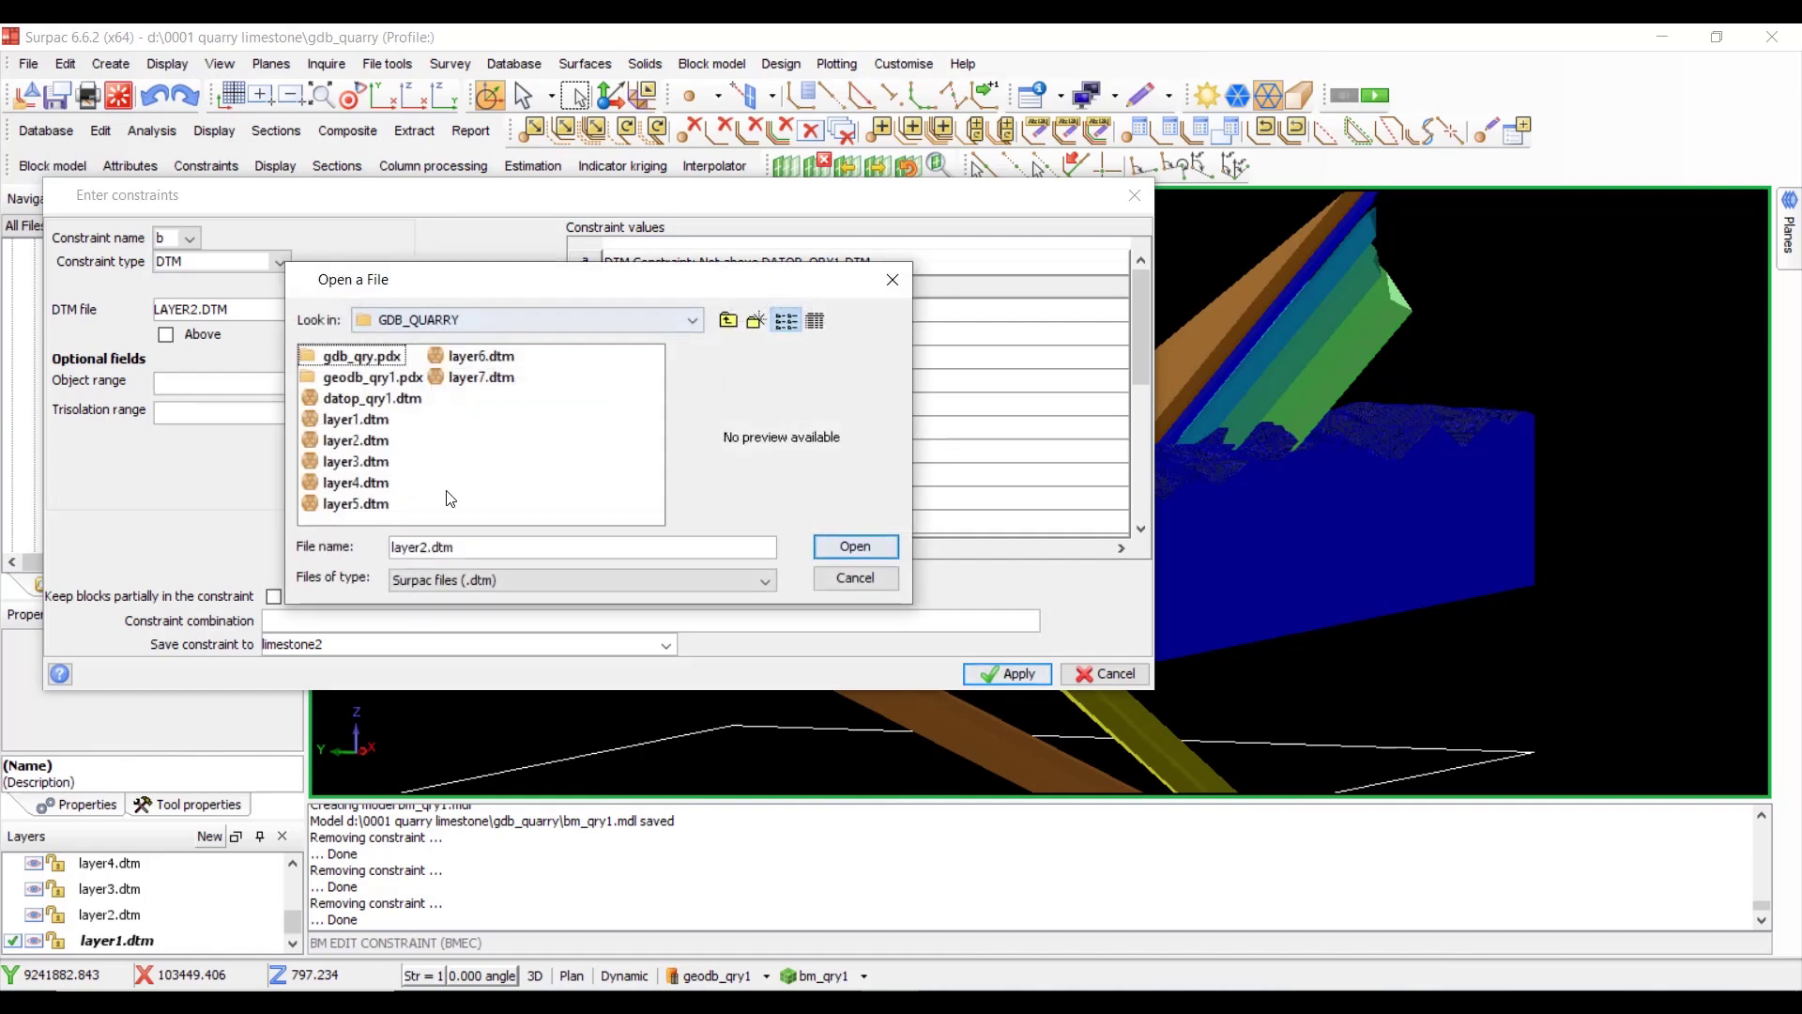
double_click(362, 461)
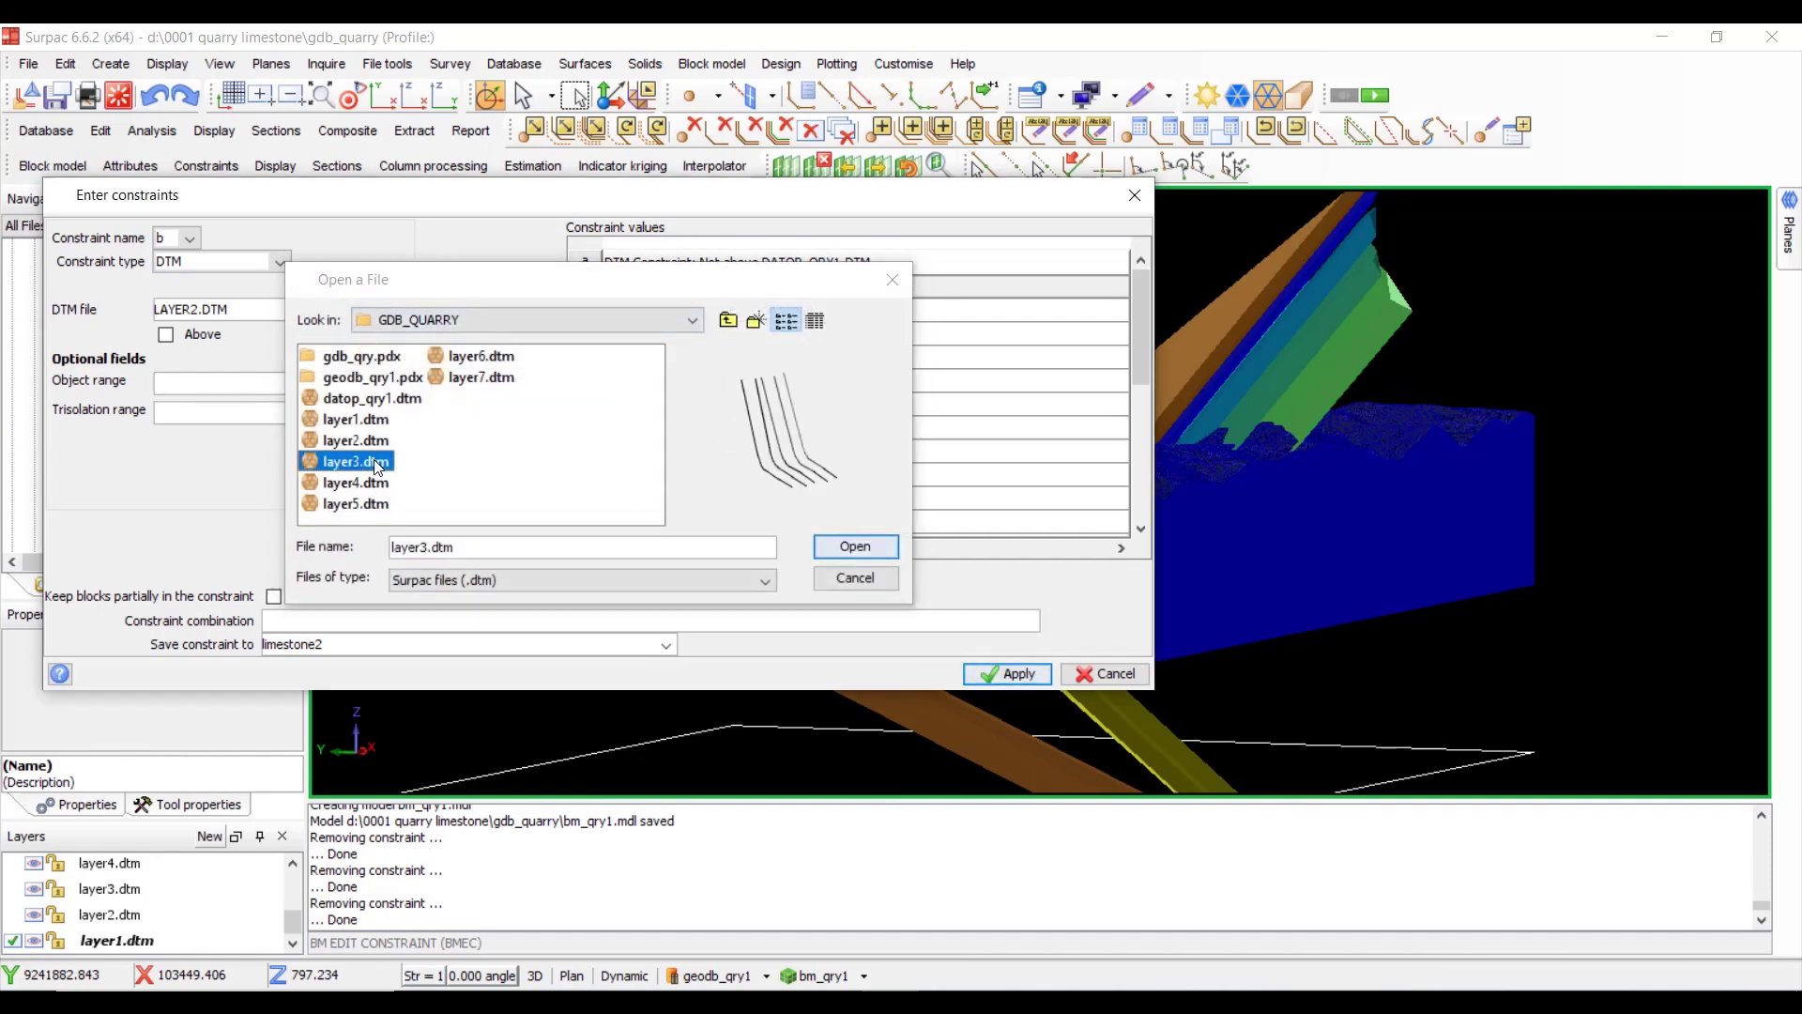
left_click(510, 279)
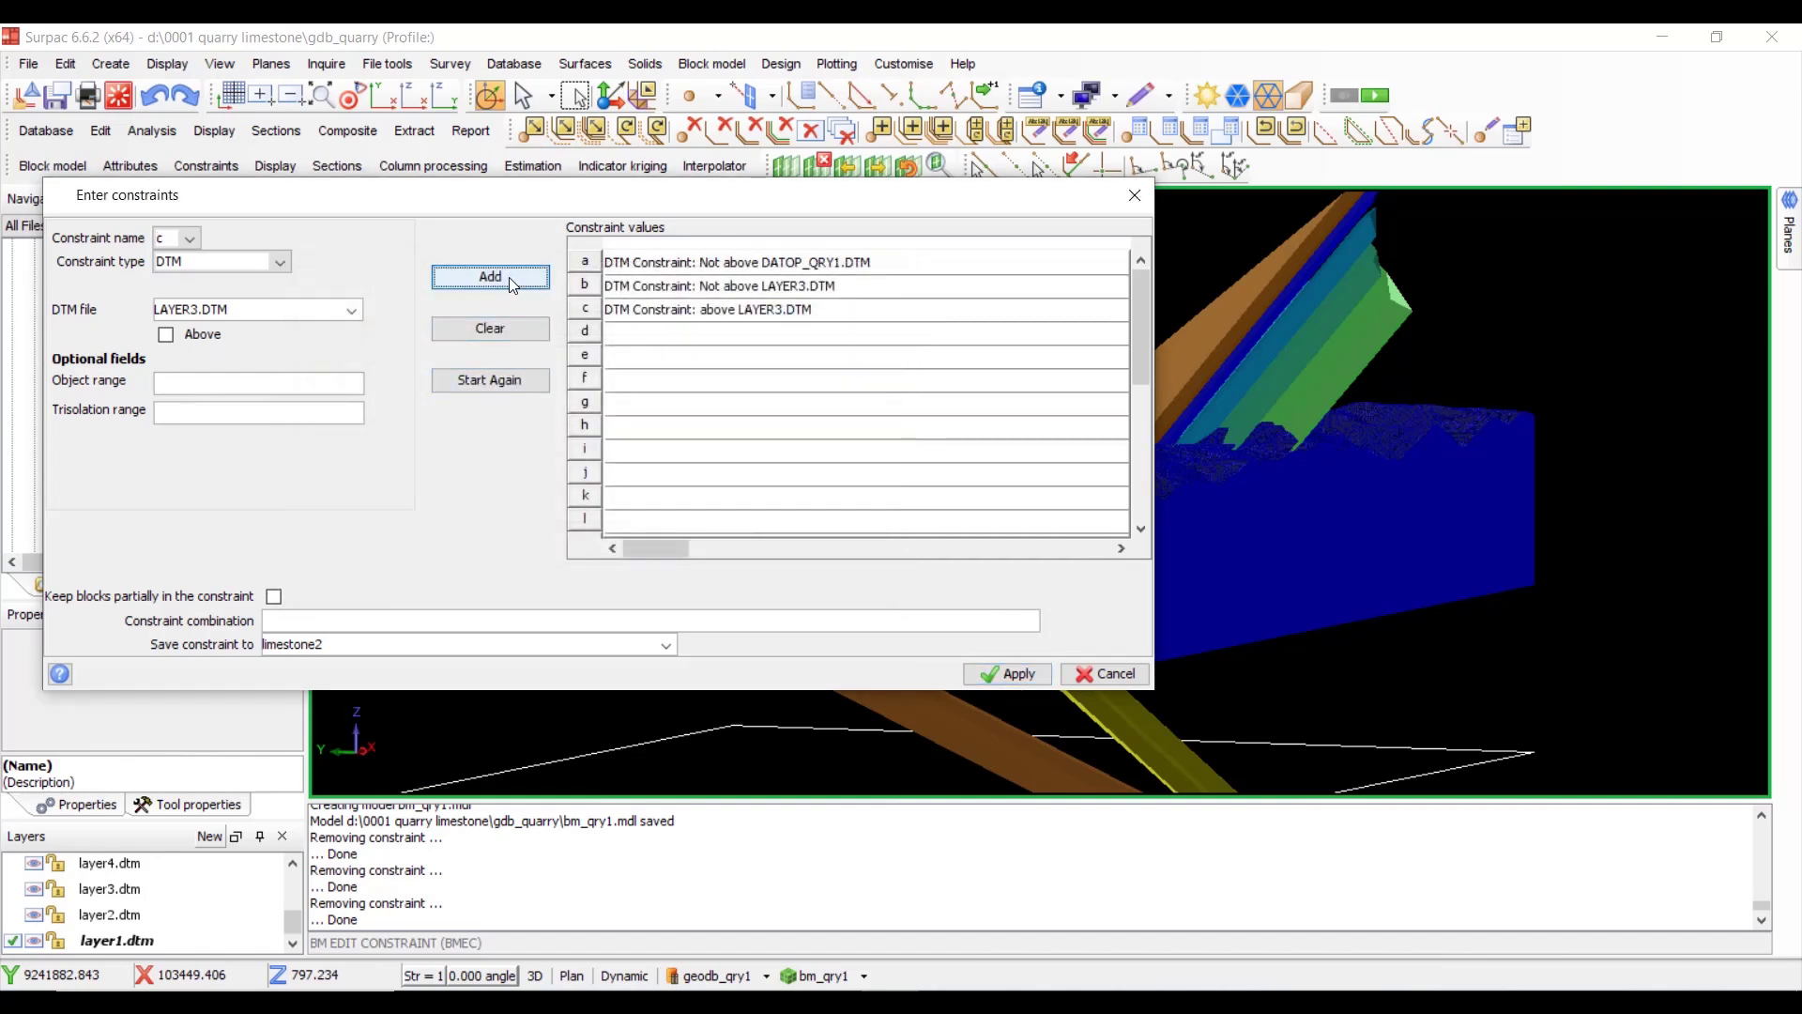
left_click(791, 311)
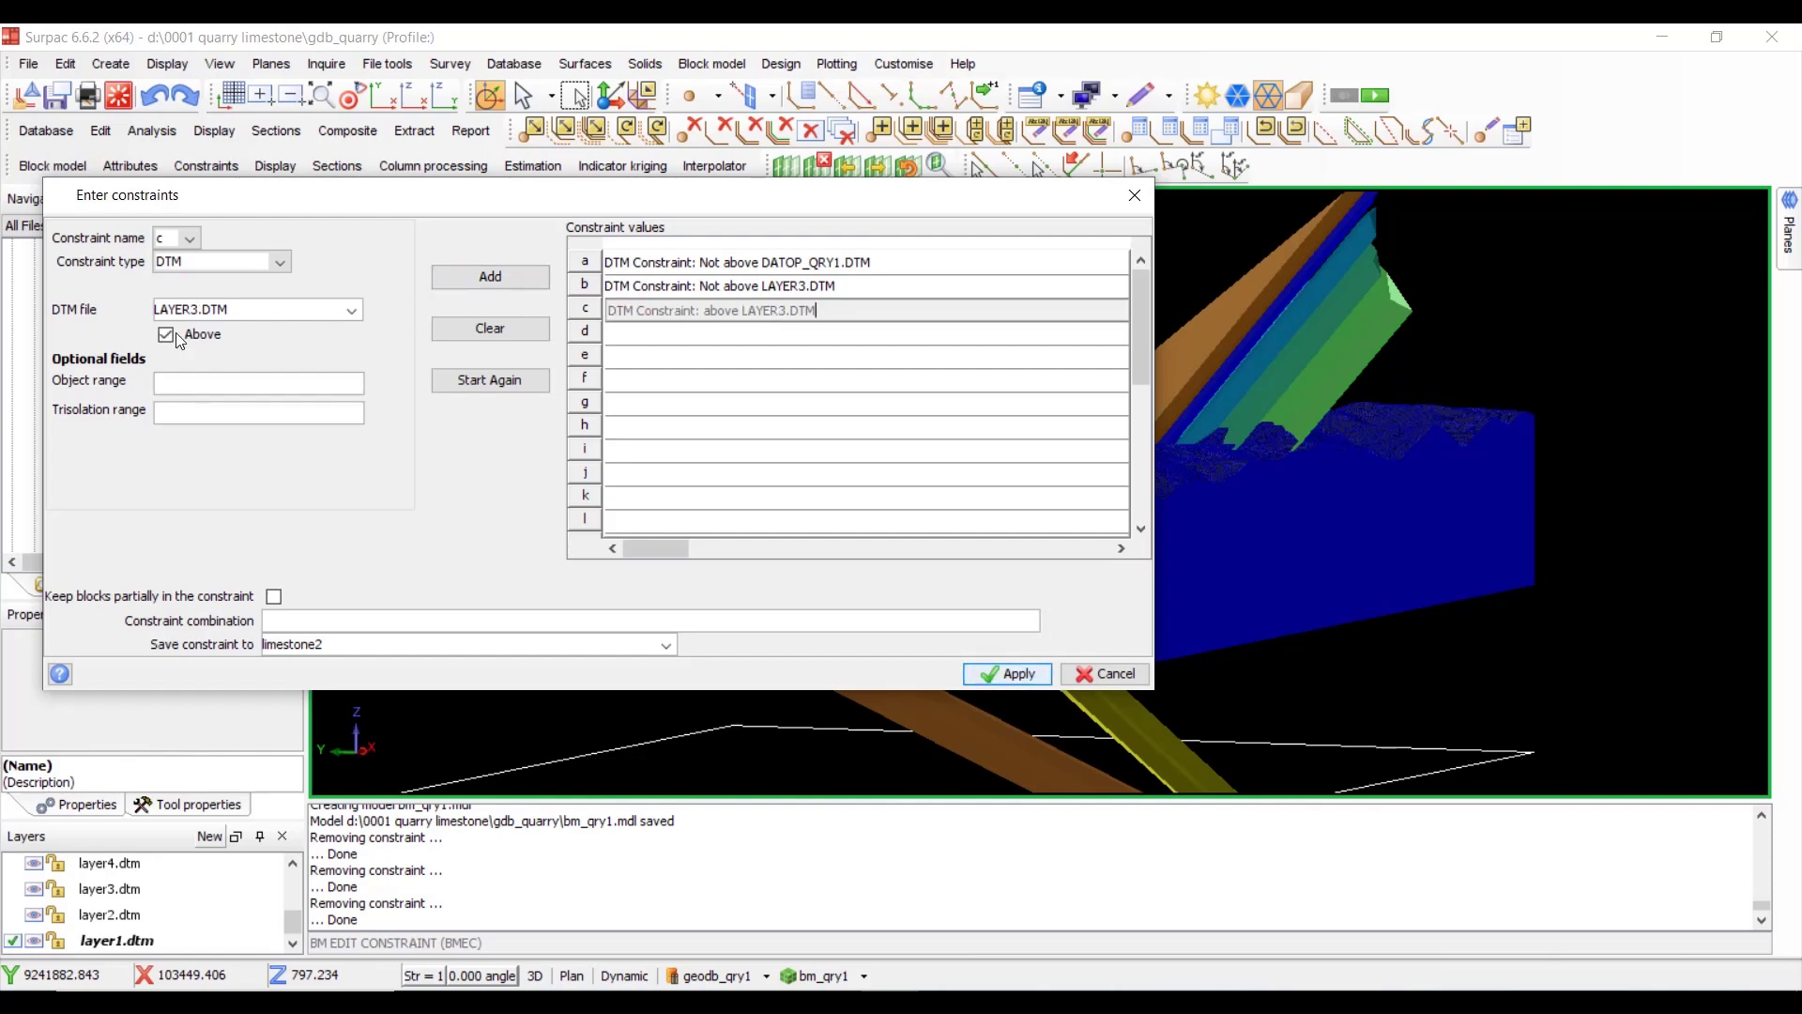
left_click(358, 310)
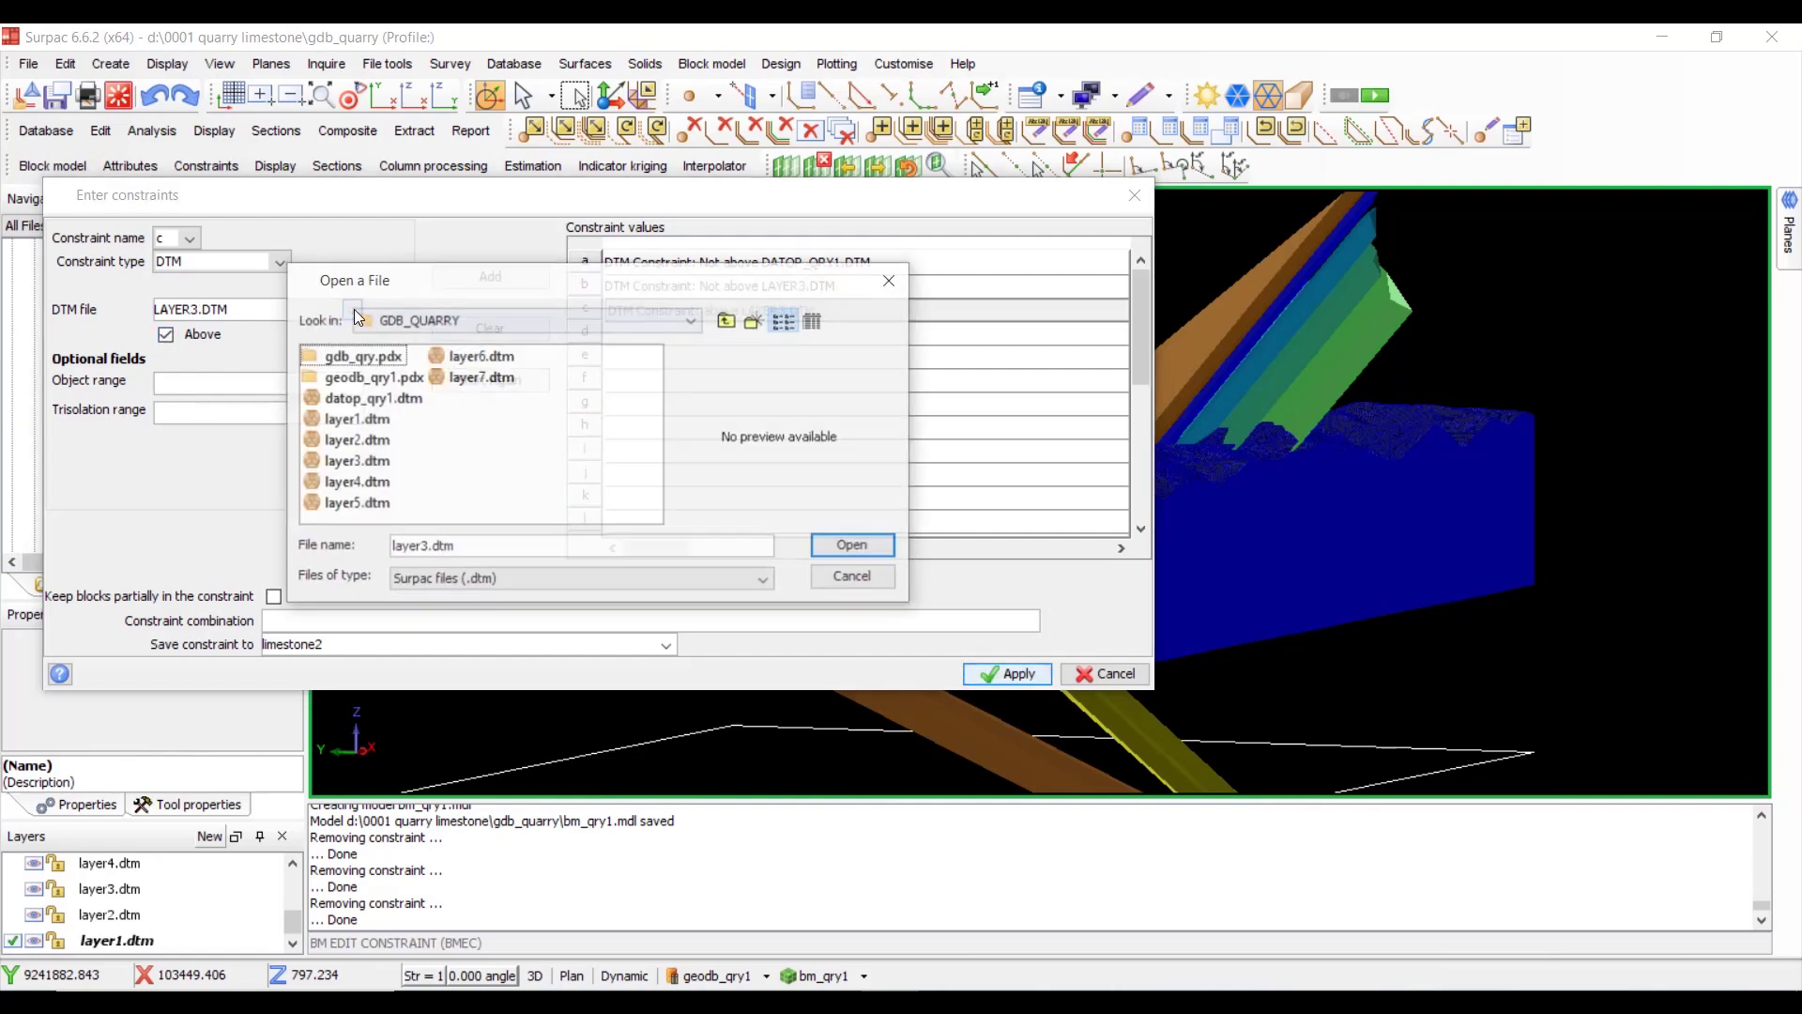
double_click(356, 482)
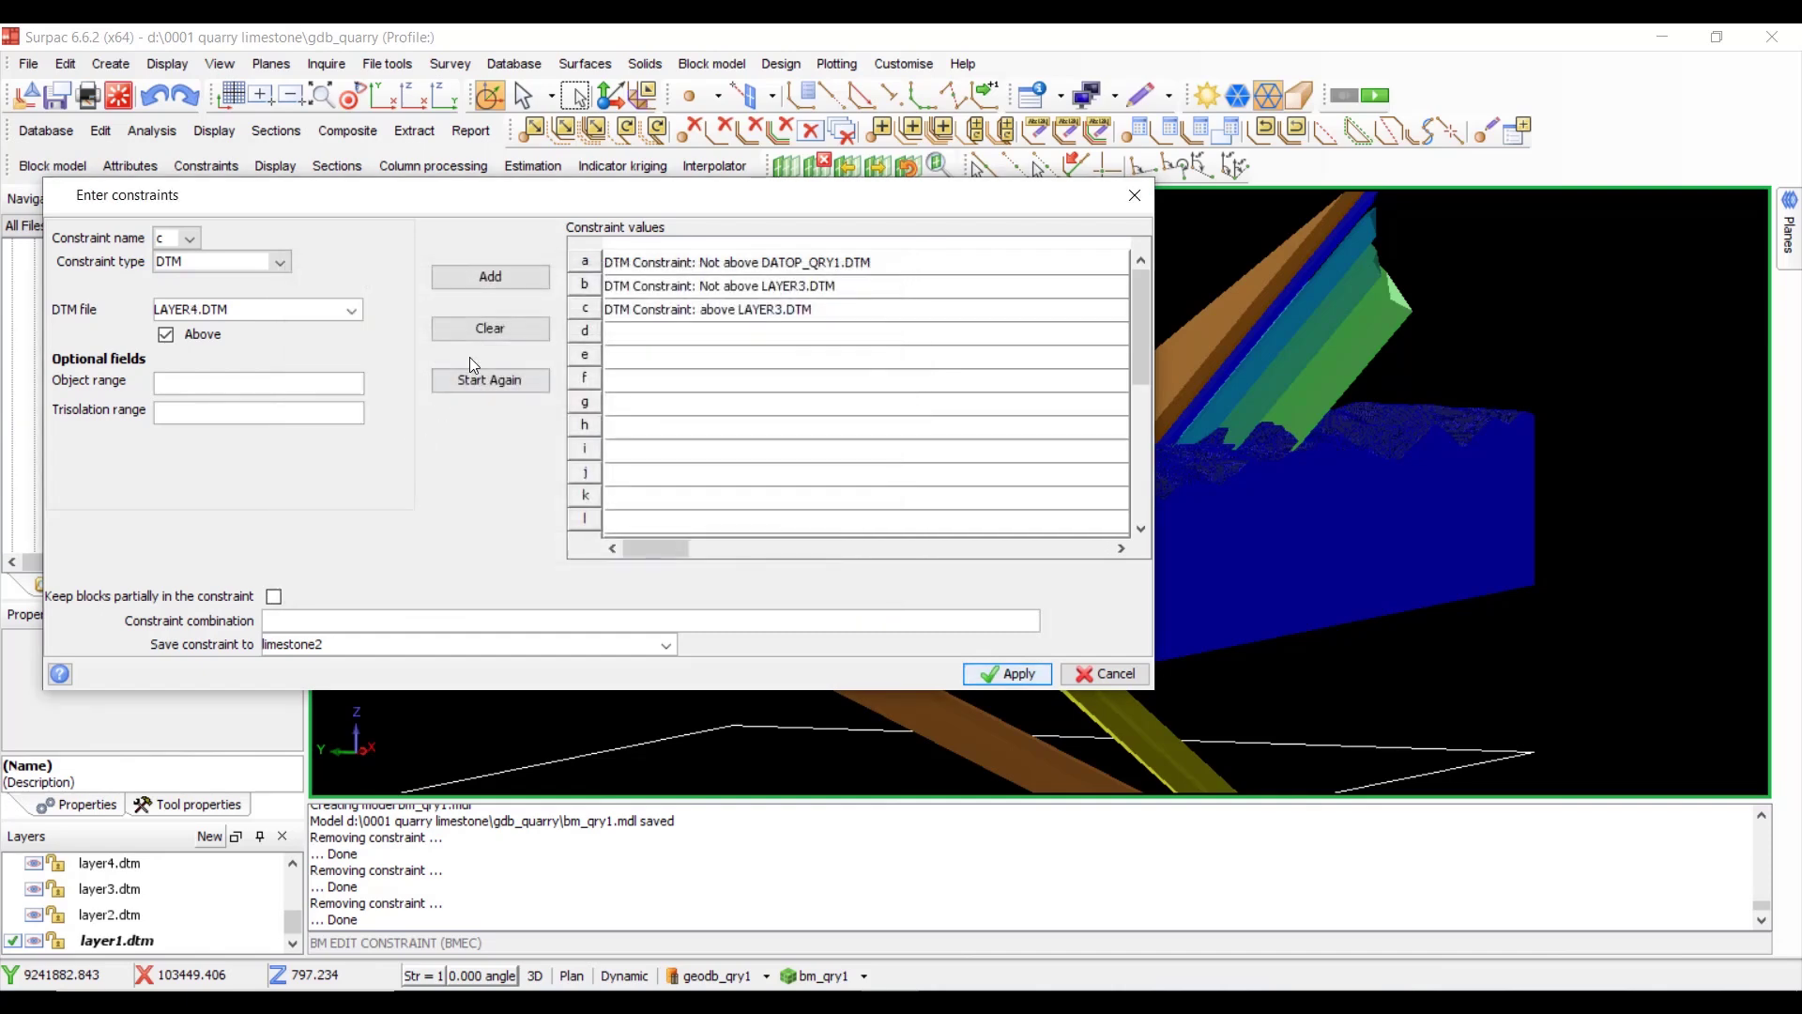
left_click(509, 277)
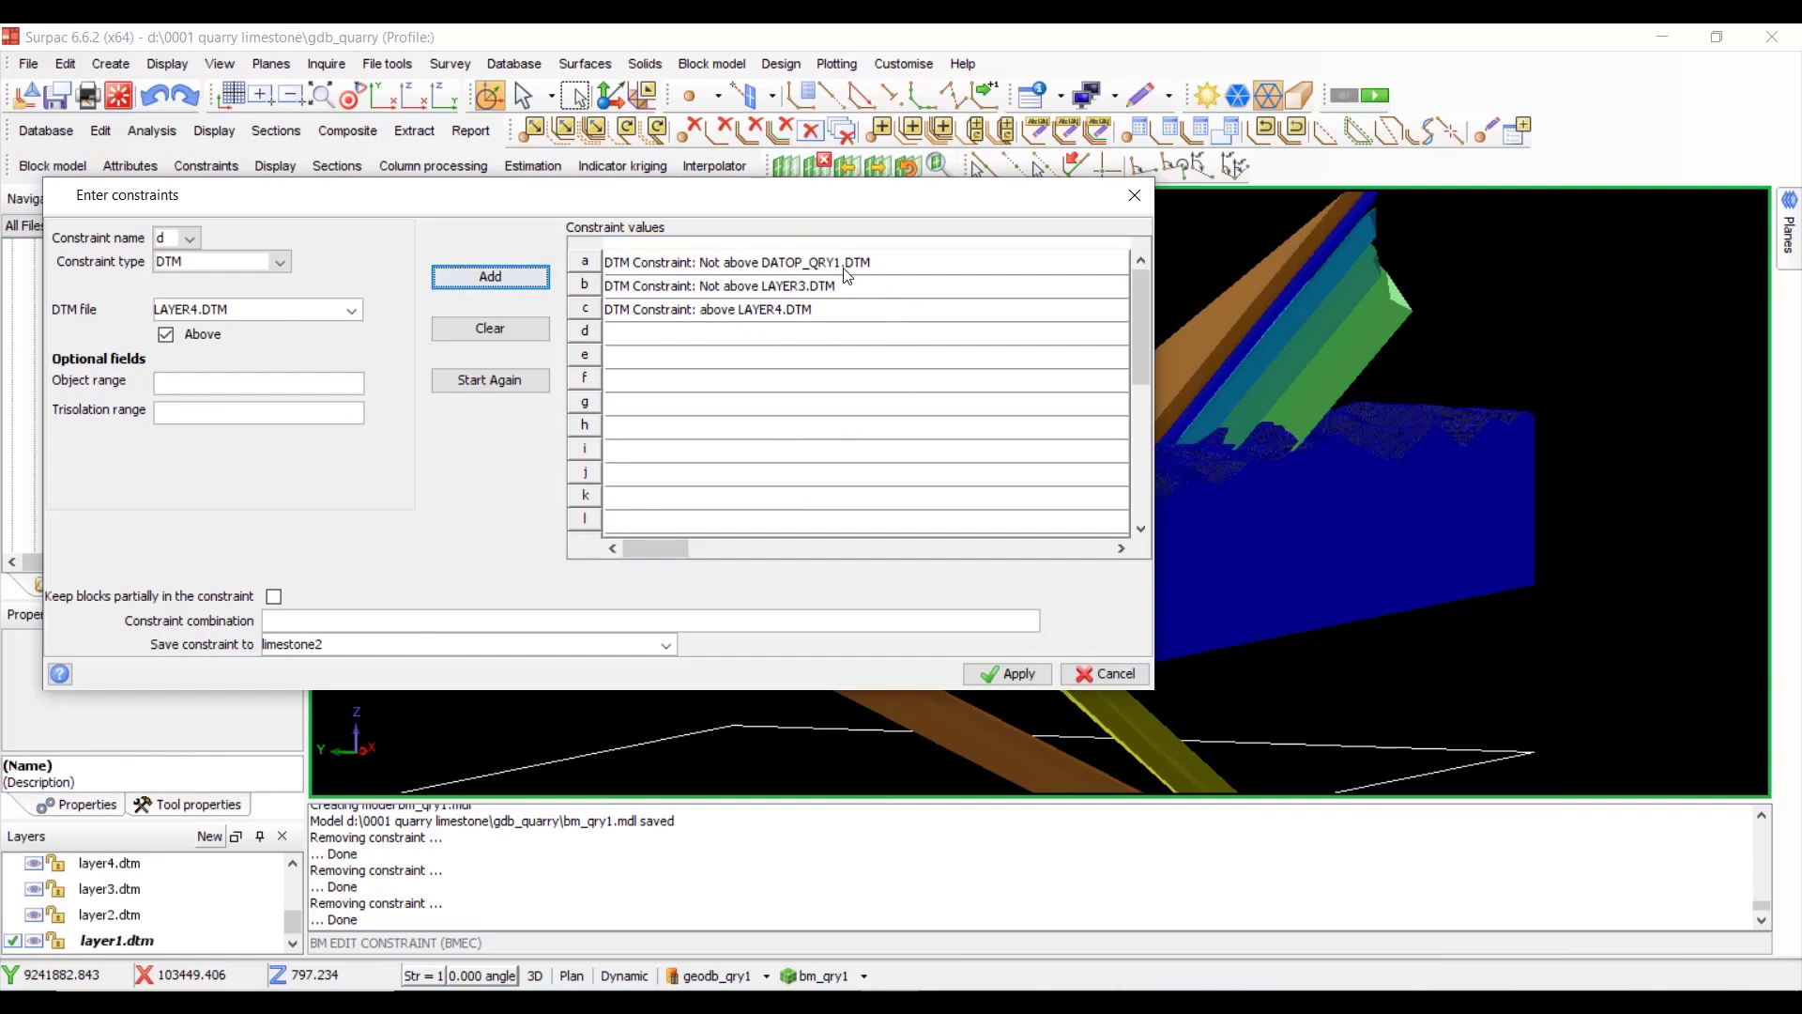
- Save the edited constraint set under the new name limestone3
double_click(345, 646)
left_click(345, 646)
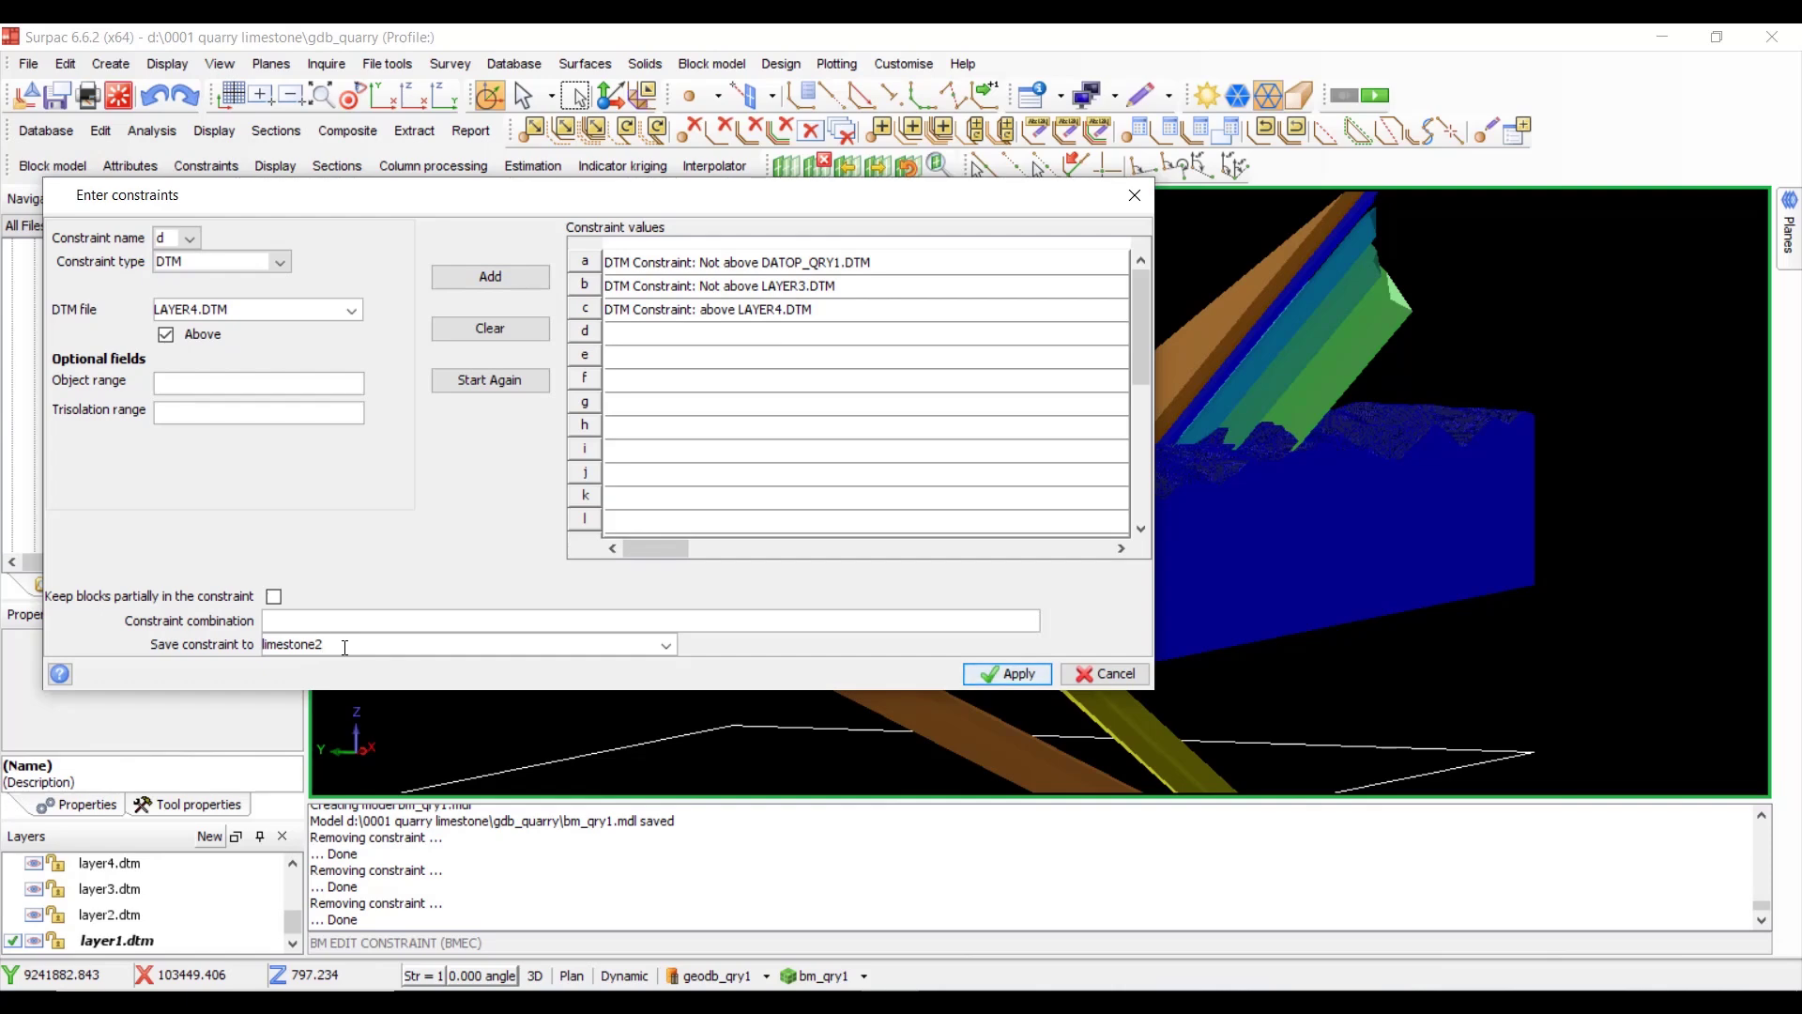
key("BackSpace")
type("3")
left_click(1012, 675)
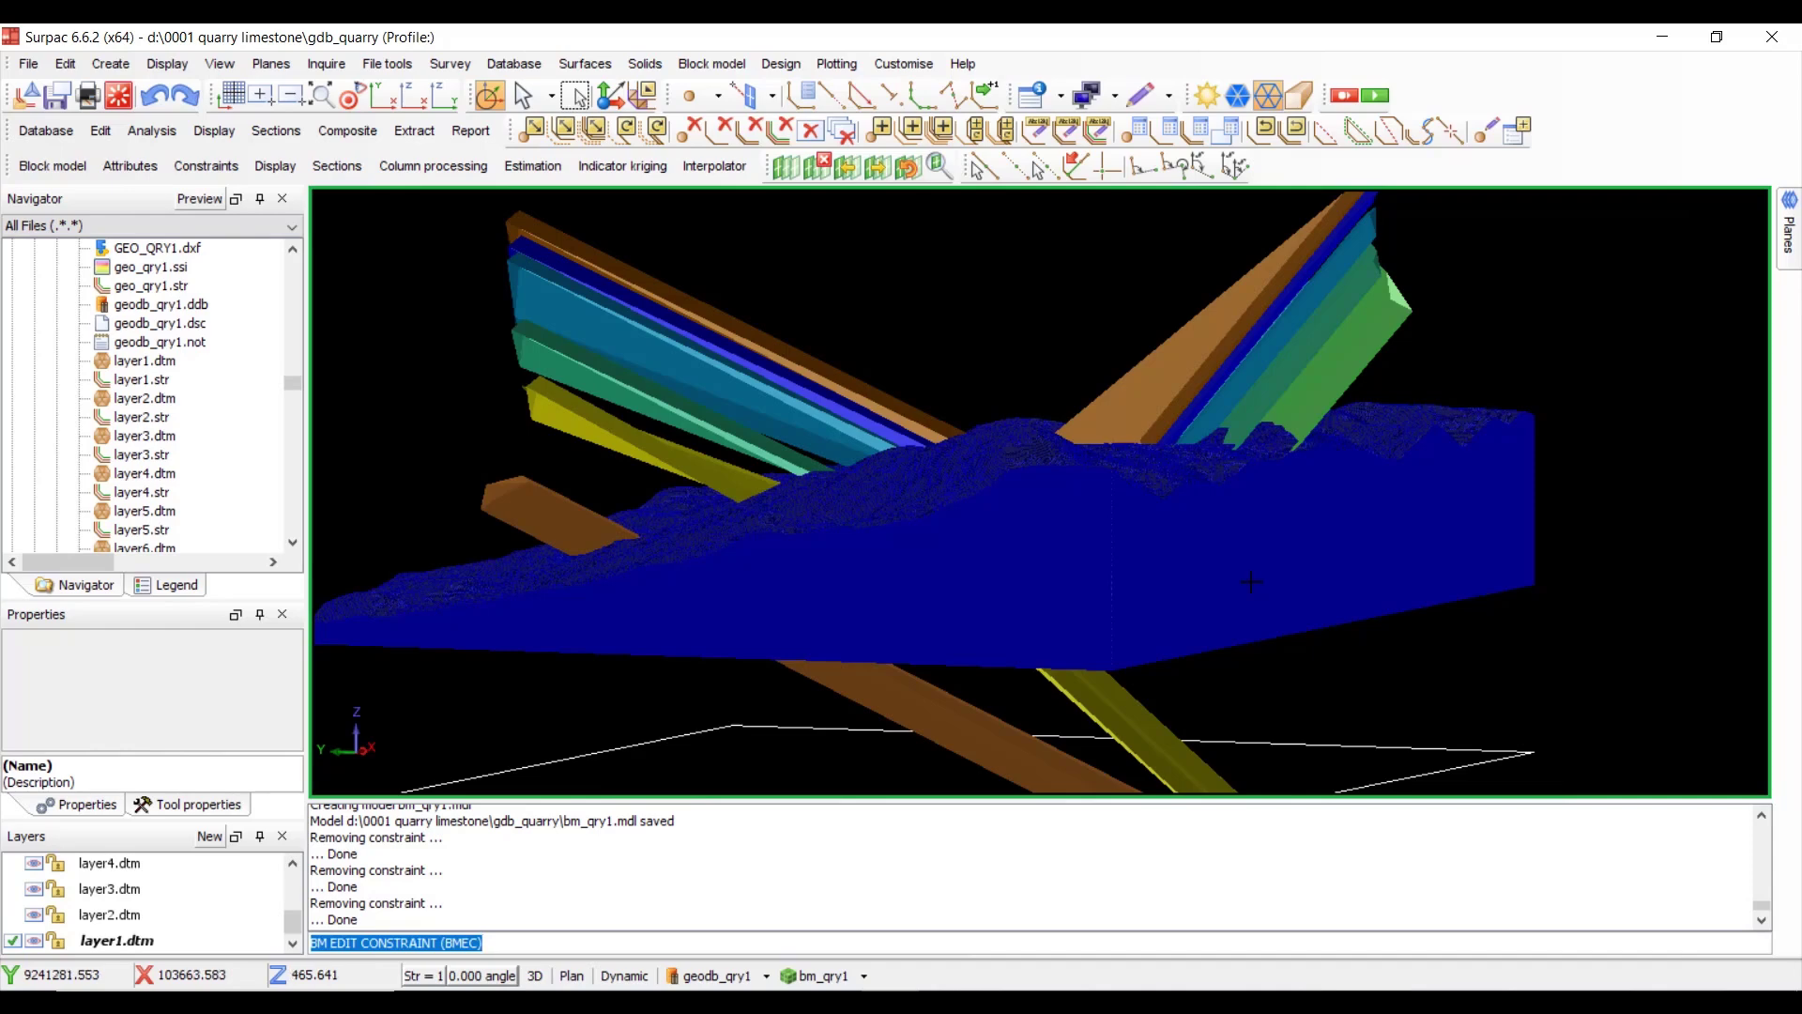
- Apply a new graphical constraint inside limestone3.con and inspect the blocks between layer3 and layer4
left_click(296, 169)
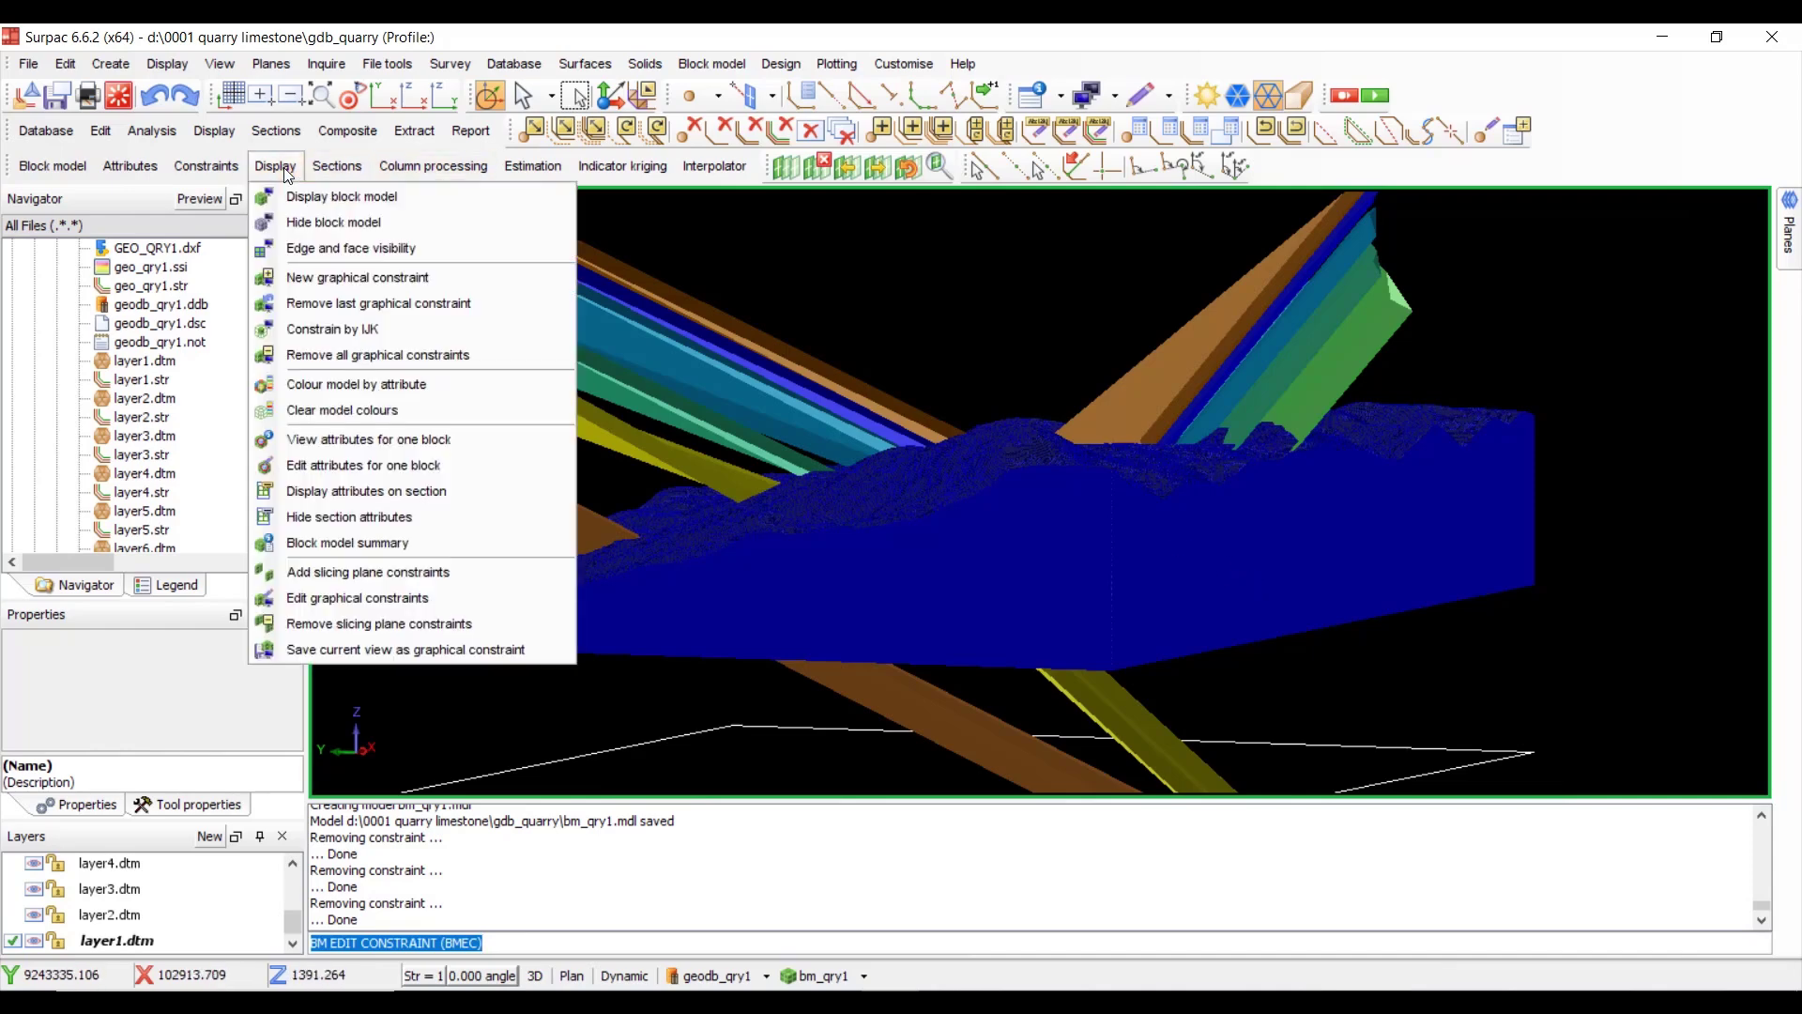
left_click(339, 278)
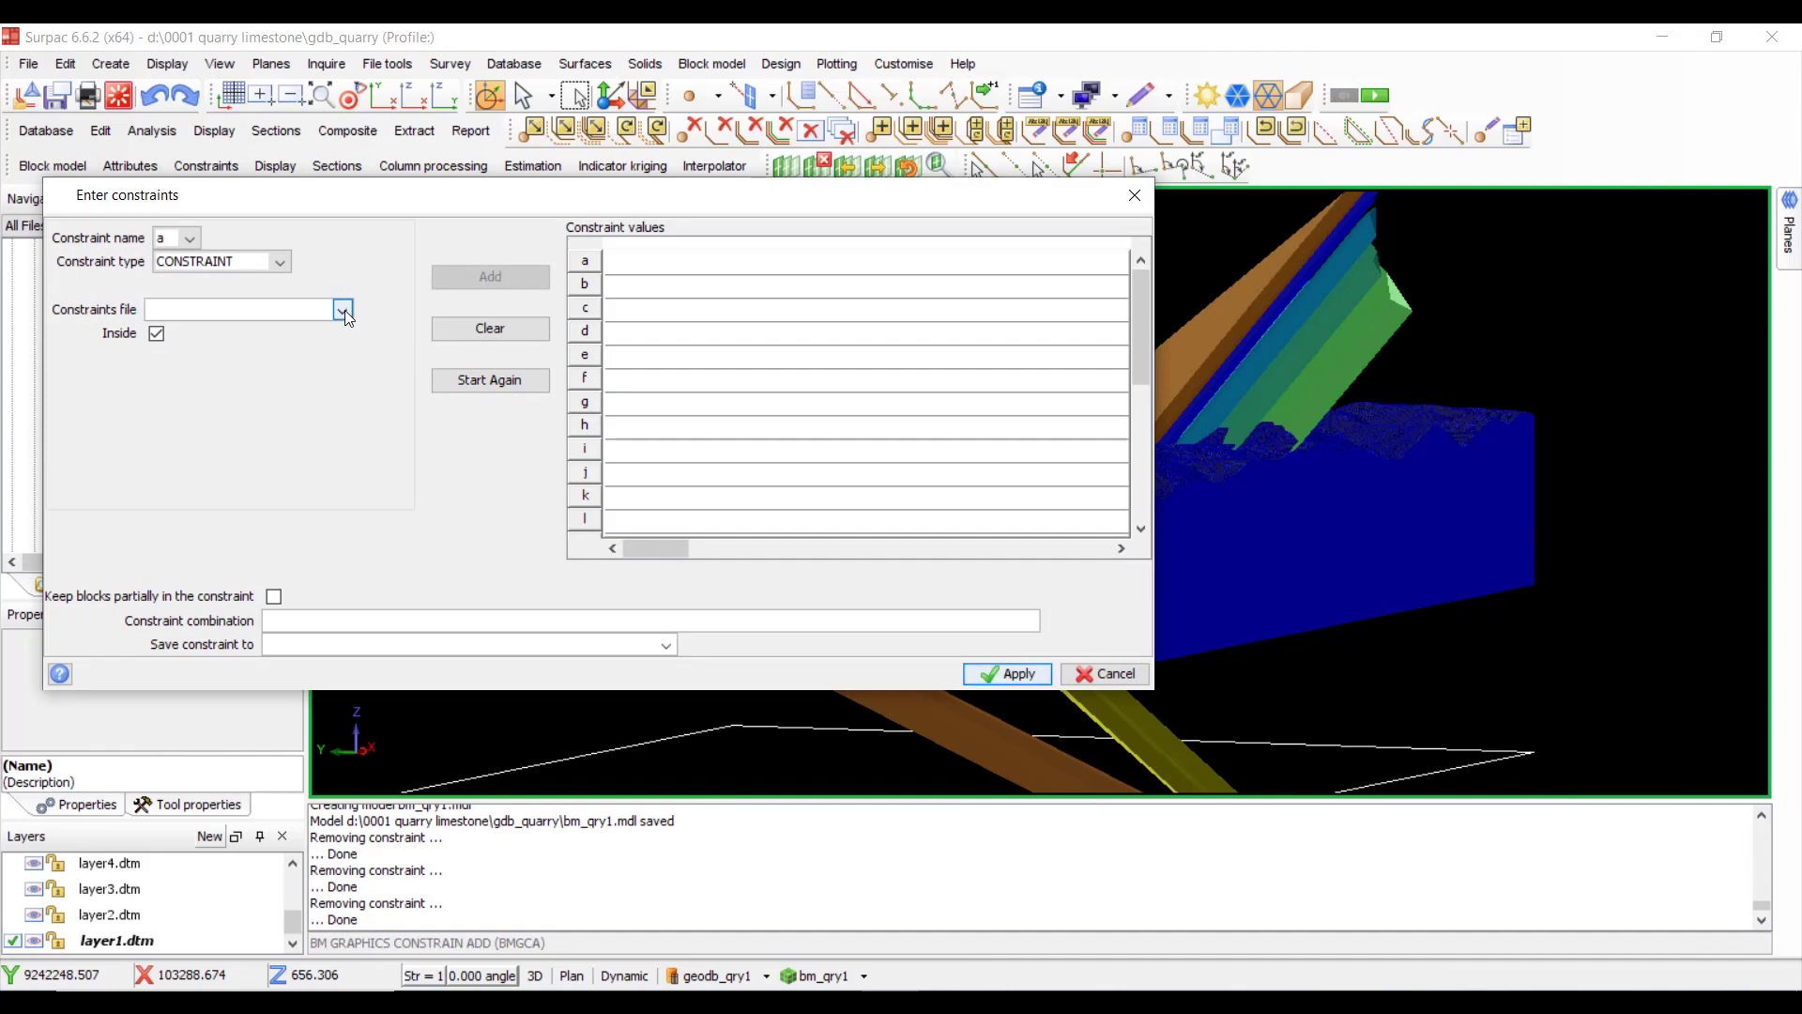
left_click(344, 310)
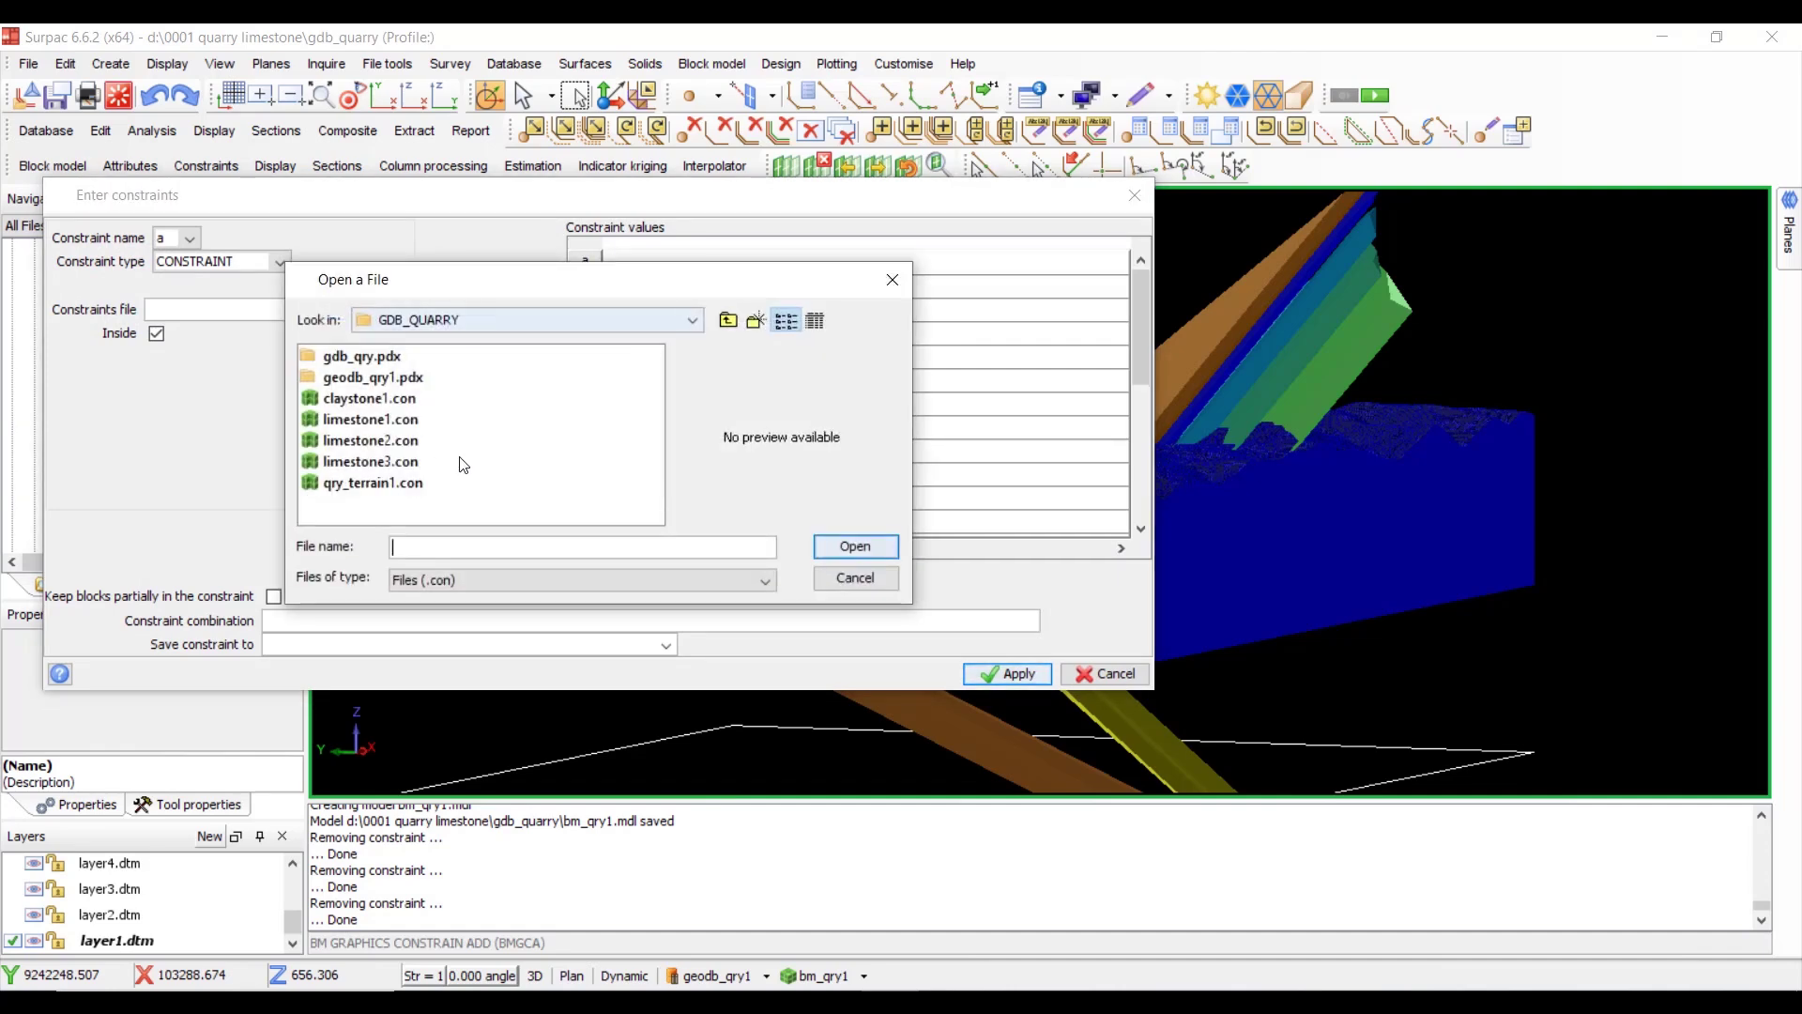
double_click(404, 463)
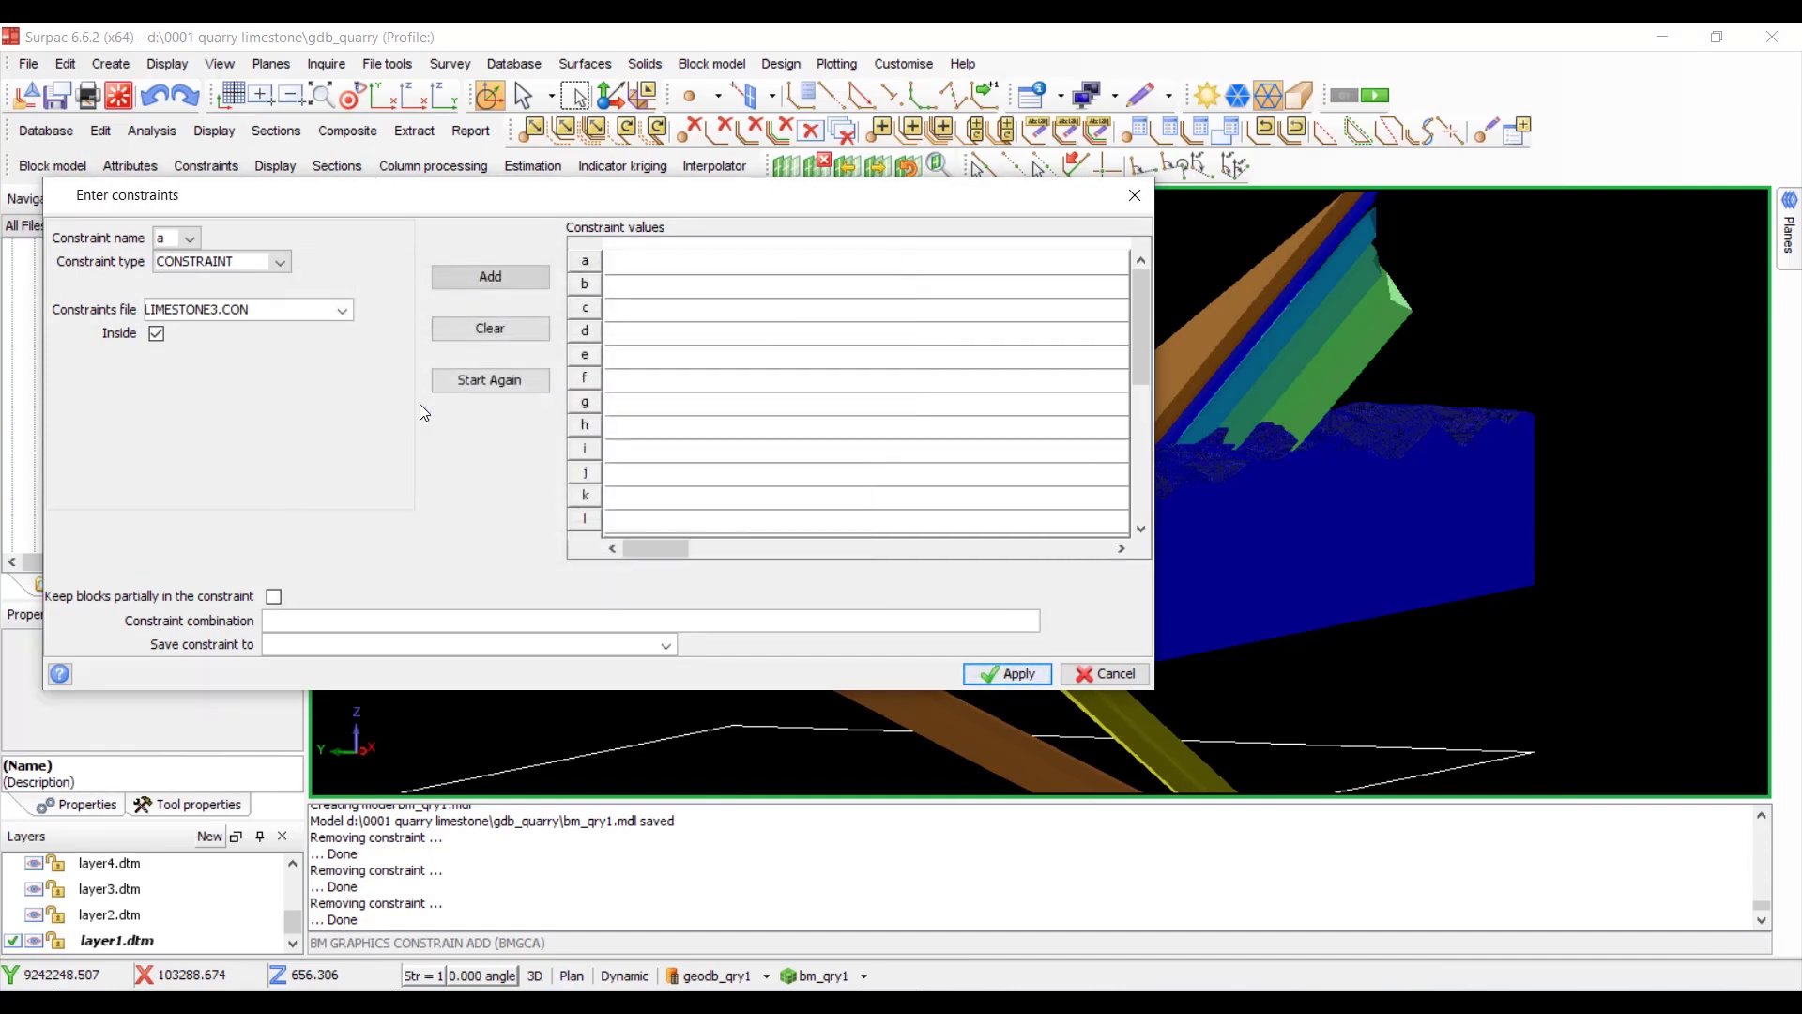
left_click(490, 276)
left_click(1012, 675)
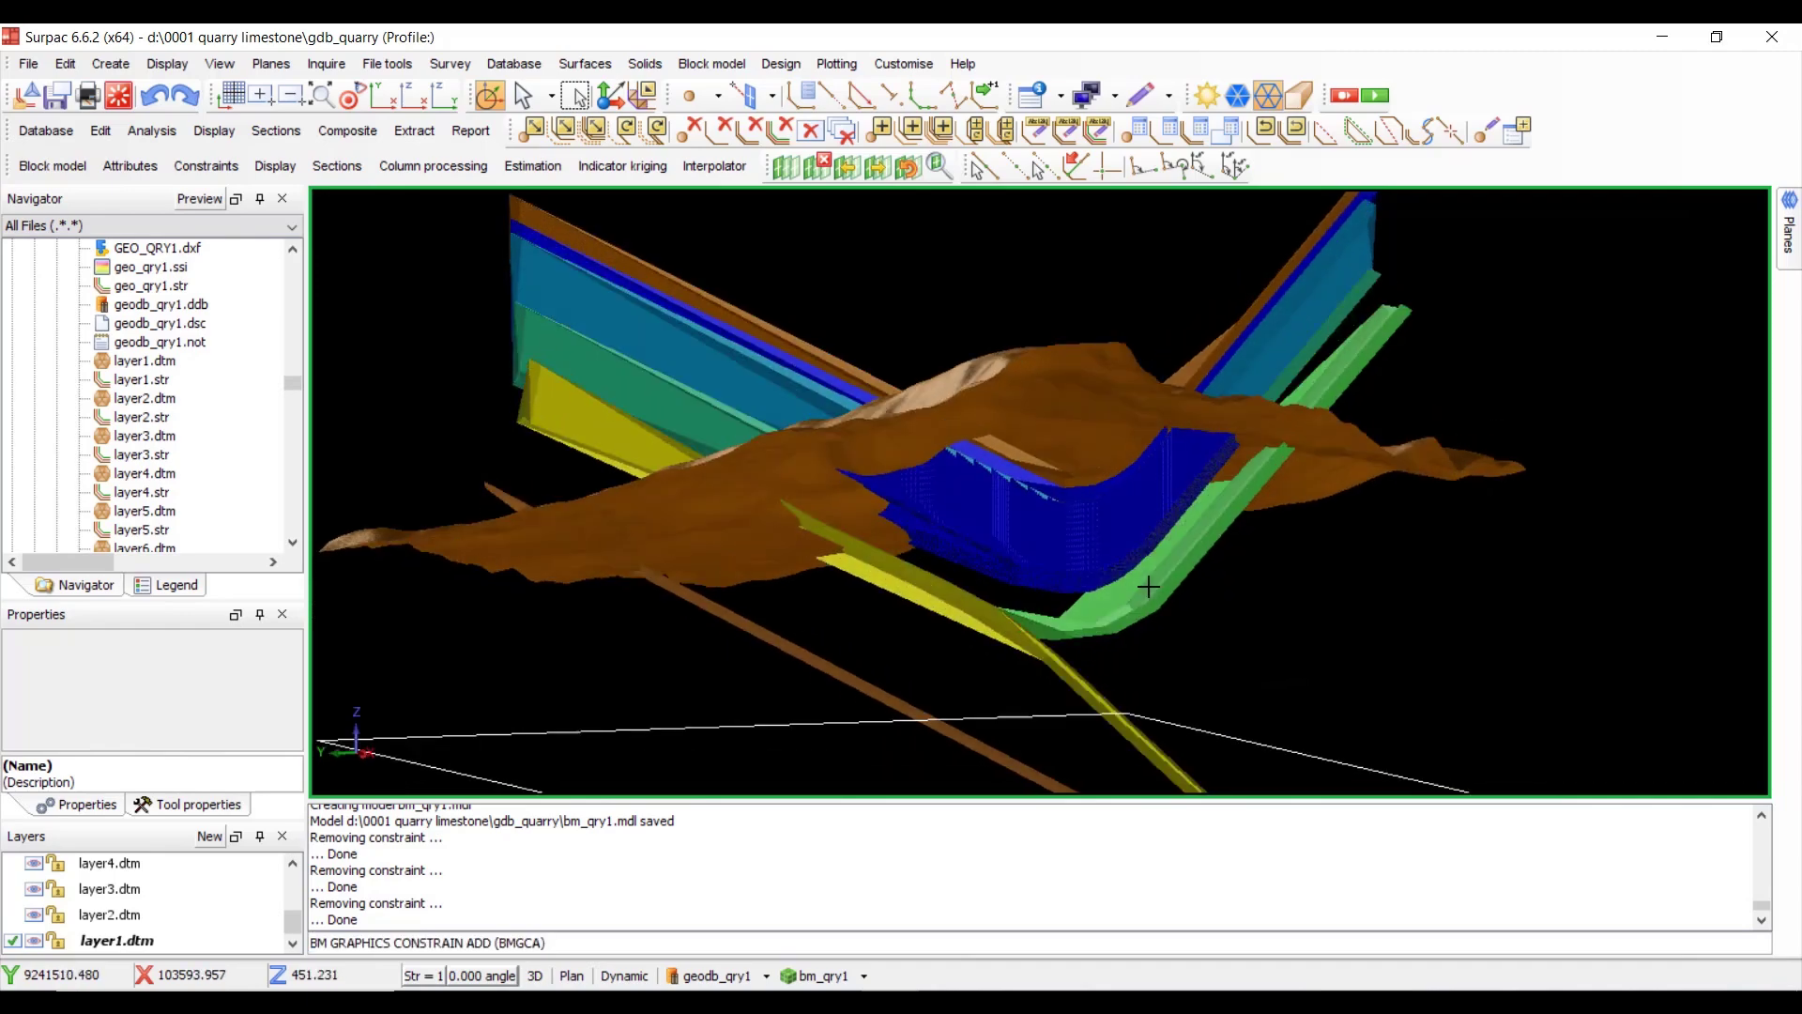
left_click_drag(1129, 598, 1080, 526)
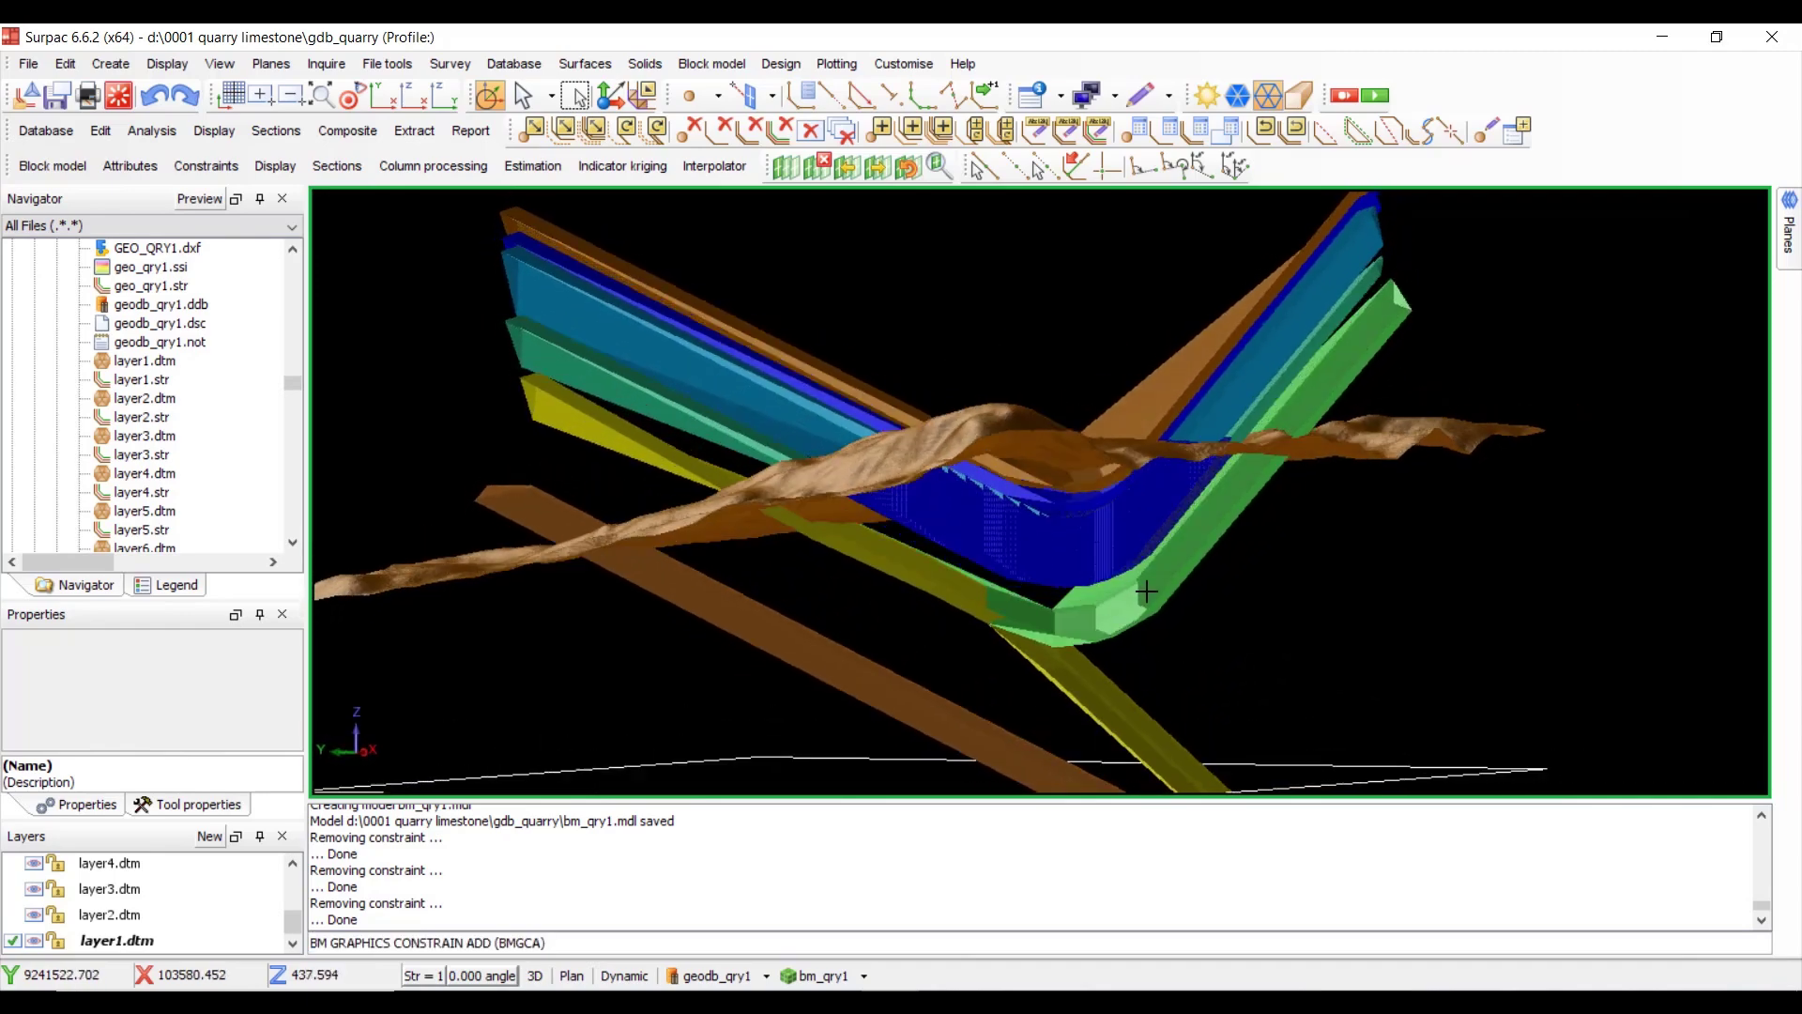
- Remove the limestone3 graphical constraint from the display and open the limestone3 constraint file for editing
left_click(277, 166)
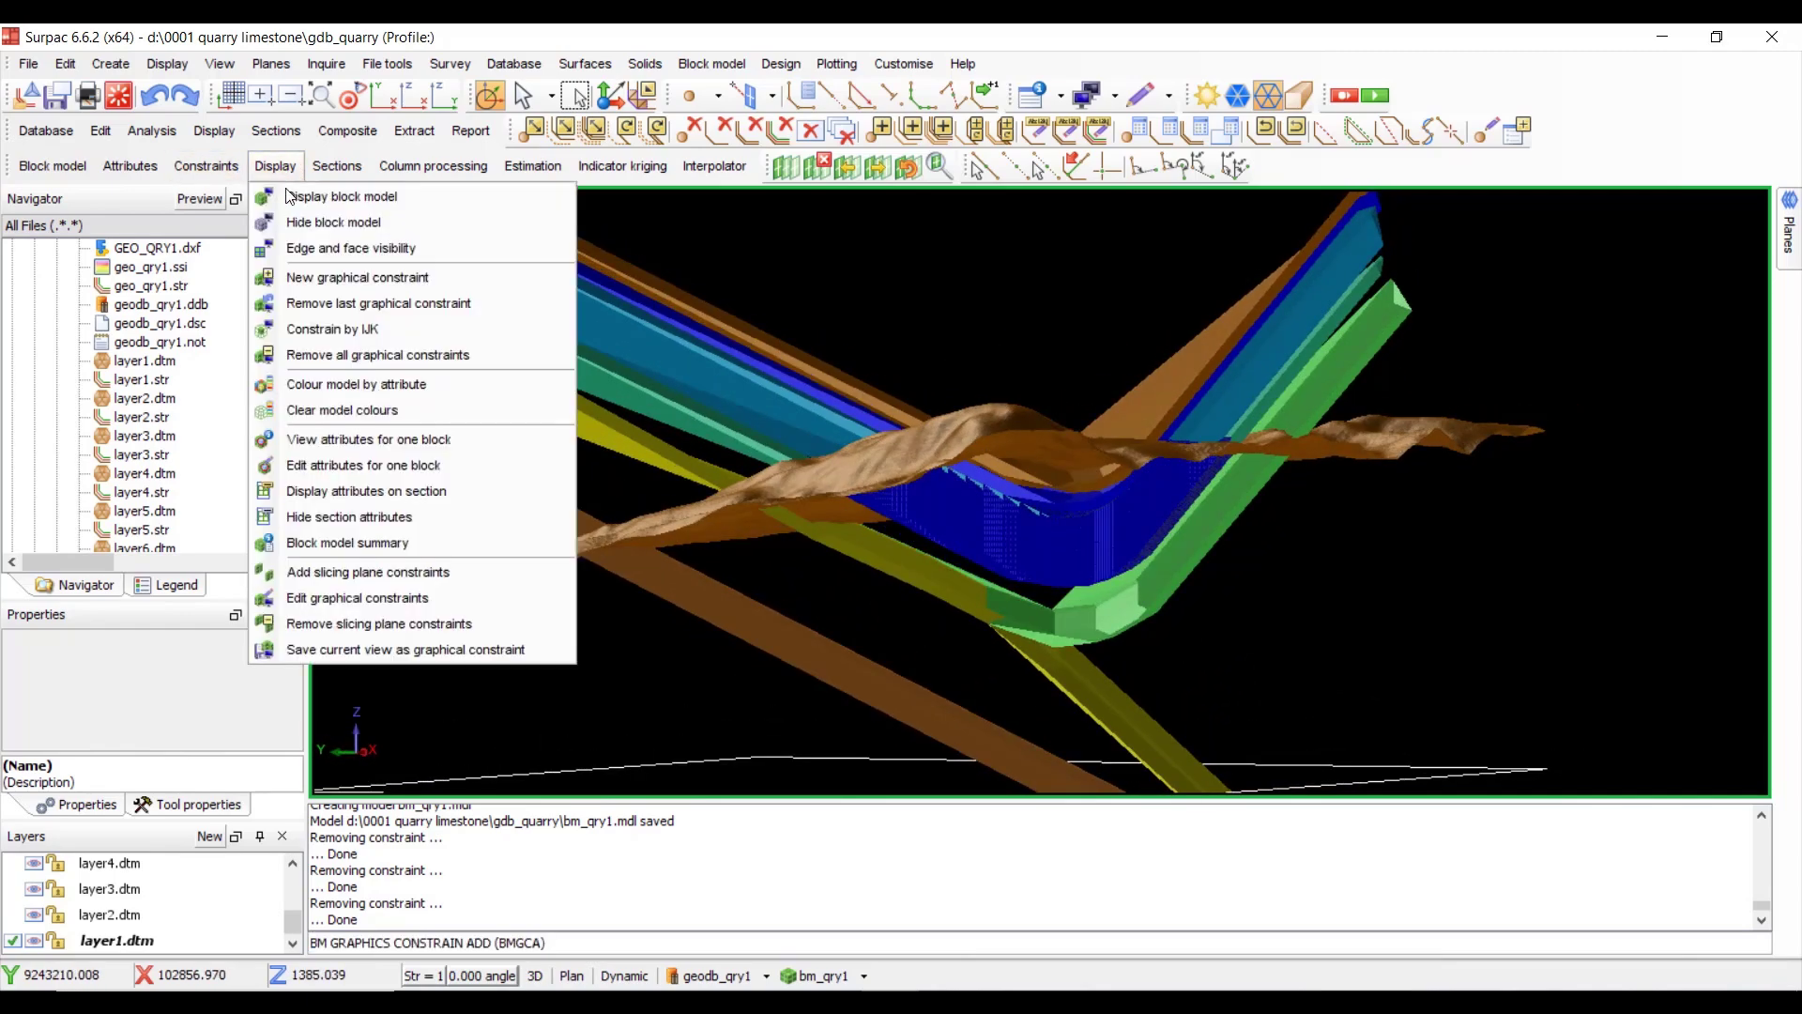
left_click(391, 310)
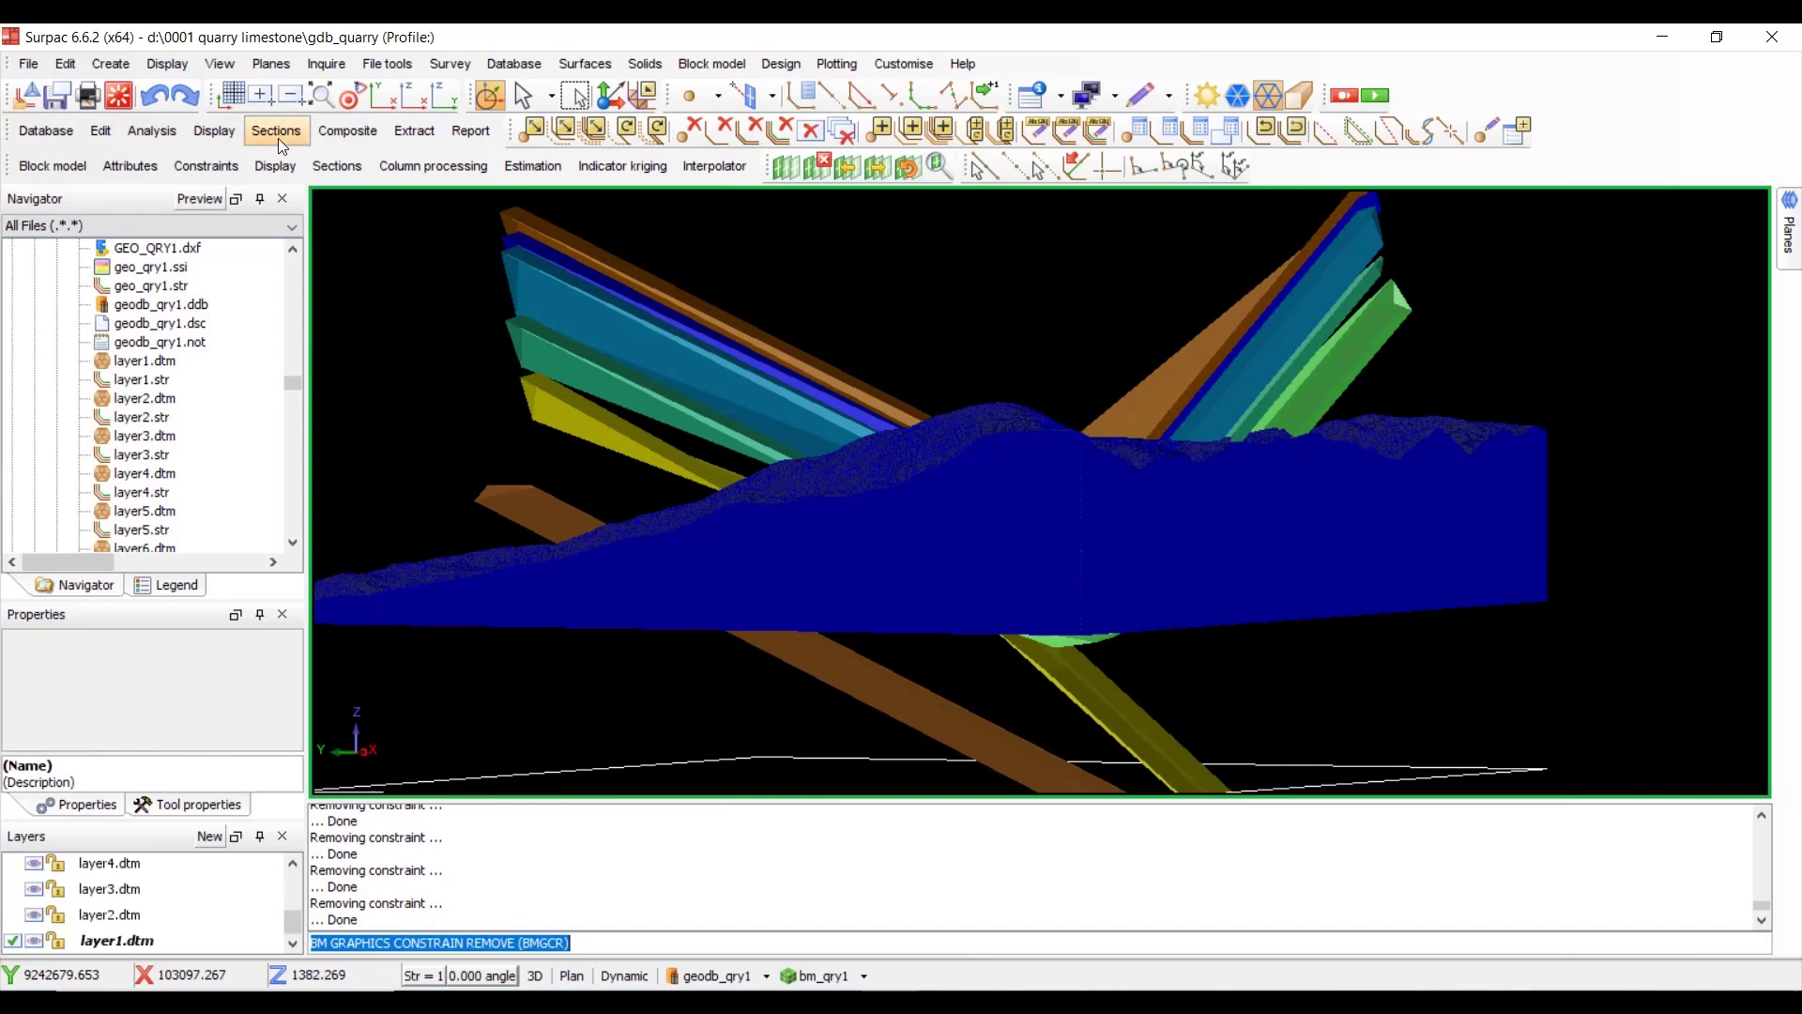
left_click(207, 165)
left_click(252, 221)
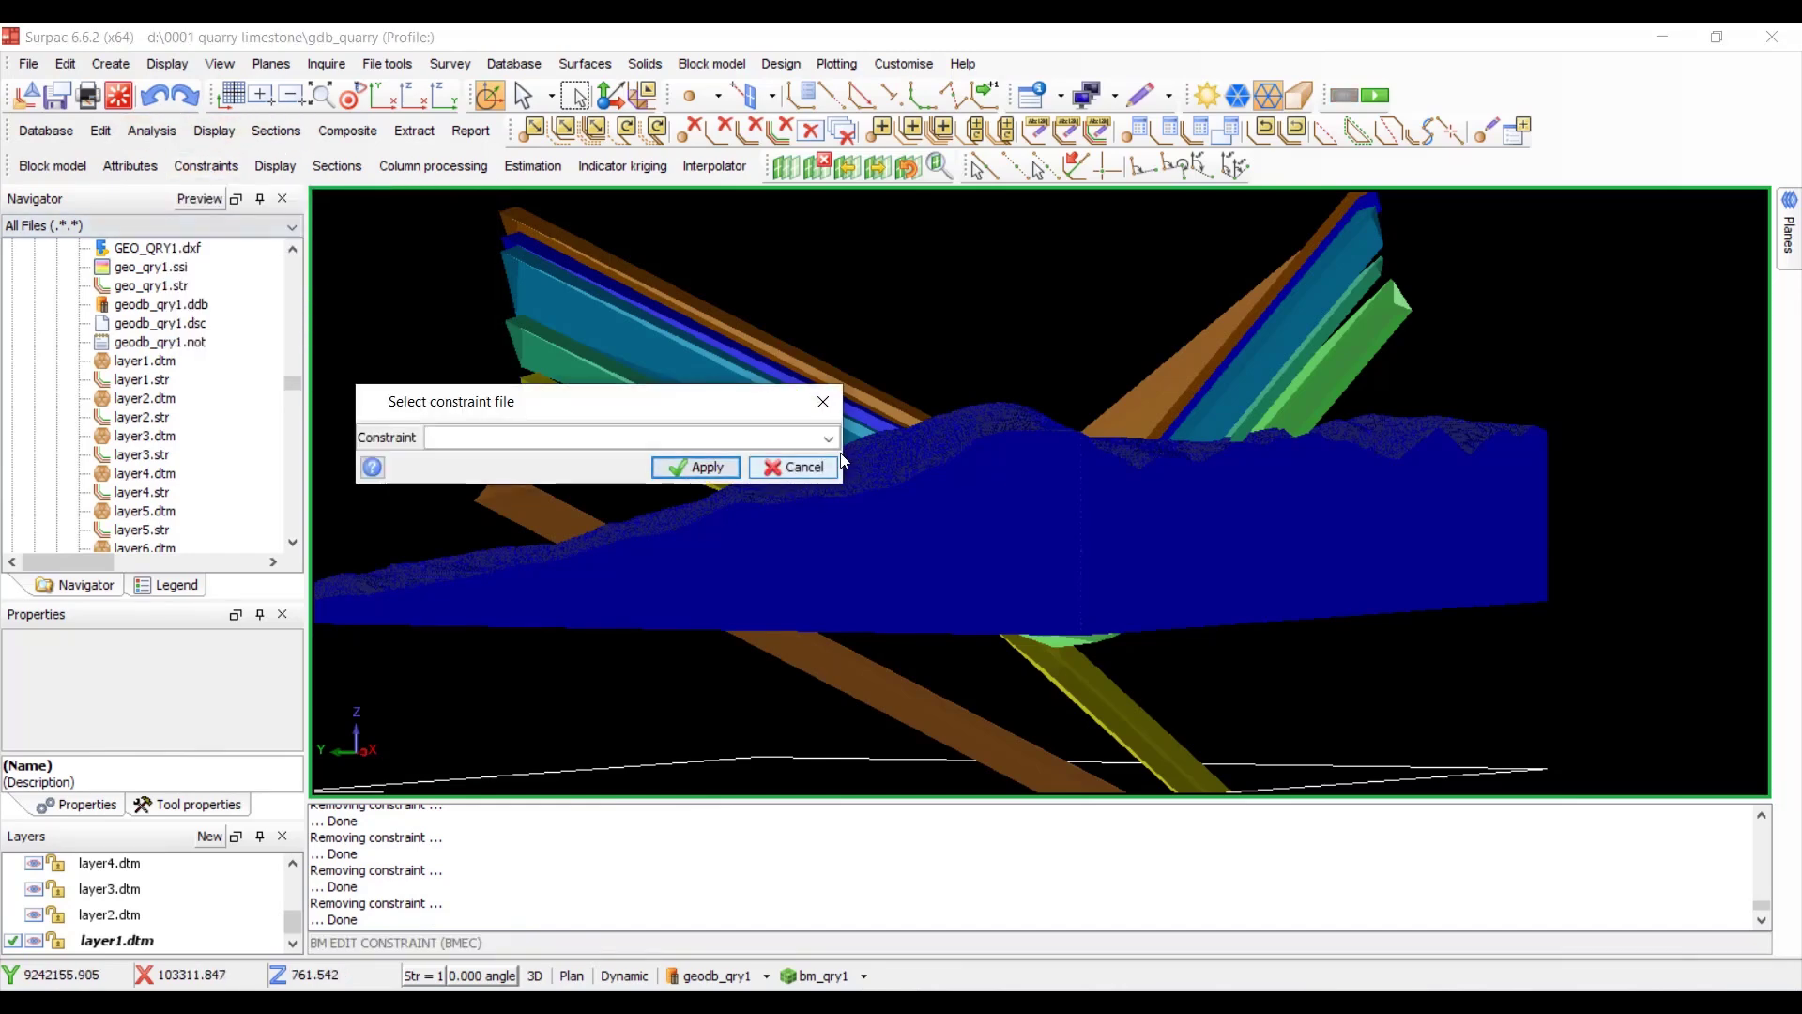
left_click(829, 435)
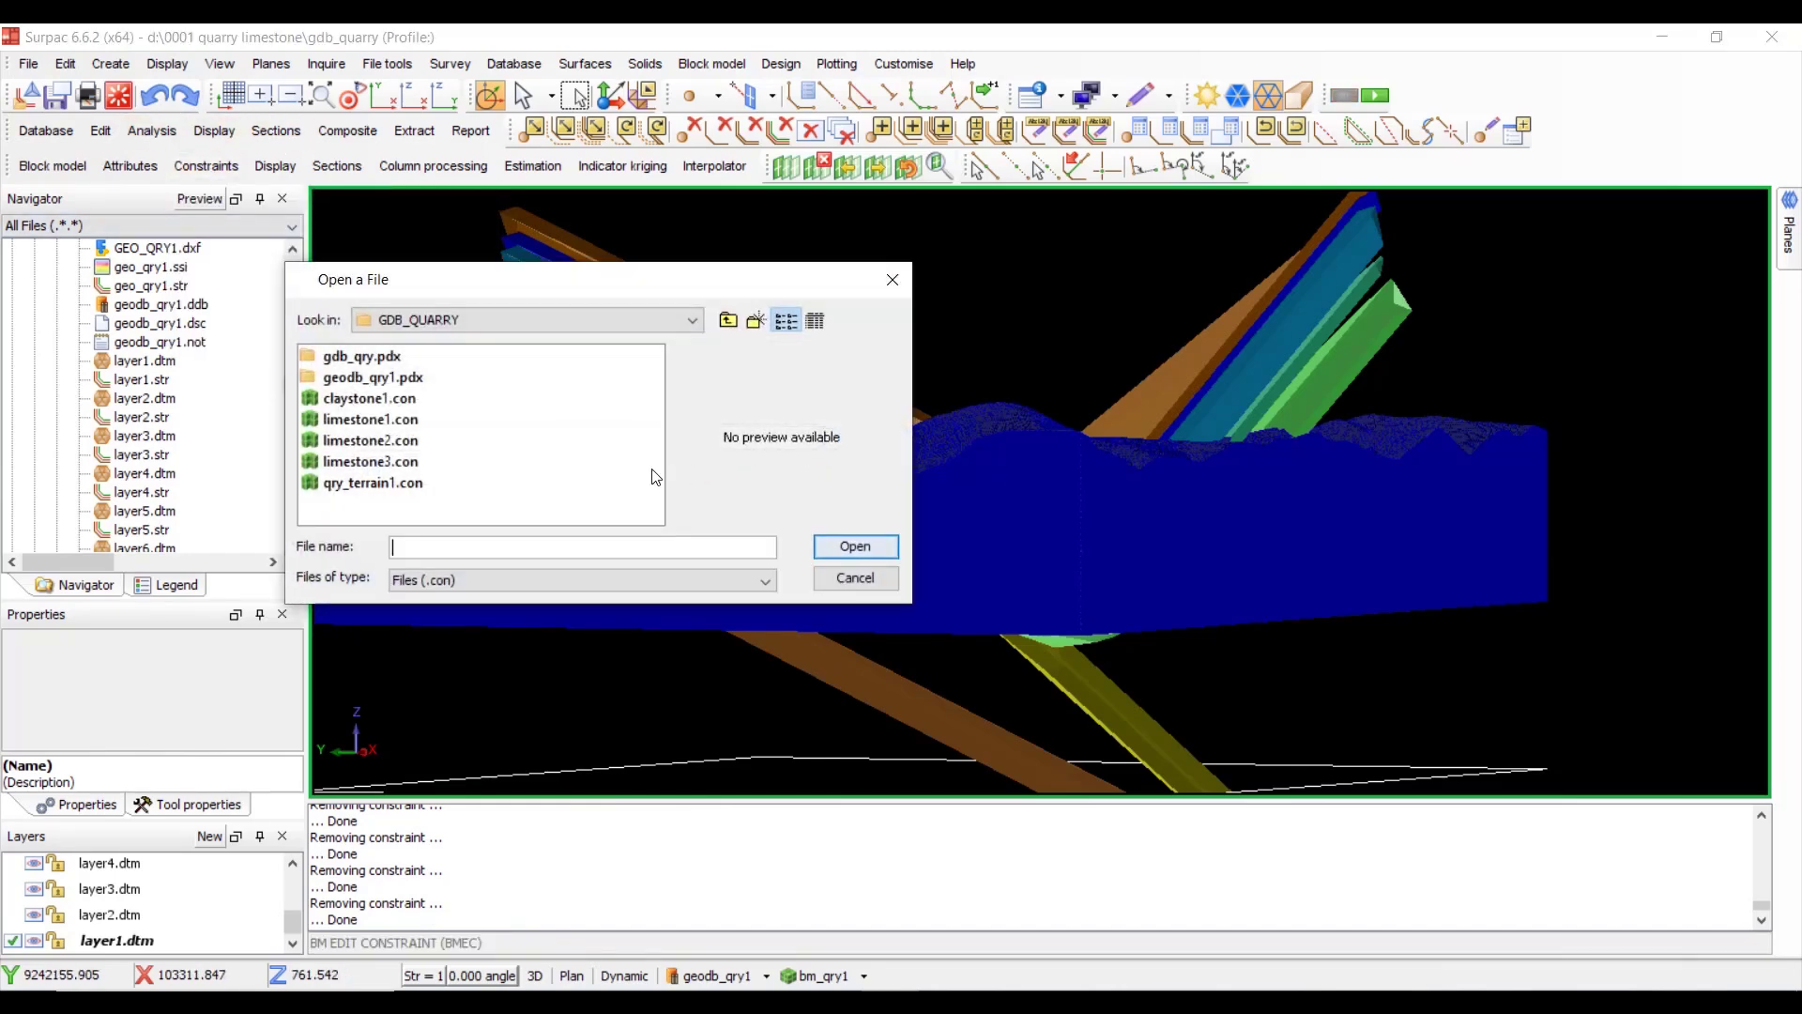
left_click(403, 462)
left_click(856, 546)
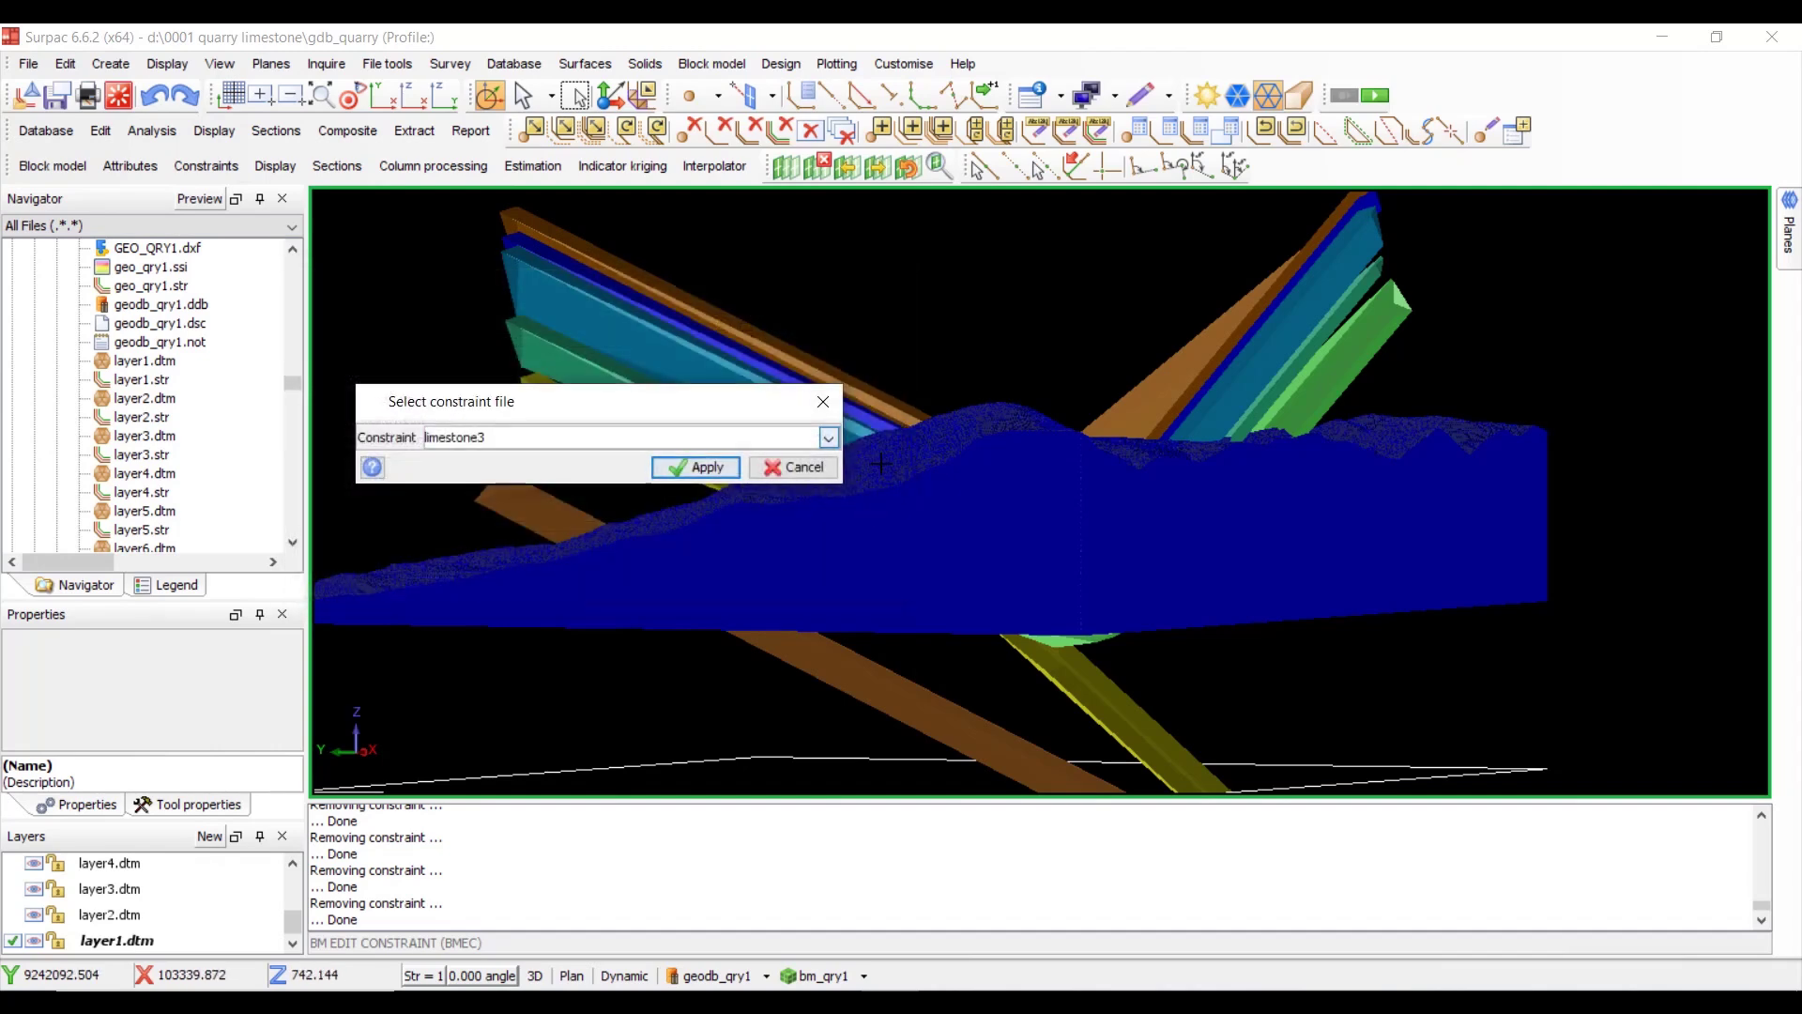
left_click(714, 467)
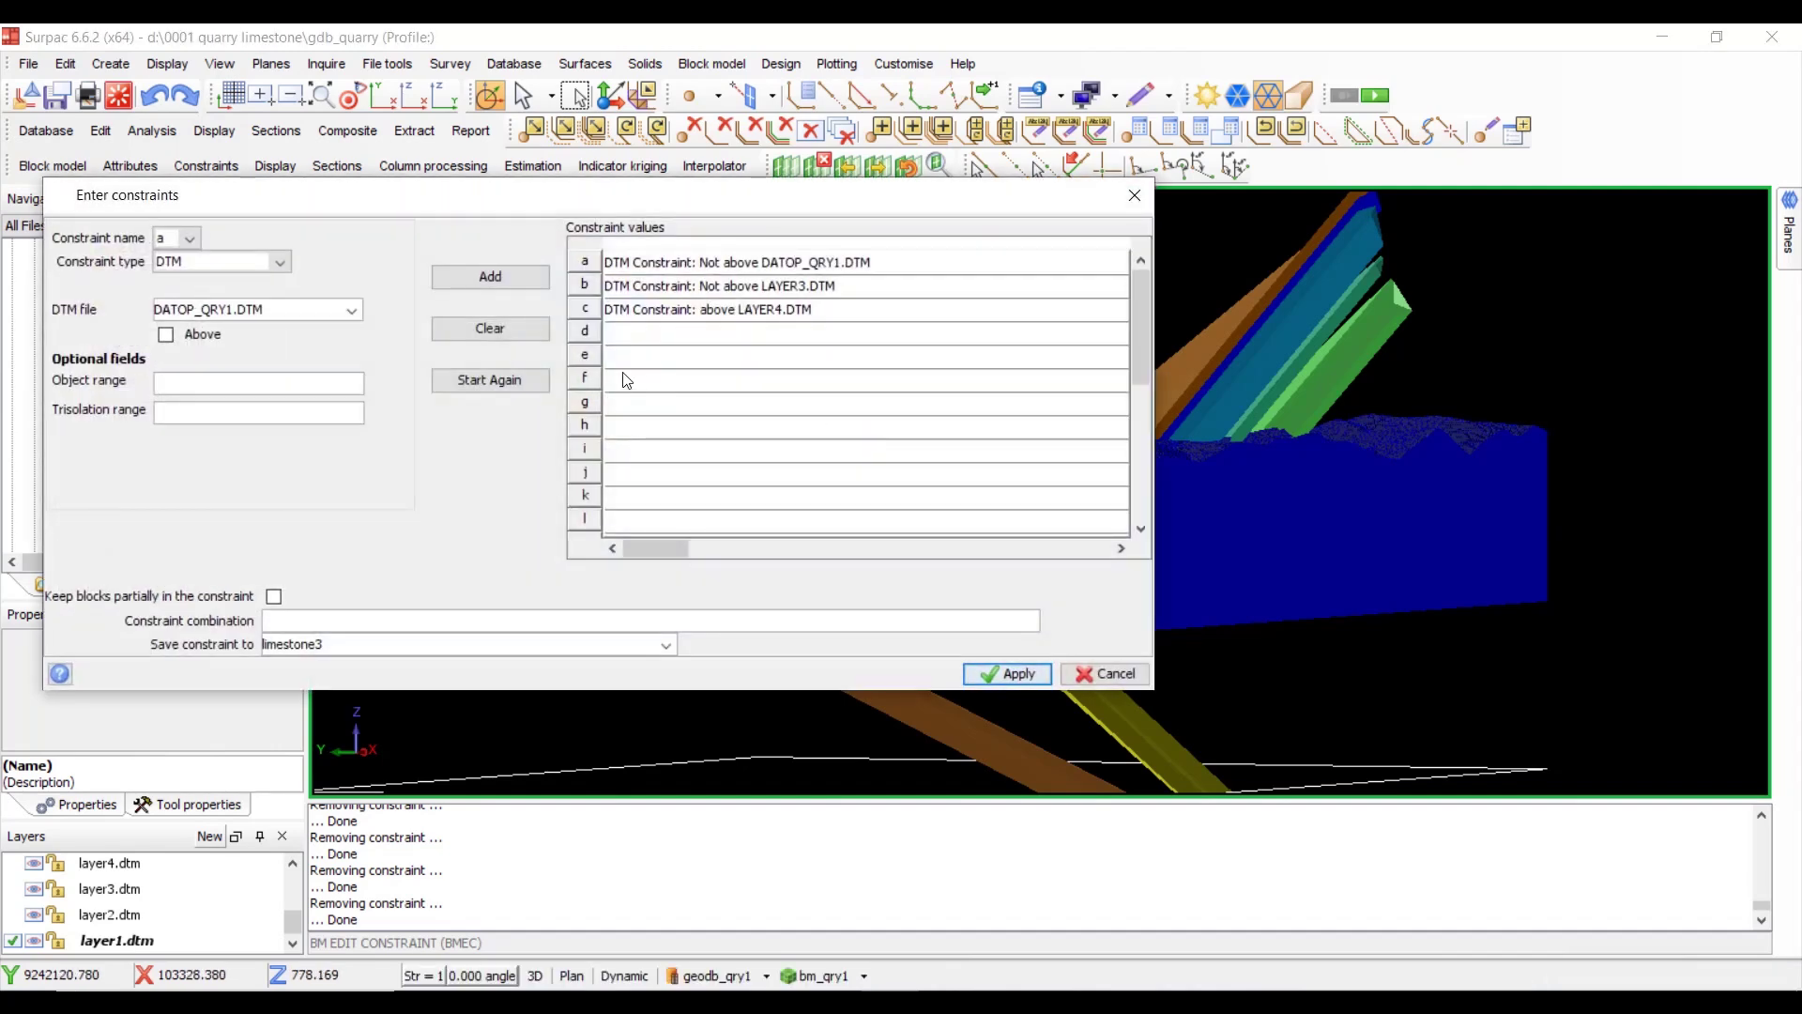
- Change constraint b to not above layer4.dtm and constraint c to above layer5.dtm
left_click(813, 286)
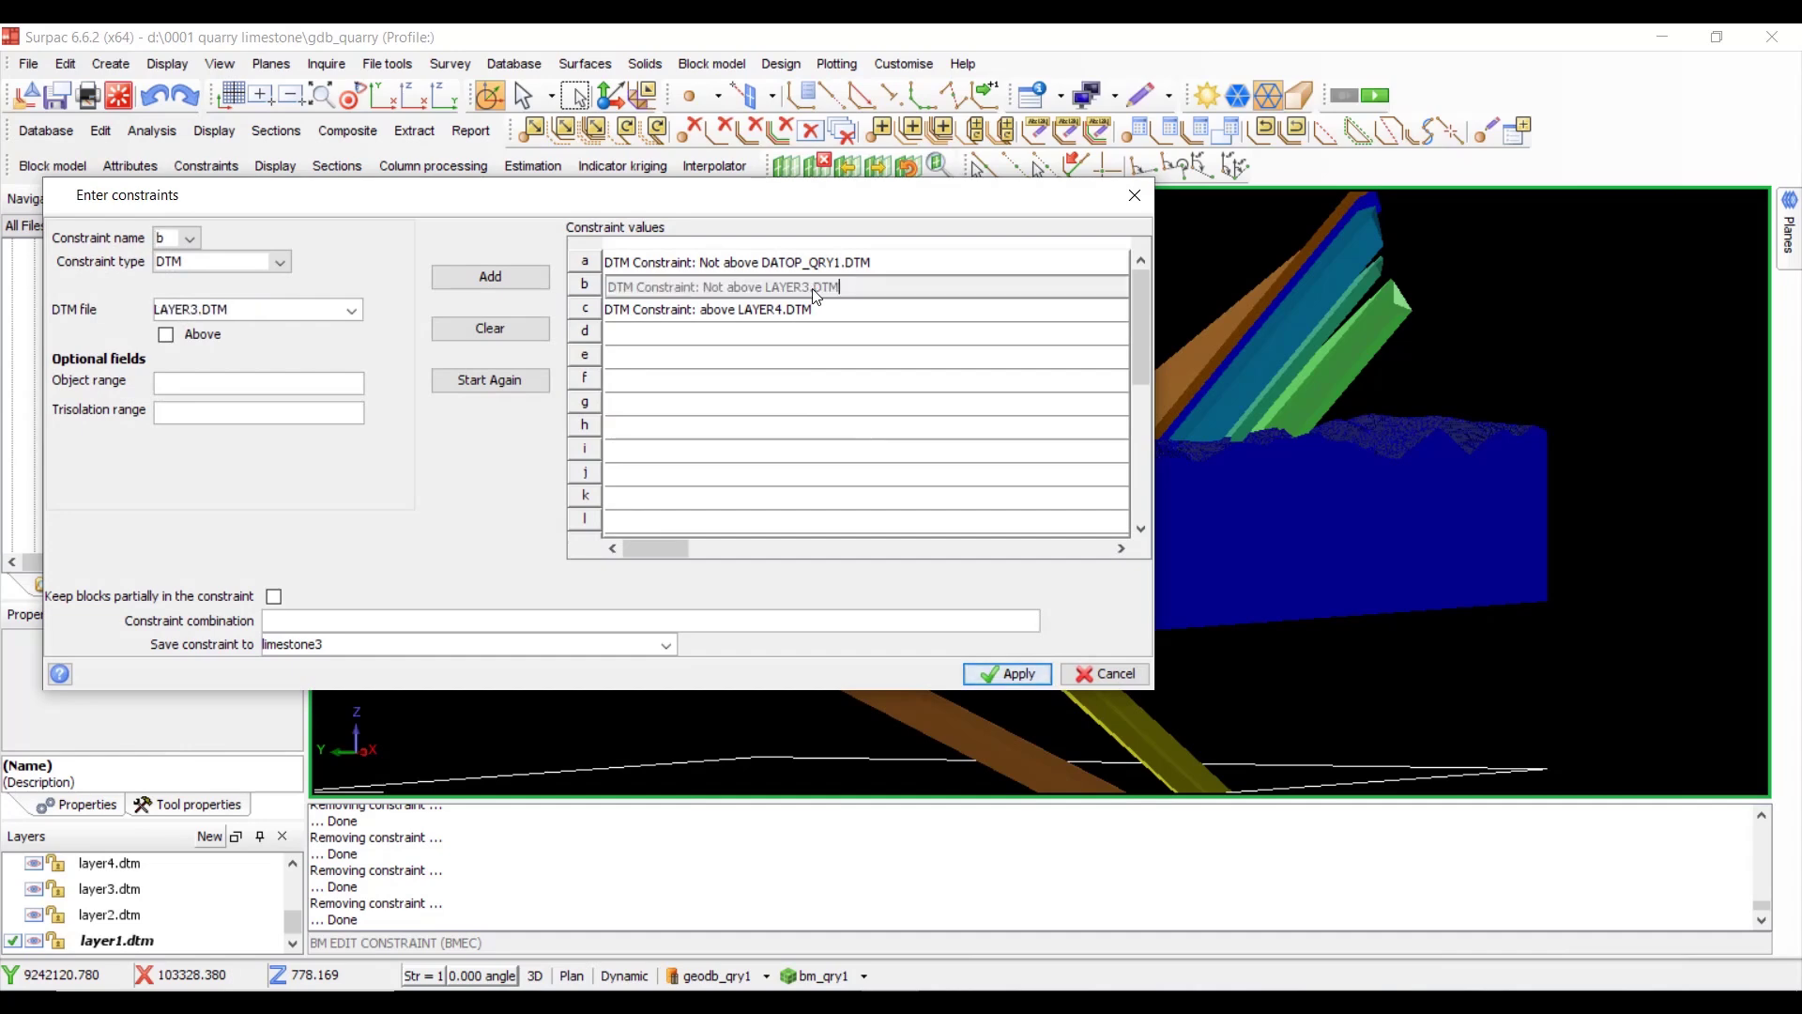
left_click(353, 310)
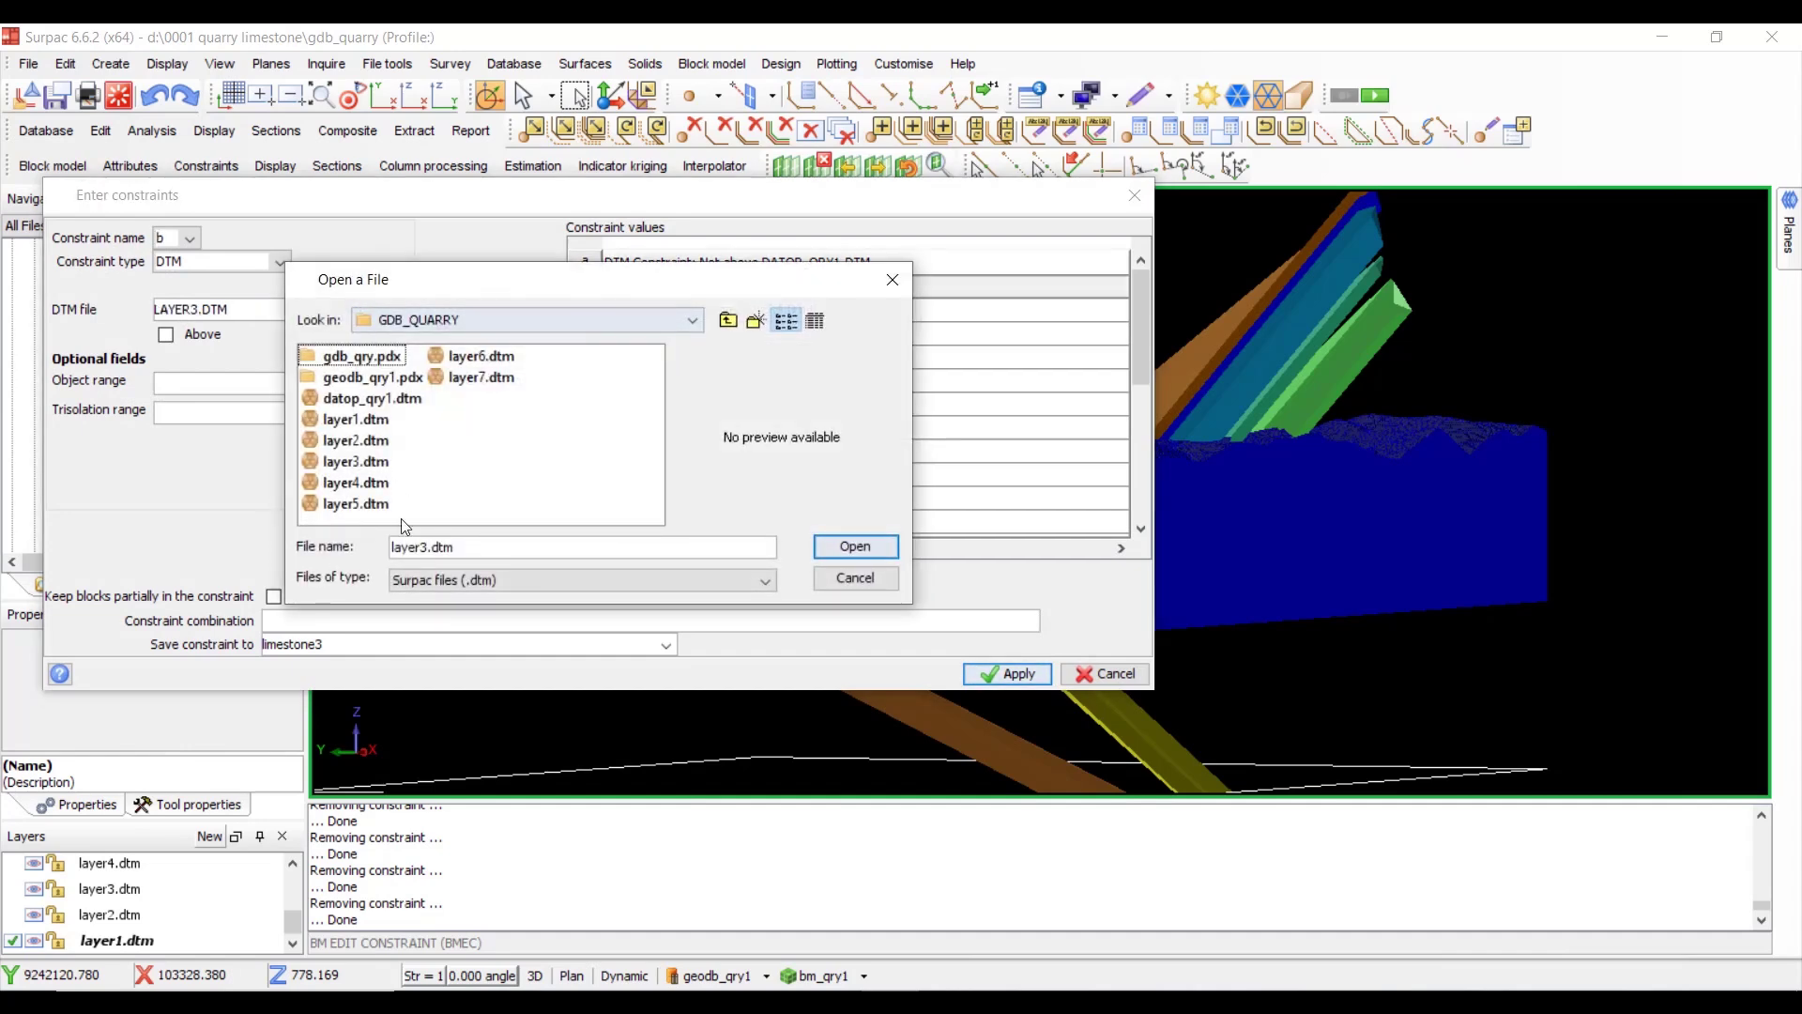
left_click(374, 489)
double_click(375, 489)
left_click(509, 276)
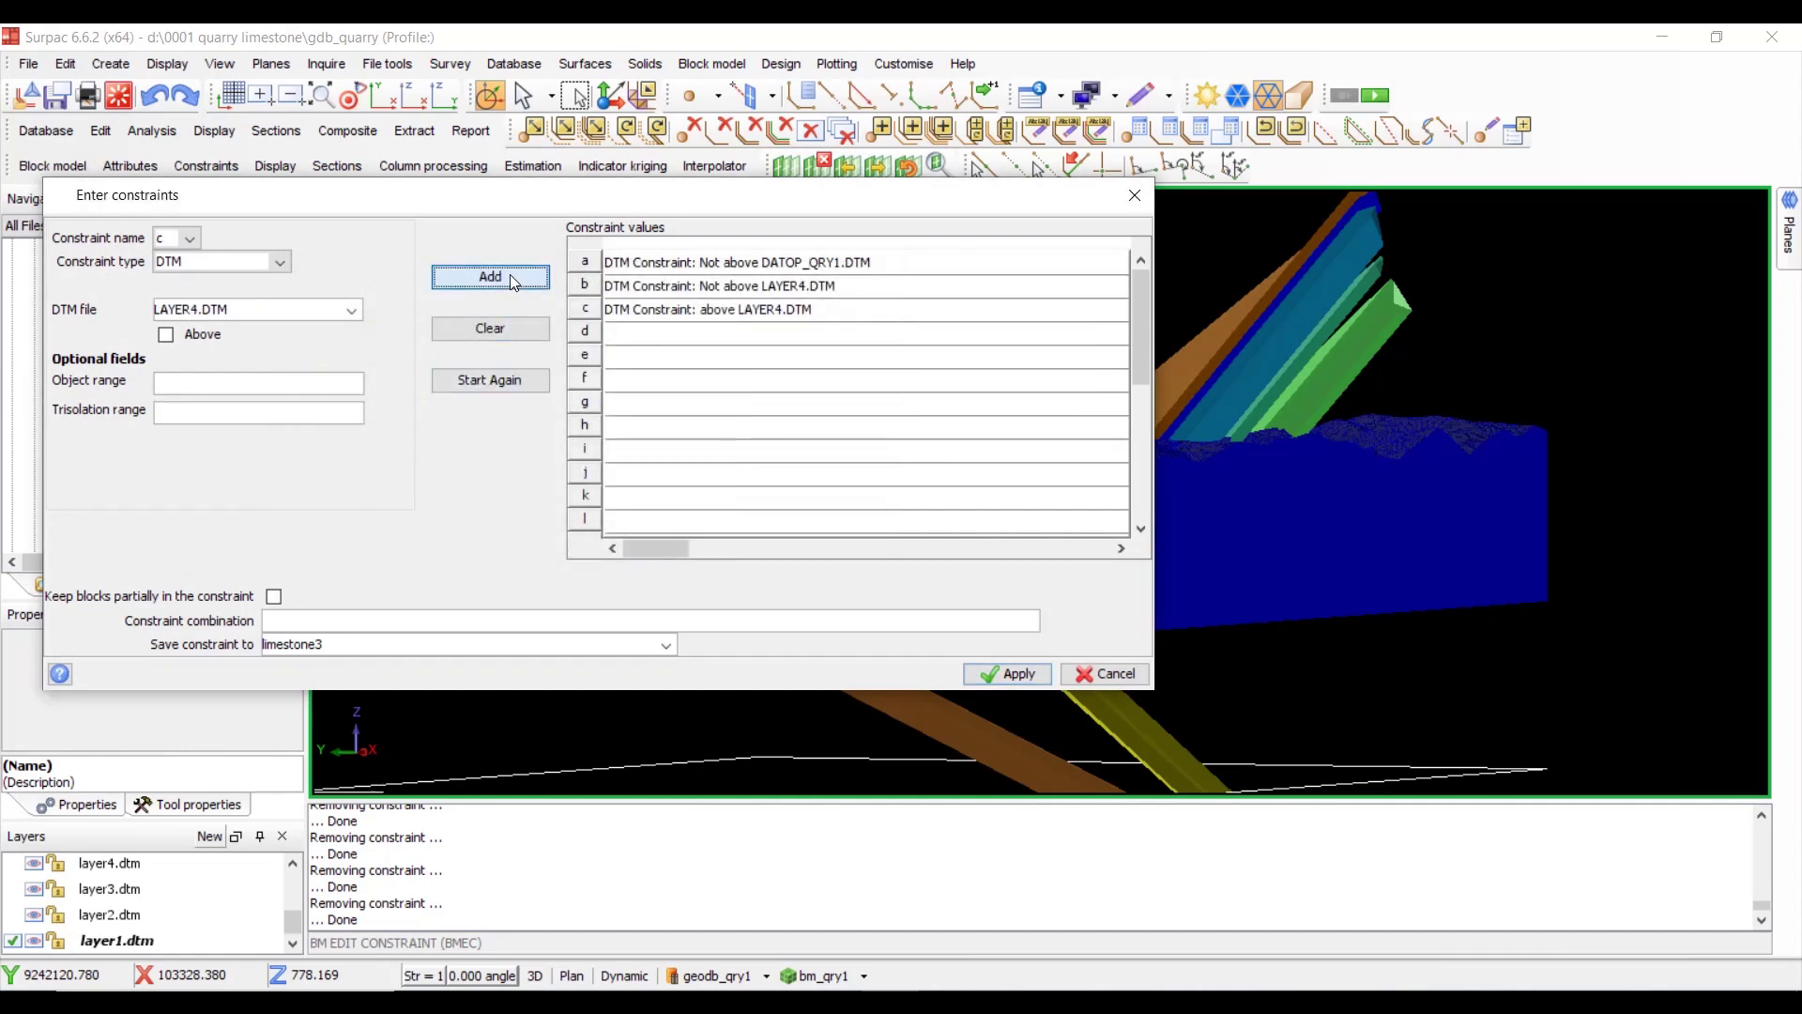
left_click(793, 312)
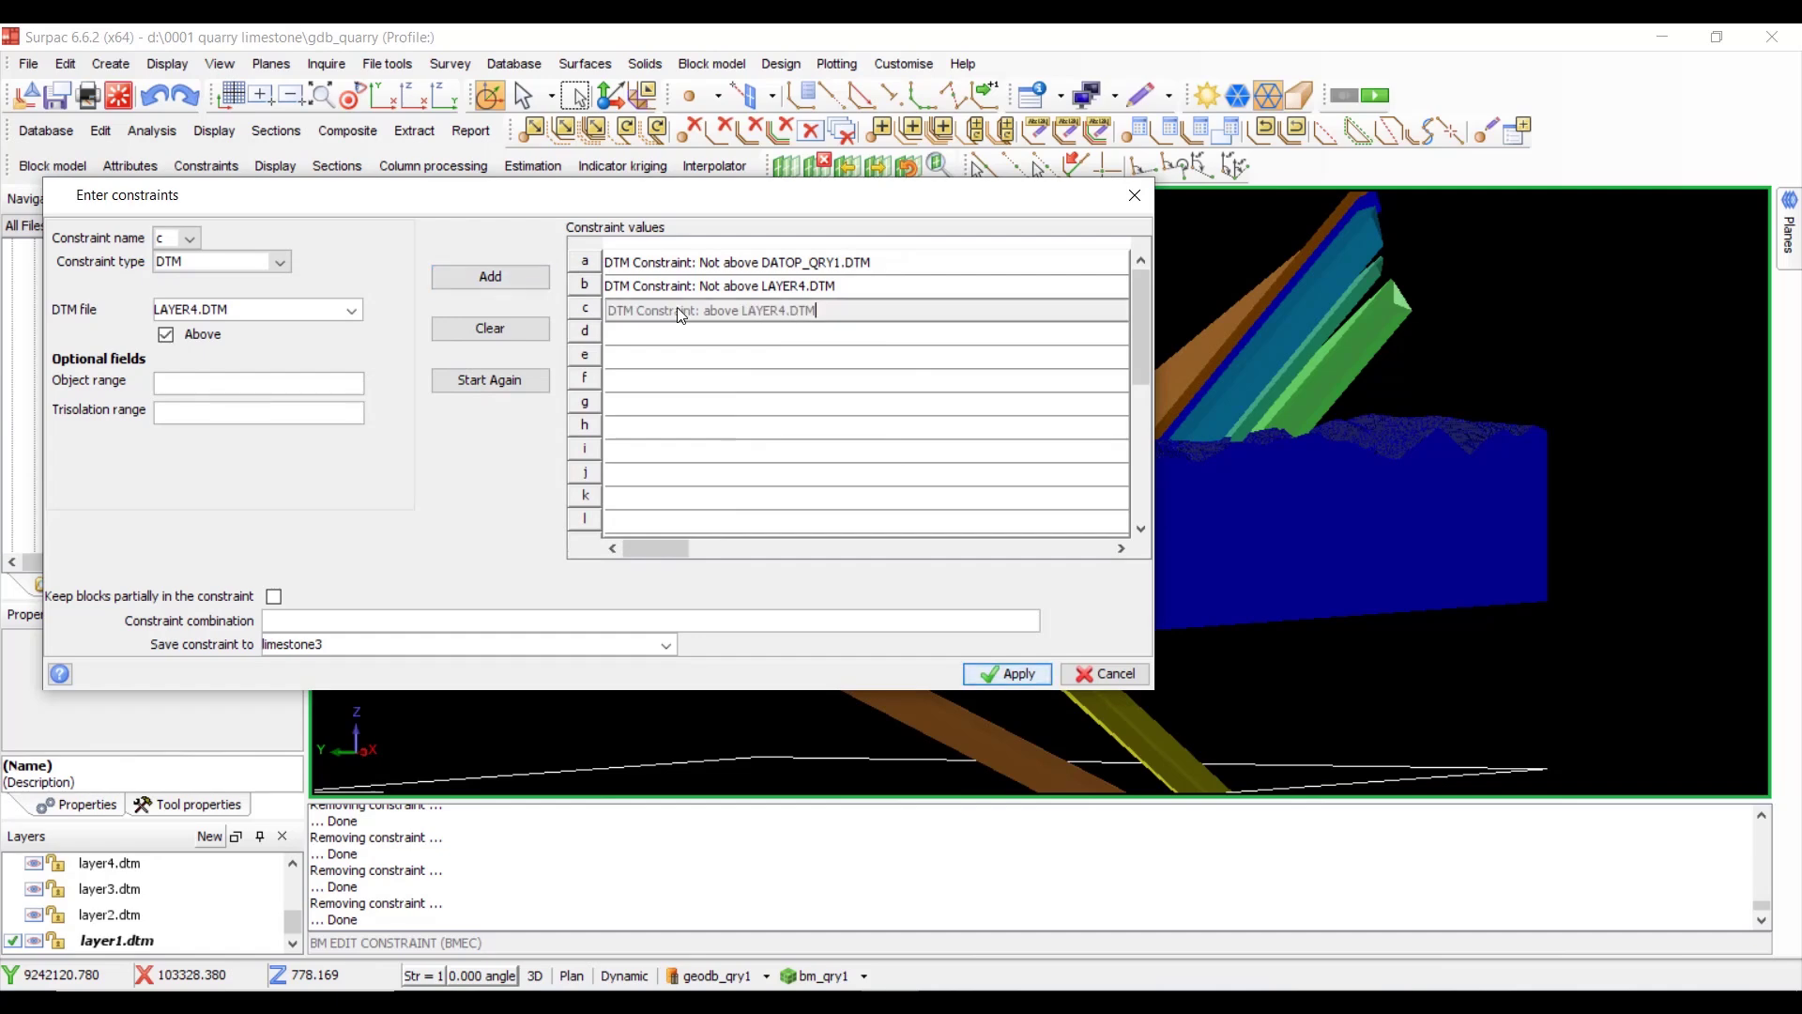
left_click(352, 309)
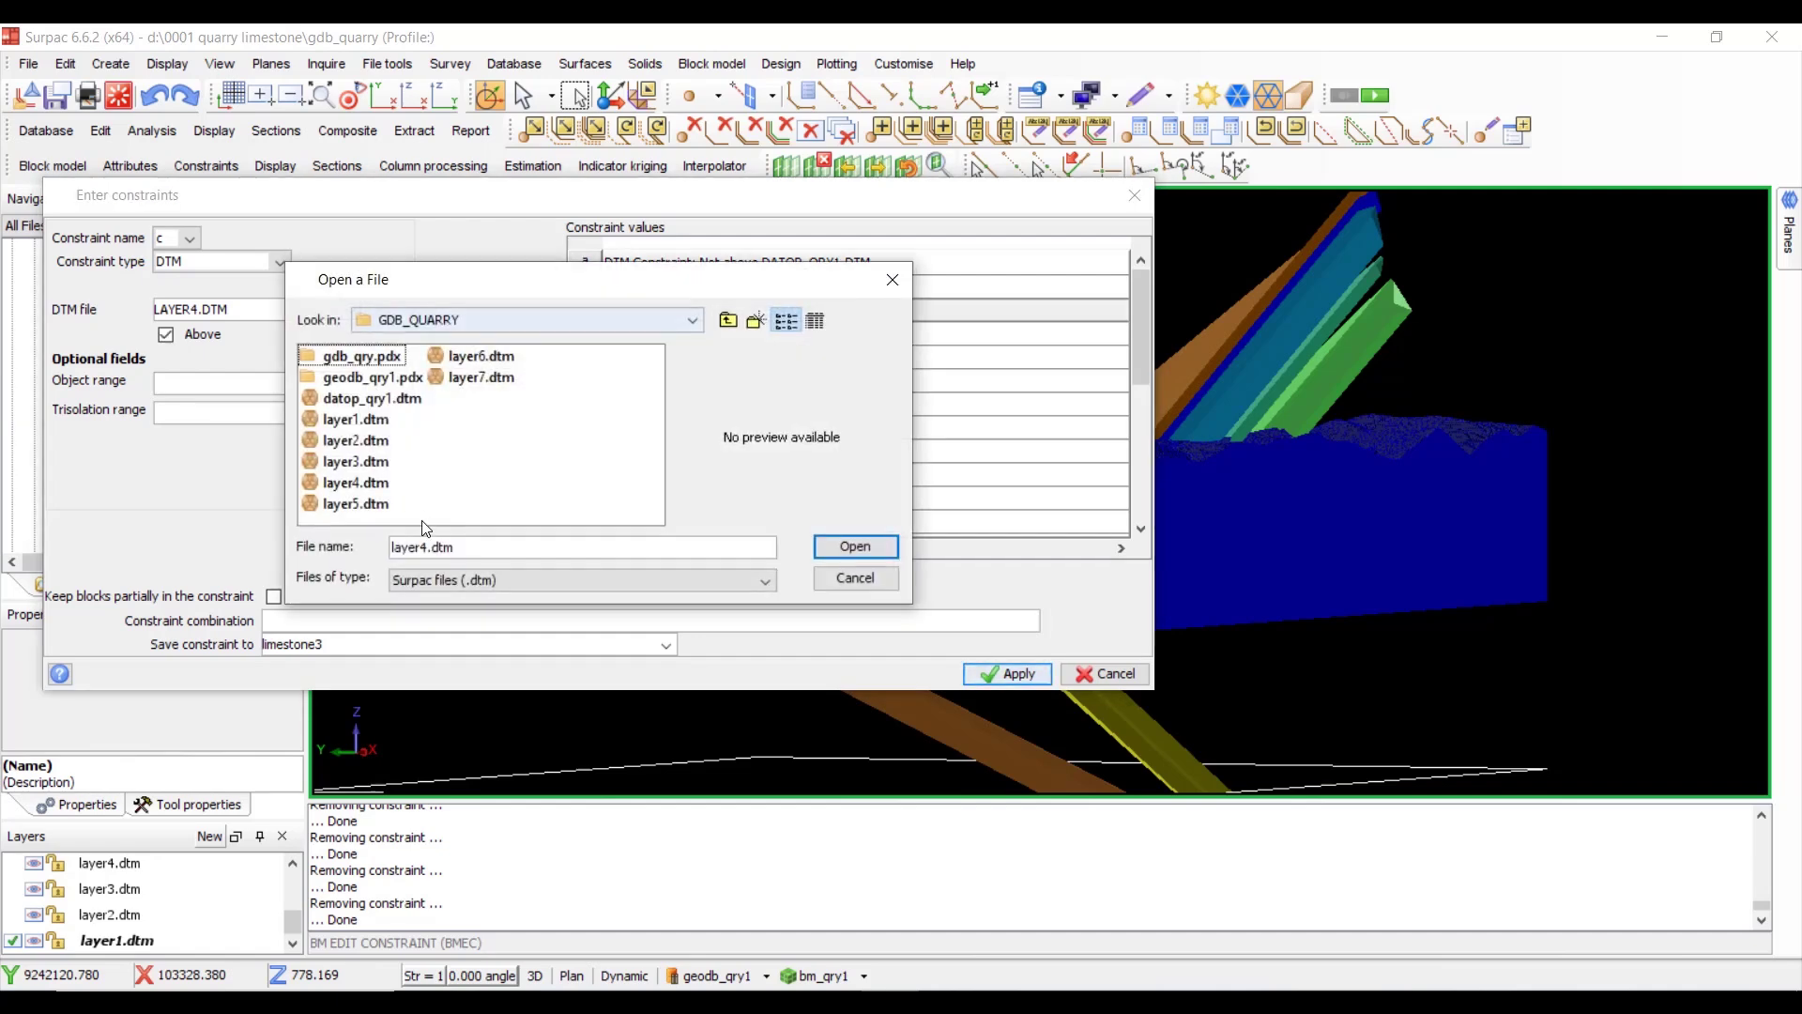
double_click(370, 507)
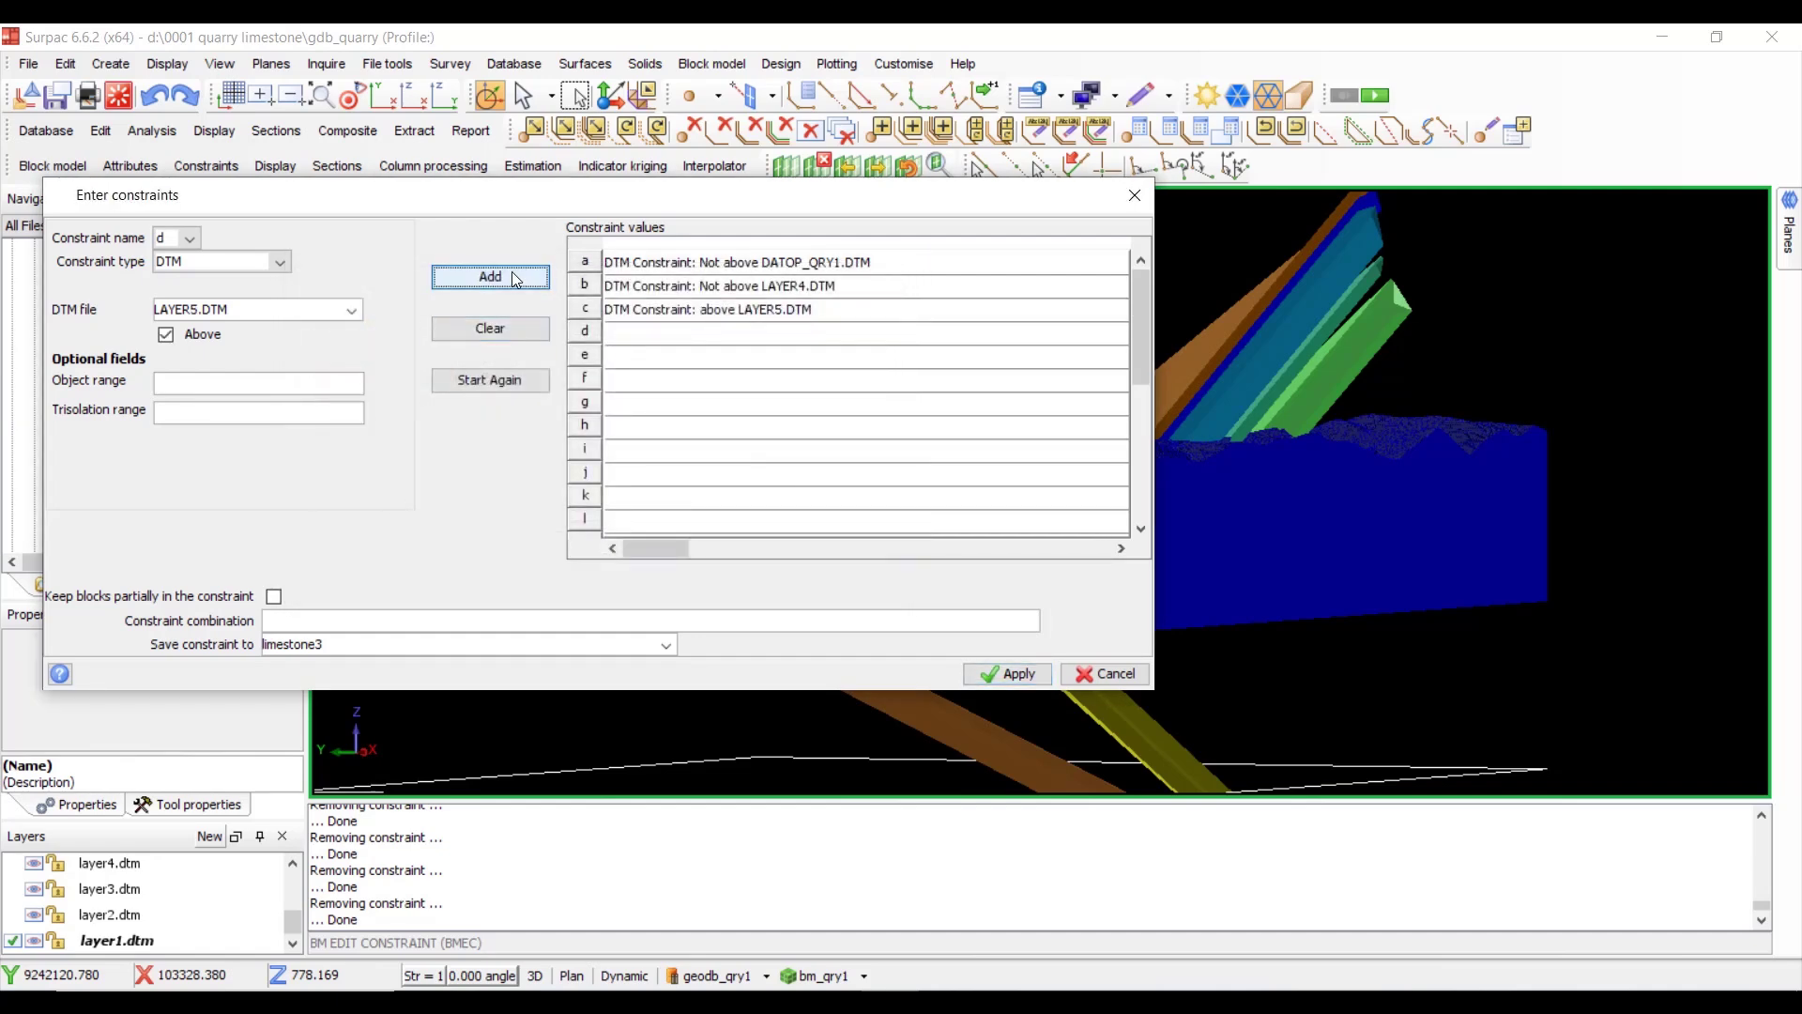
- Save the edited constraint set under the new name limestone4
left_click(511, 272)
left_click(351, 648)
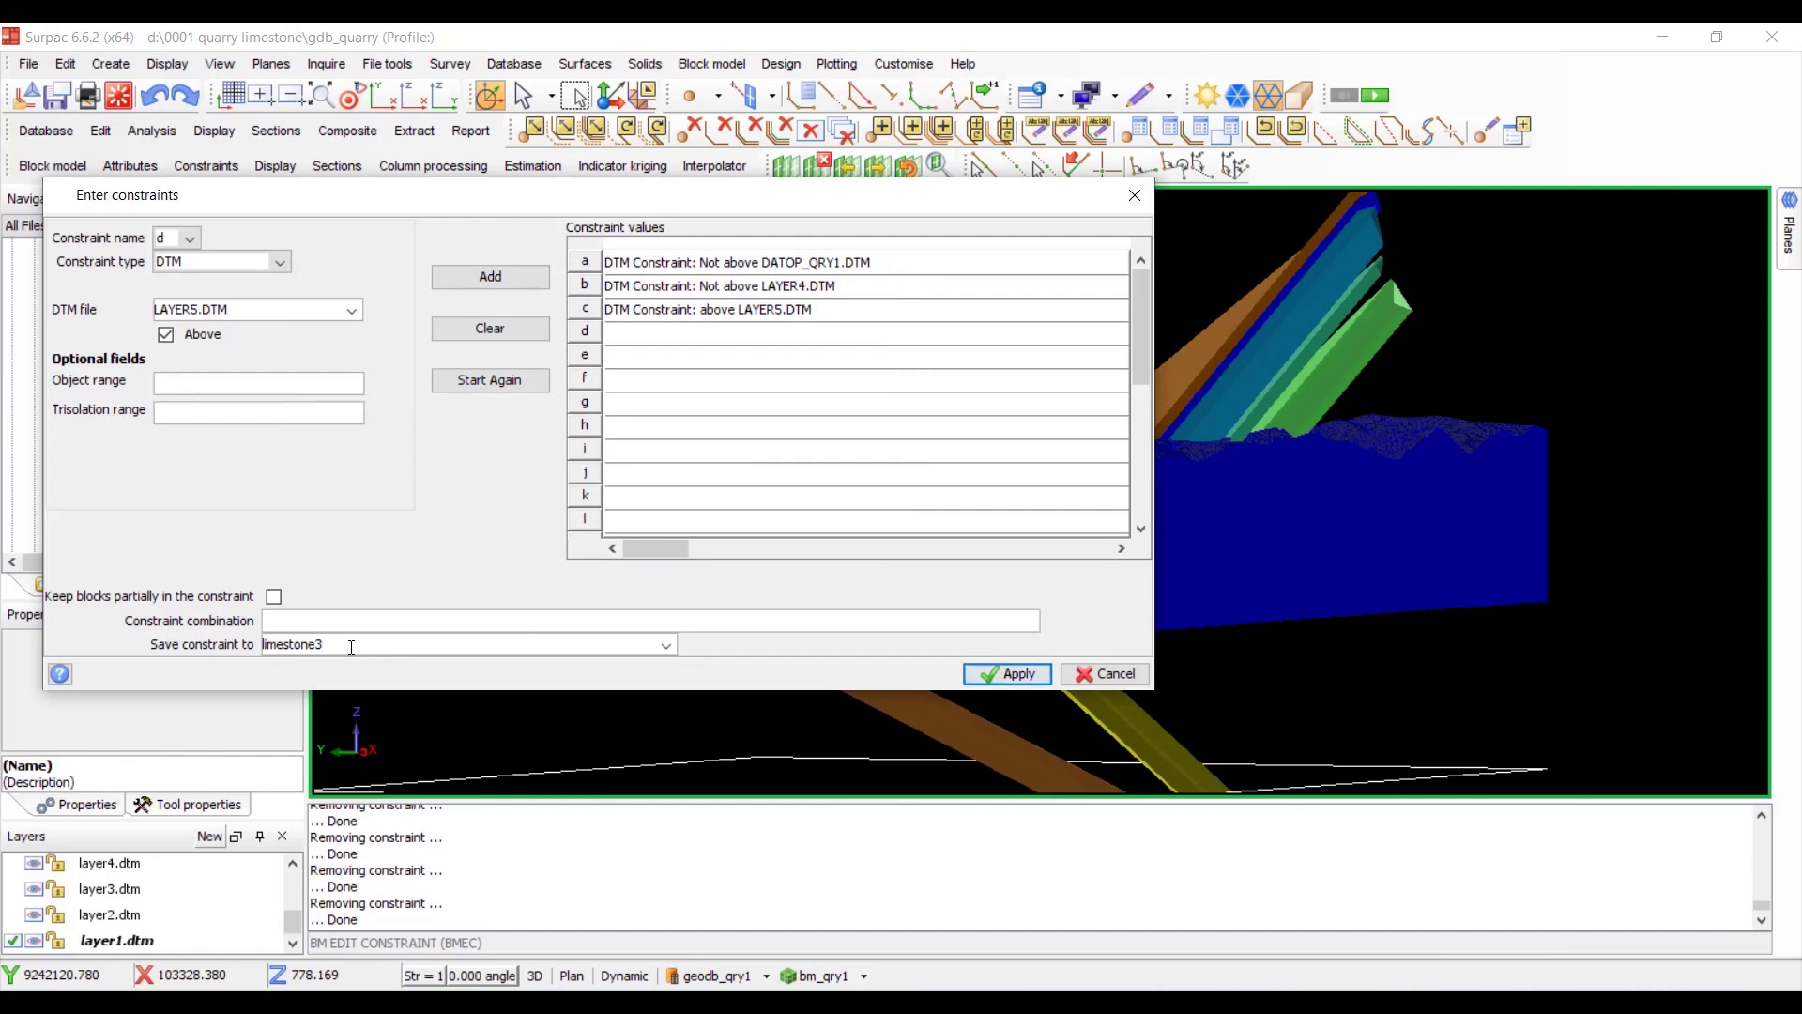
left_click(1014, 676)
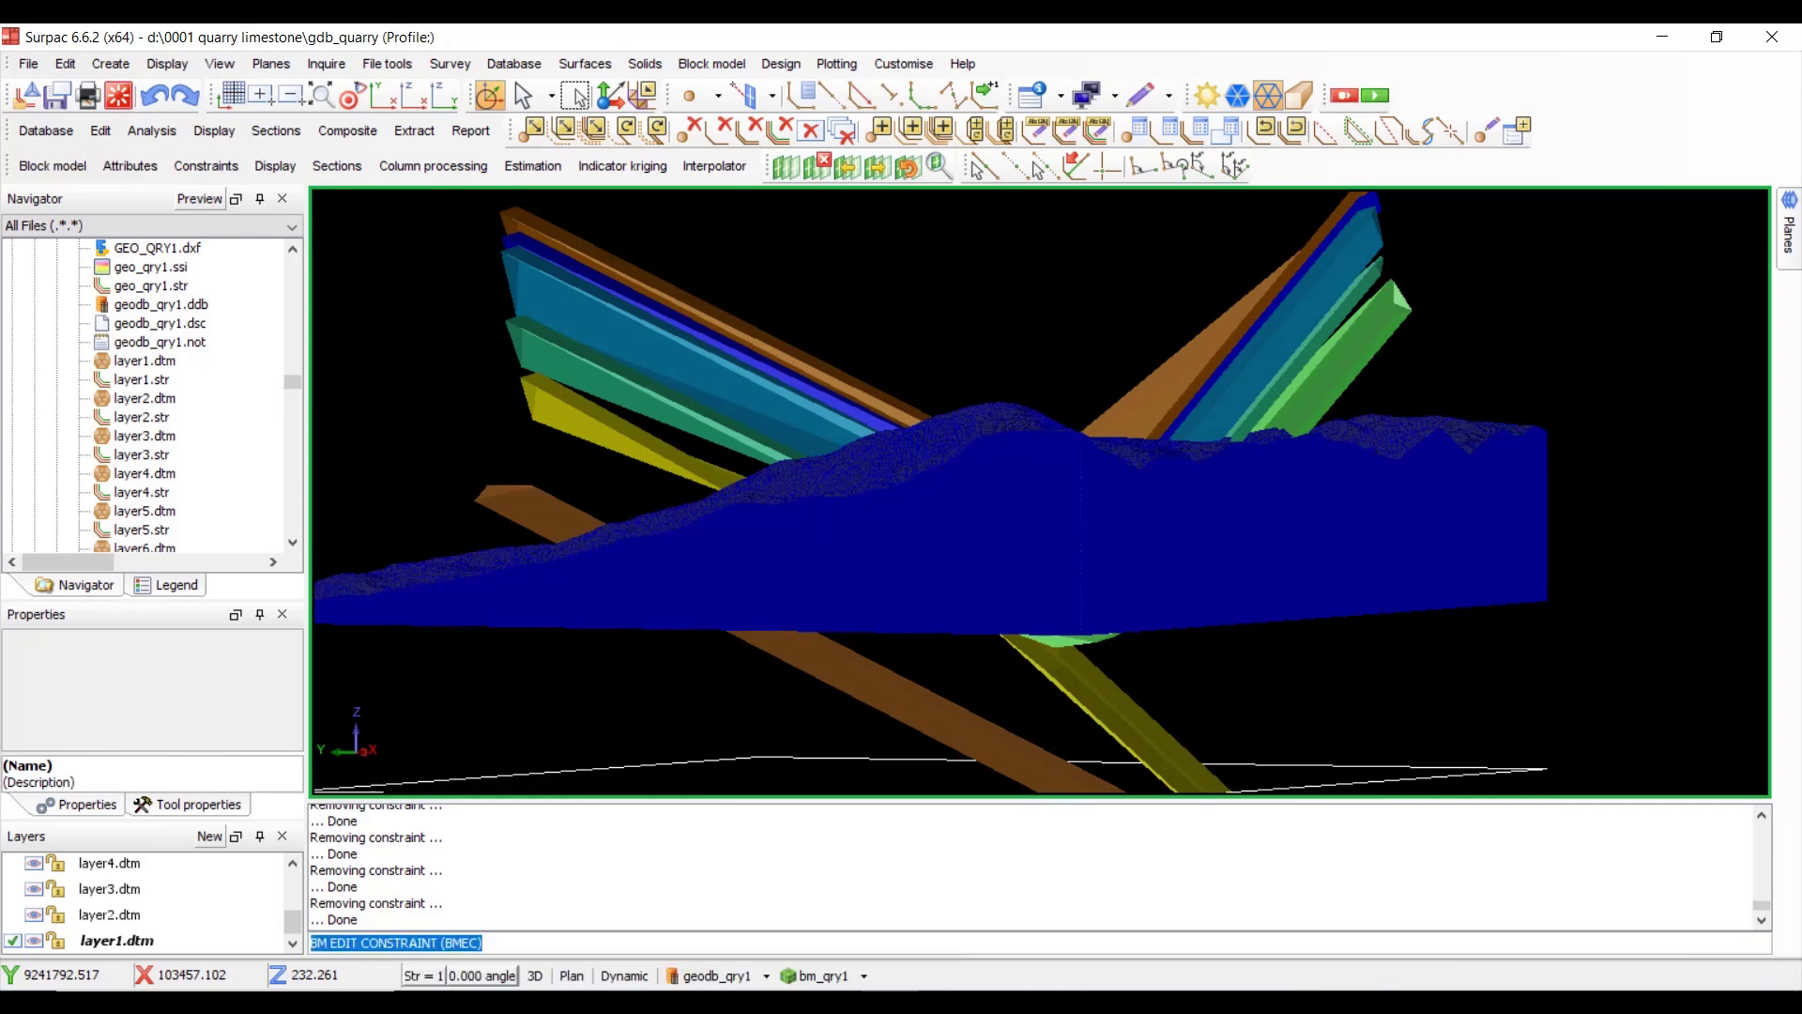
- Apply a new graphical constraint inside limestone4.con to view the blocks between layer4 and layer5
left_click(275, 165)
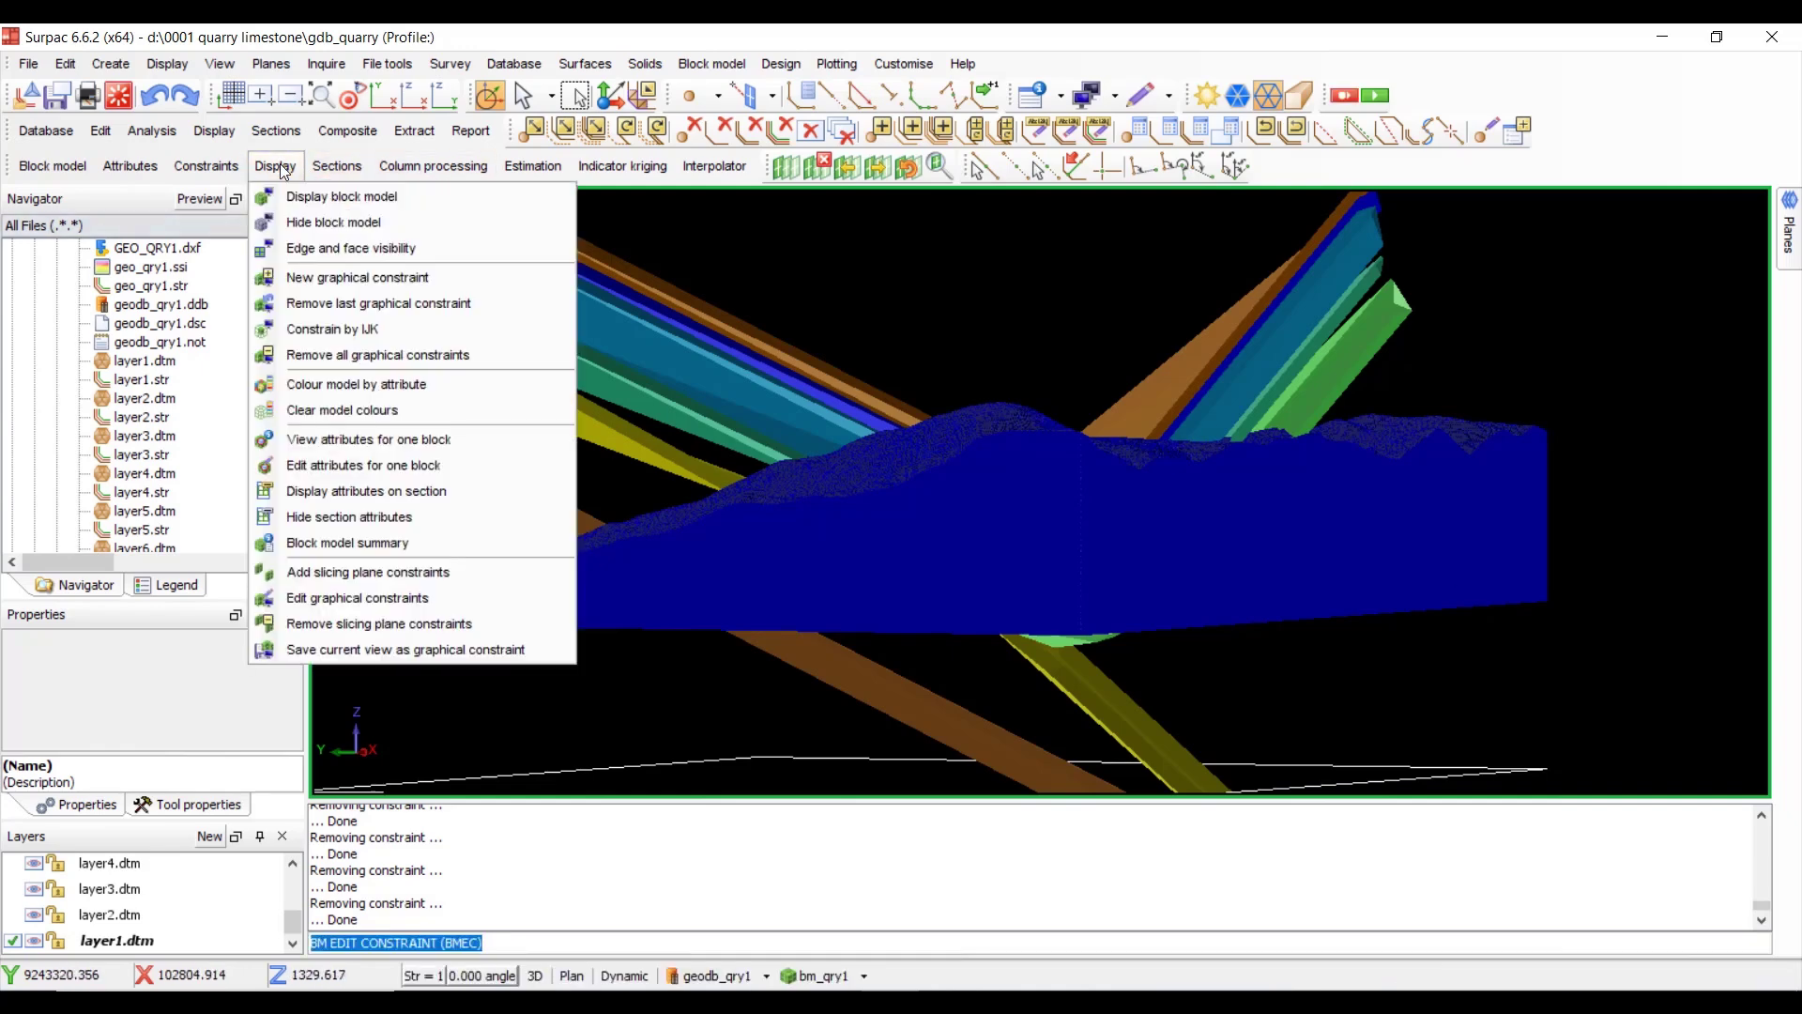
left_click(376, 273)
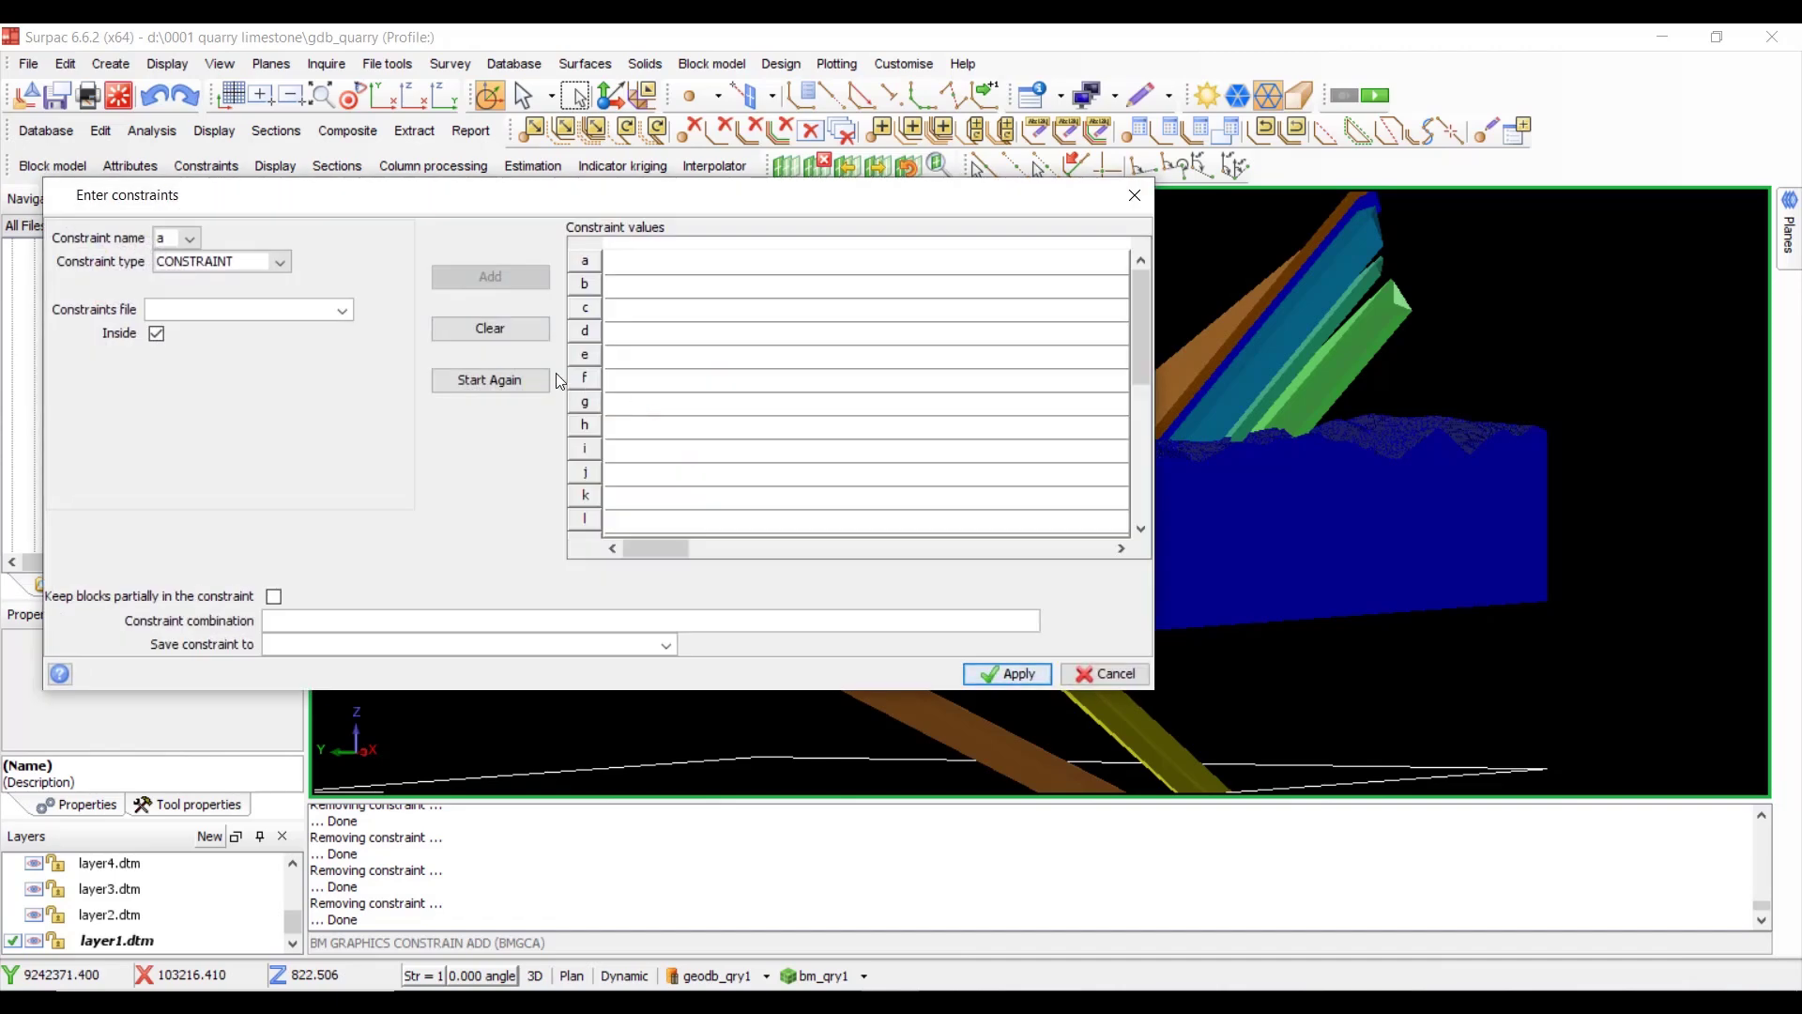
left_click(347, 310)
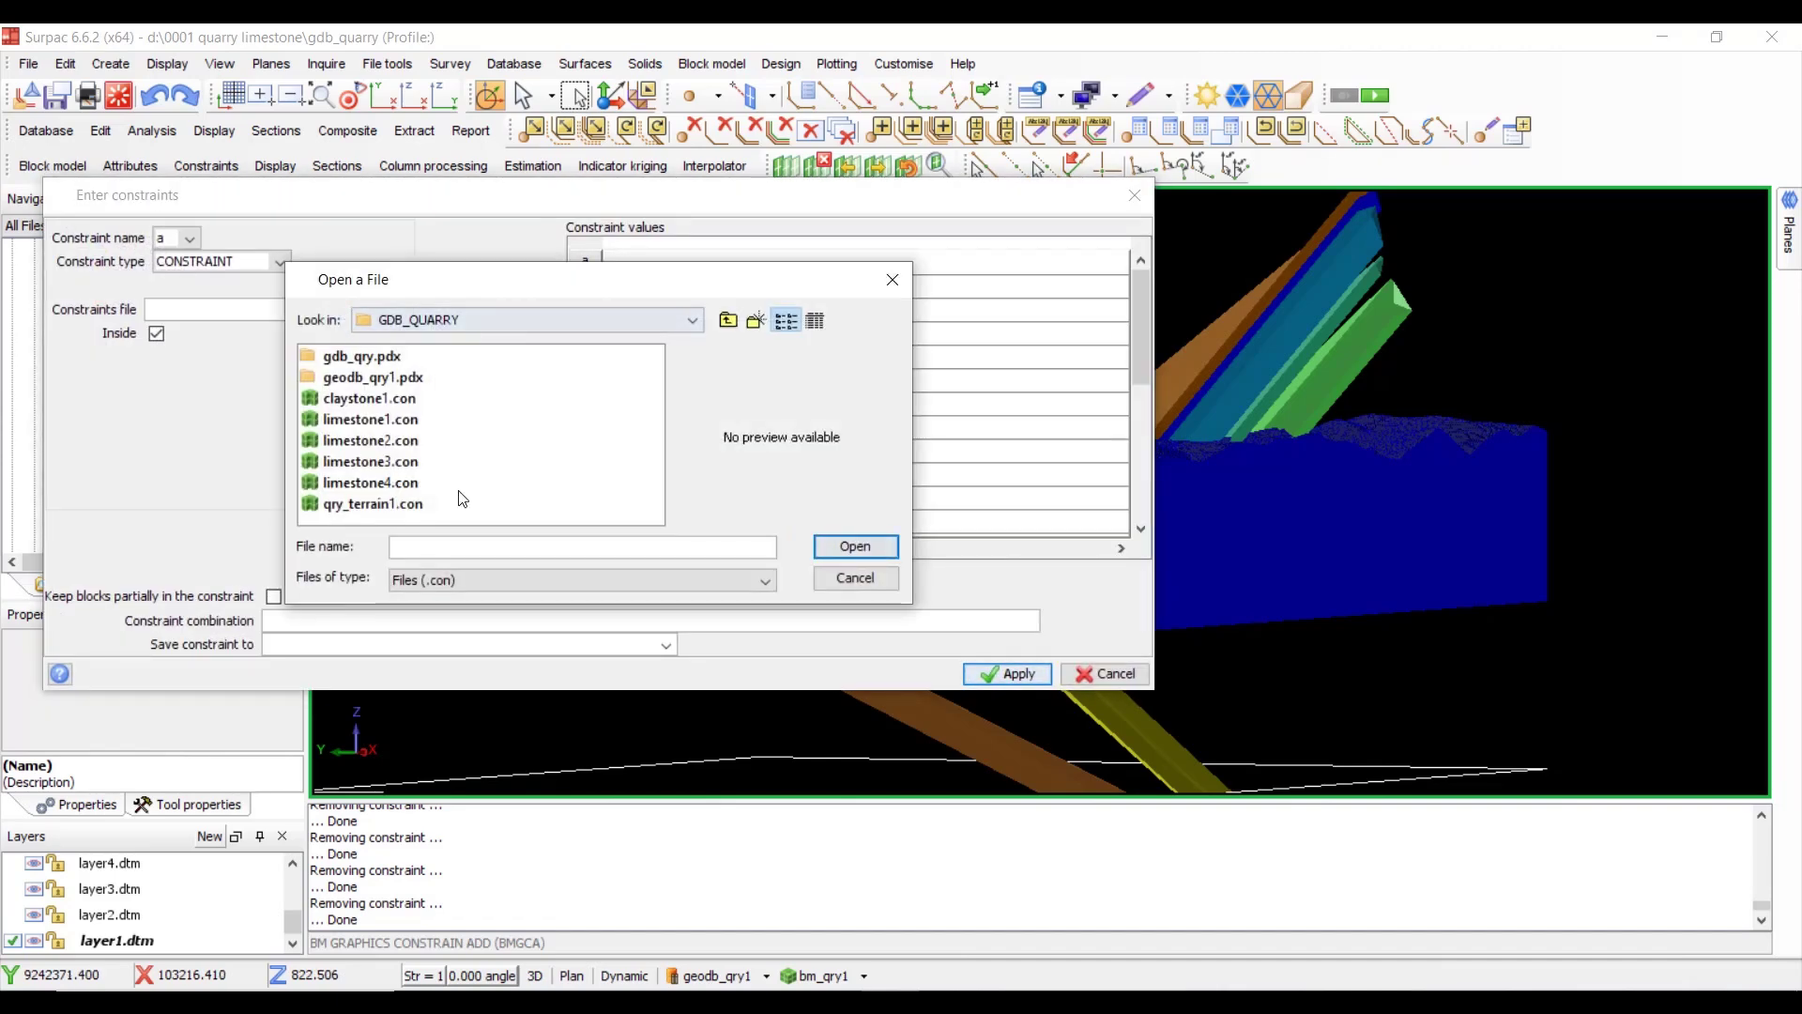
left_click(400, 484)
double_click(400, 484)
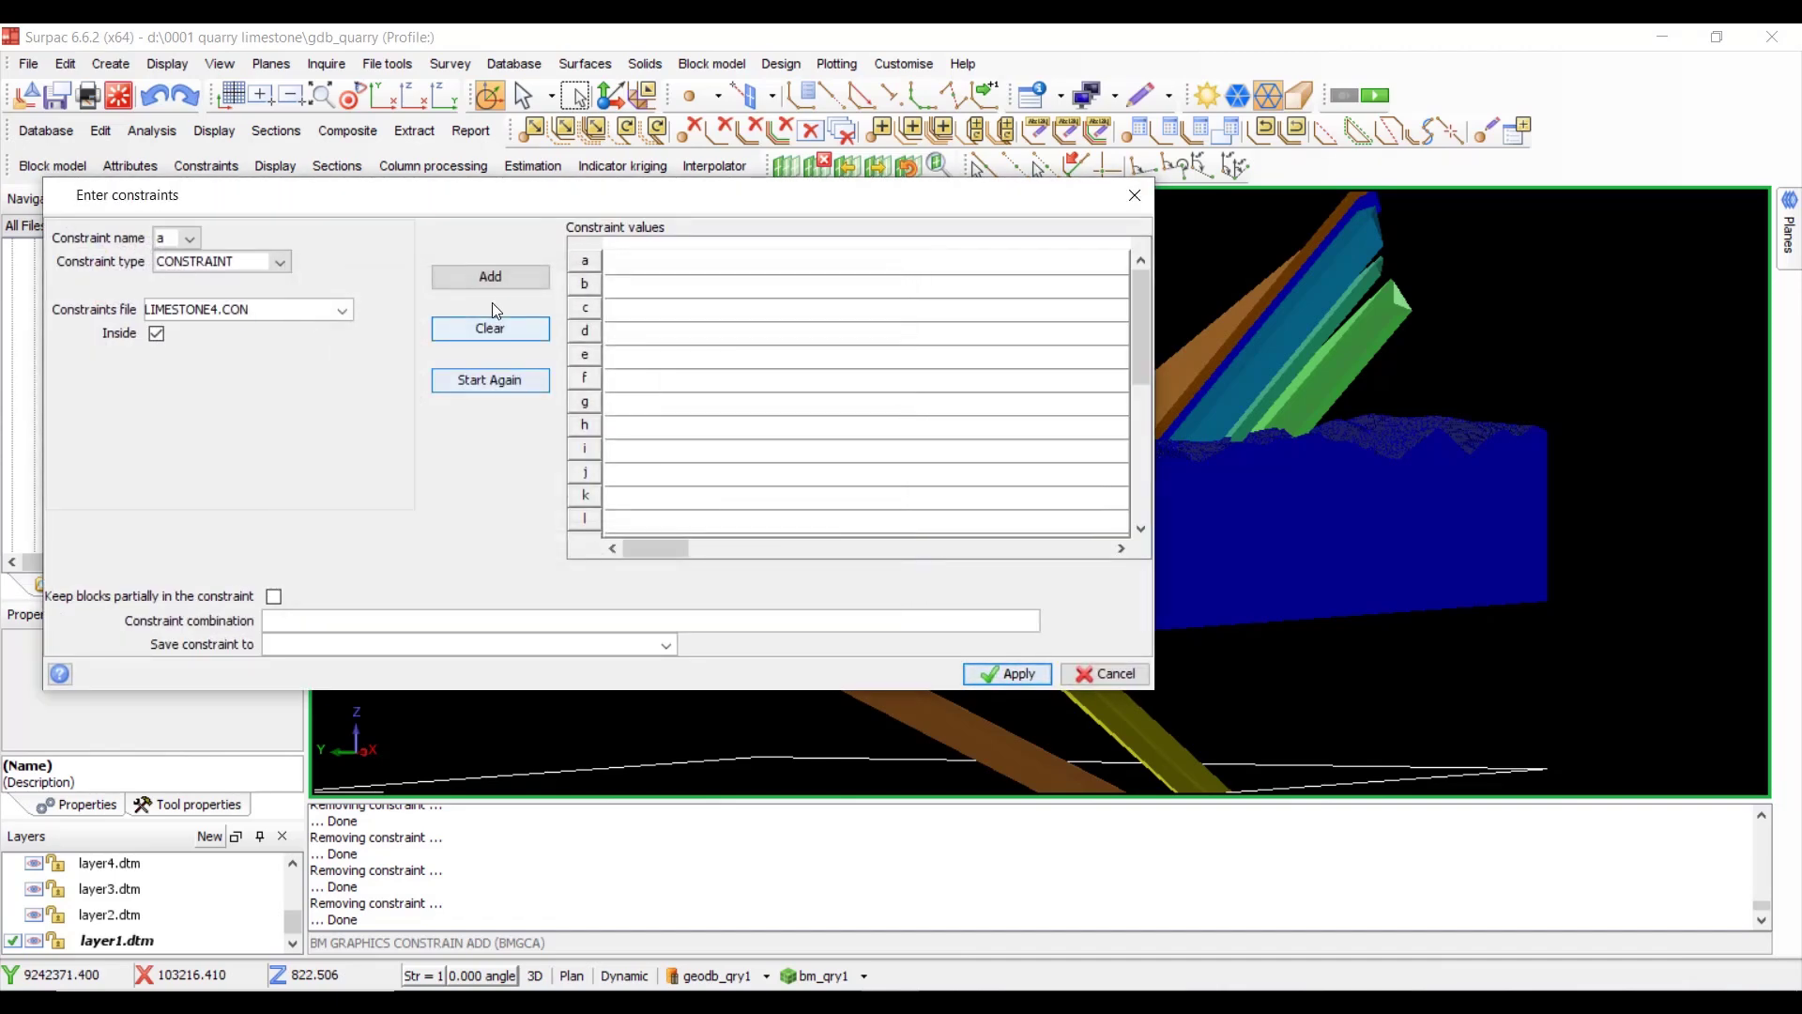
left_click(490, 276)
left_click(1031, 675)
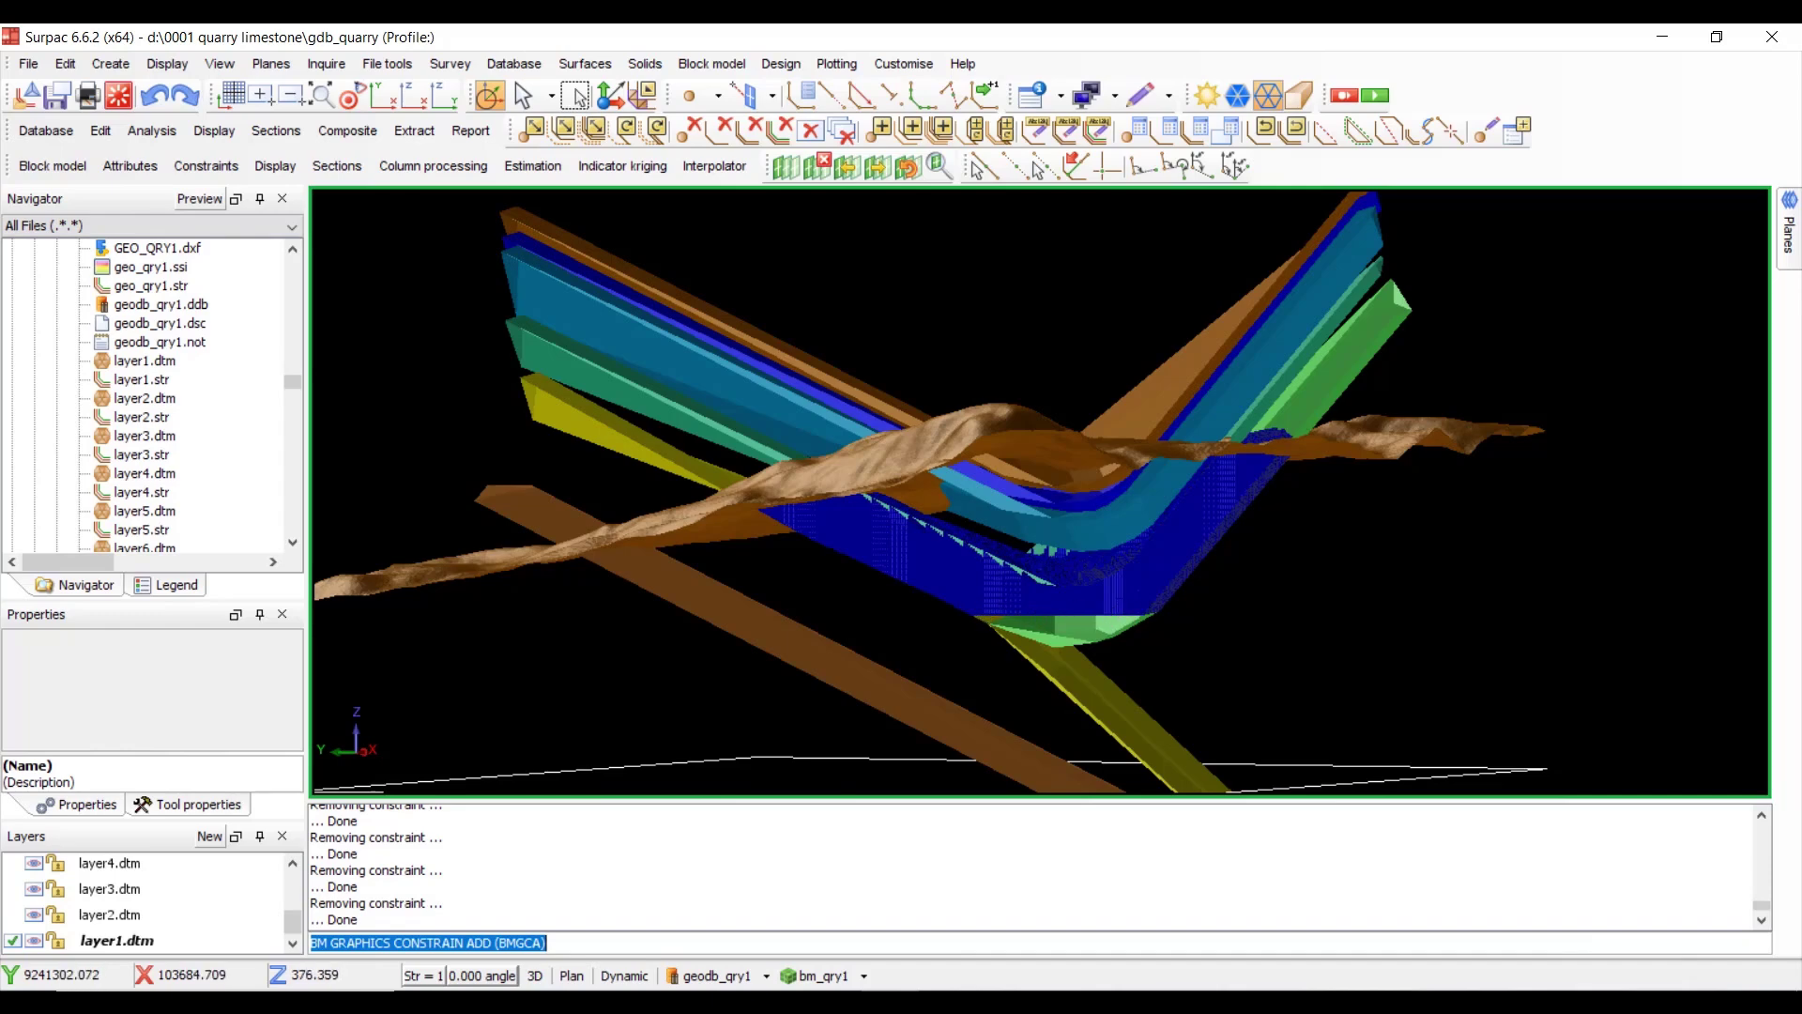
- Remove the limestone4 graphical constraint from the display and open the limestone4 constraint file for editing
left_click(285, 174)
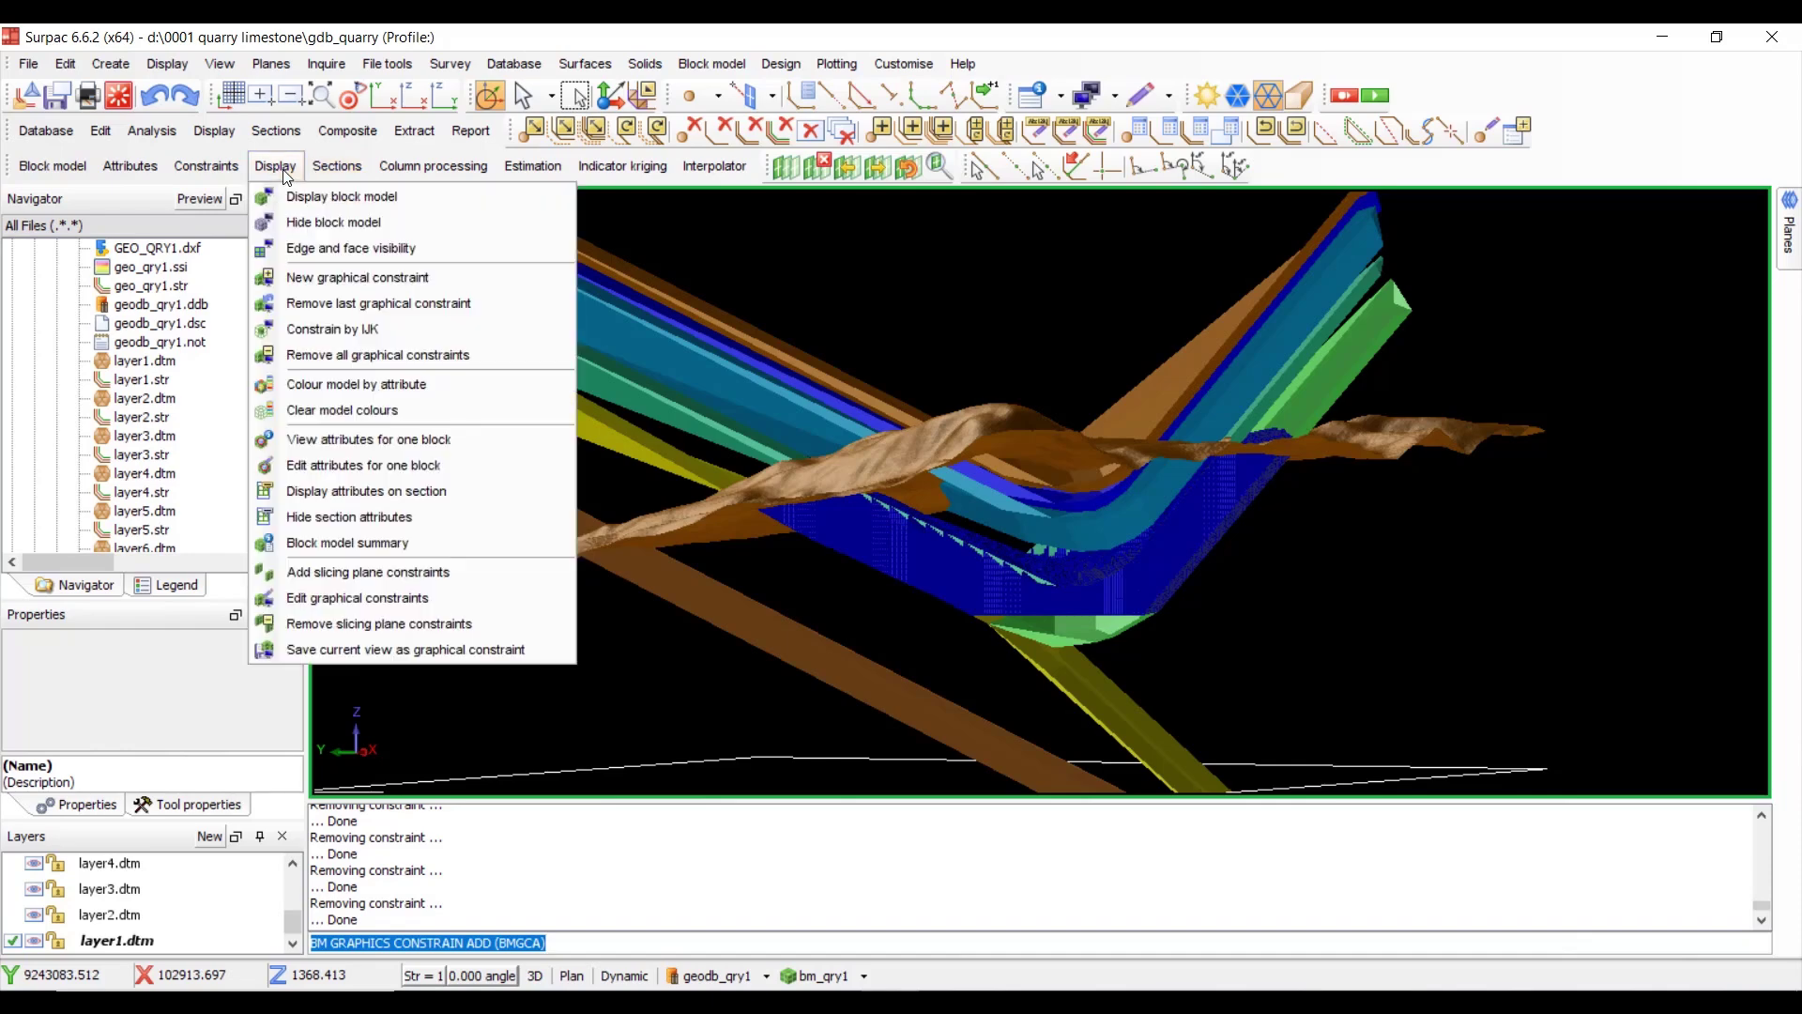
left_click(414, 302)
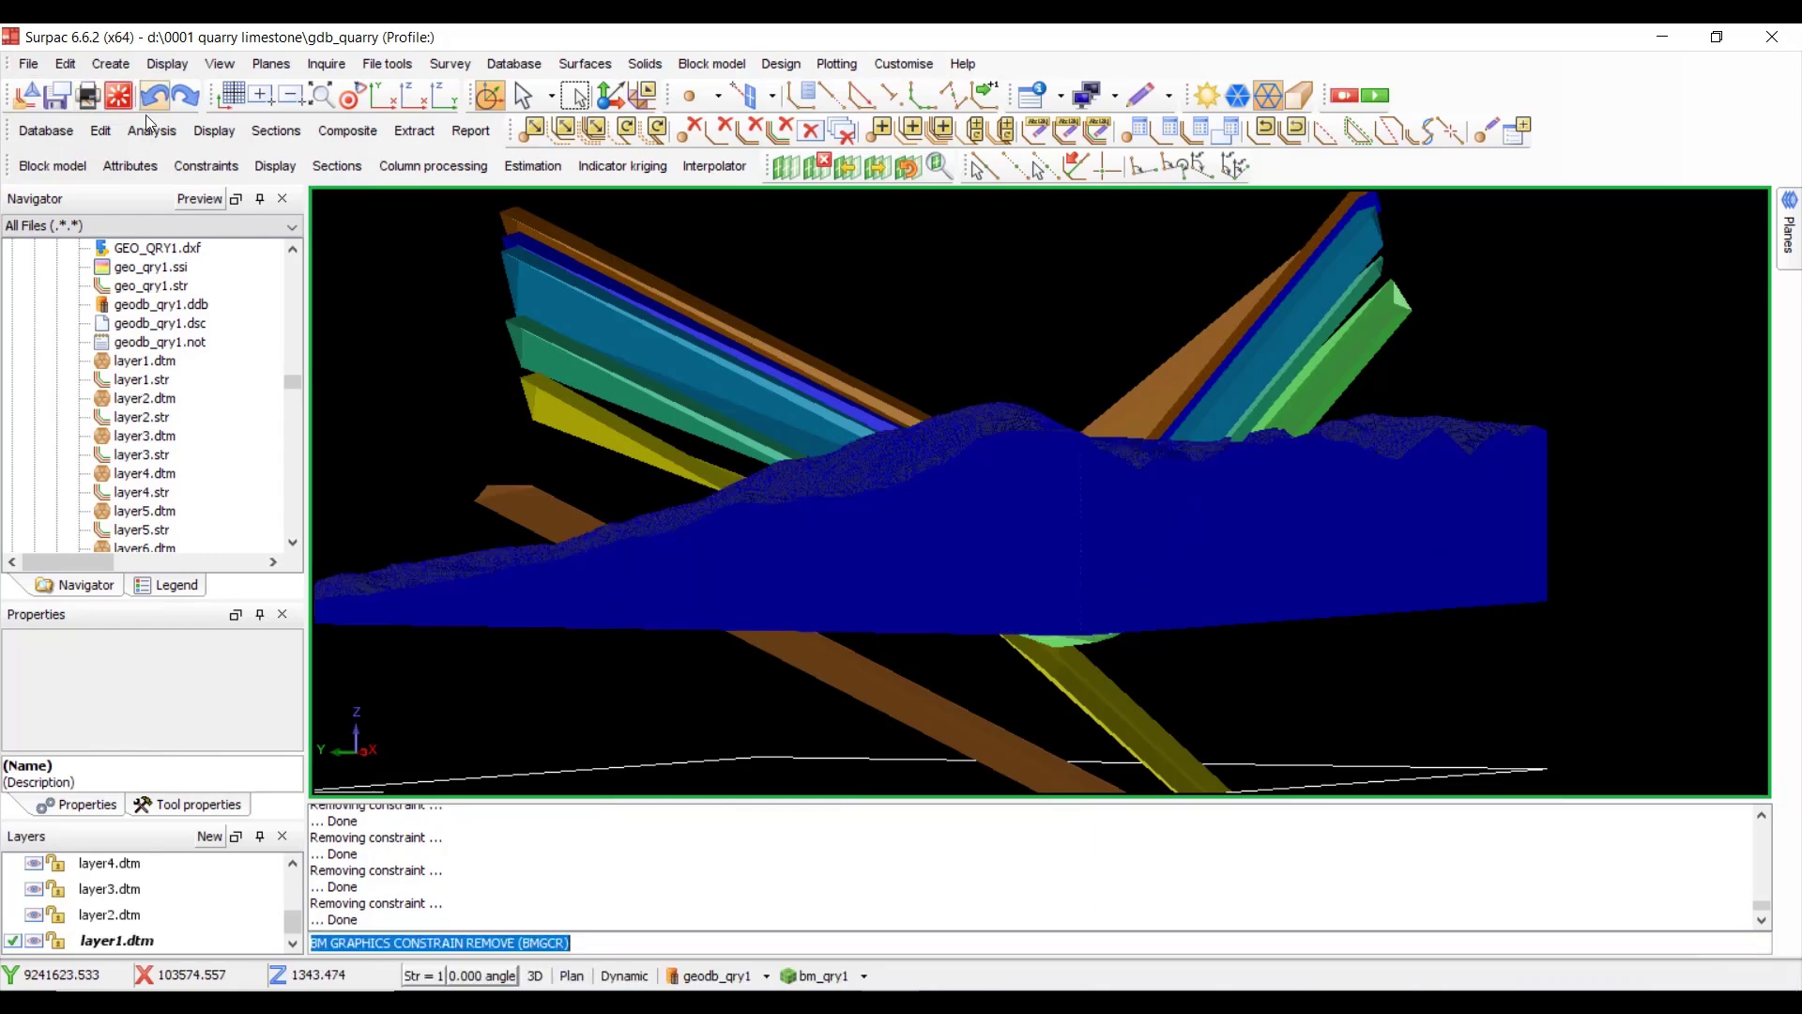
left_click(216, 166)
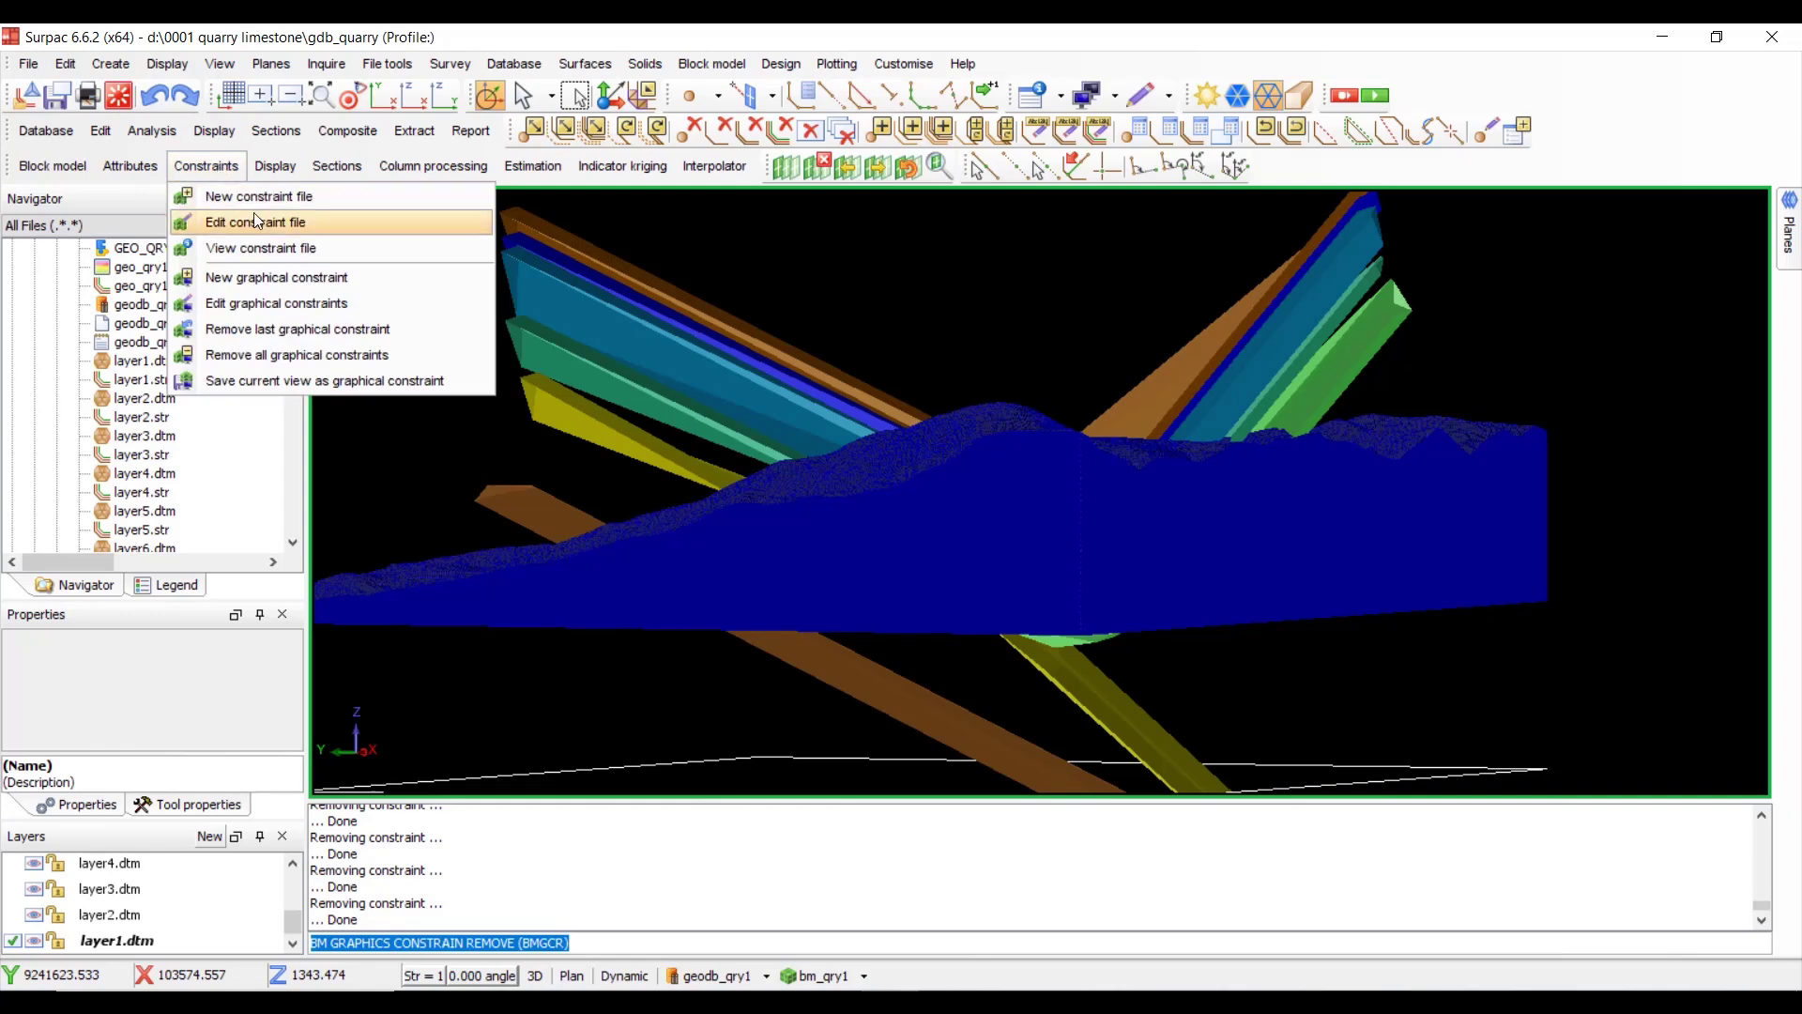
left_click(253, 214)
left_click(828, 439)
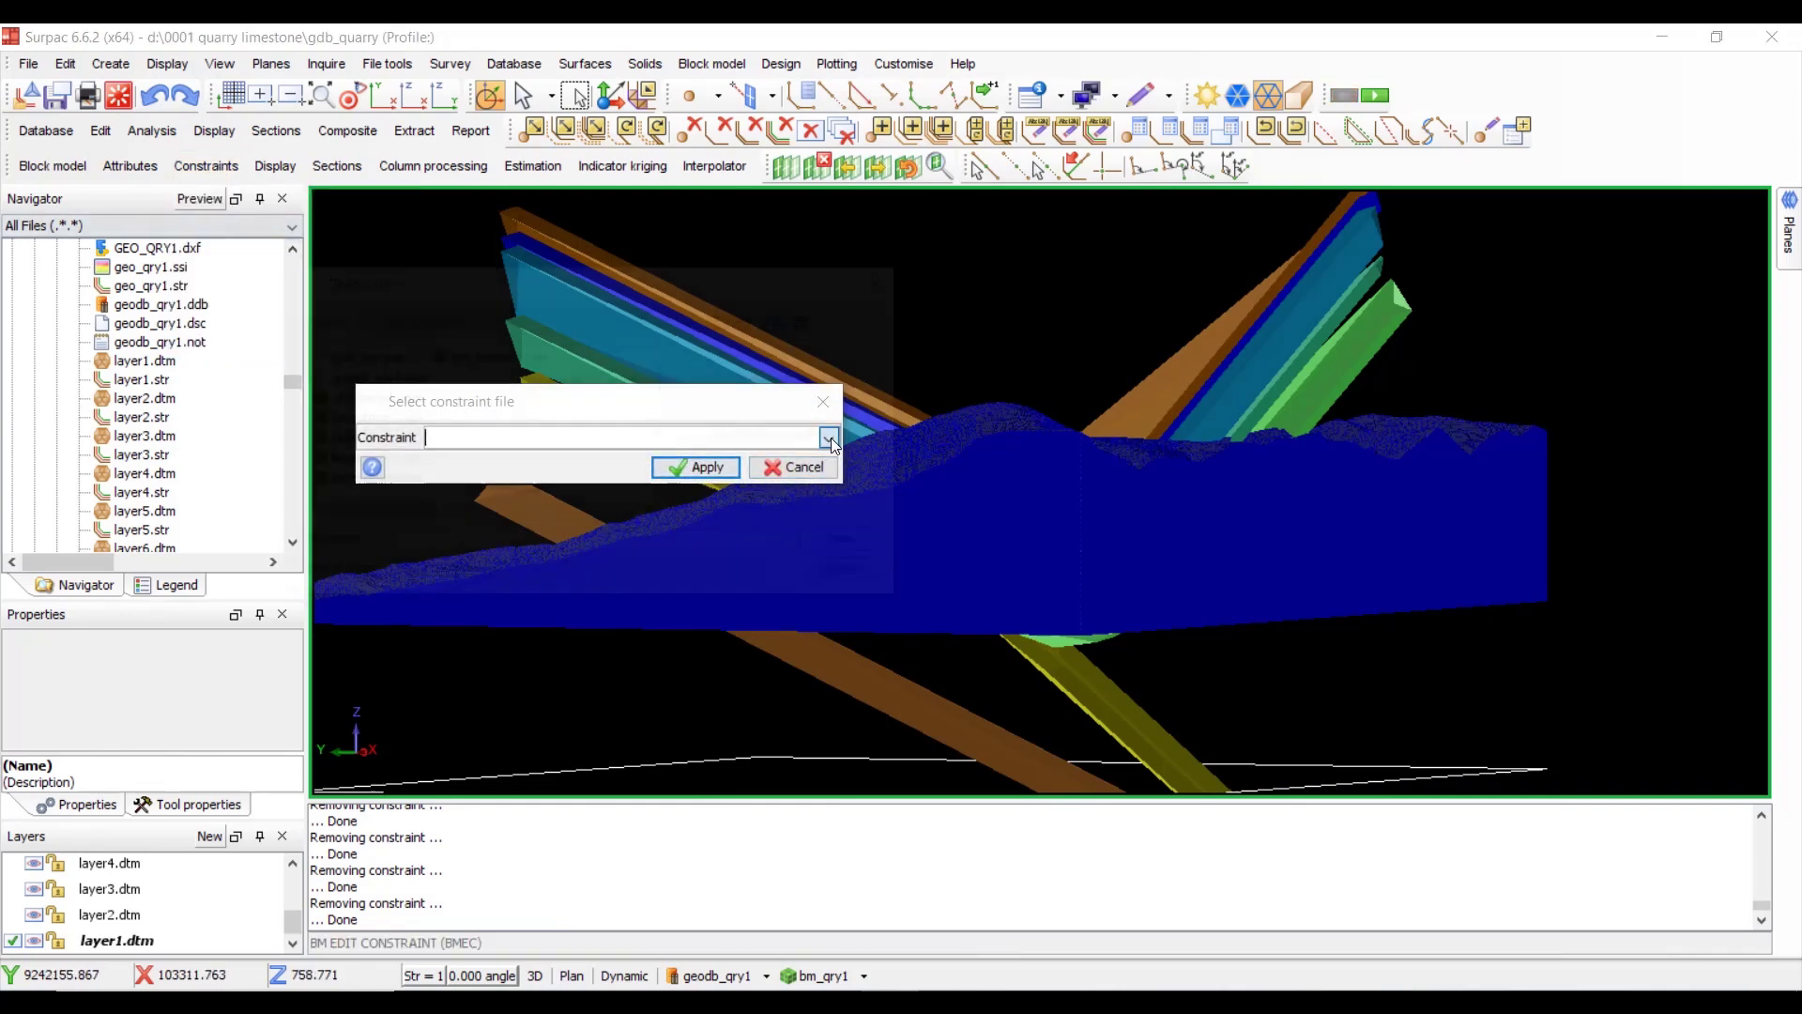
left_click(406, 482)
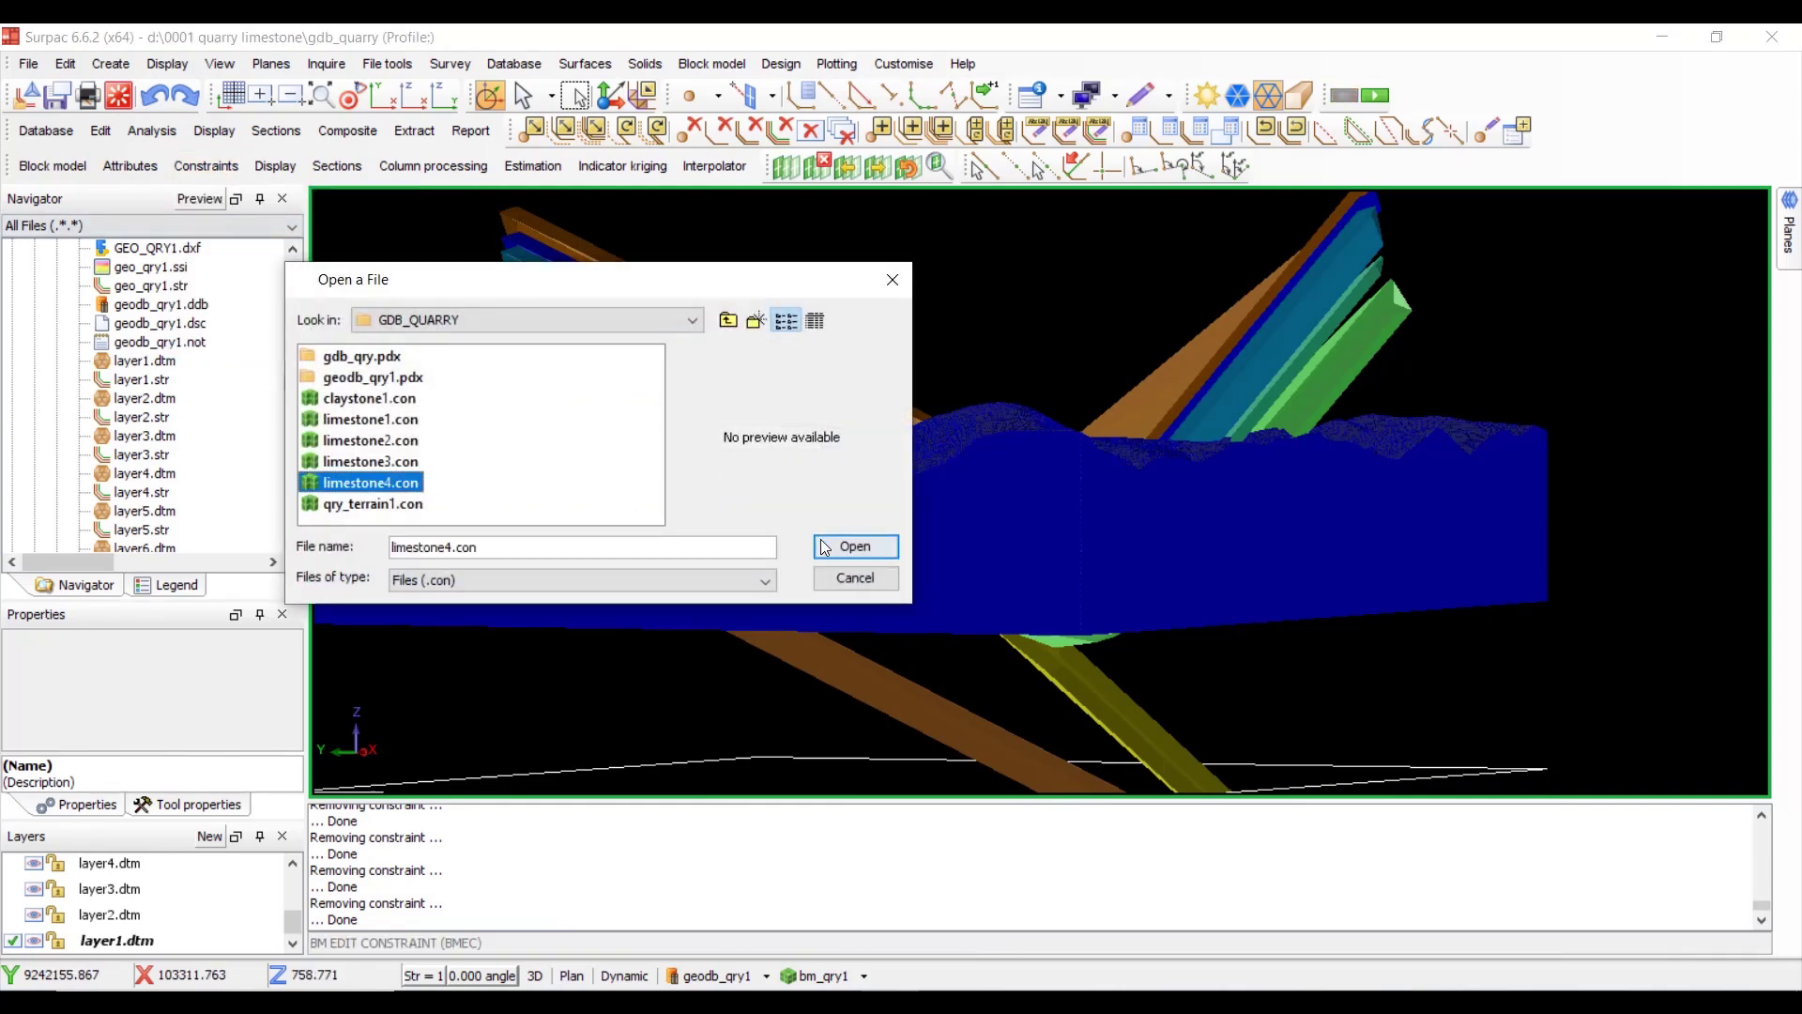
left_click(856, 546)
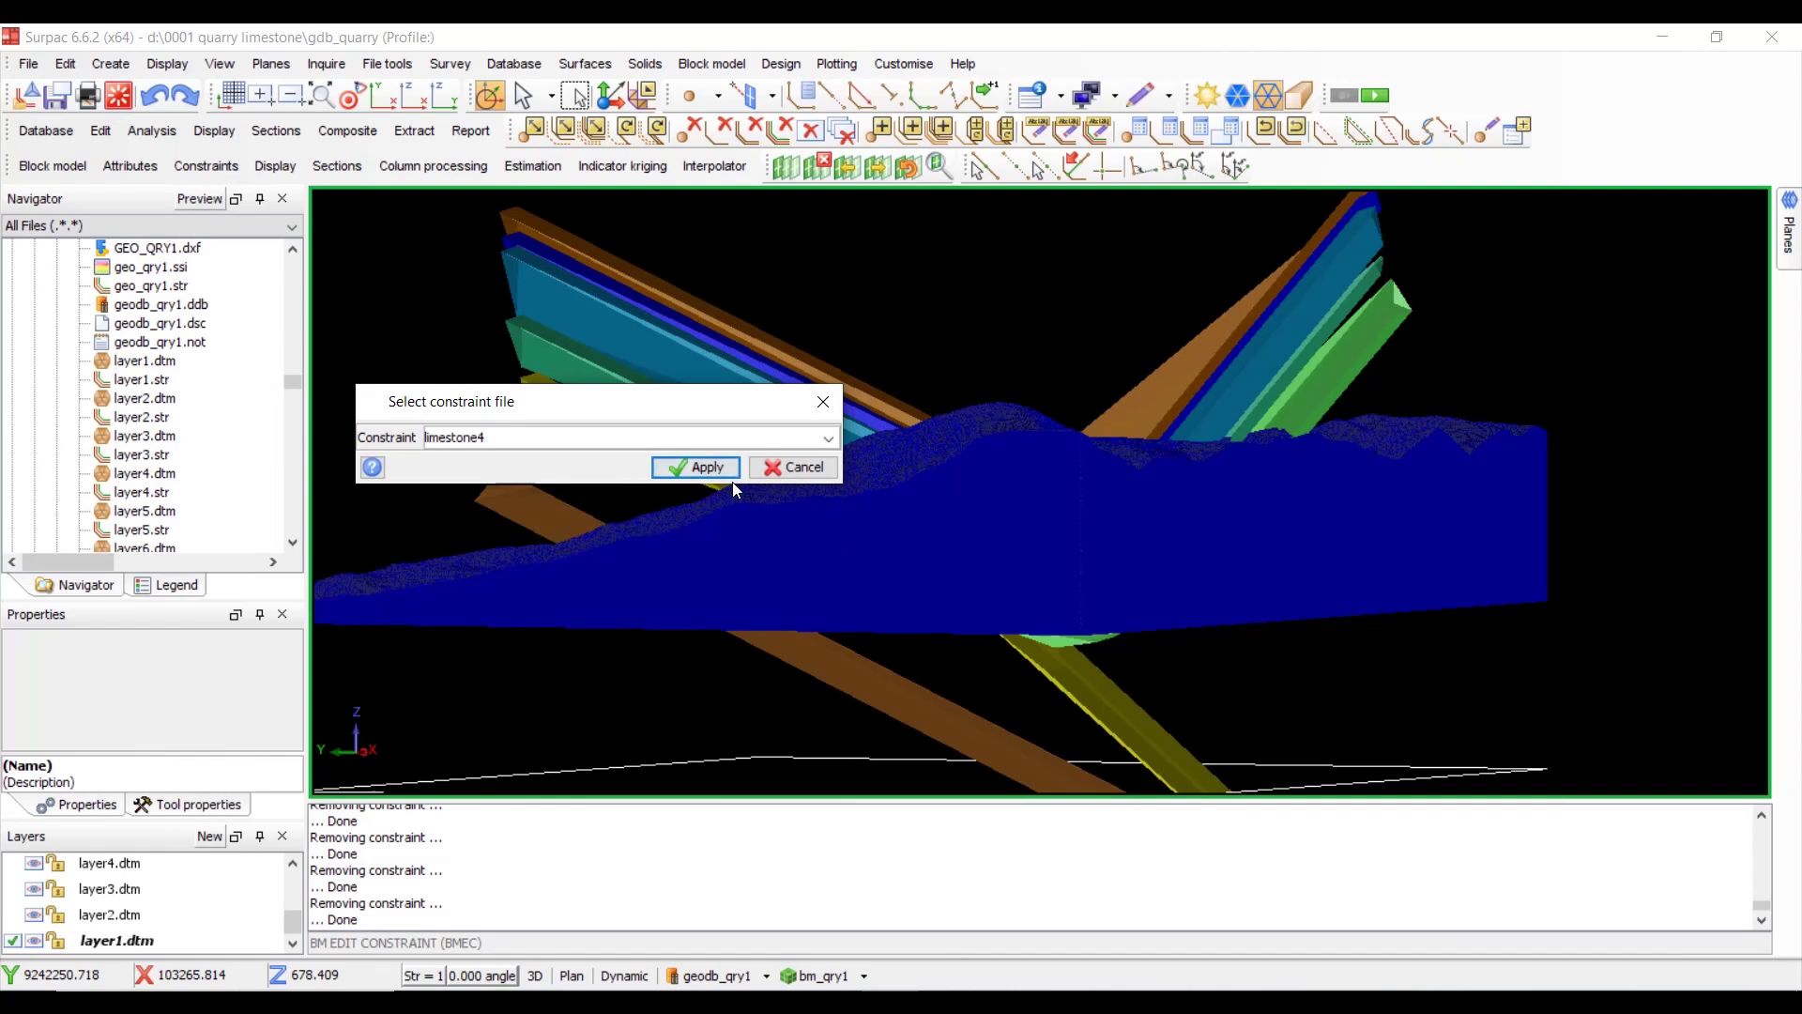
left_click(707, 469)
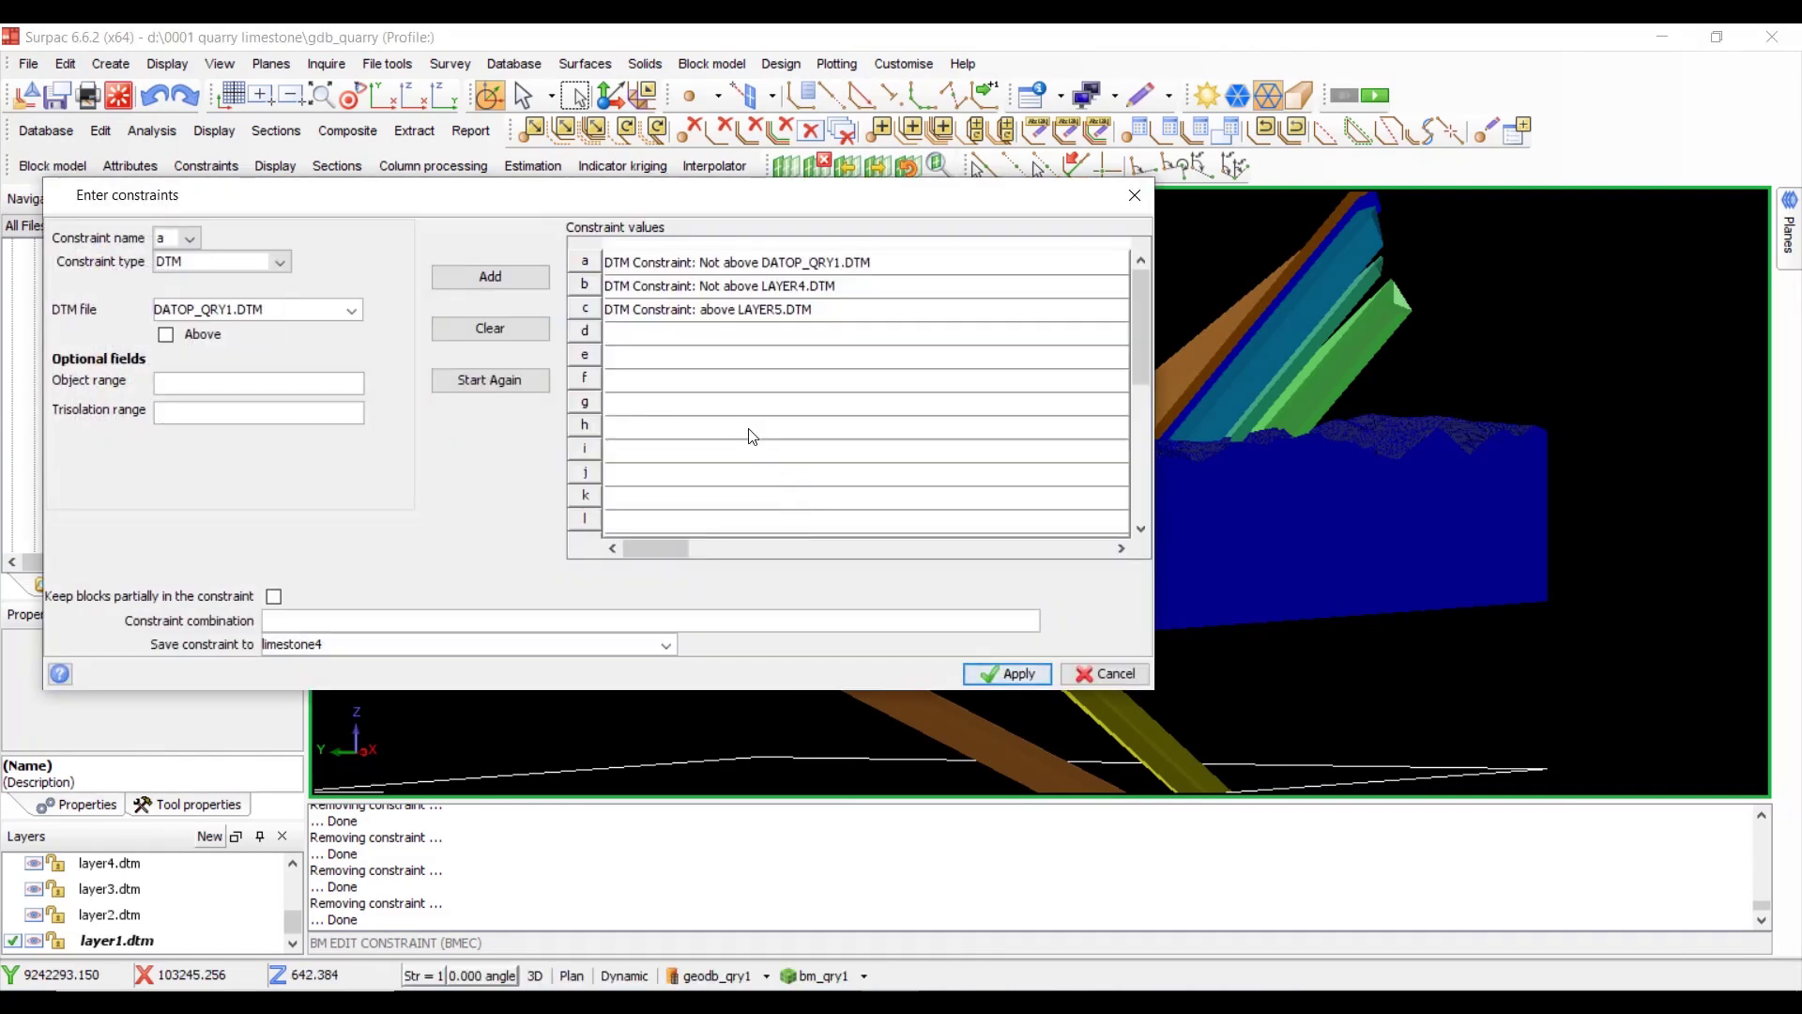
- Change constraint b to not above layer5.dtm and constraint c to above layer6.dtm
left_click(852, 287)
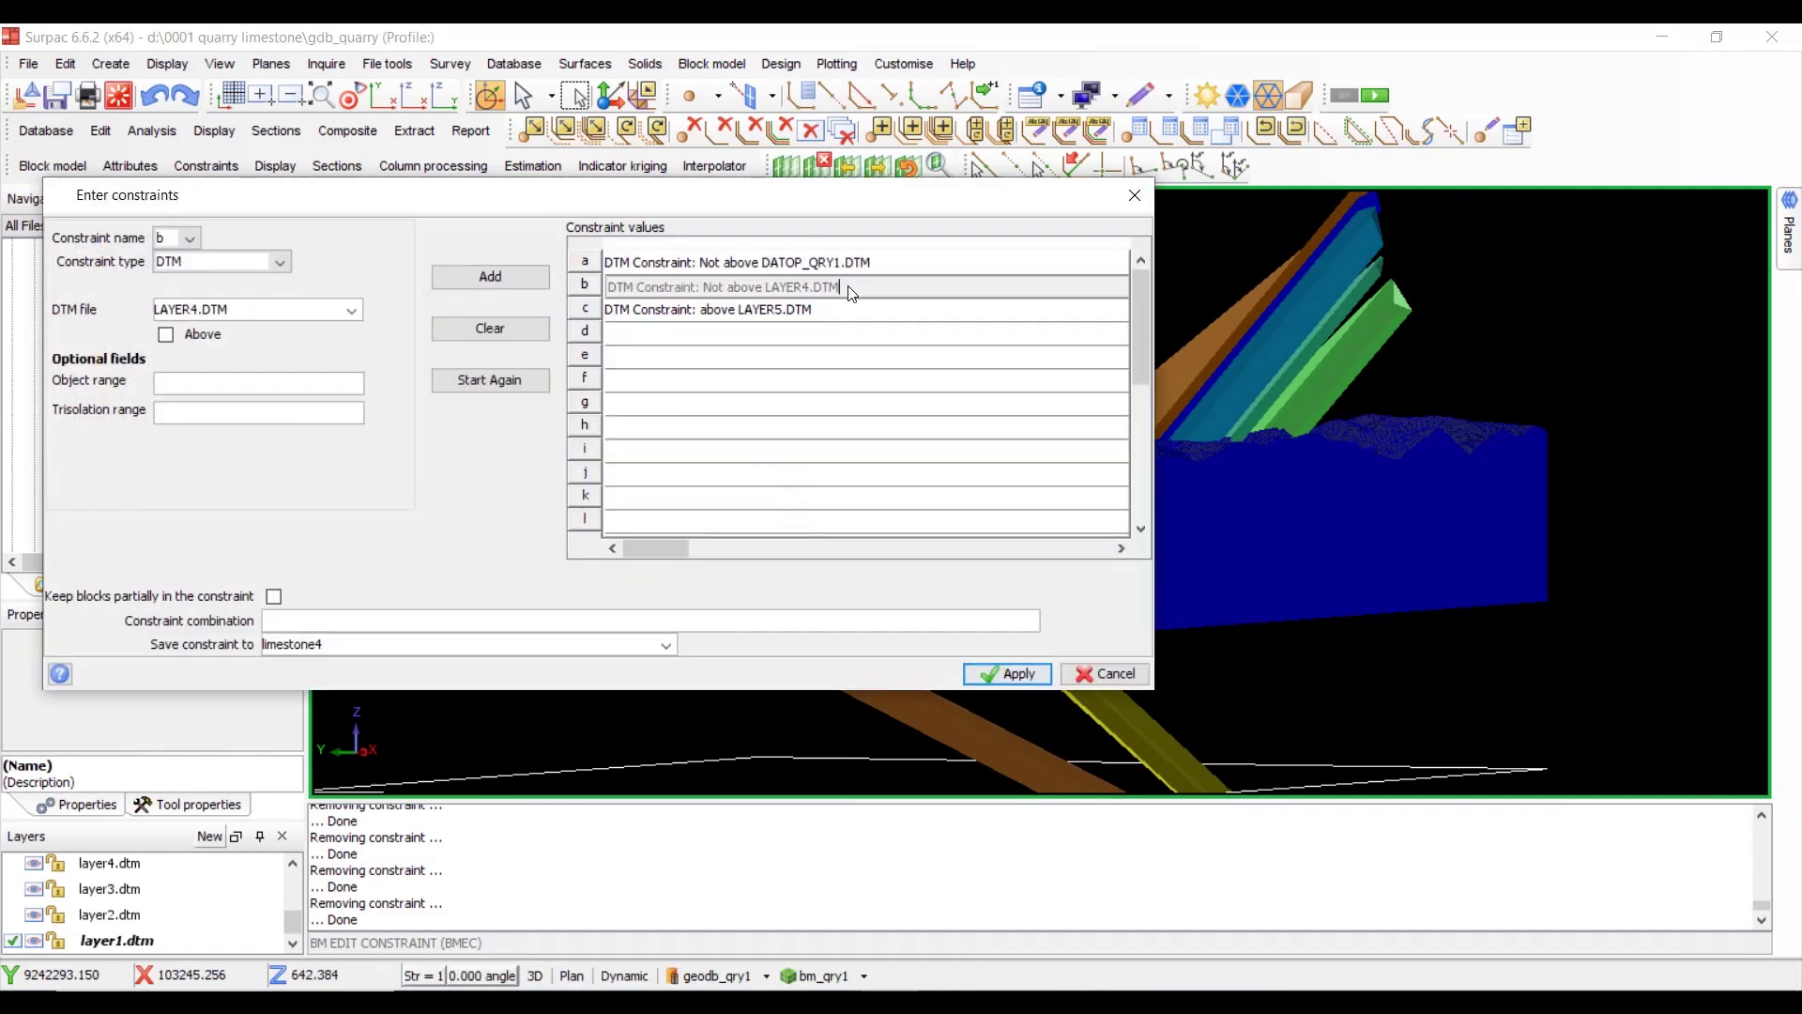
left_click(353, 310)
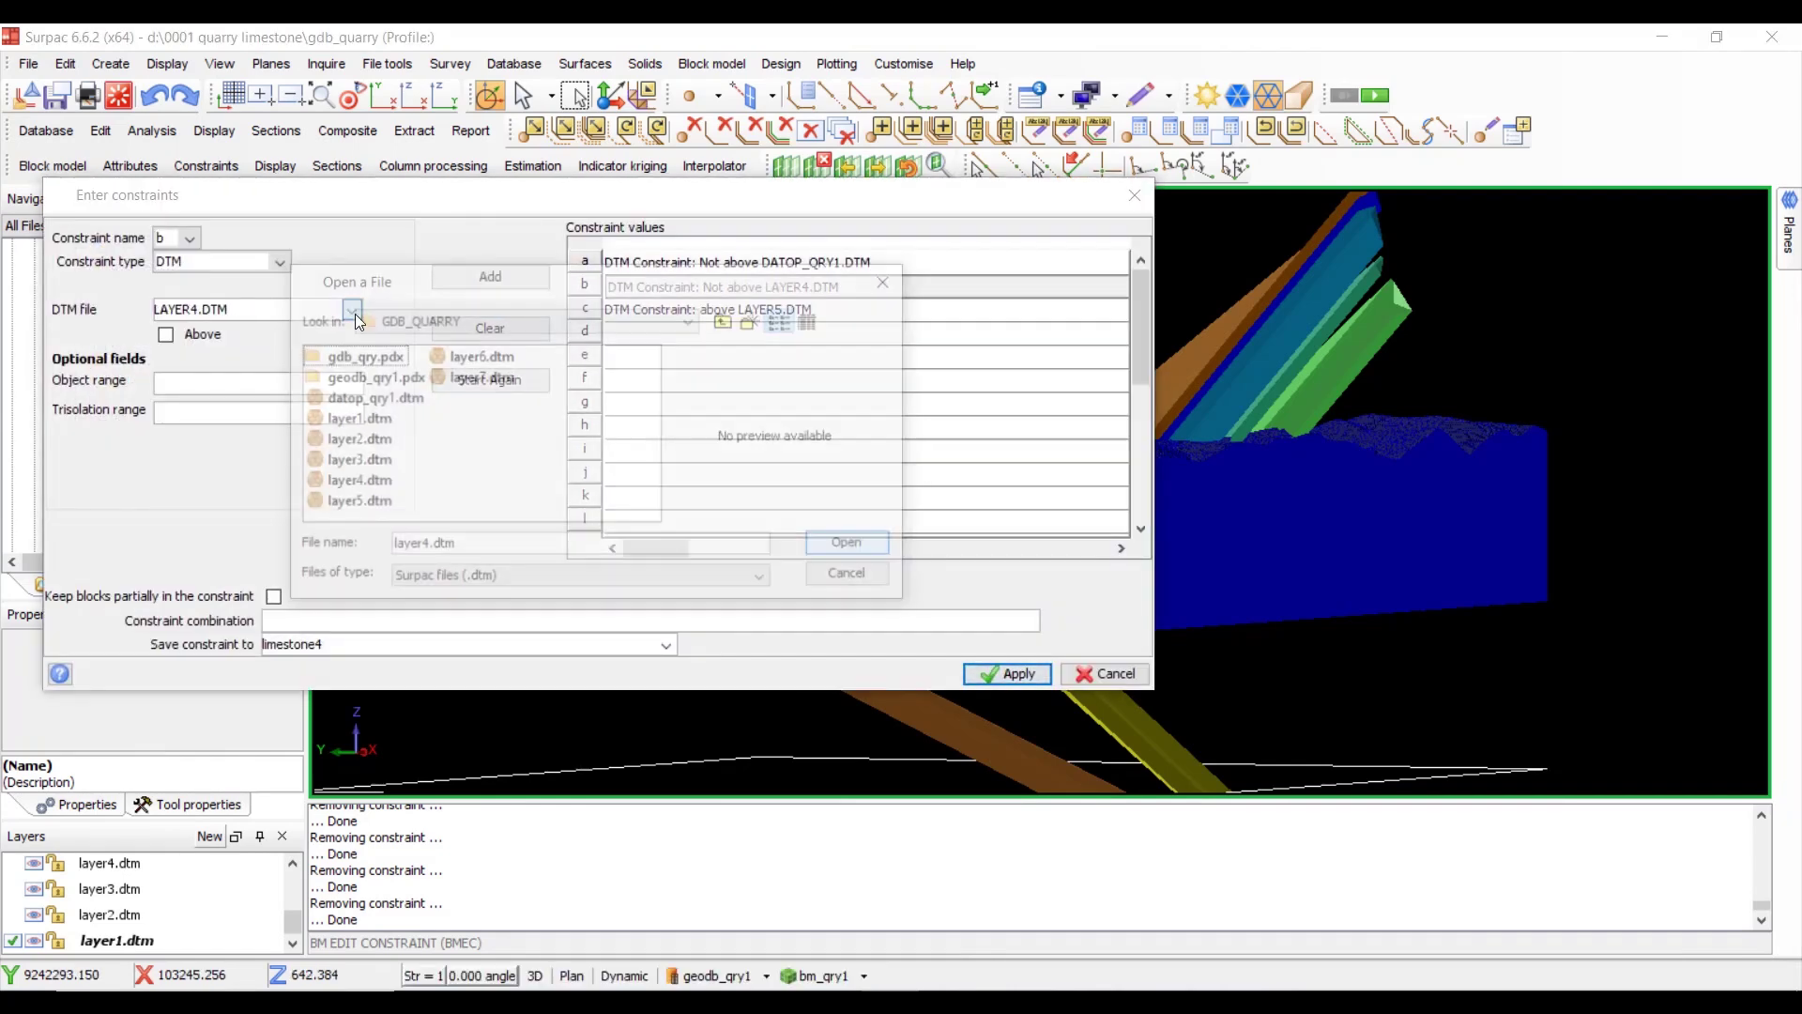
double_click(378, 508)
left_click(510, 277)
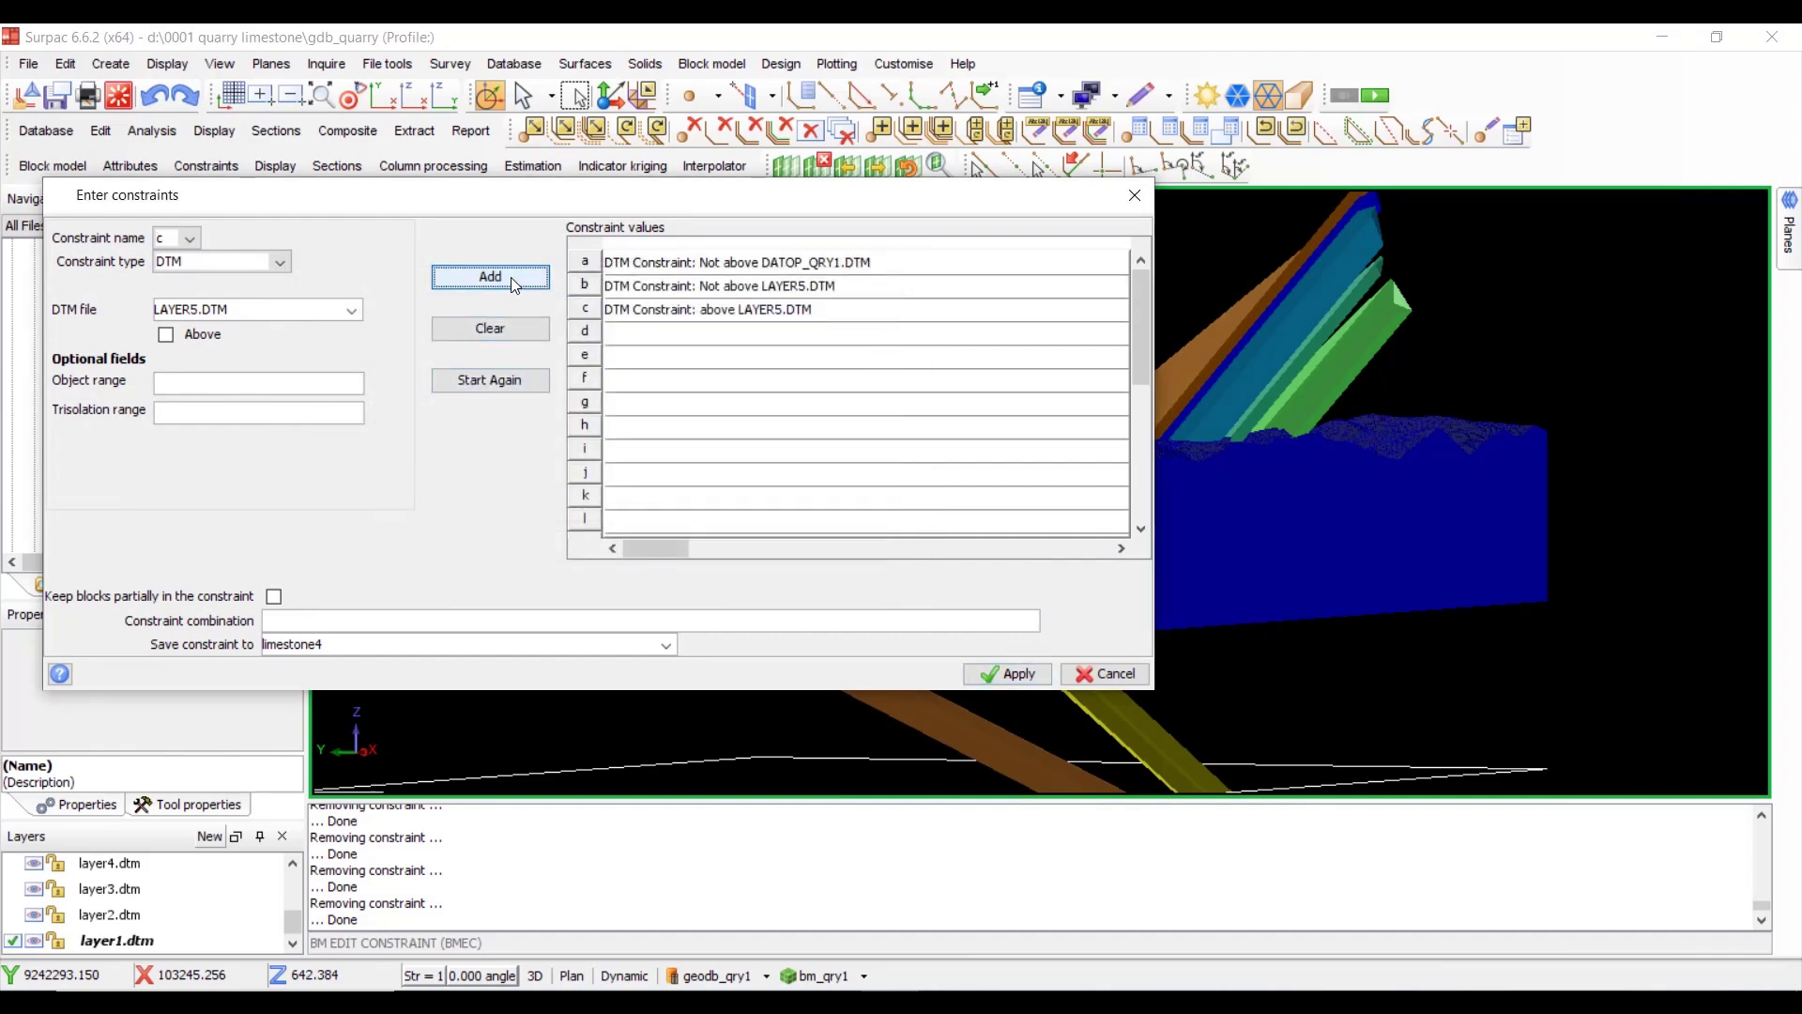
left_click(762, 311)
left_click(352, 312)
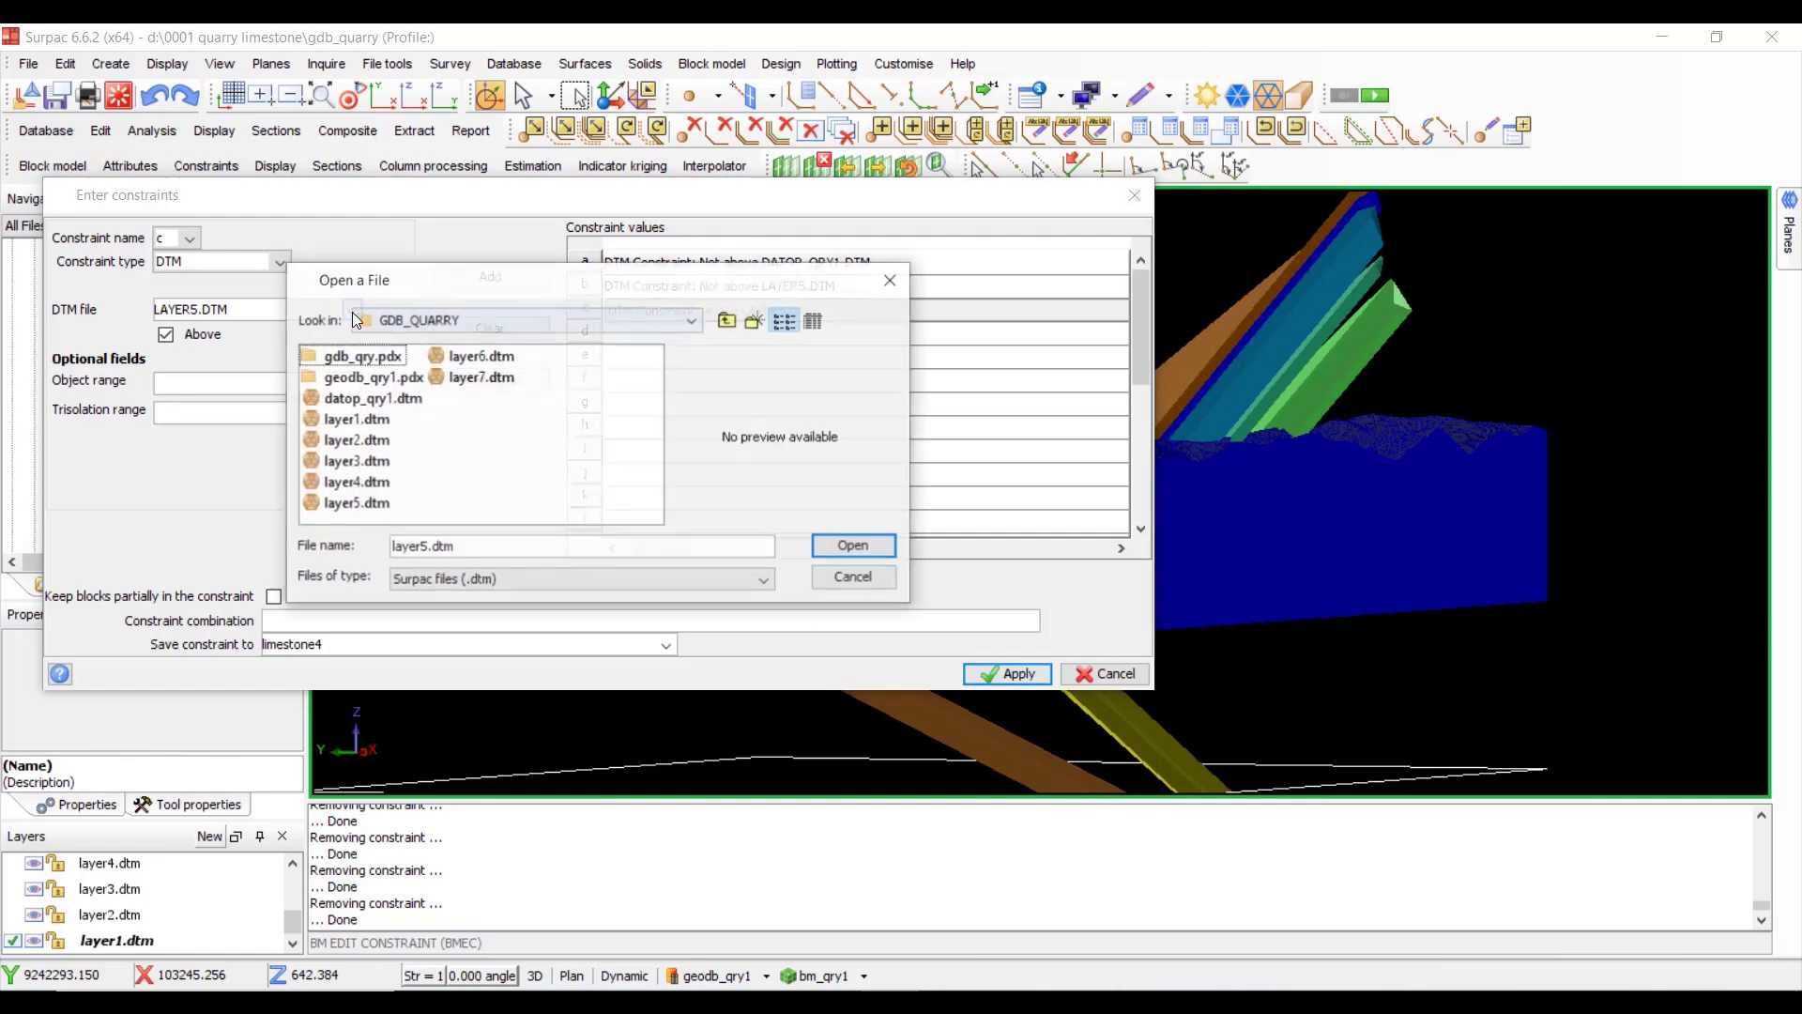
double_click(483, 357)
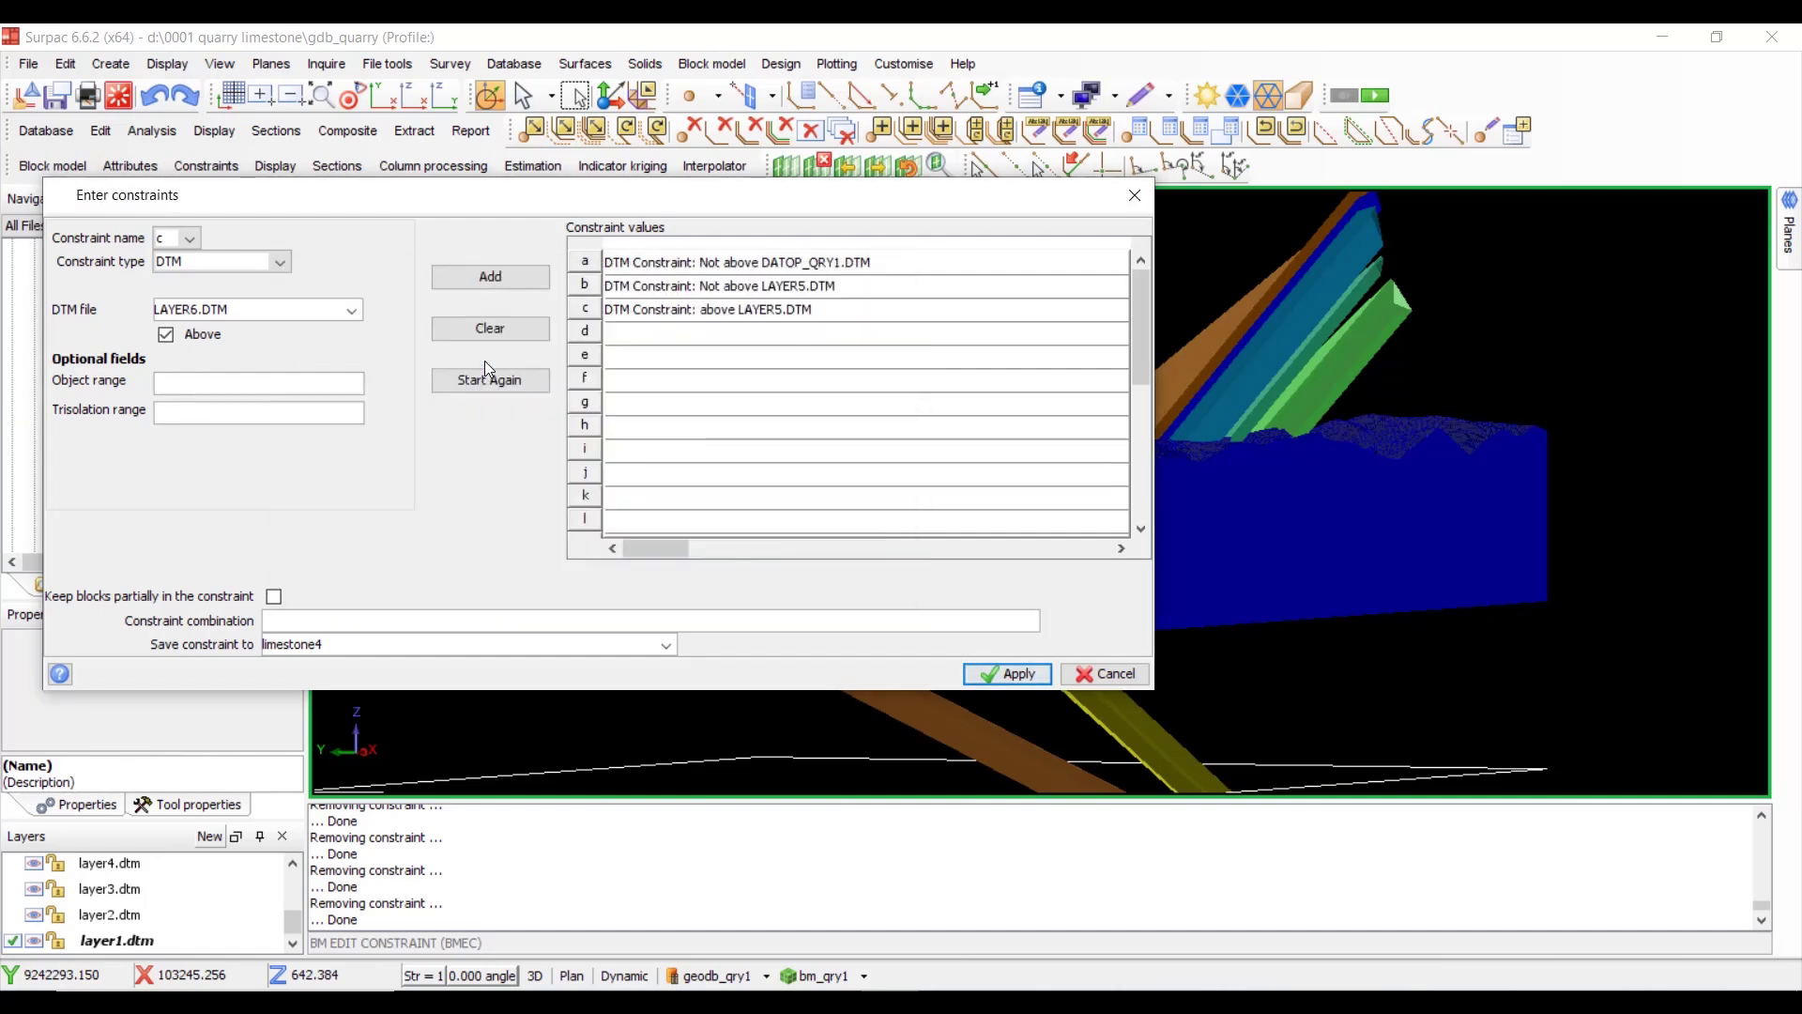
left_click(498, 274)
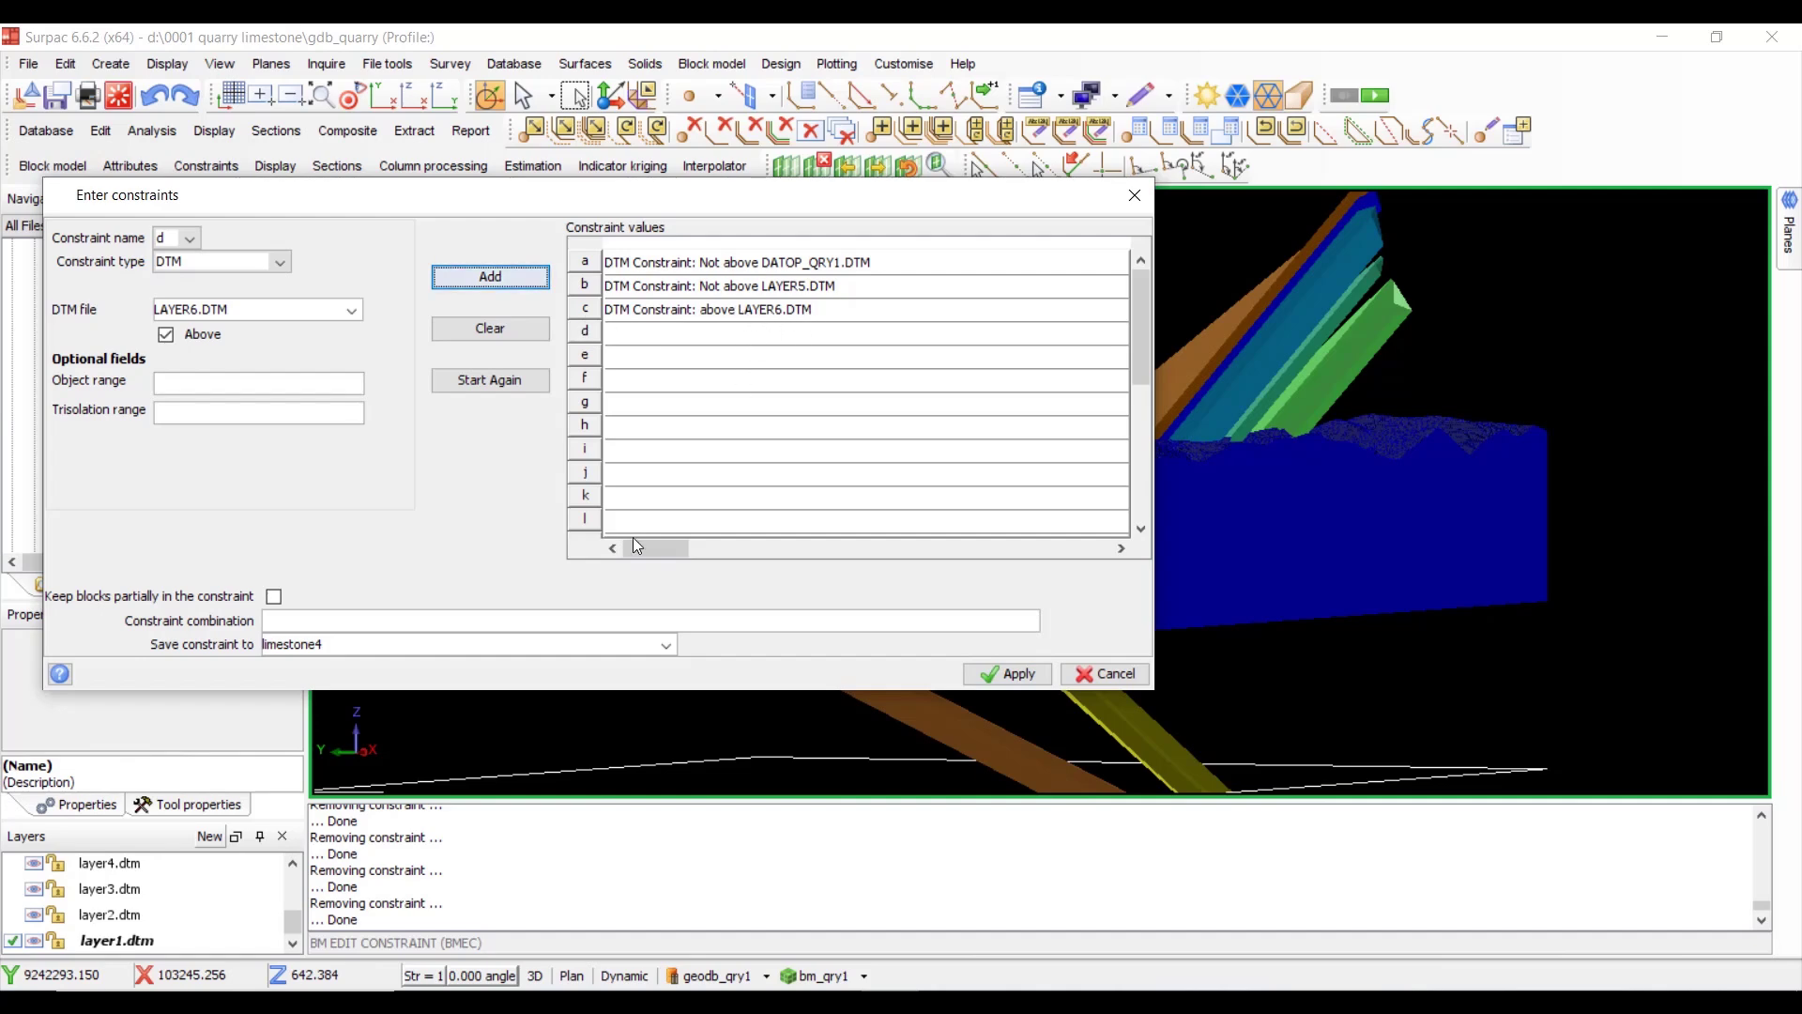
- Save the edited constraint set under the new name limestone5
left_click(351, 646)
key("BackSpace")
type("5")
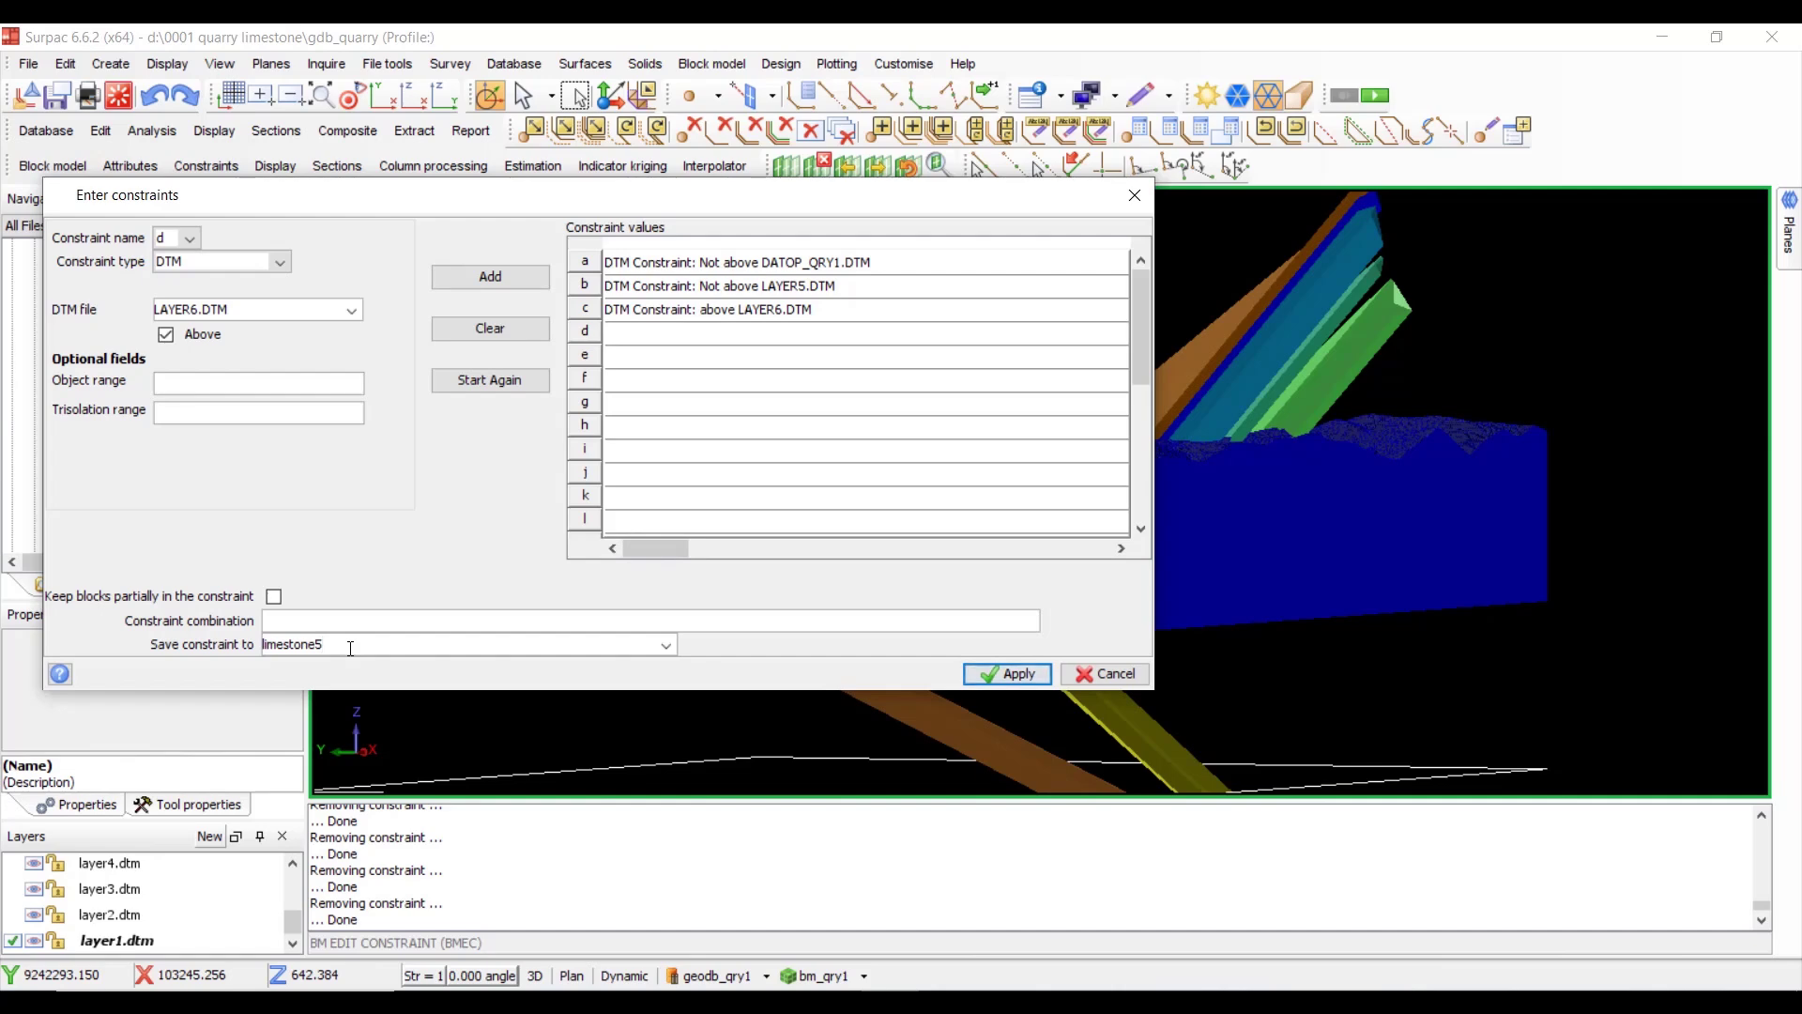
left_click(1018, 675)
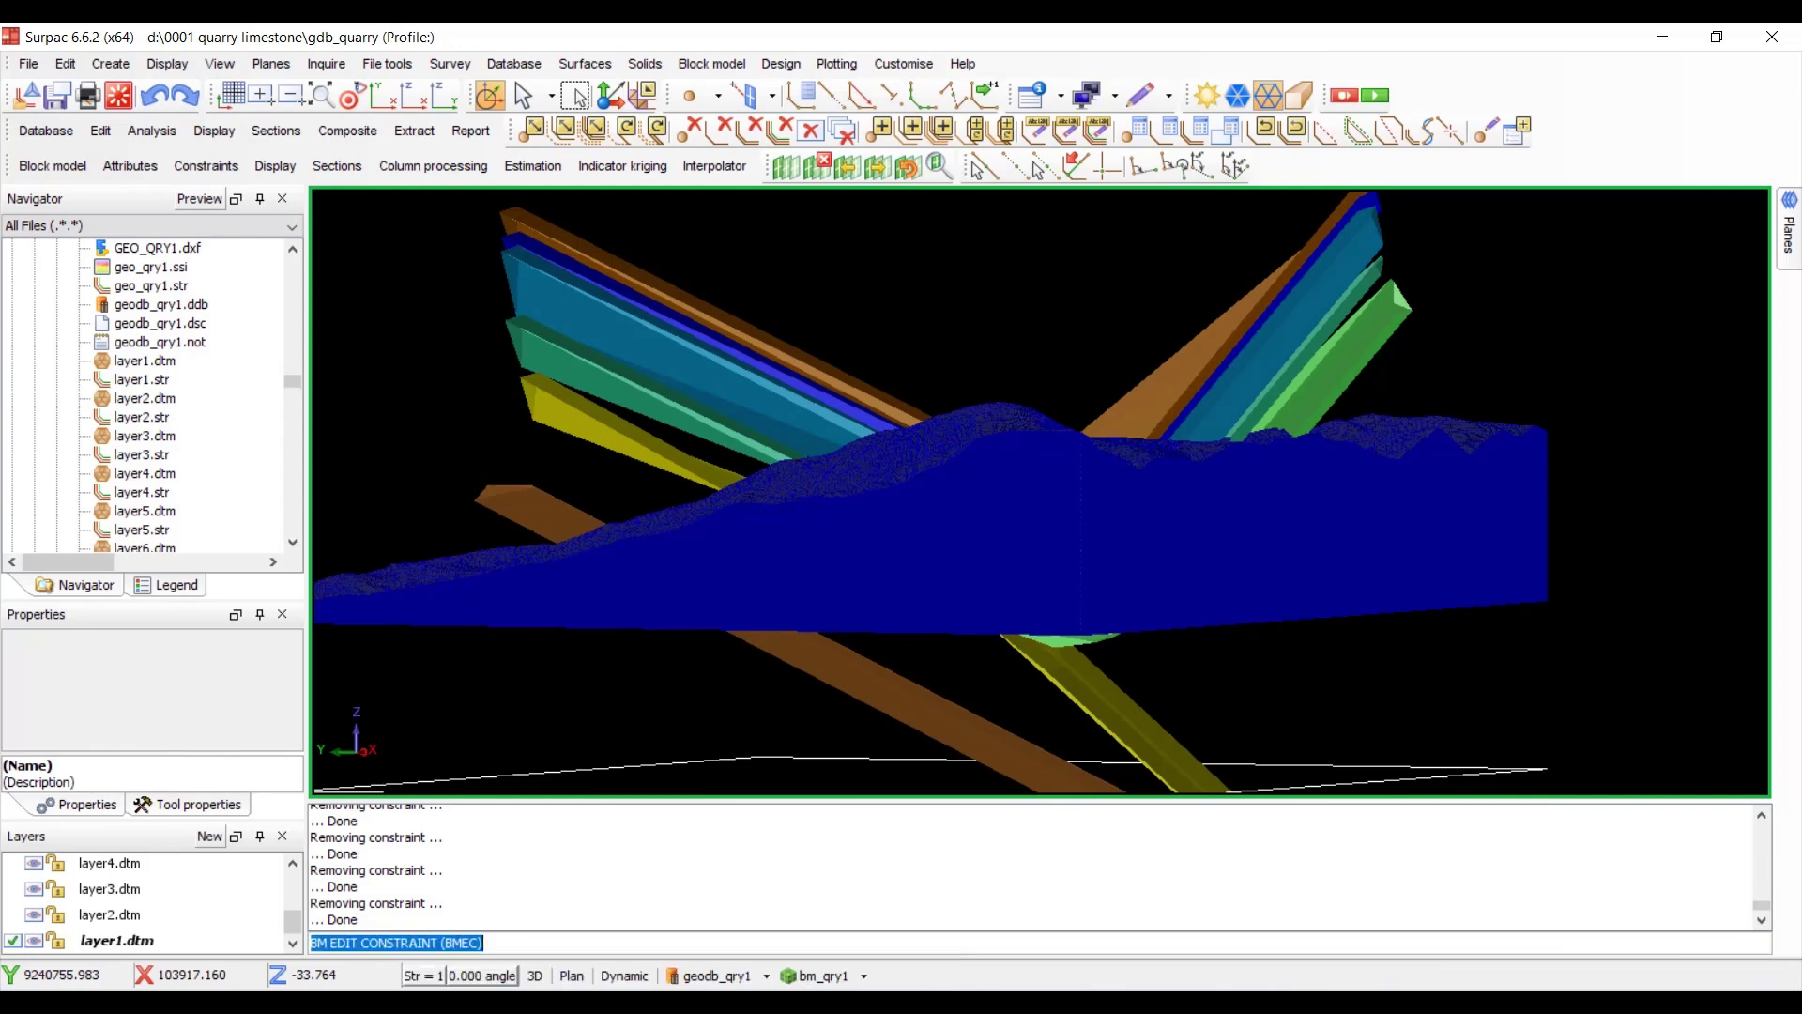
- Apply a new graphical constraint inside limestone5.con and inspect the blocks between layer5 and layer6
left_click(277, 169)
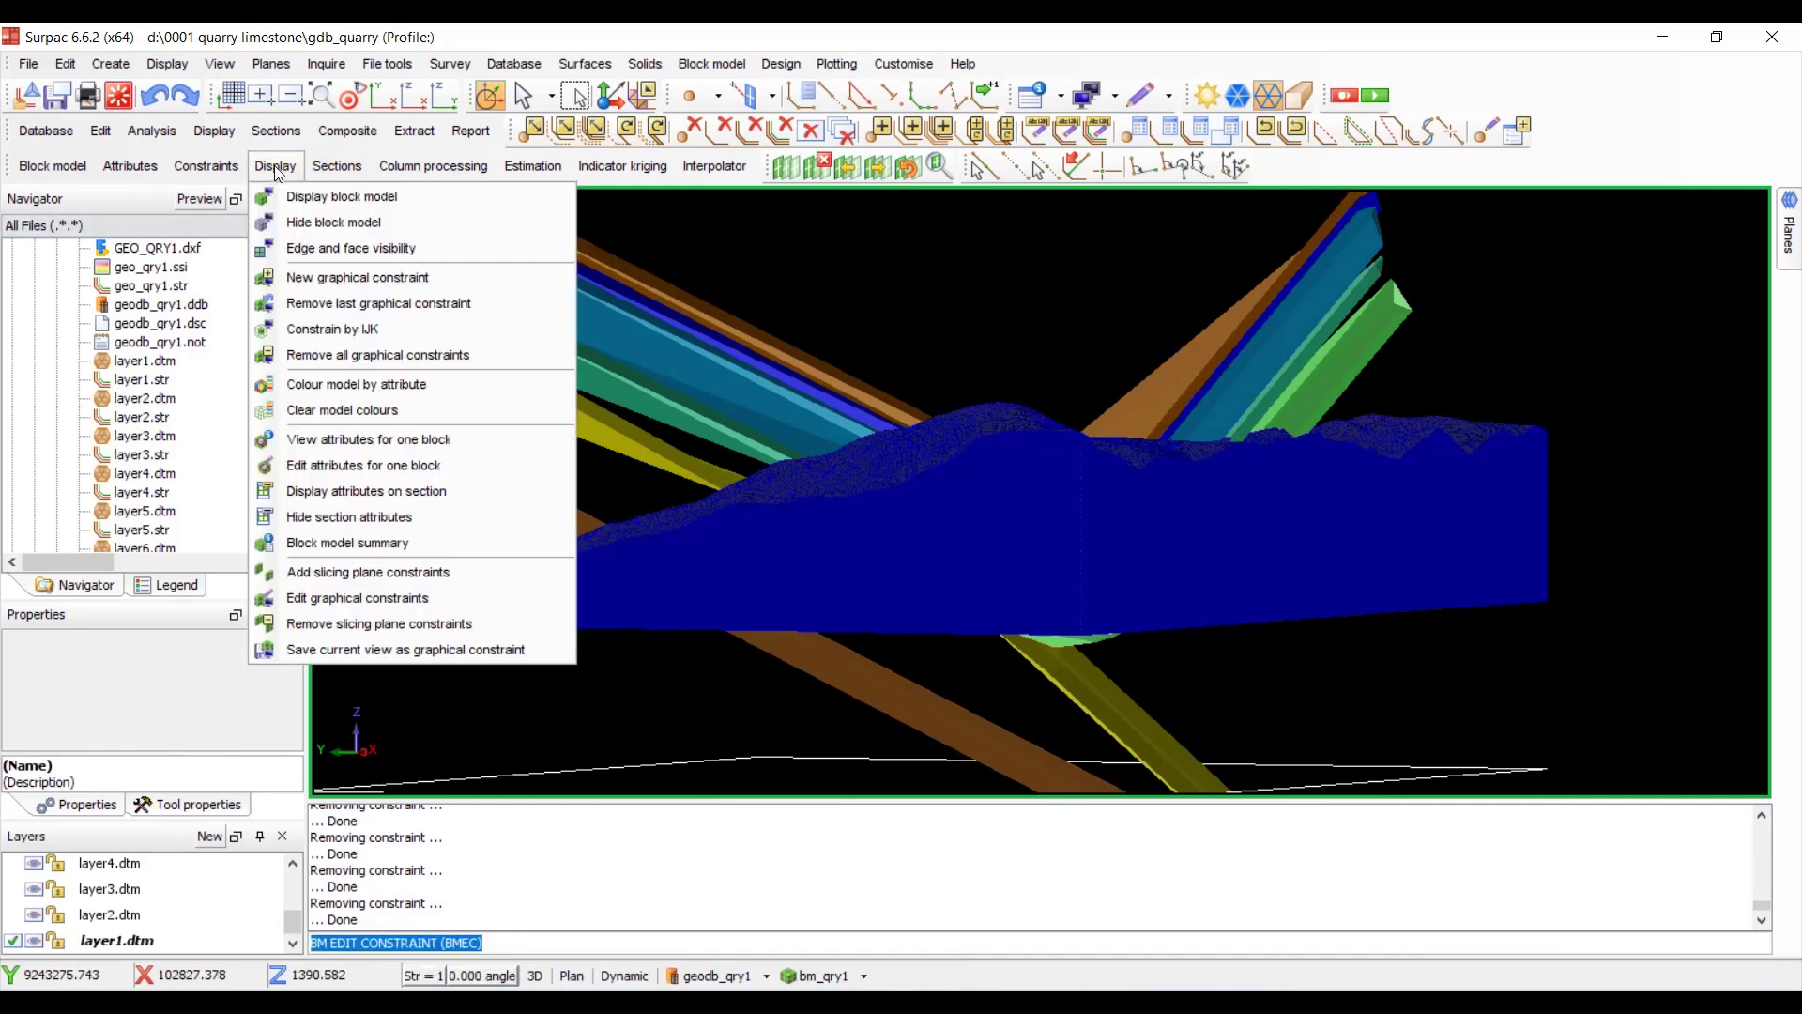
left_click(337, 277)
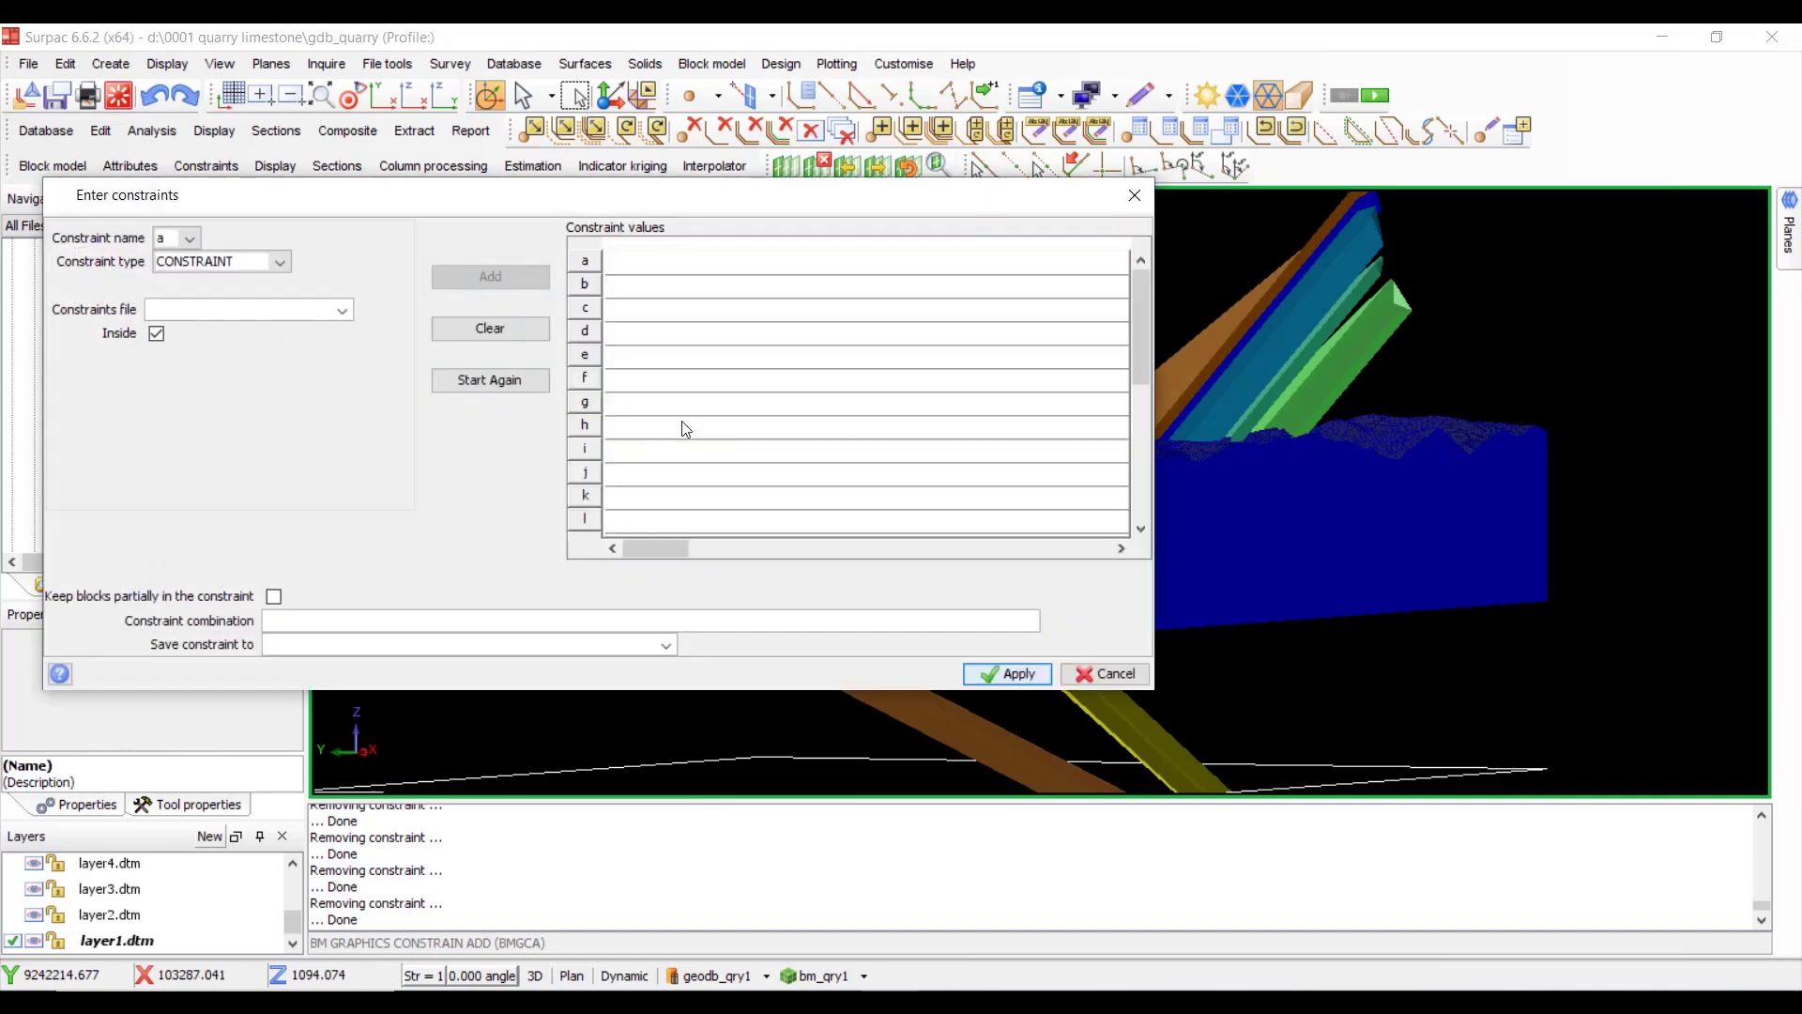
left_click(344, 310)
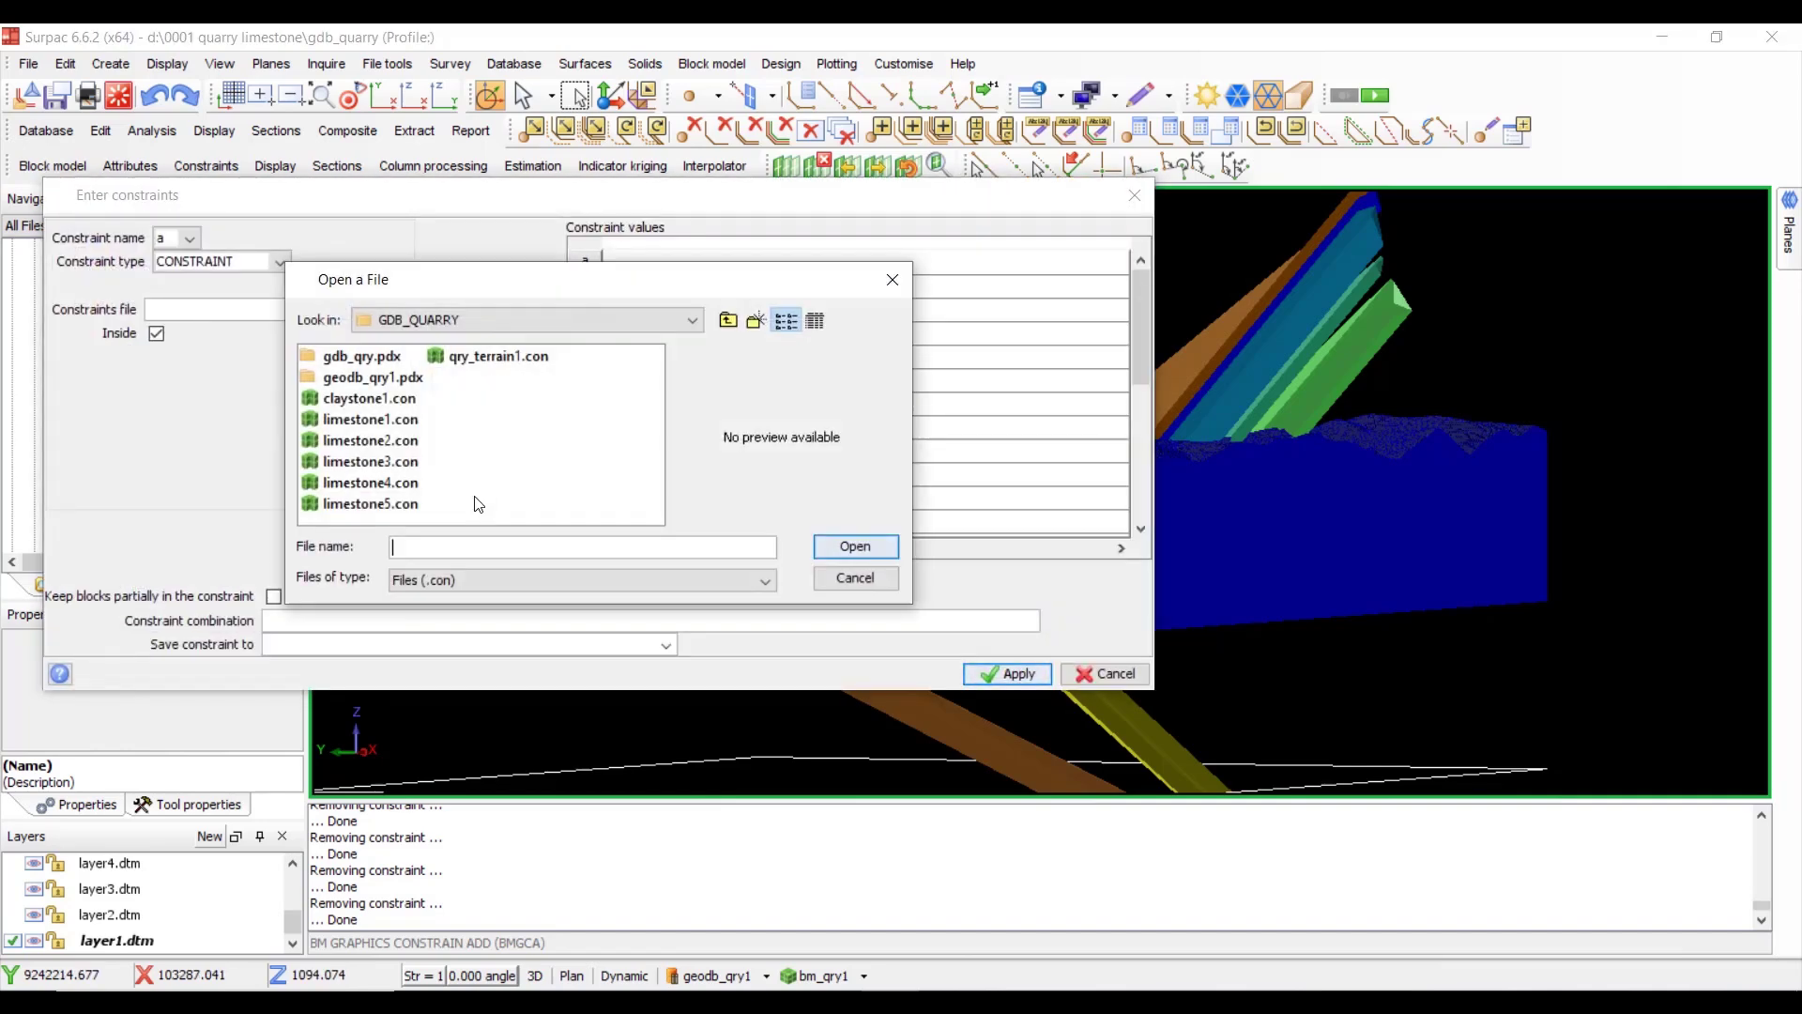
double_click(411, 506)
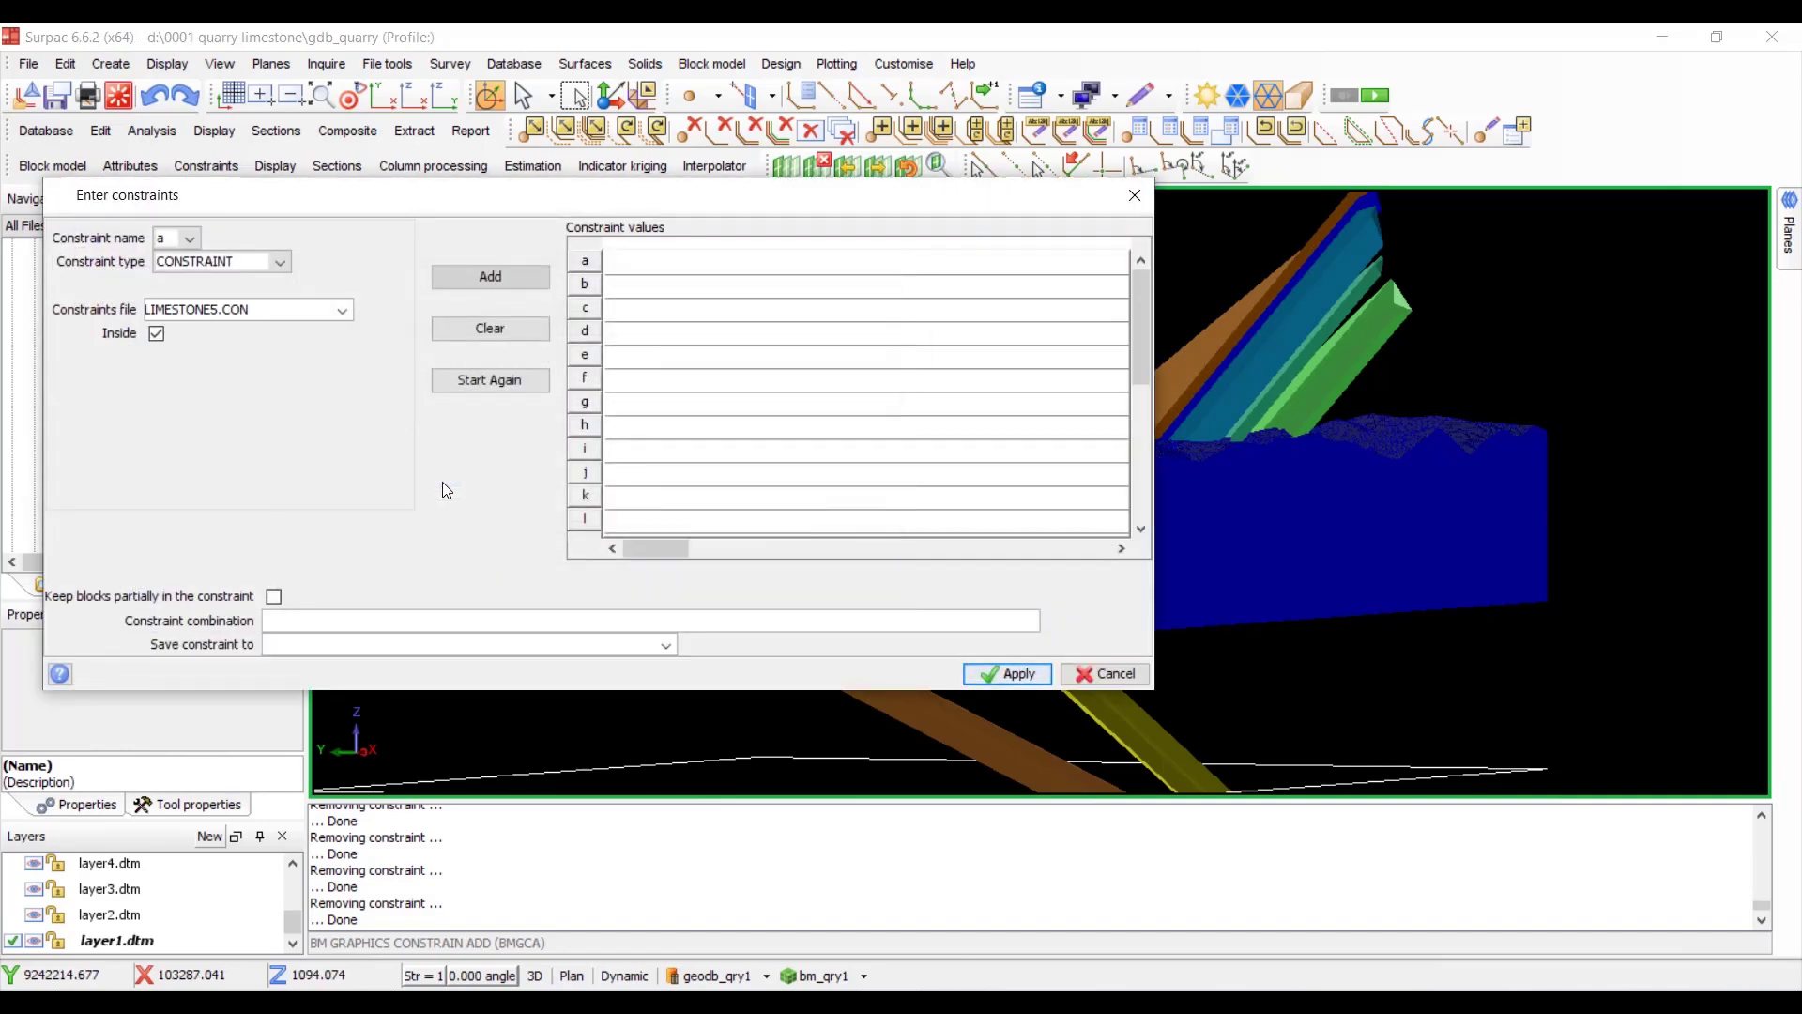
left_click(516, 283)
left_click(1009, 674)
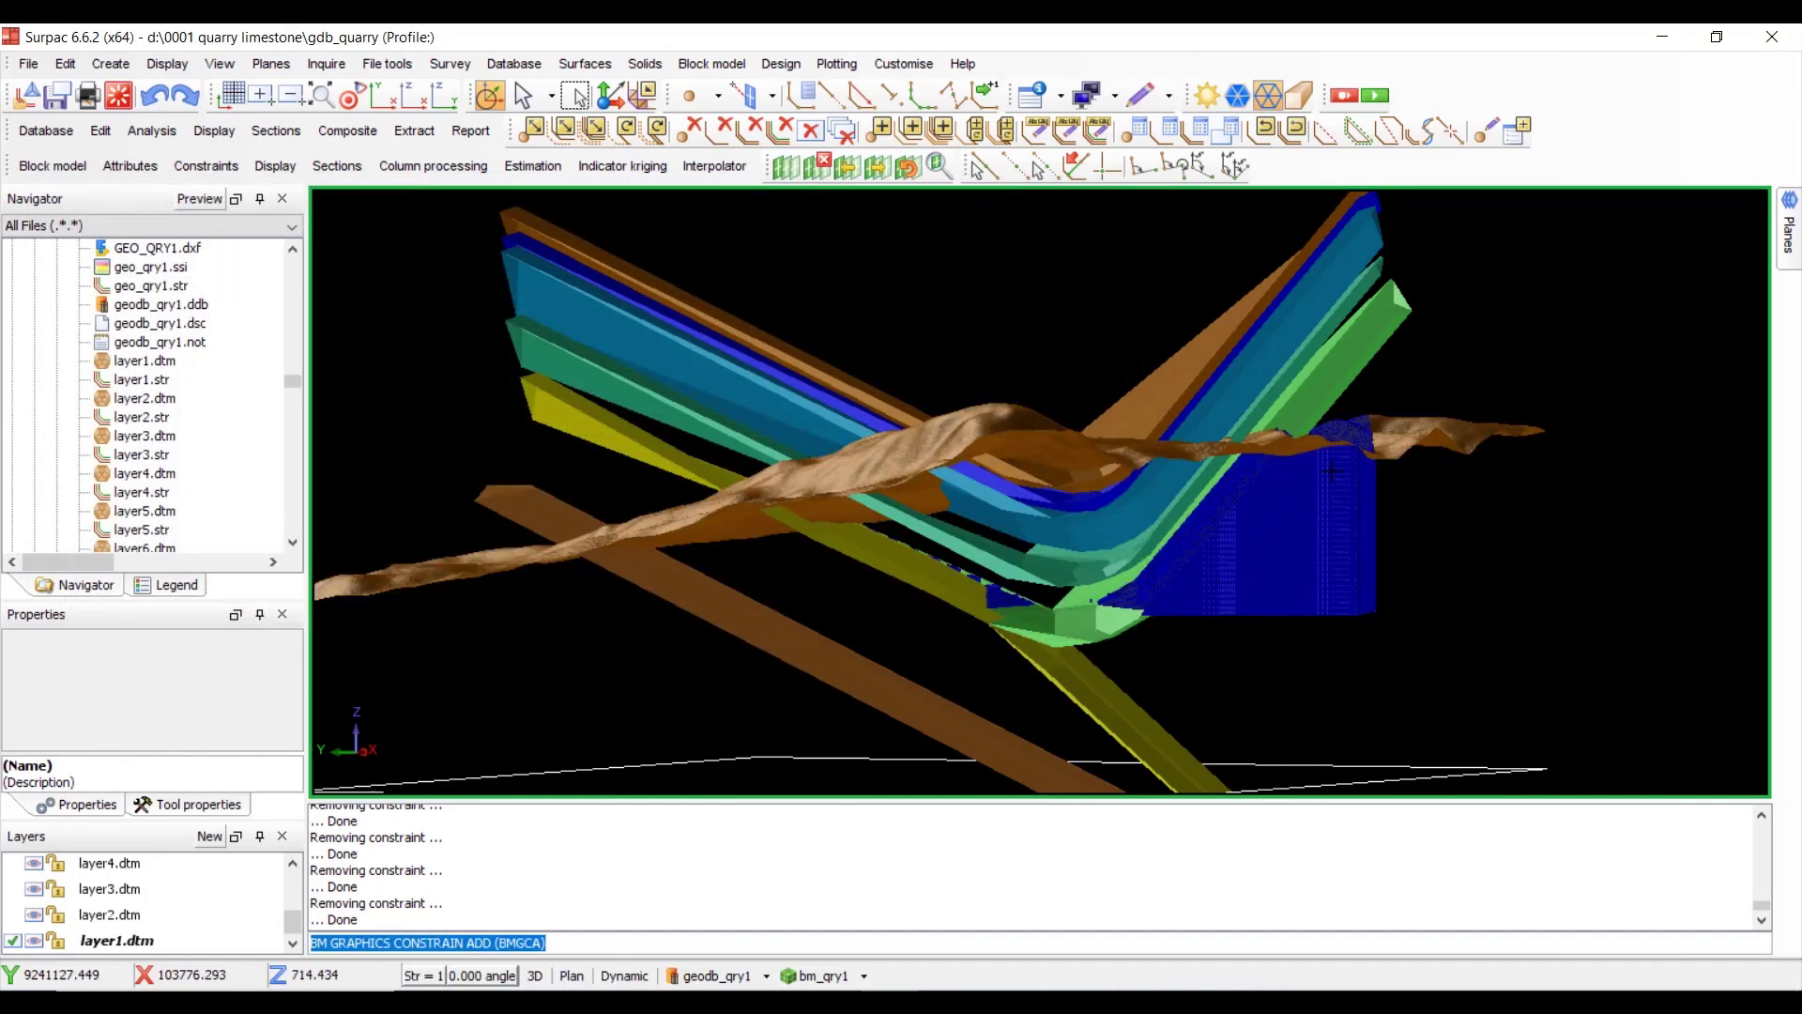
left_click_drag(1352, 514, 657, 506)
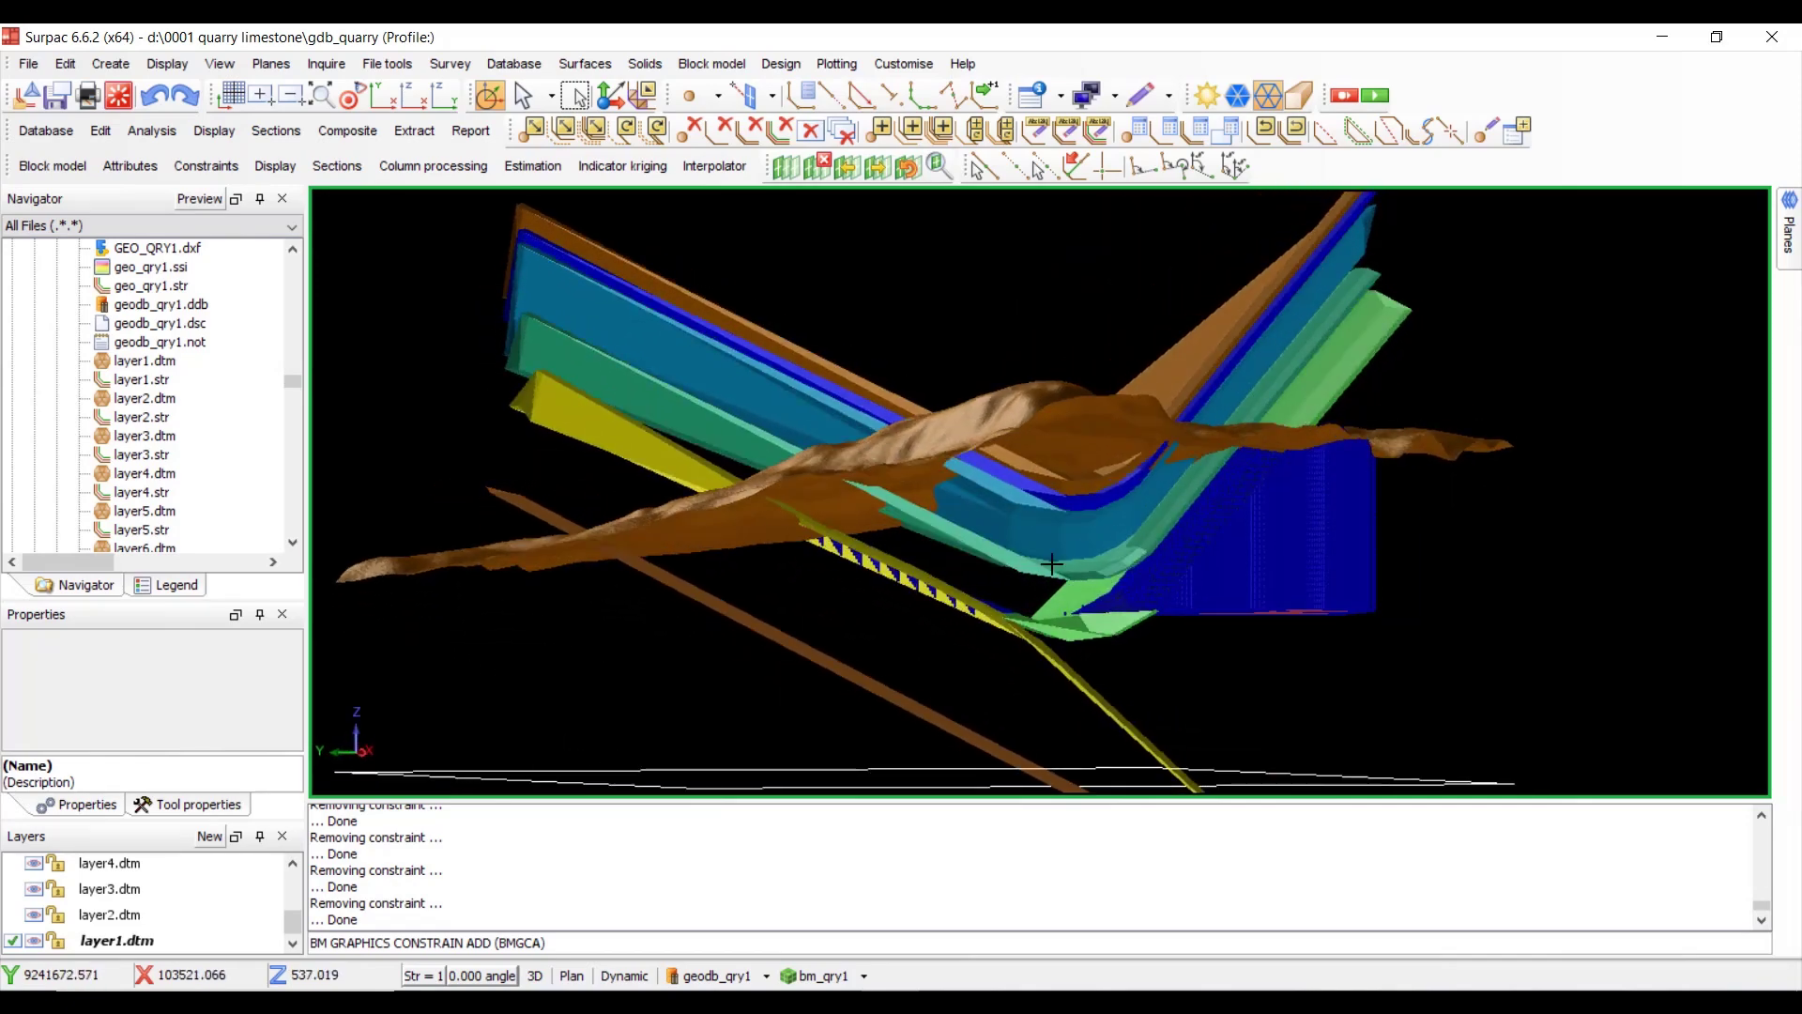
- Remove the limestone5 graphical constraint from the display and open the limestone5 constraint file for editing
left_click(275, 165)
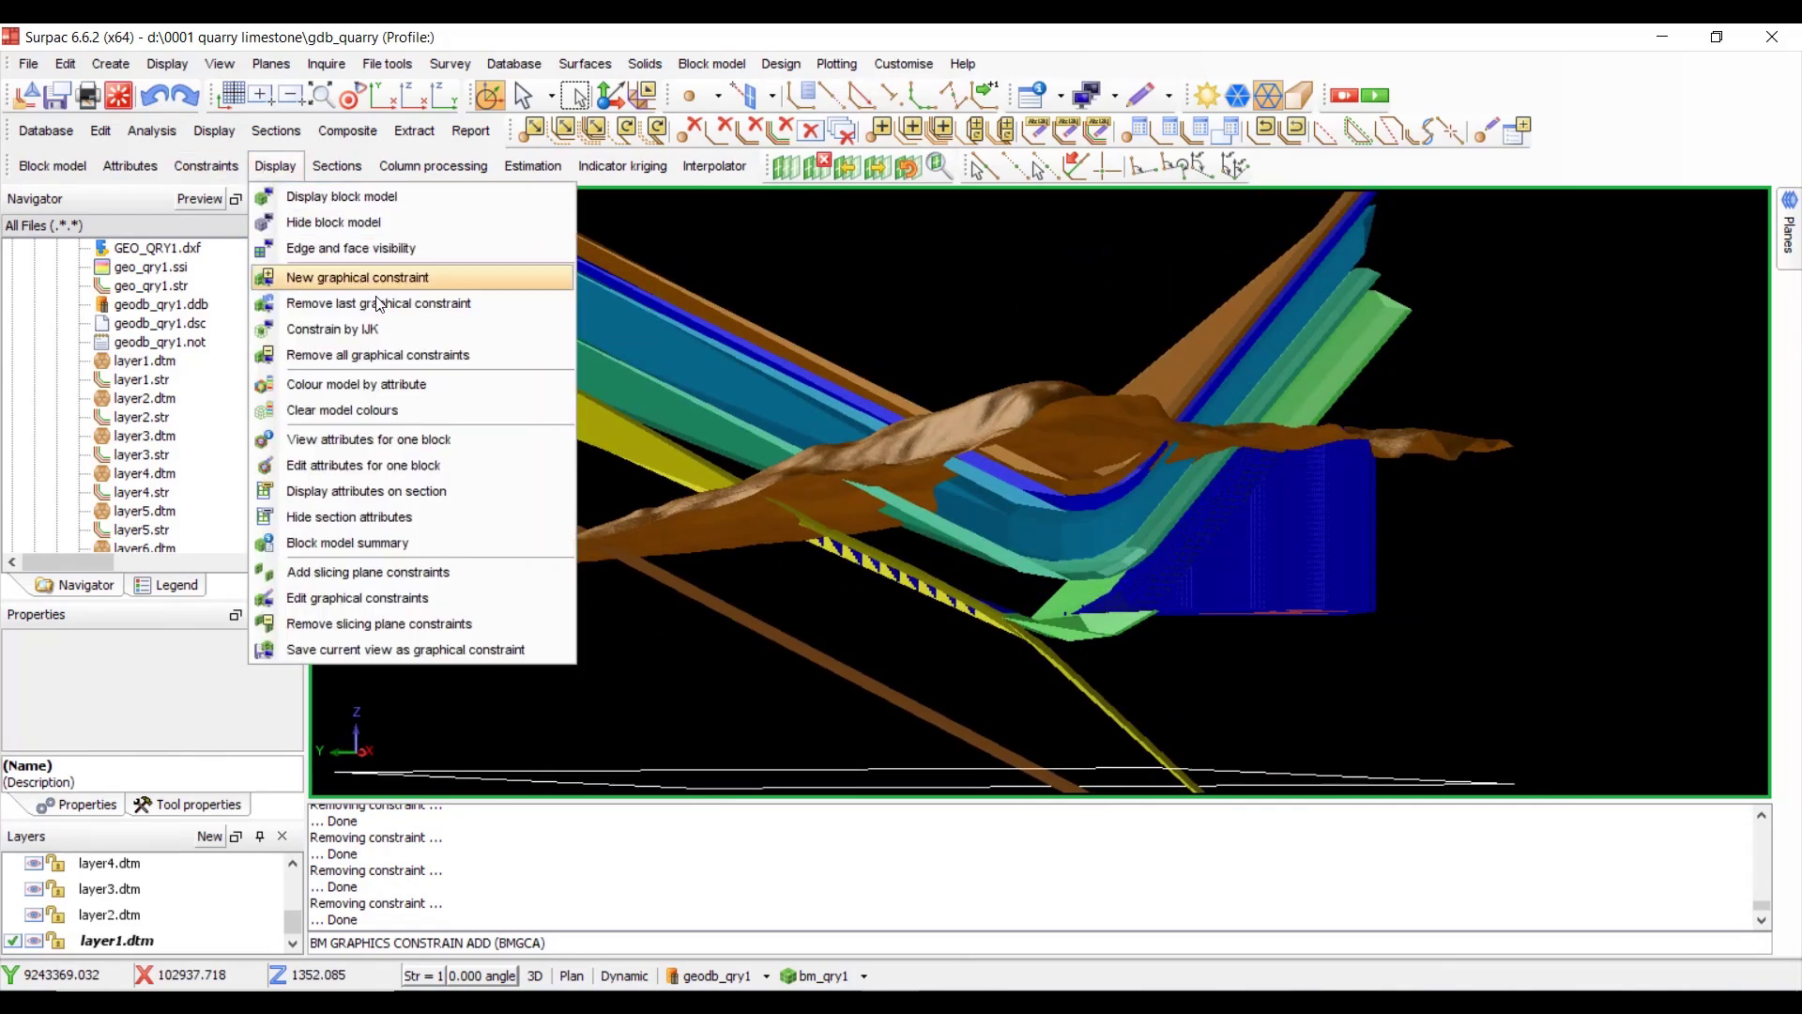
left_click(413, 303)
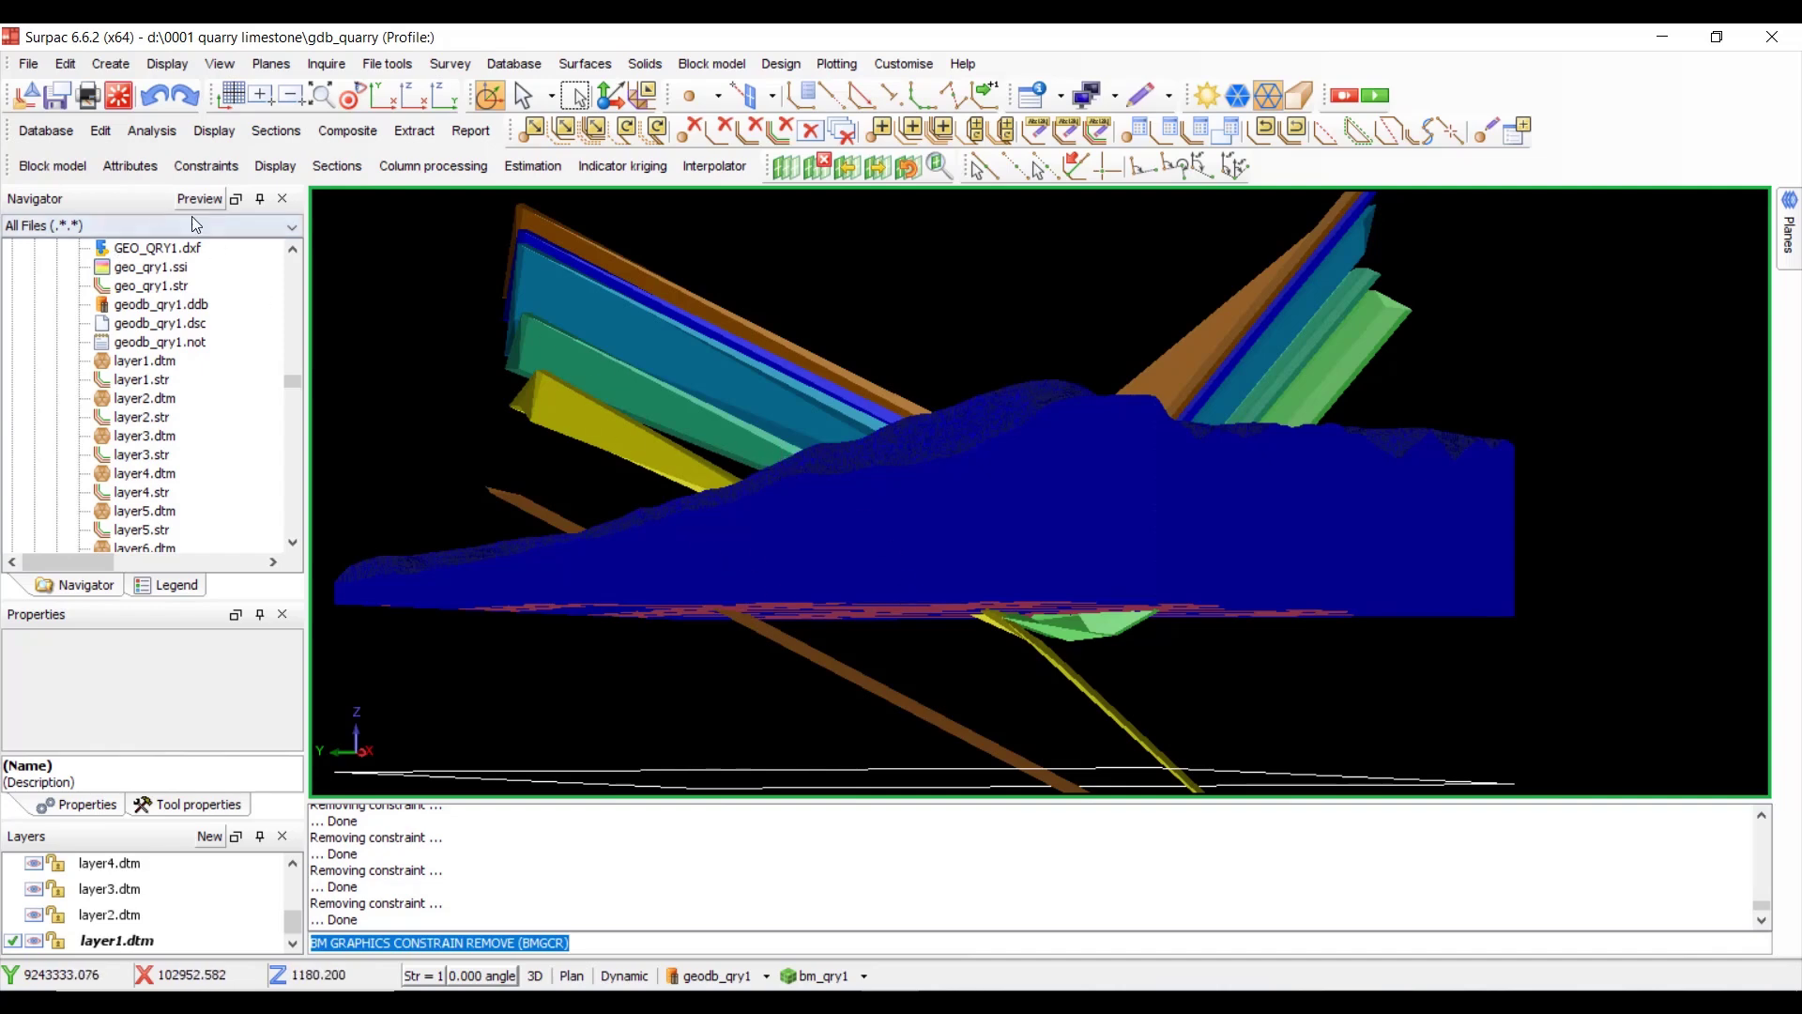
left_click(208, 167)
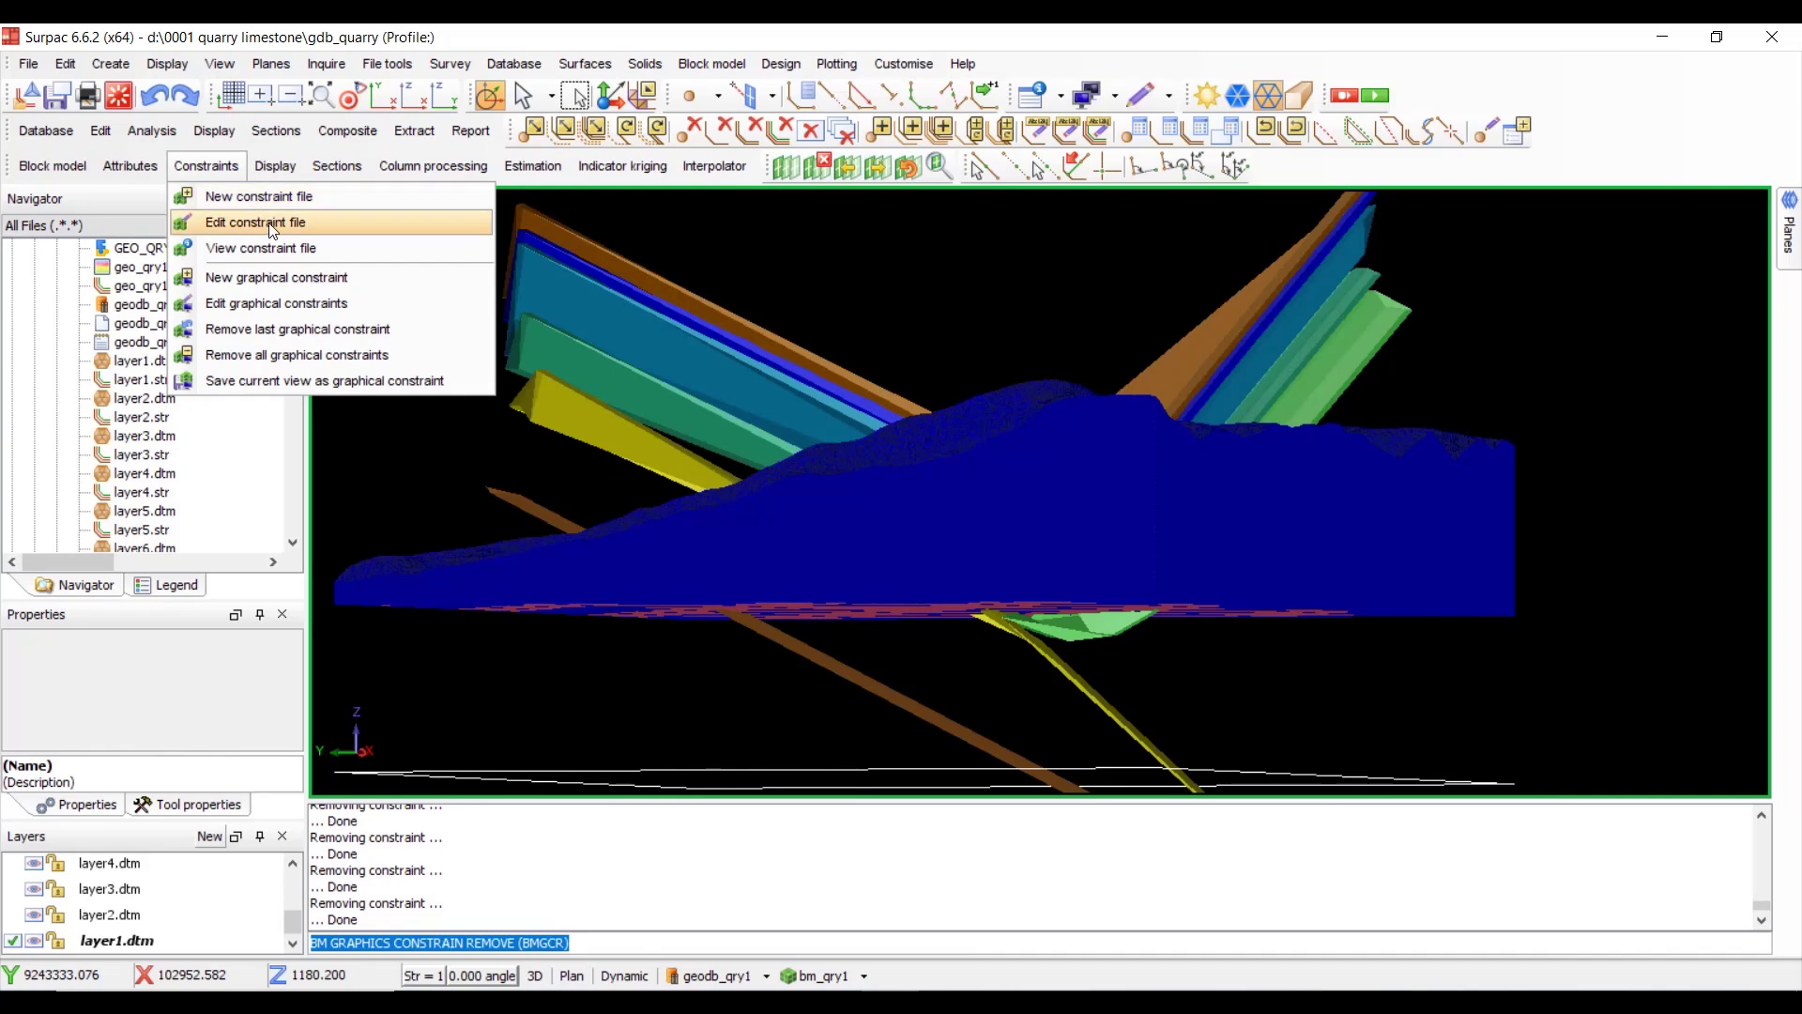
left_click(253, 222)
left_click(827, 438)
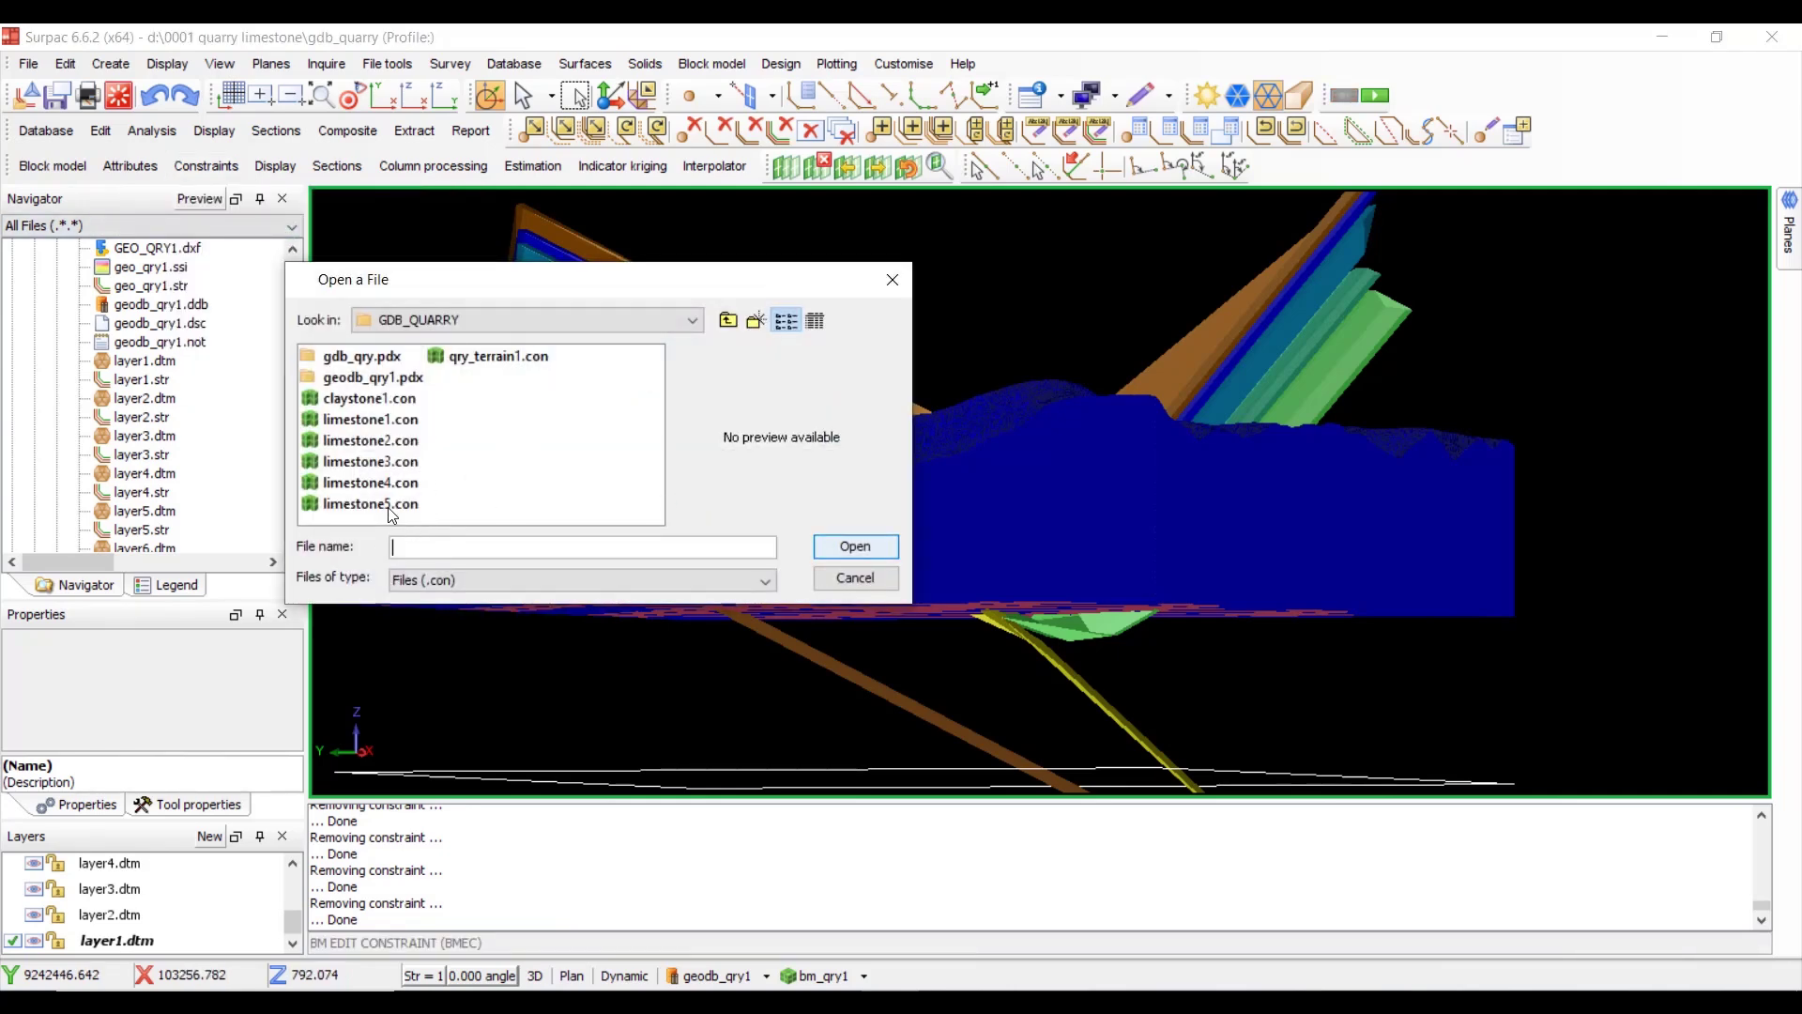
double_click(402, 507)
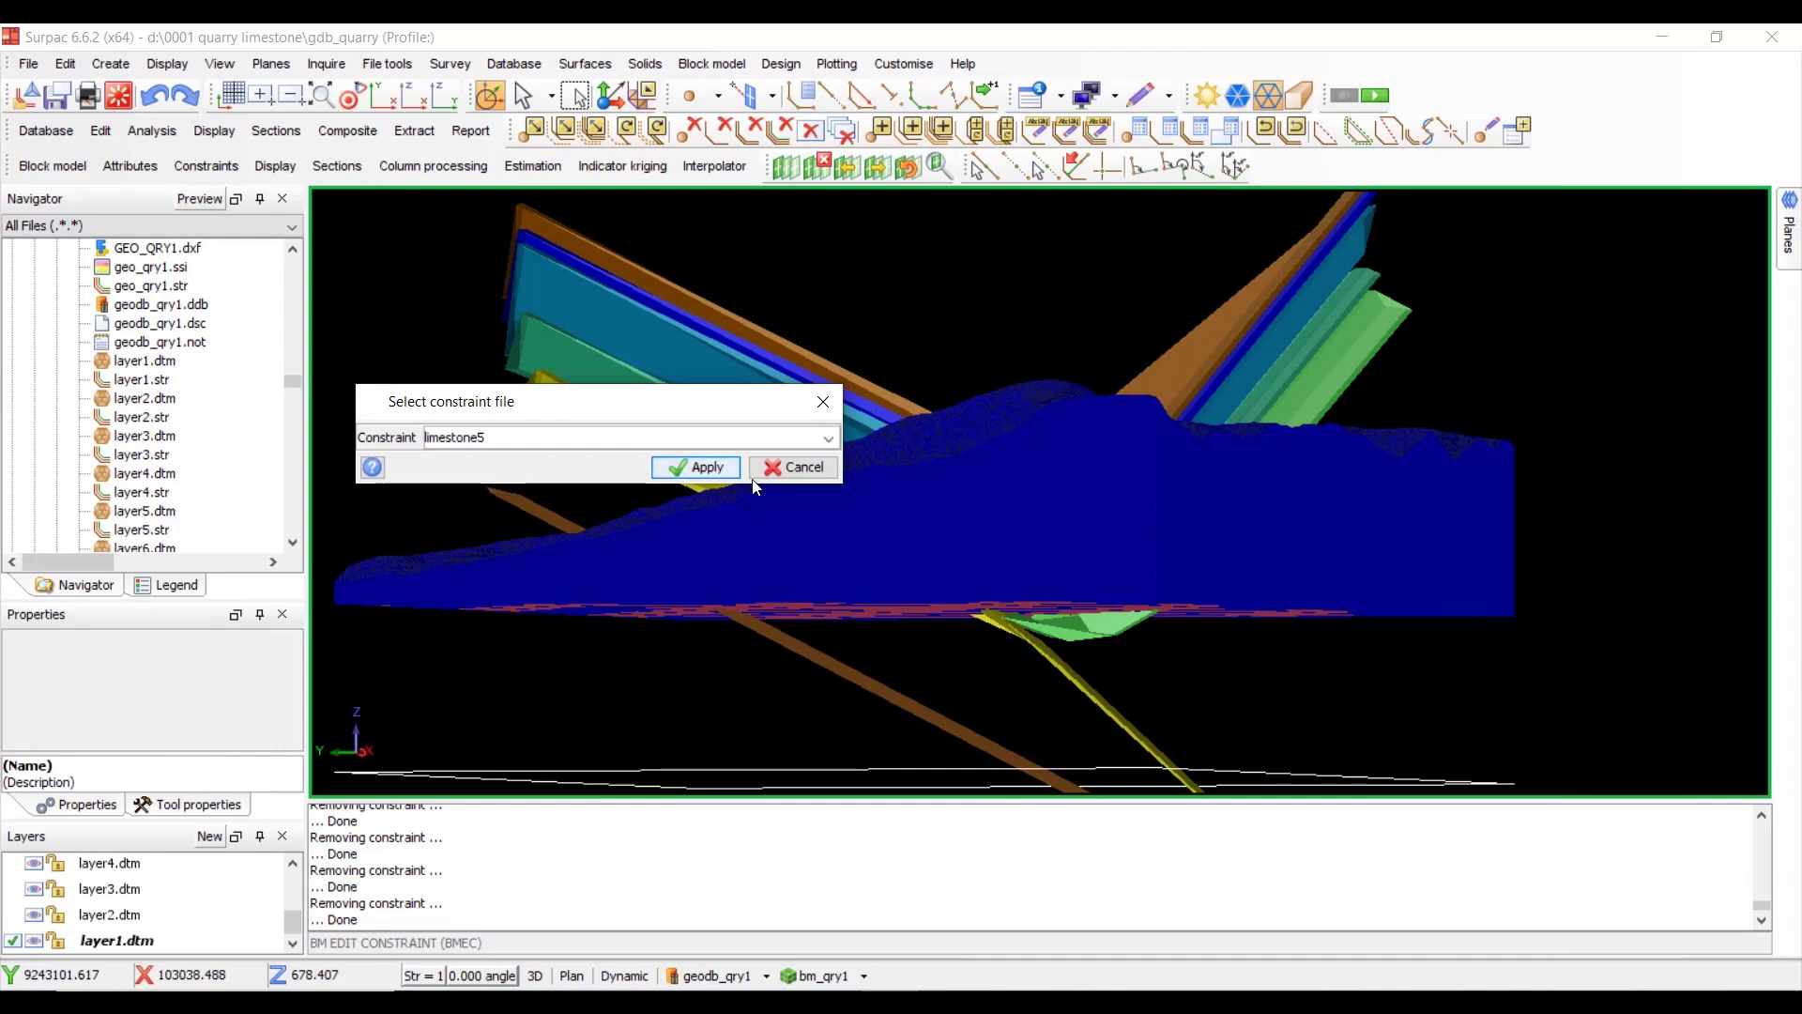
left_click(695, 467)
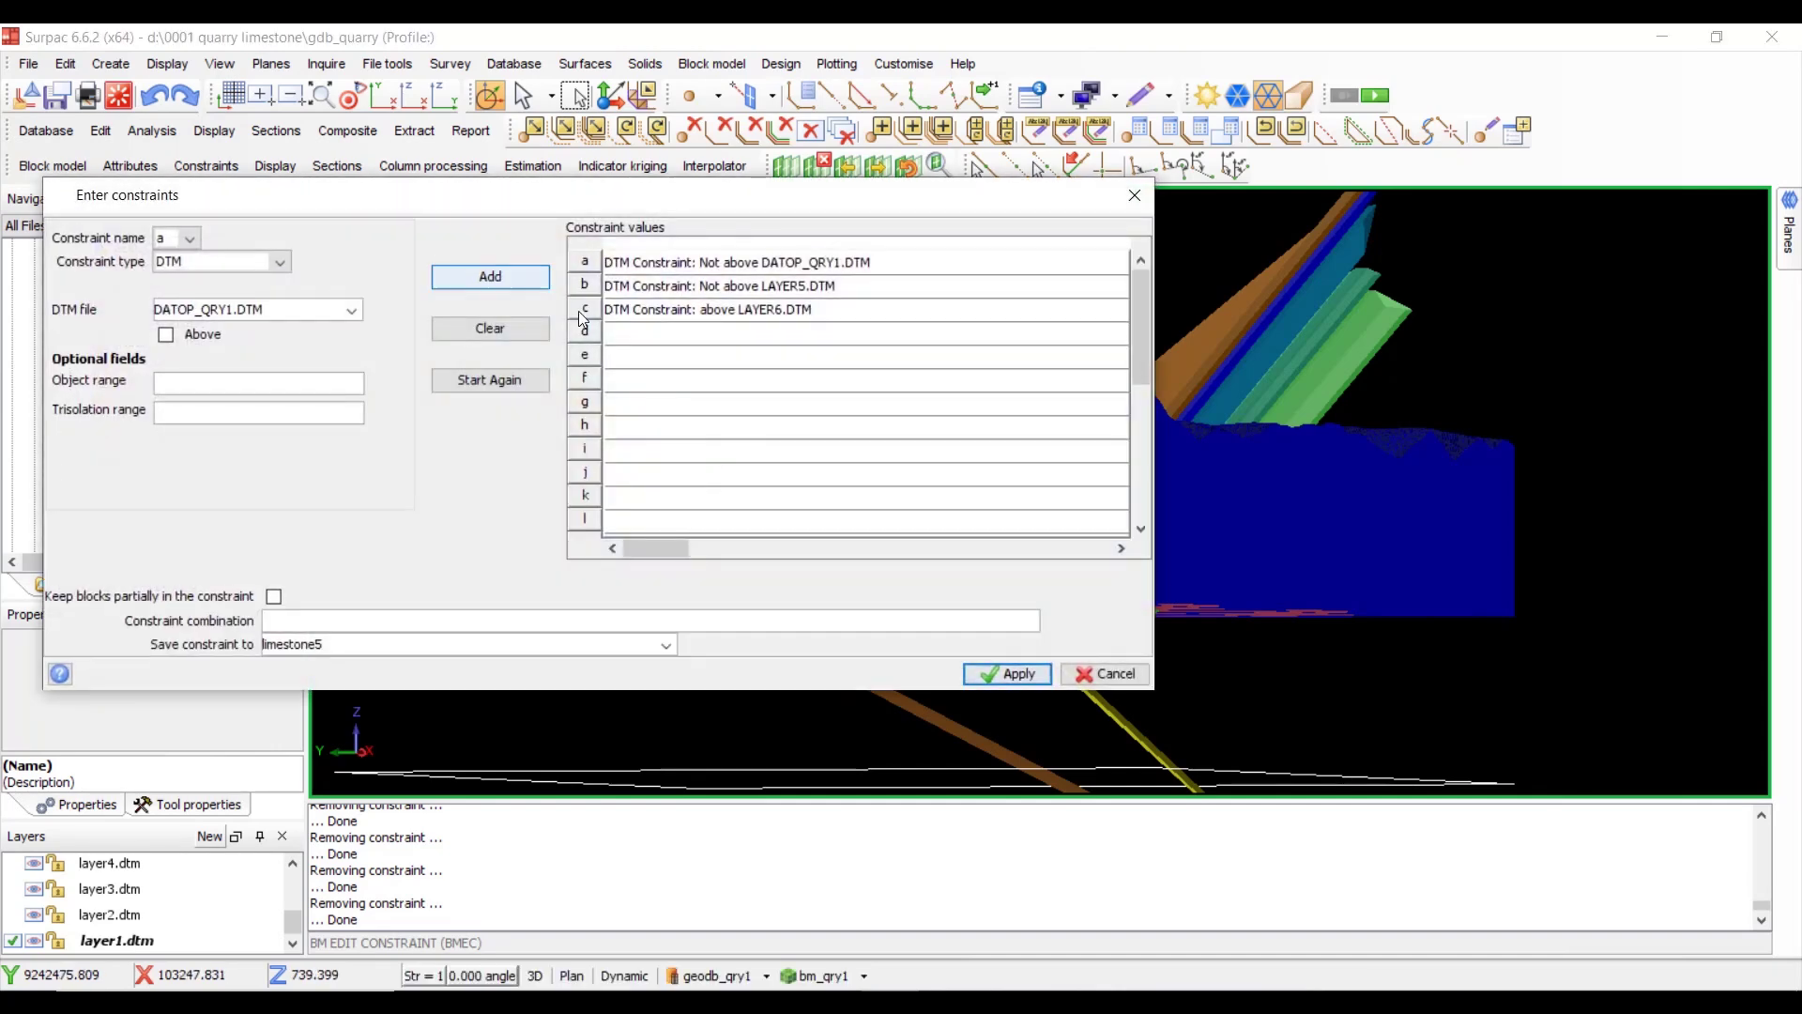
- Change constraint b to not above layer6.dtm and constraint c to above layer7.dtm
left_click(655, 285)
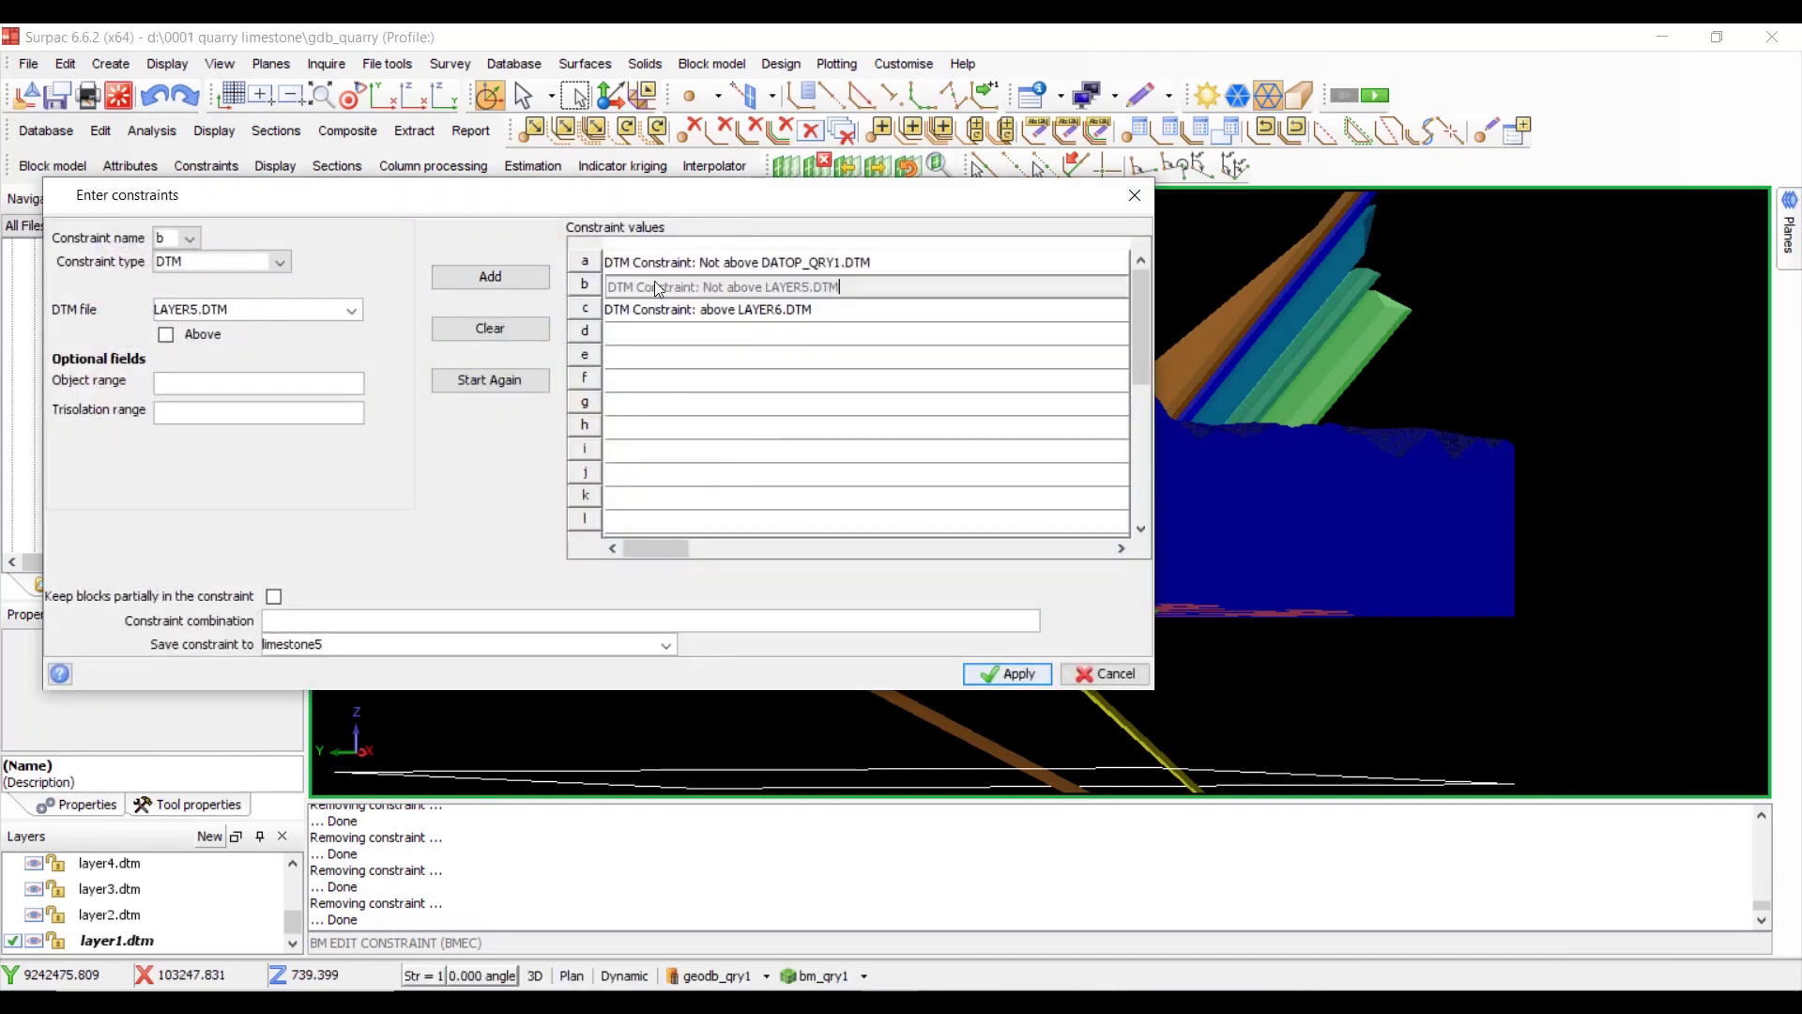
left_click(351, 311)
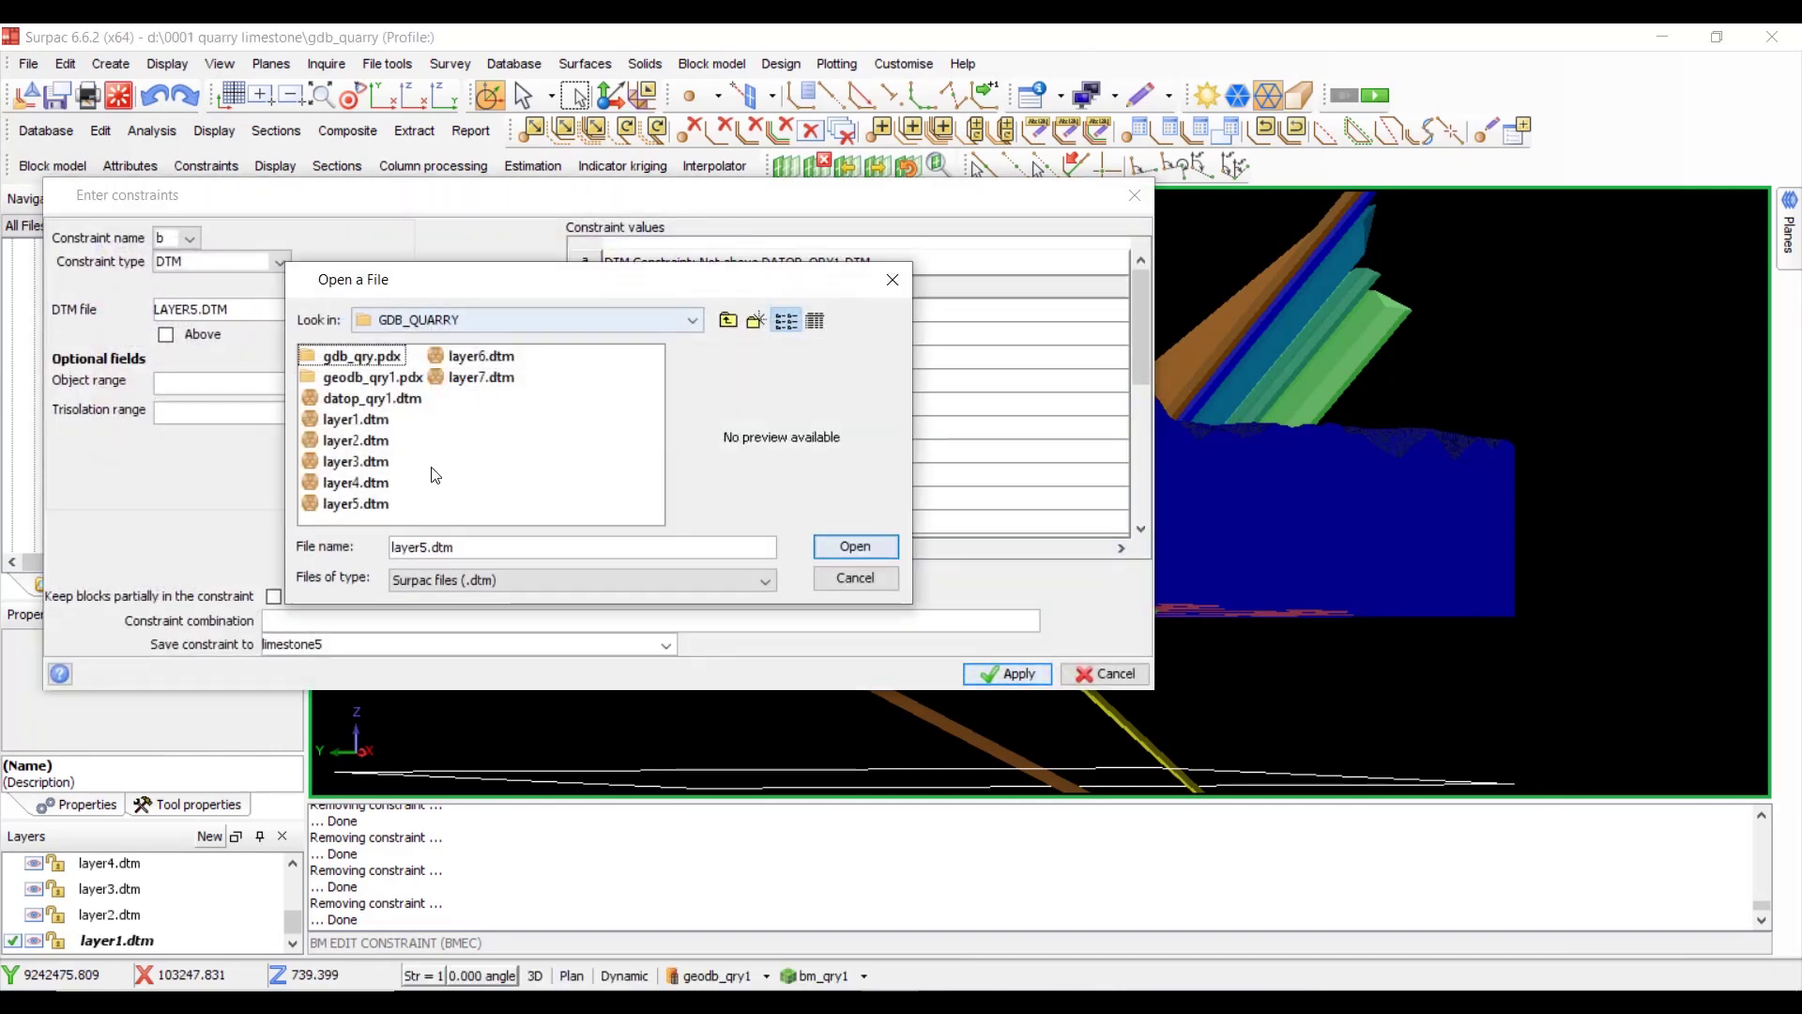
double_click(481, 356)
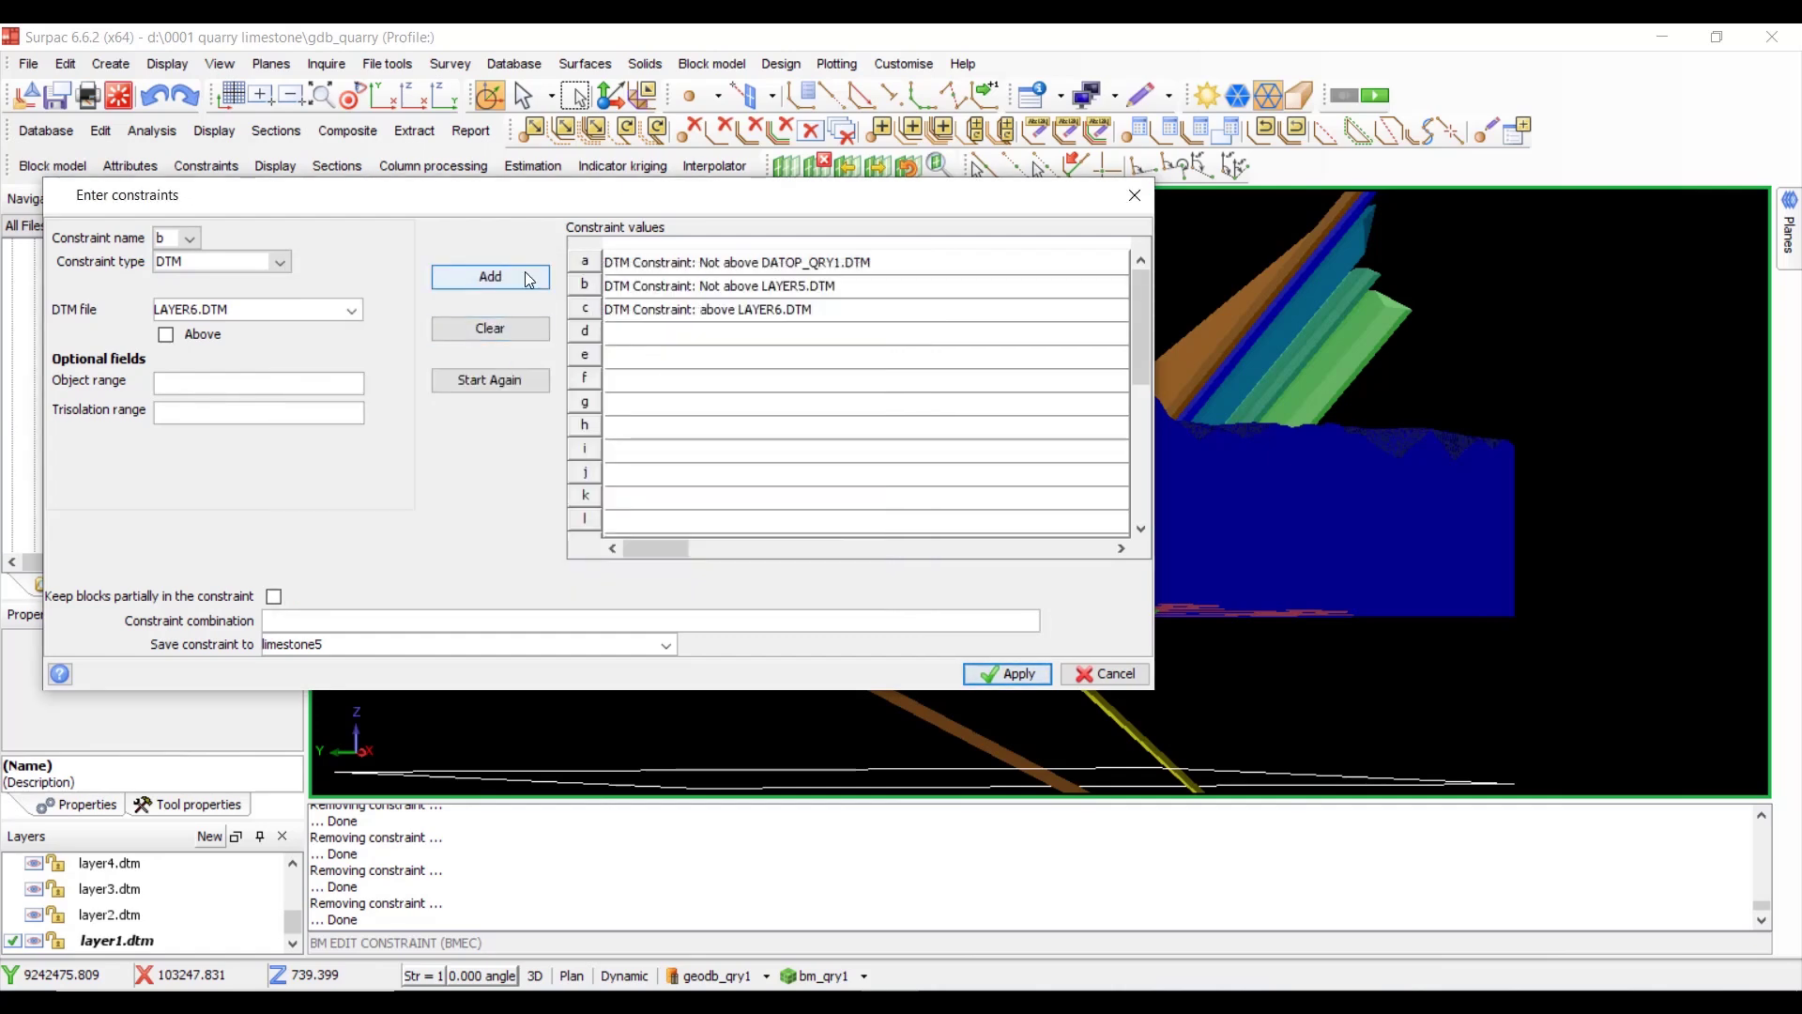
left_click(480, 282)
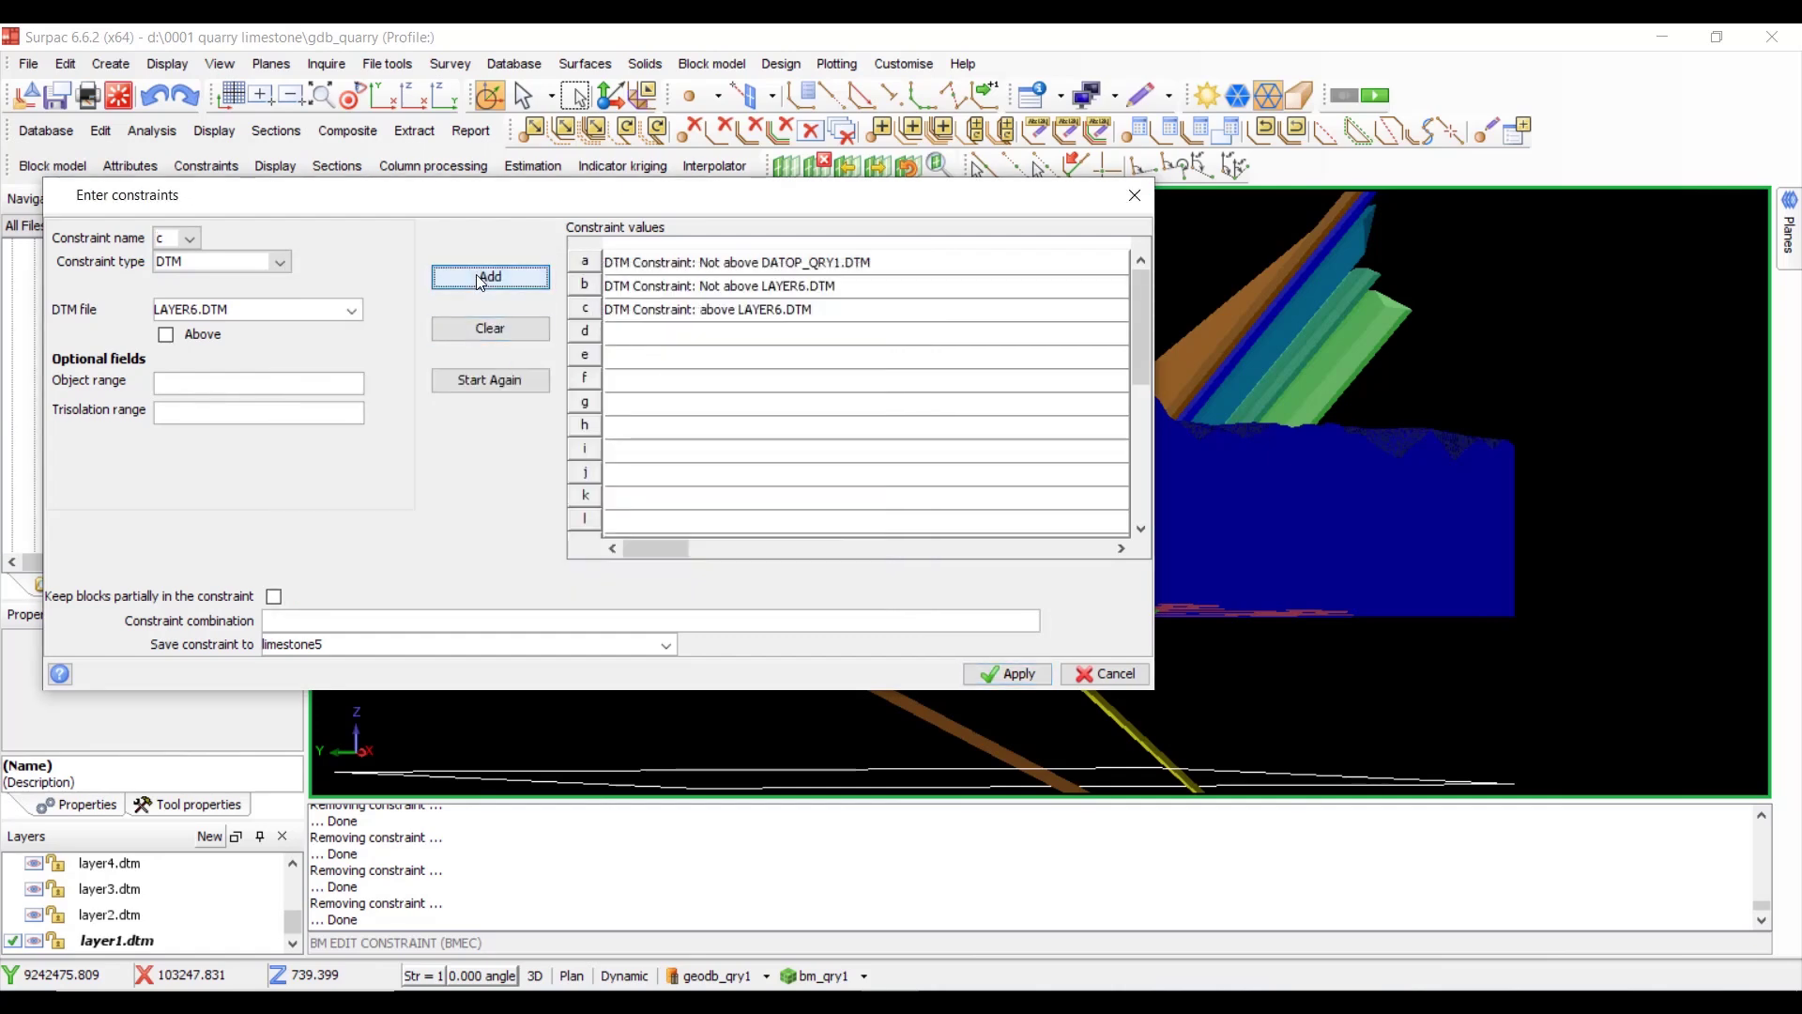
left_click(741, 310)
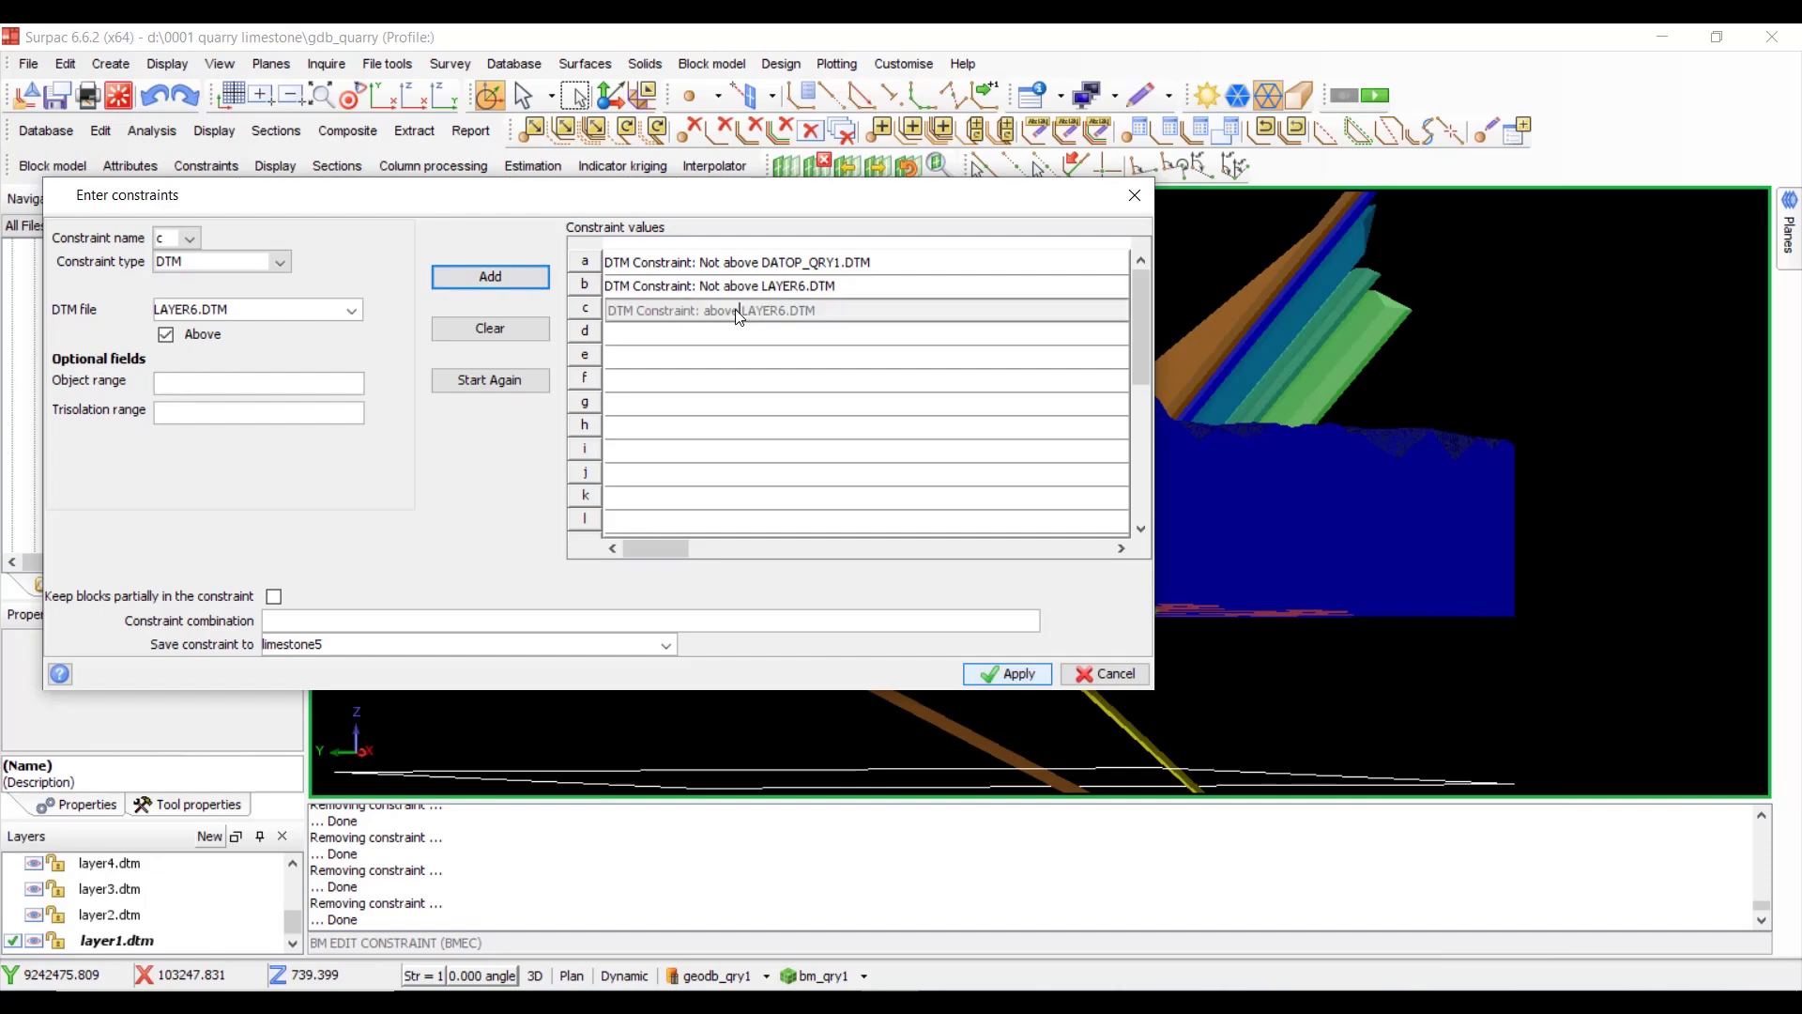
left_click(352, 310)
double_click(480, 378)
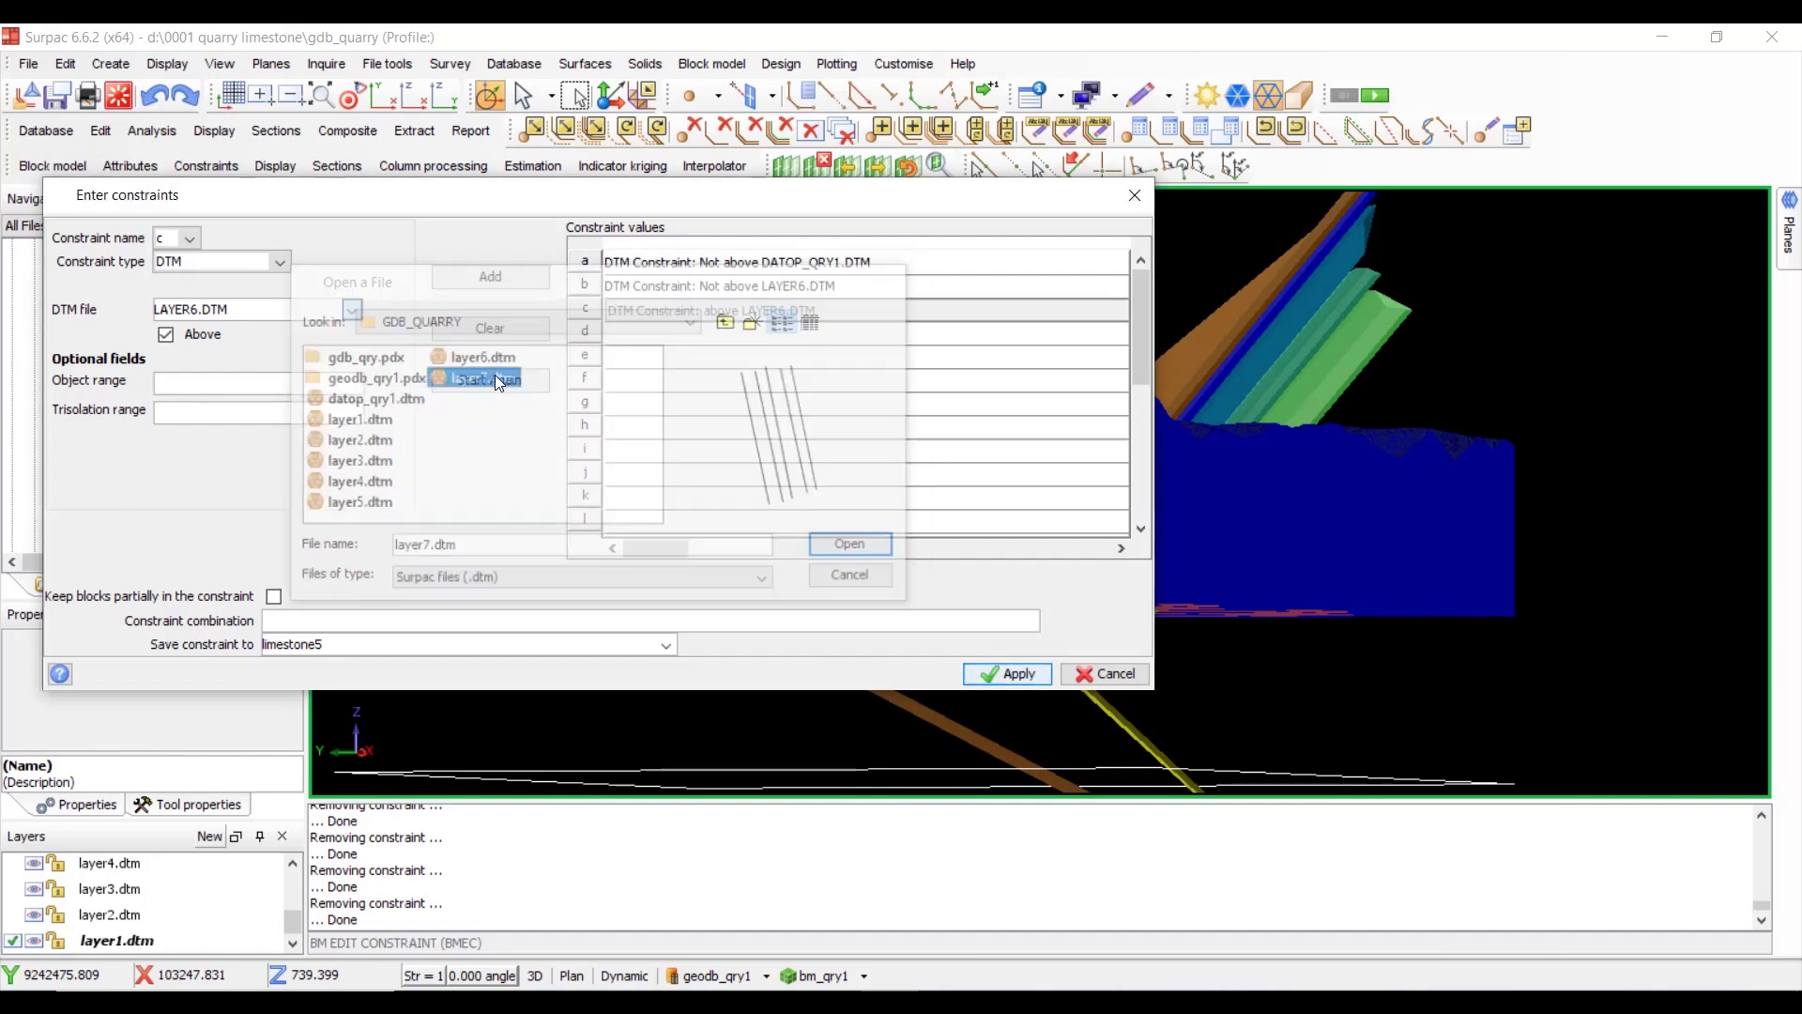
left_click(498, 276)
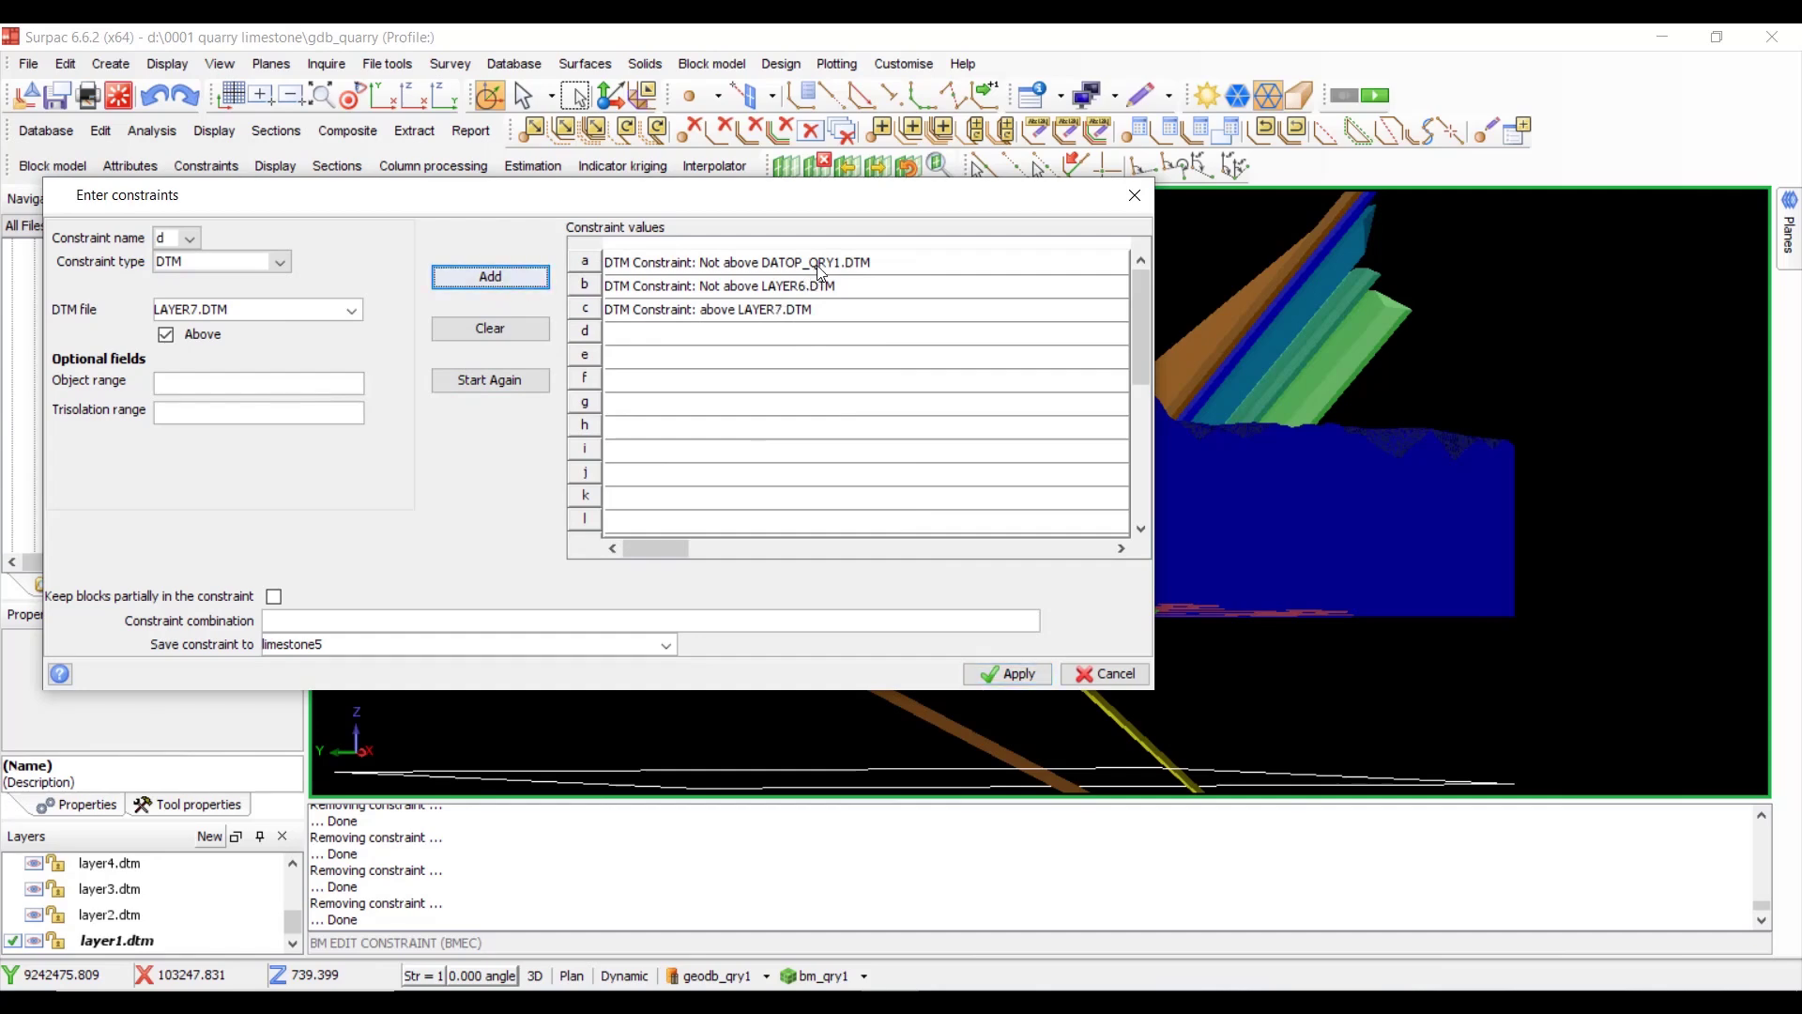
- Save the edited constraint set under the new name claystone2
double_click(355, 644)
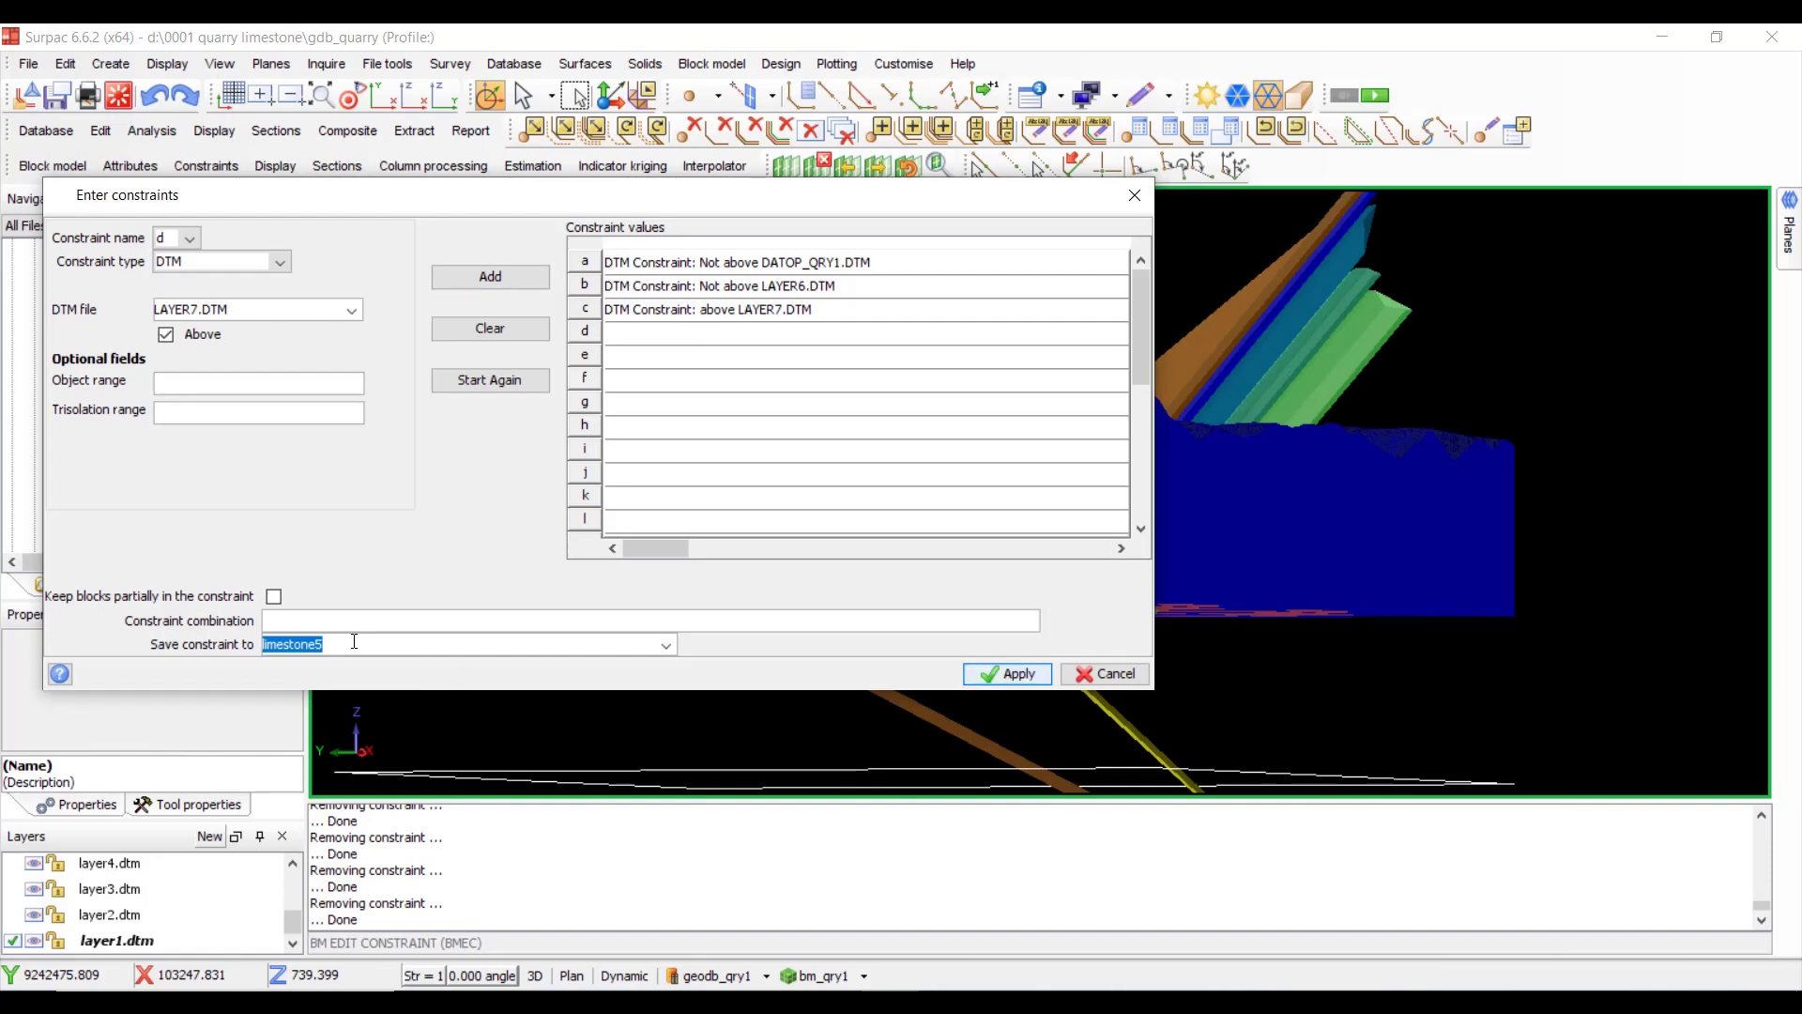
type("claystone2")
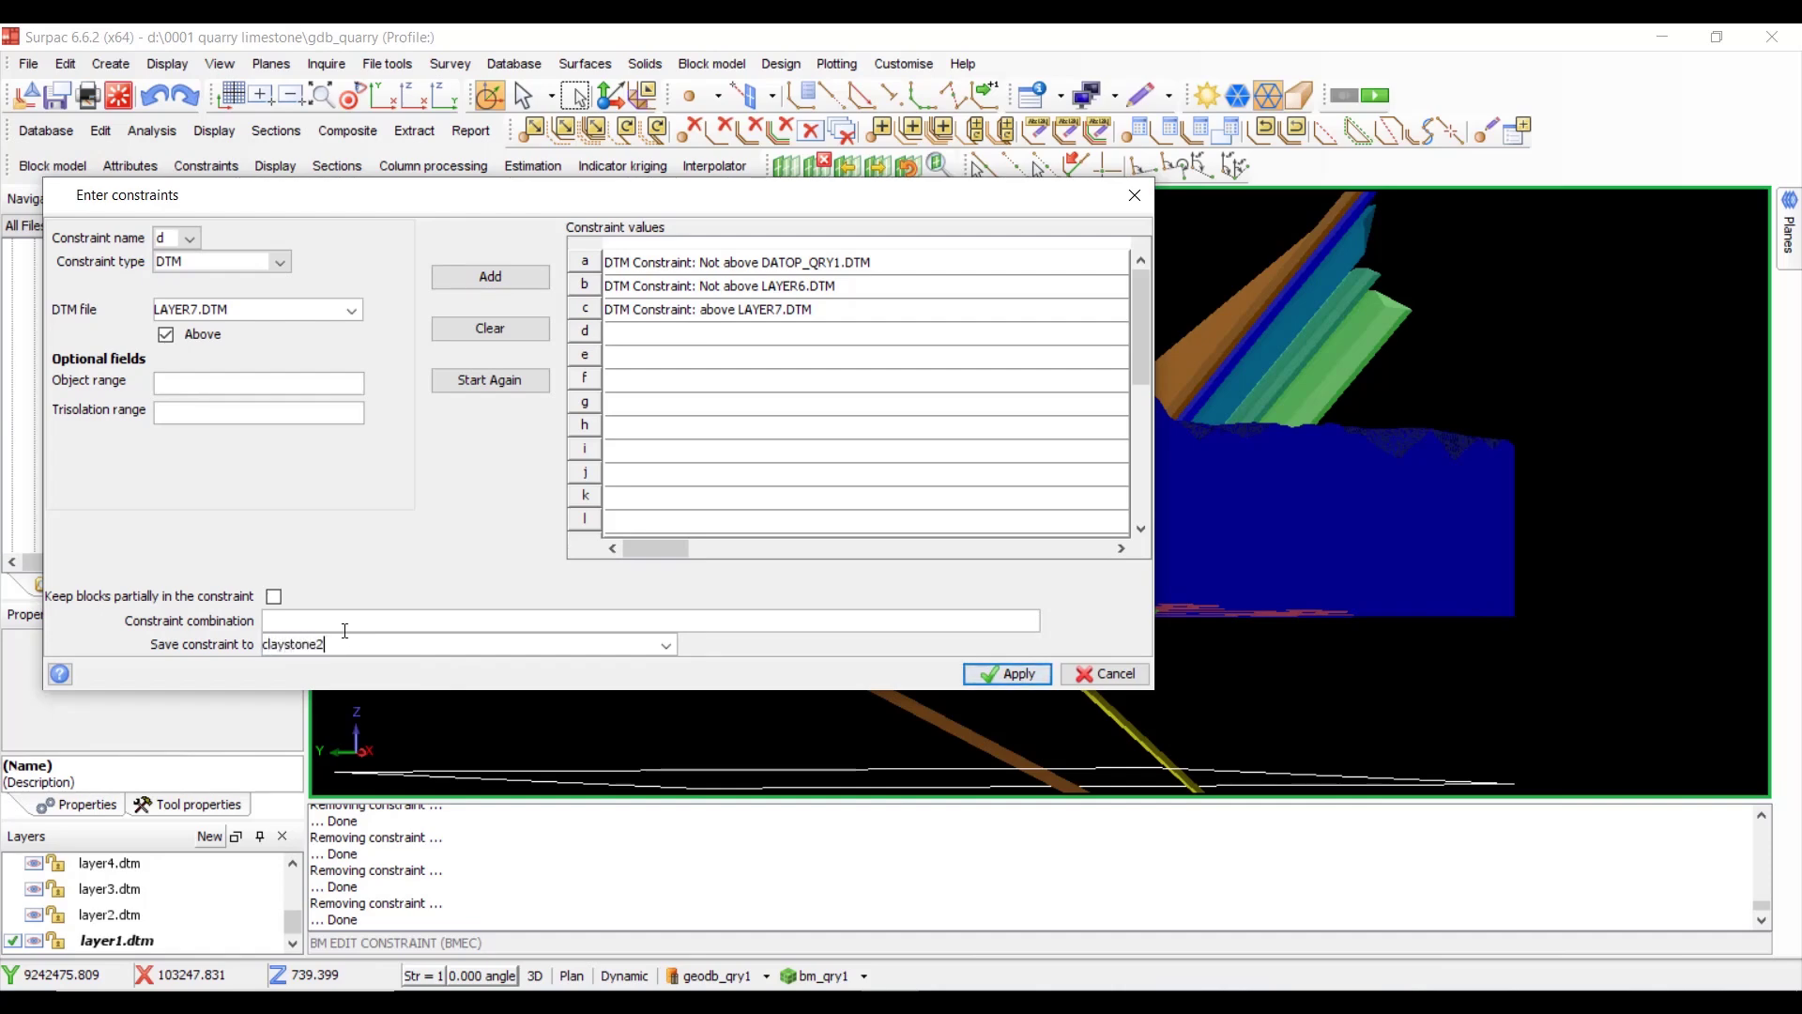
left_click(1017, 676)
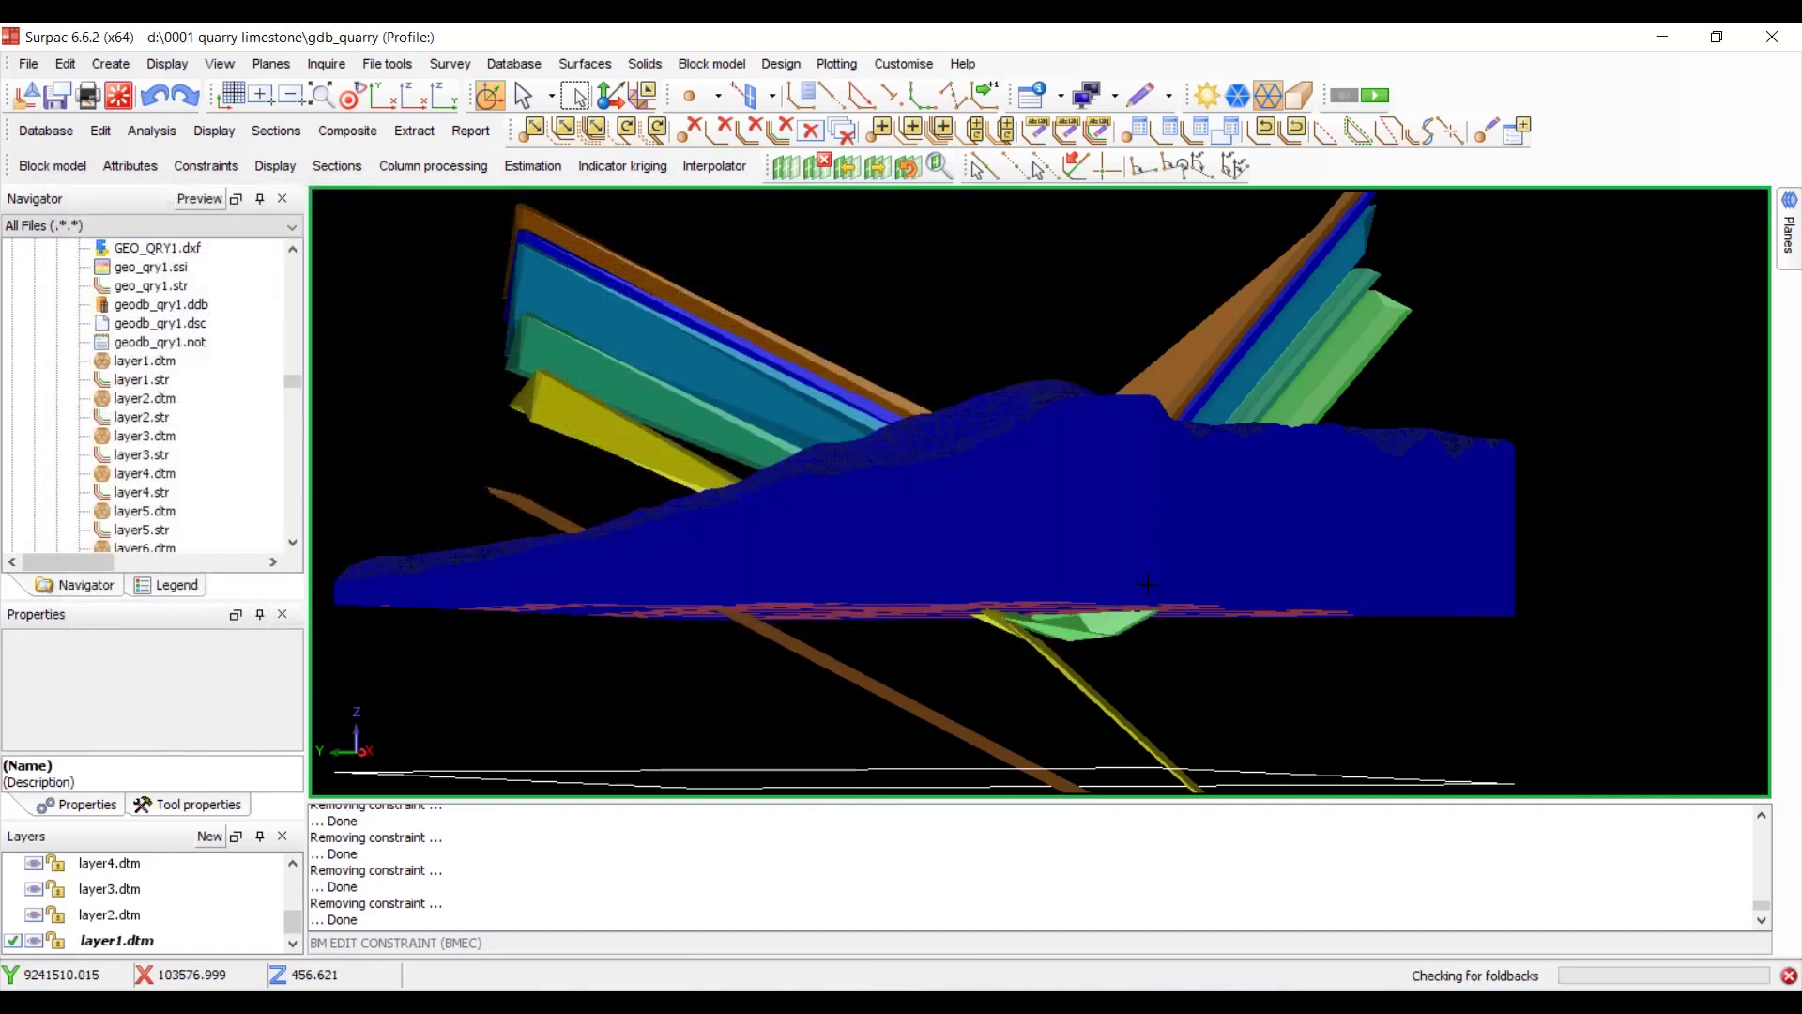
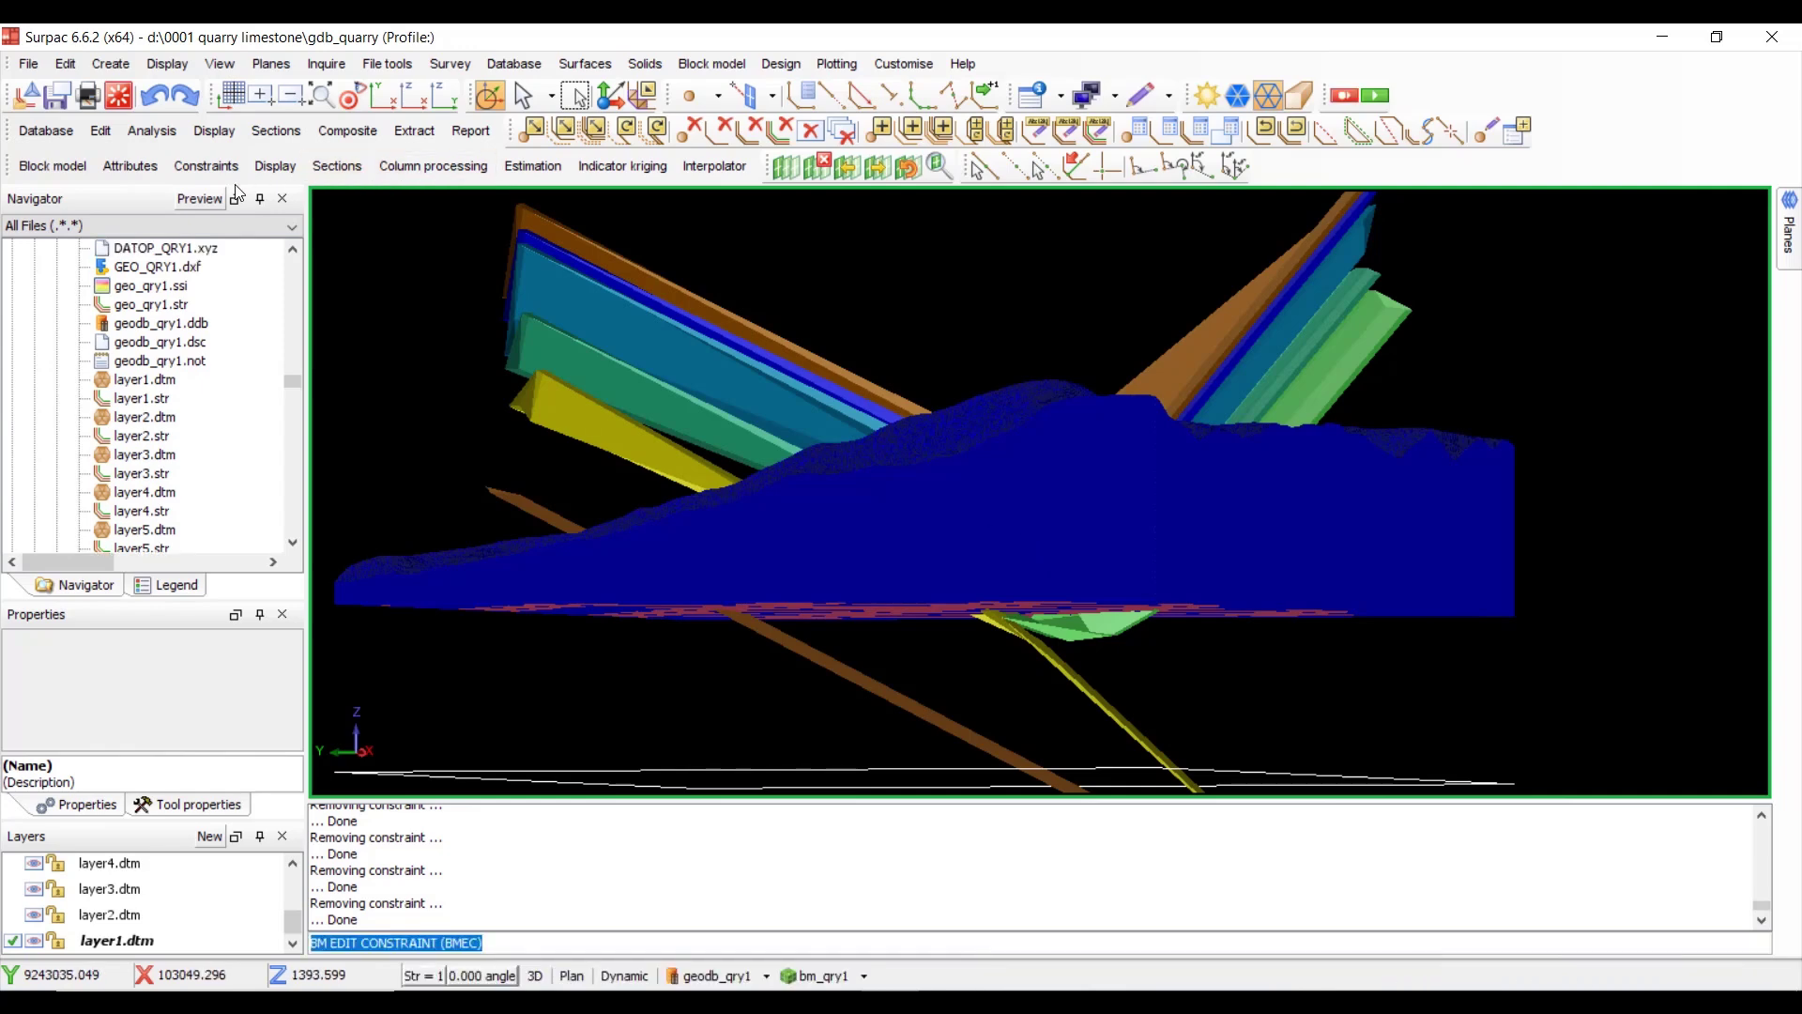
- Apply a new graphical constraint inside claystone2.con to view the blocks between layer6 and layer7
left_click(276, 167)
left_click(333, 277)
left_click(344, 310)
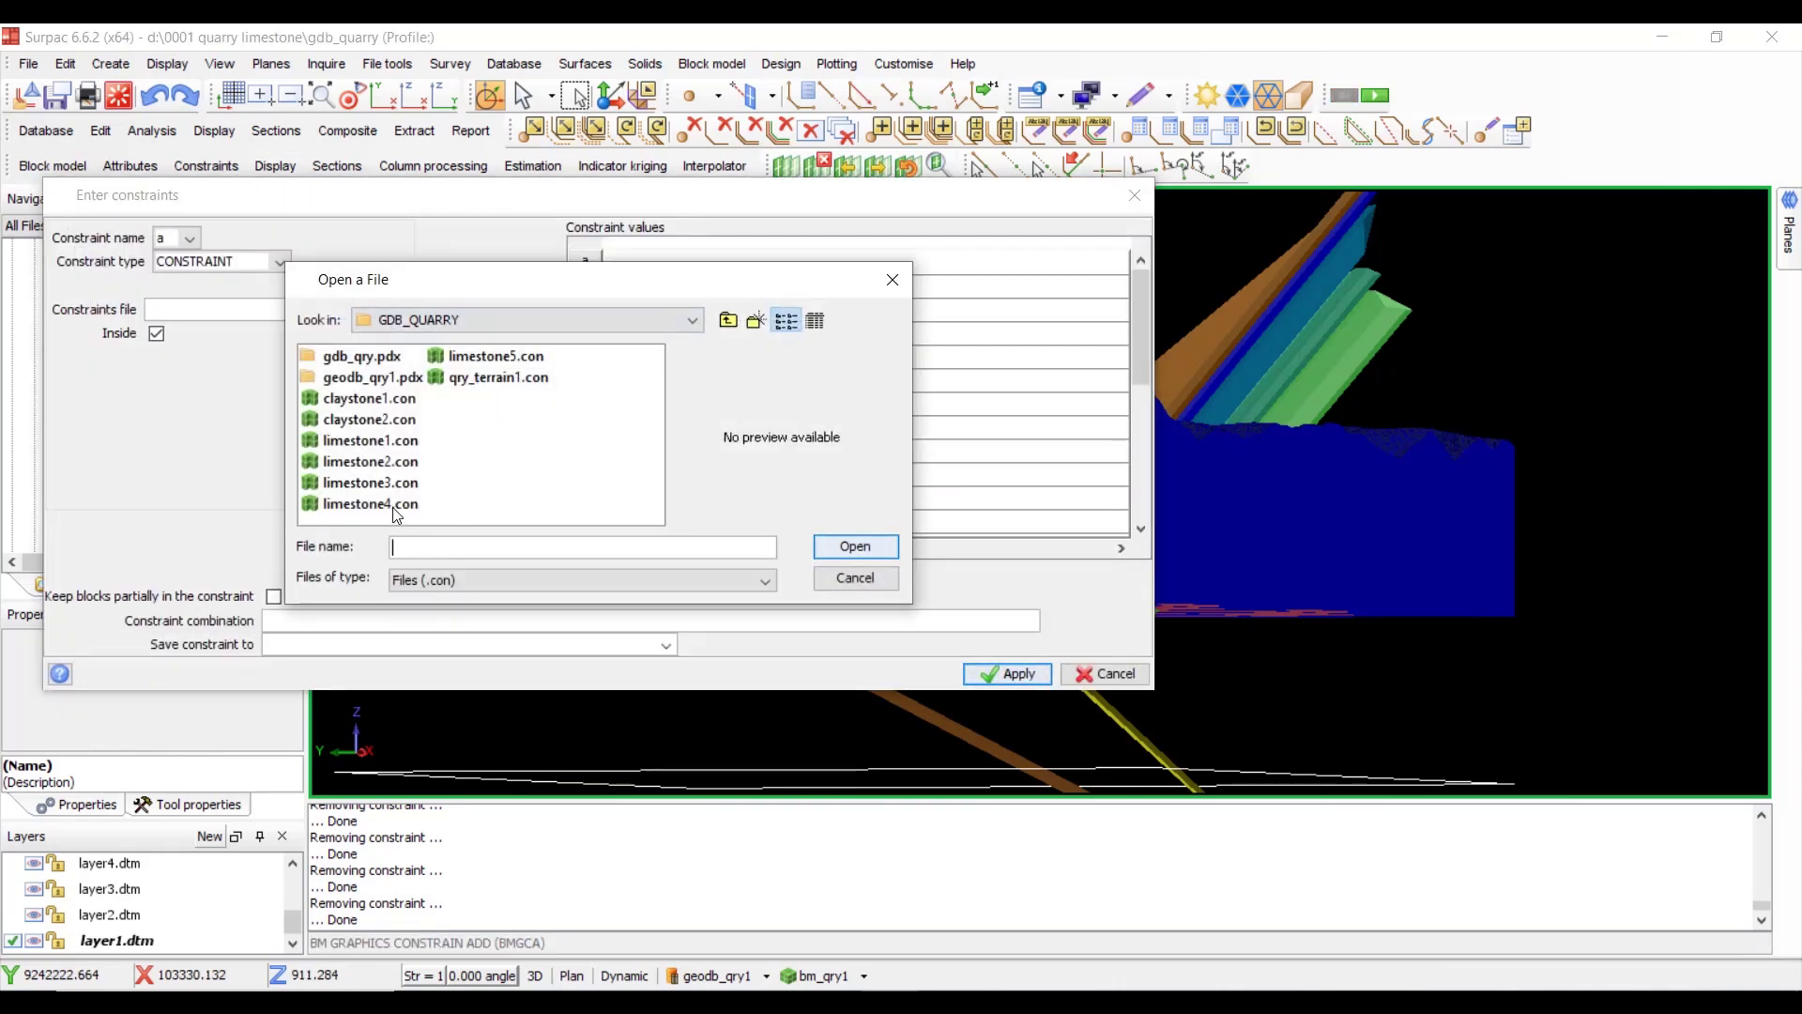
left_click(390, 428)
double_click(391, 428)
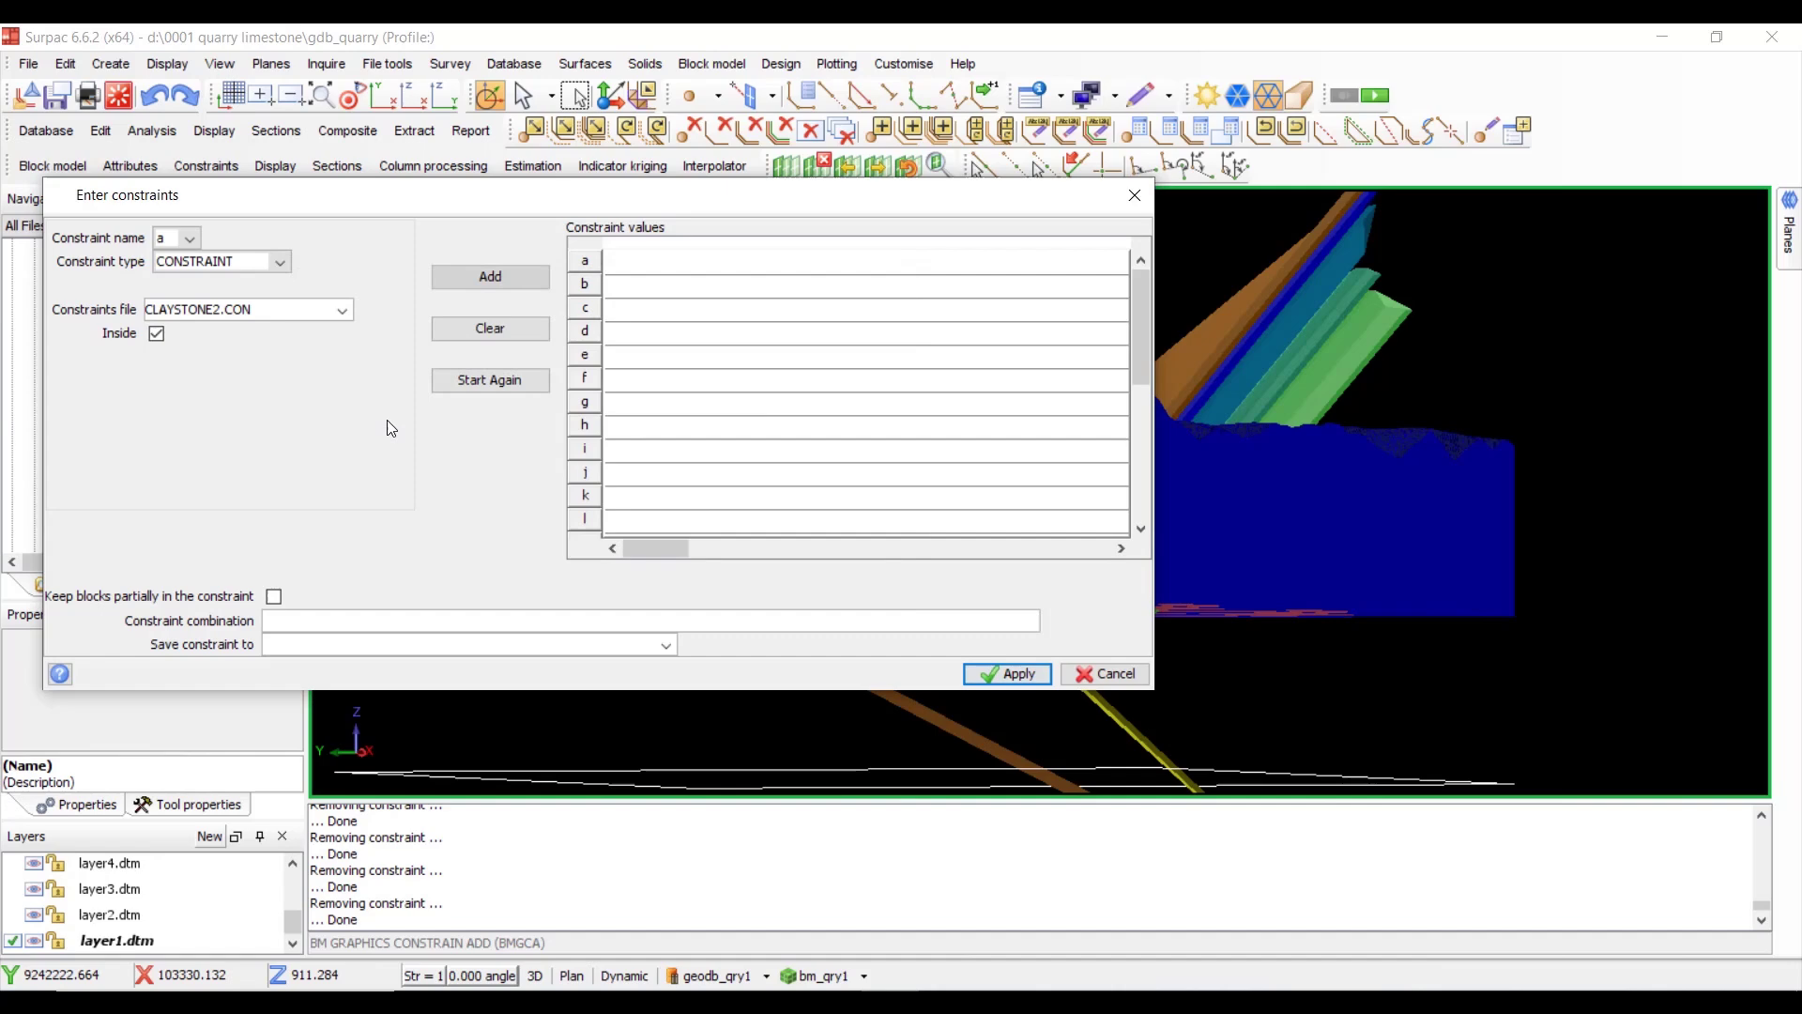
left_click(489, 278)
left_click(1009, 675)
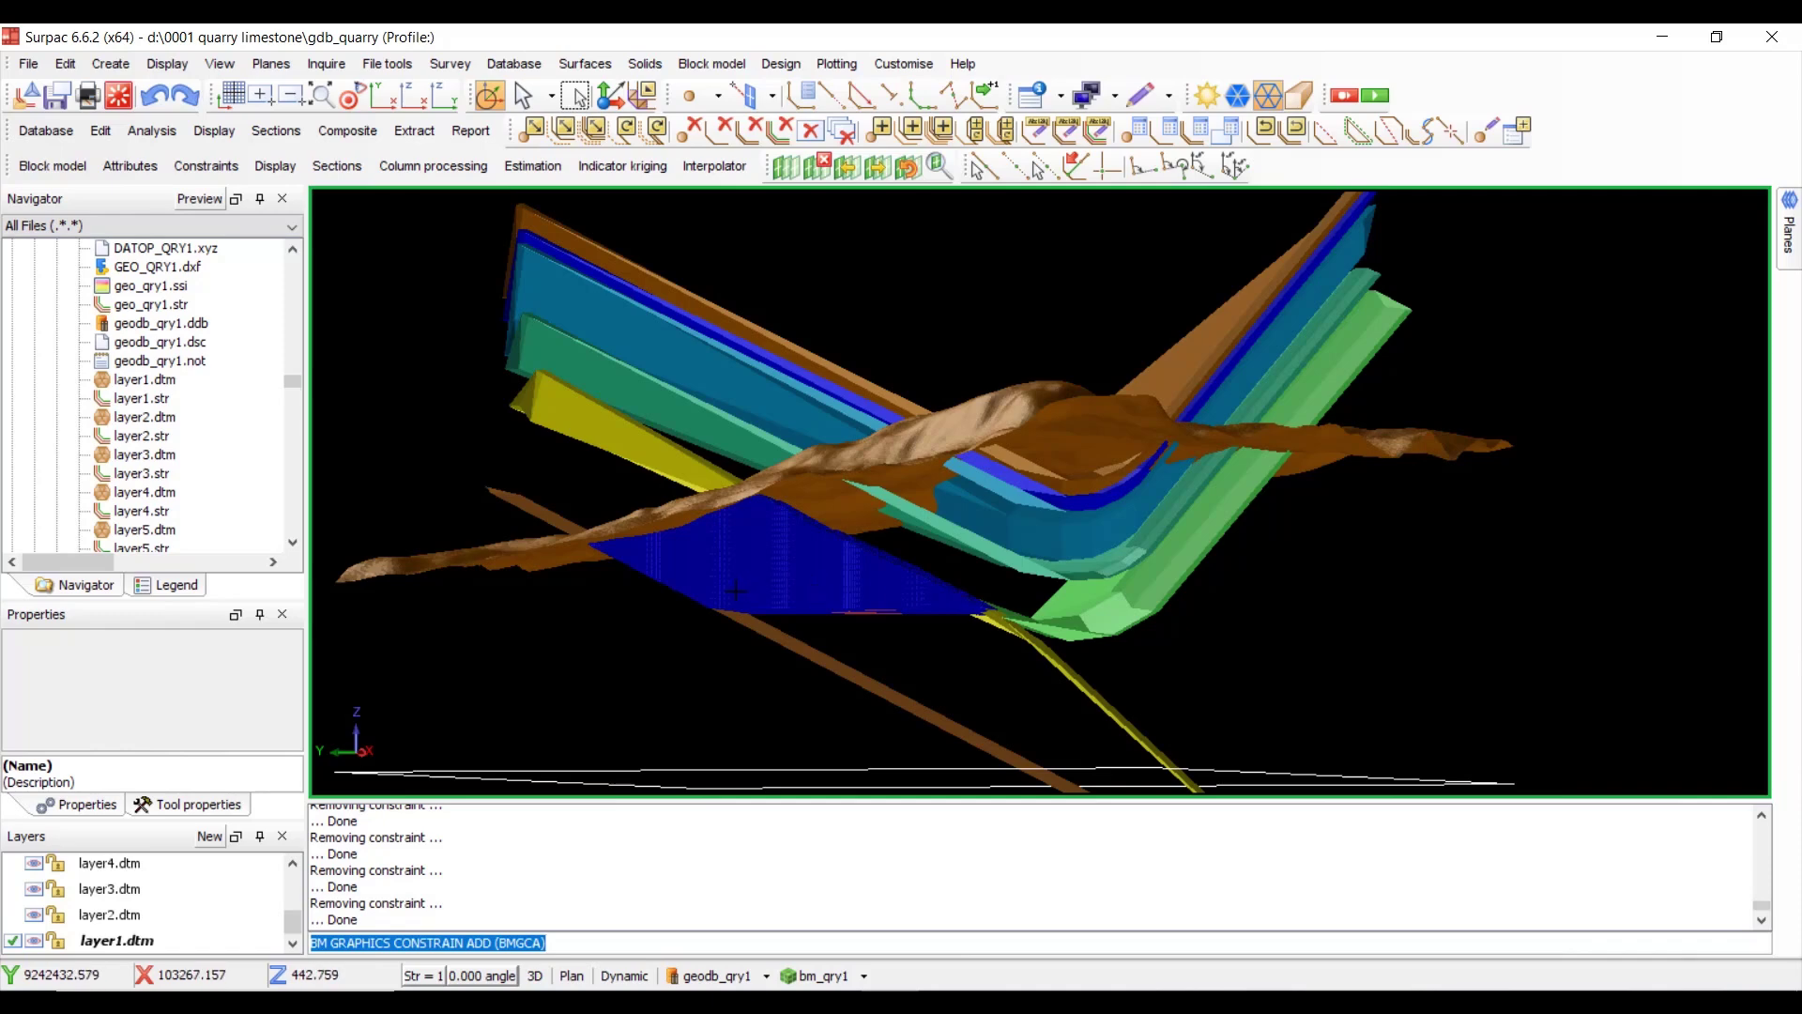
- Remove the claystone2 graphical constraint and clear the block model and all surfaces from the graphics view
left_click(275, 165)
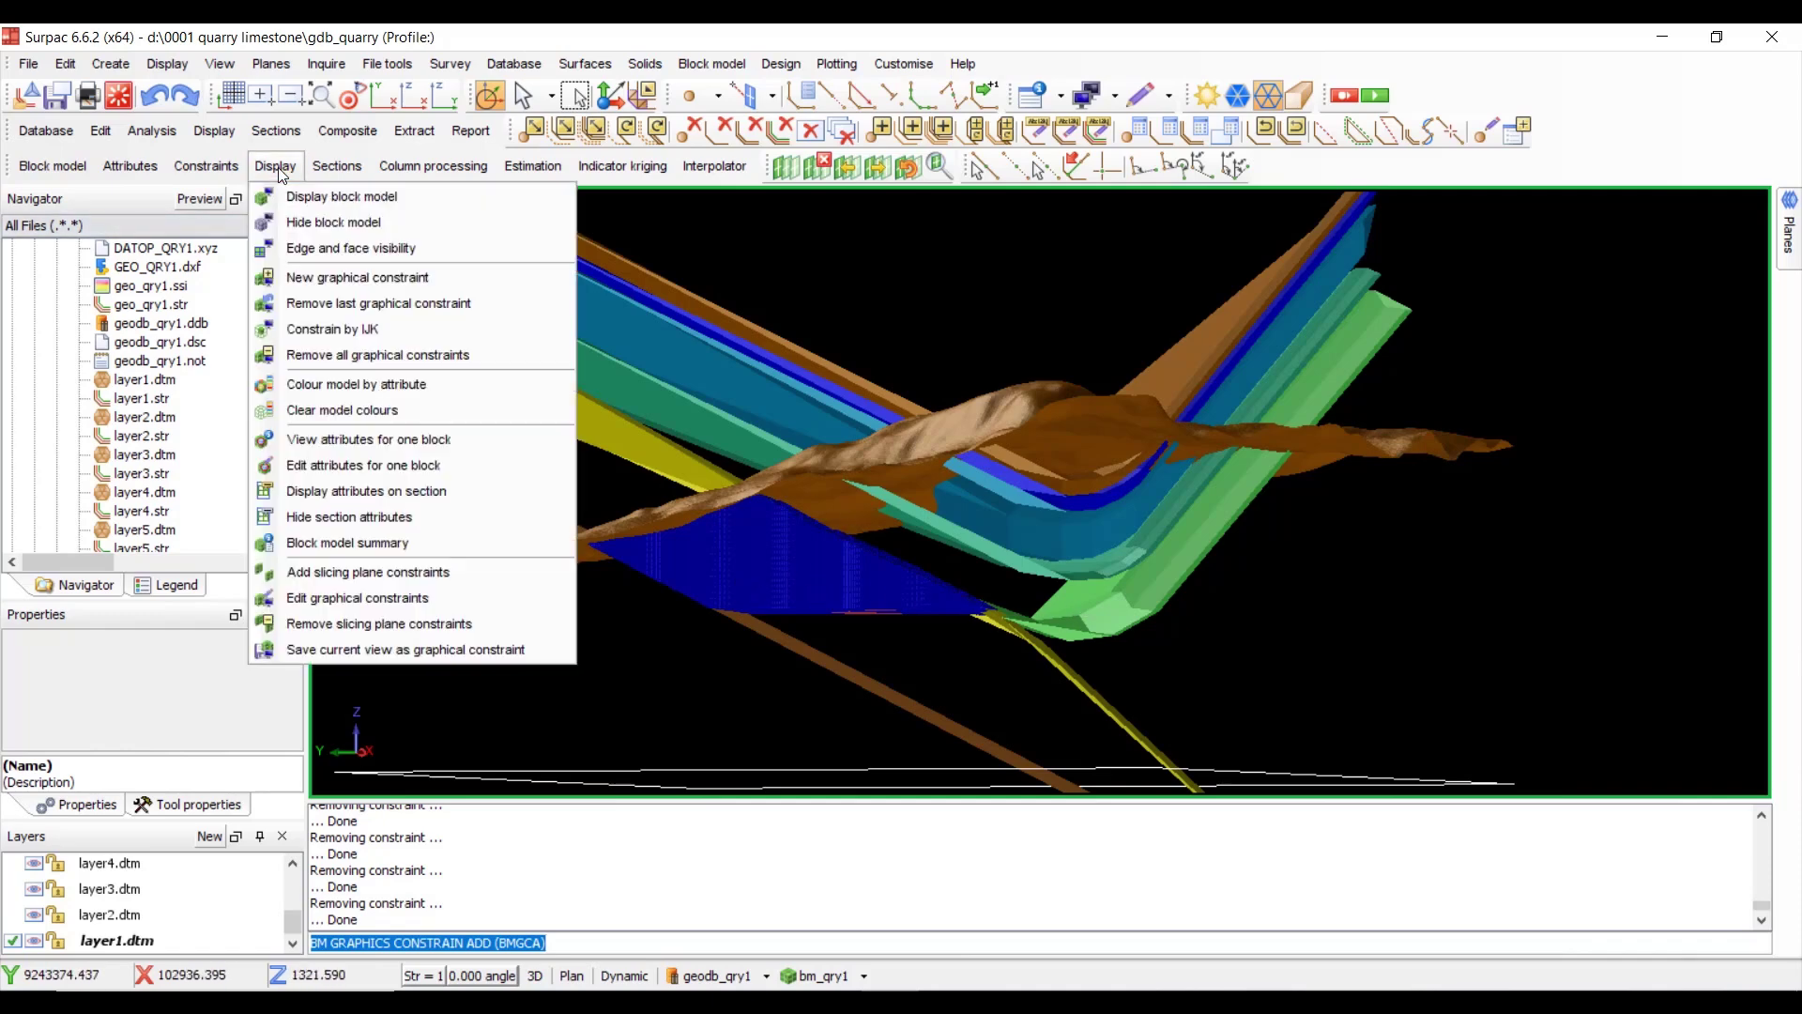
left_click(442, 310)
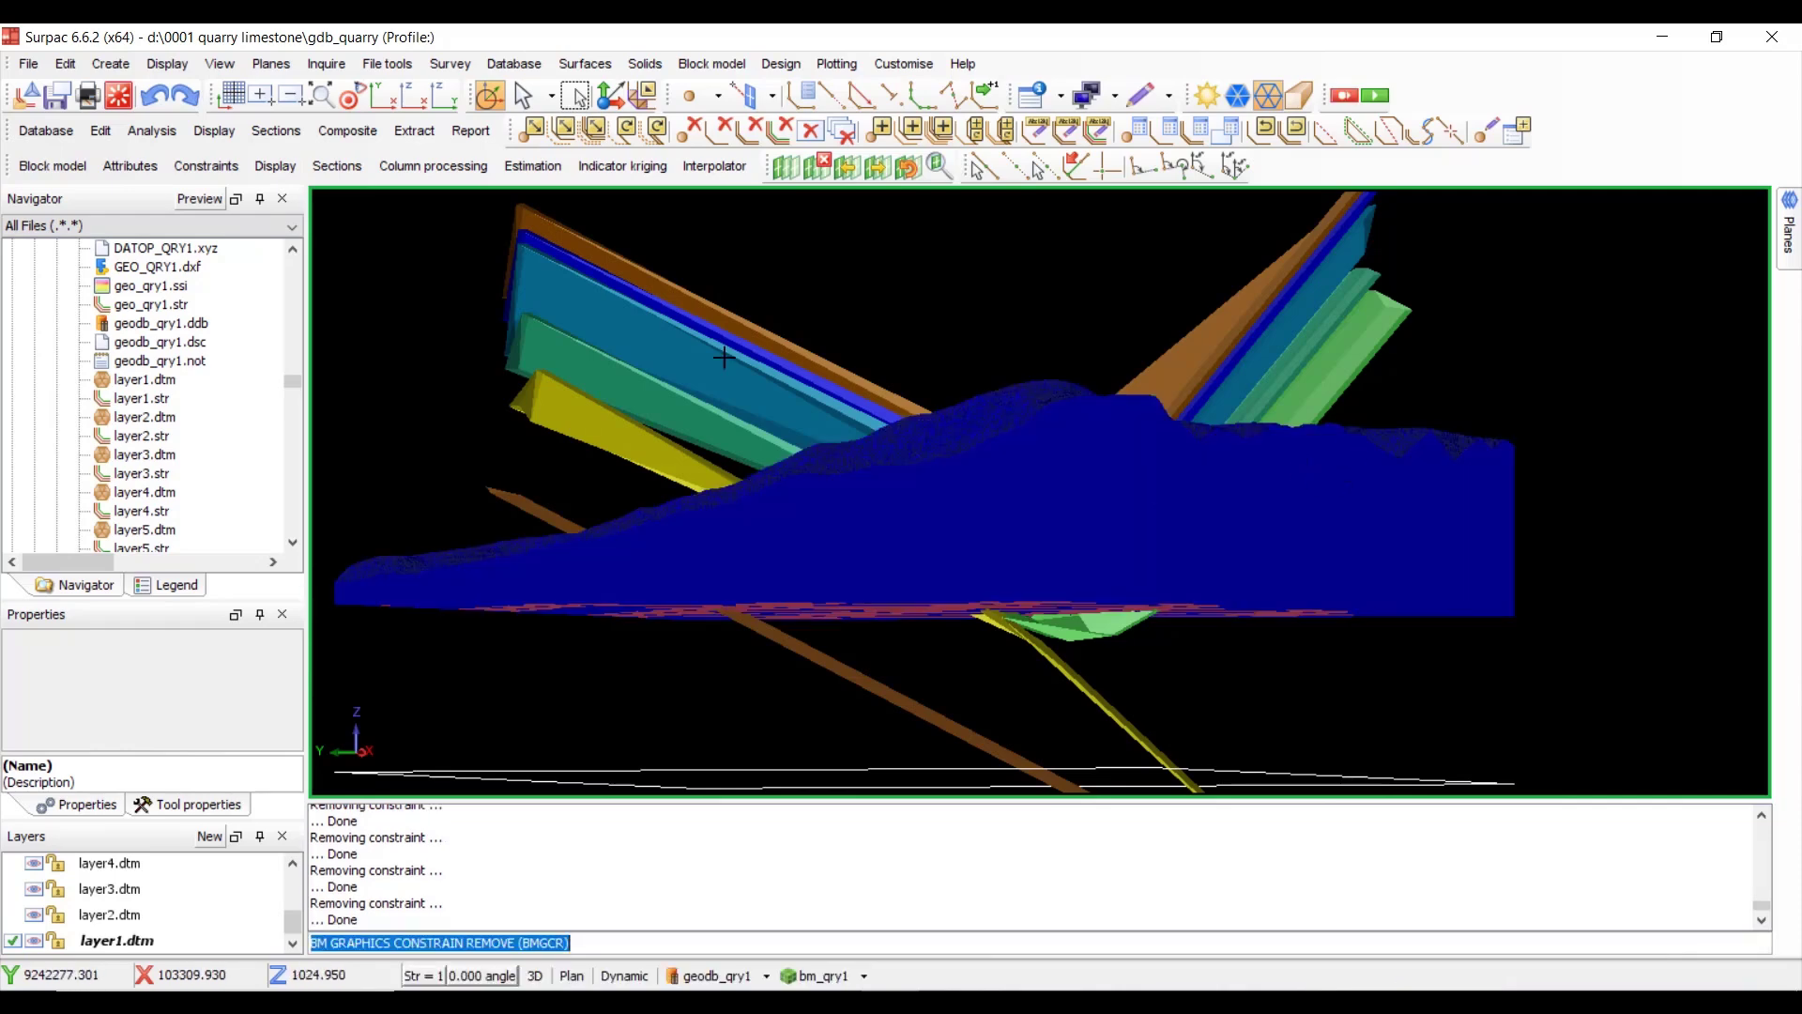
left_click(119, 97)
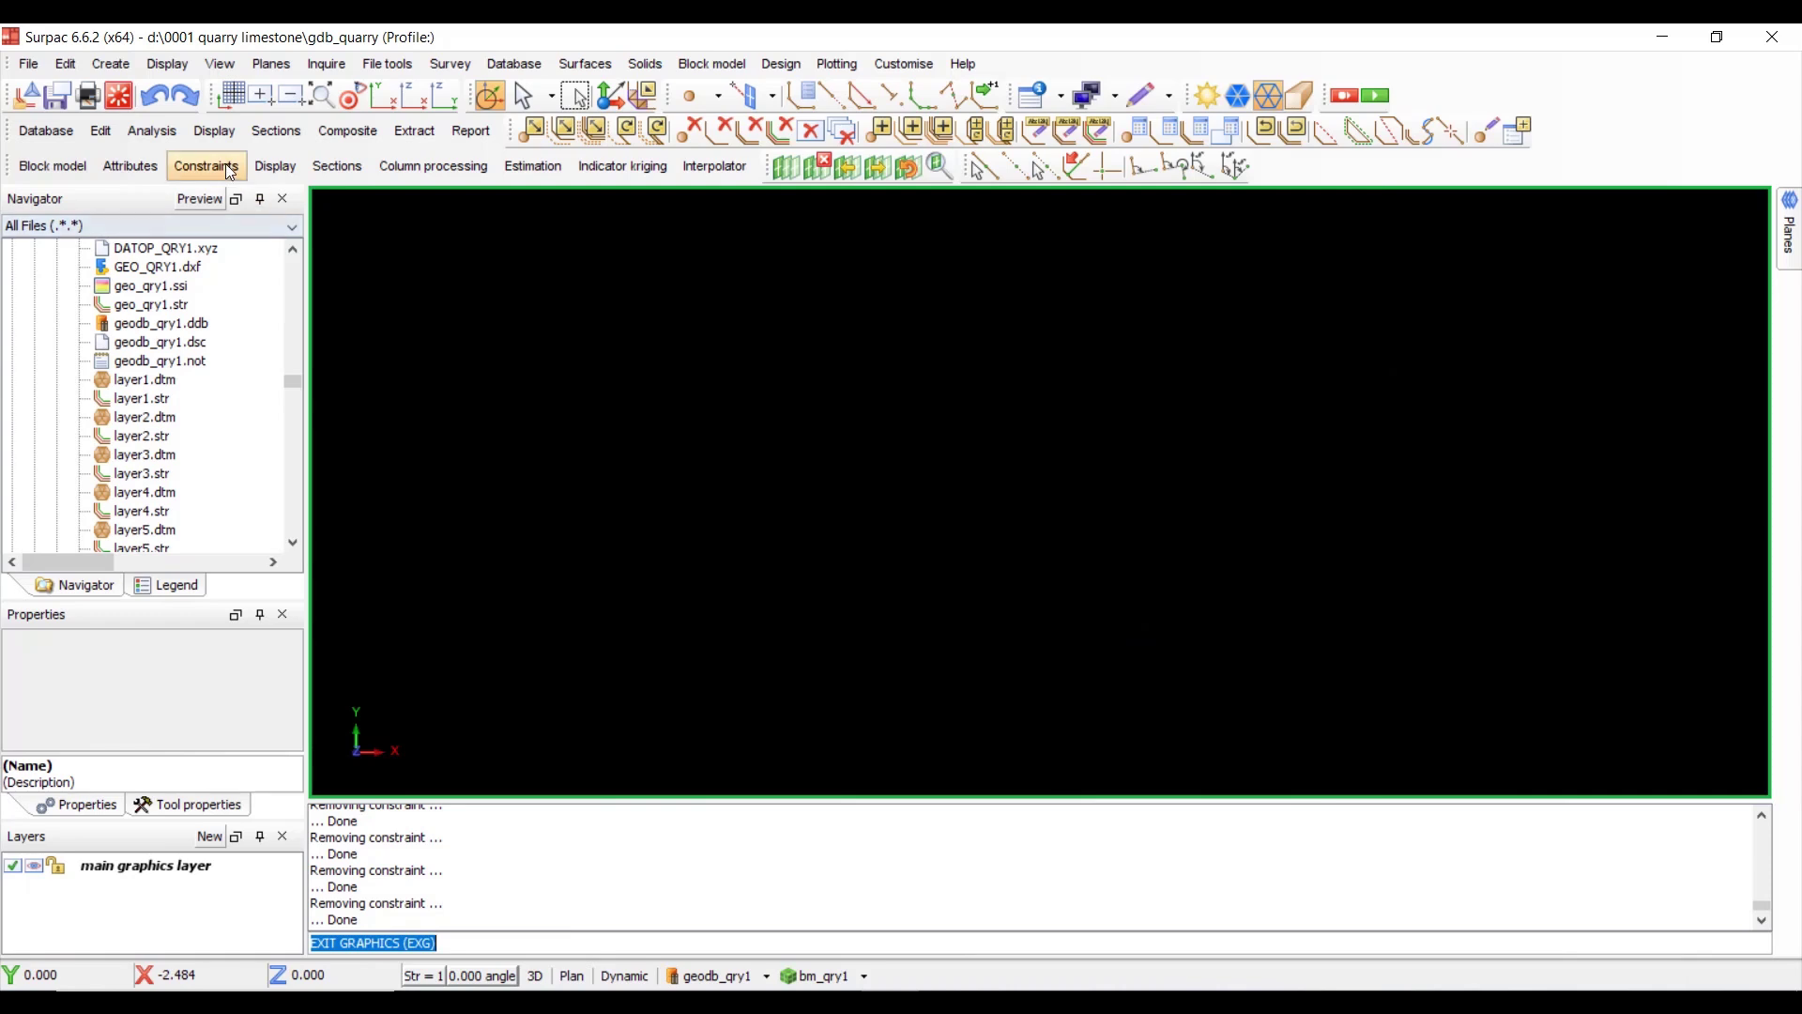
- Display the block model again in Blocks style with rescaling and turn it to an oblique 3D view
left_click(275, 166)
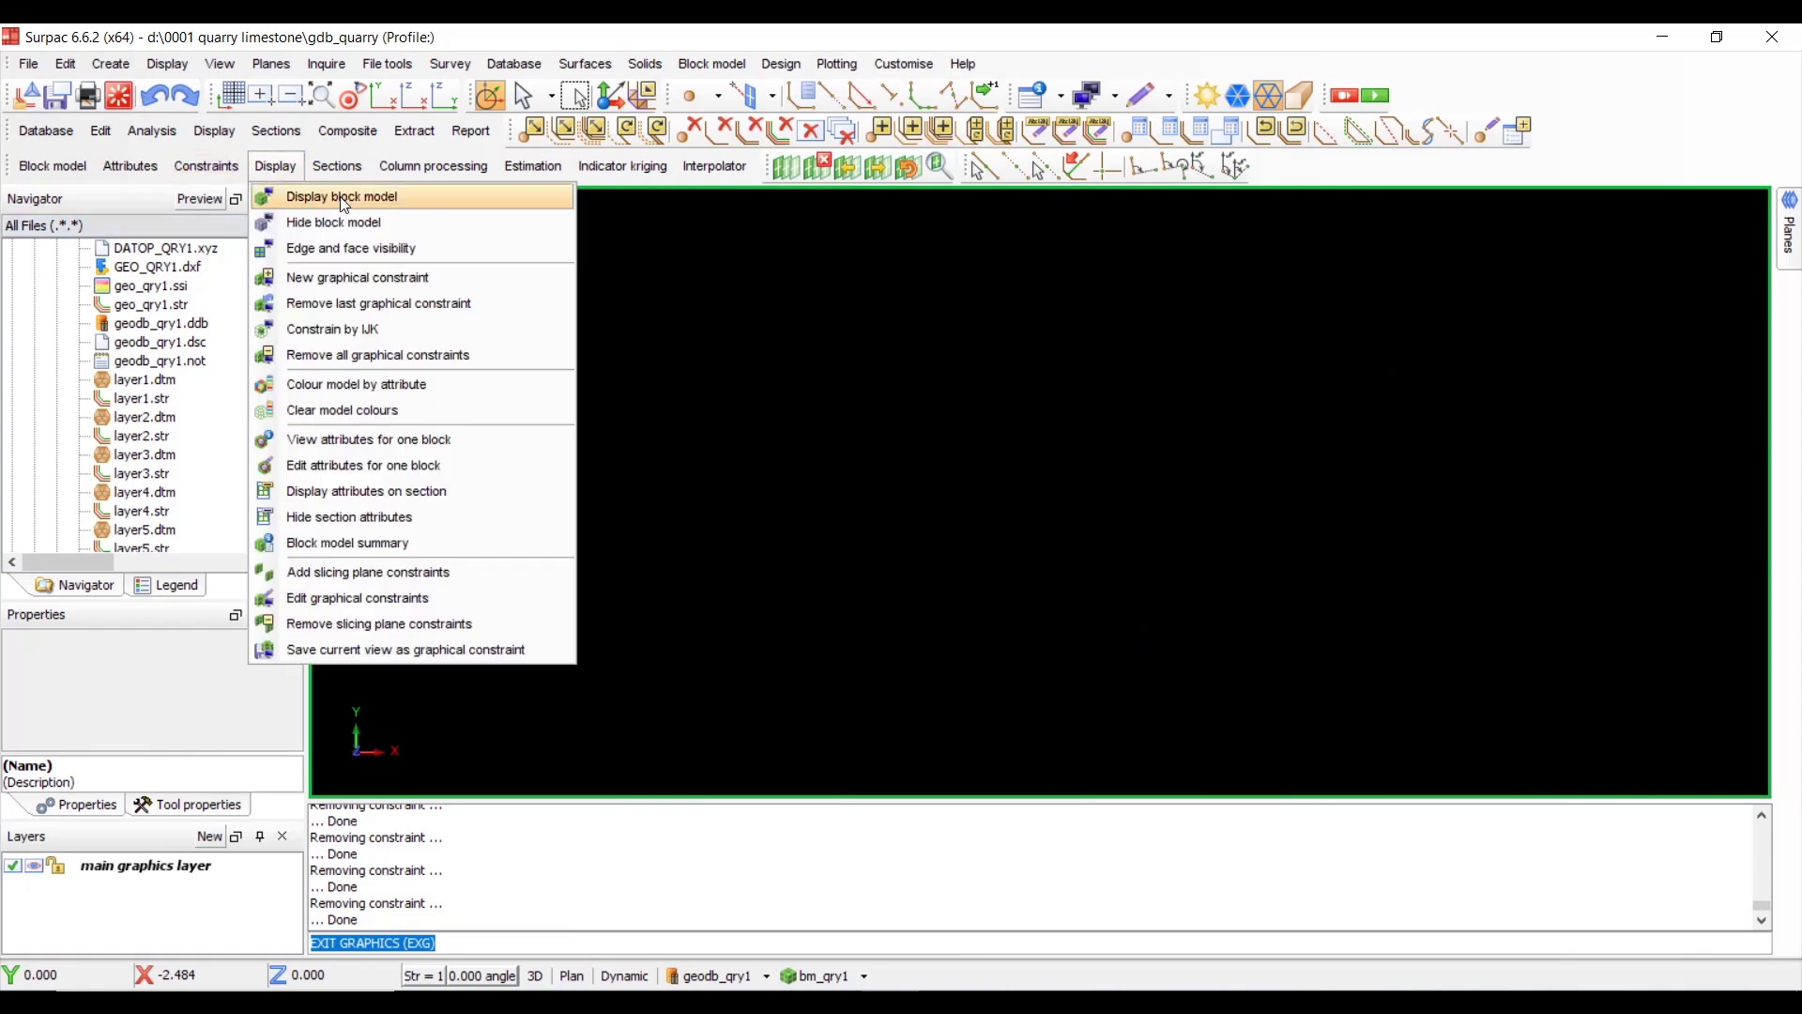
left_click(388, 197)
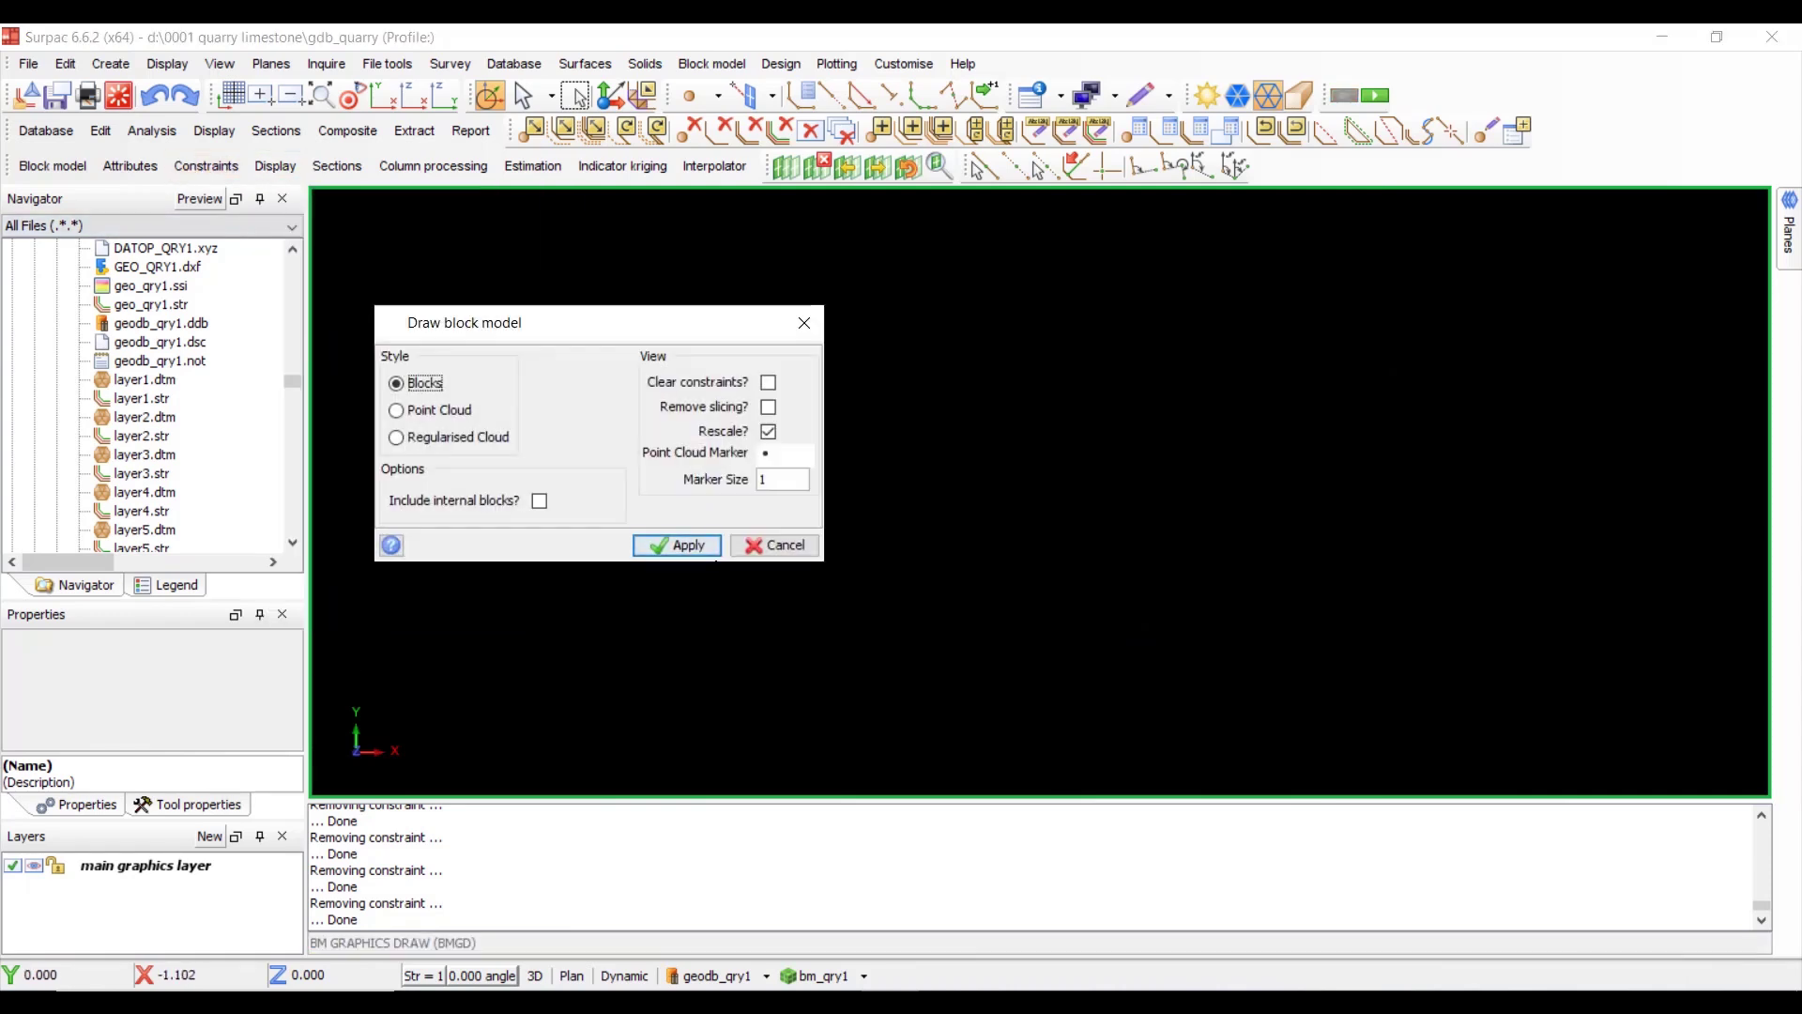
left_click(682, 541)
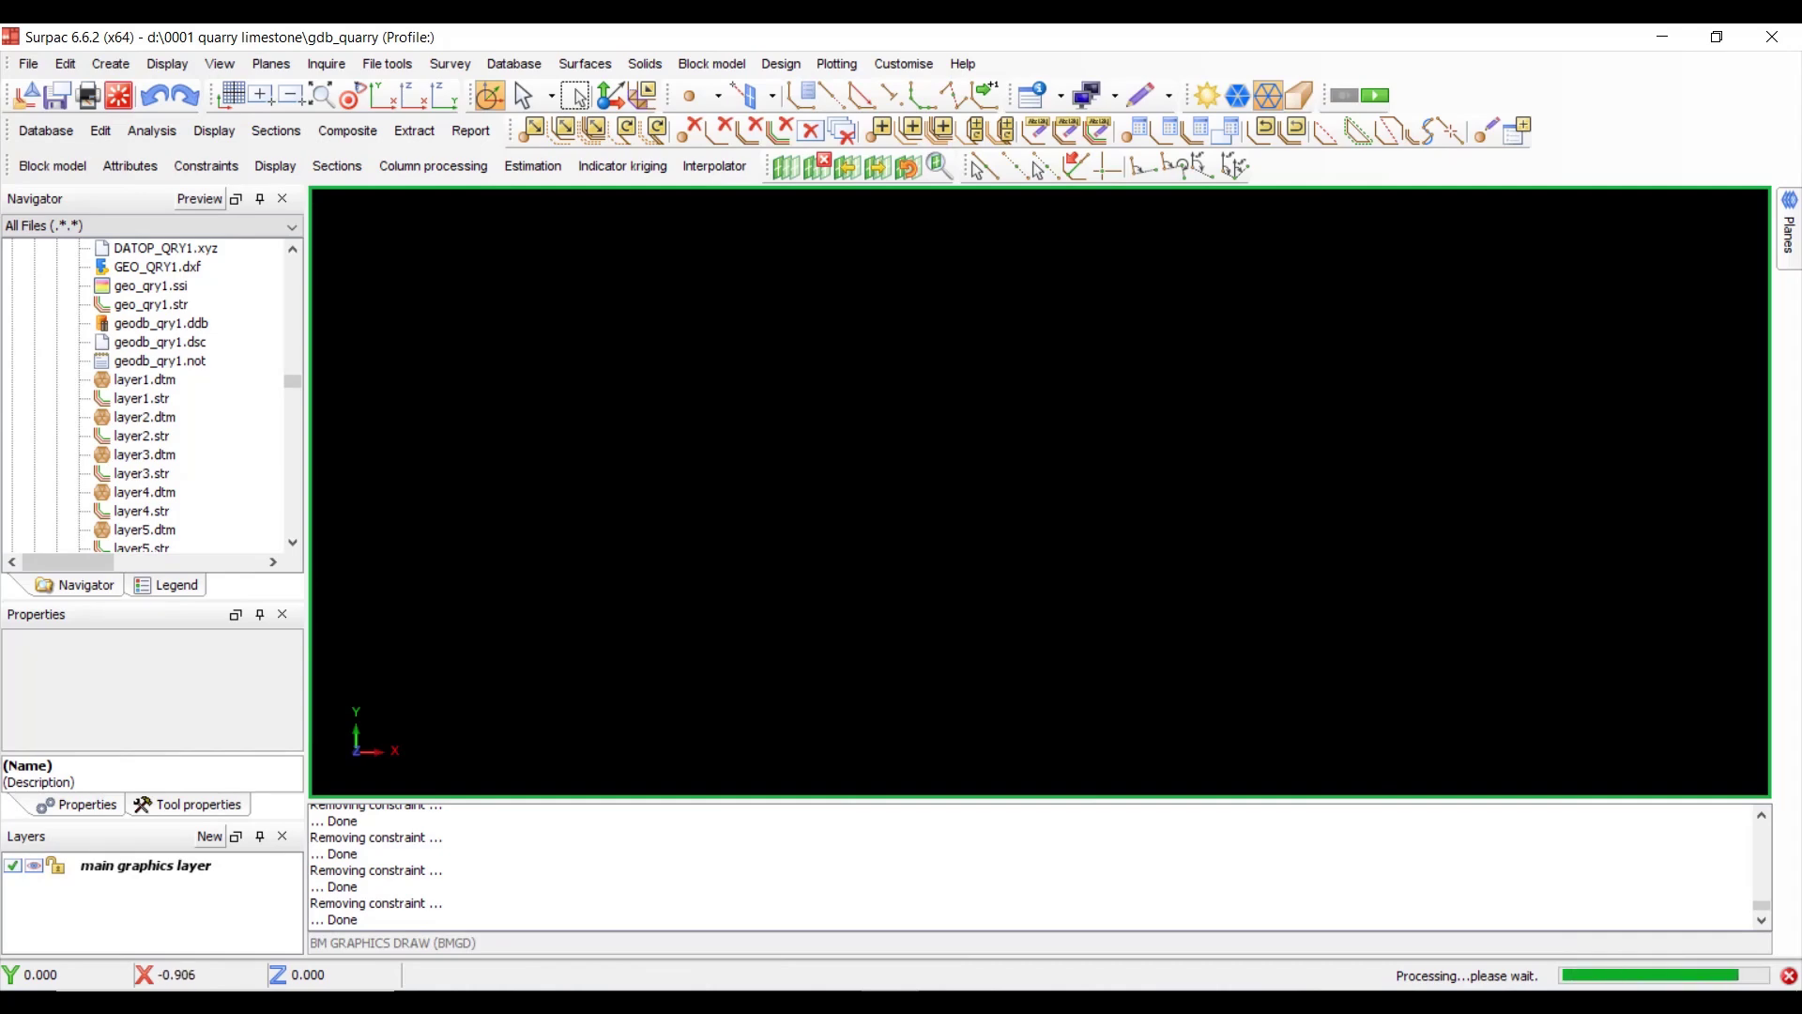
middle_click_drag(1056, 580, 742, 562)
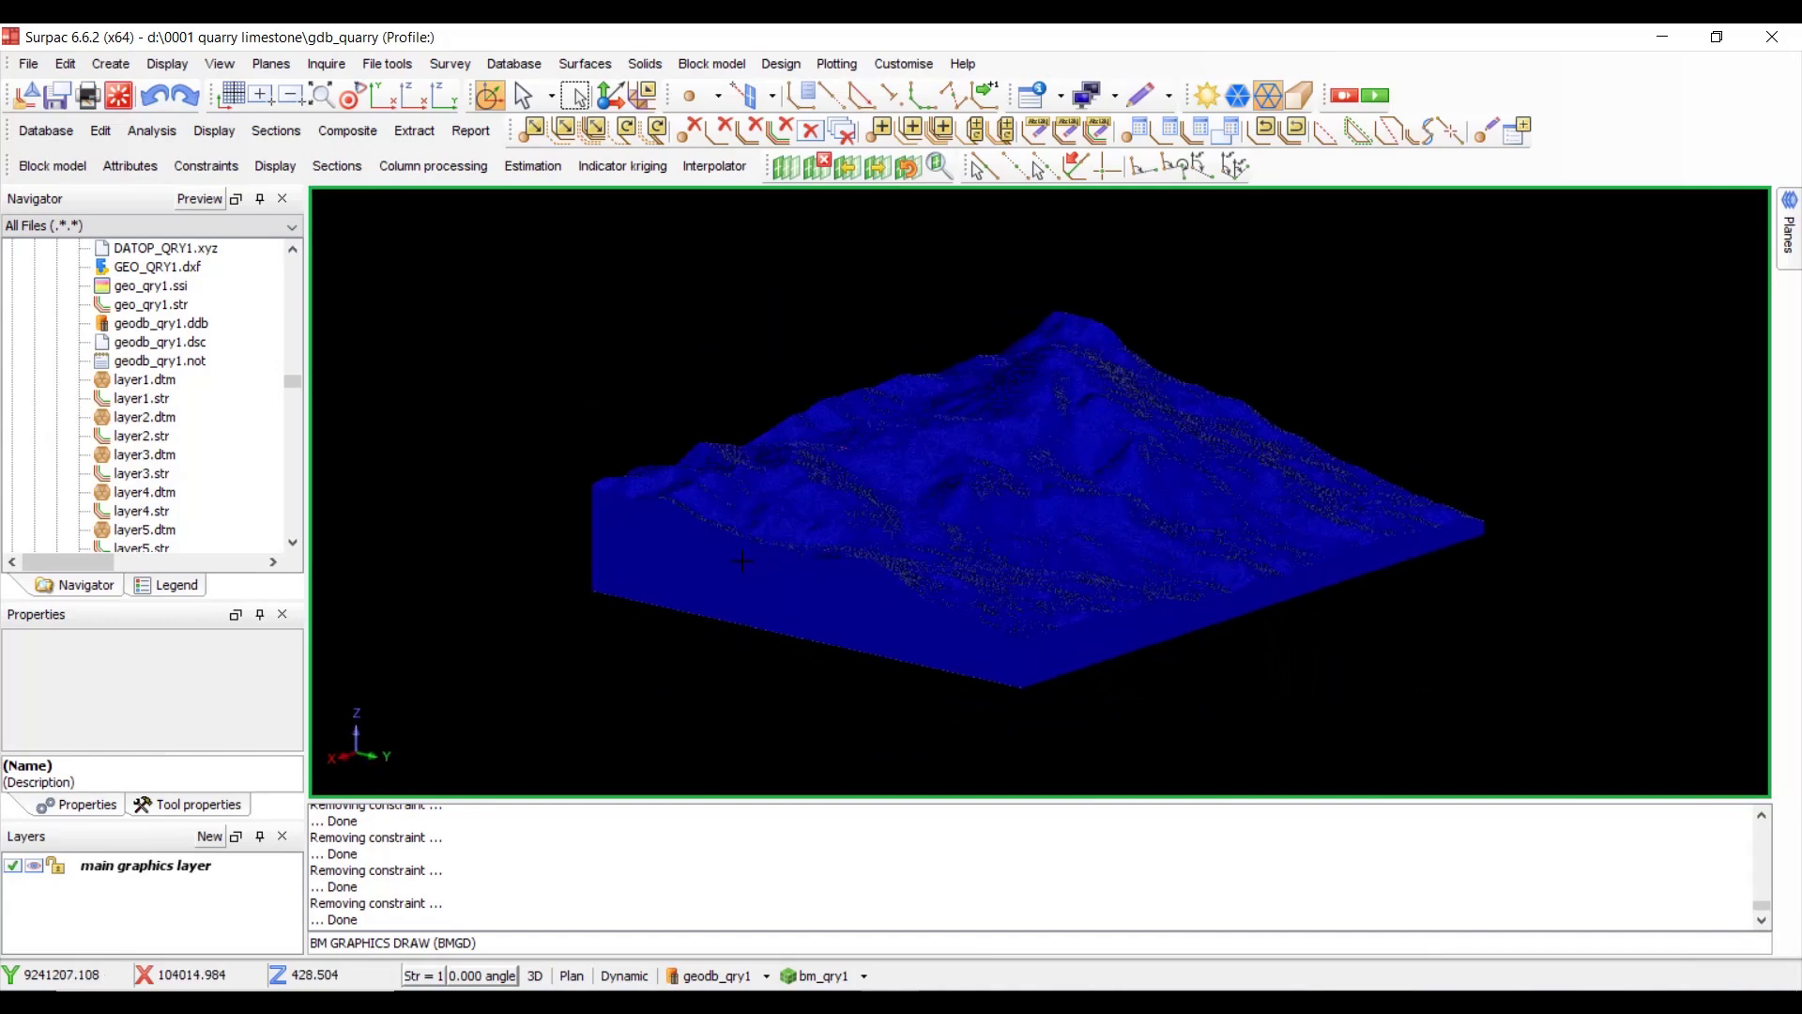
scroll(1092, 531, "up", 2)
middle_click_drag(1239, 527, 1216, 525)
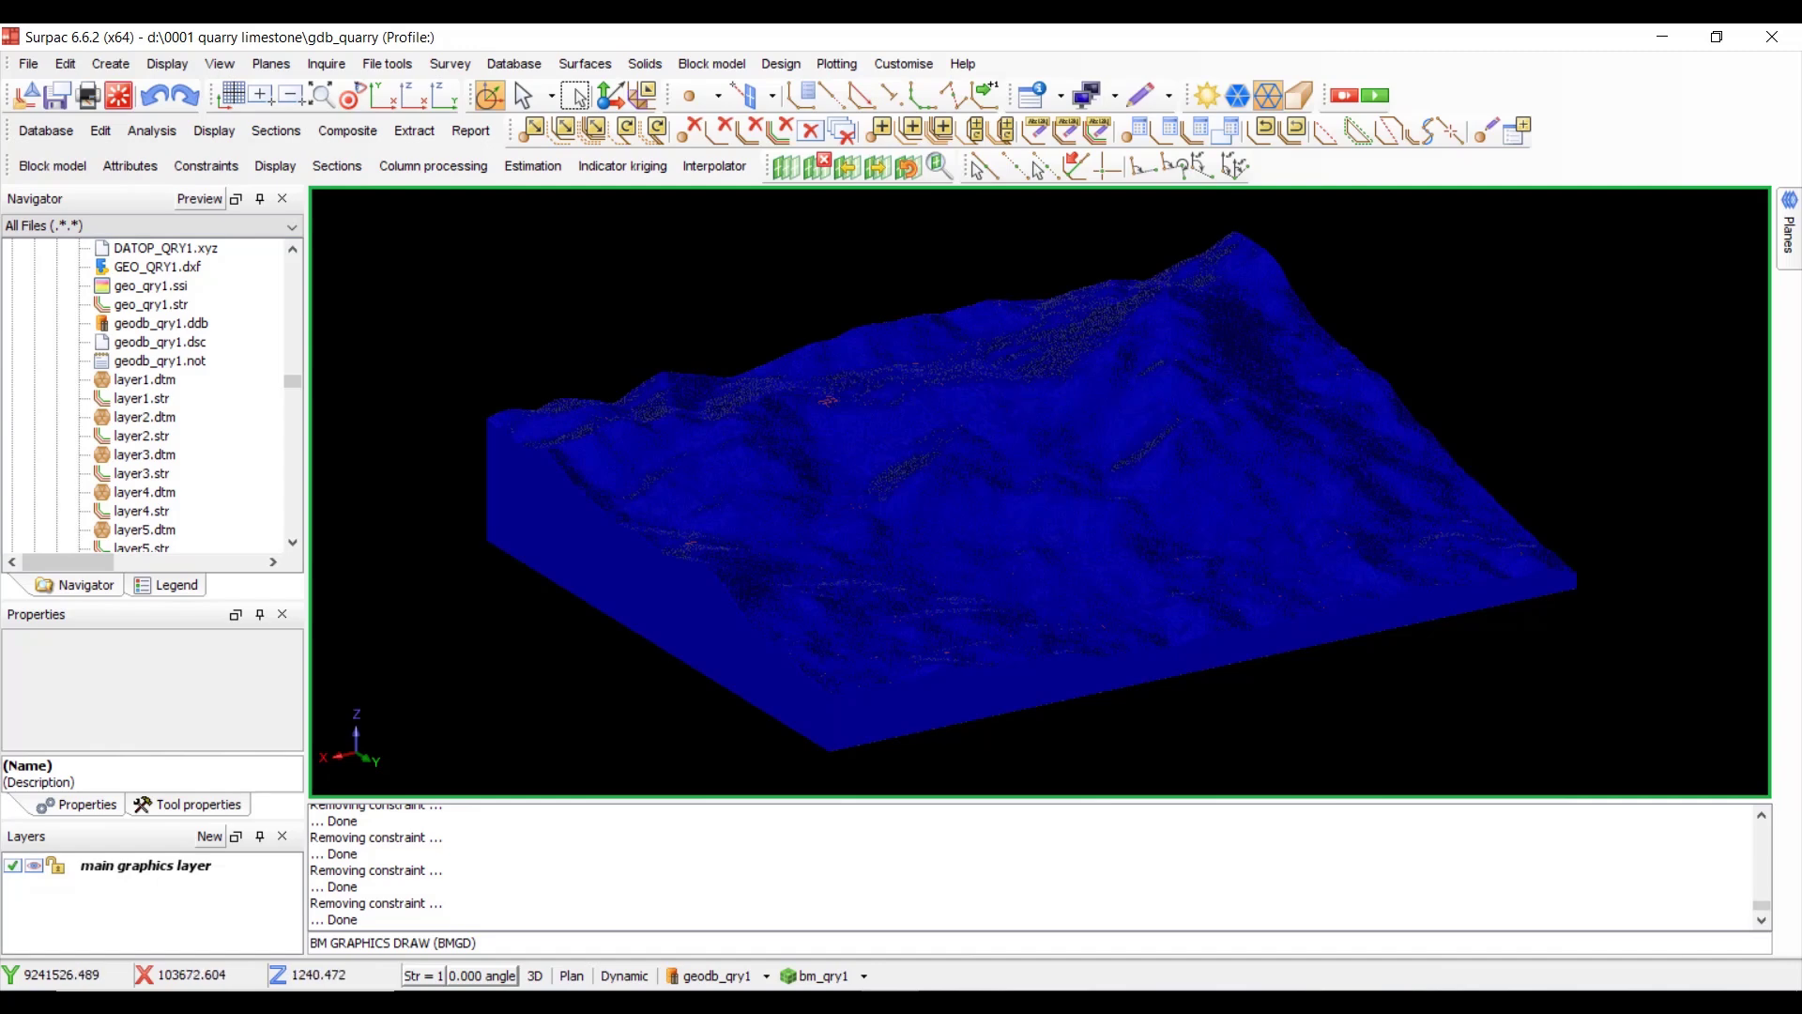
- Add a new attribute named material of type character to the block model
left_click(123, 170)
left_click(141, 192)
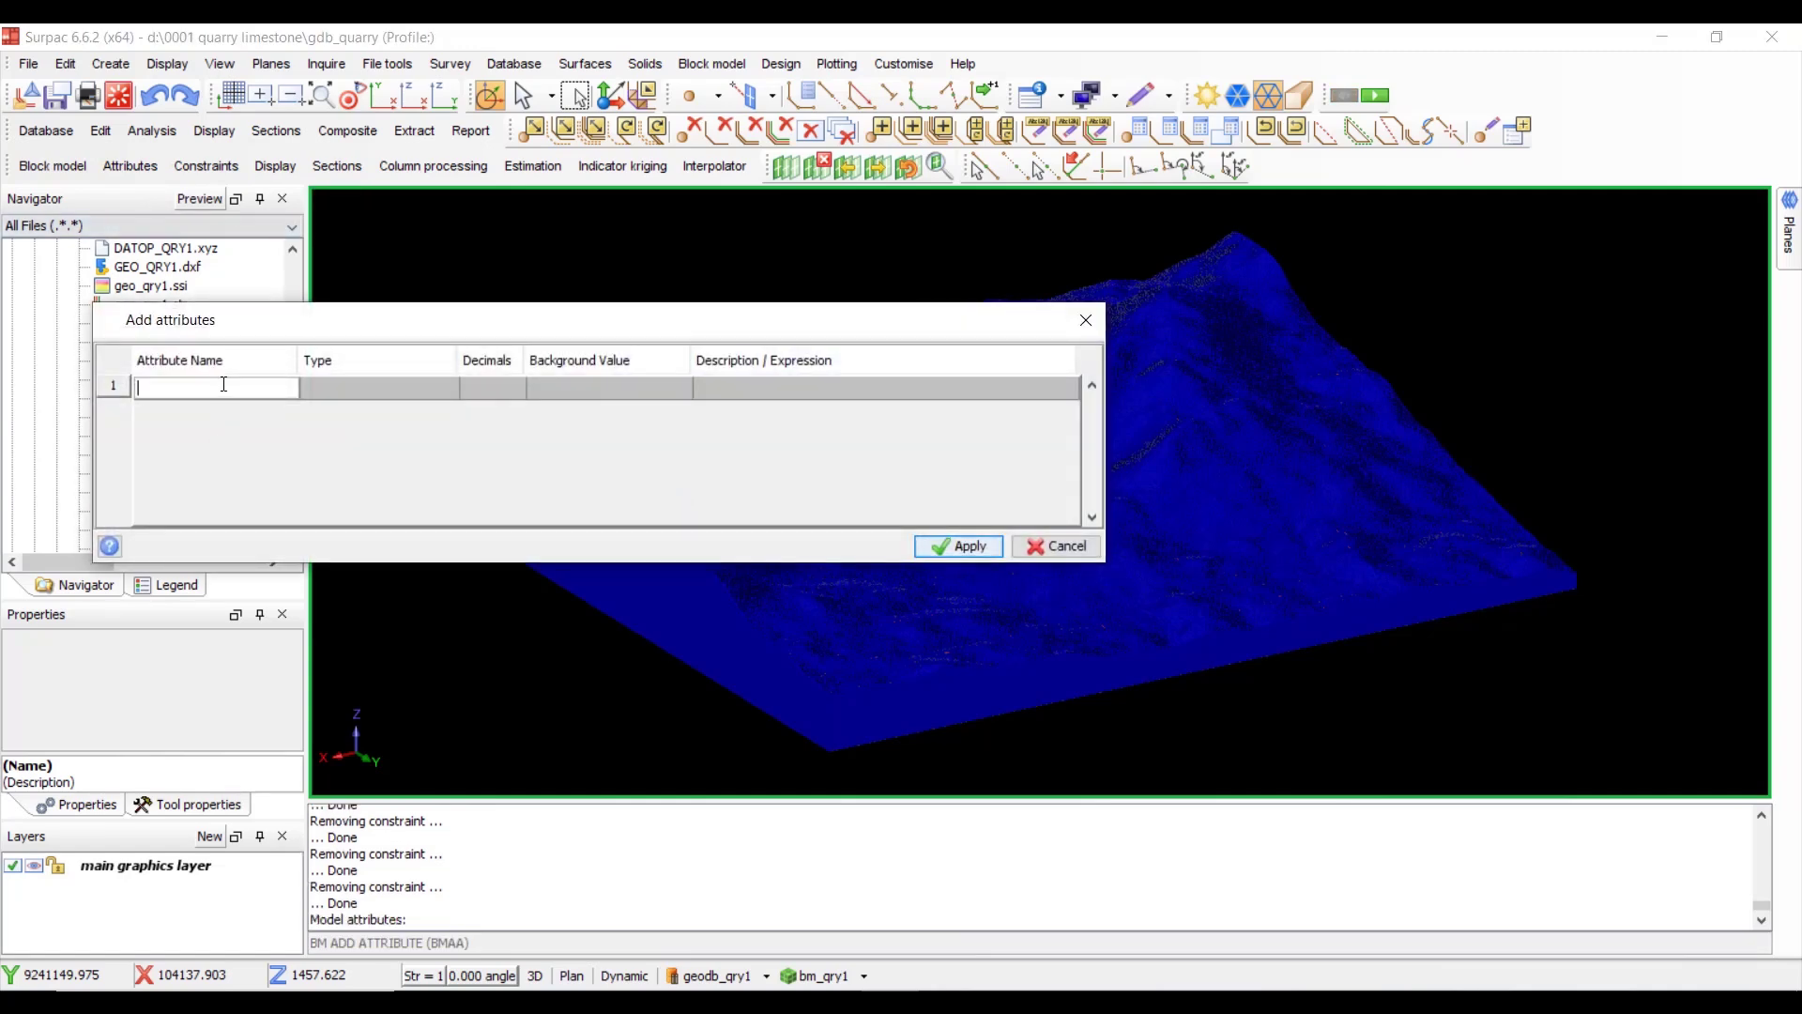
type("materia")
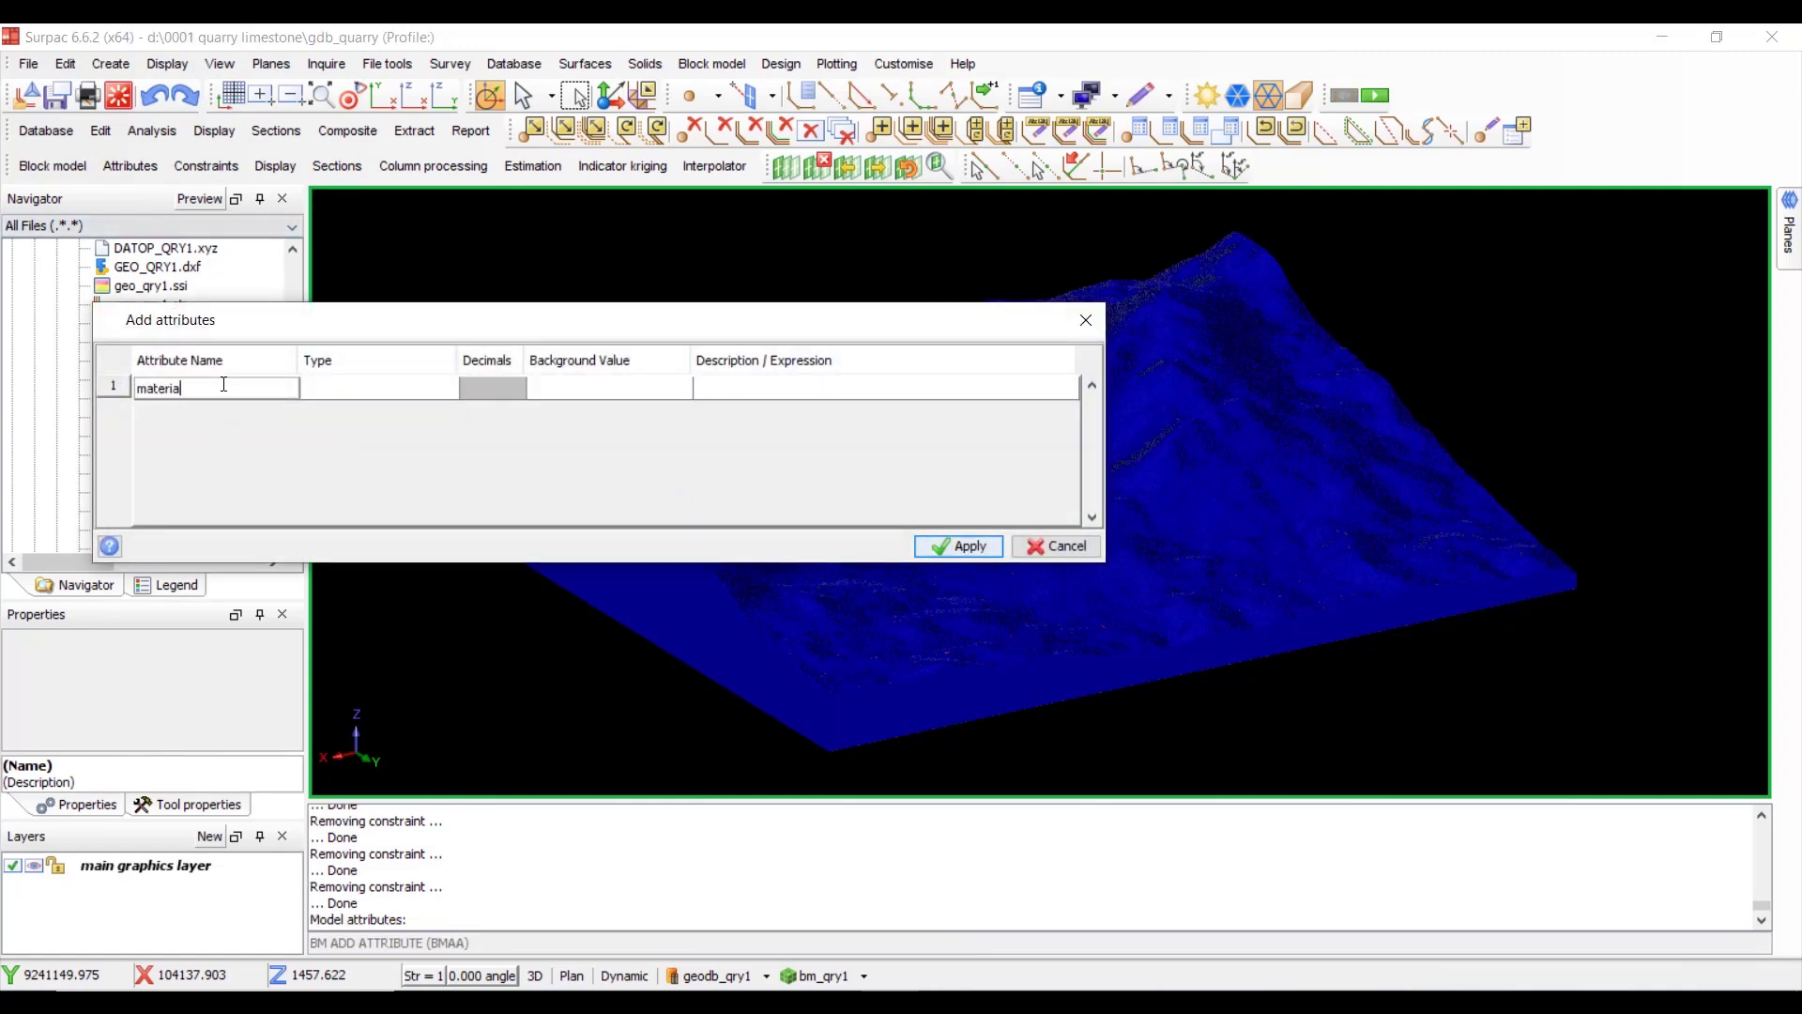
type("l")
left_click(426, 385)
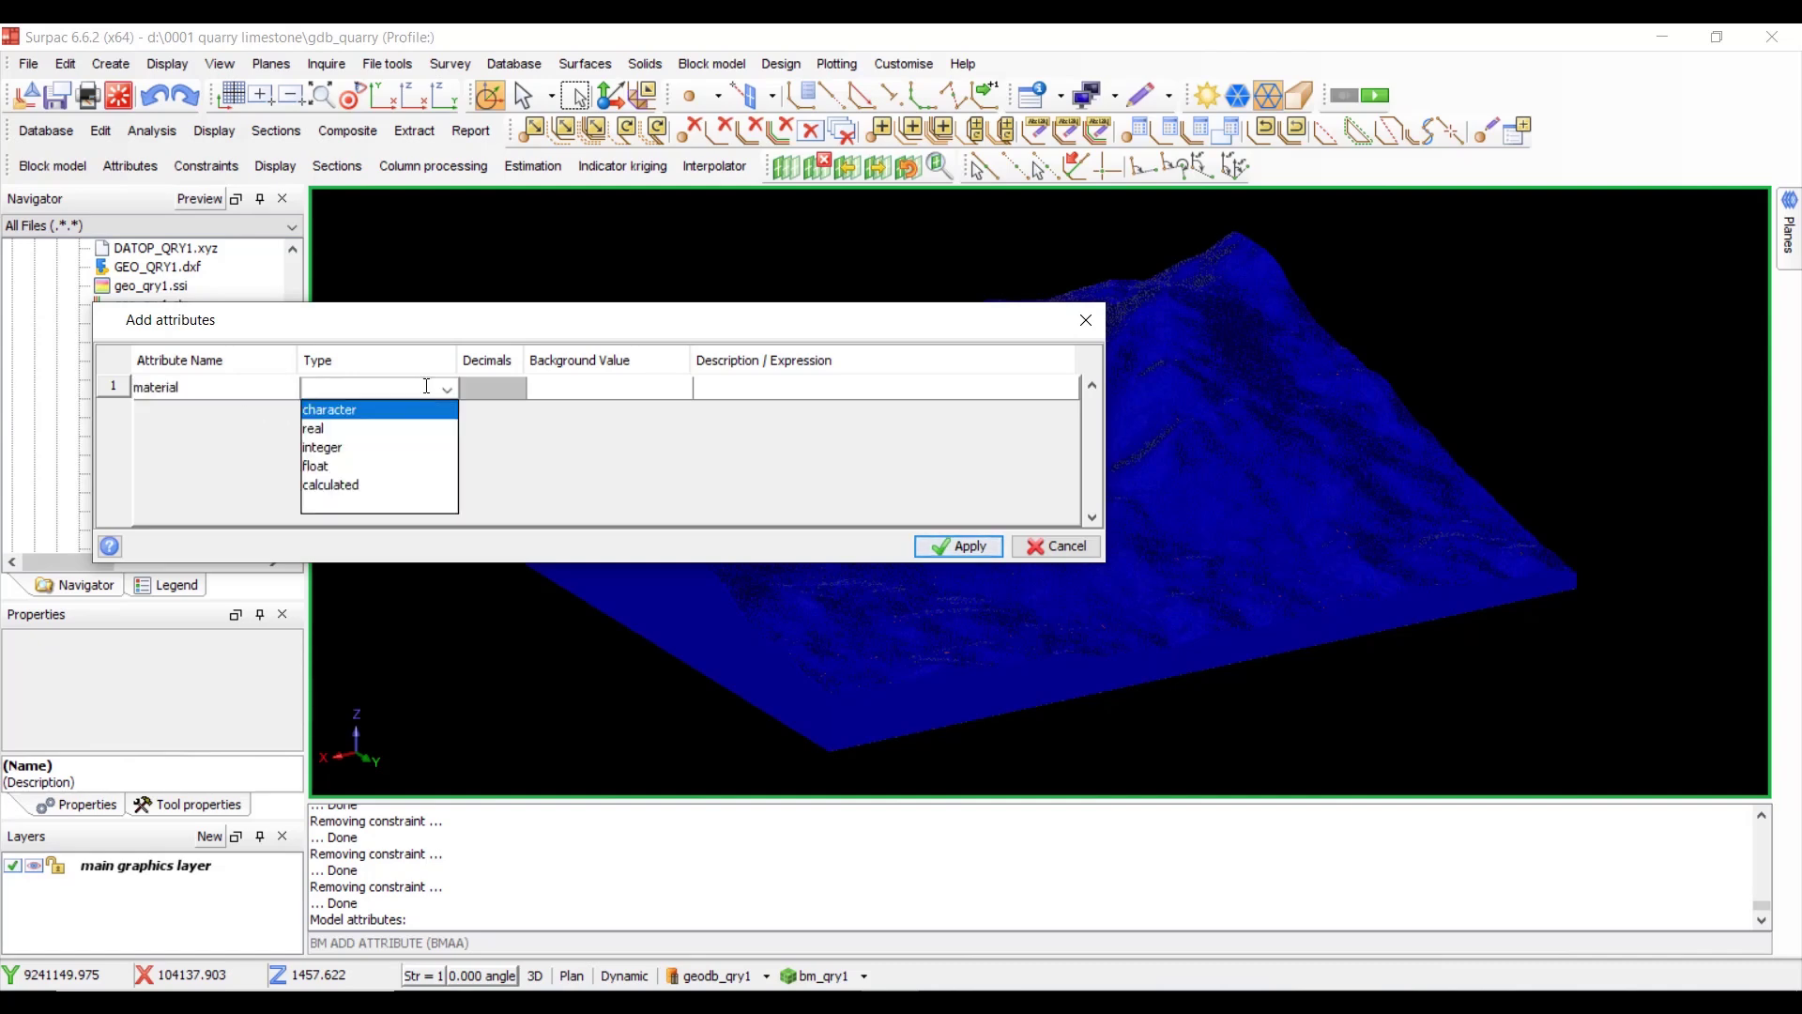
left_click(374, 411)
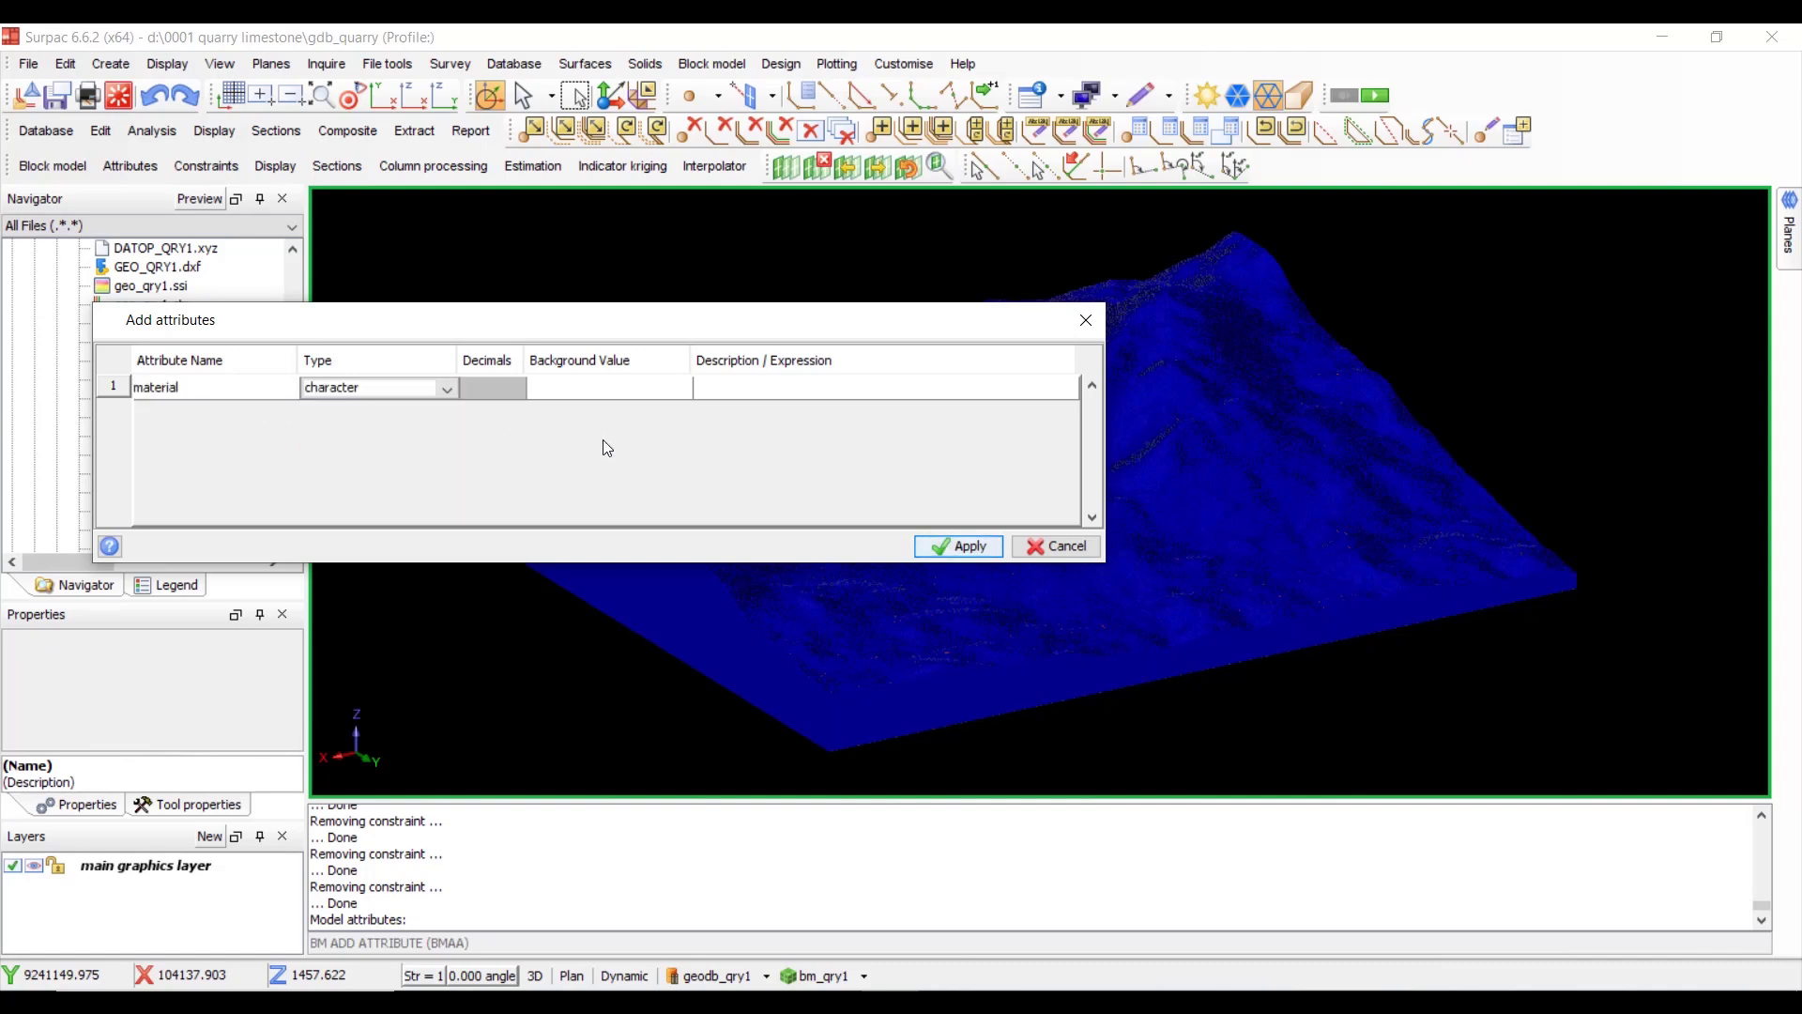
left_click(957, 546)
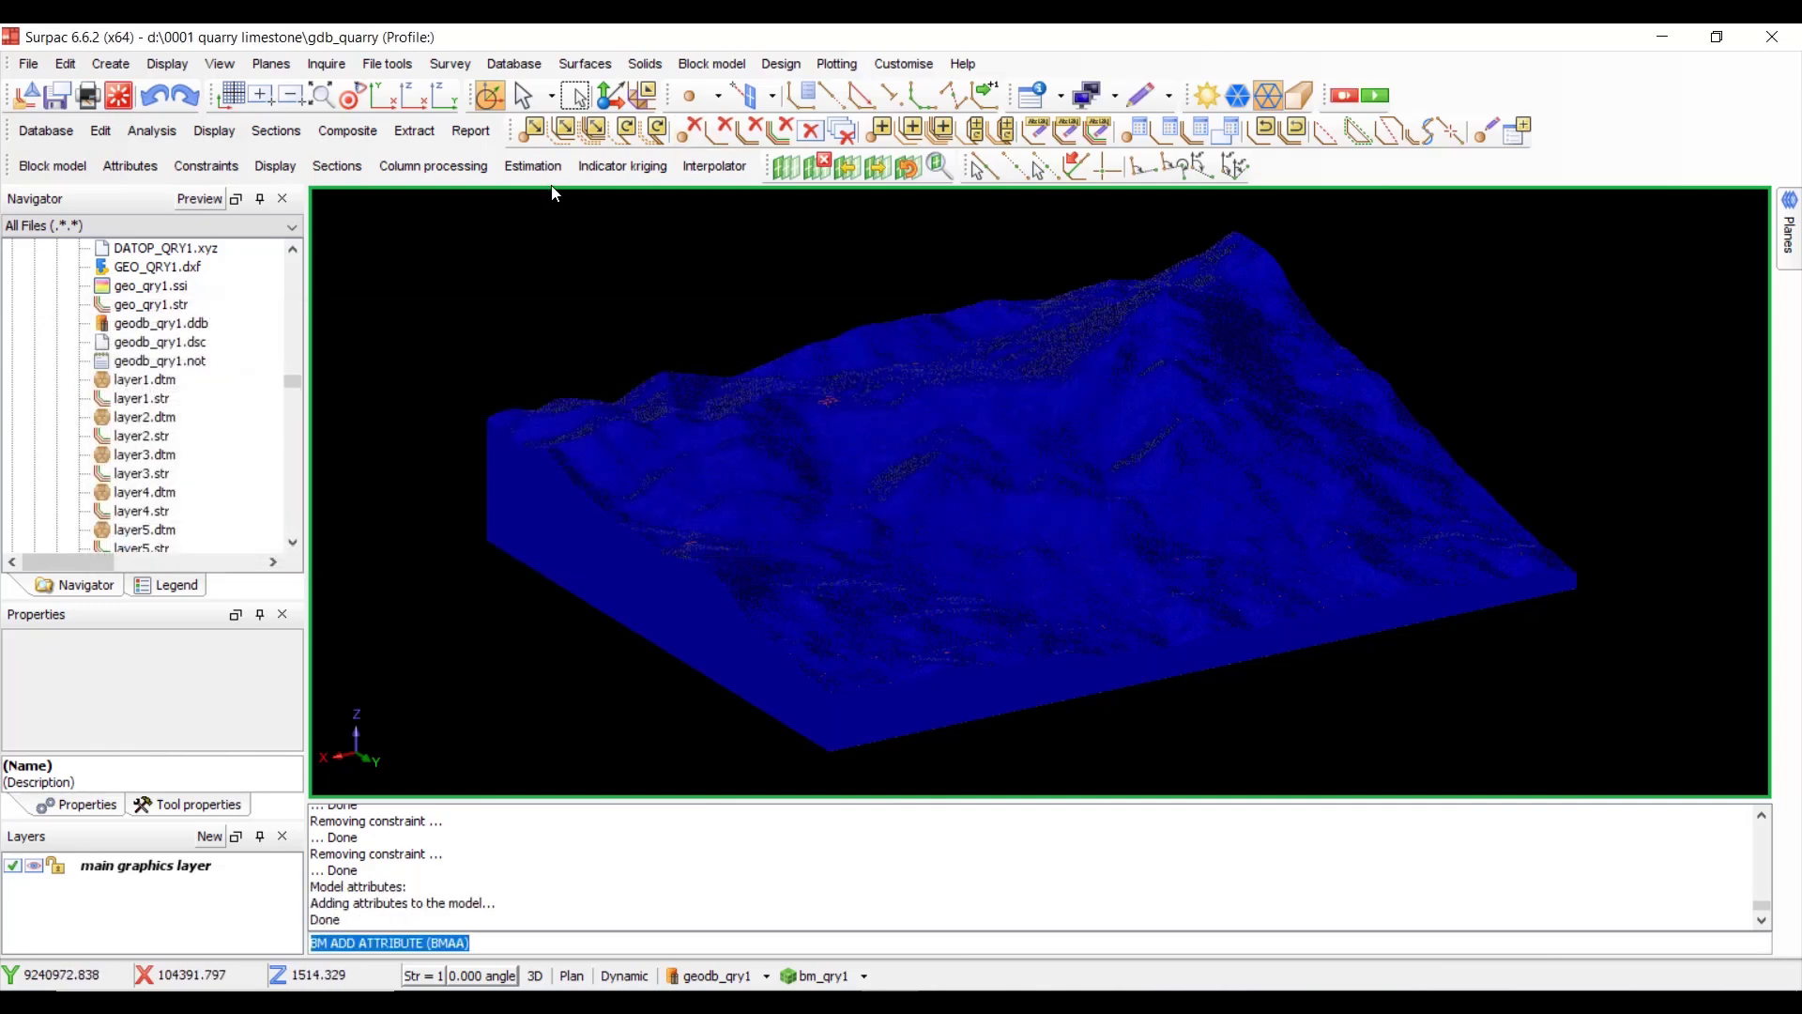
- View the attributes of one block on the model's surface, checking its material value
left_click(286, 168)
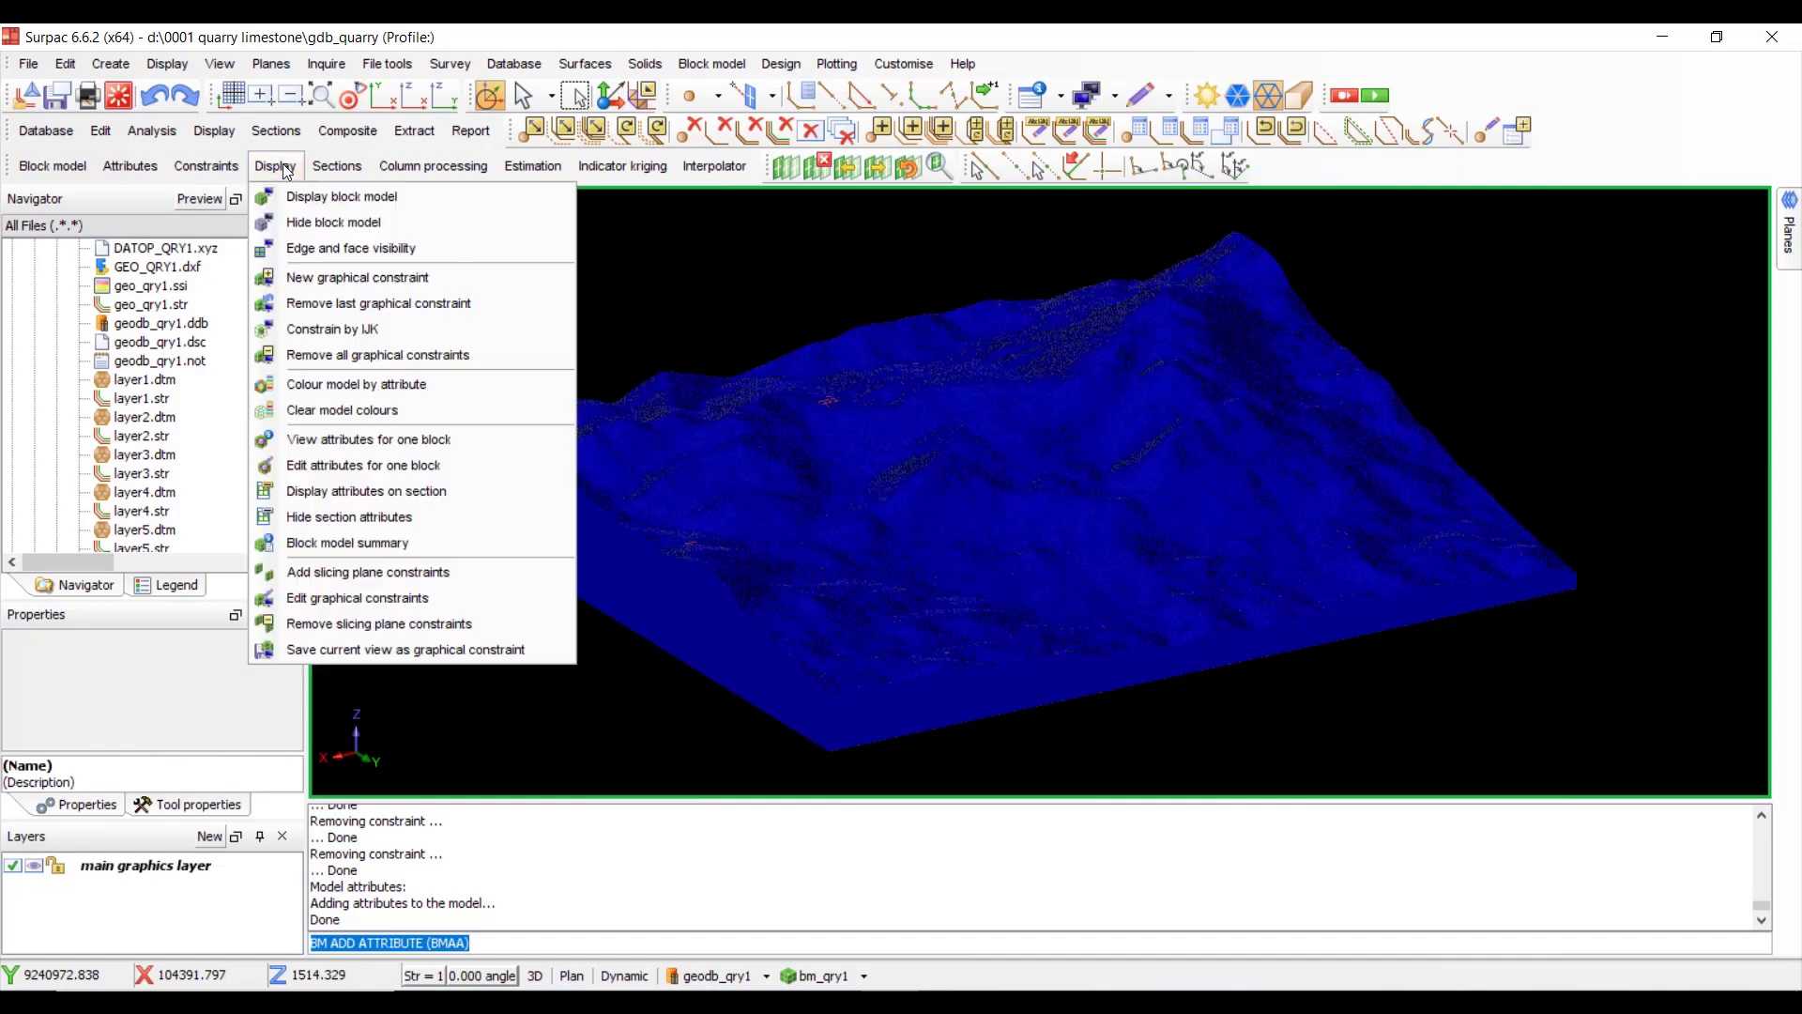
left_click(402, 441)
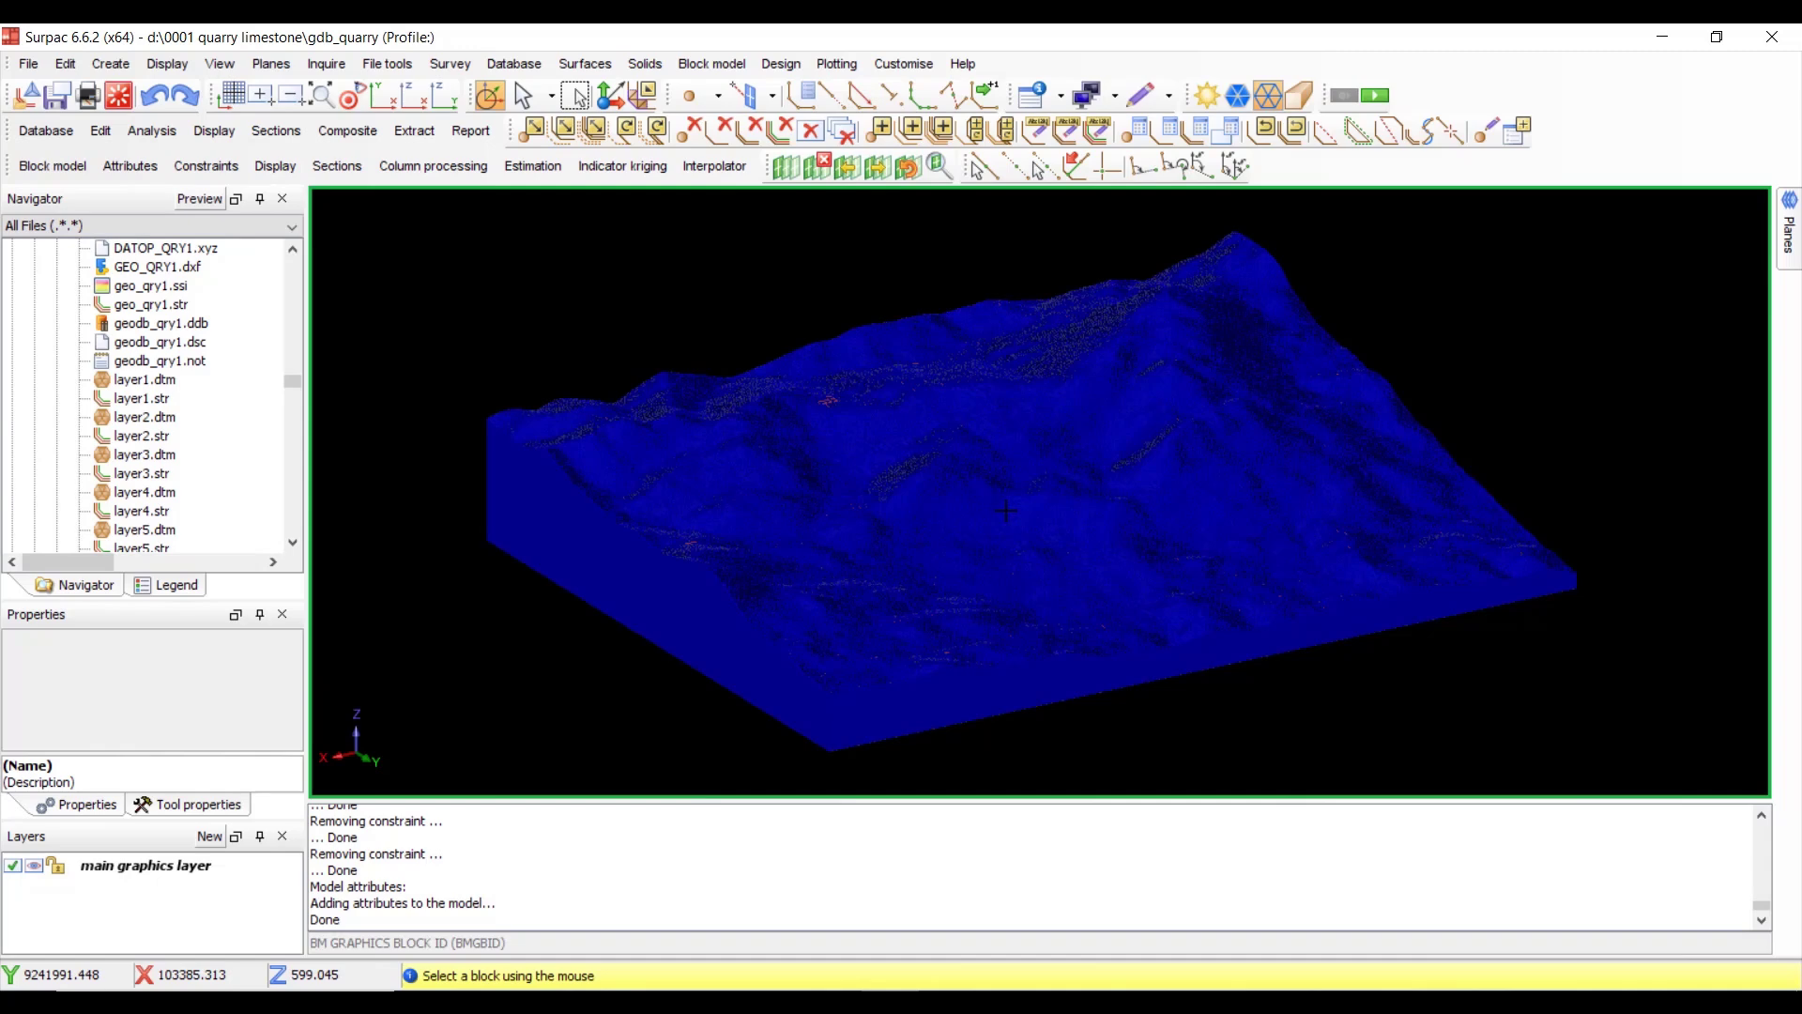
left_click(1006, 512)
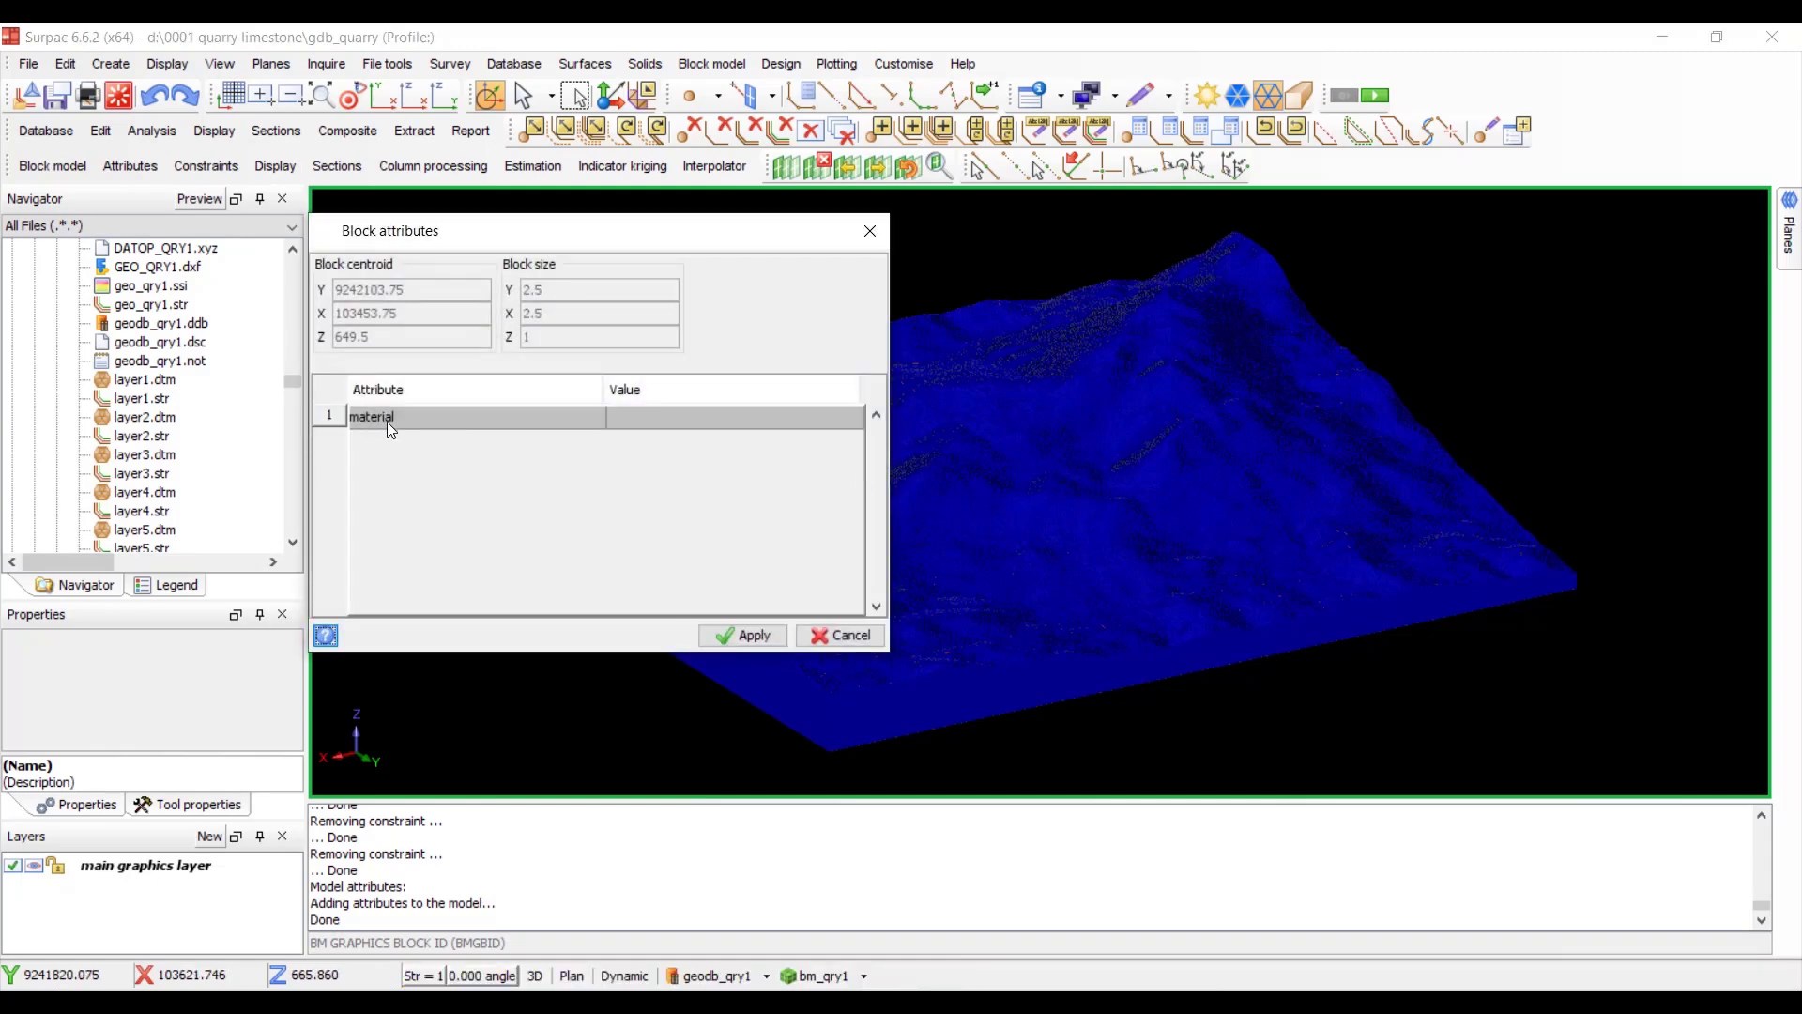
left_click(841, 638)
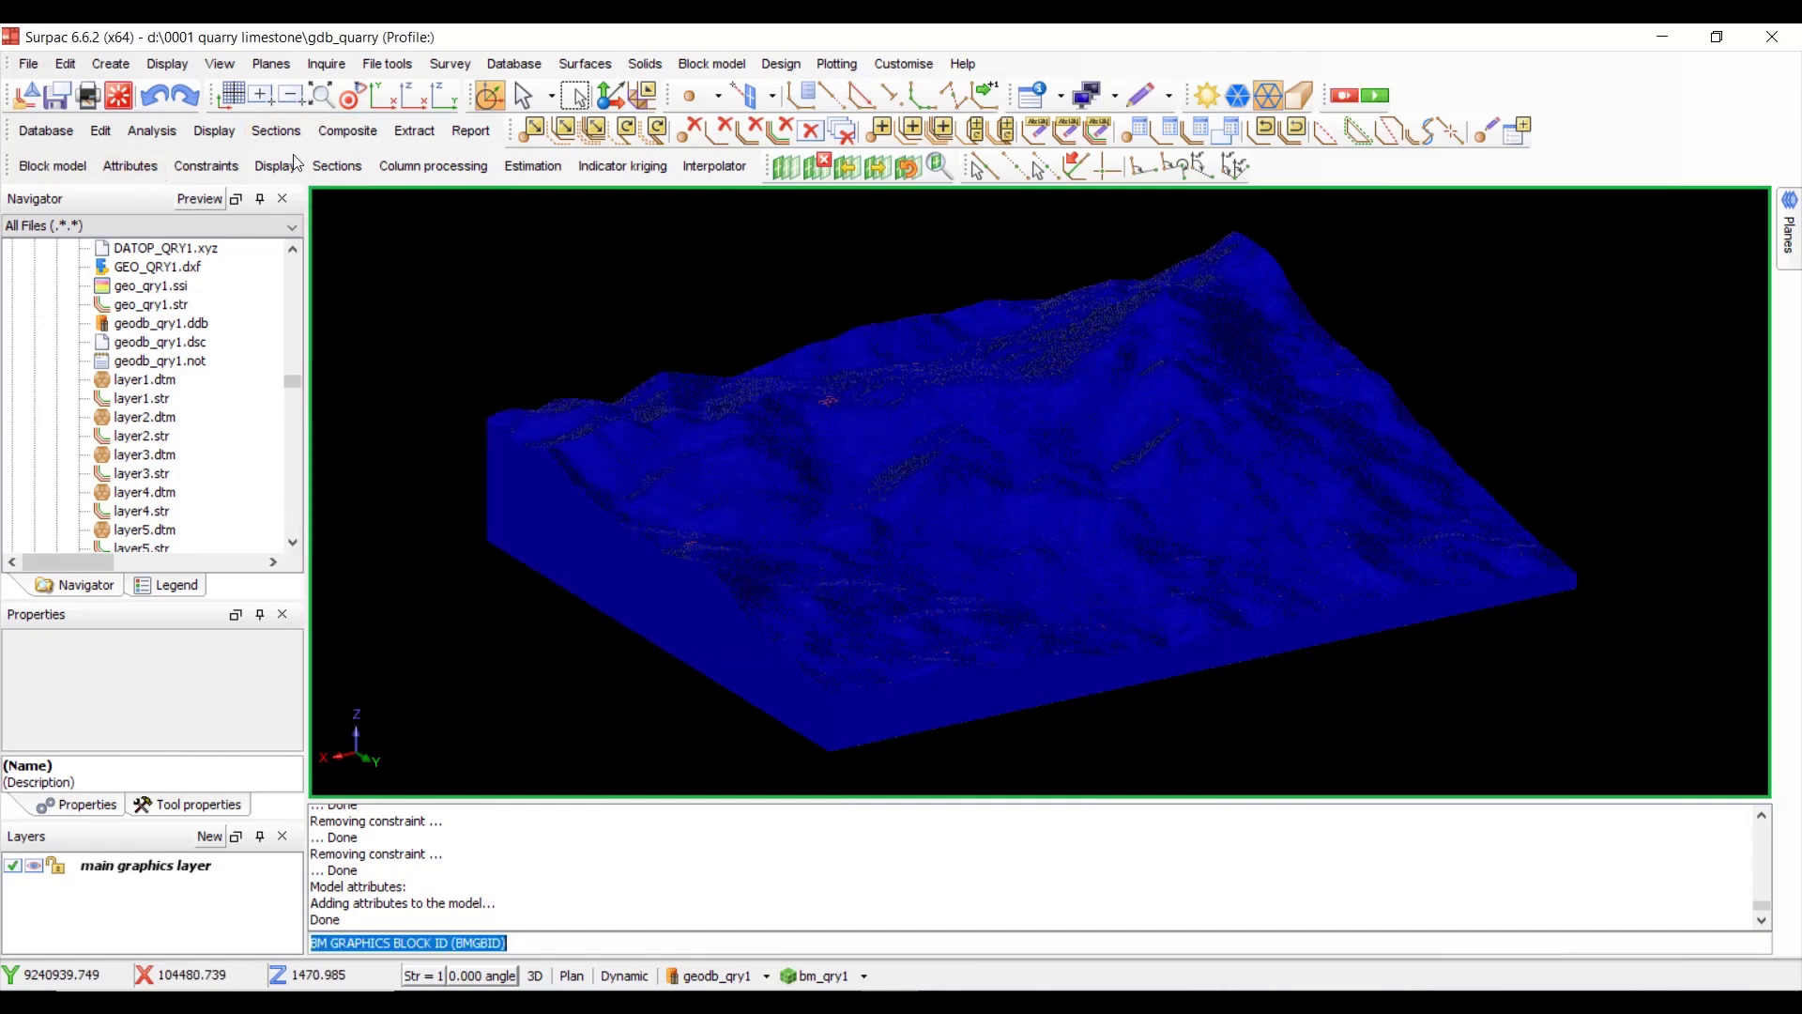
- Set up a constrained value assignment that fills the material attribute with LIMESTONE1 (REEF)
left_click(543, 169)
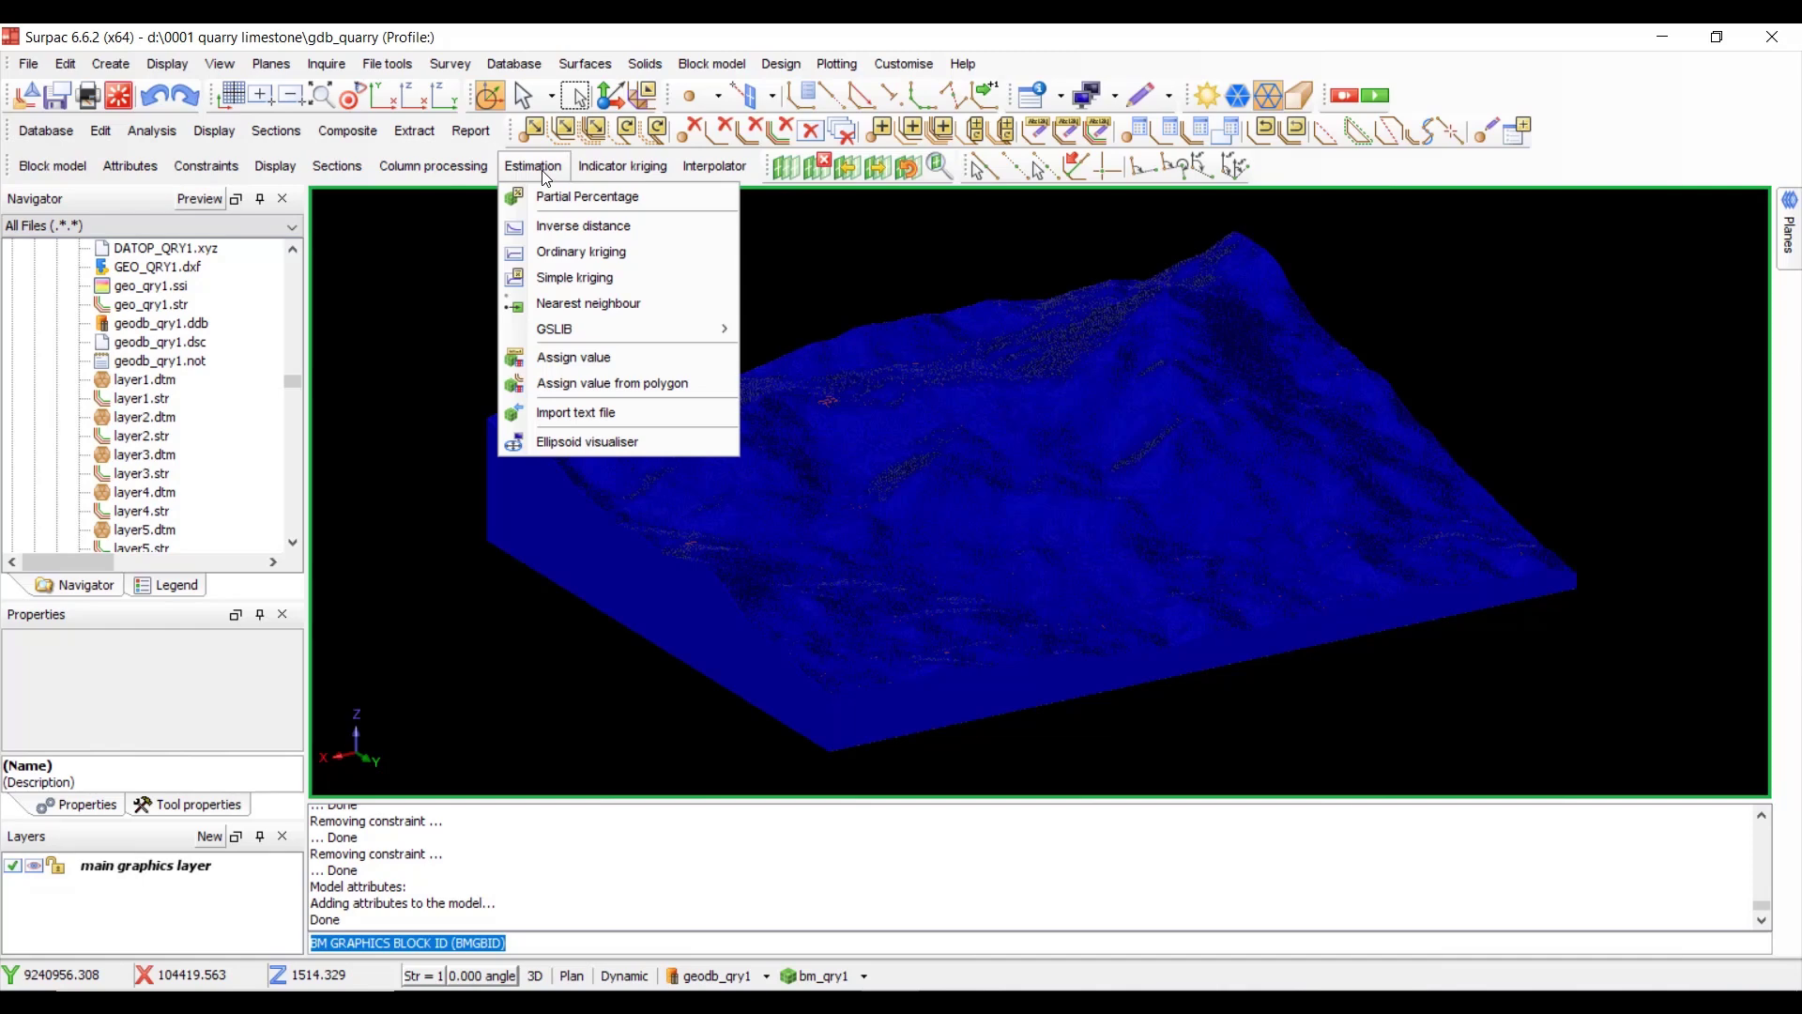
left_click(622, 360)
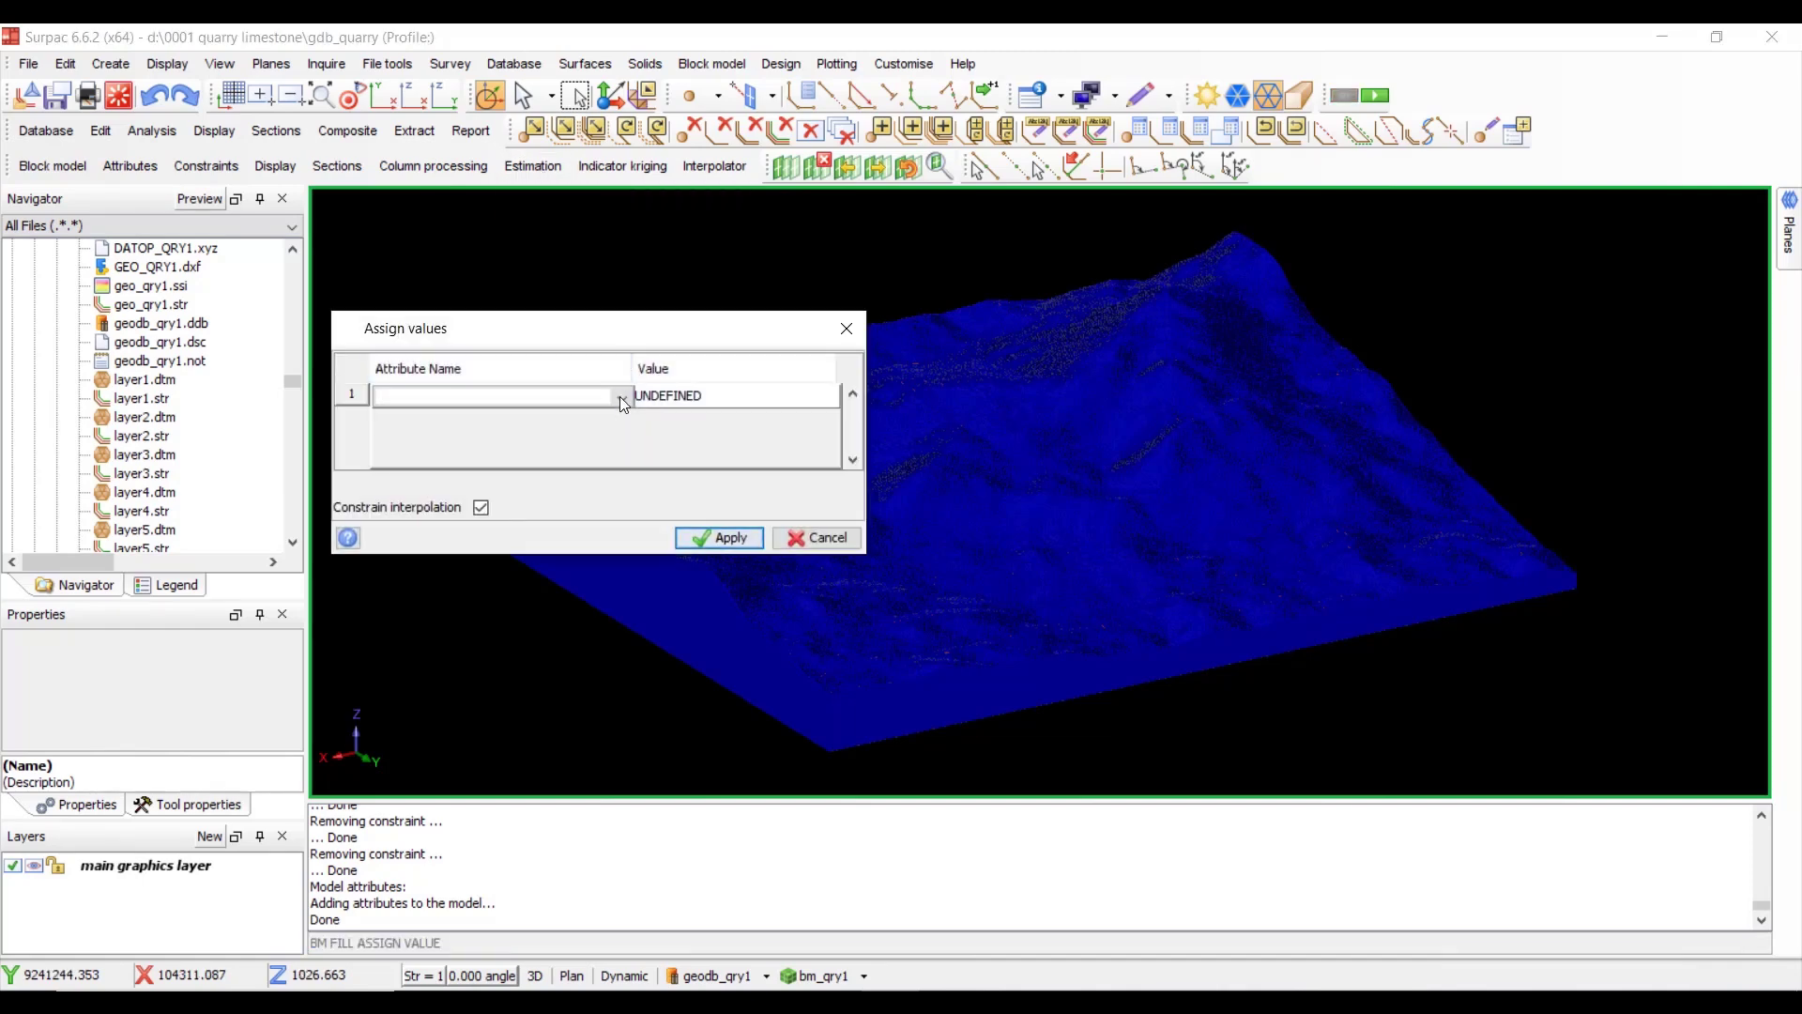
left_click(624, 399)
left_click(493, 431)
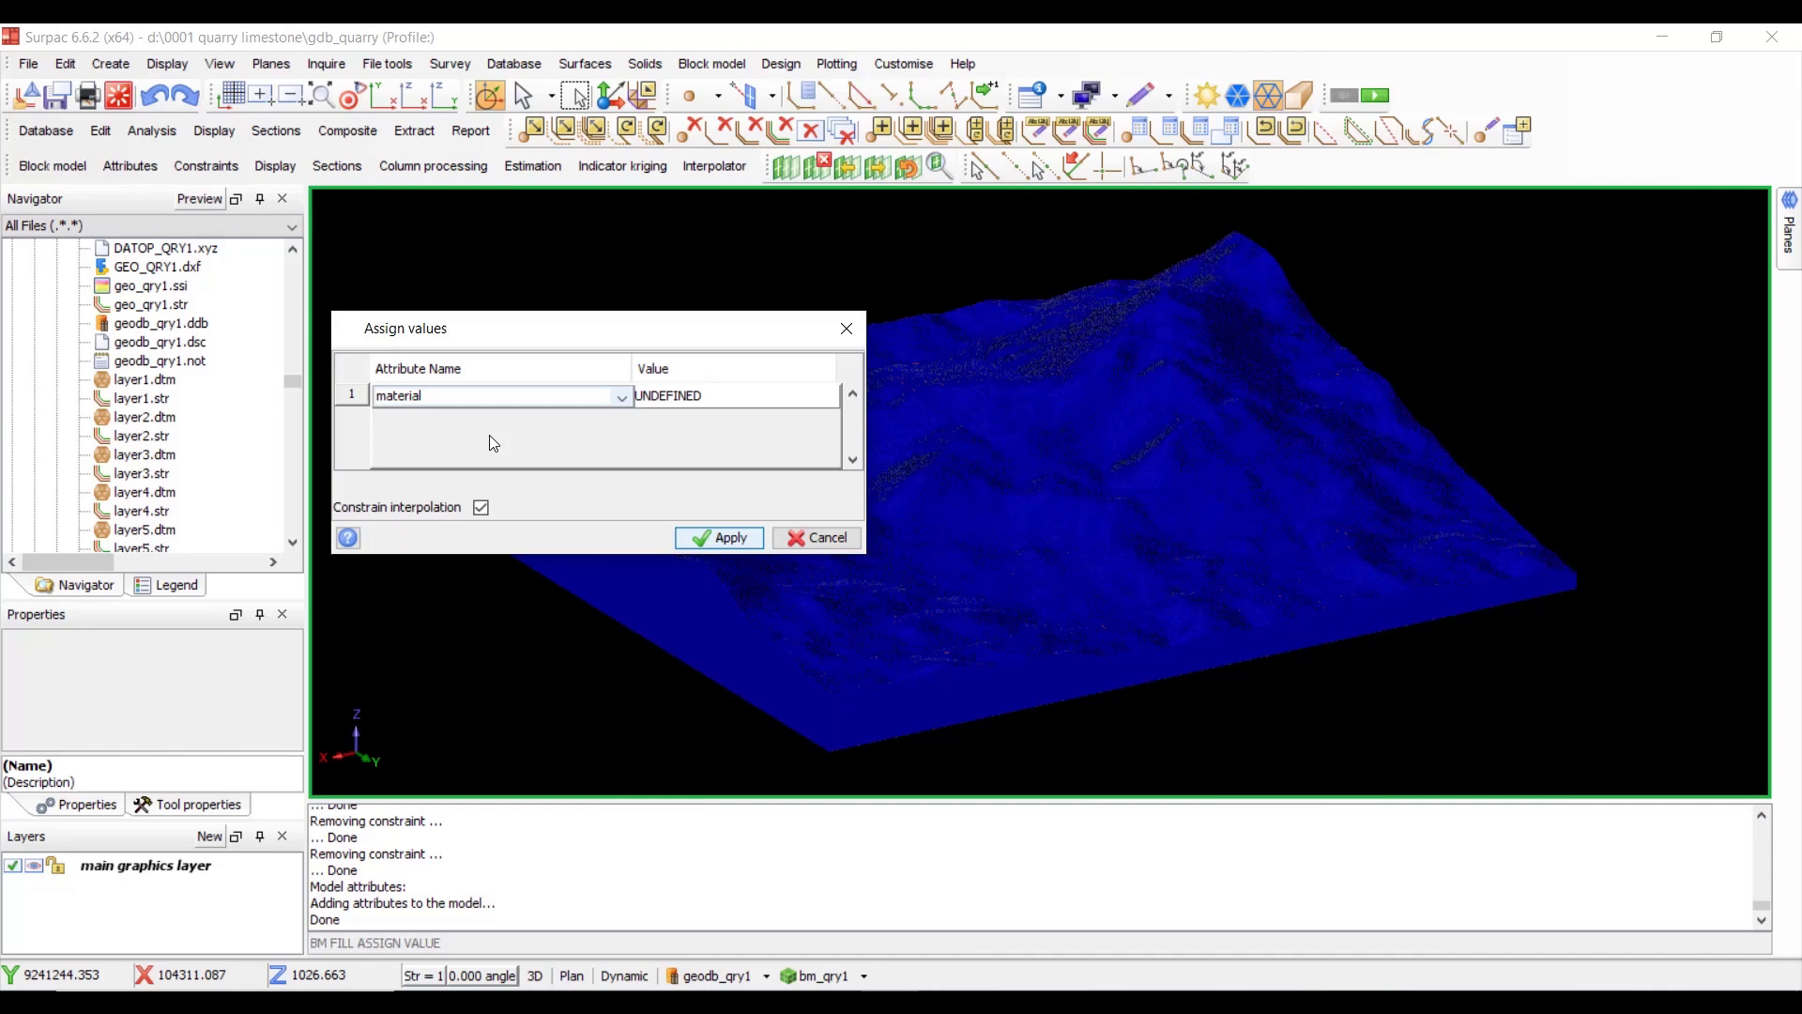
left_click(734, 398)
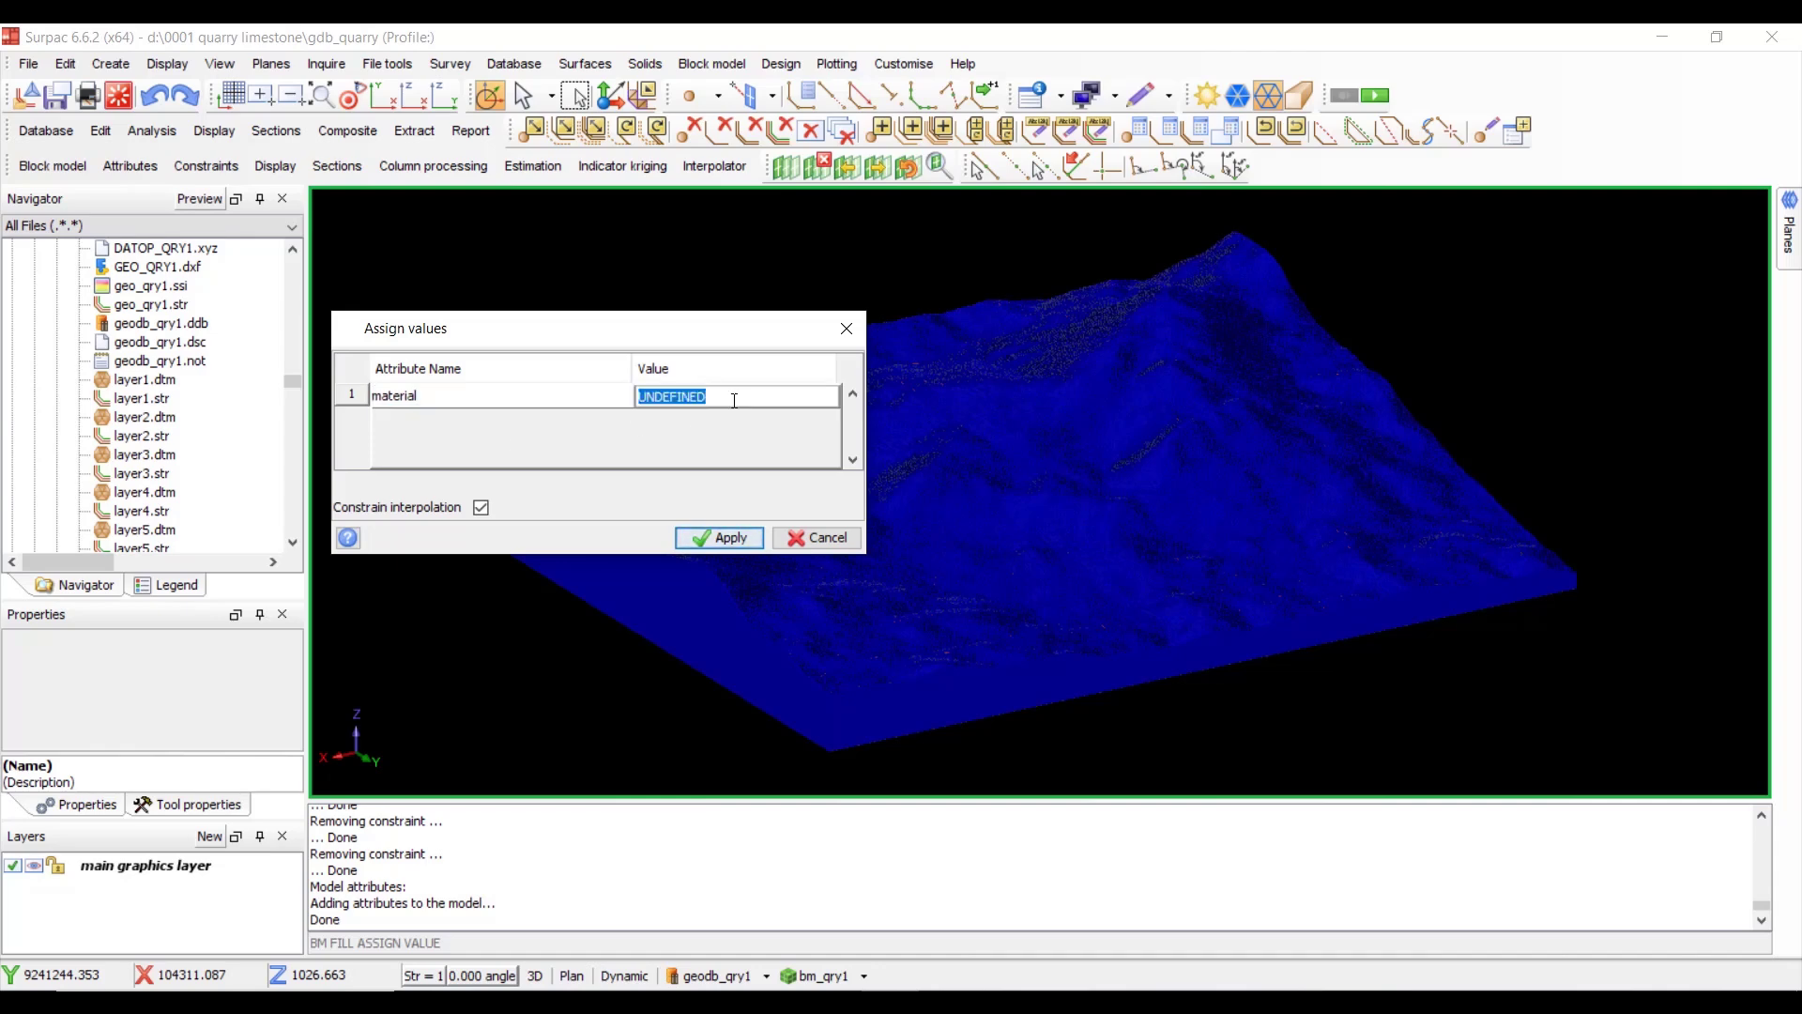
type("LIMESTONE1(REEF")
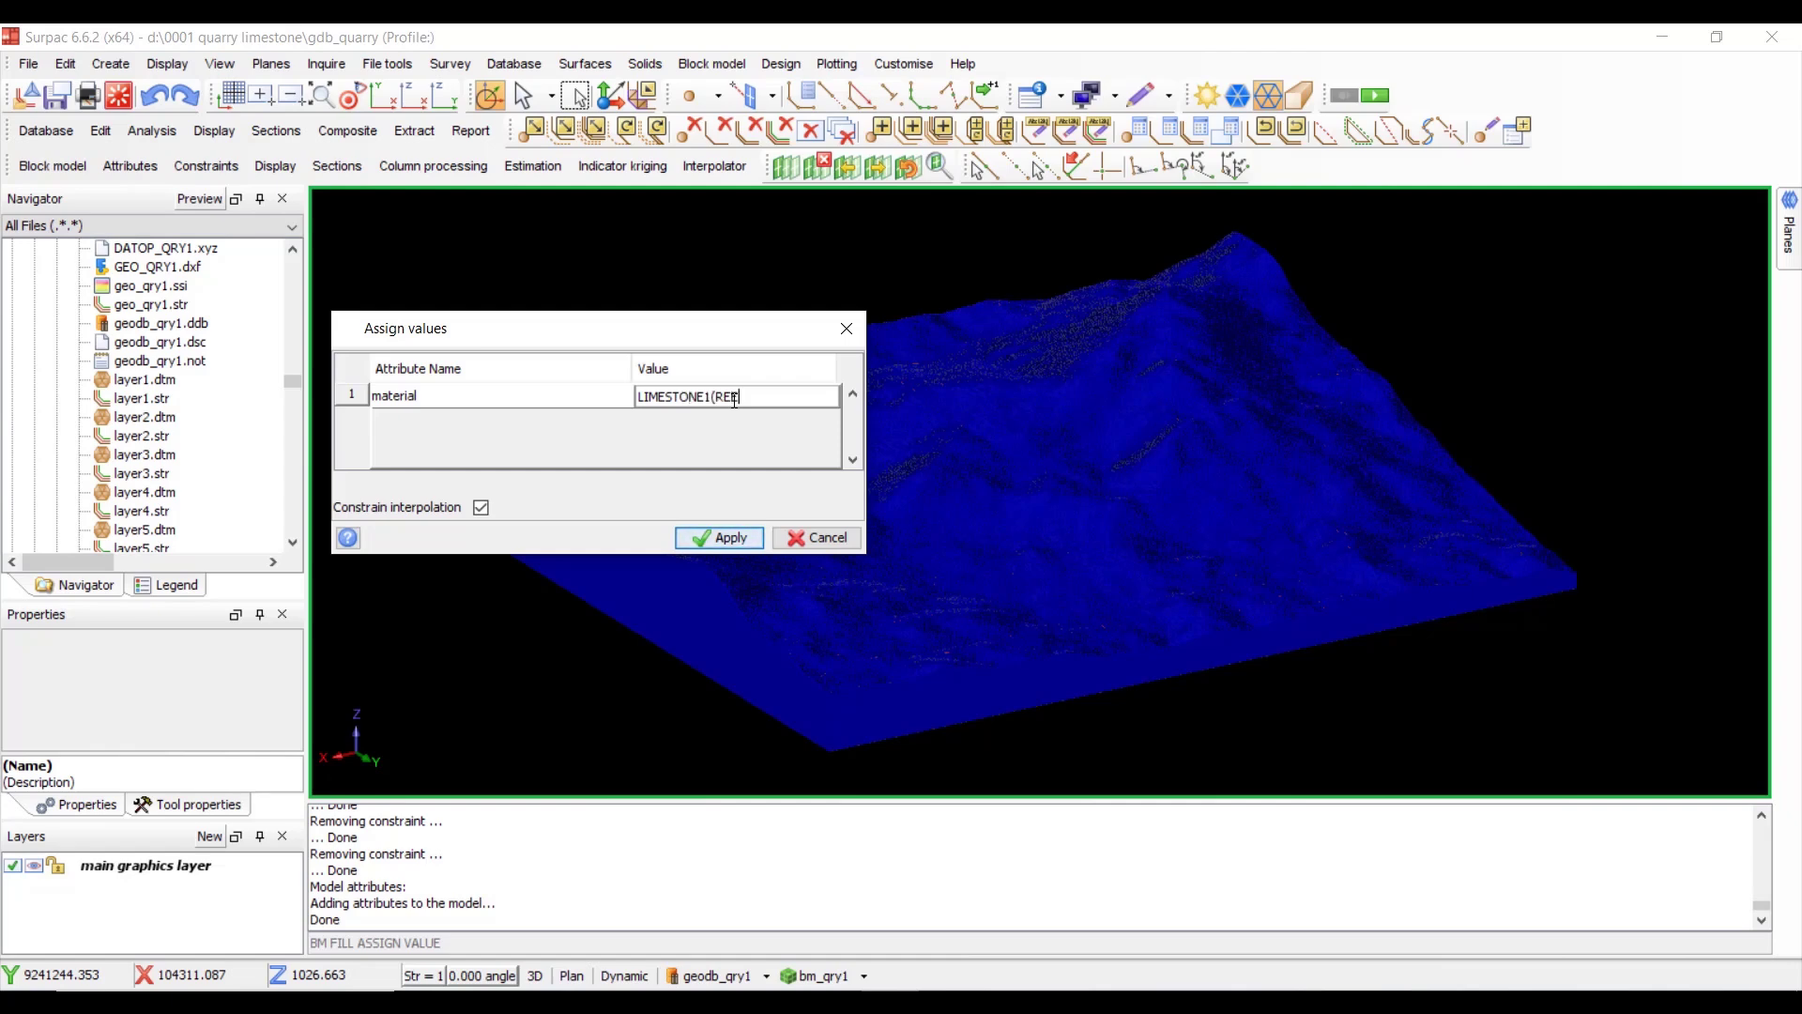
type(")")
left_click(715, 397)
left_click(721, 537)
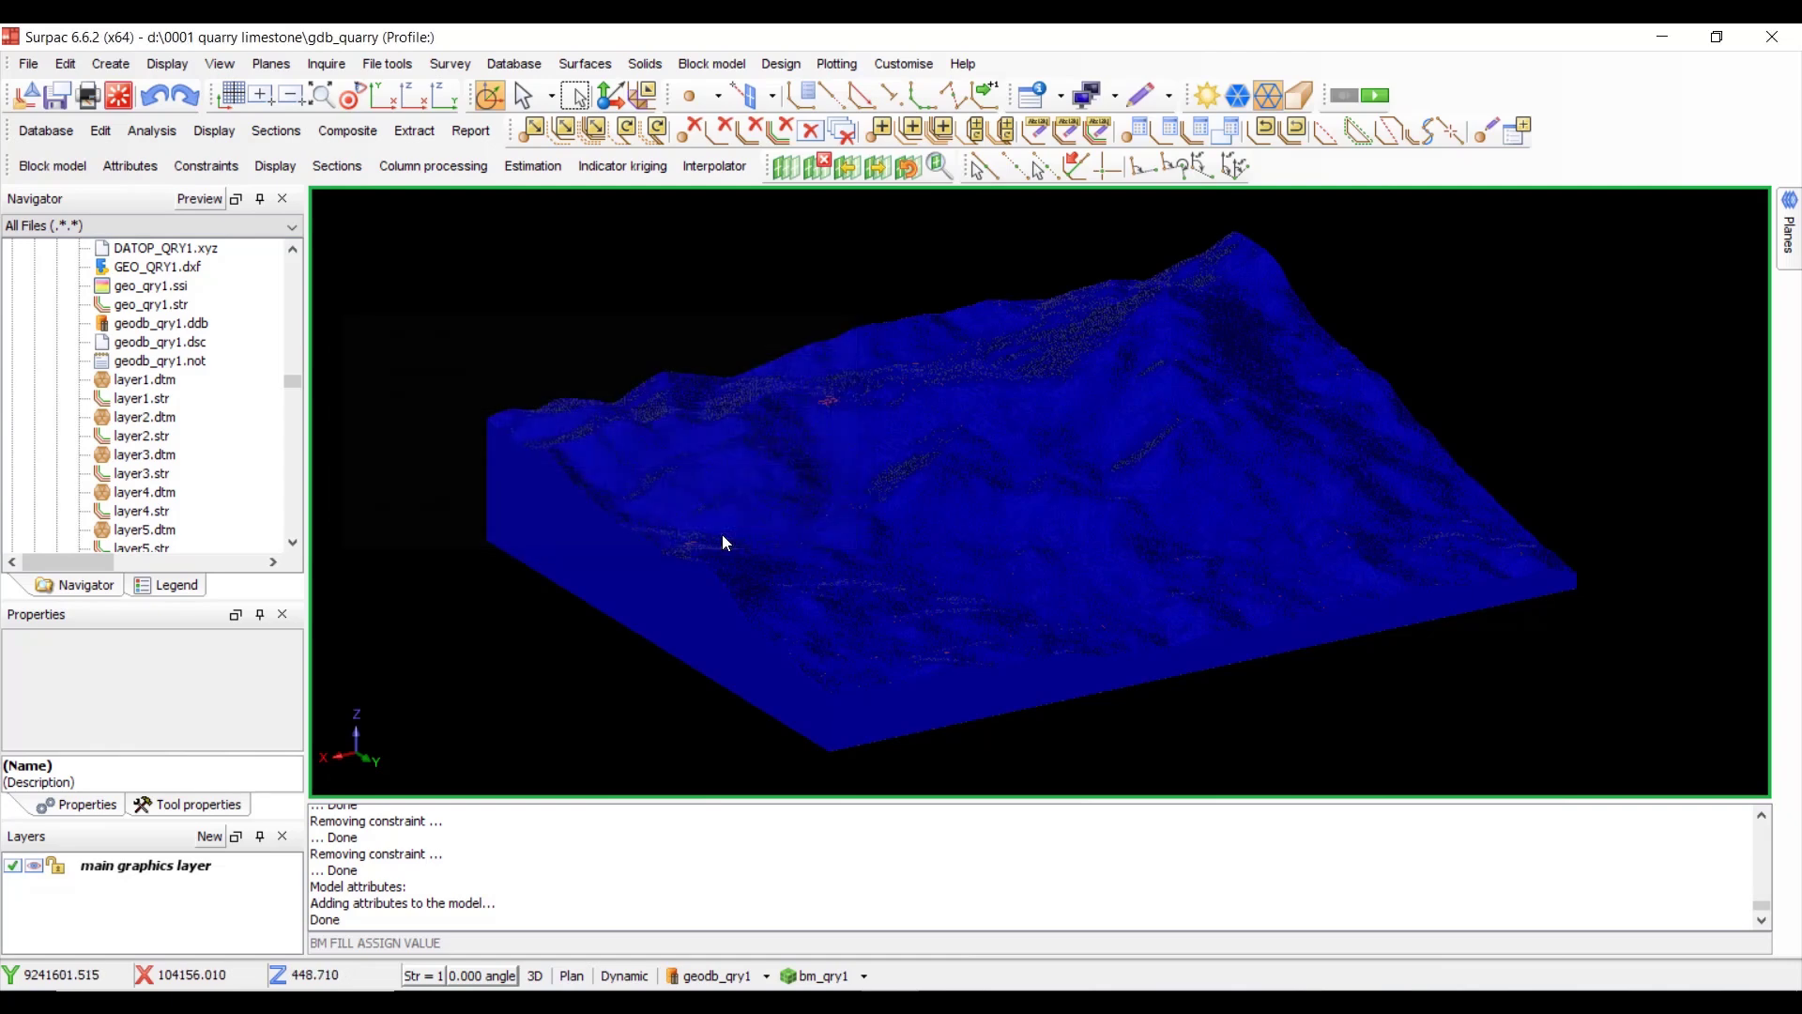
- Constrain the assignment to blocks inside limestone1.con, run it and overwrite the bm_qry1.mdl model file
left_click(343, 310)
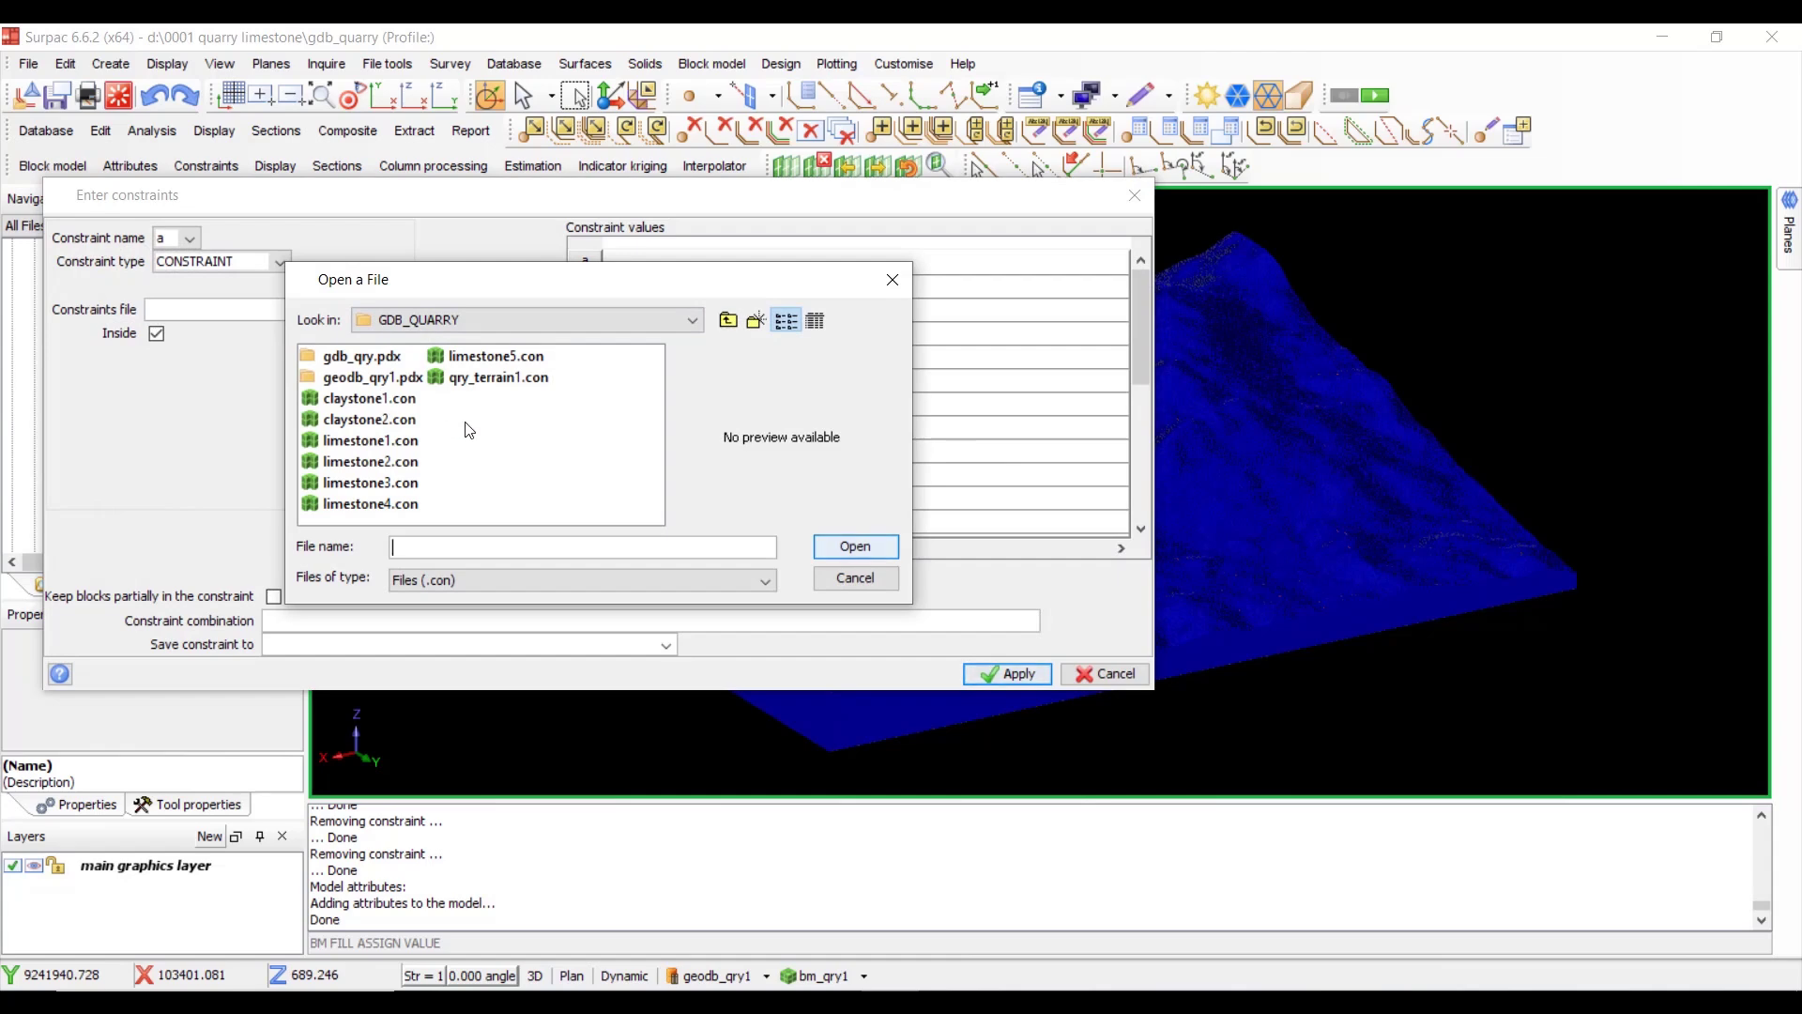
double_click(391, 442)
left_click(503, 276)
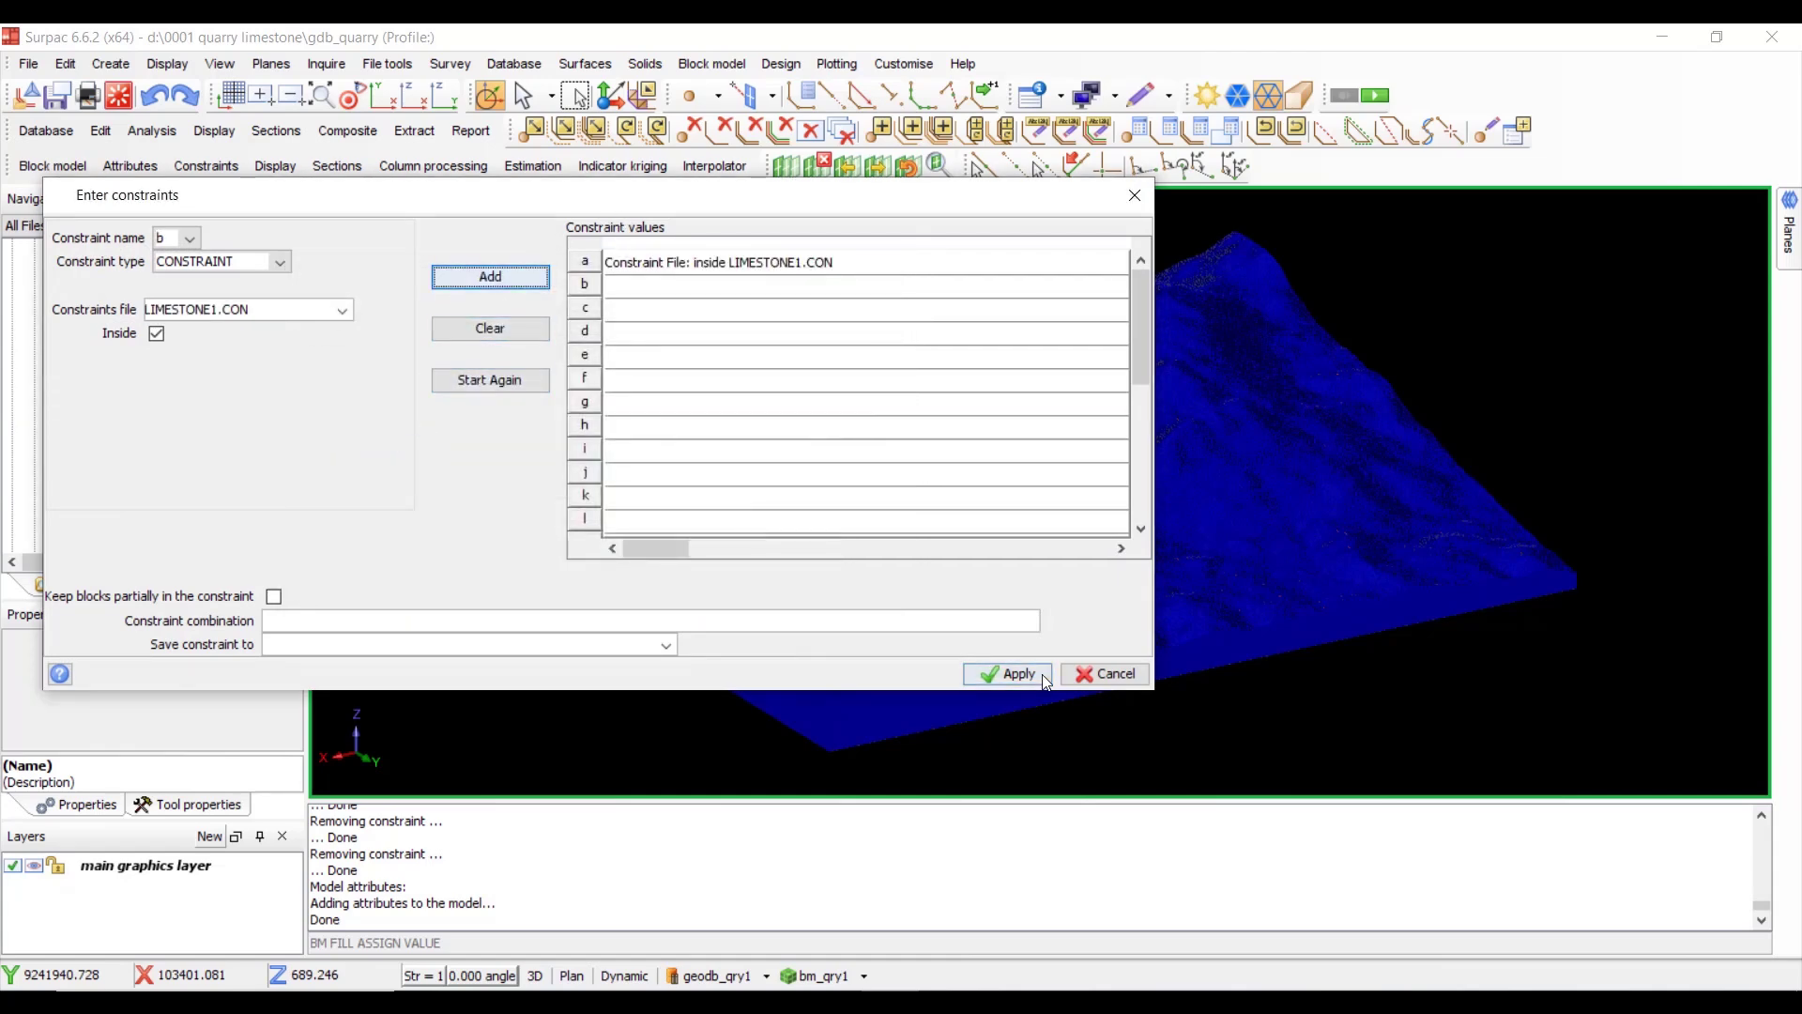
left_click(1007, 674)
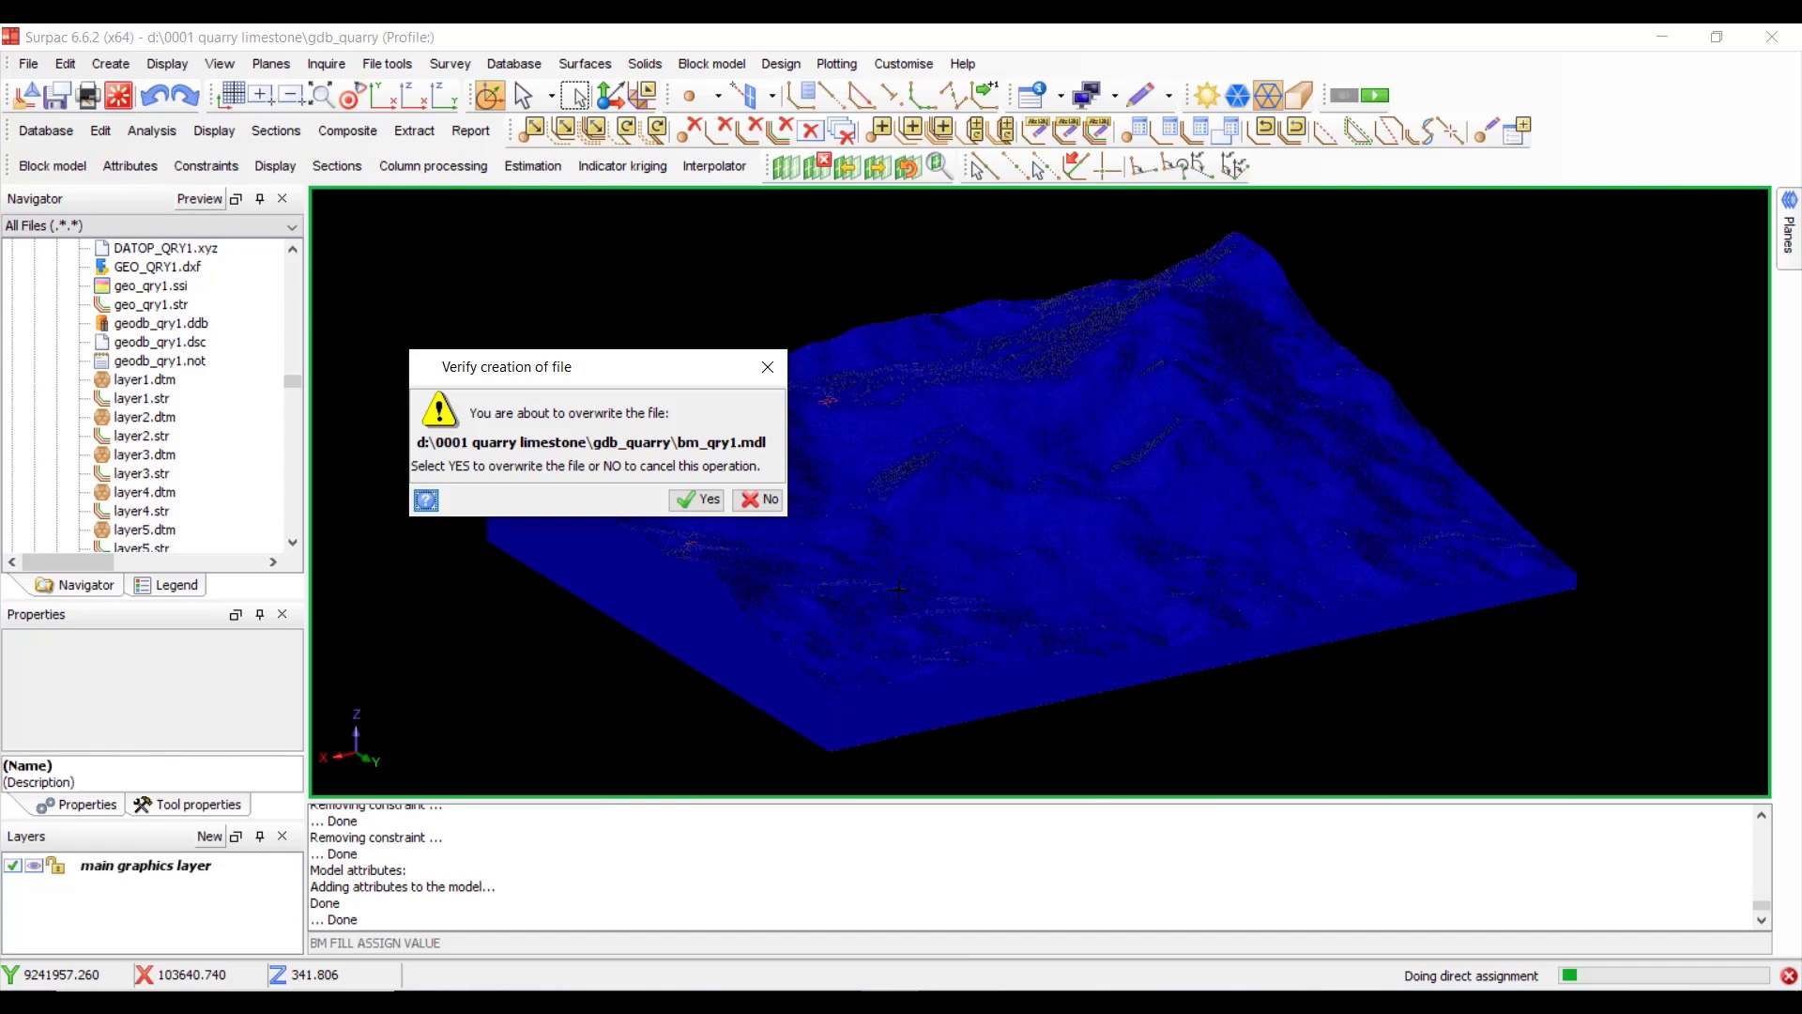
left_click(700, 498)
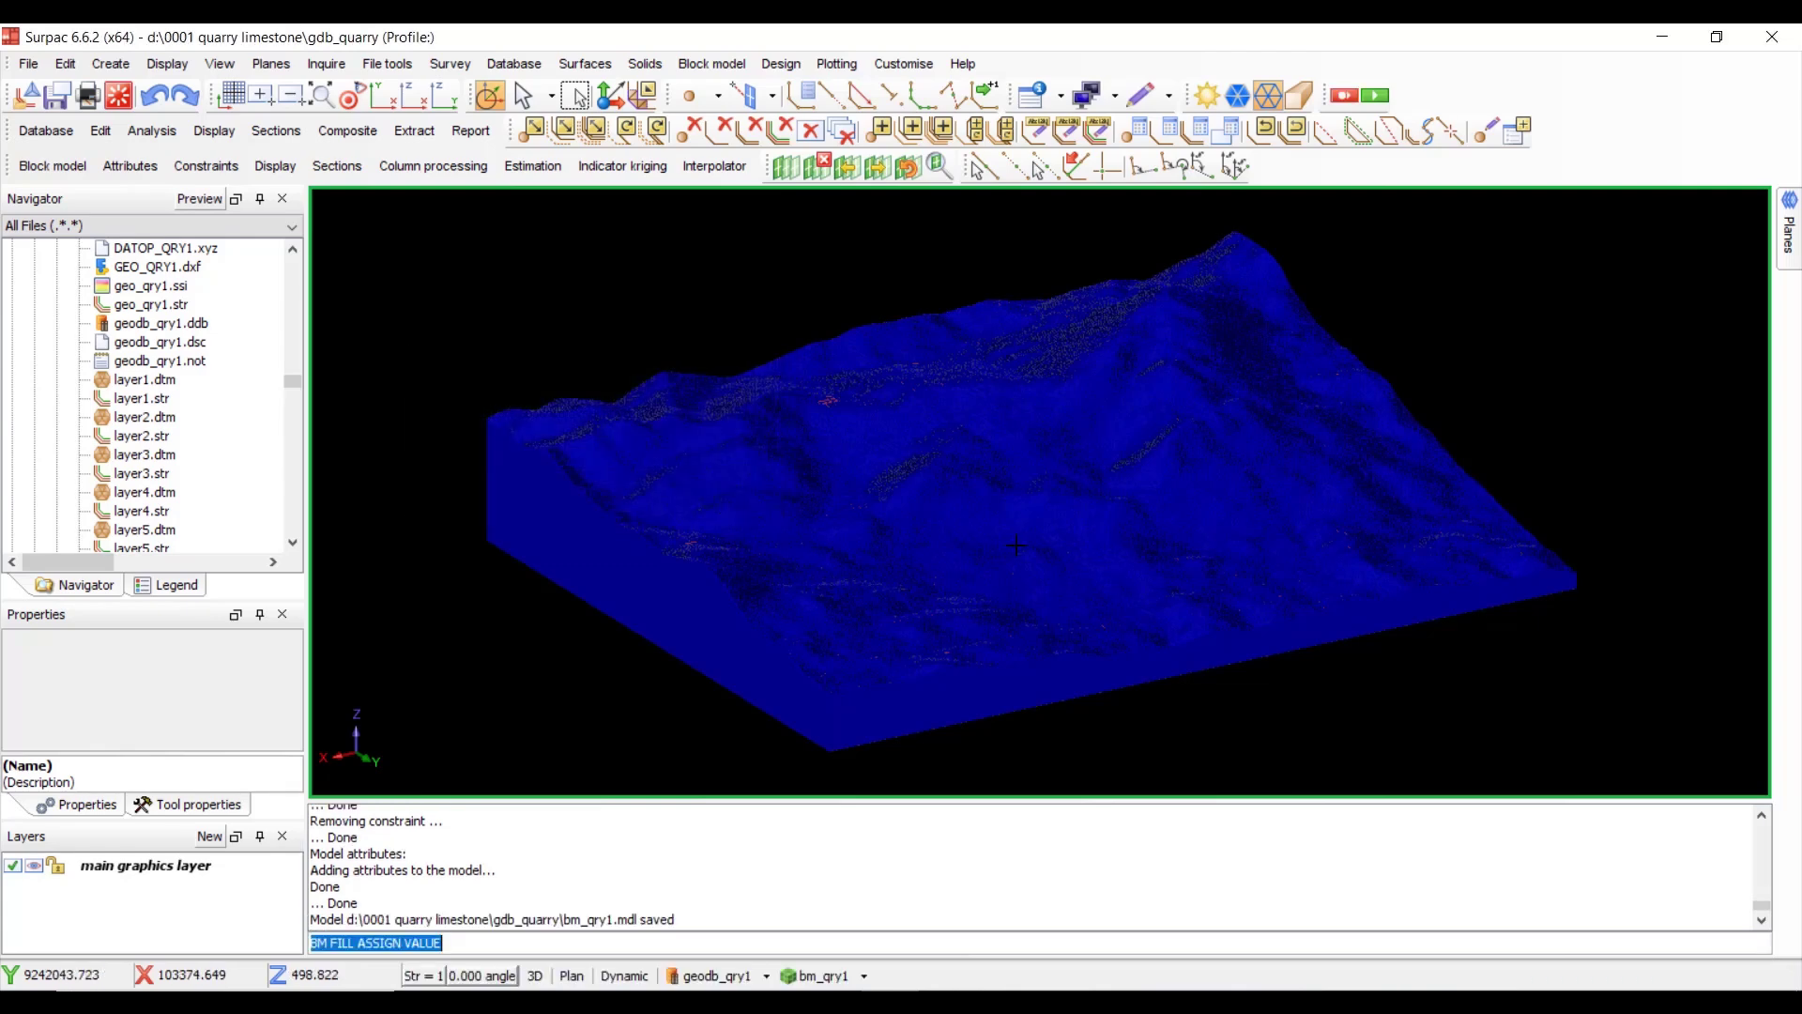
- Set up another constrained value assignment that fills the material attribute with CLAYSTONE1
left_click(553, 169)
left_click(612, 359)
left_click(621, 398)
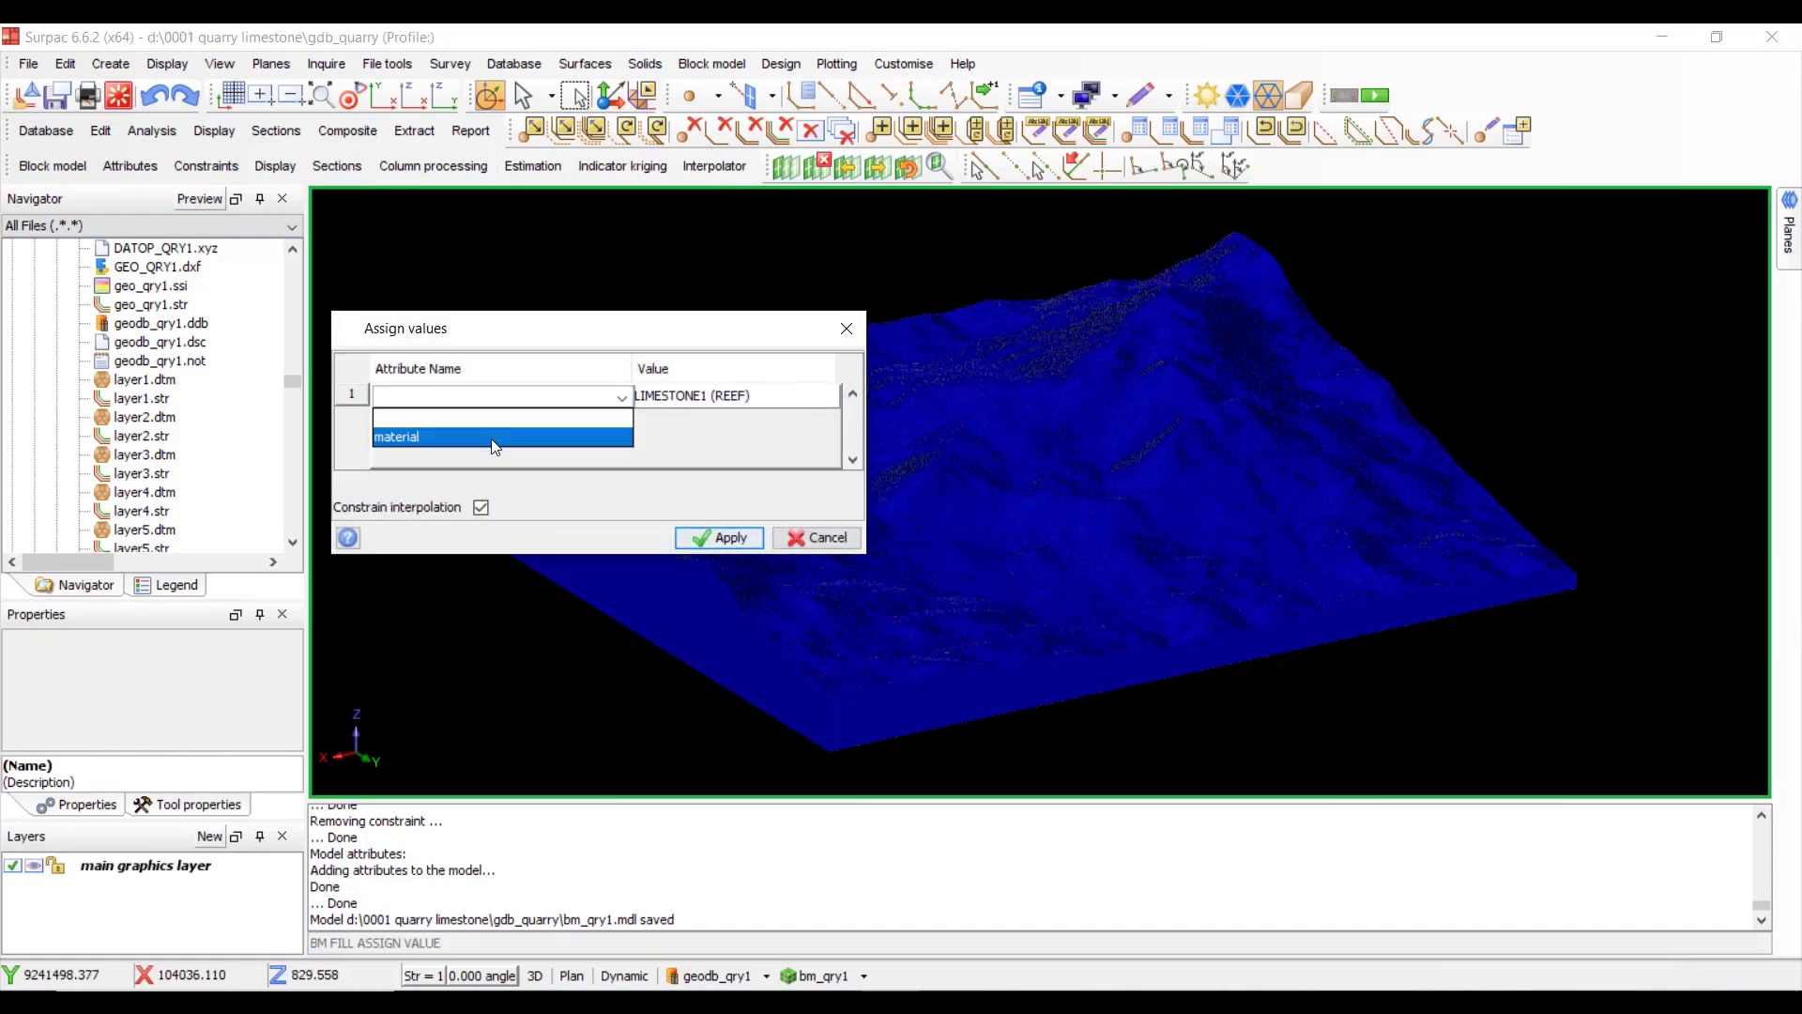
left_click(404, 437)
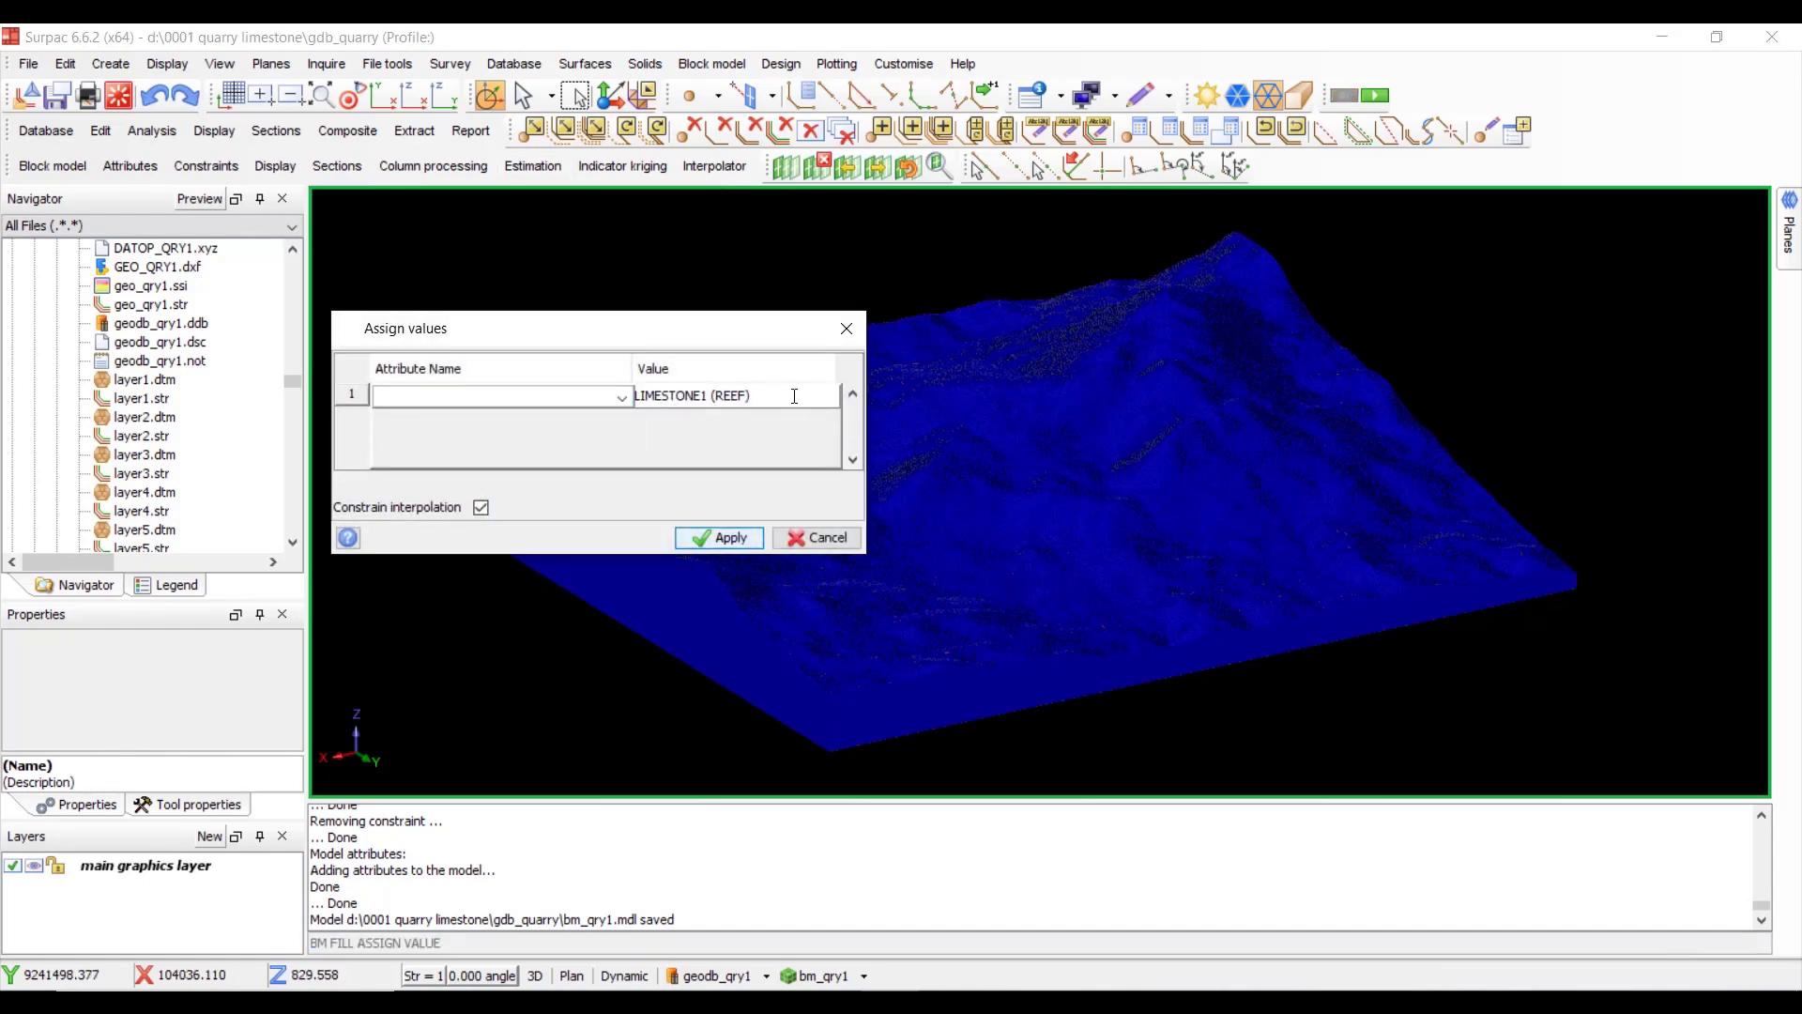
left_click(624, 398)
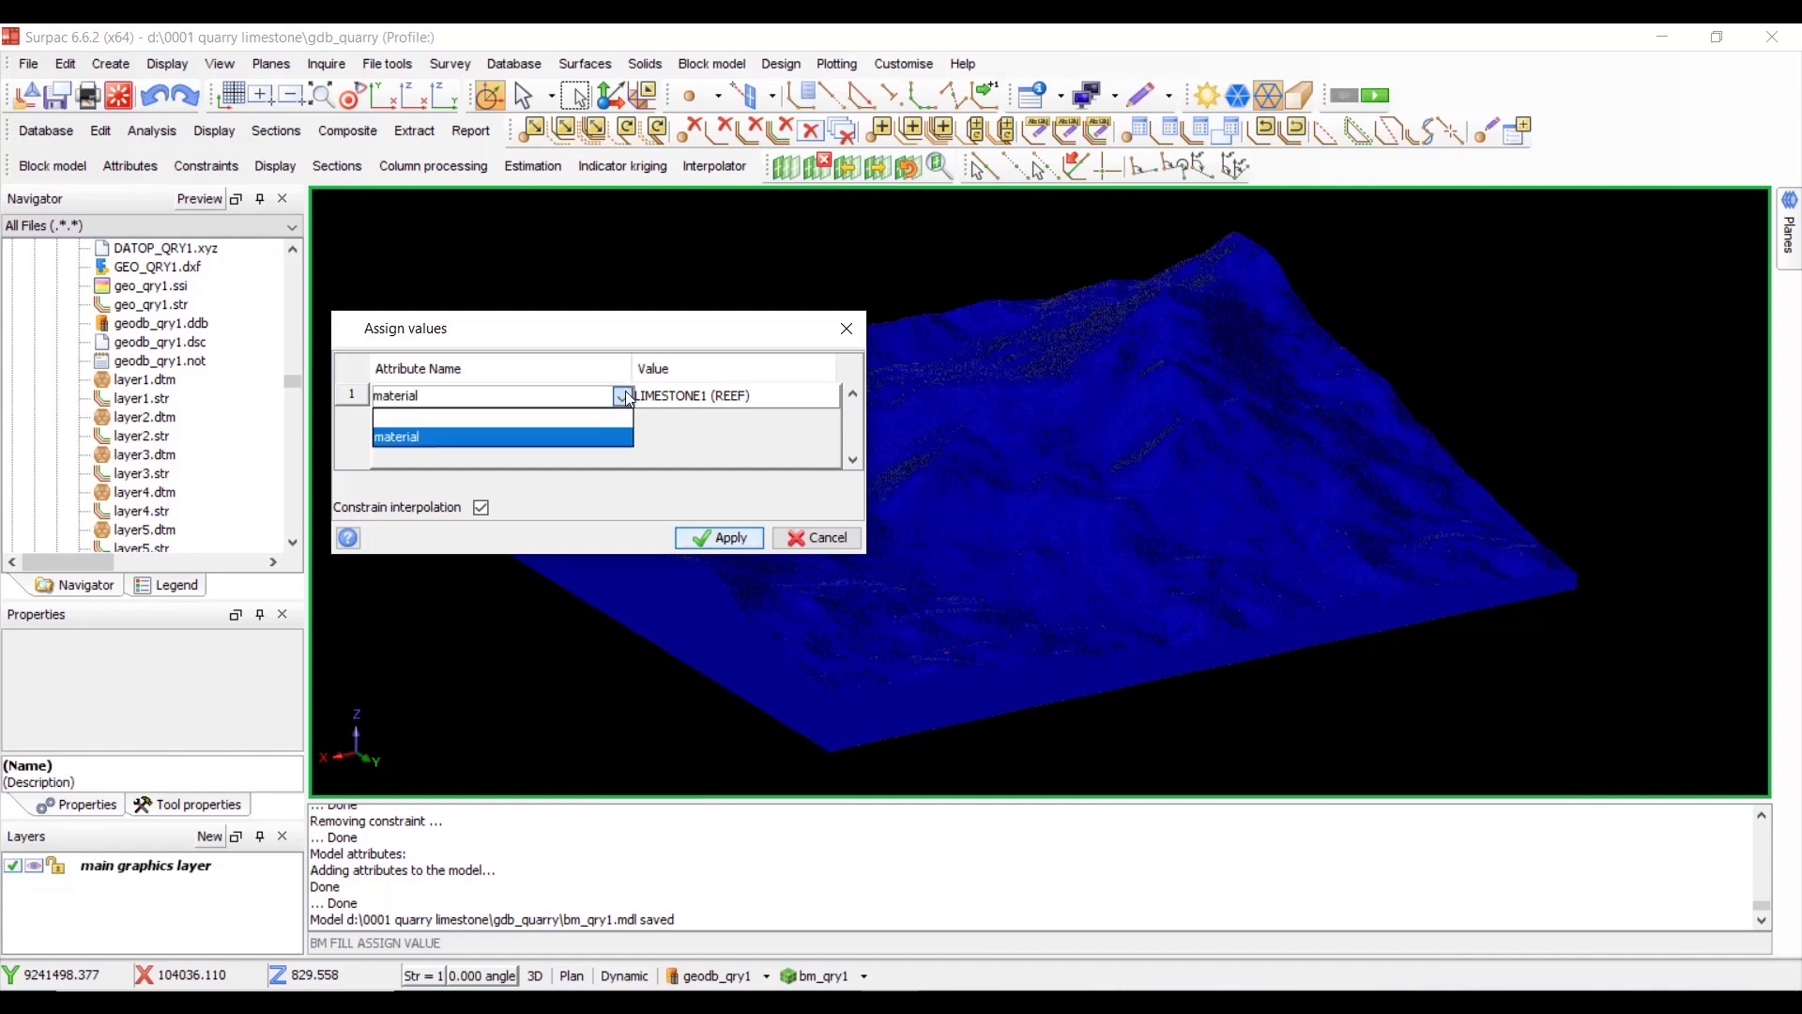
left_click(542, 437)
left_click(726, 392)
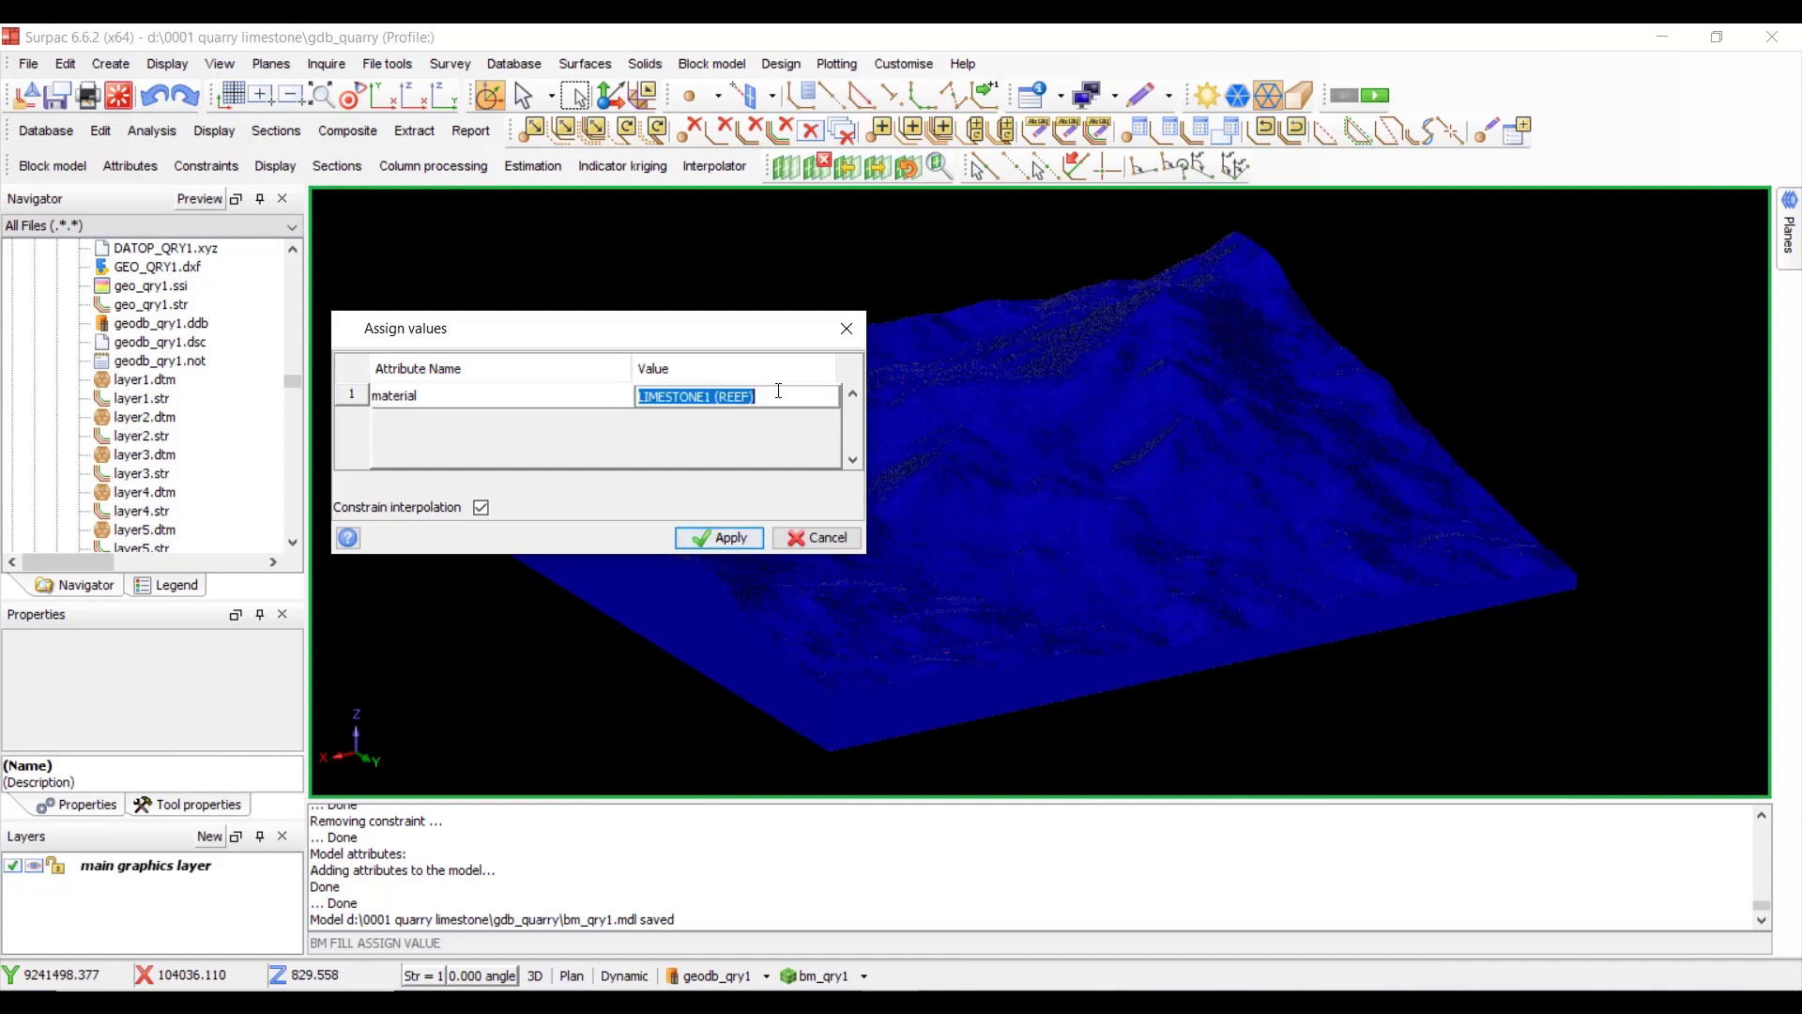
left_click_drag(755, 395, 707, 398)
type("2")
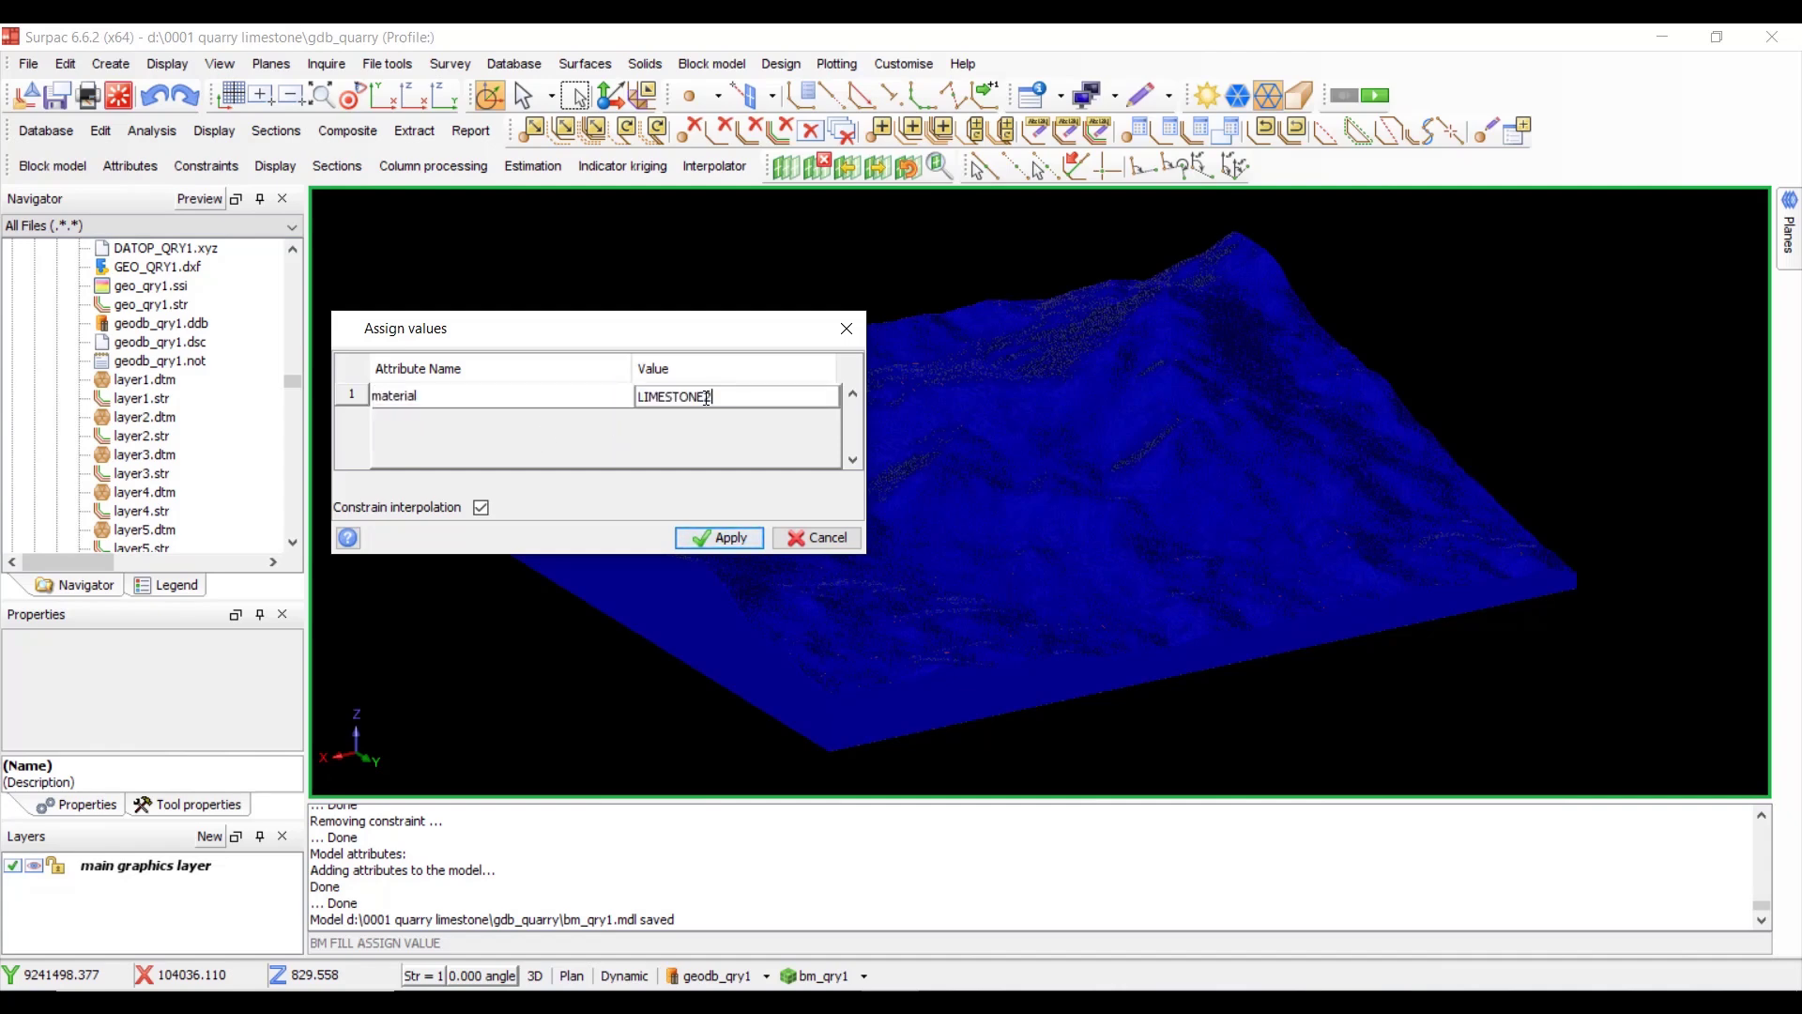
type("CLA")
key("BackSpace")
key("BackSpace")
key("BackSpace")
key("BackSpace")
key("BackSpace")
key("BackSpace")
key("BackSpace")
key("BackSpace")
key("BackSpace")
key("BackSpace")
key("BackSpace")
key("BackSpace")
key("BackSpace")
type("CLAYSTONE1")
left_click(718, 537)
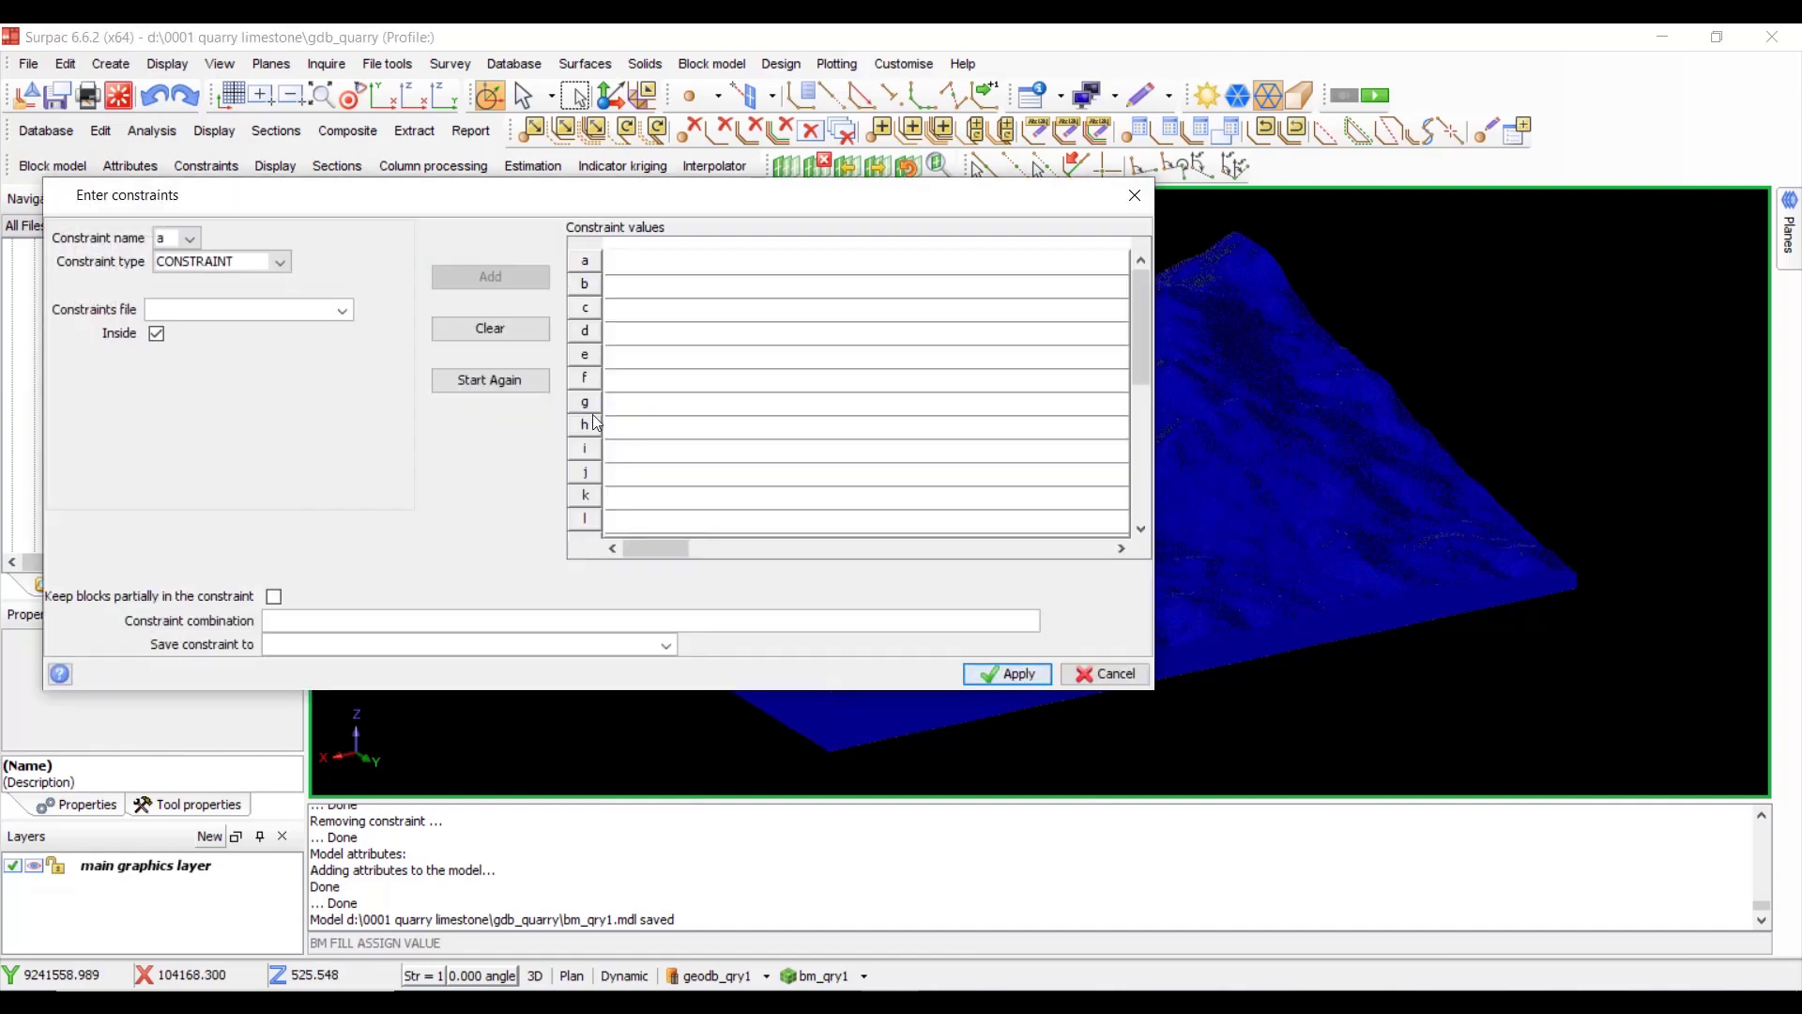
- Limit the CLAYSTONE1 assignment to blocks inside claystone1.con, run it and save over bm_qry1.mdl
left_click(344, 311)
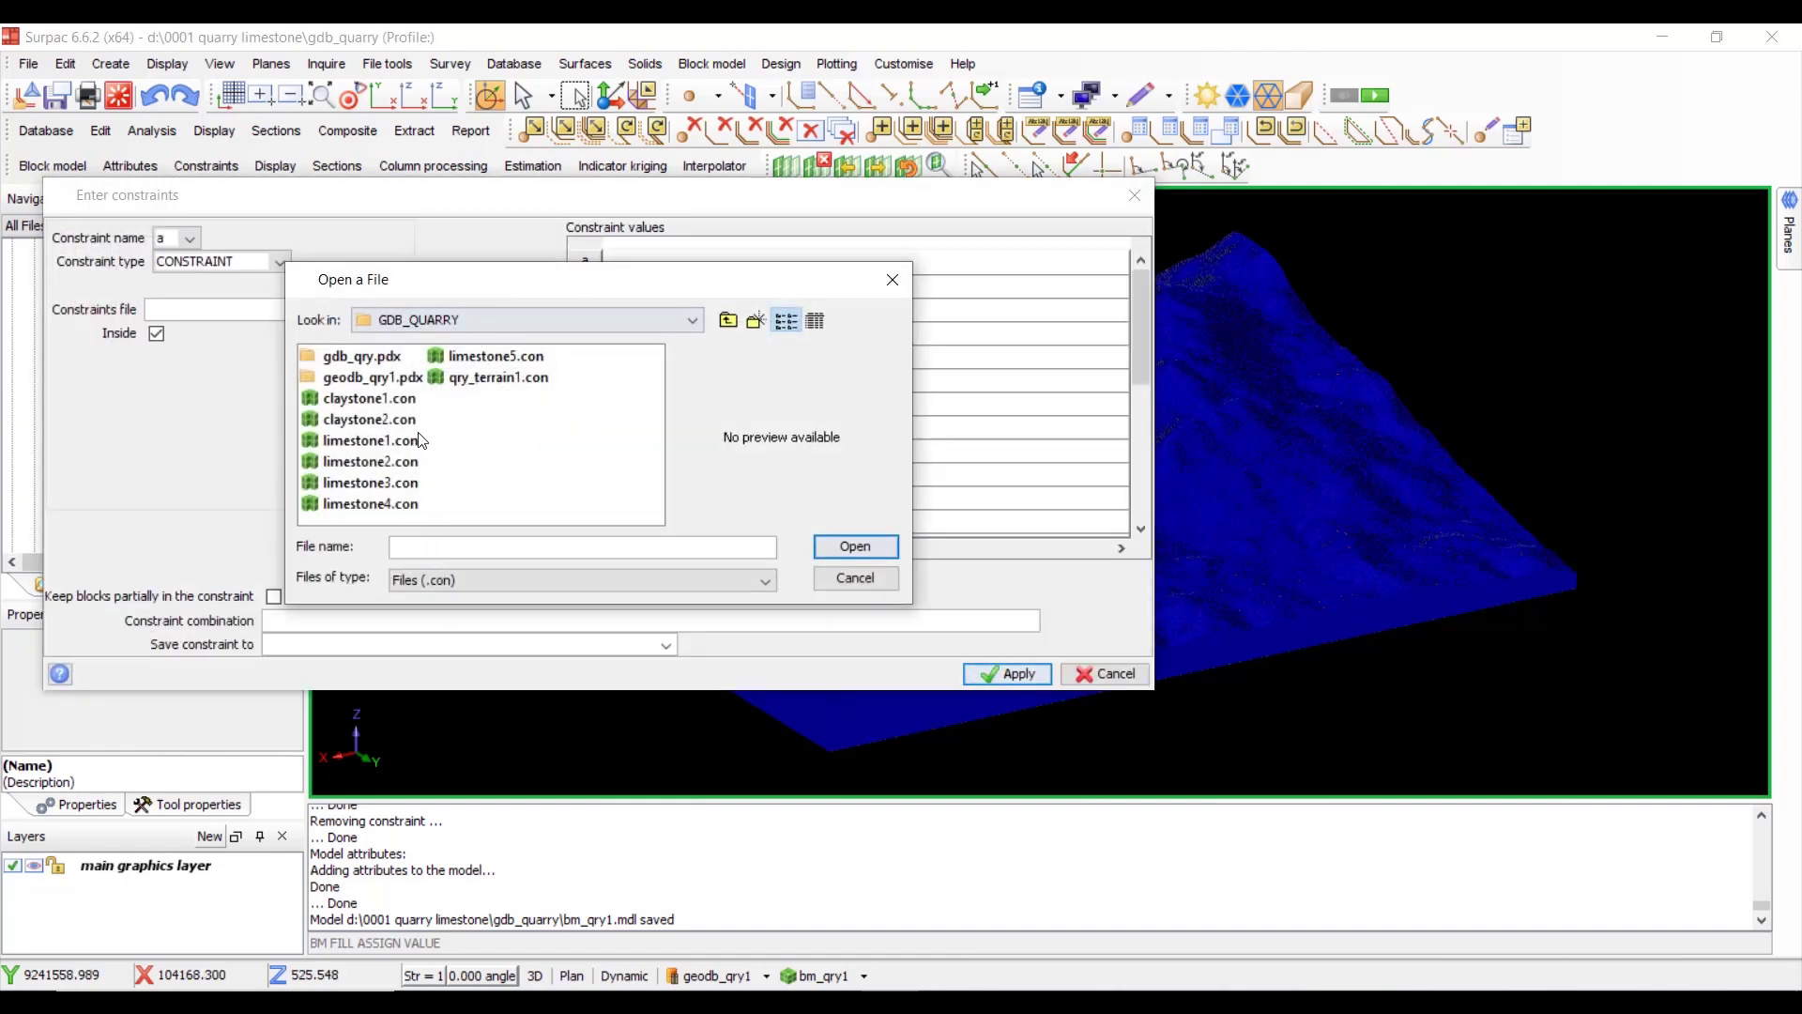
double_click(371, 398)
left_click(475, 278)
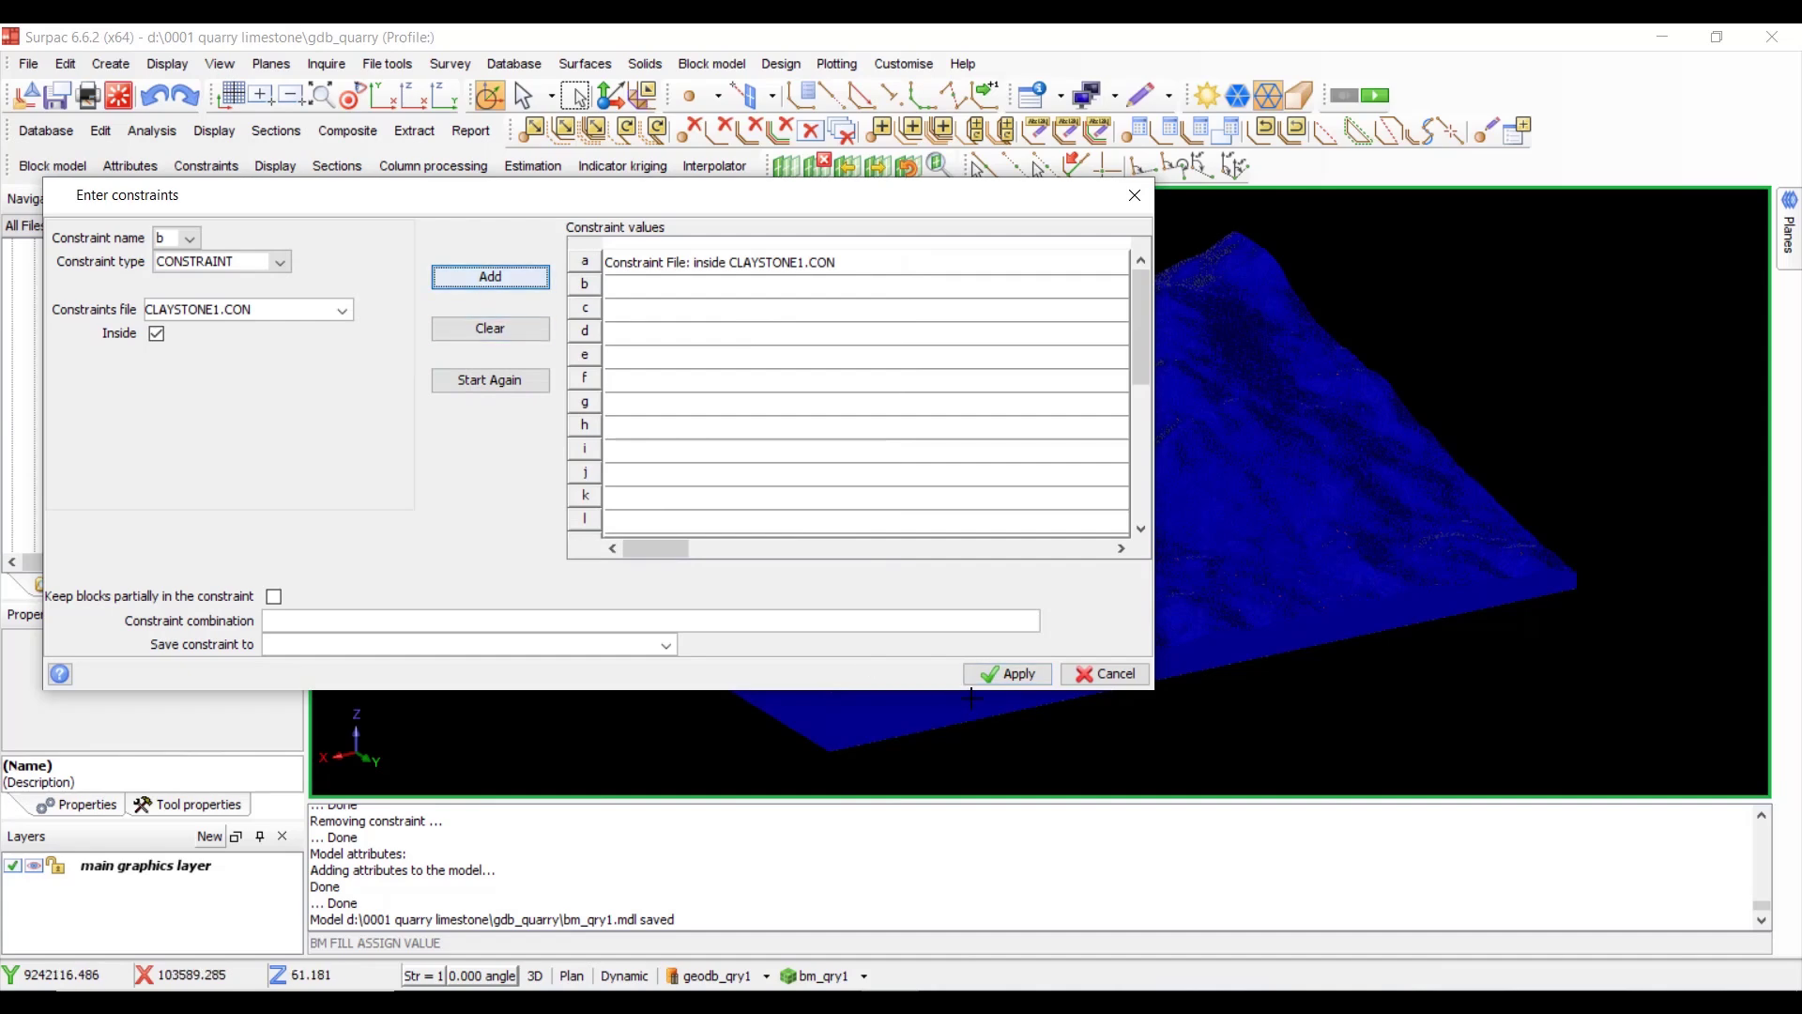
left_click(1001, 683)
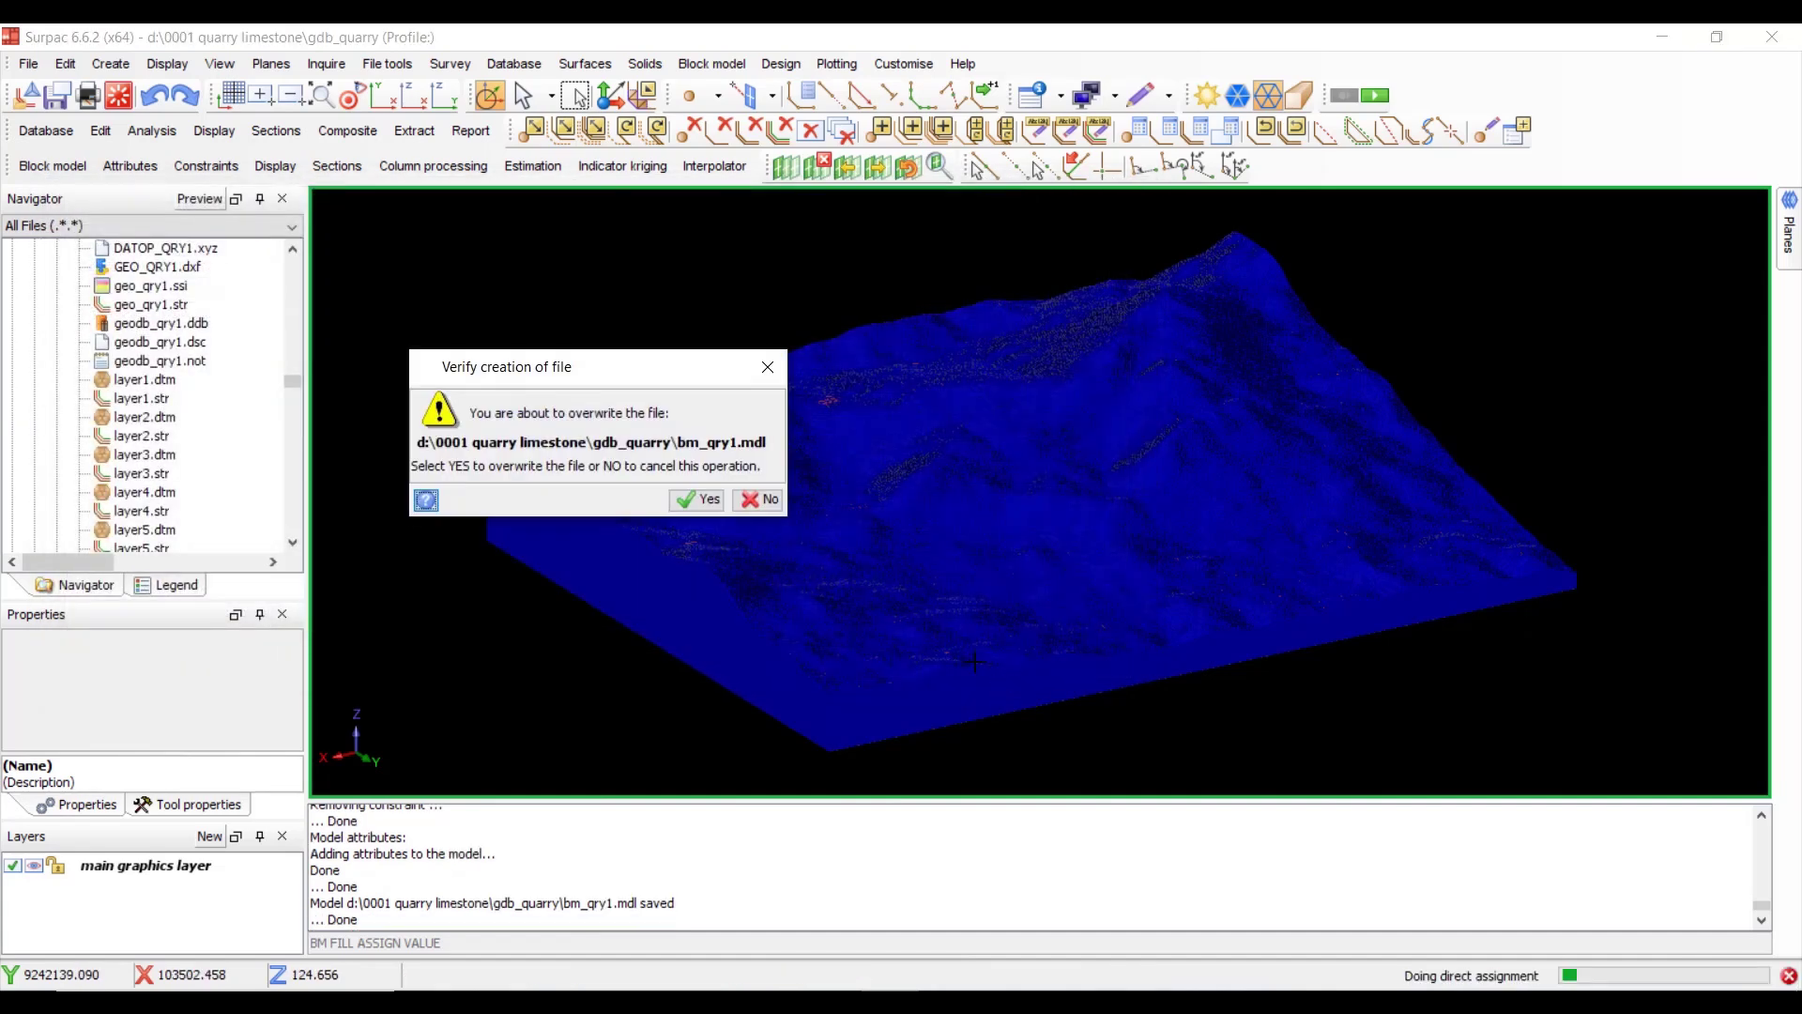
left_click(702, 495)
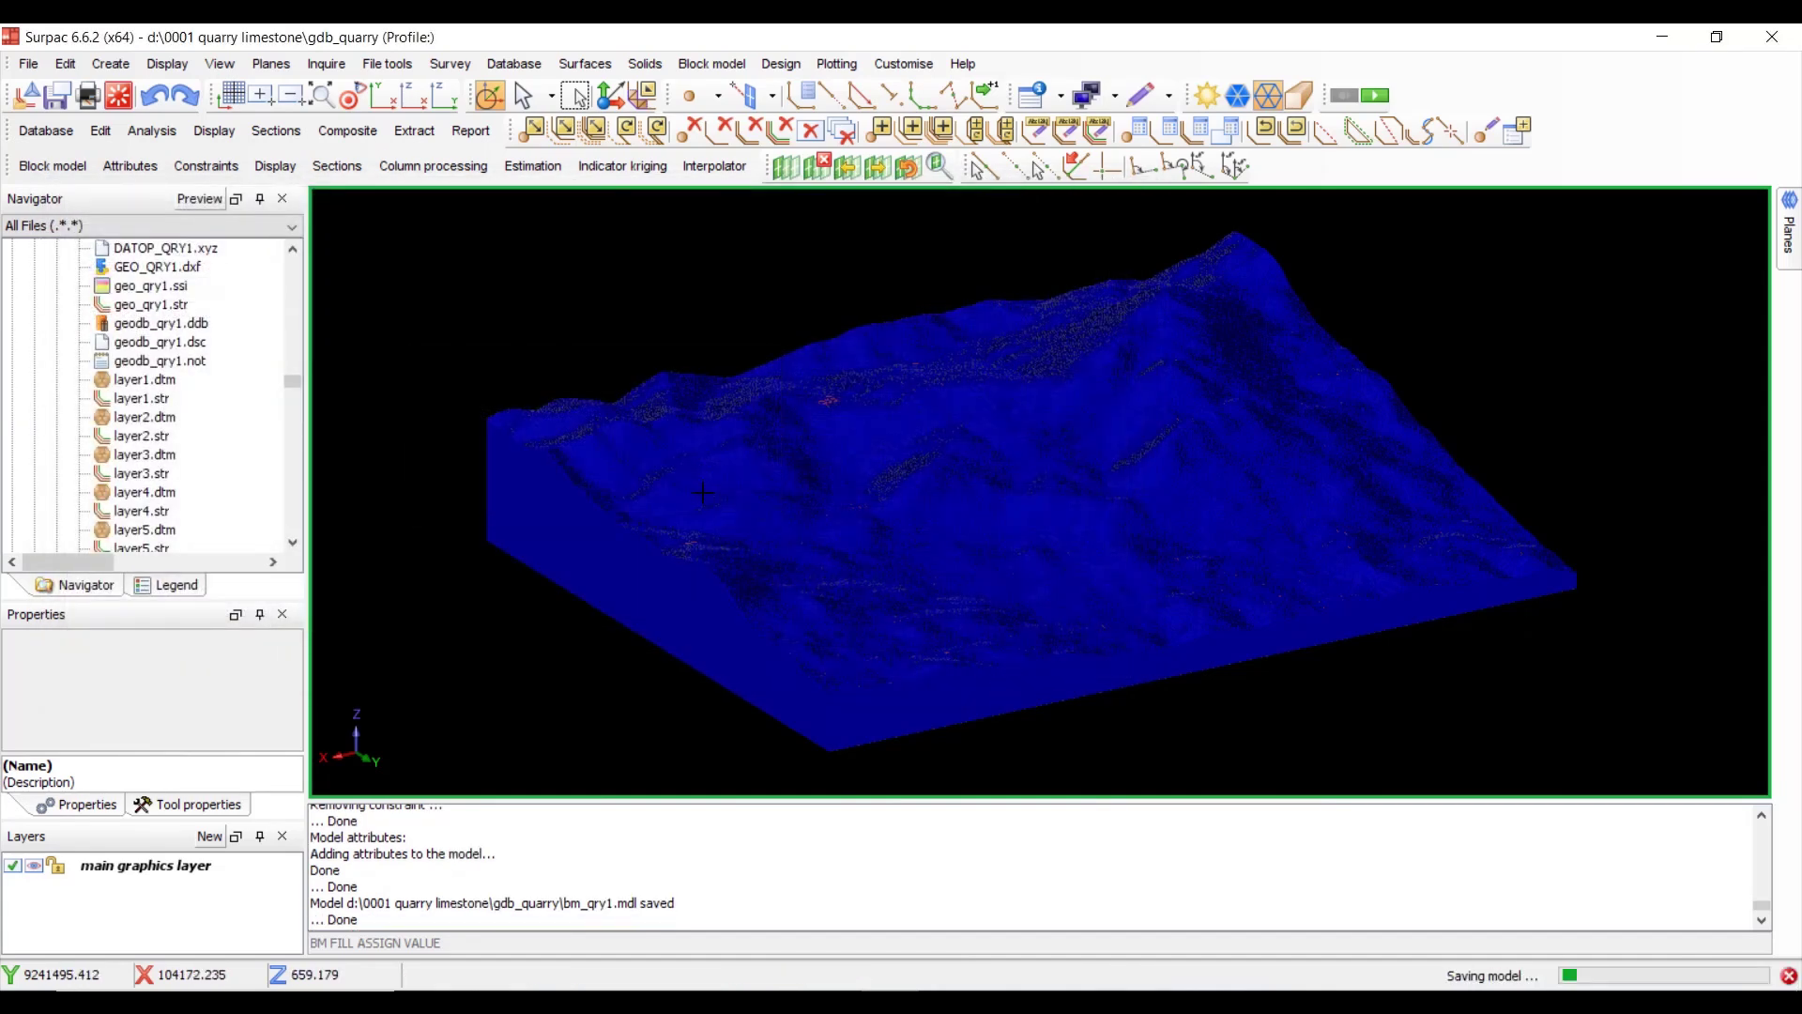
- Set up a constrained value assignment that fills the material attribute with LIMESTONE2
left_click(537, 168)
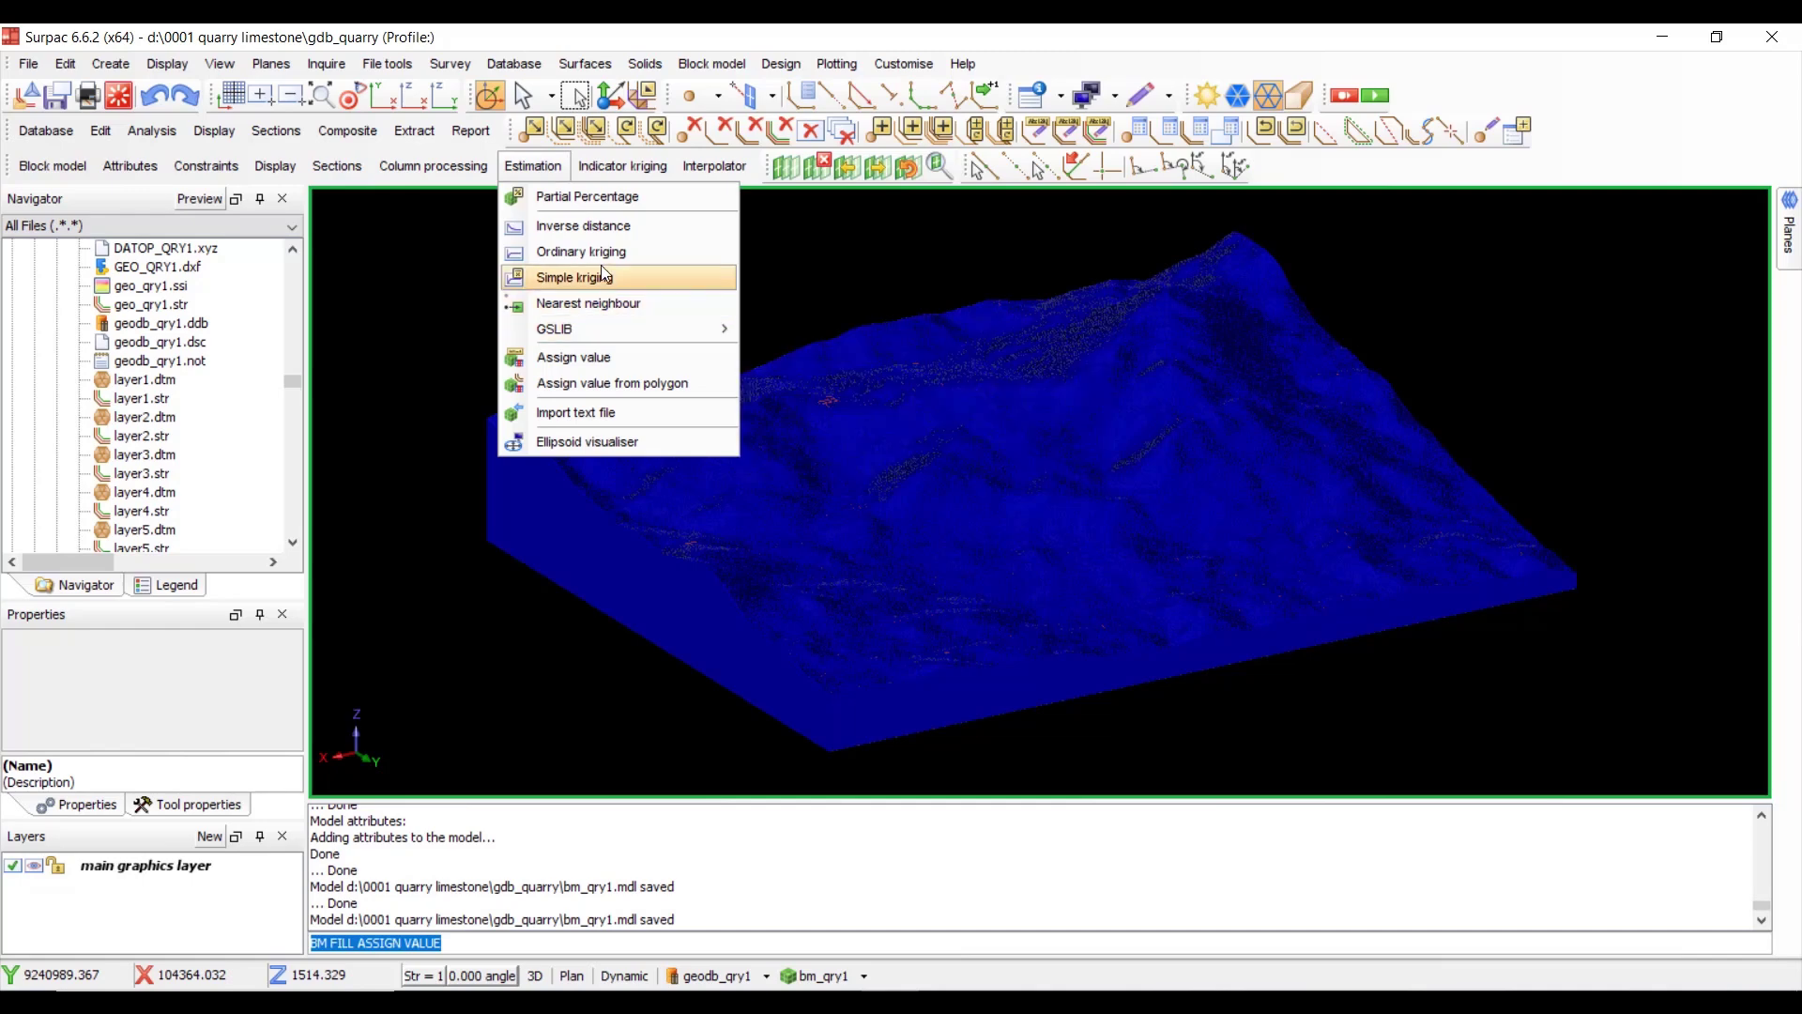
left_click(602, 363)
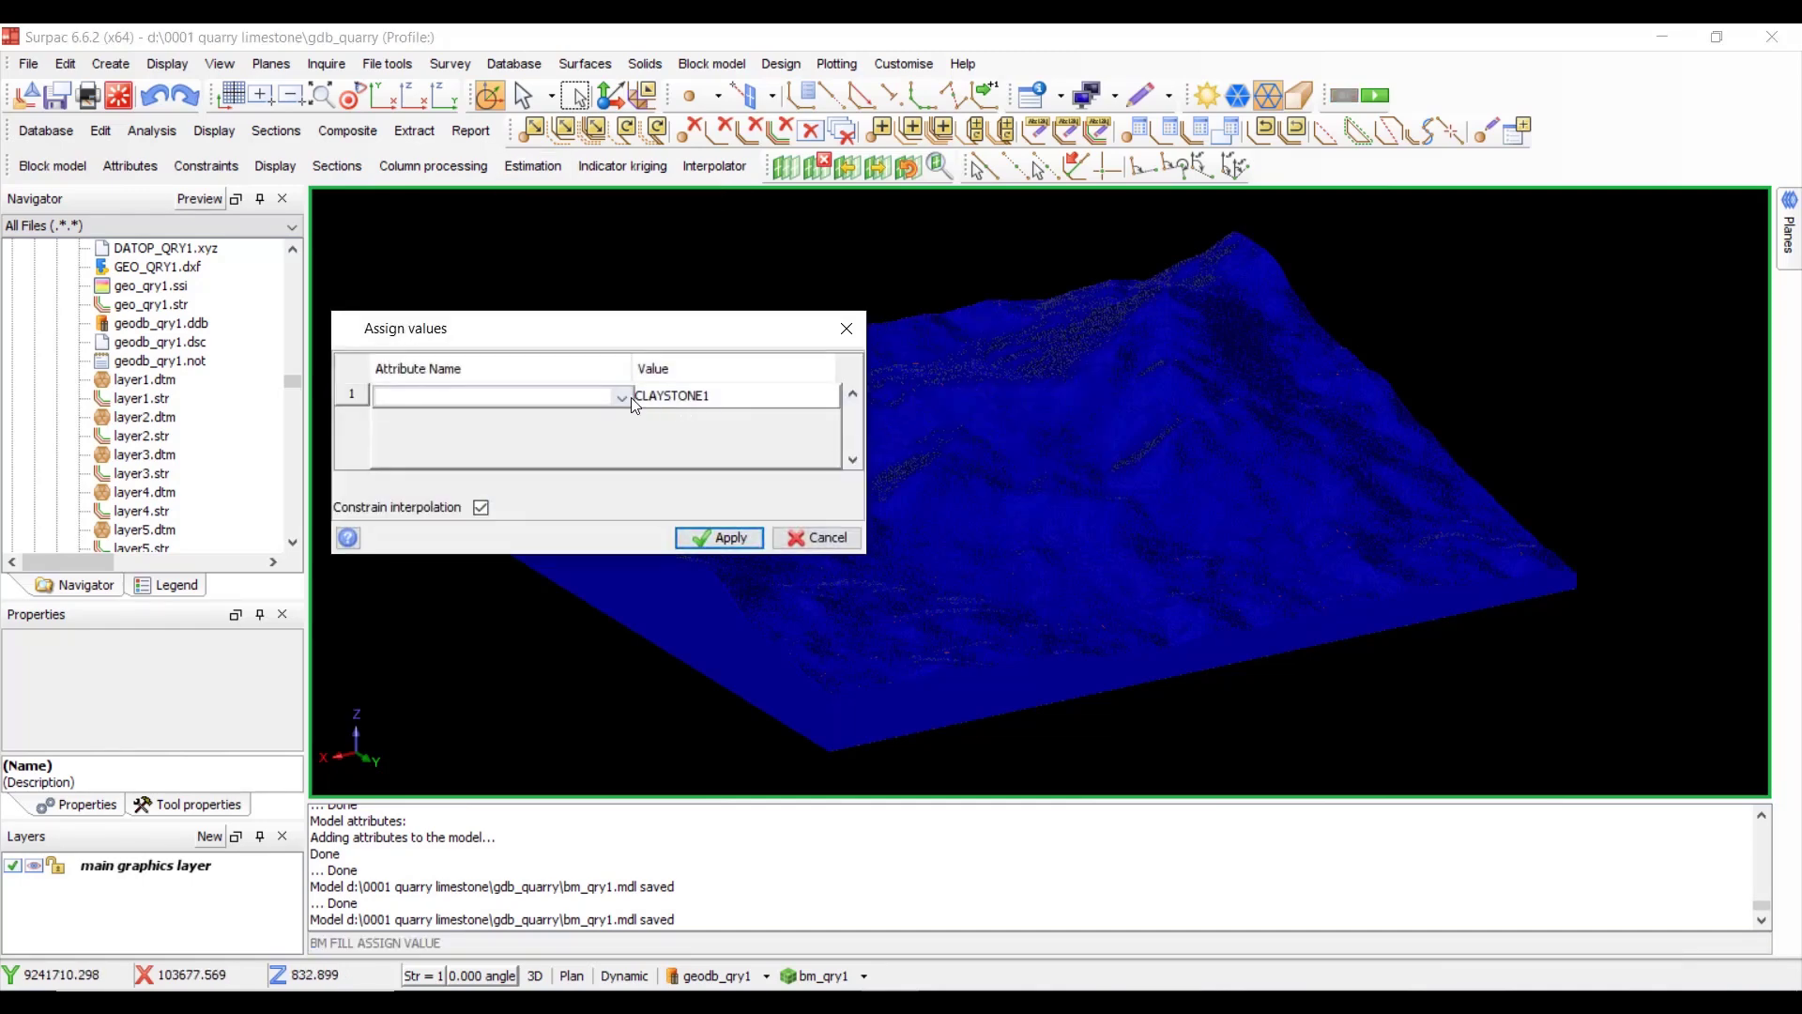
left_click(624, 397)
left_click(465, 433)
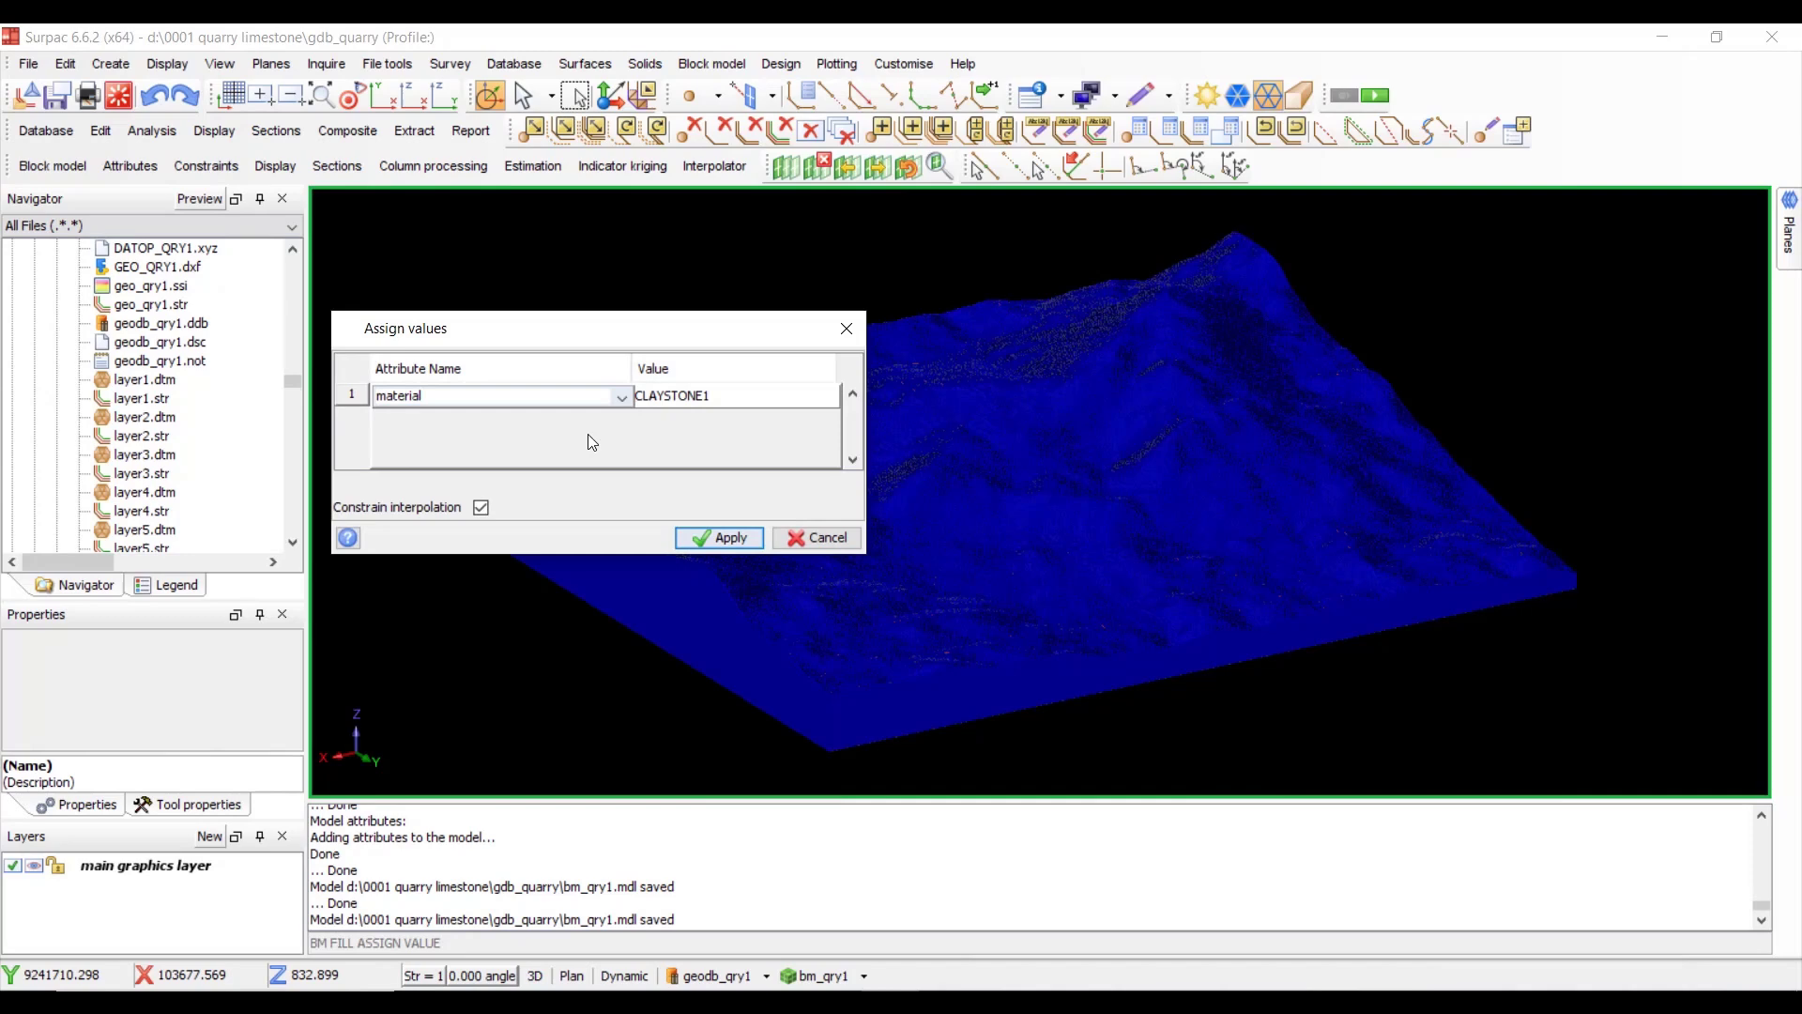
left_click(733, 399)
type("L")
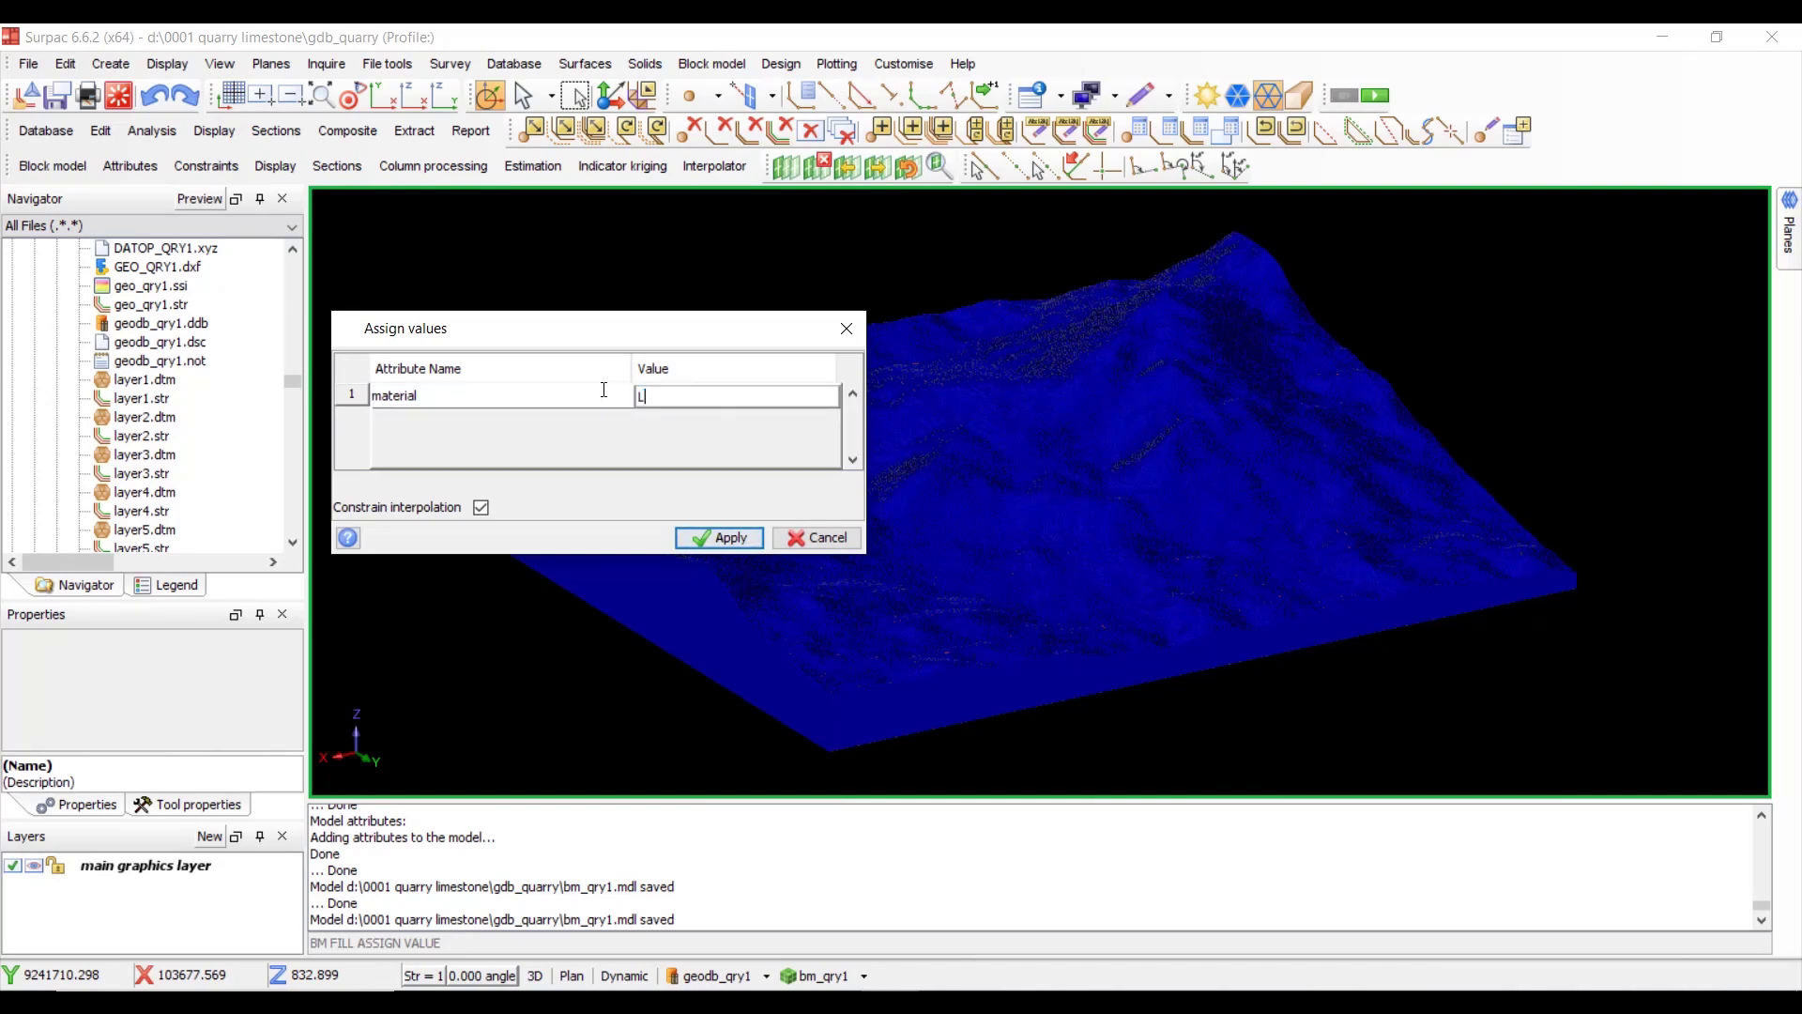
type("IMESTONE2")
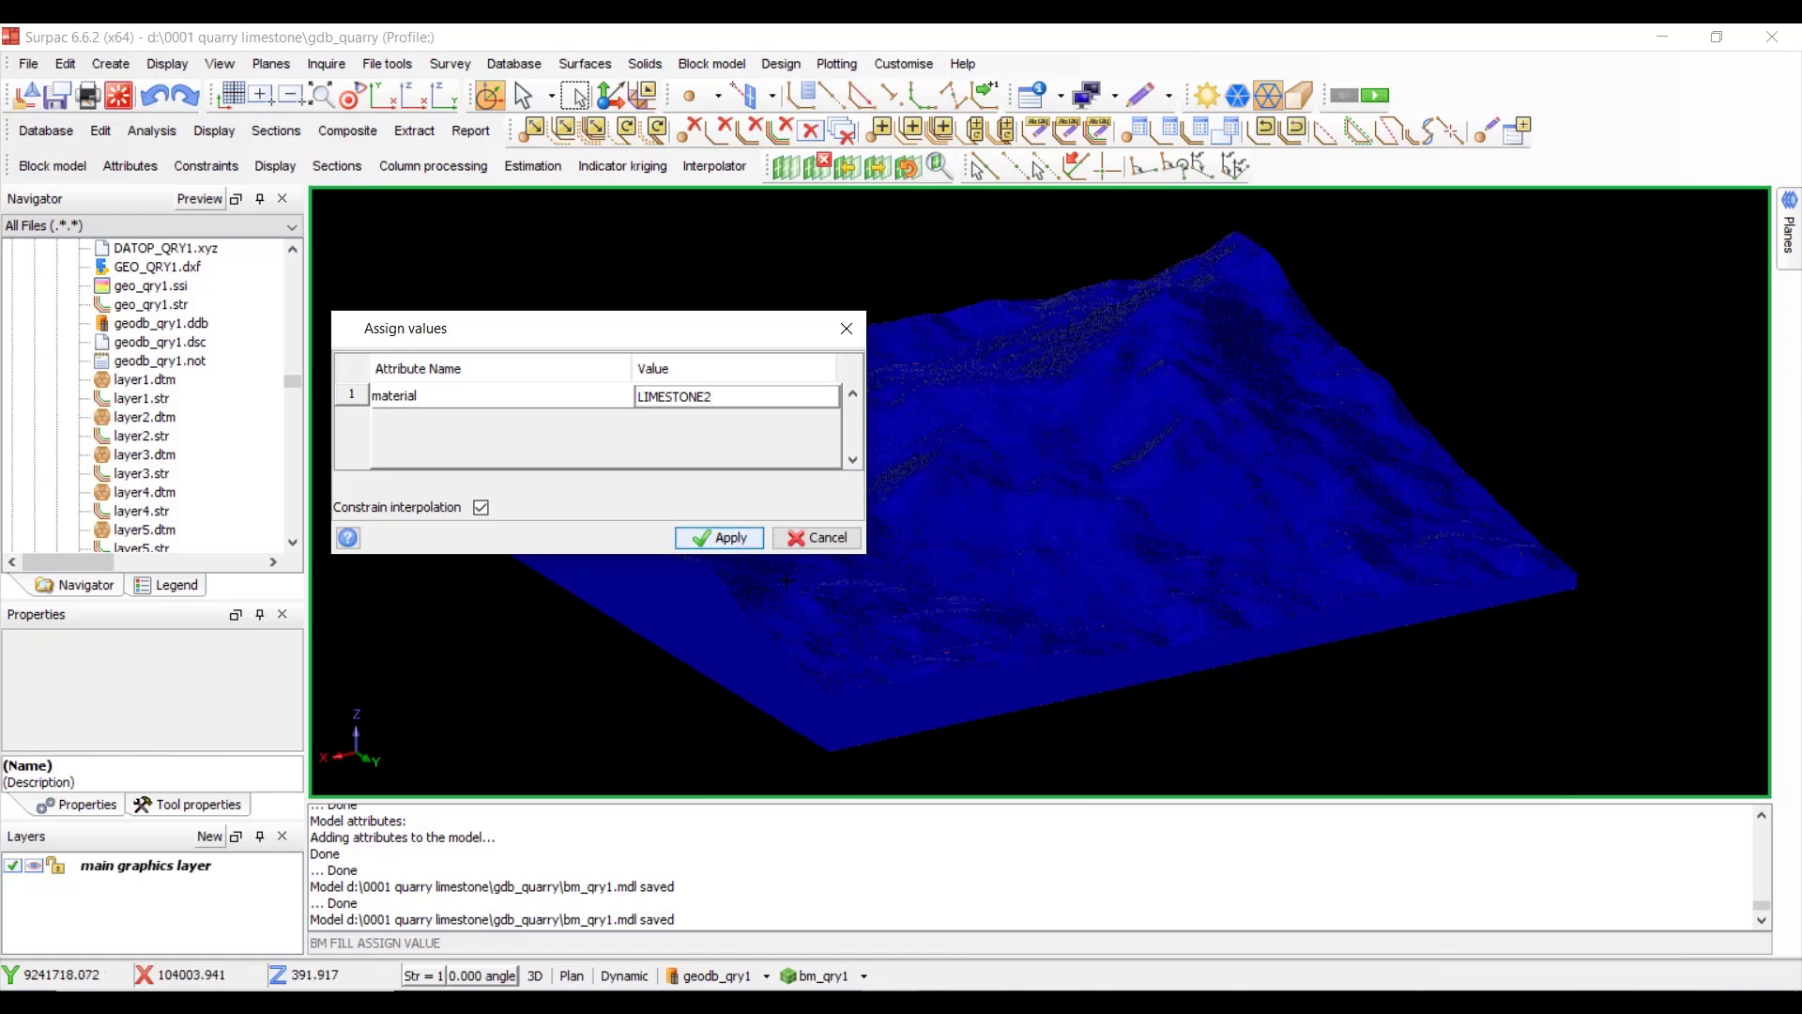
left_click(720, 543)
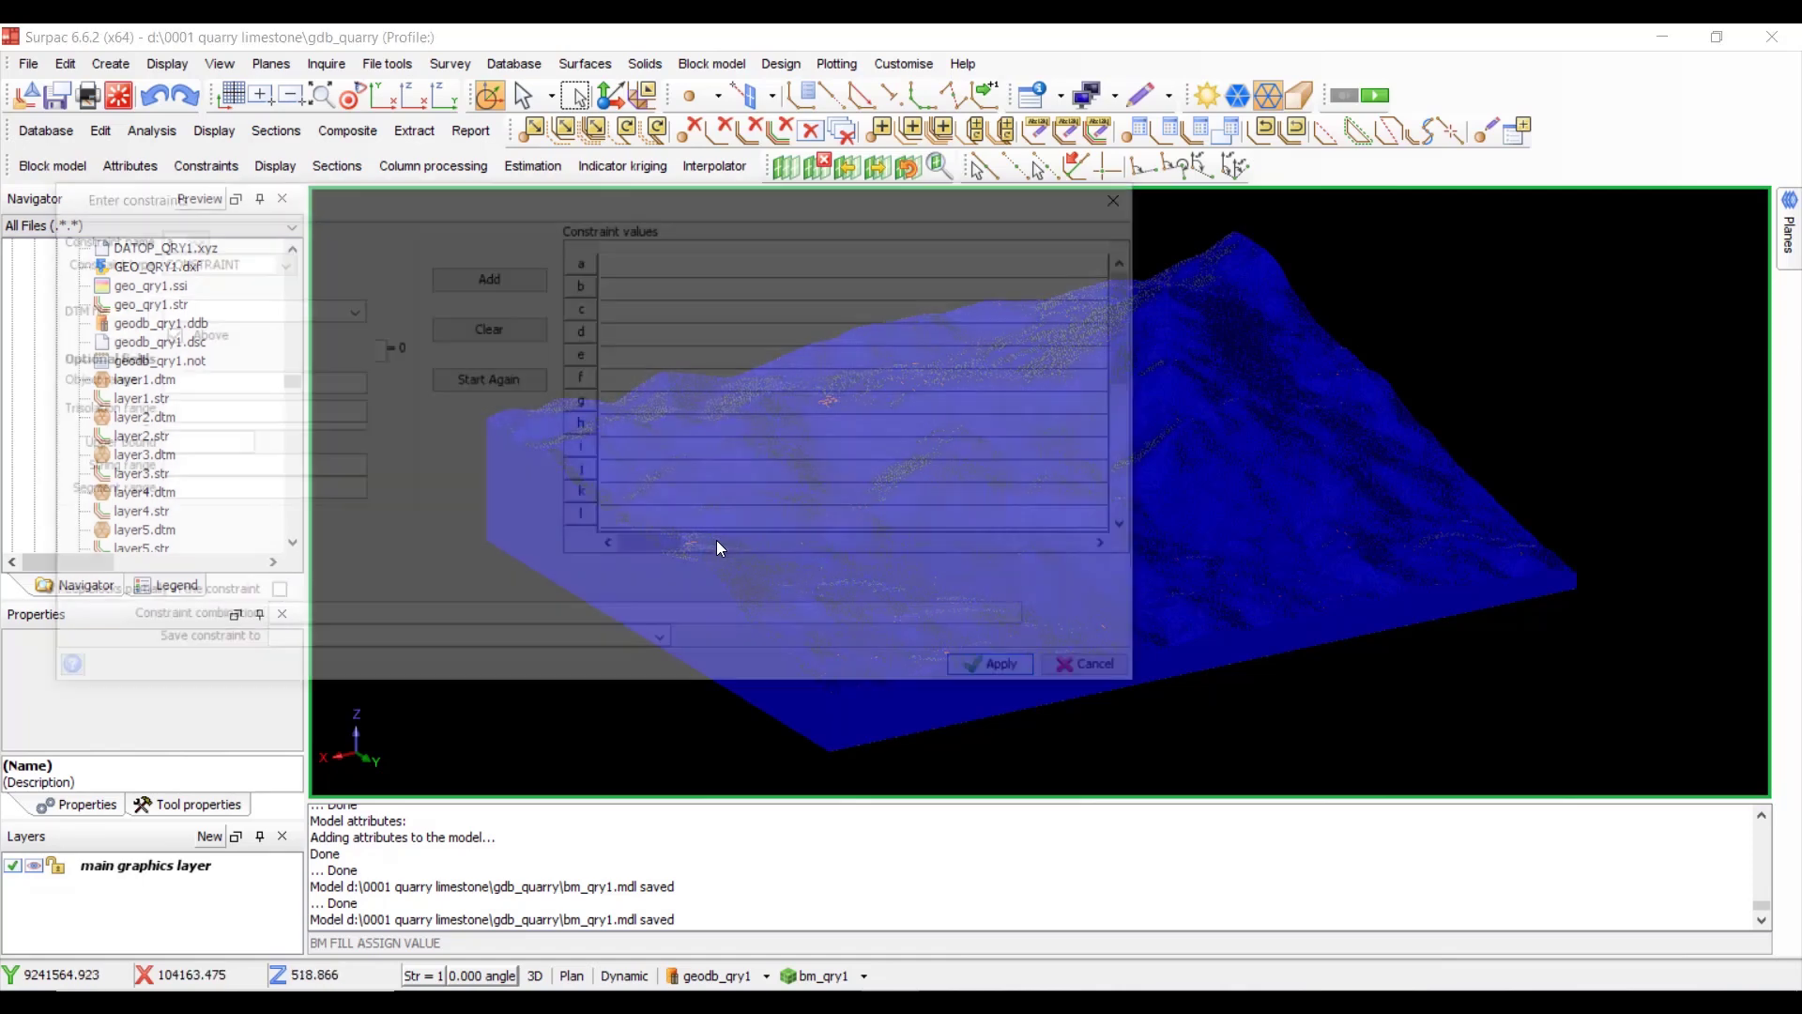
- Apply the LIMESTONE2 value only to blocks inside limestone2.con and overwrite the saved bm_qry1.mdl model
left_click(347, 311)
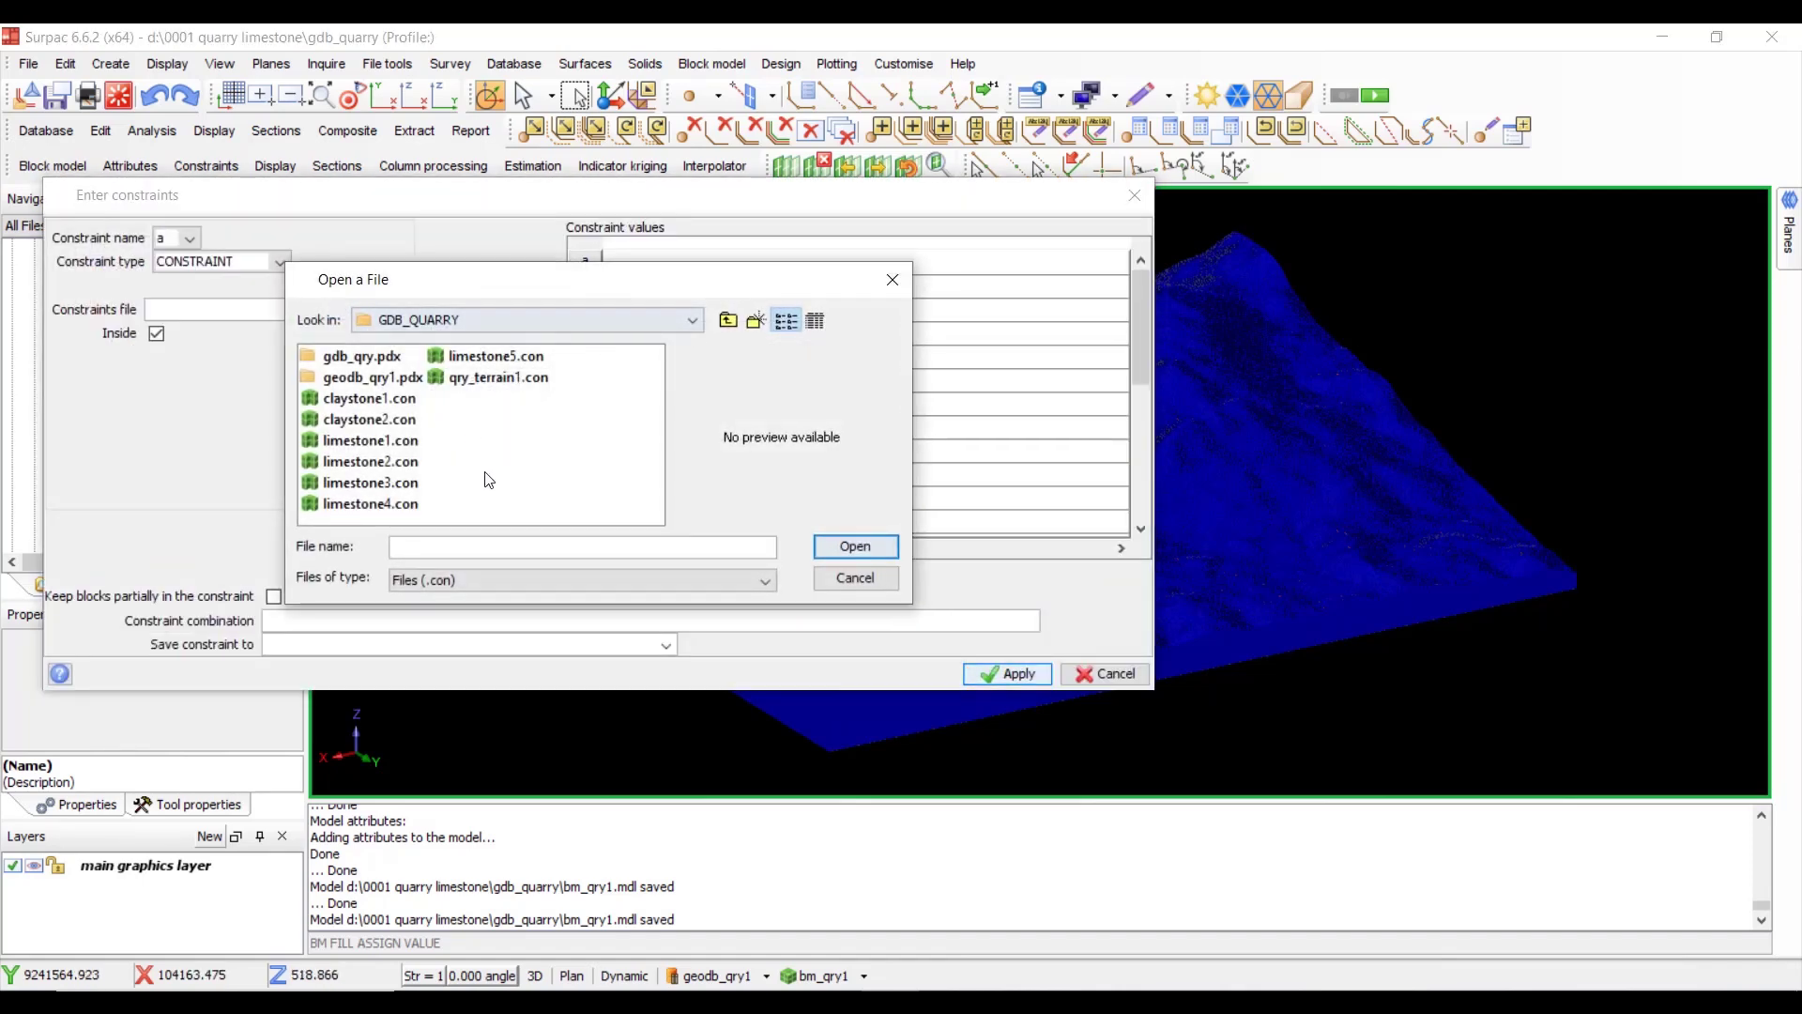
left_click(398, 461)
double_click(398, 462)
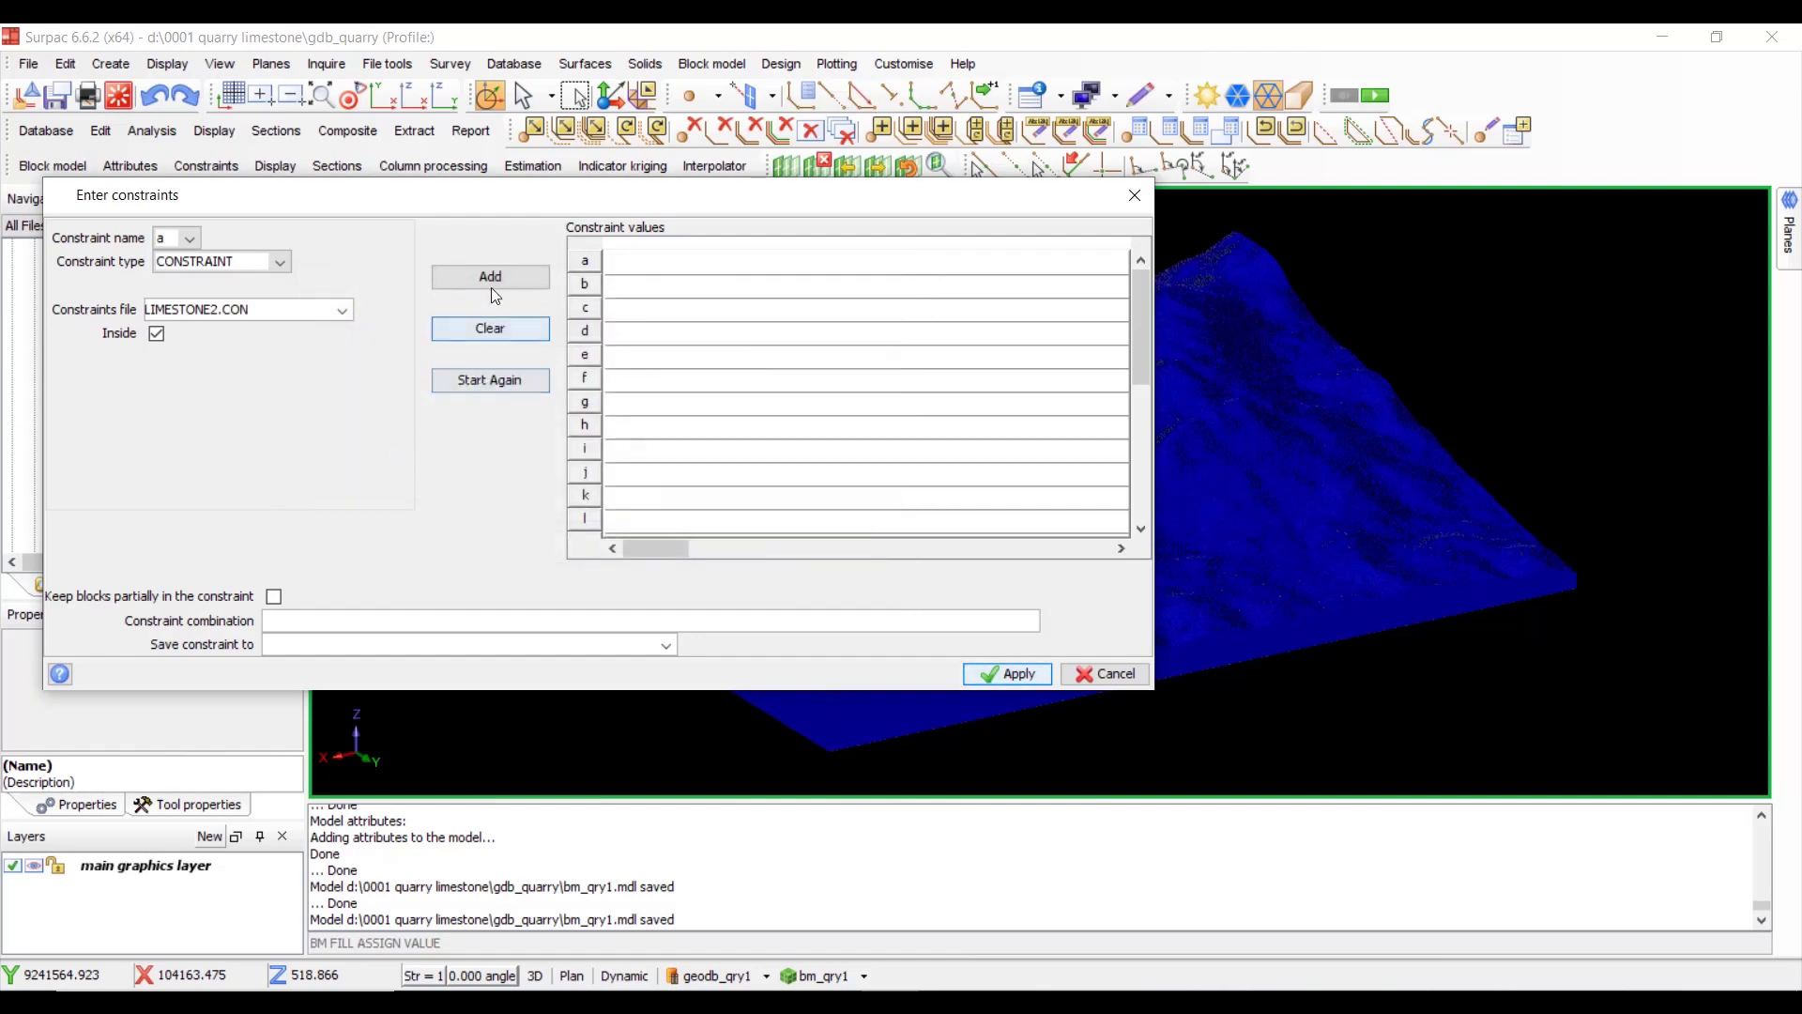
left_click(491, 278)
left_click(1017, 673)
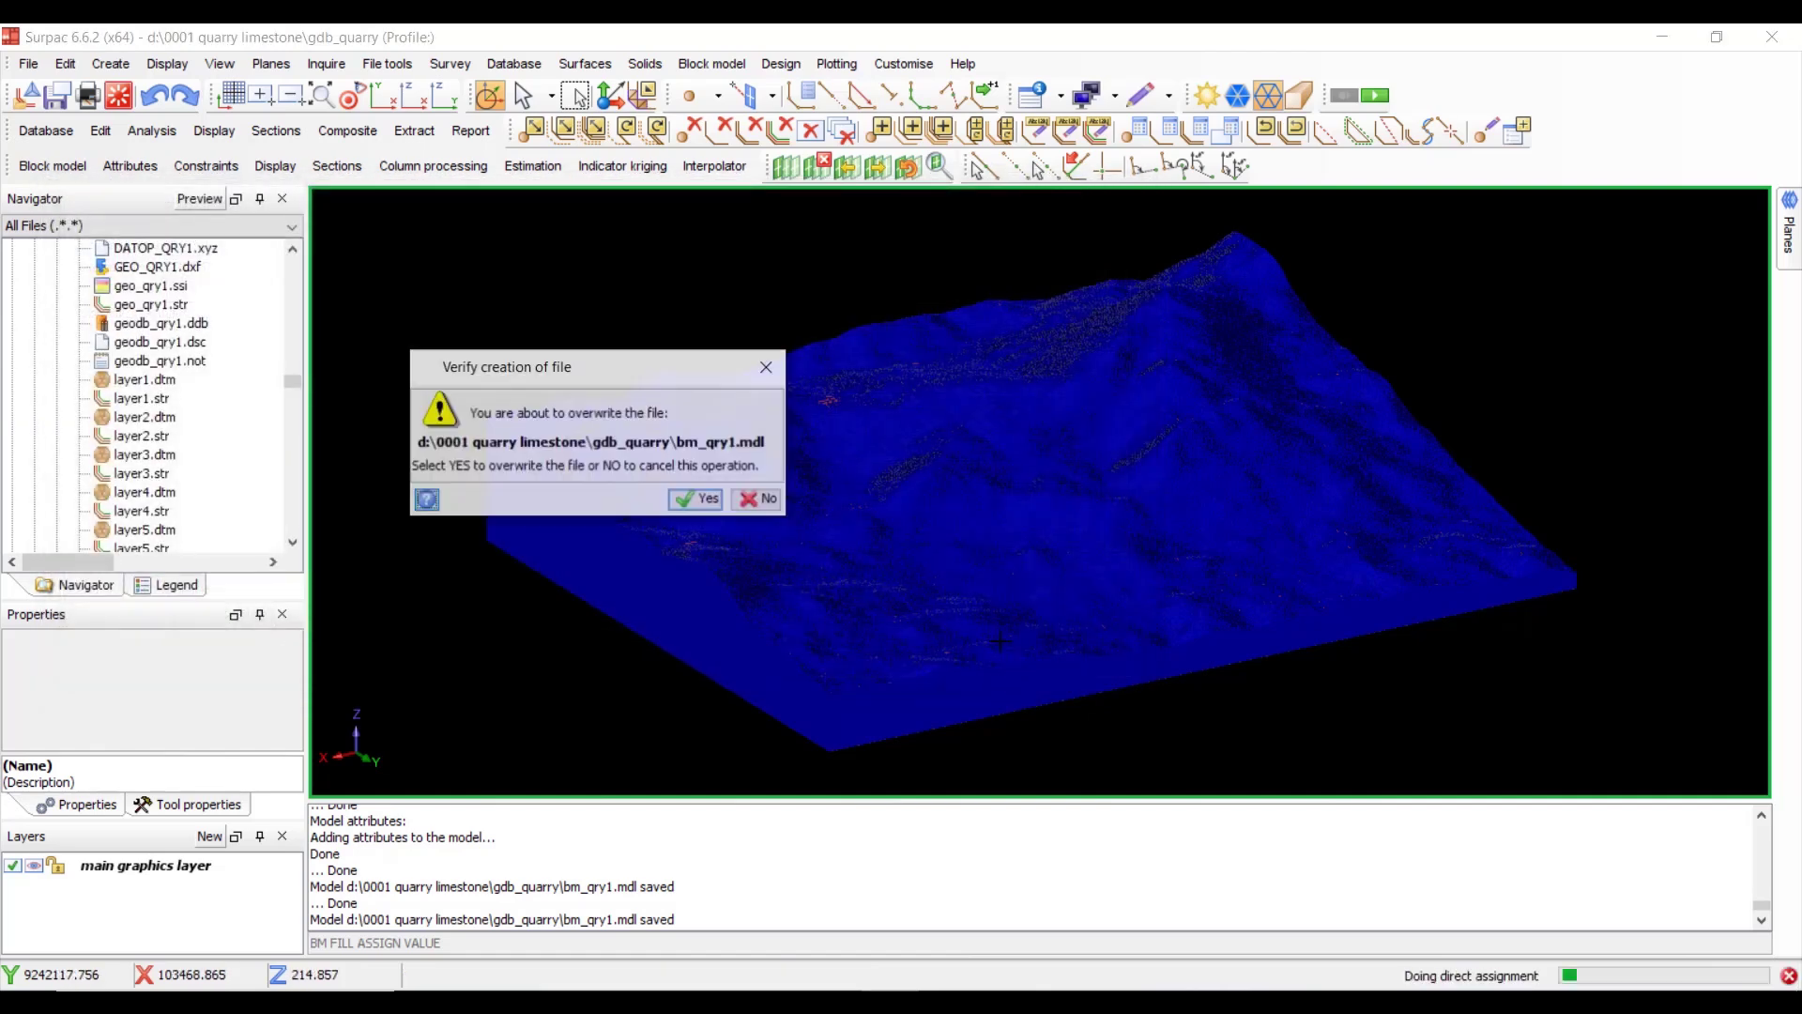
left_click(694, 496)
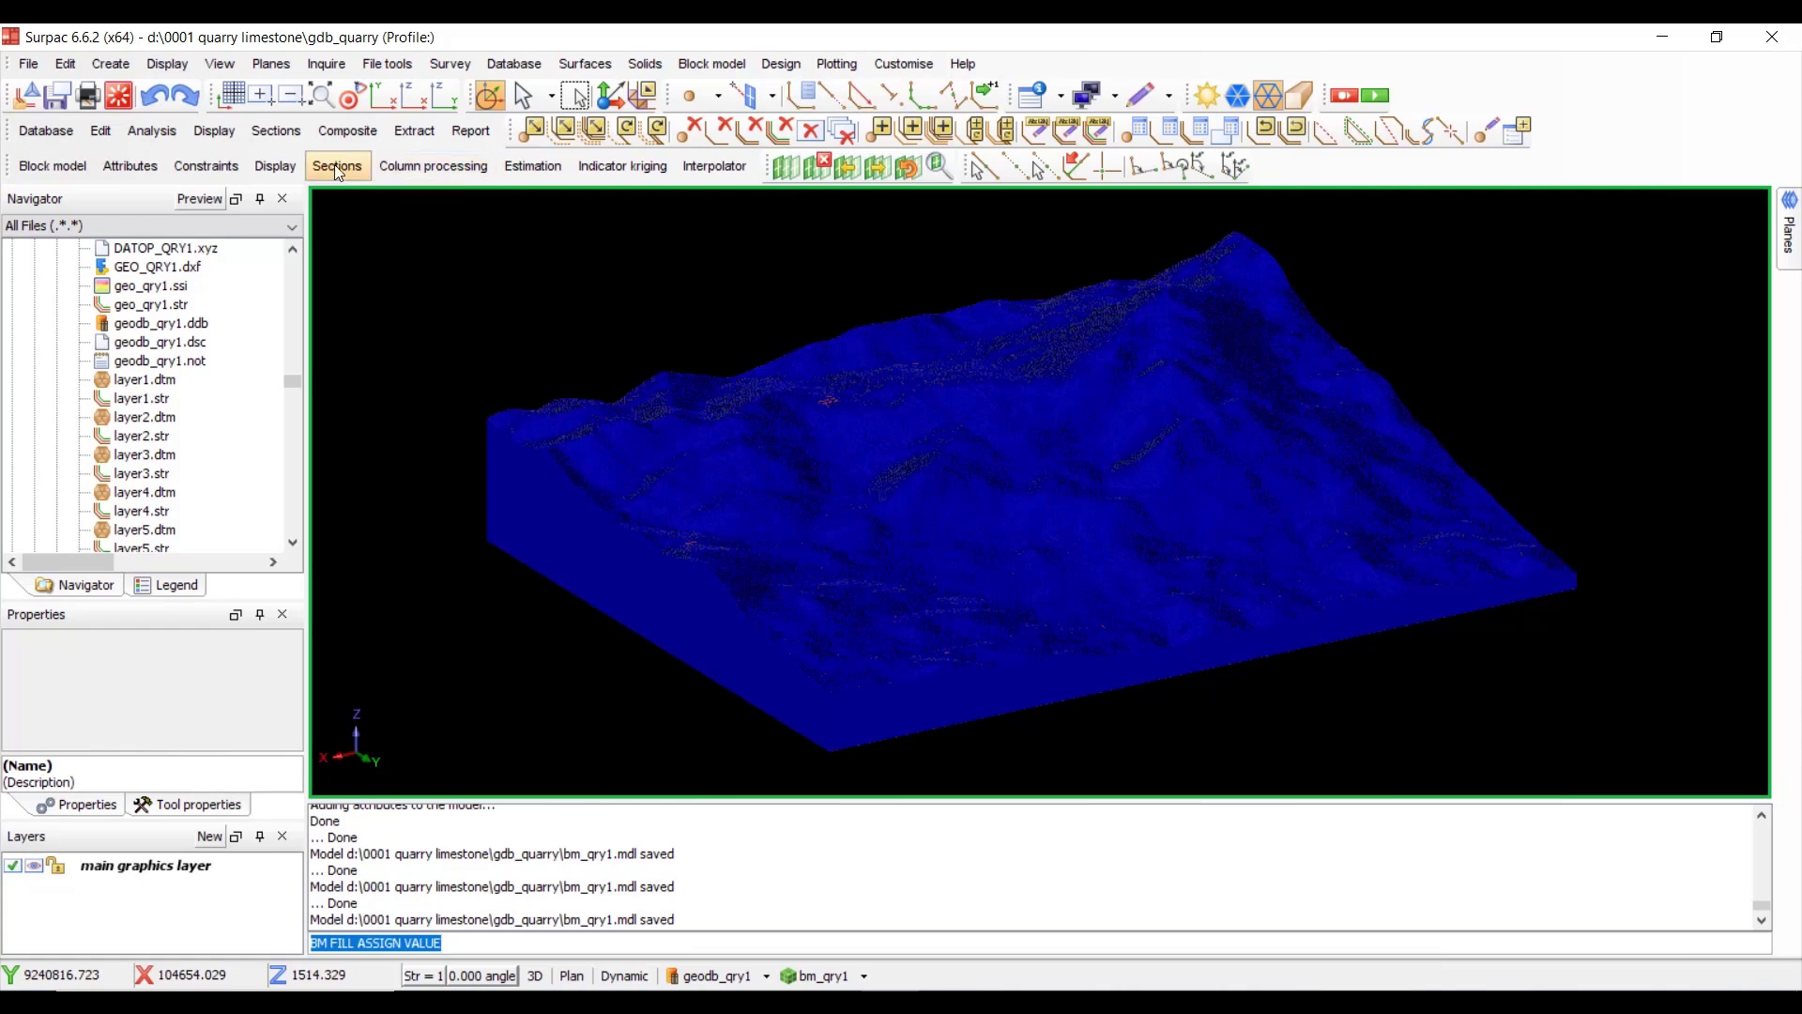
- Set up a constrained value assignment that fills the material attribute with LIMESTONE3
left_click(532, 167)
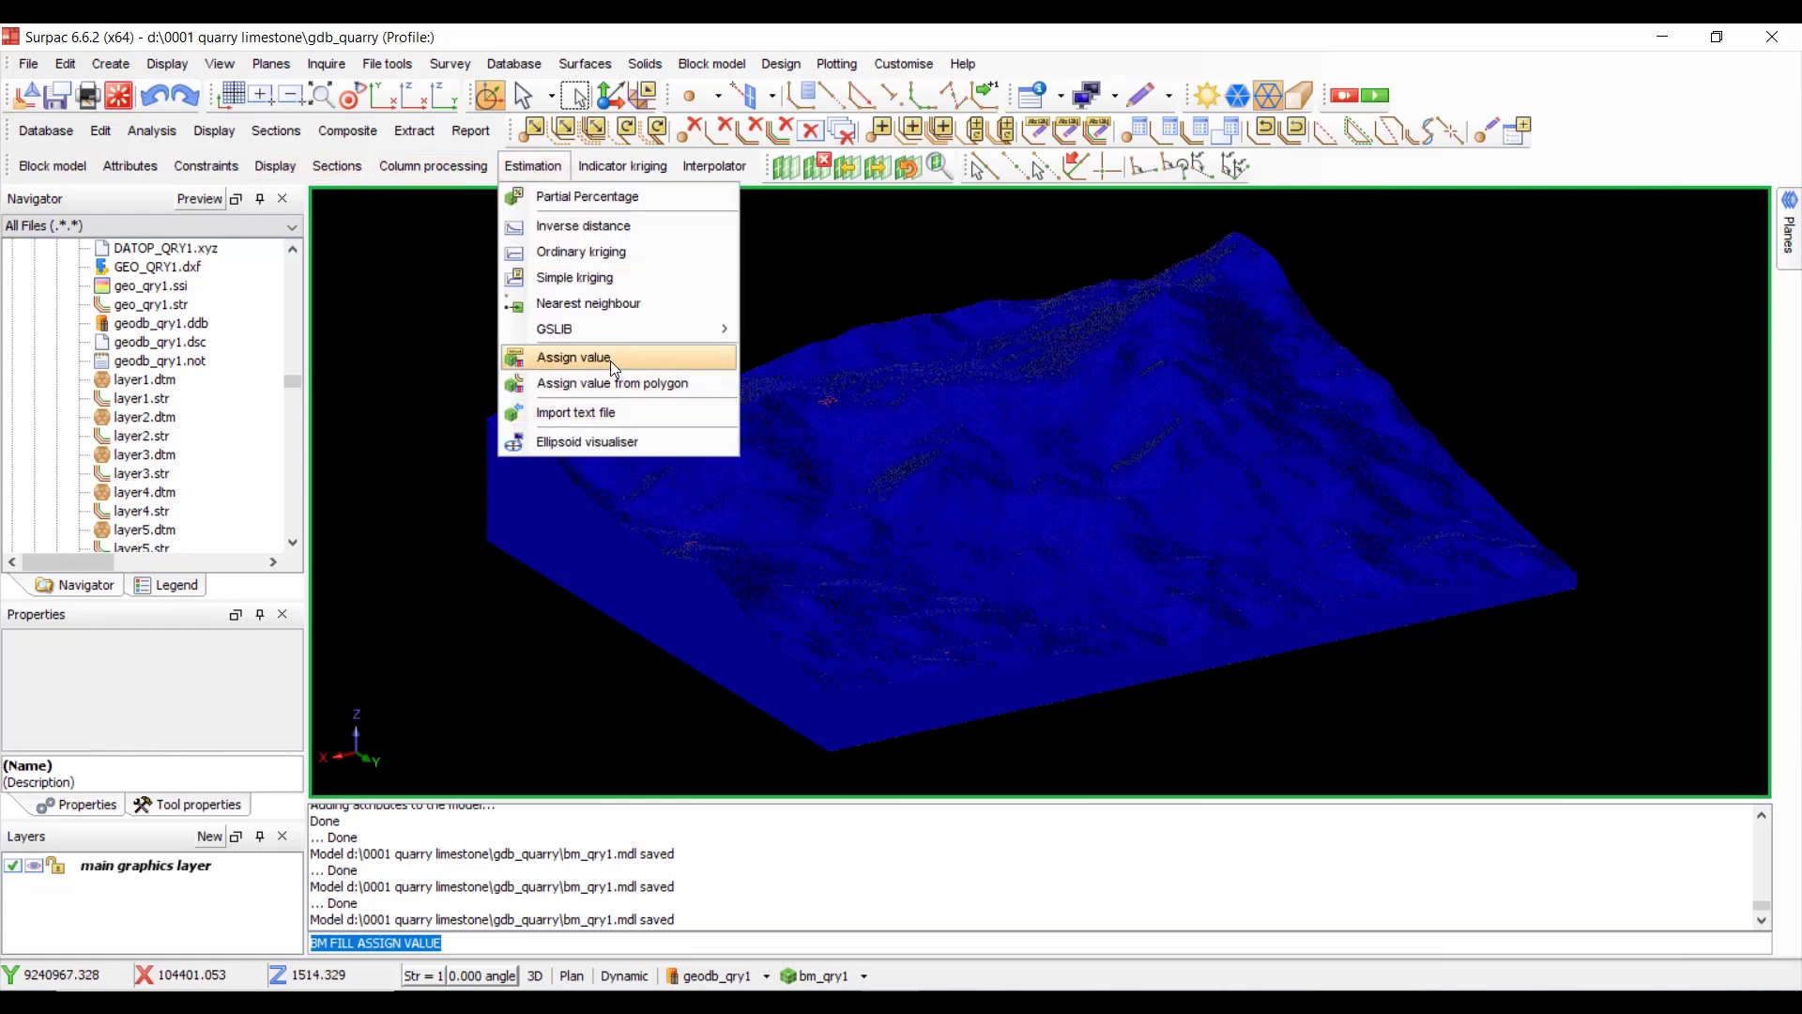
left_click(610, 360)
left_click(620, 397)
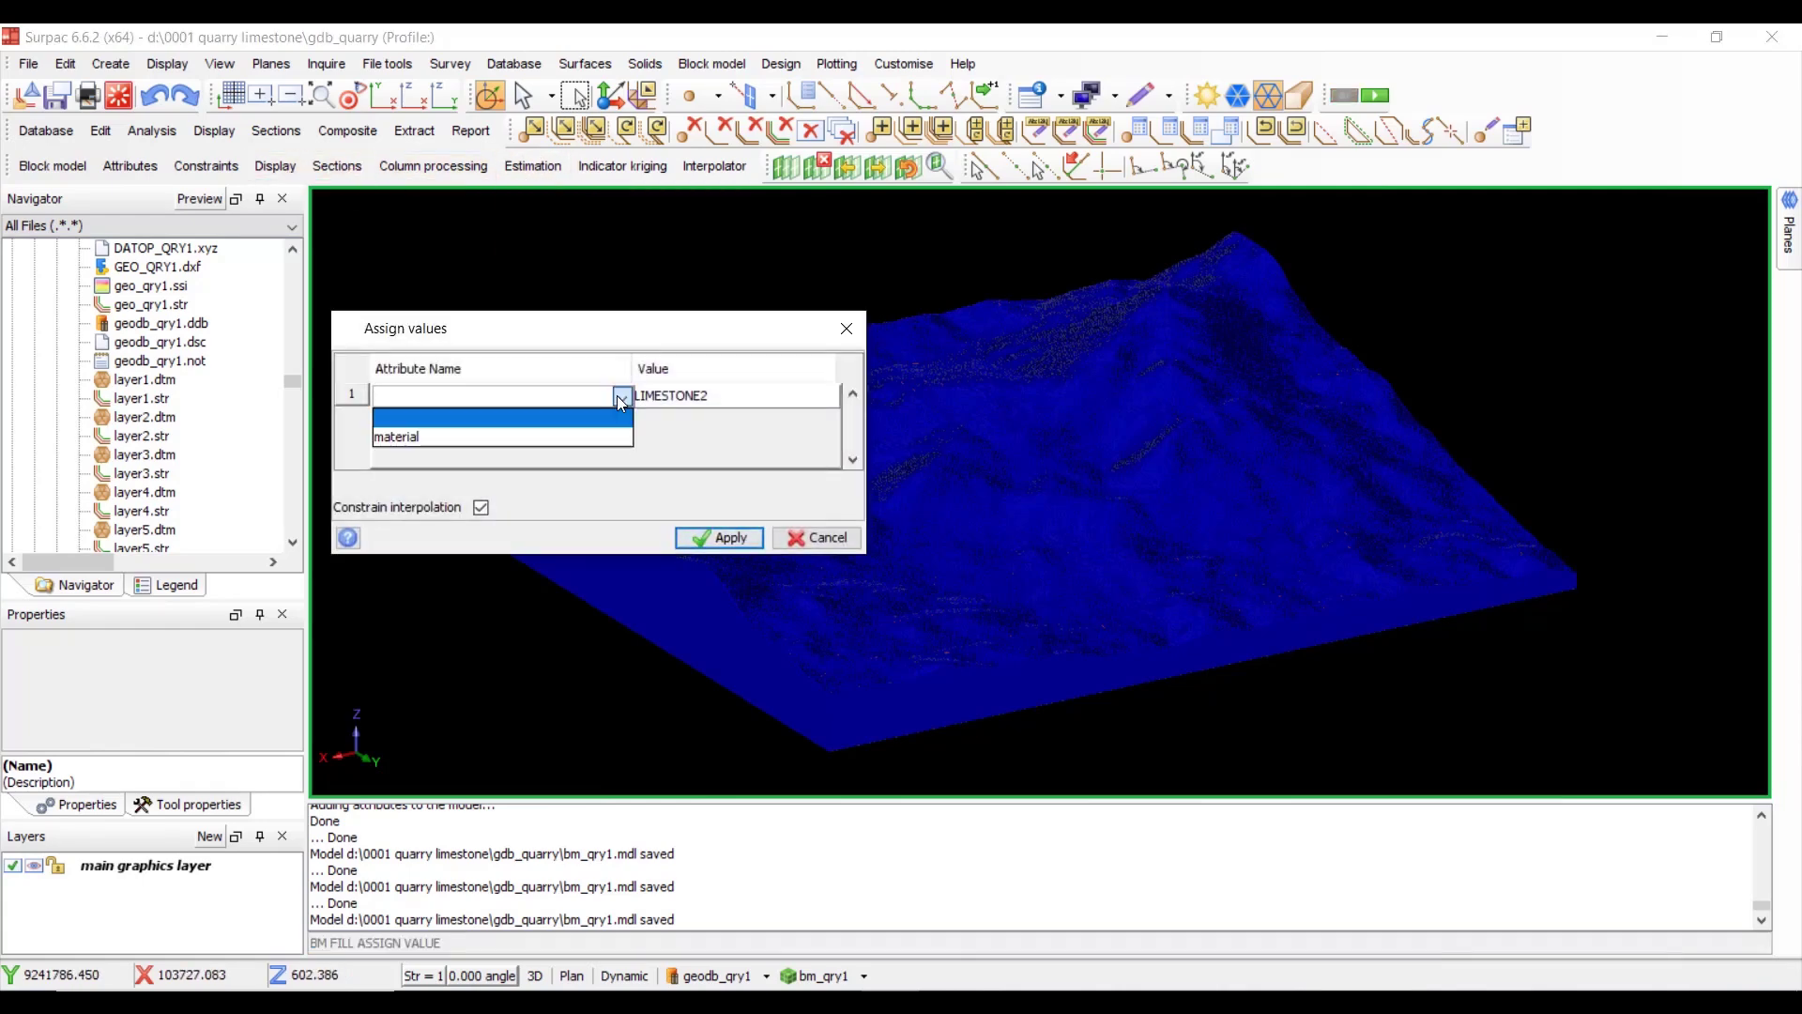
left_click(516, 436)
left_click(730, 396)
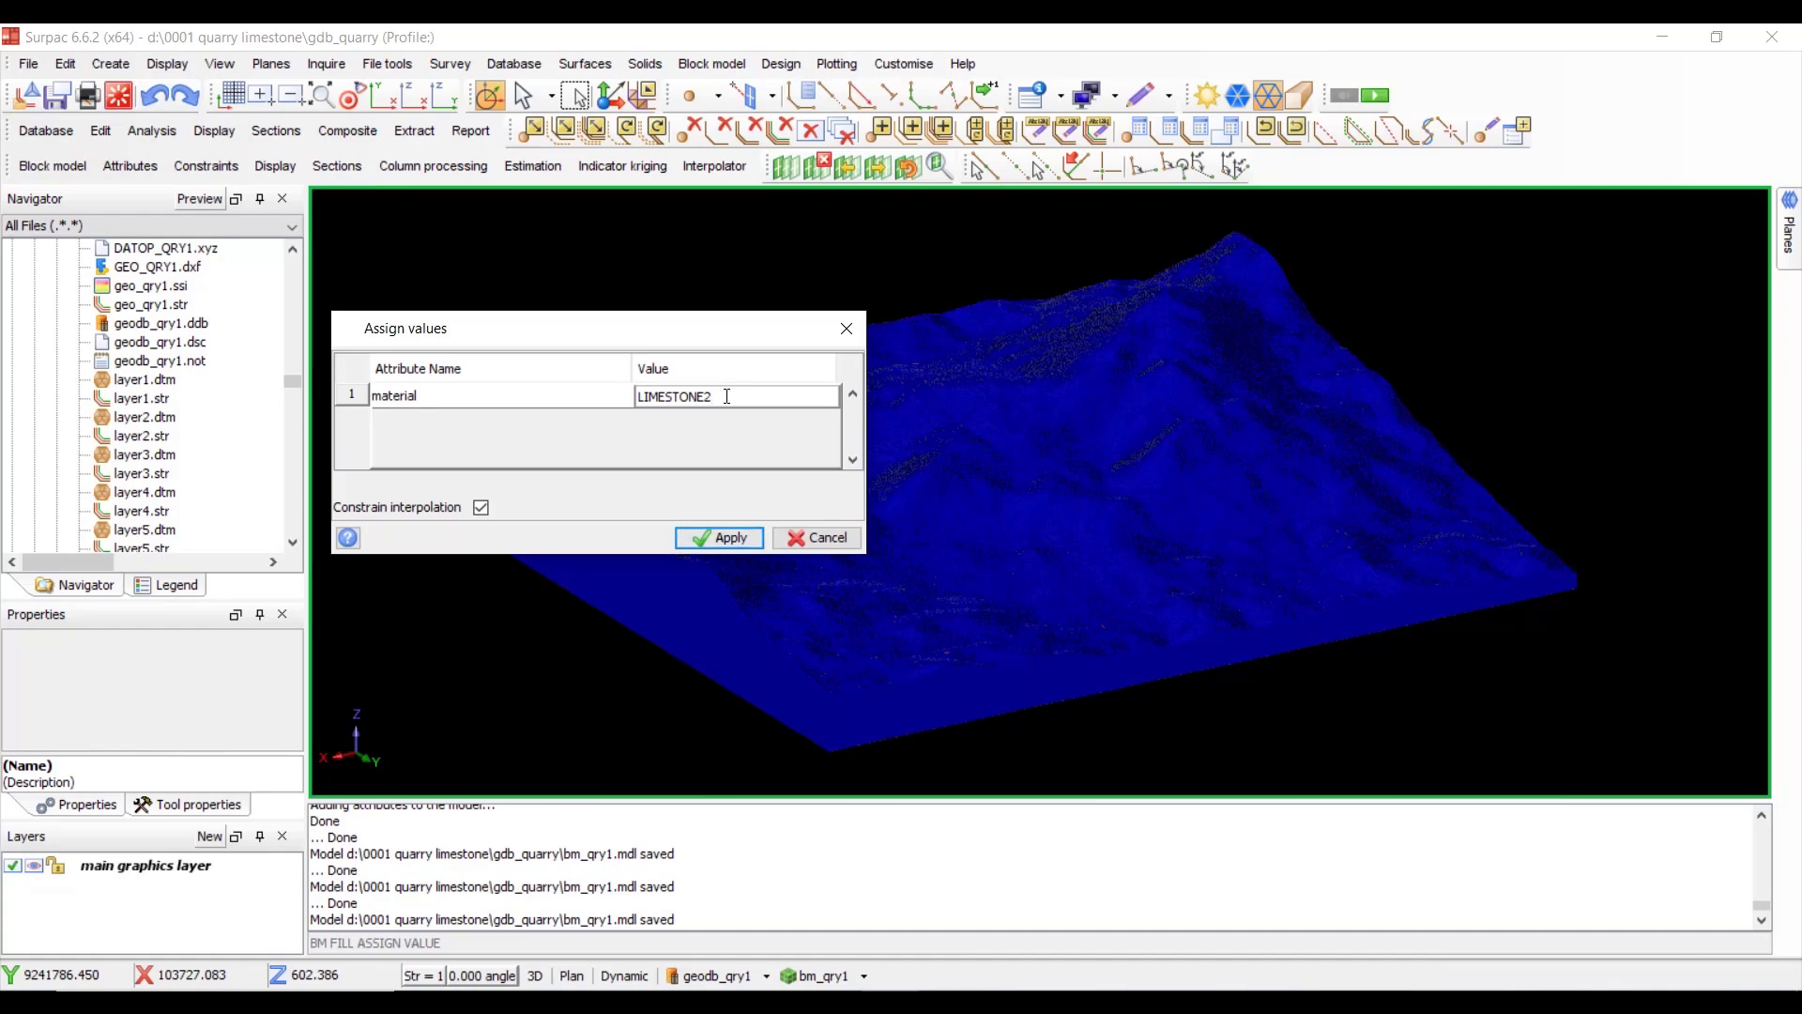
key("BackSpace")
type("3")
left_click(736, 538)
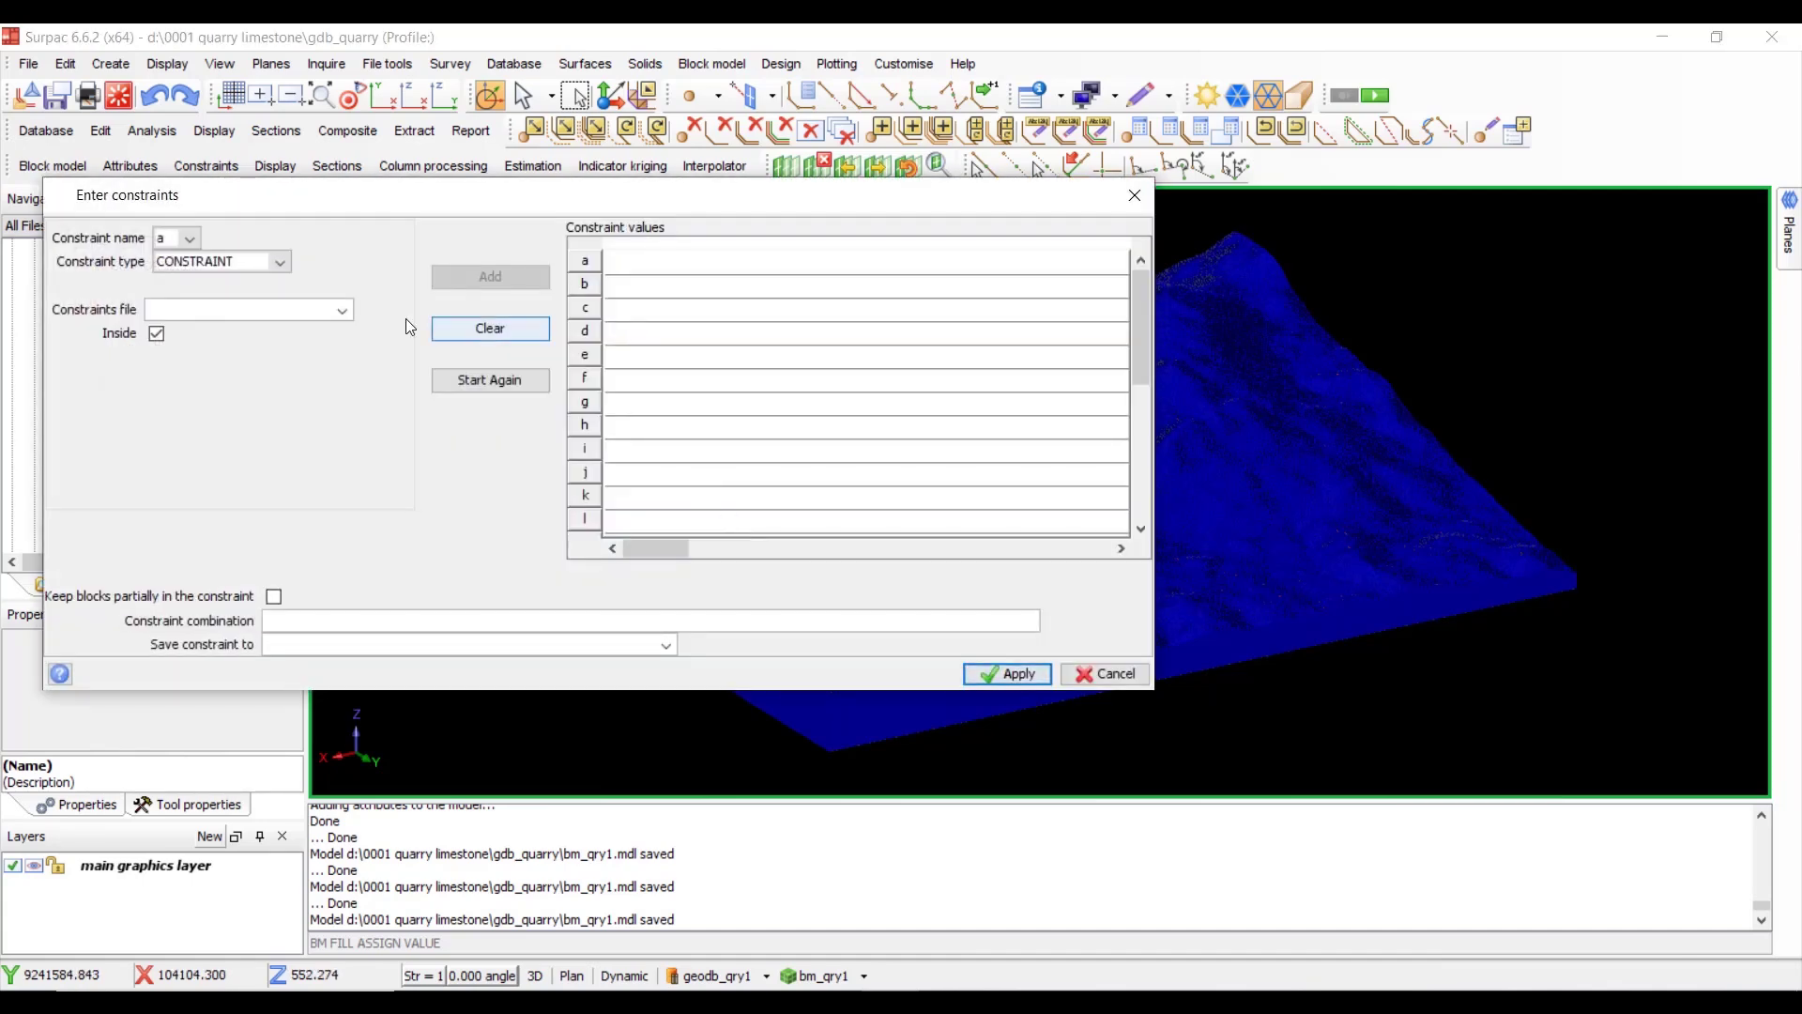
- Restrict the LIMESTONE3 assignment to blocks inside limestone3.con, run it and overwrite bm_qry1.mdl
left_click(342, 309)
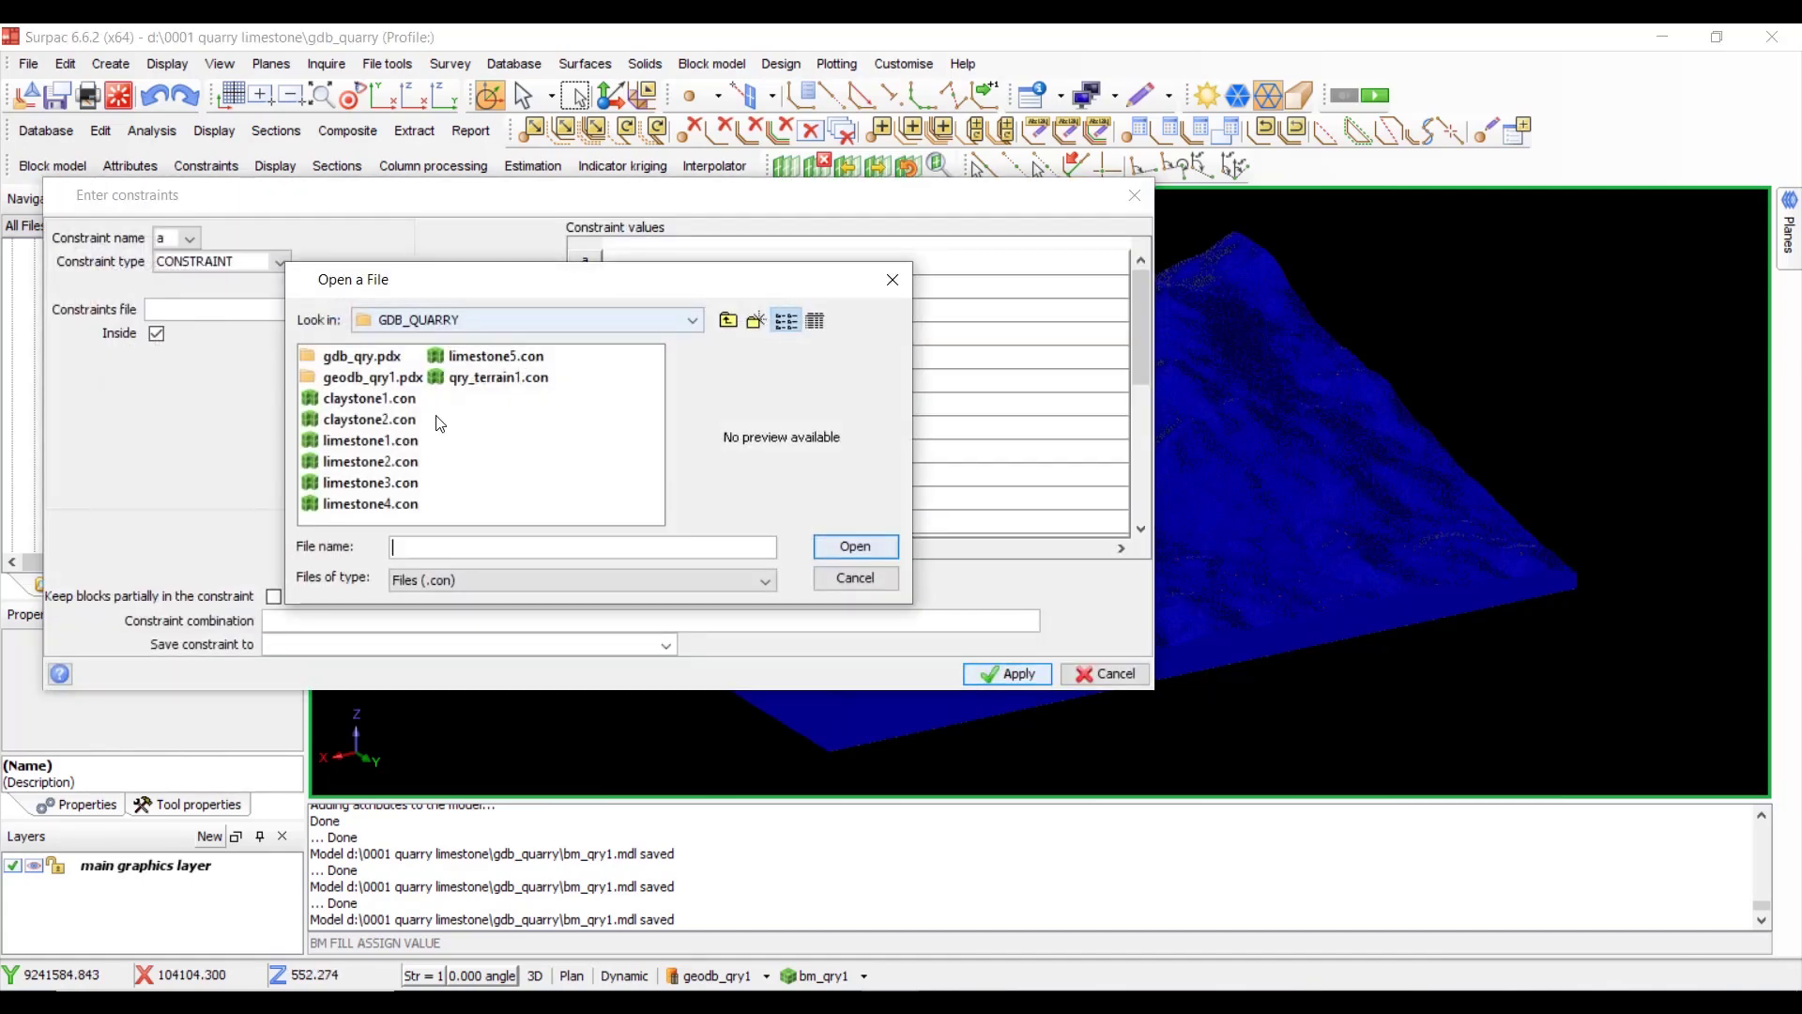
double_click(398, 483)
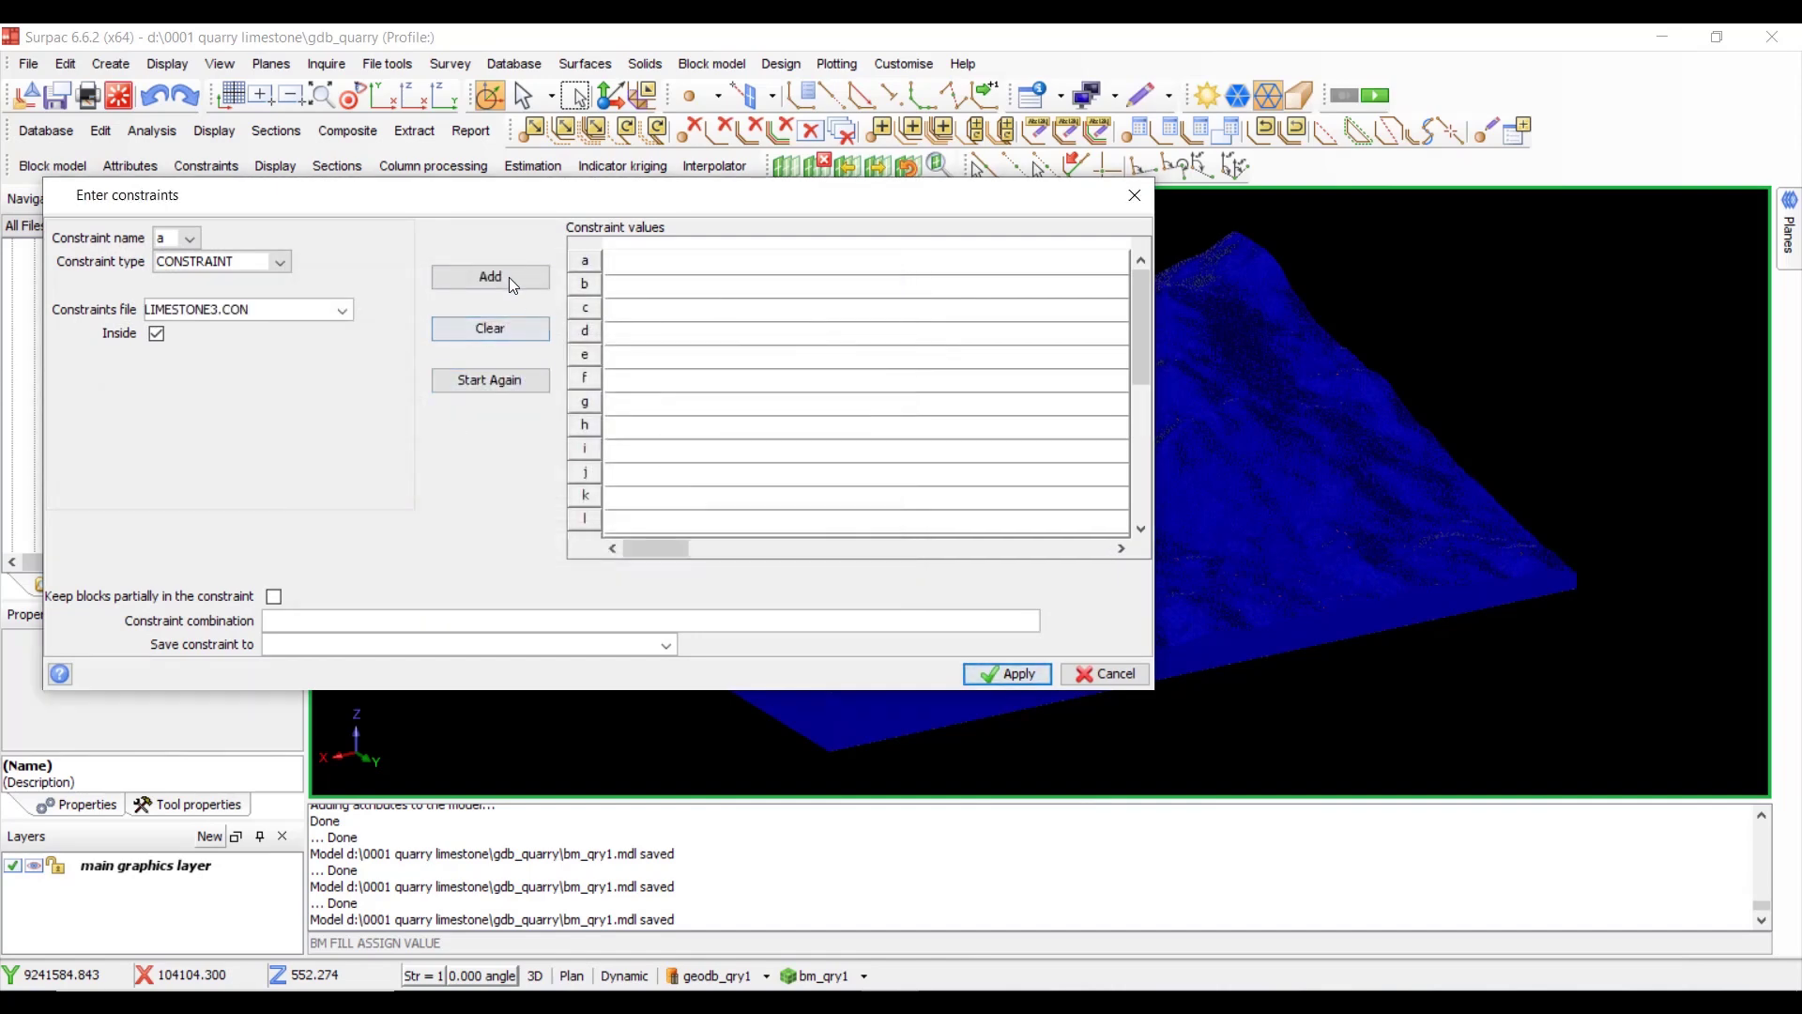
left_click(509, 278)
left_click(1011, 671)
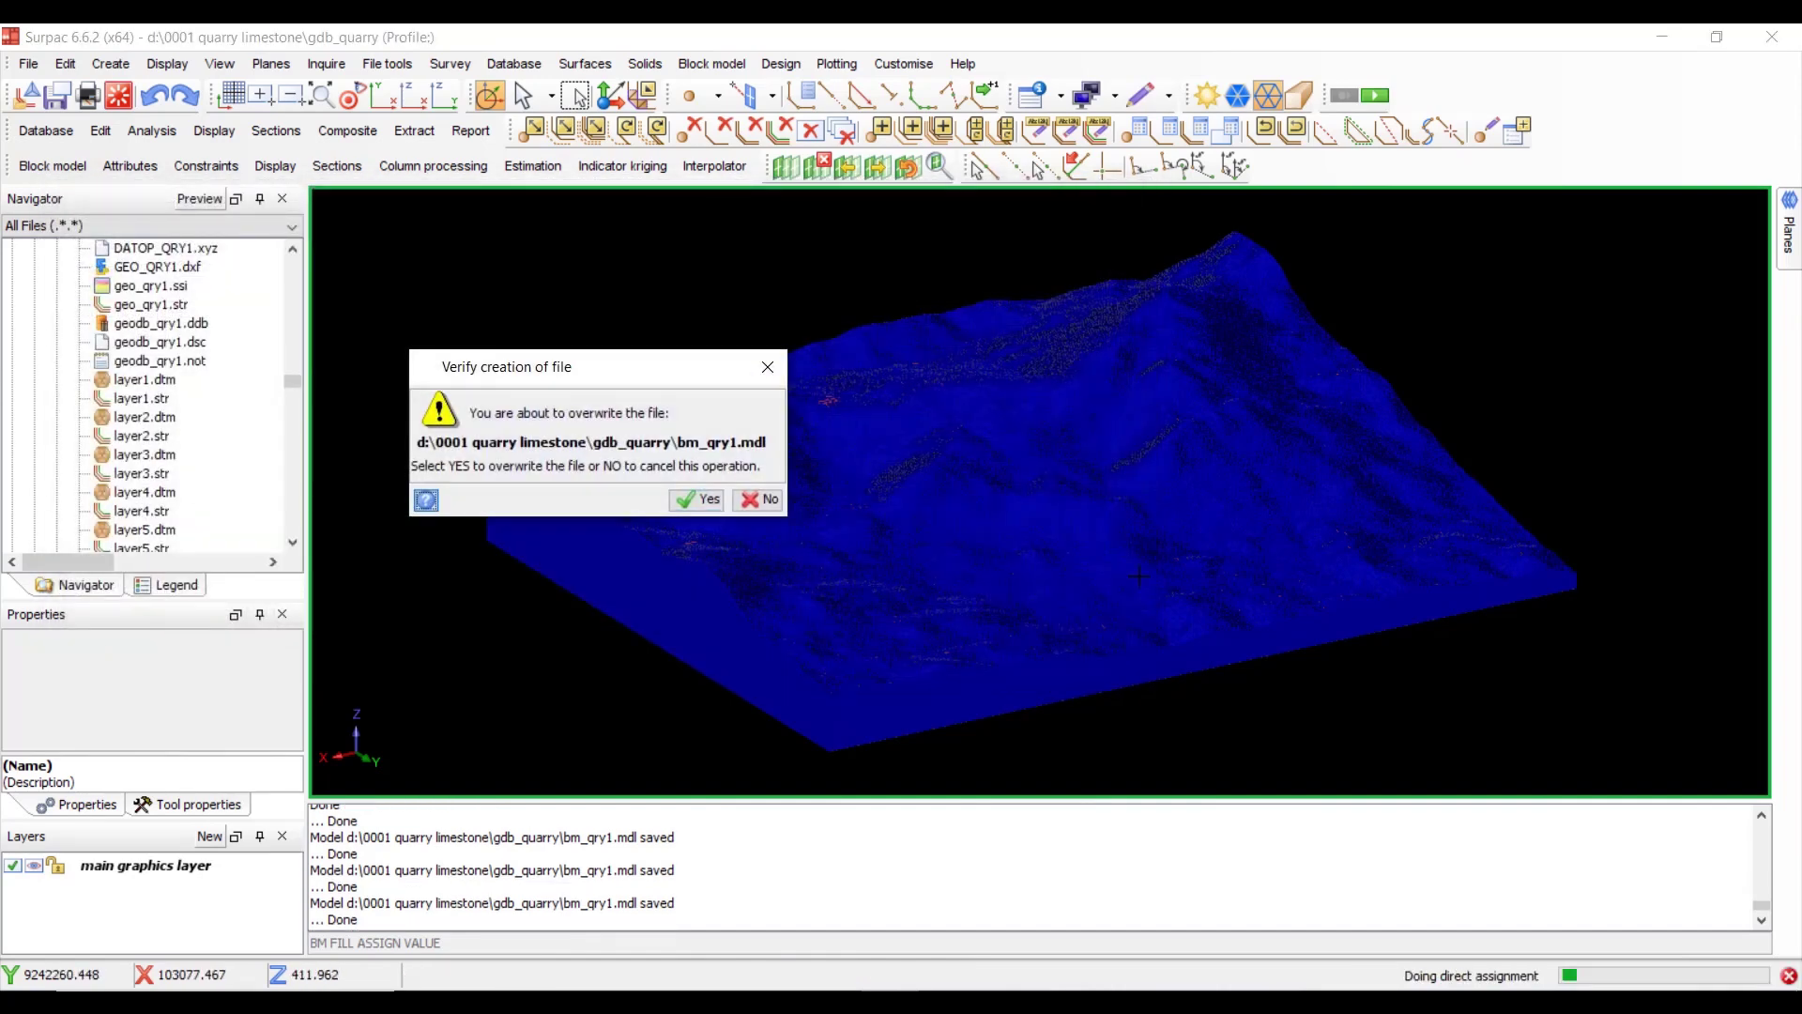
left_click(702, 499)
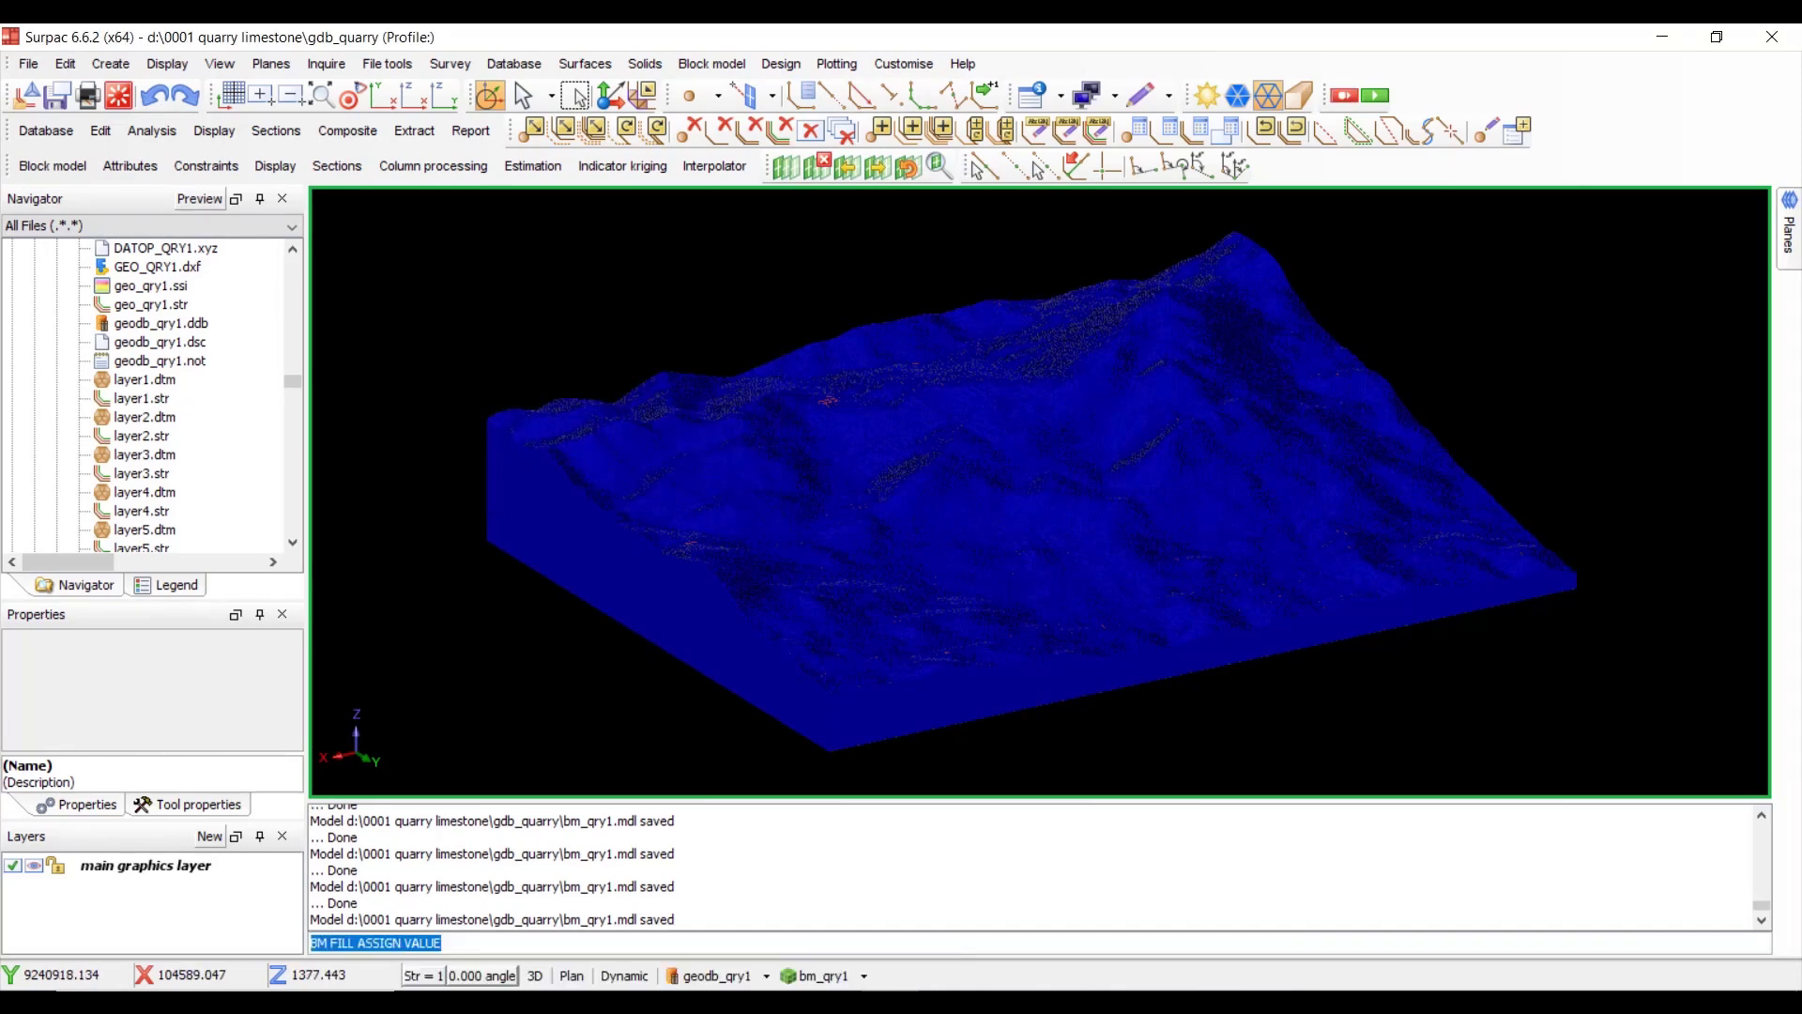
- Set up a constrained value assignment that fills the material attribute with LIMESTONE4
left_click(542, 176)
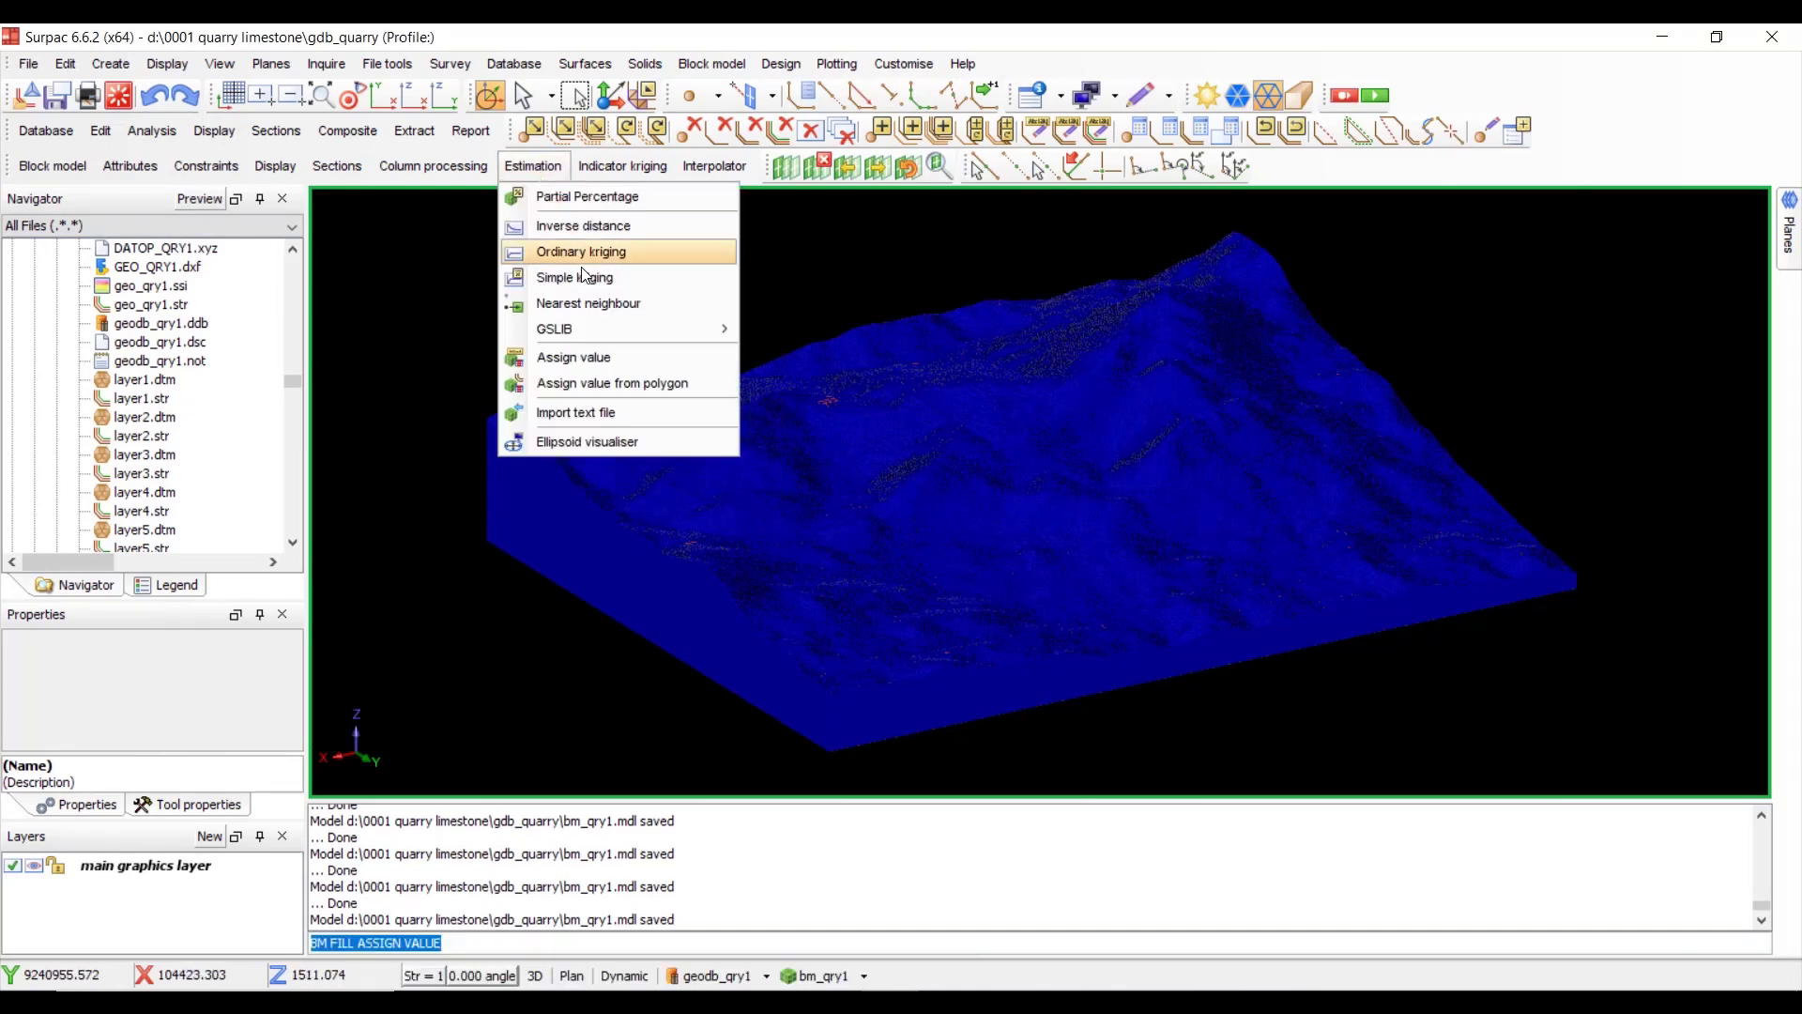
left_click(617, 355)
left_click(621, 397)
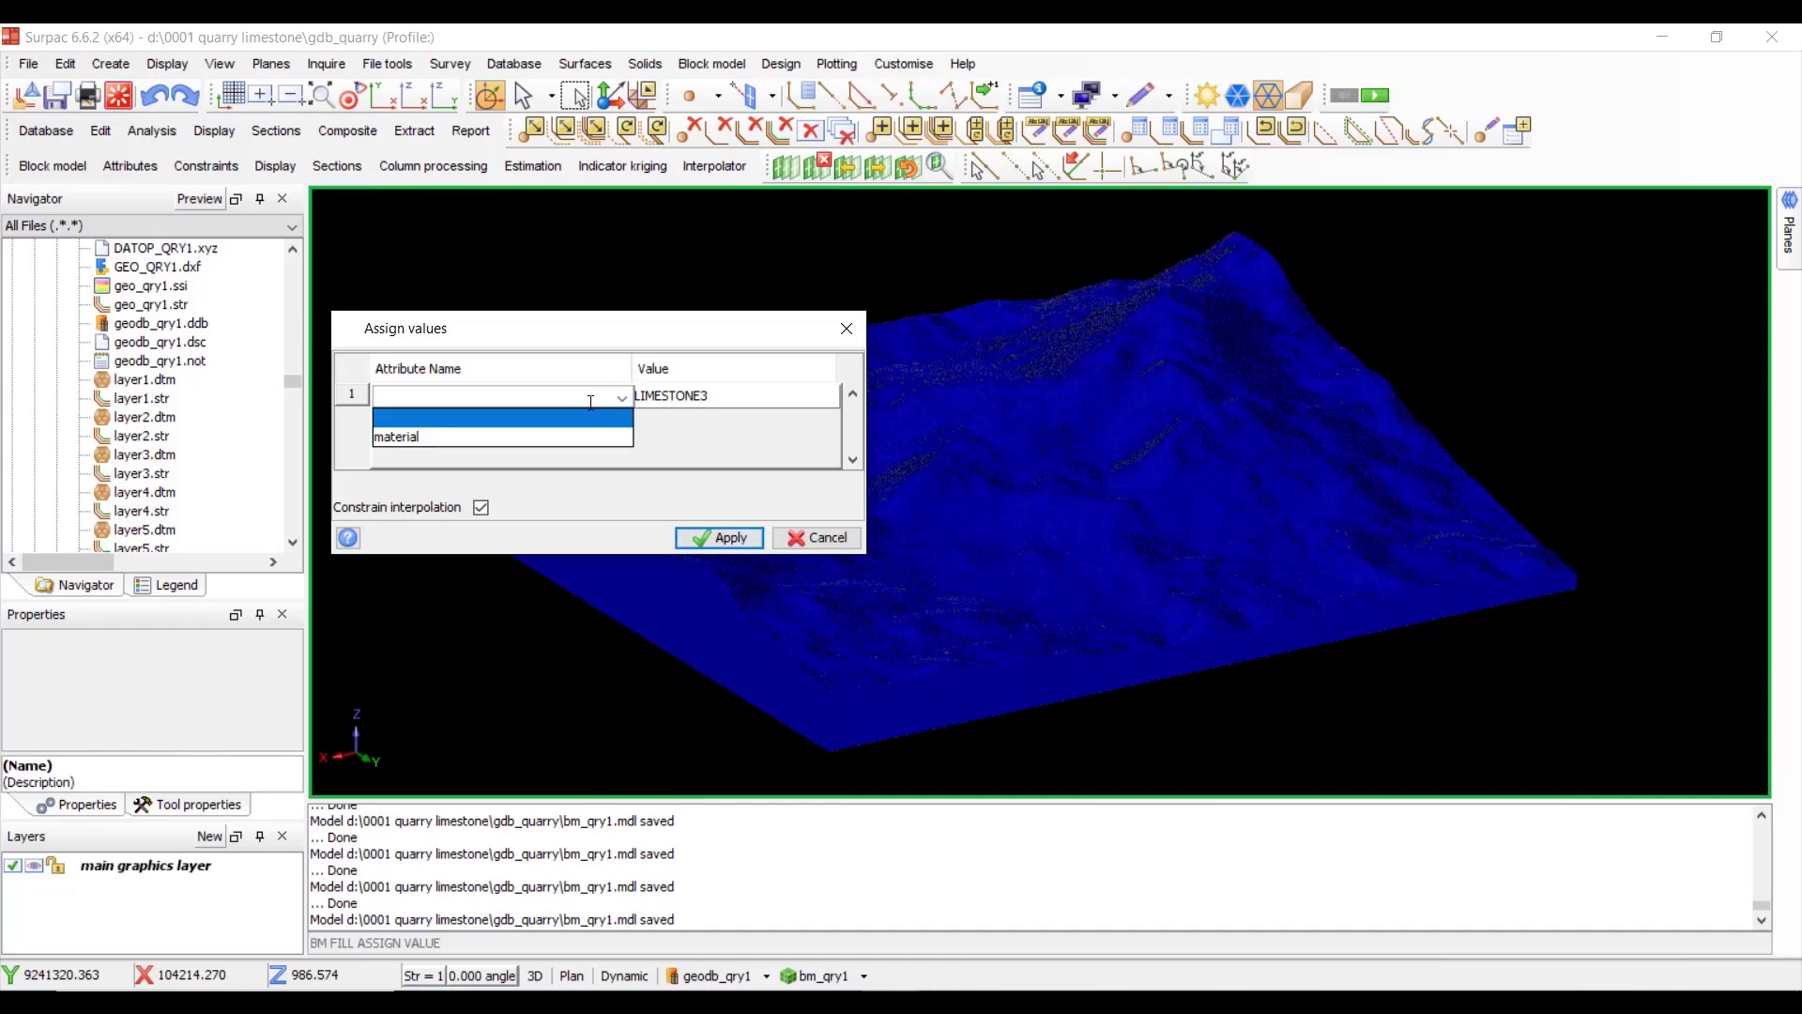
left_click(422, 434)
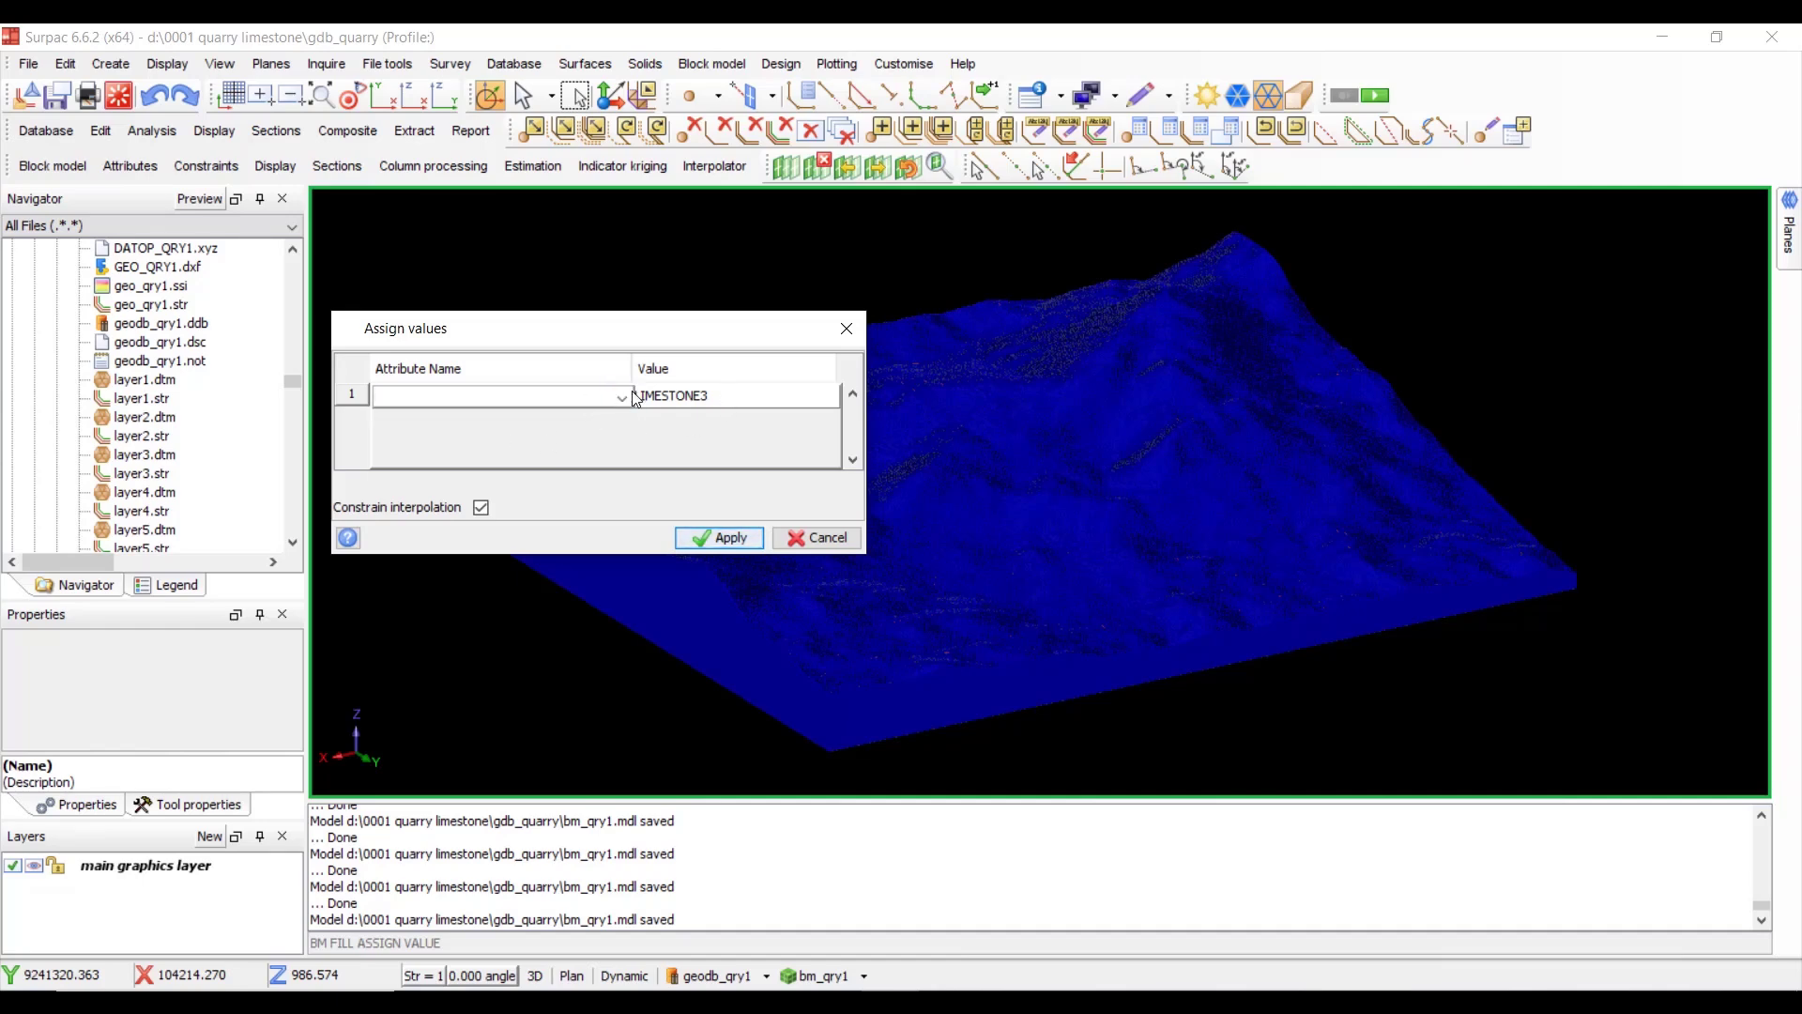
left_click(724, 396)
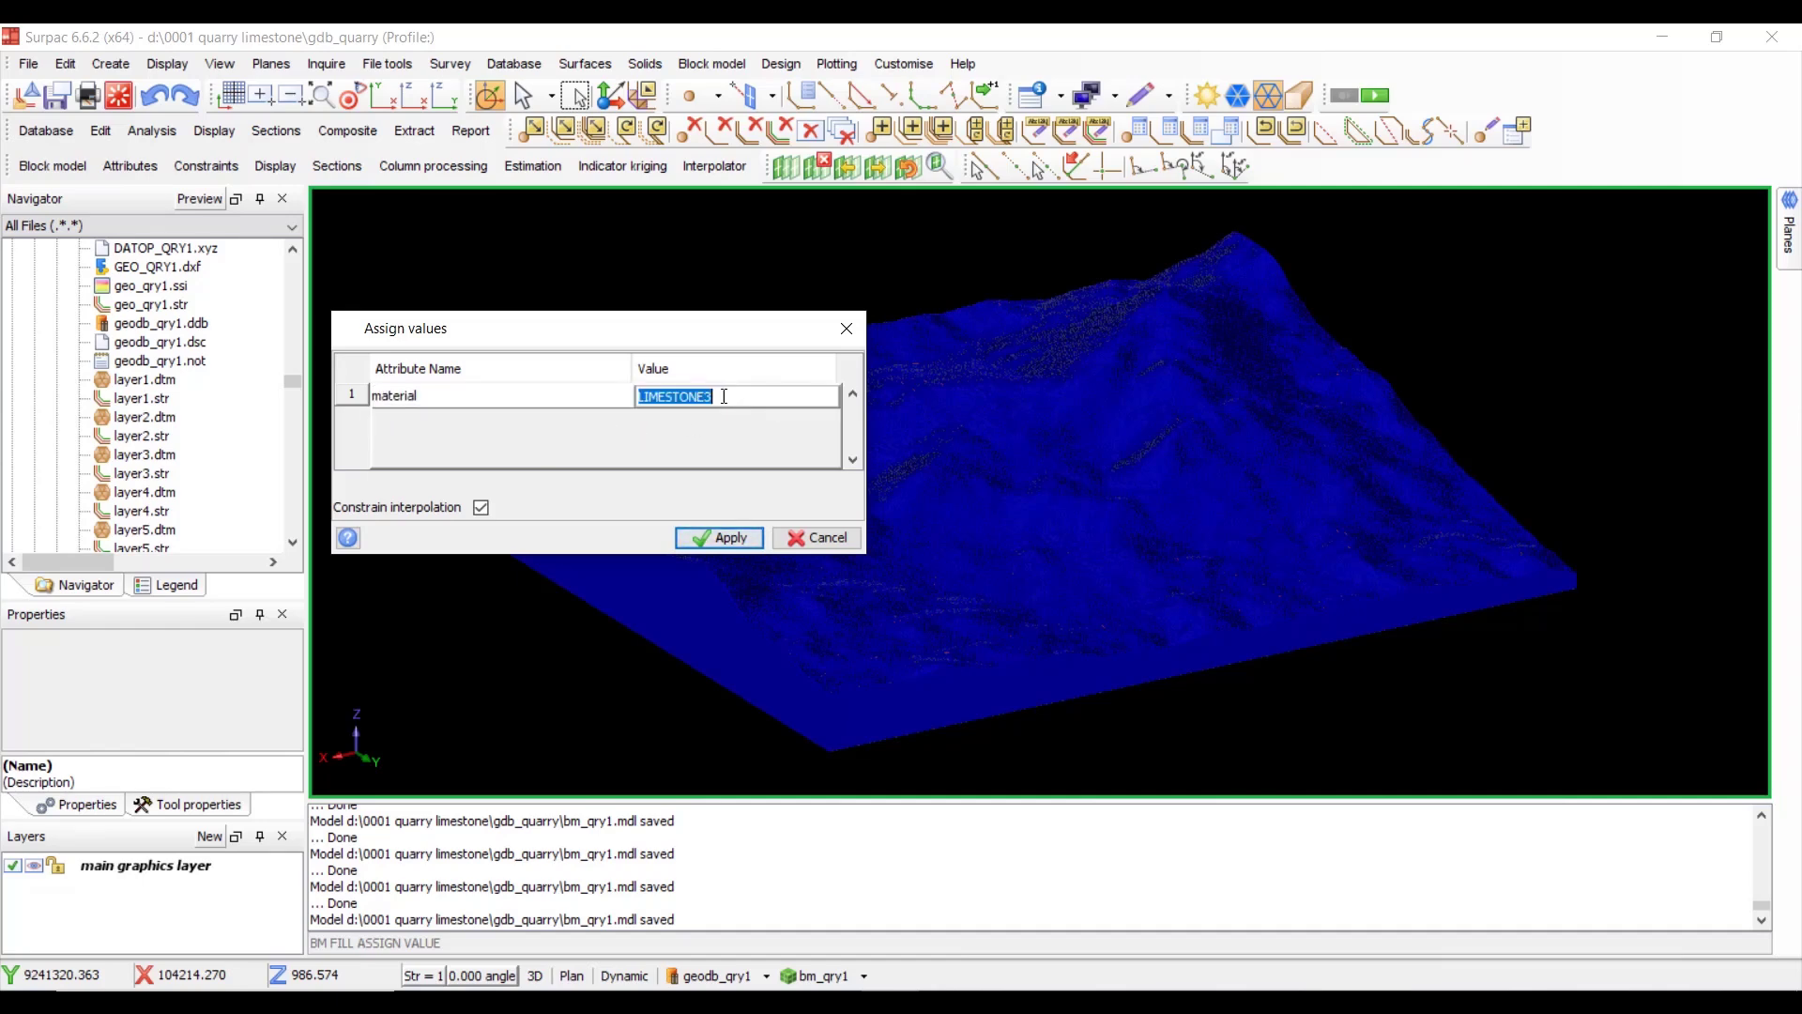
left_click(724, 396)
key("BackSpace")
type("4")
left_click(736, 544)
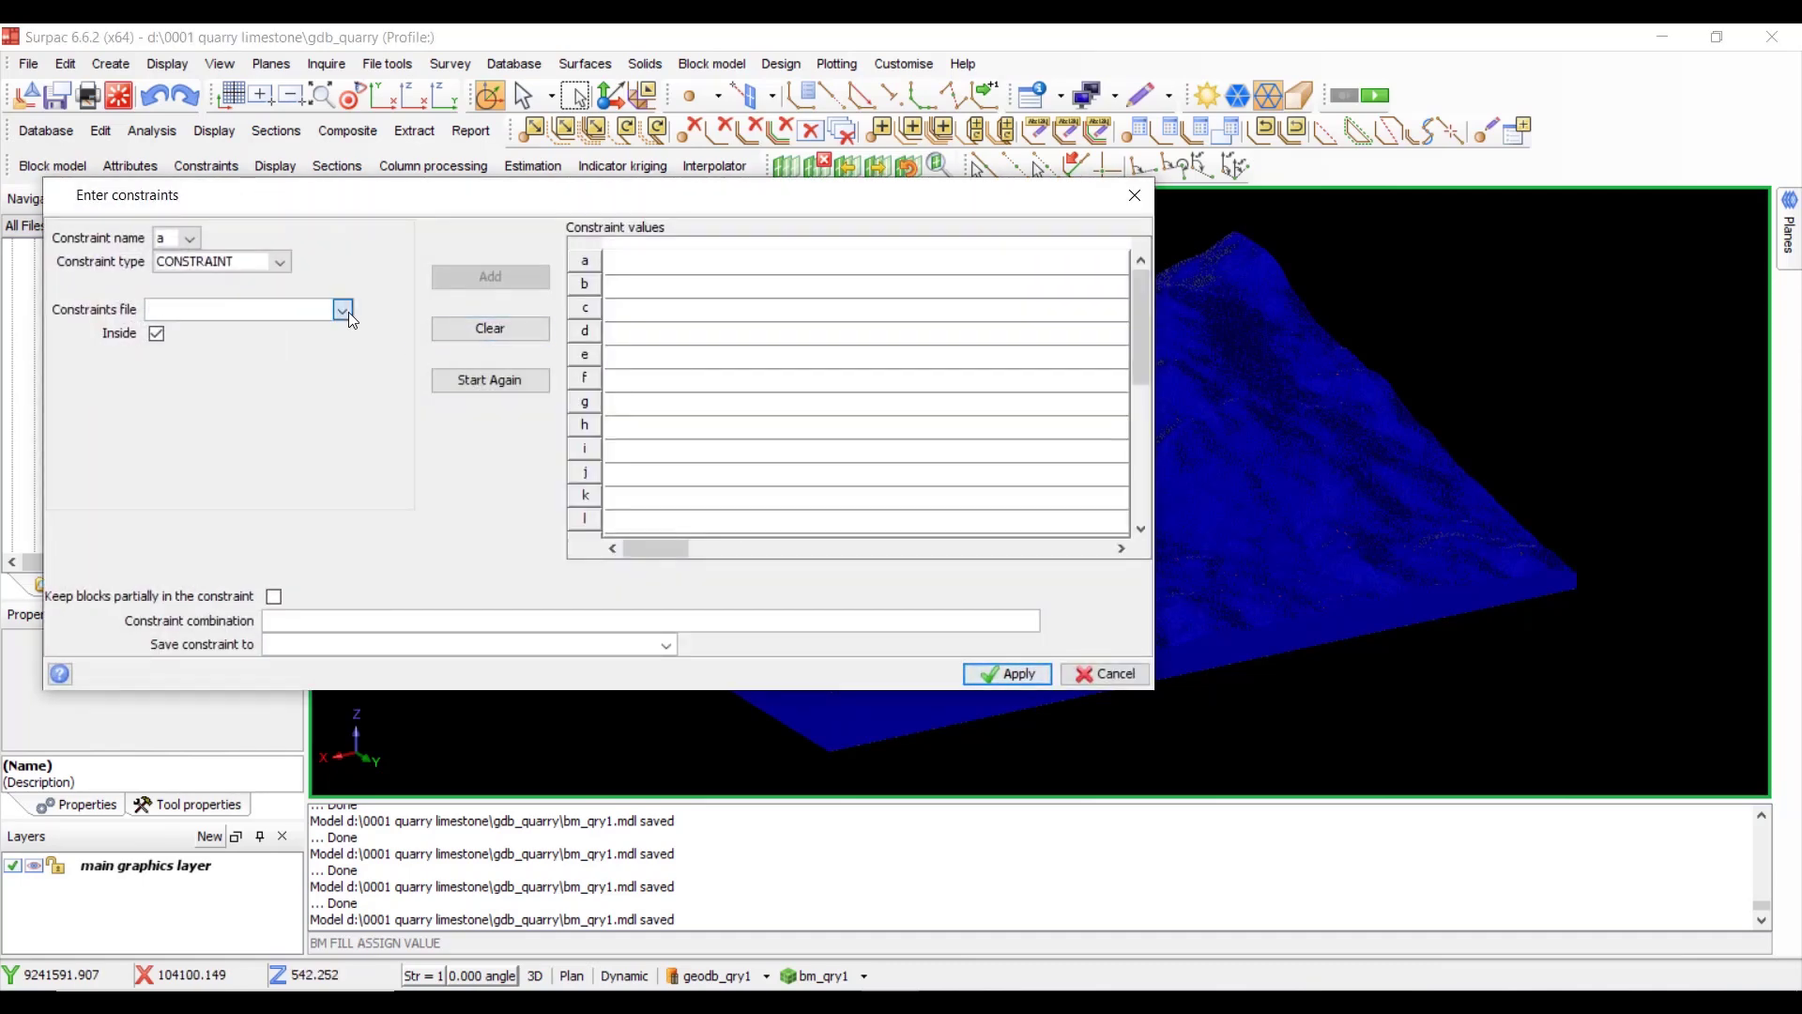
- Restrict the LIMESTONE4 assignment to blocks inside limestone4.con, run it and overwrite bm_qry1.mdl
left_click(343, 311)
double_click(402, 505)
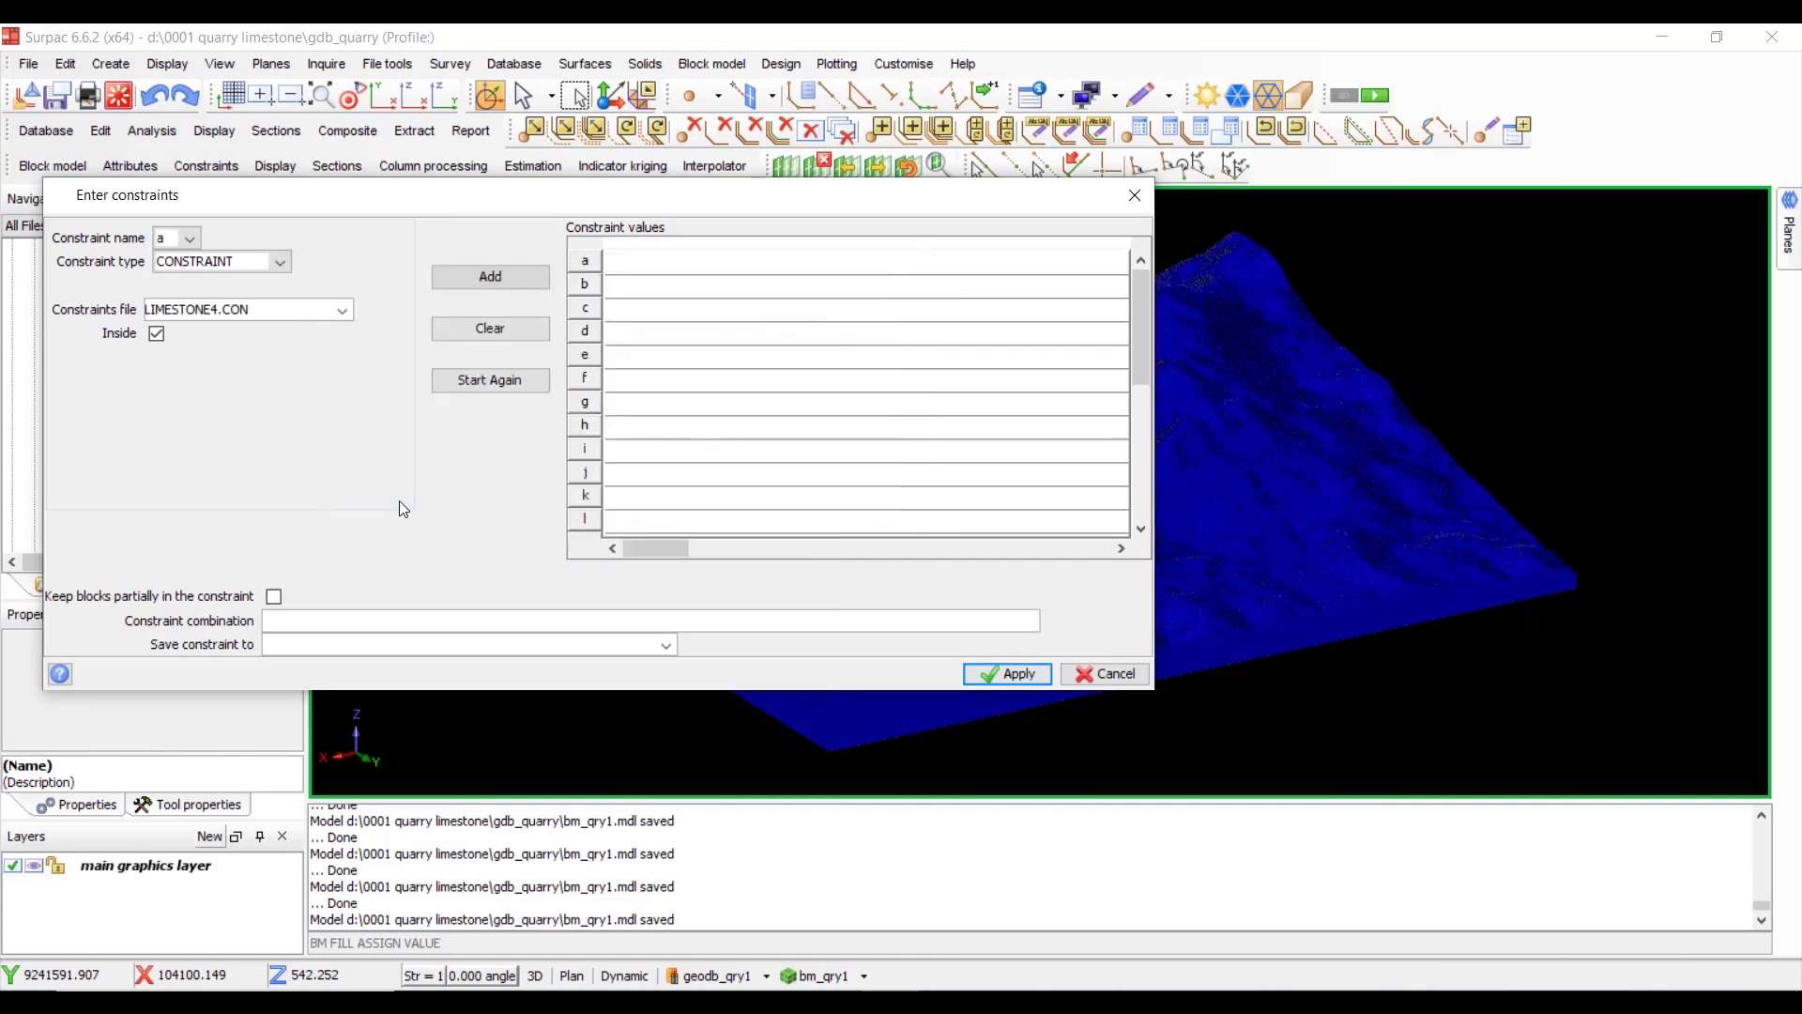
left_click(520, 284)
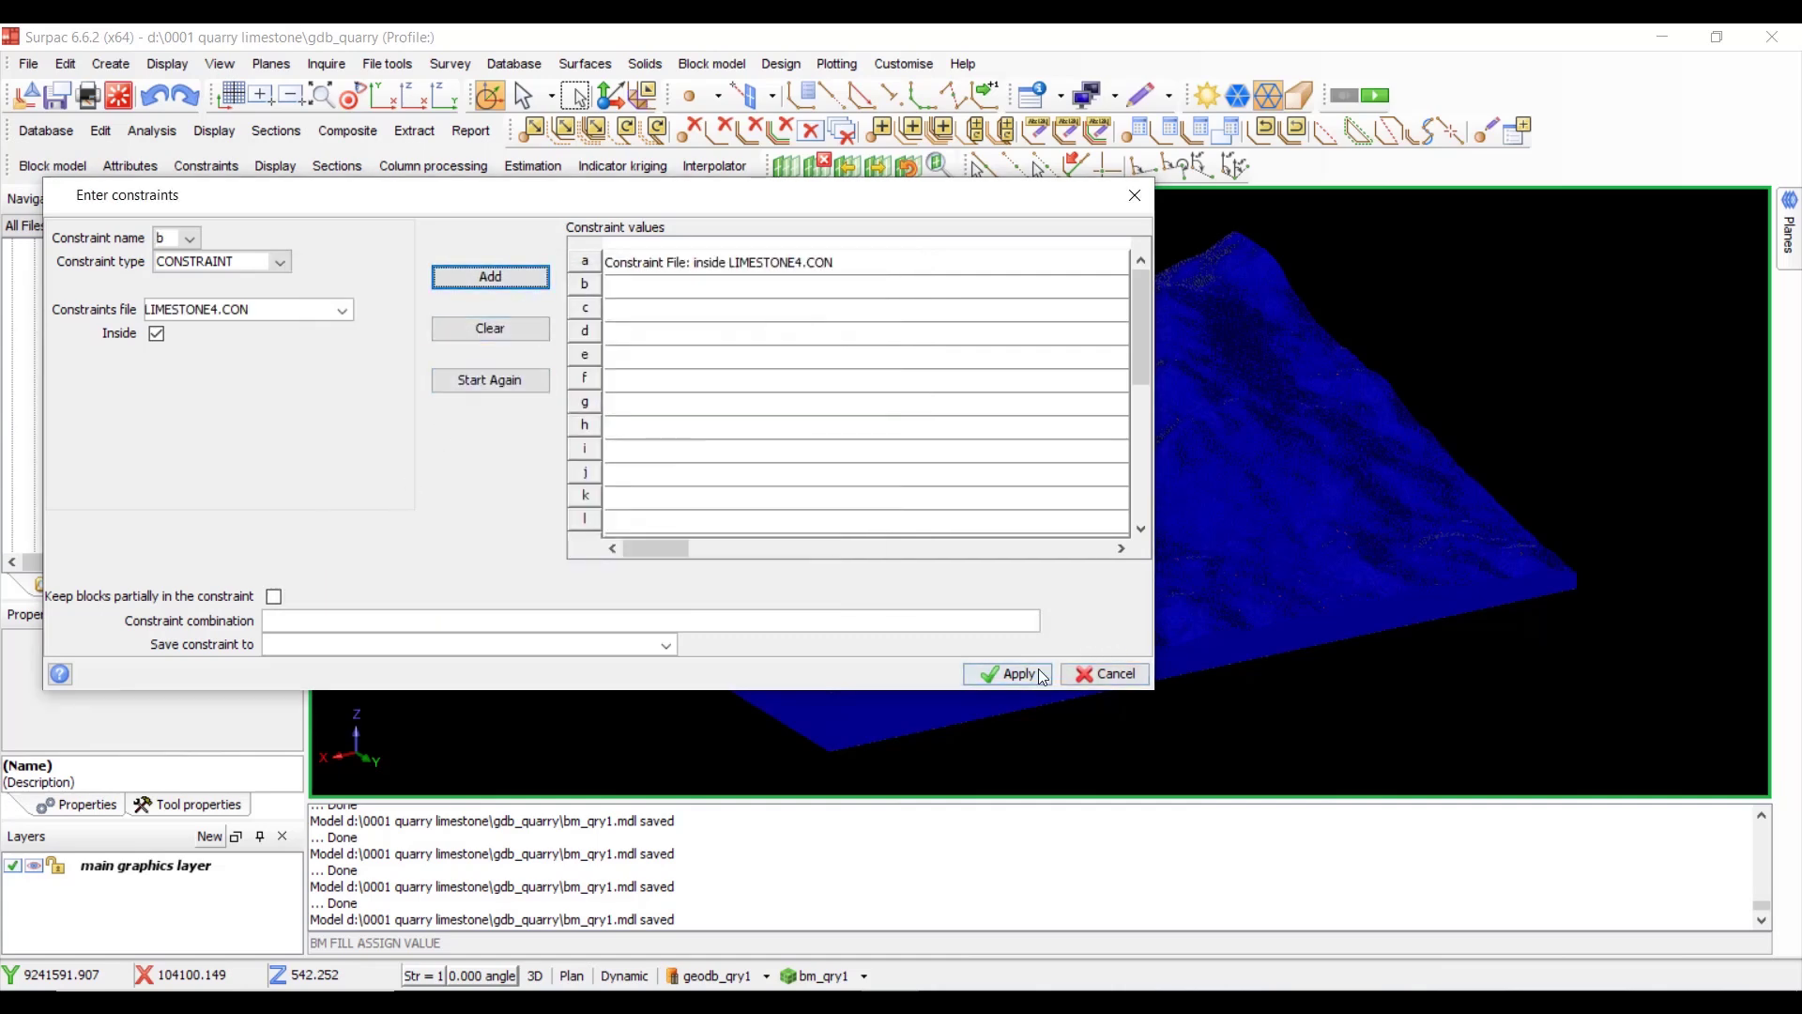
left_click(1008, 674)
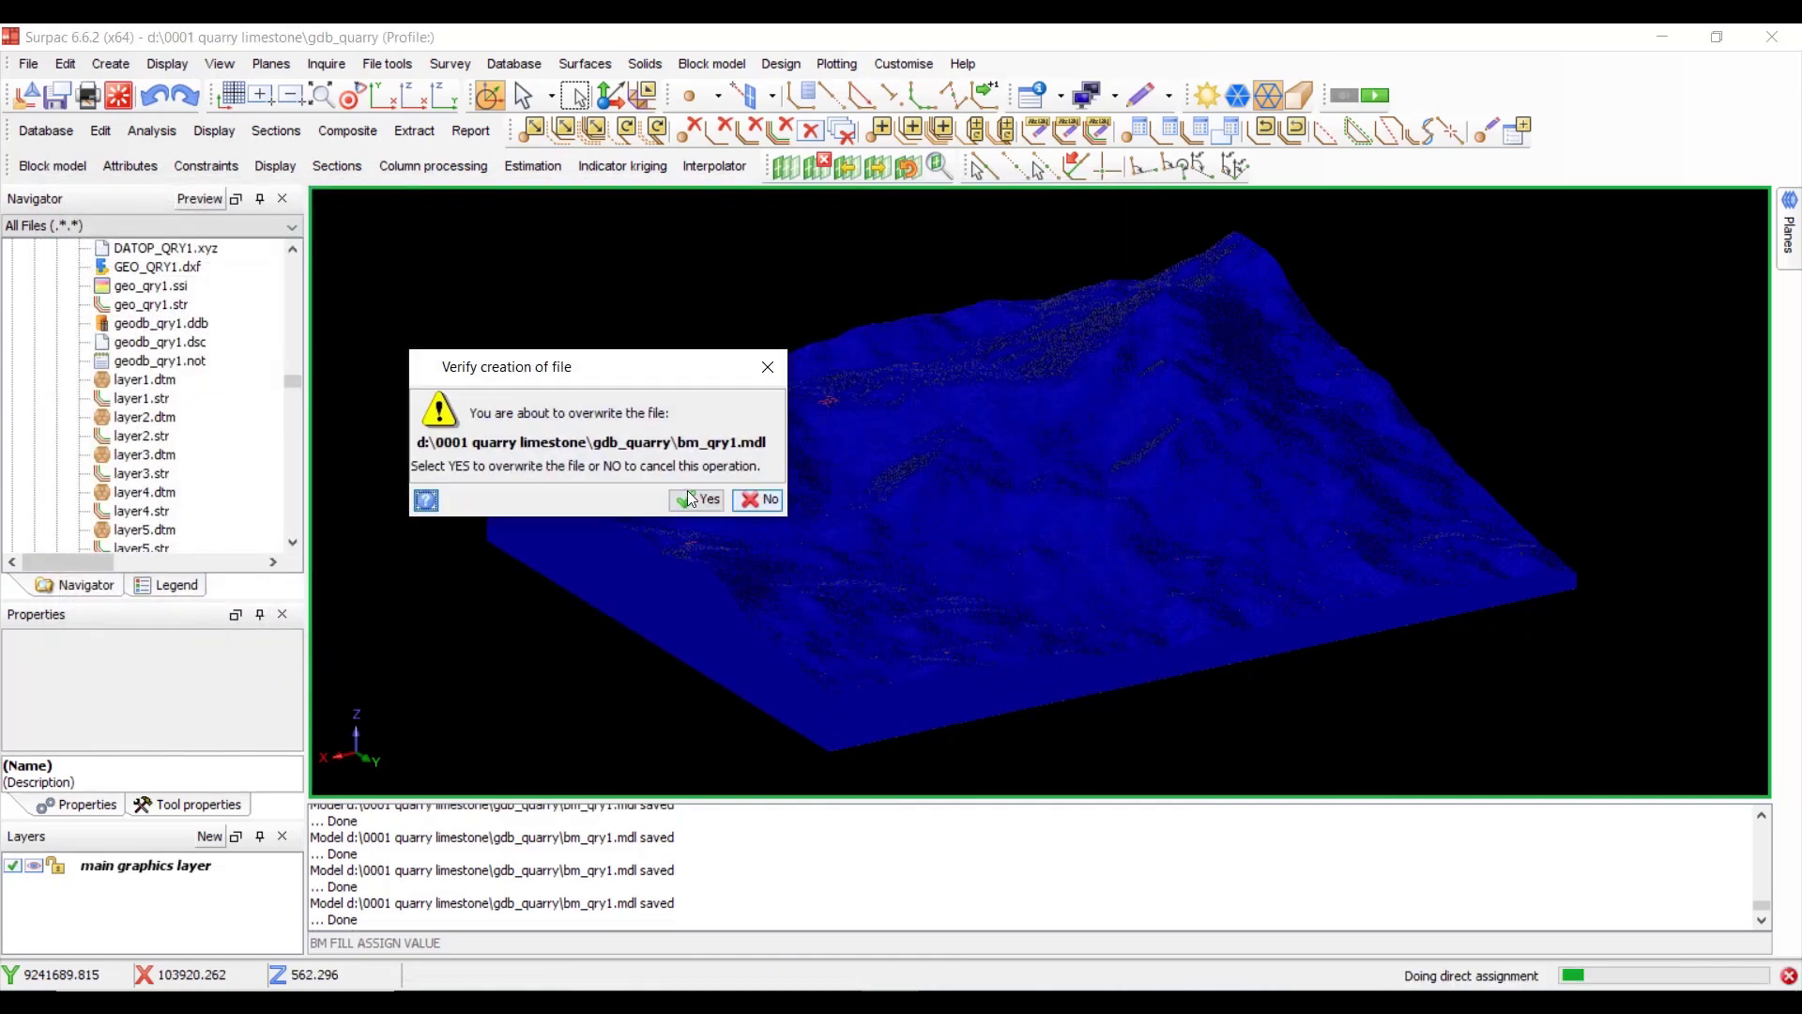
left_click(693, 498)
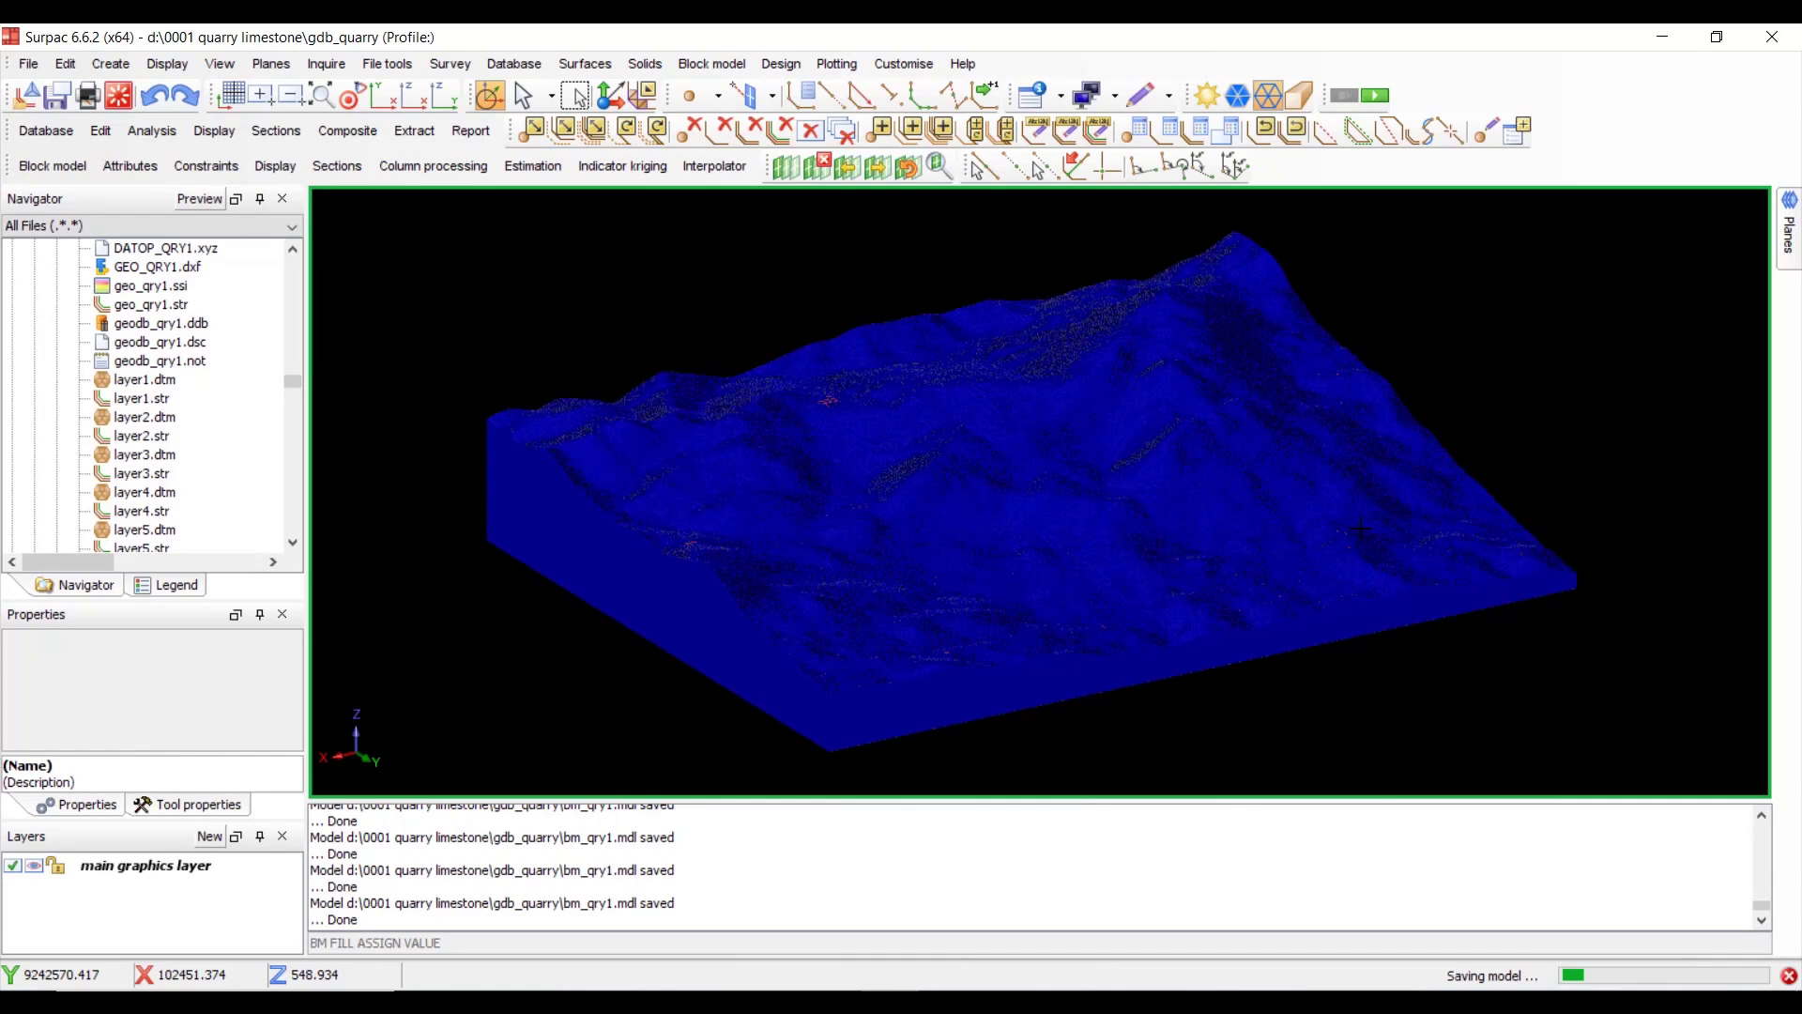
- Set up a constrained value assignment that fills the material attribute with LIMESTONE5
left_click(541, 169)
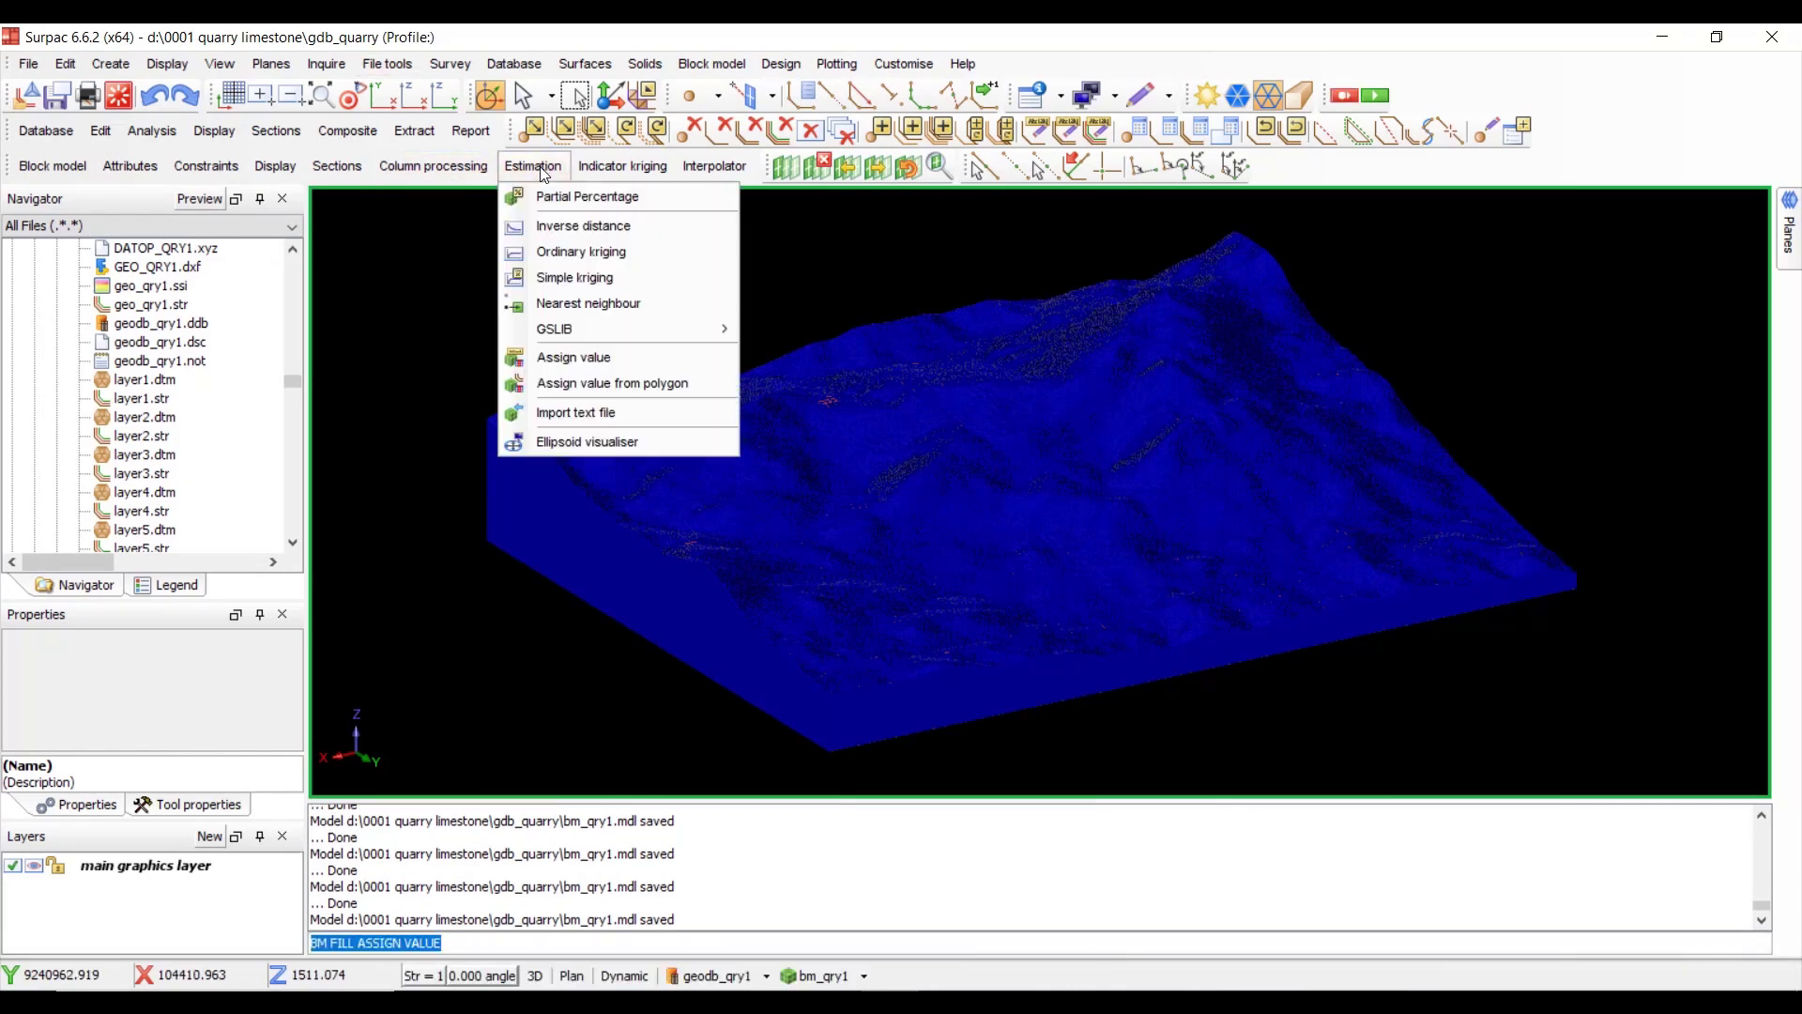
left_click(636, 359)
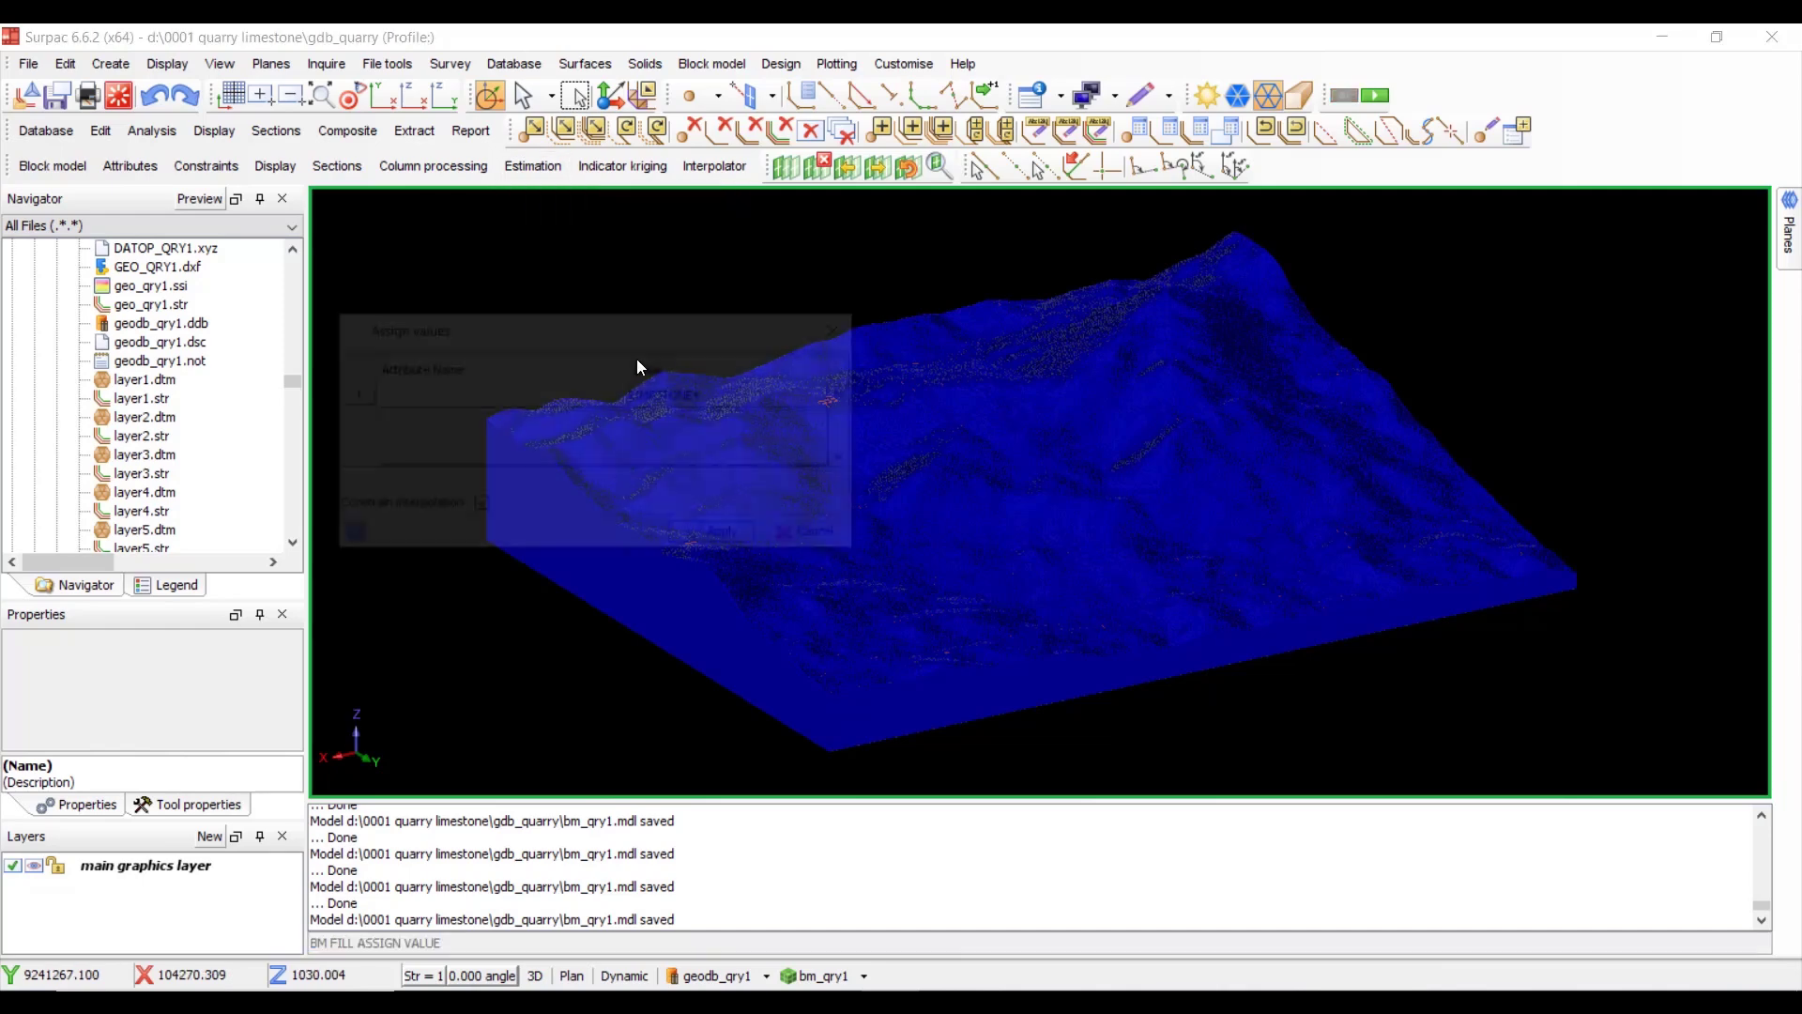
left_click(532, 436)
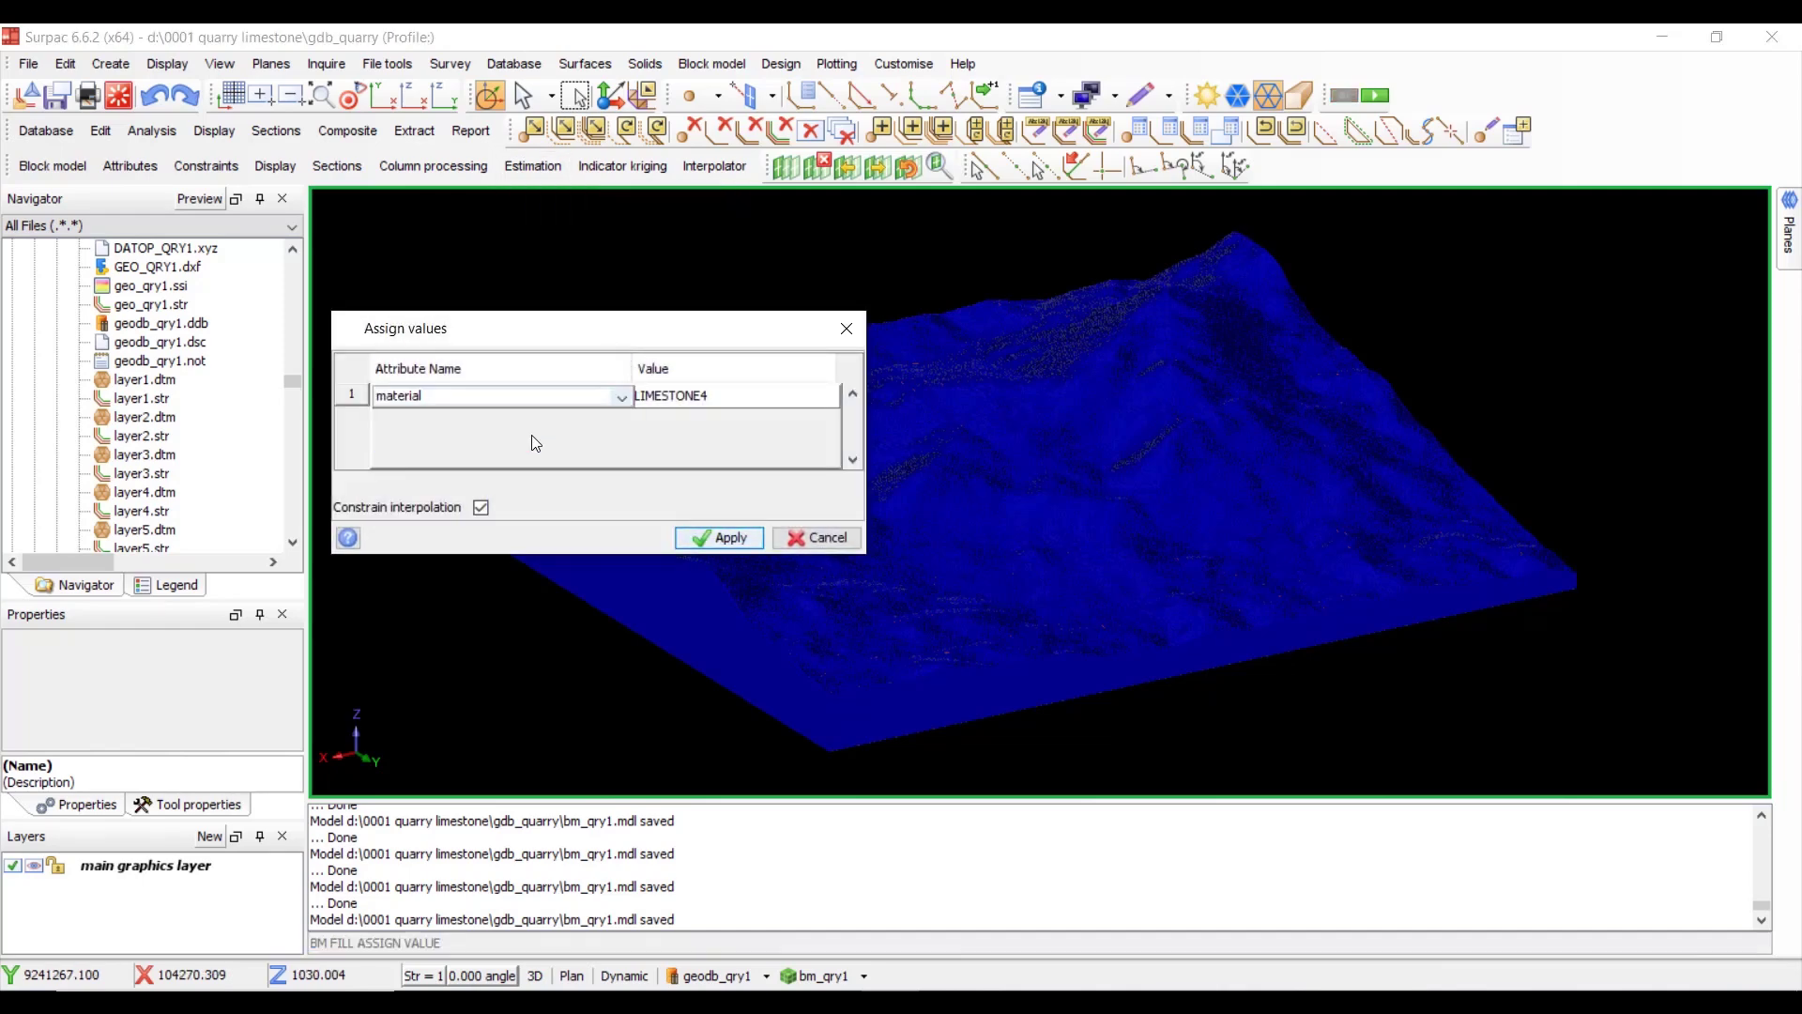
left_click(734, 398)
left_click(728, 397)
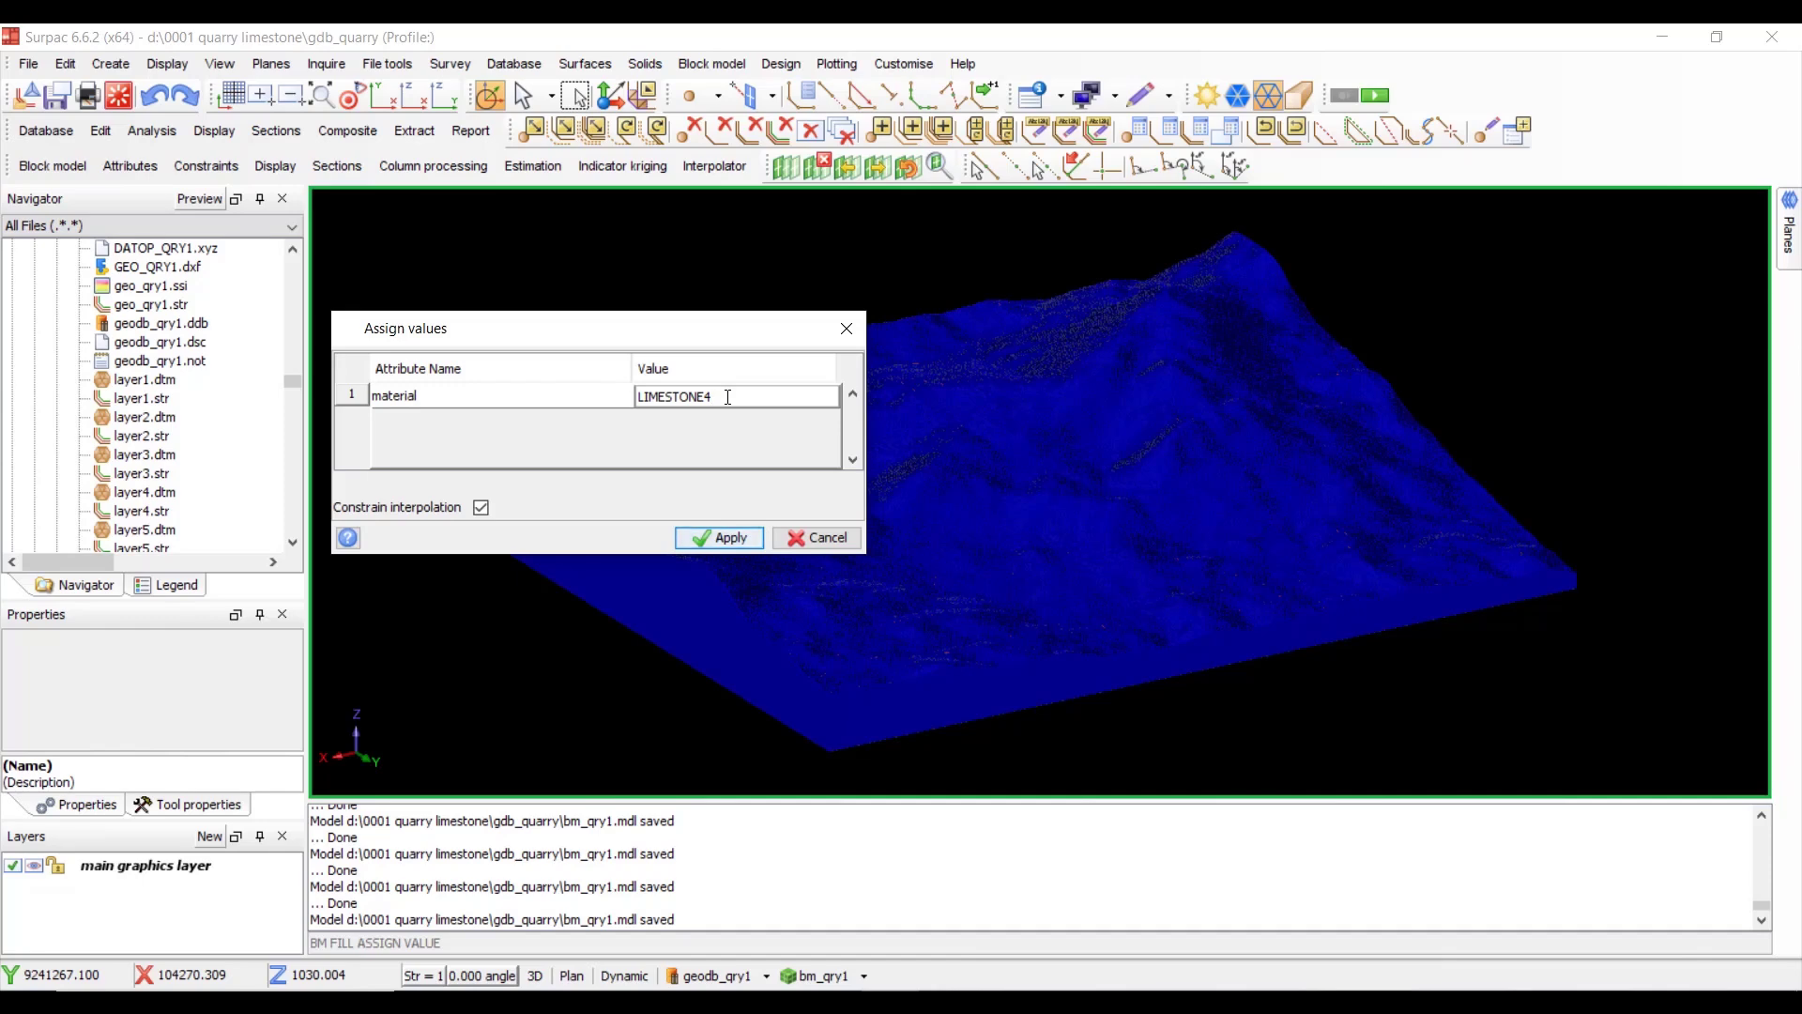
key("BackSpace")
type("5")
left_click(723, 537)
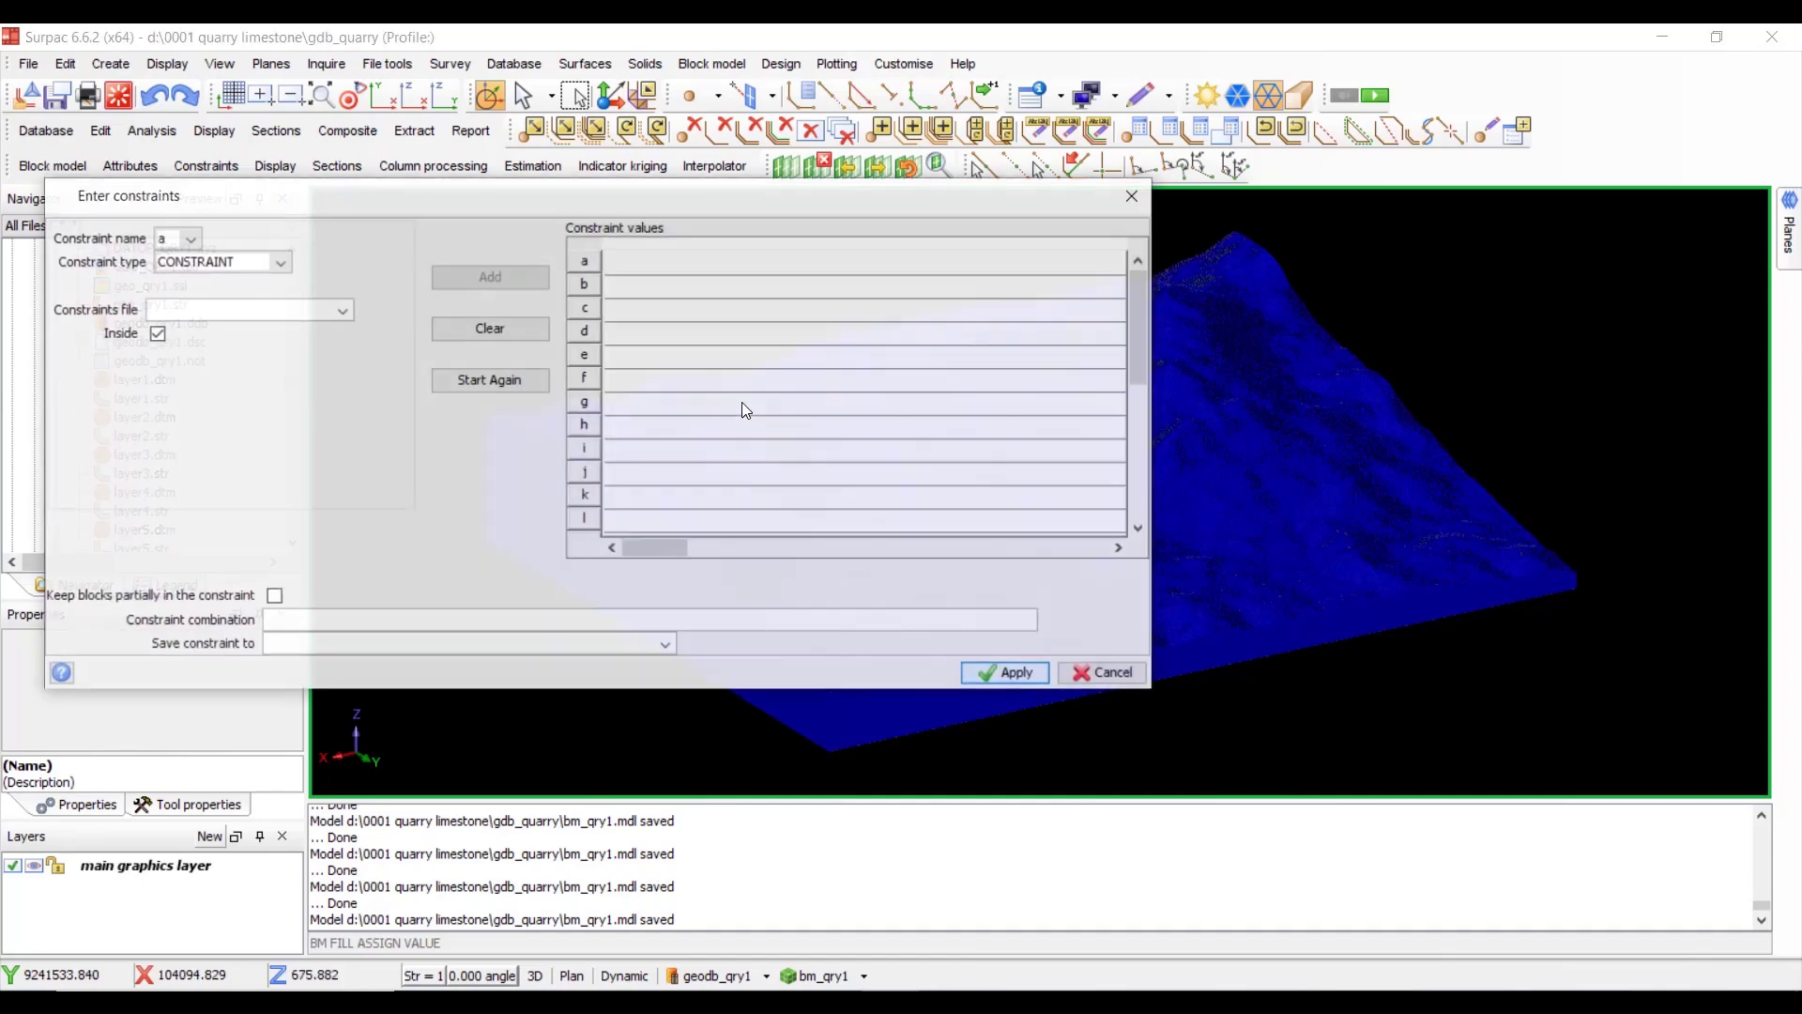
- Restrict the LIMESTONE5 assignment to blocks inside limestone5.con, run it and overwrite bm_qry1.mdl
left_click(349, 309)
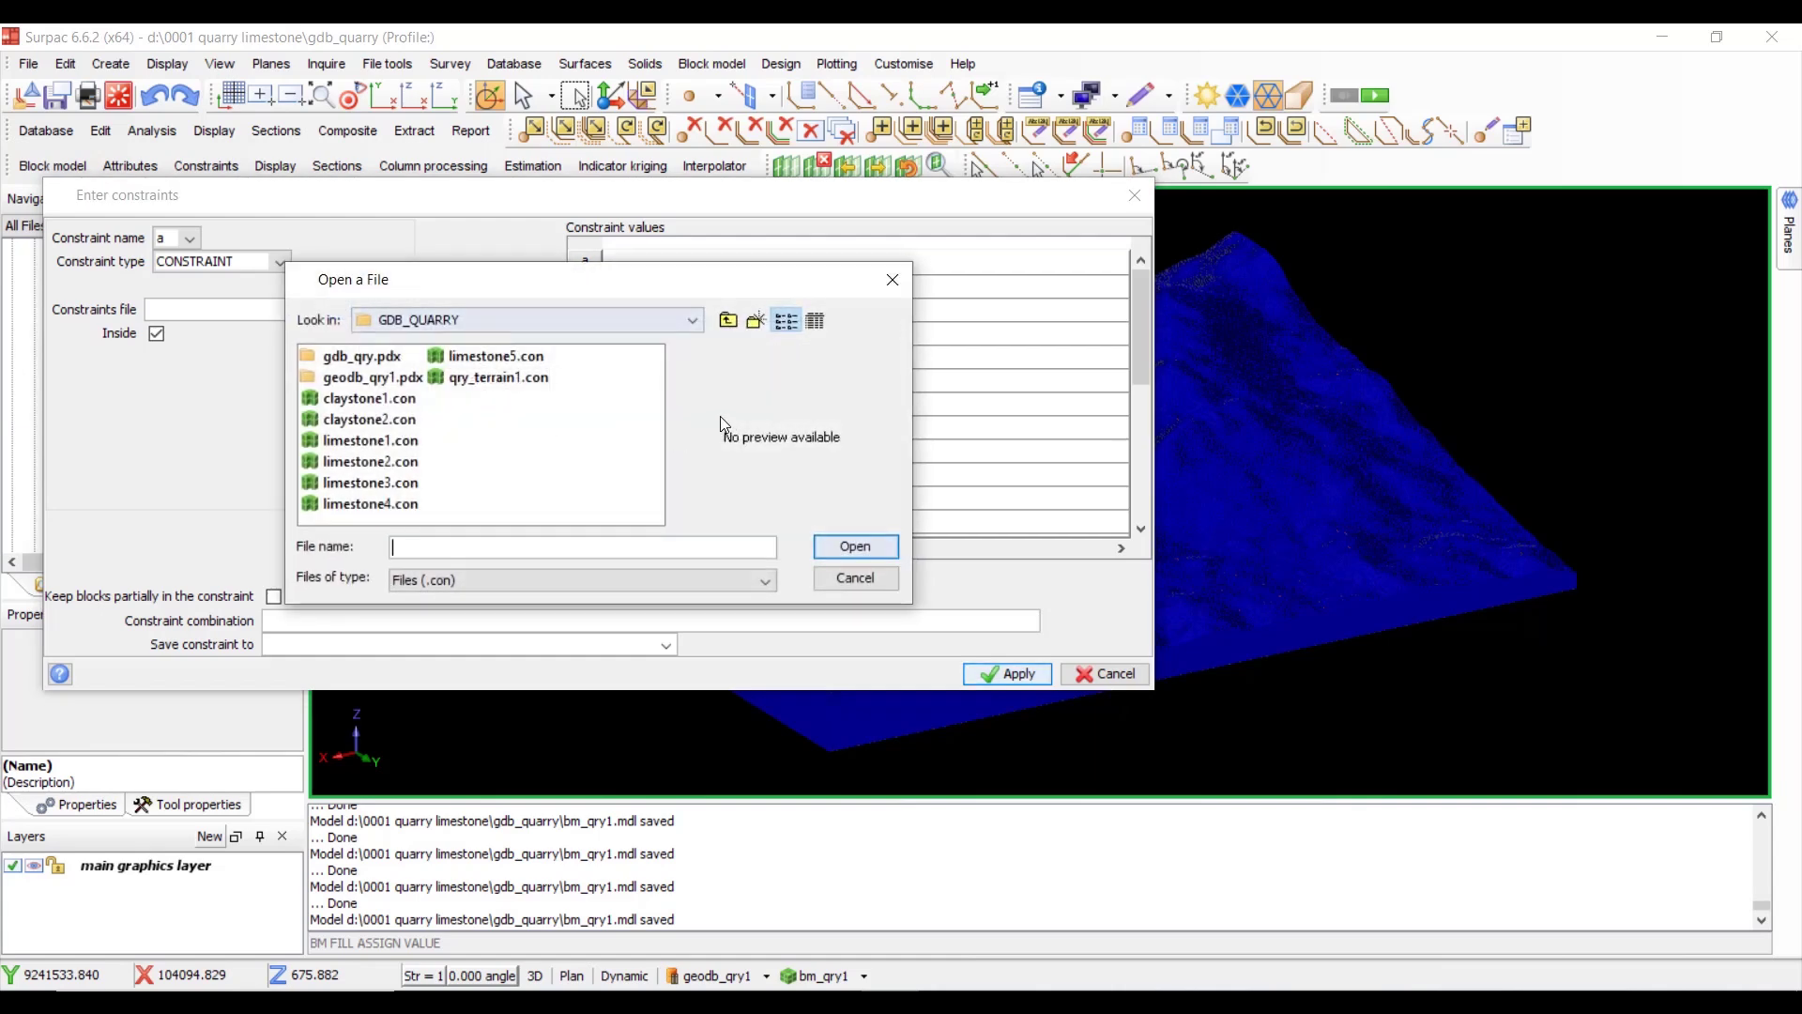
double_click(533, 358)
left_click(516, 274)
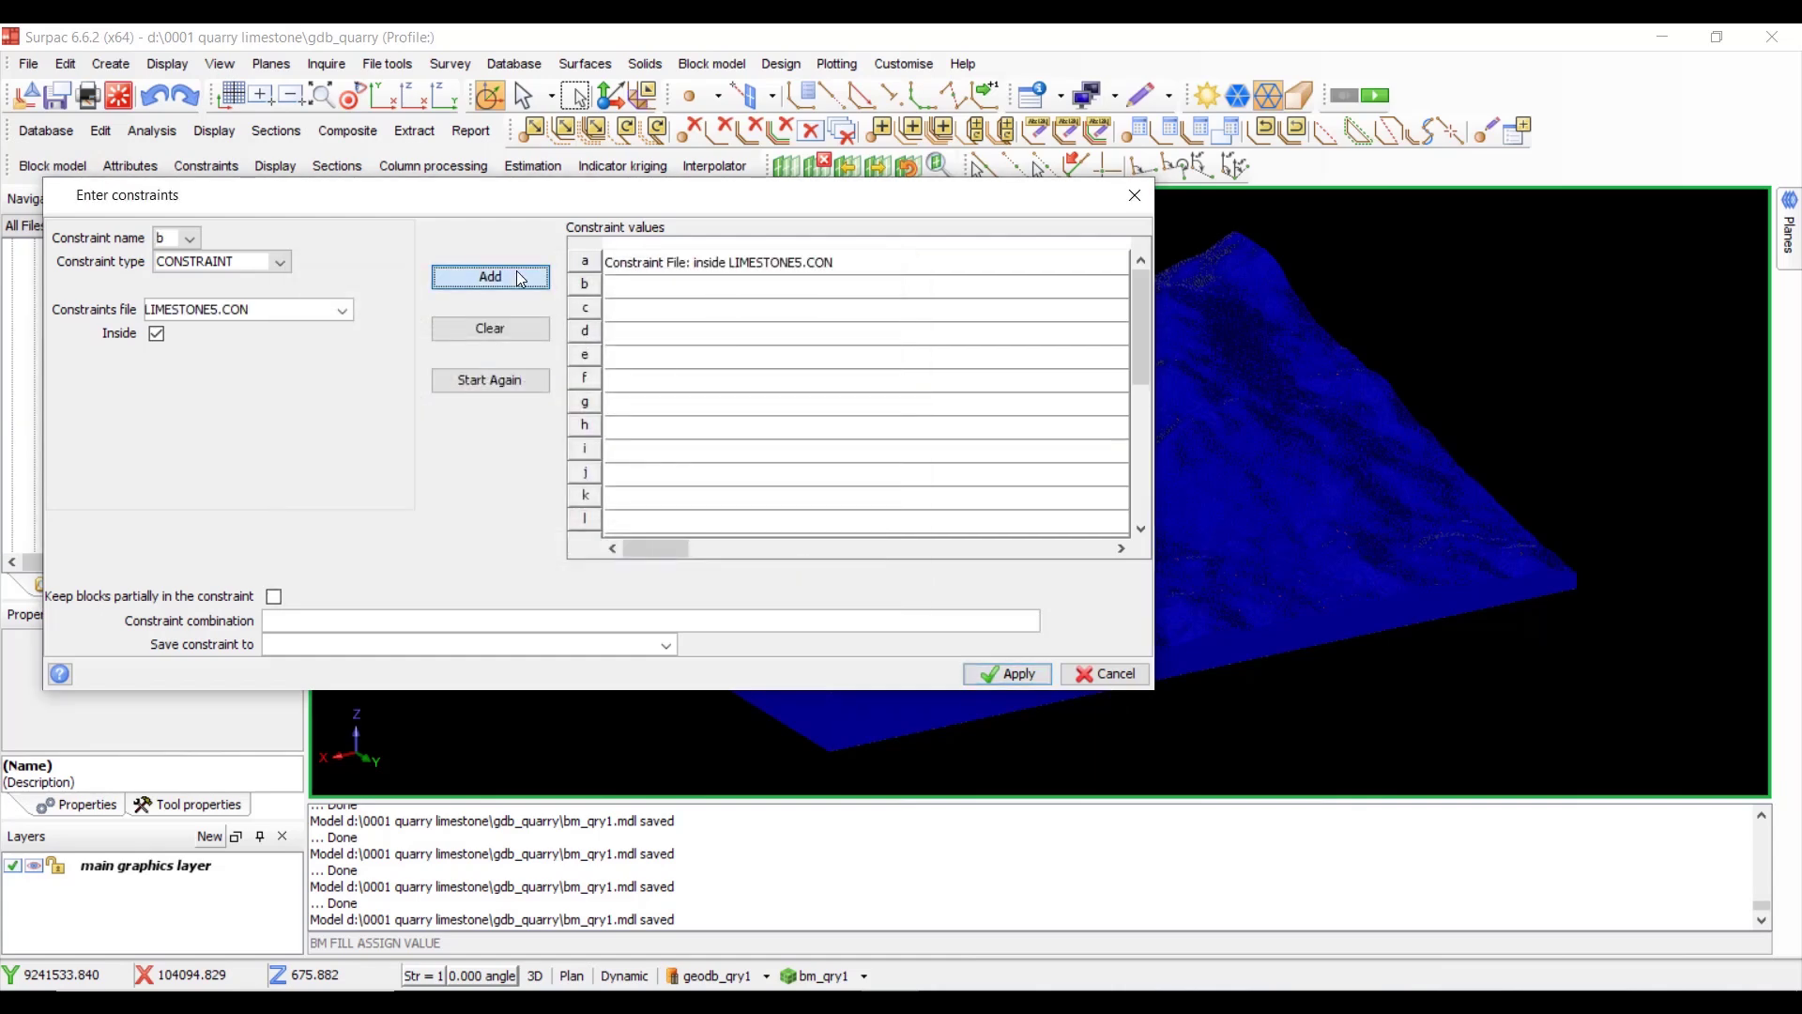
left_click(1018, 676)
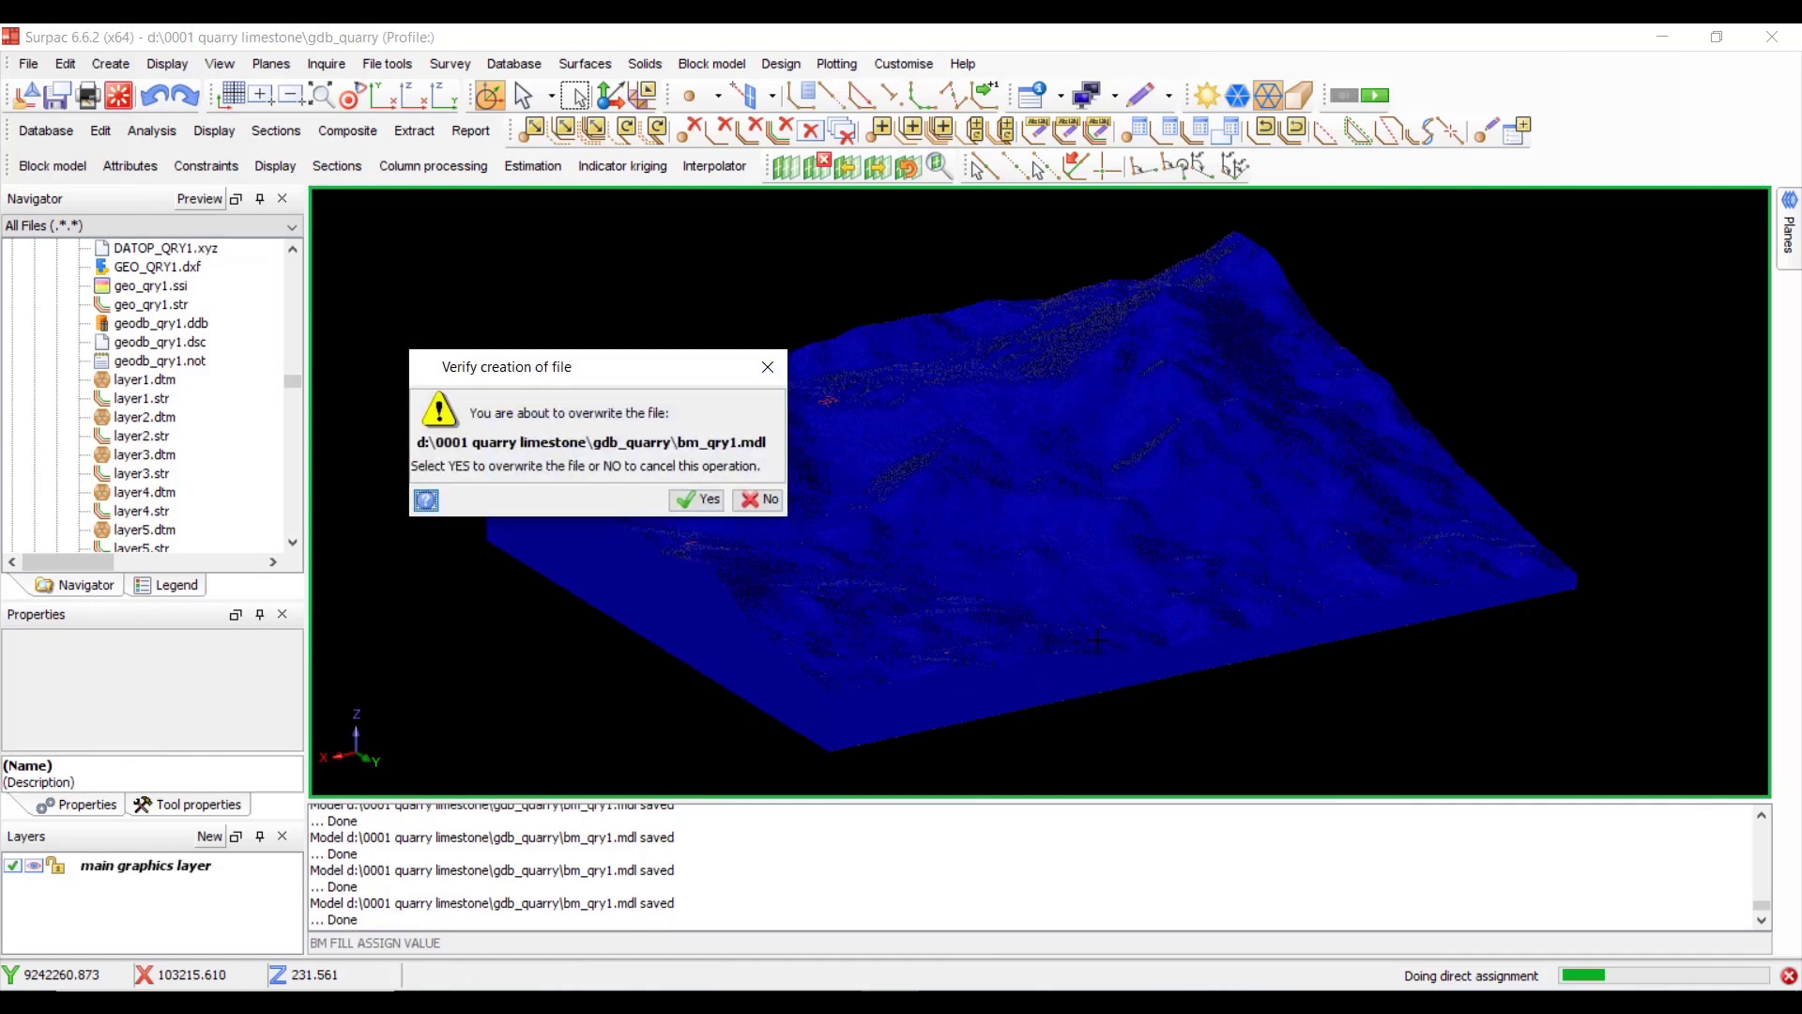
left_click(695, 499)
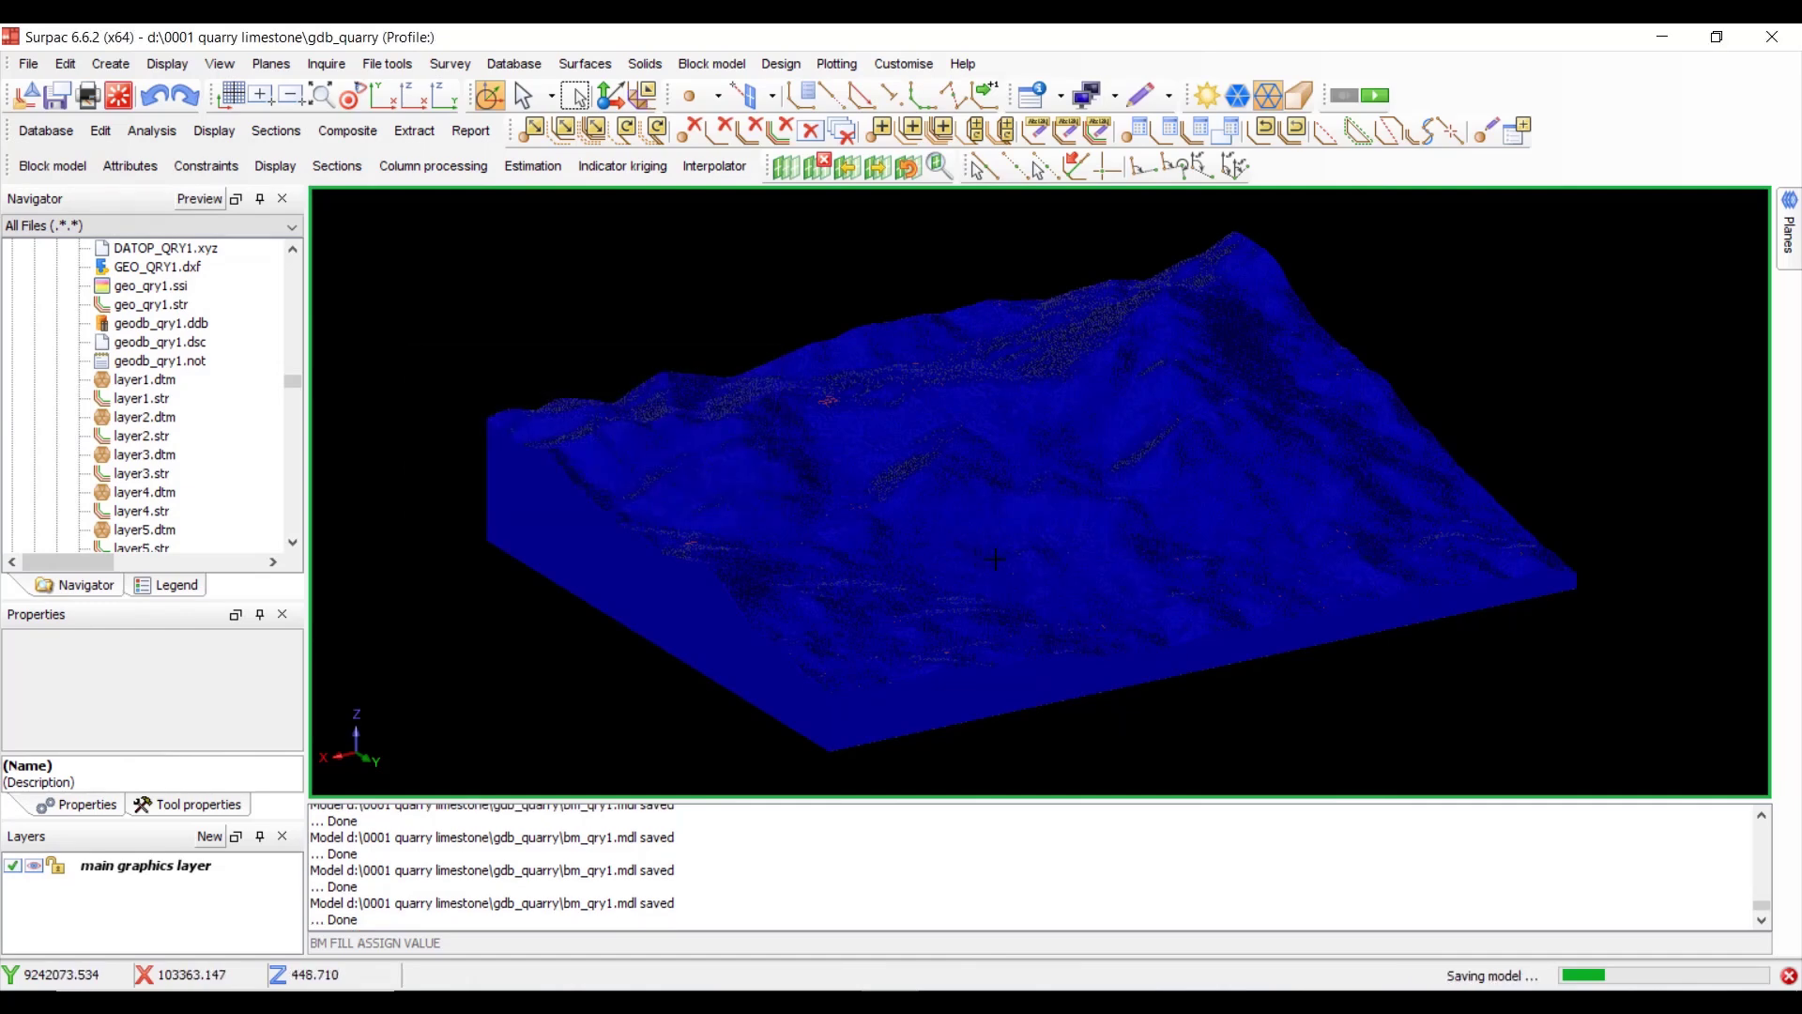
- Set up a constrained value assignment that fills the material attribute with CLAYSTONE2
left_click(533, 165)
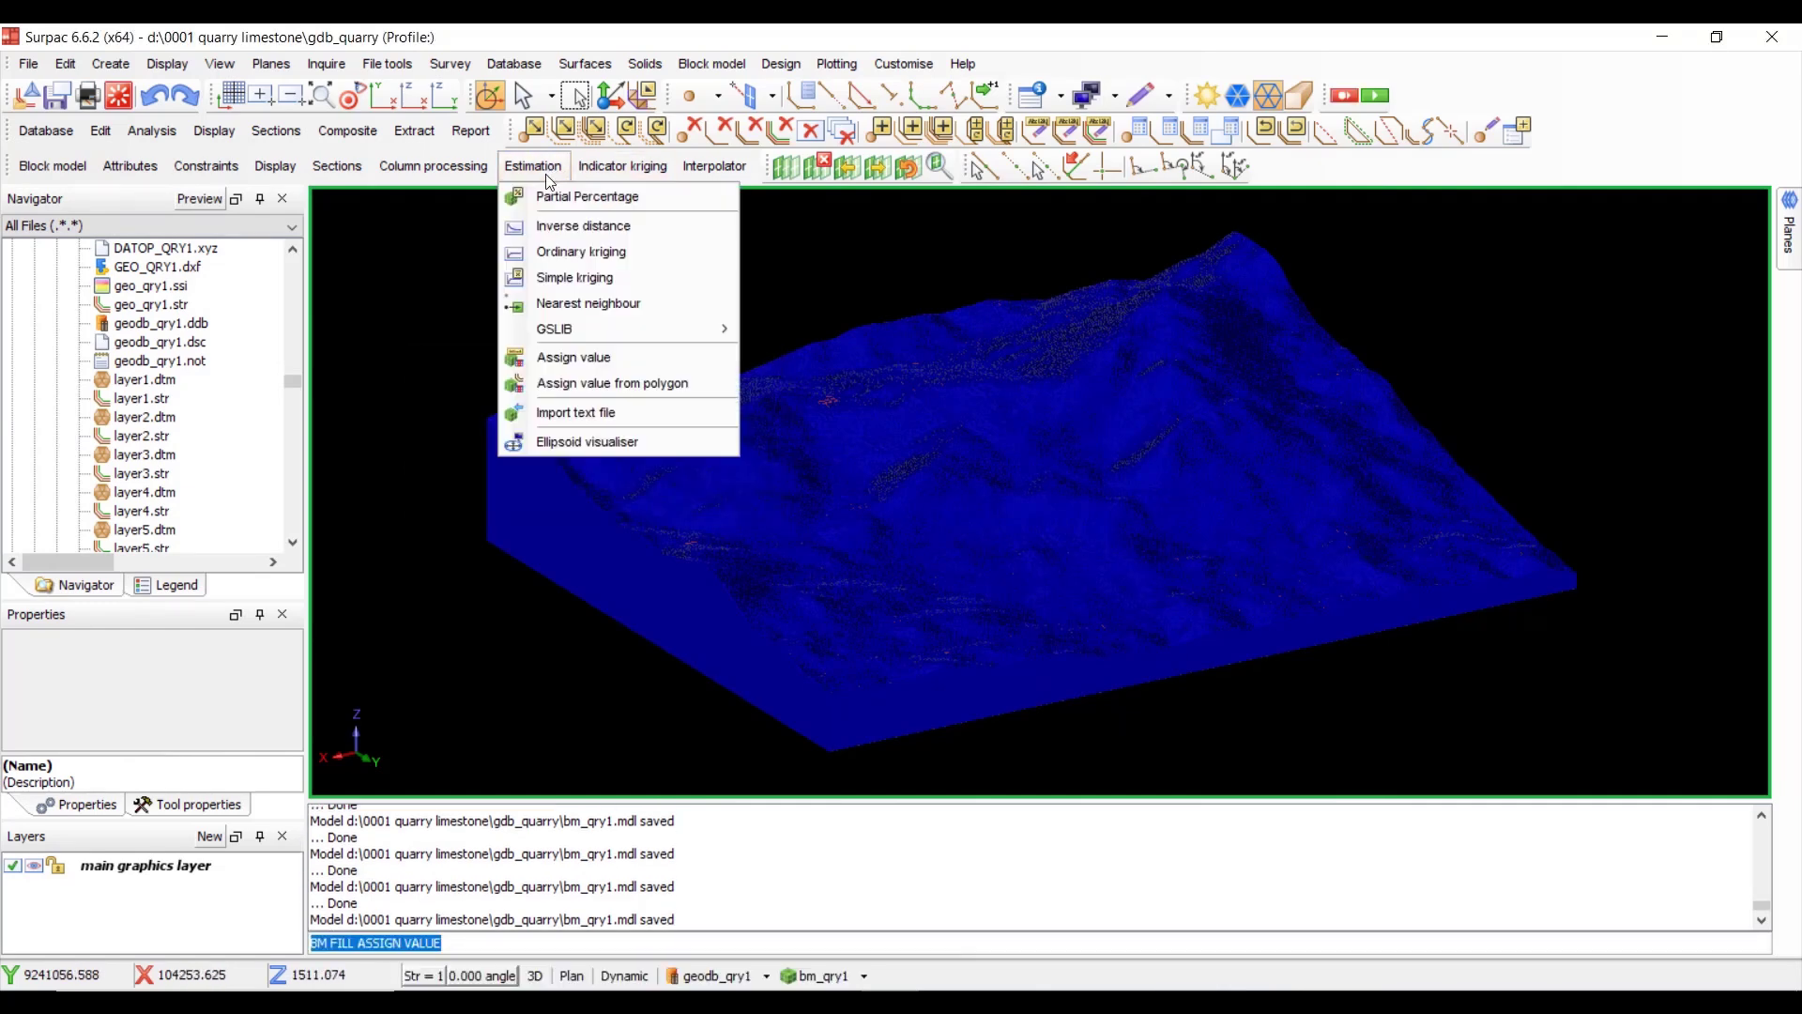
left_click(609, 353)
left_click(619, 402)
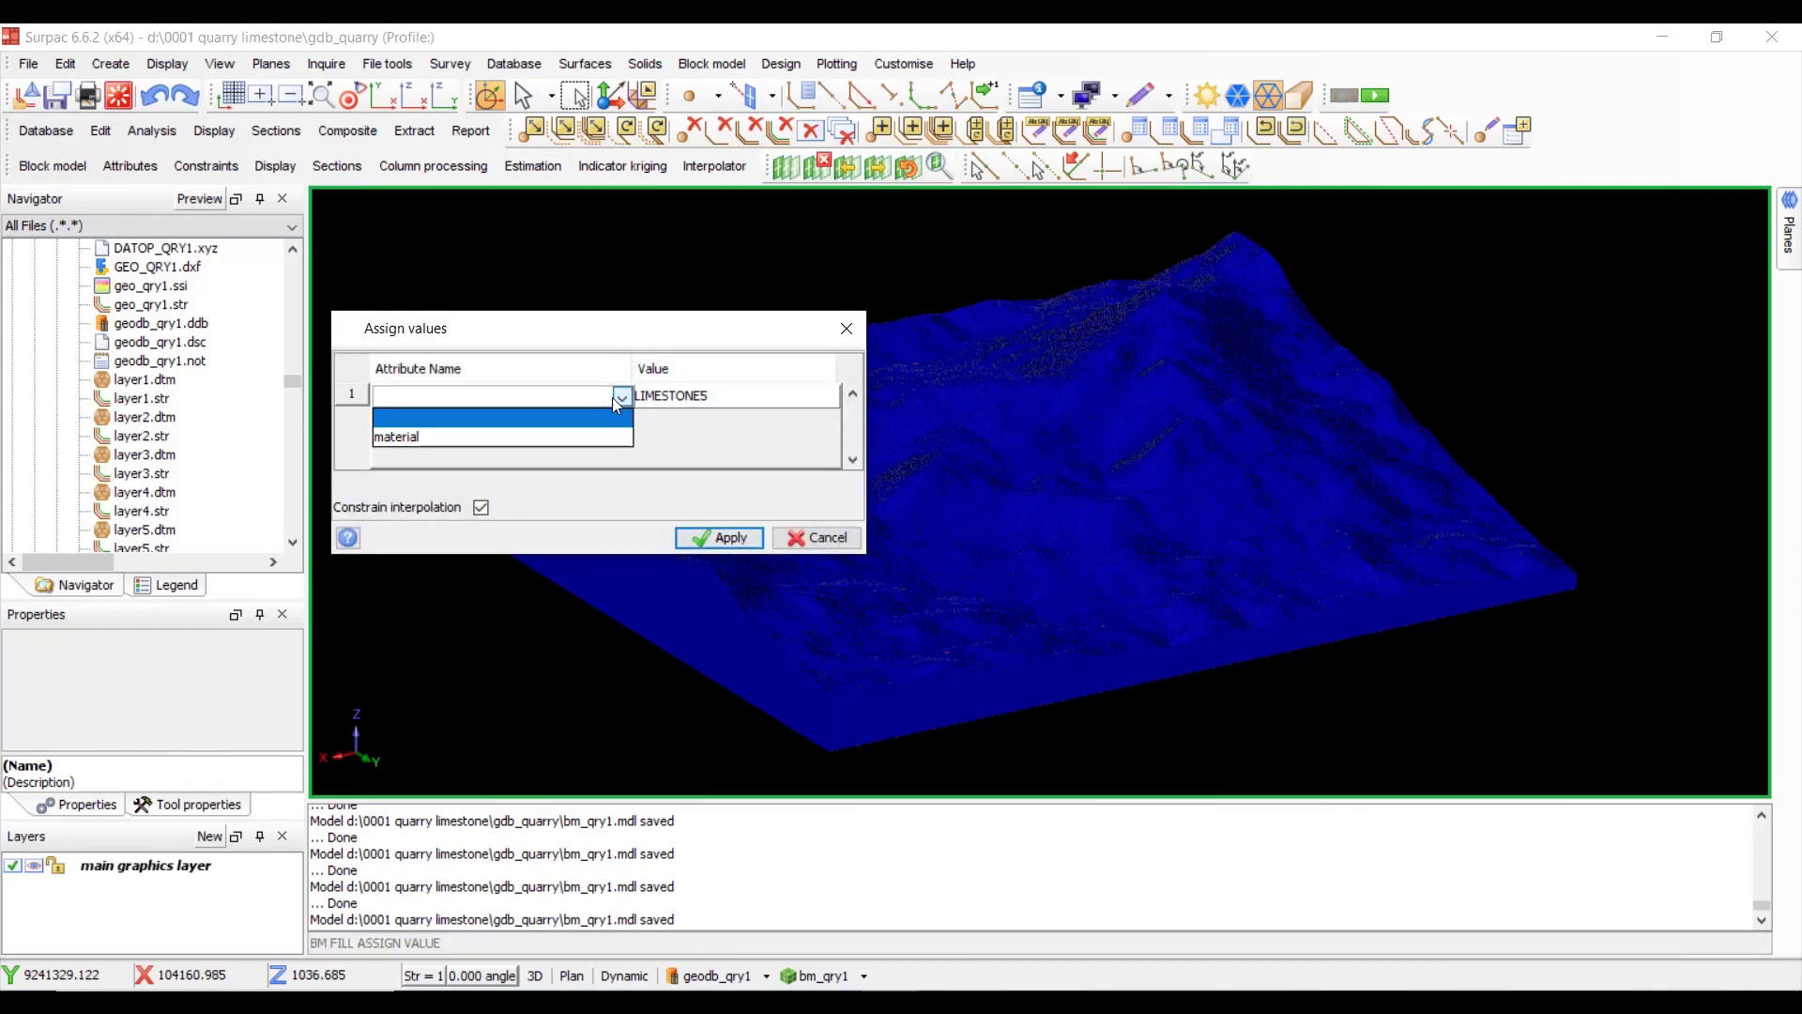
left_click(539, 431)
left_click(733, 397)
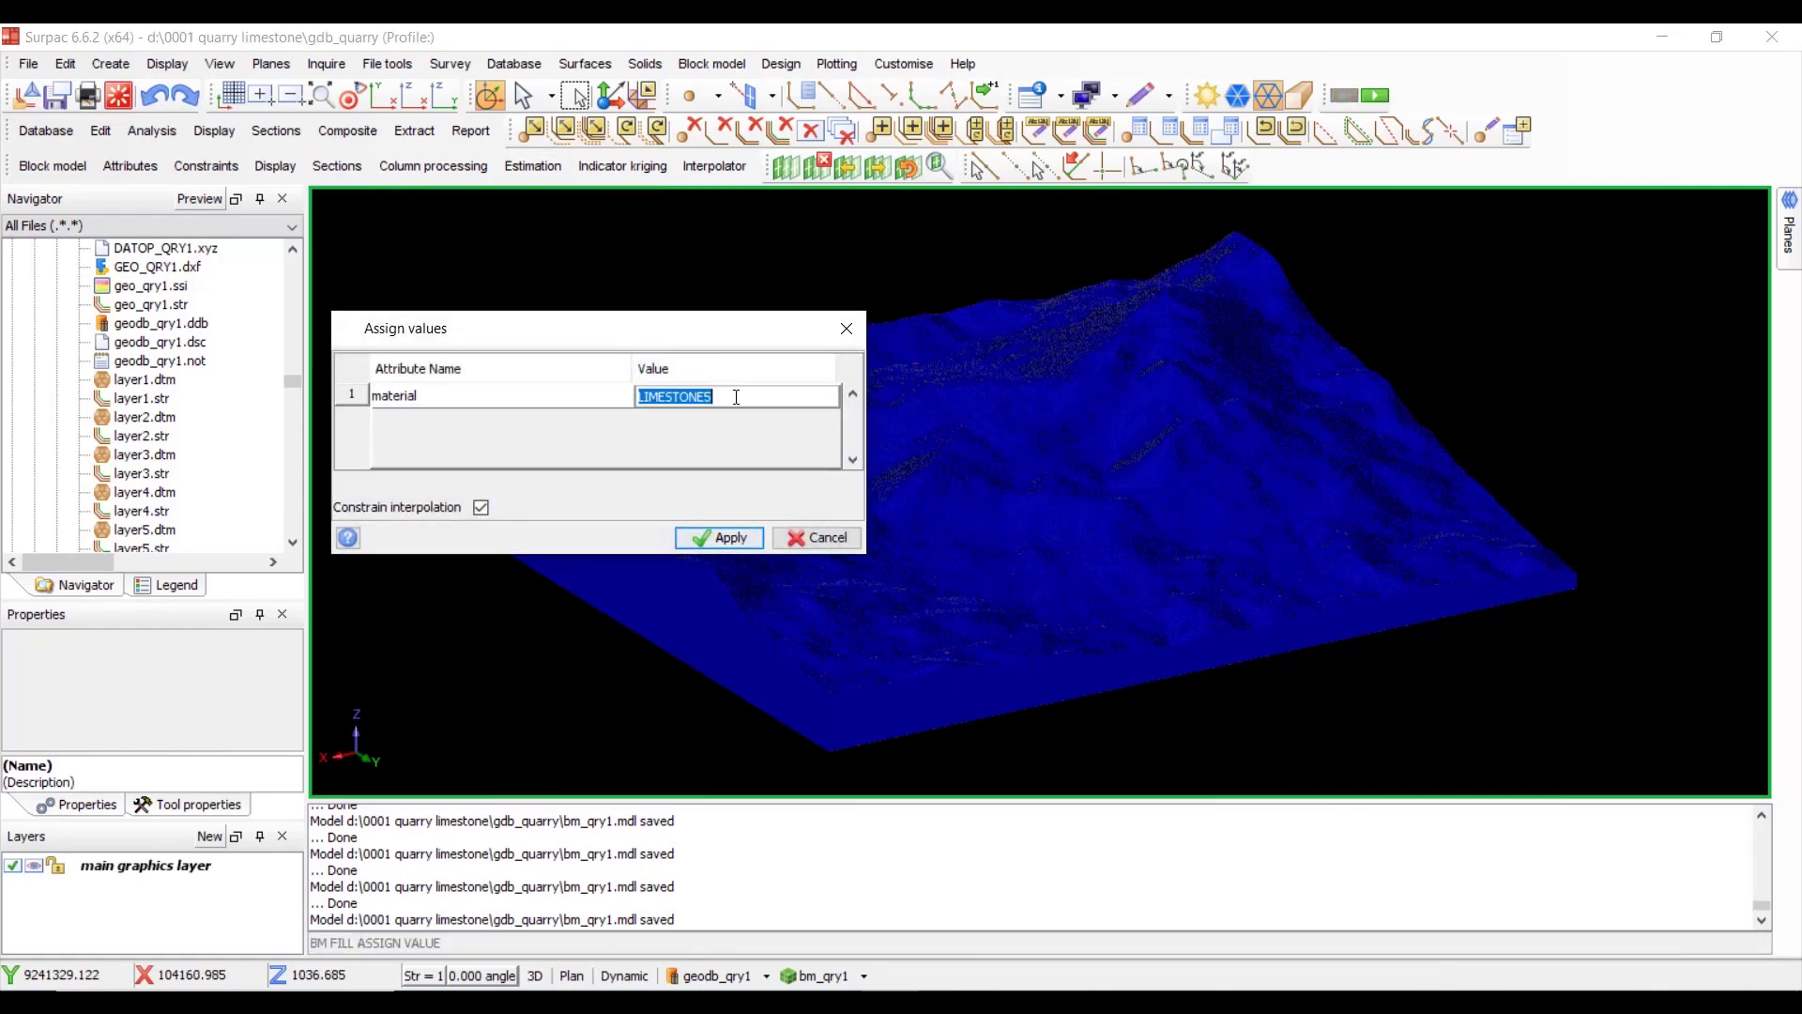
type("CLAYSTONE2")
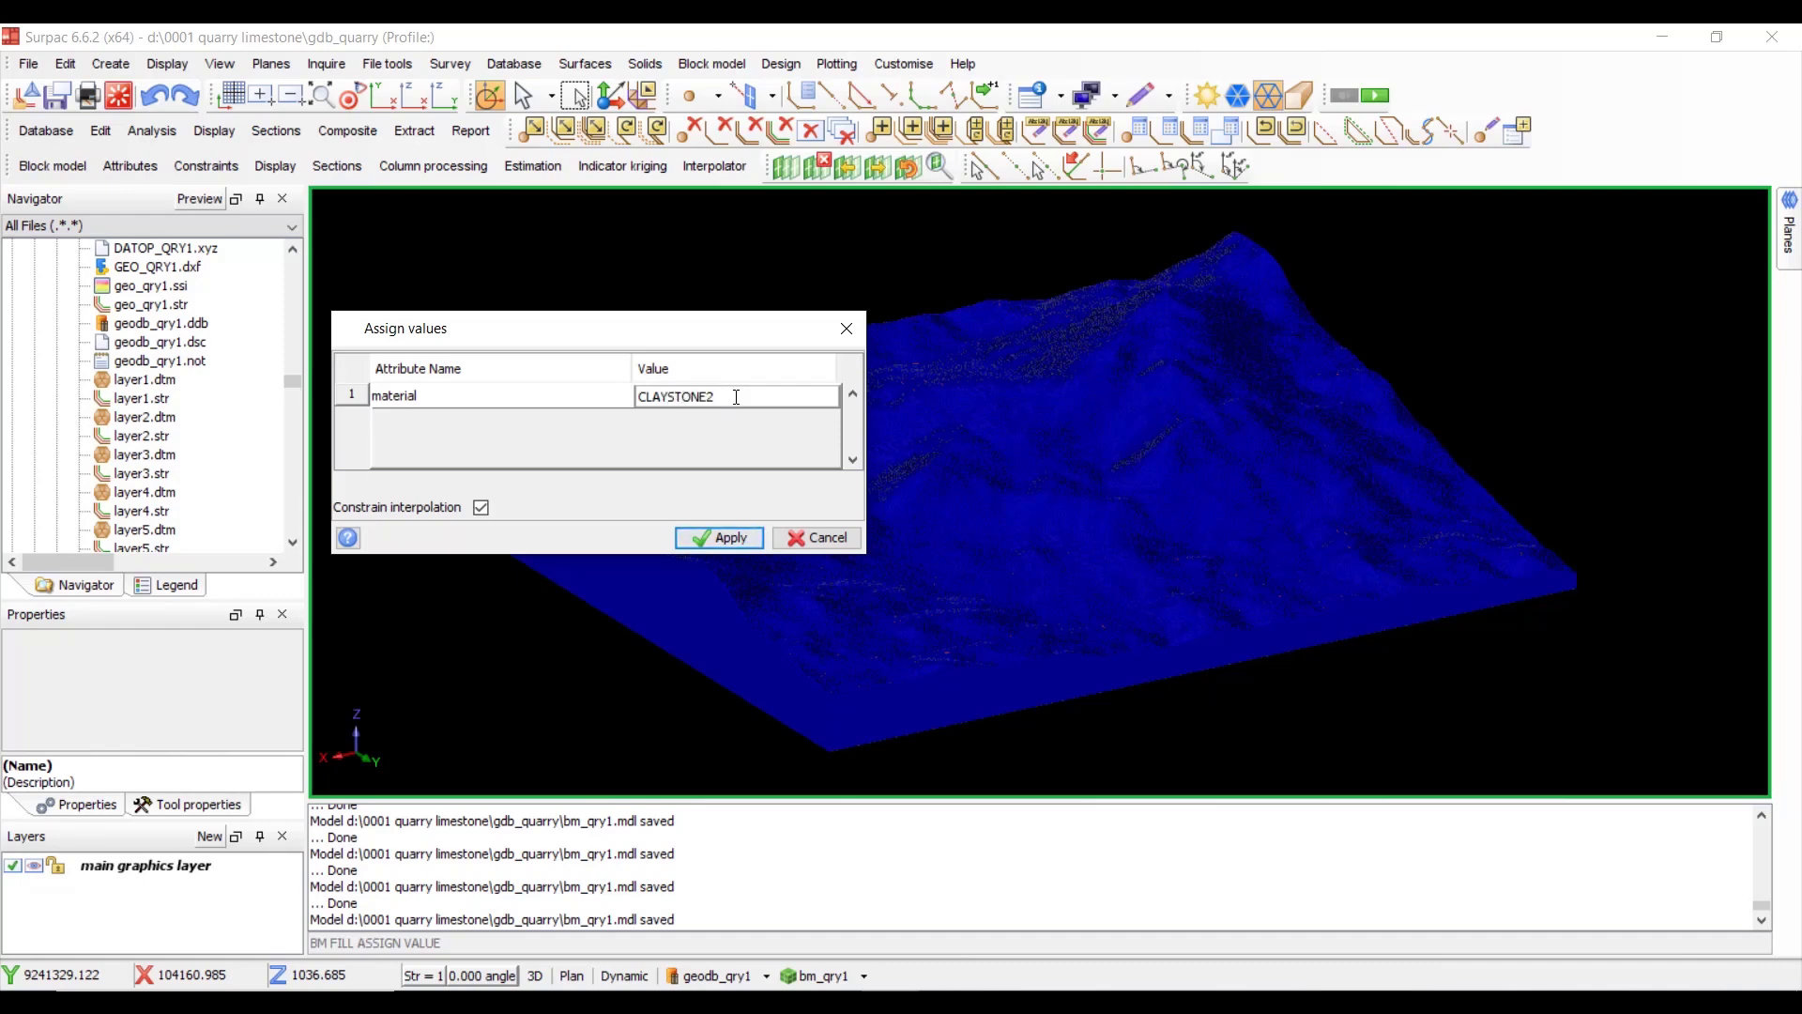
left_click(730, 538)
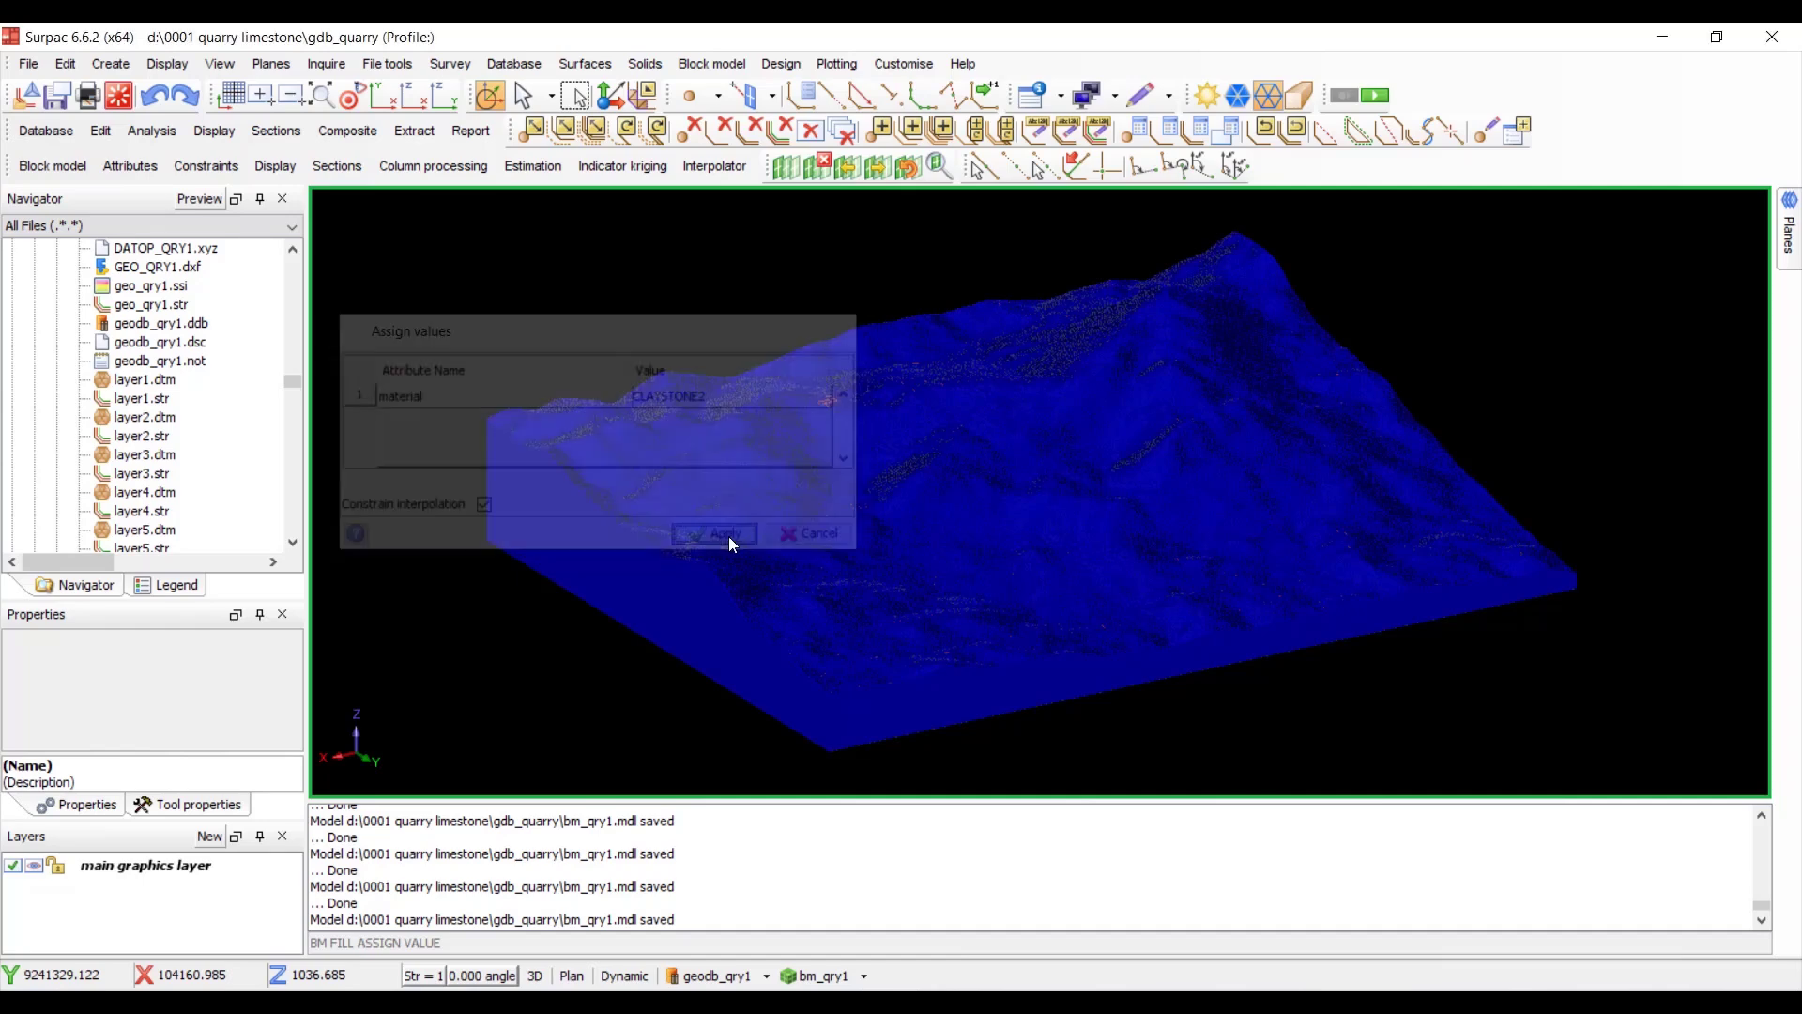
- Restrict the CLAYSTONE2 assignment to blocks inside claystone2.con, run it and overwrite bm_qry1.mdl
left_click(343, 311)
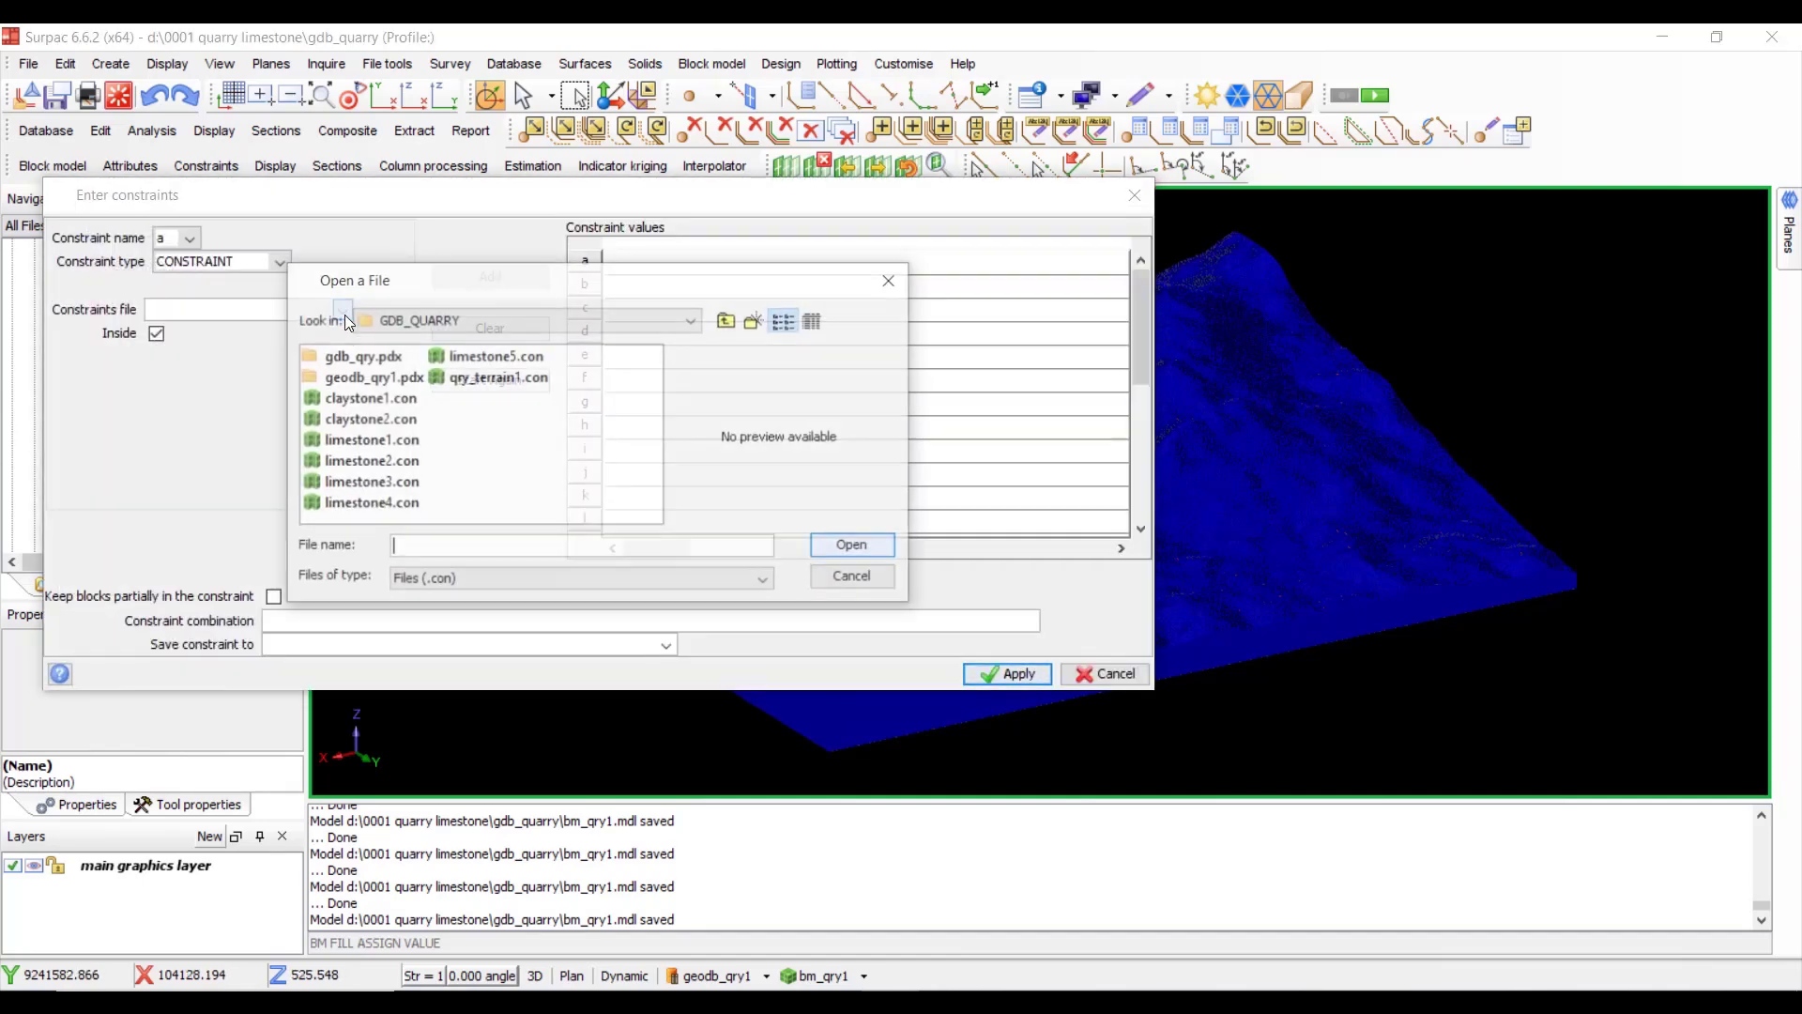
left_click(402, 427)
double_click(402, 427)
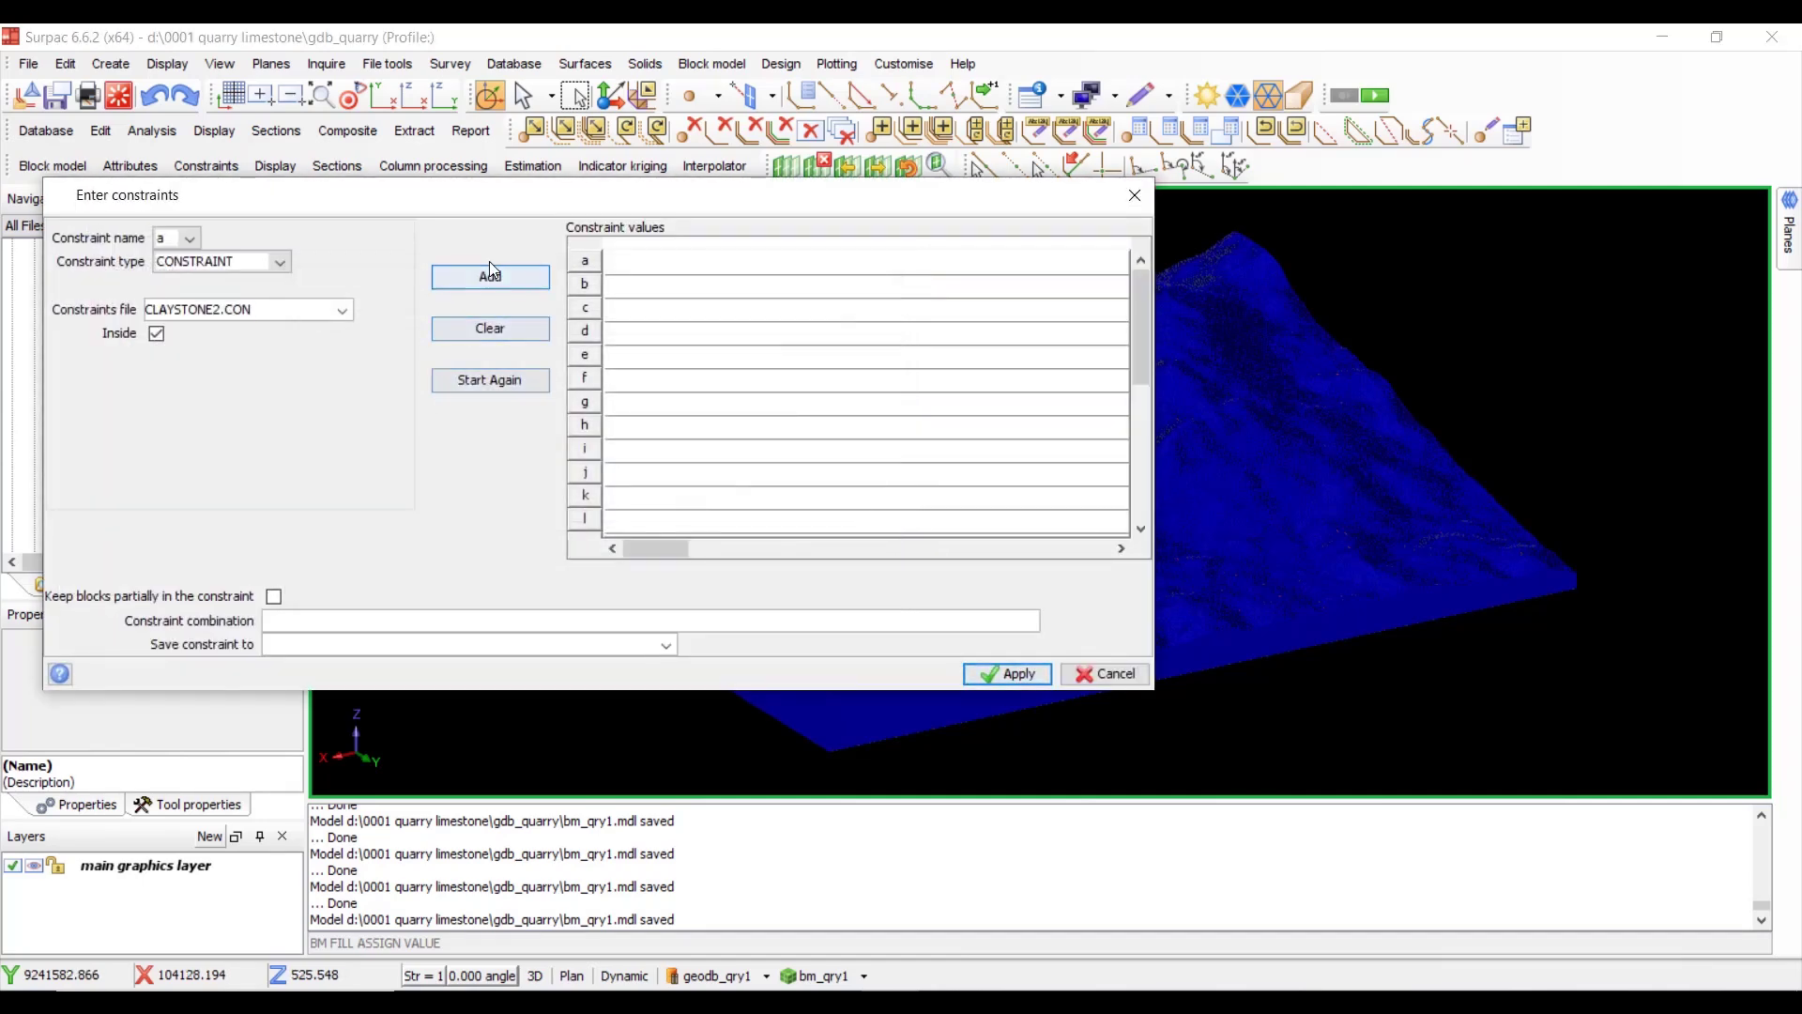
left_click(490, 275)
left_click(1027, 675)
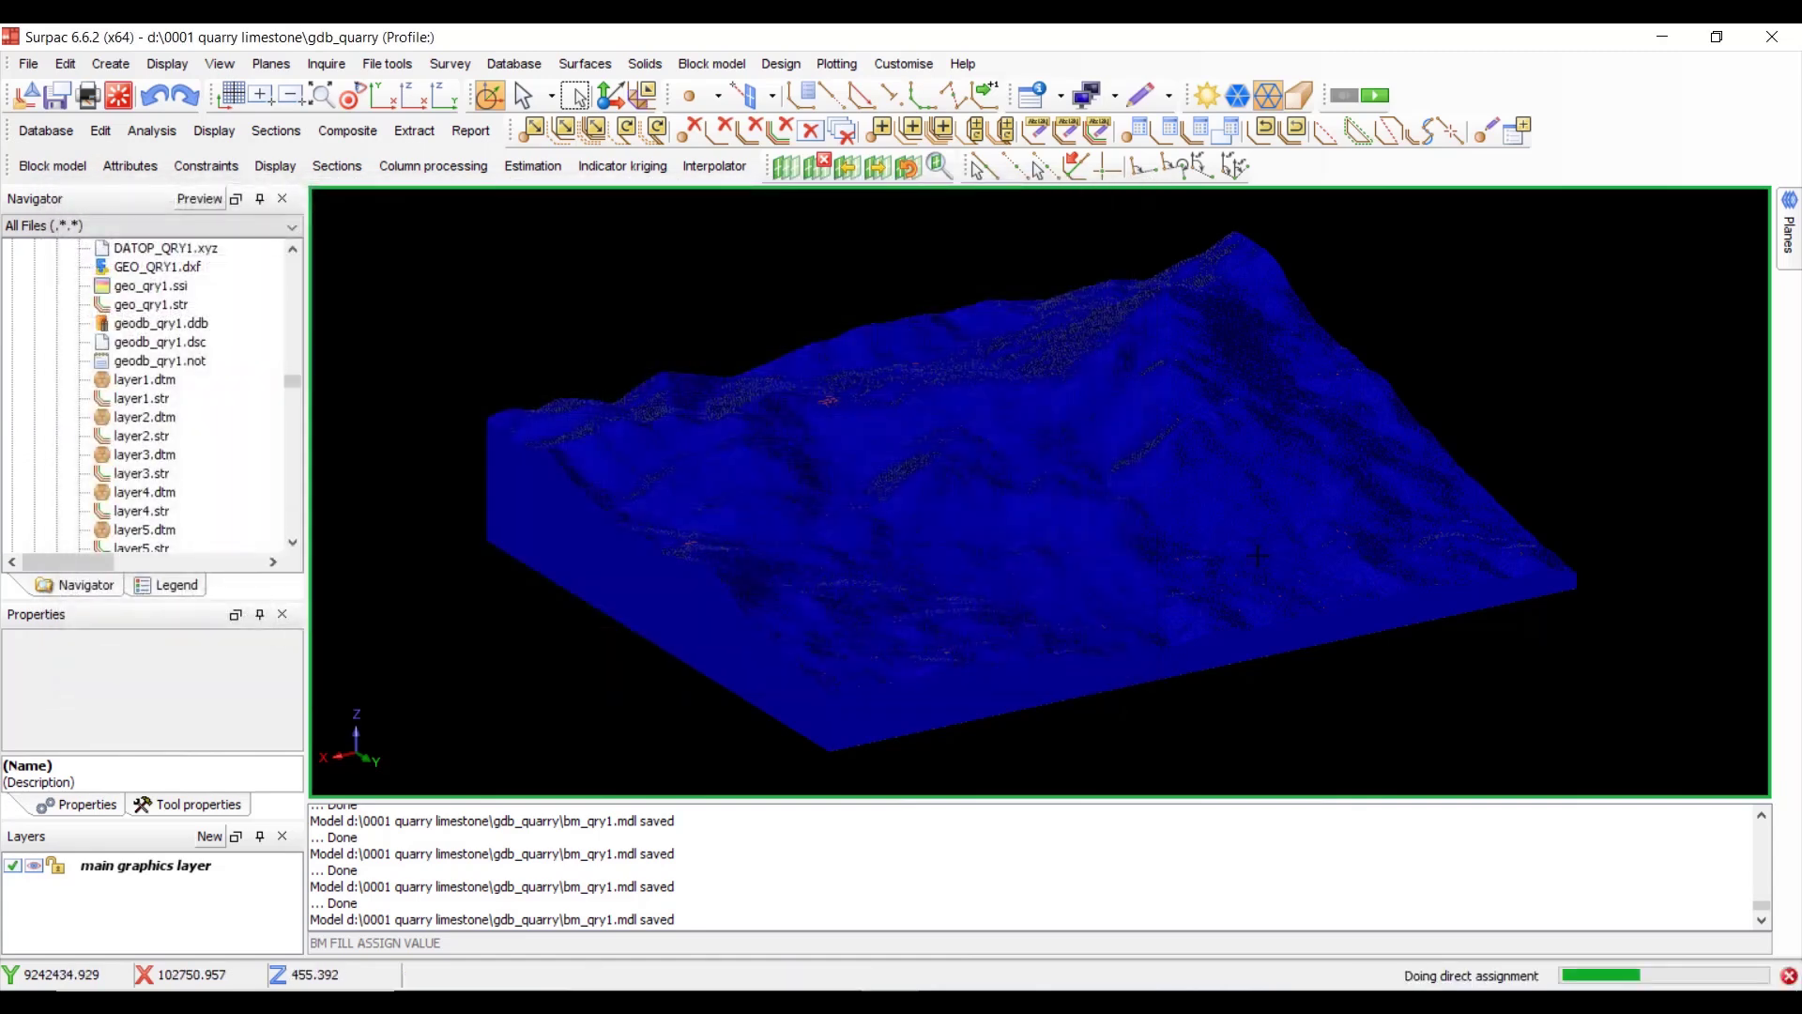
left_click(708, 498)
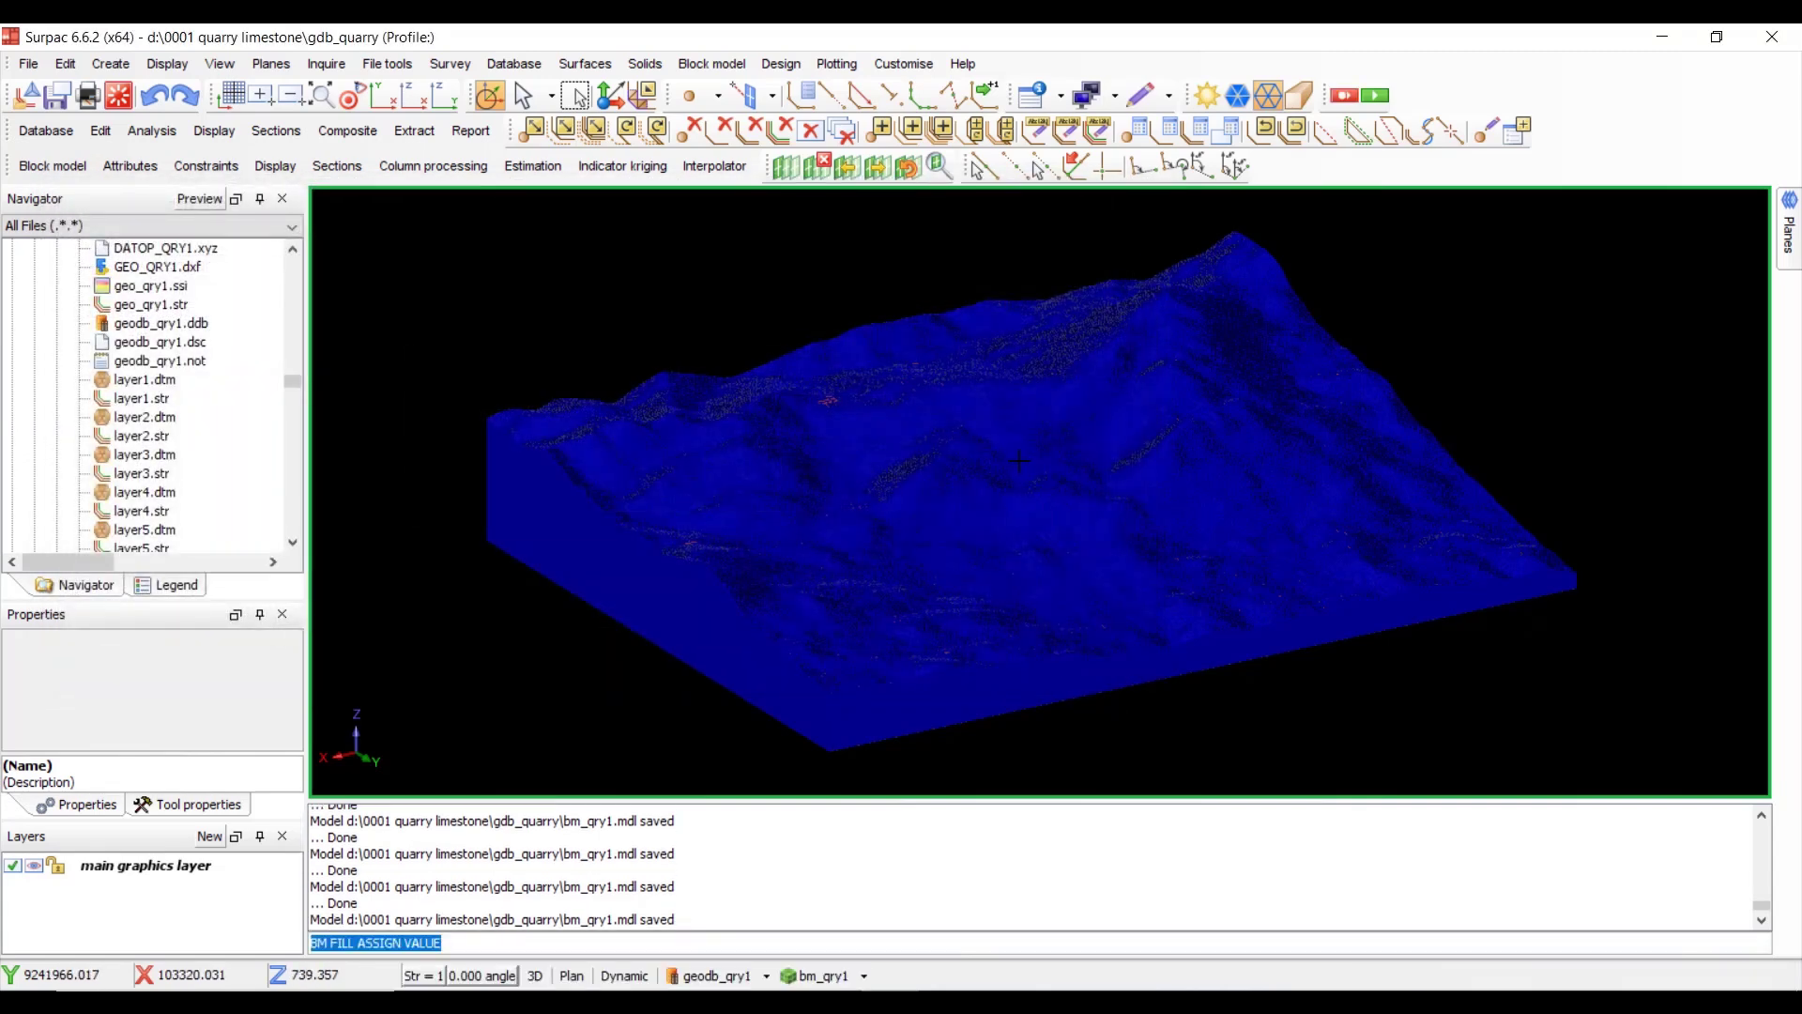
- Save the block model, overwriting bm_qry1.mdl
left_click(49, 165)
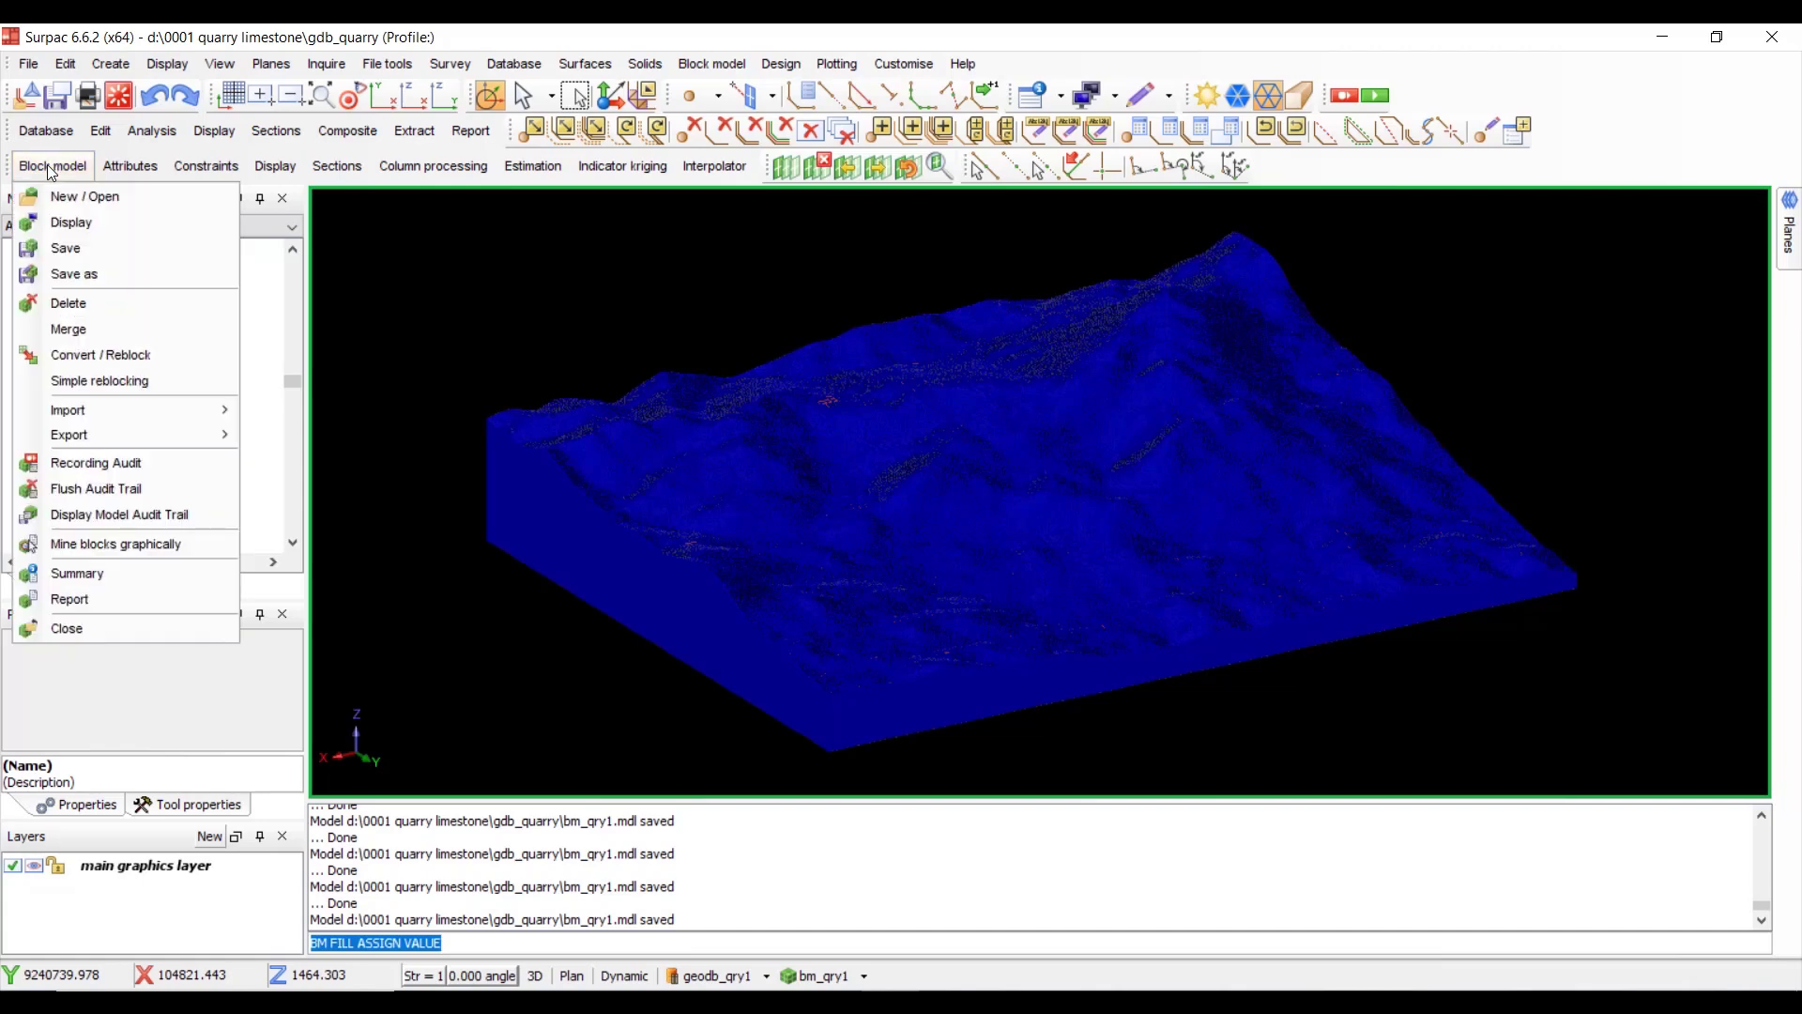
left_click(97, 258)
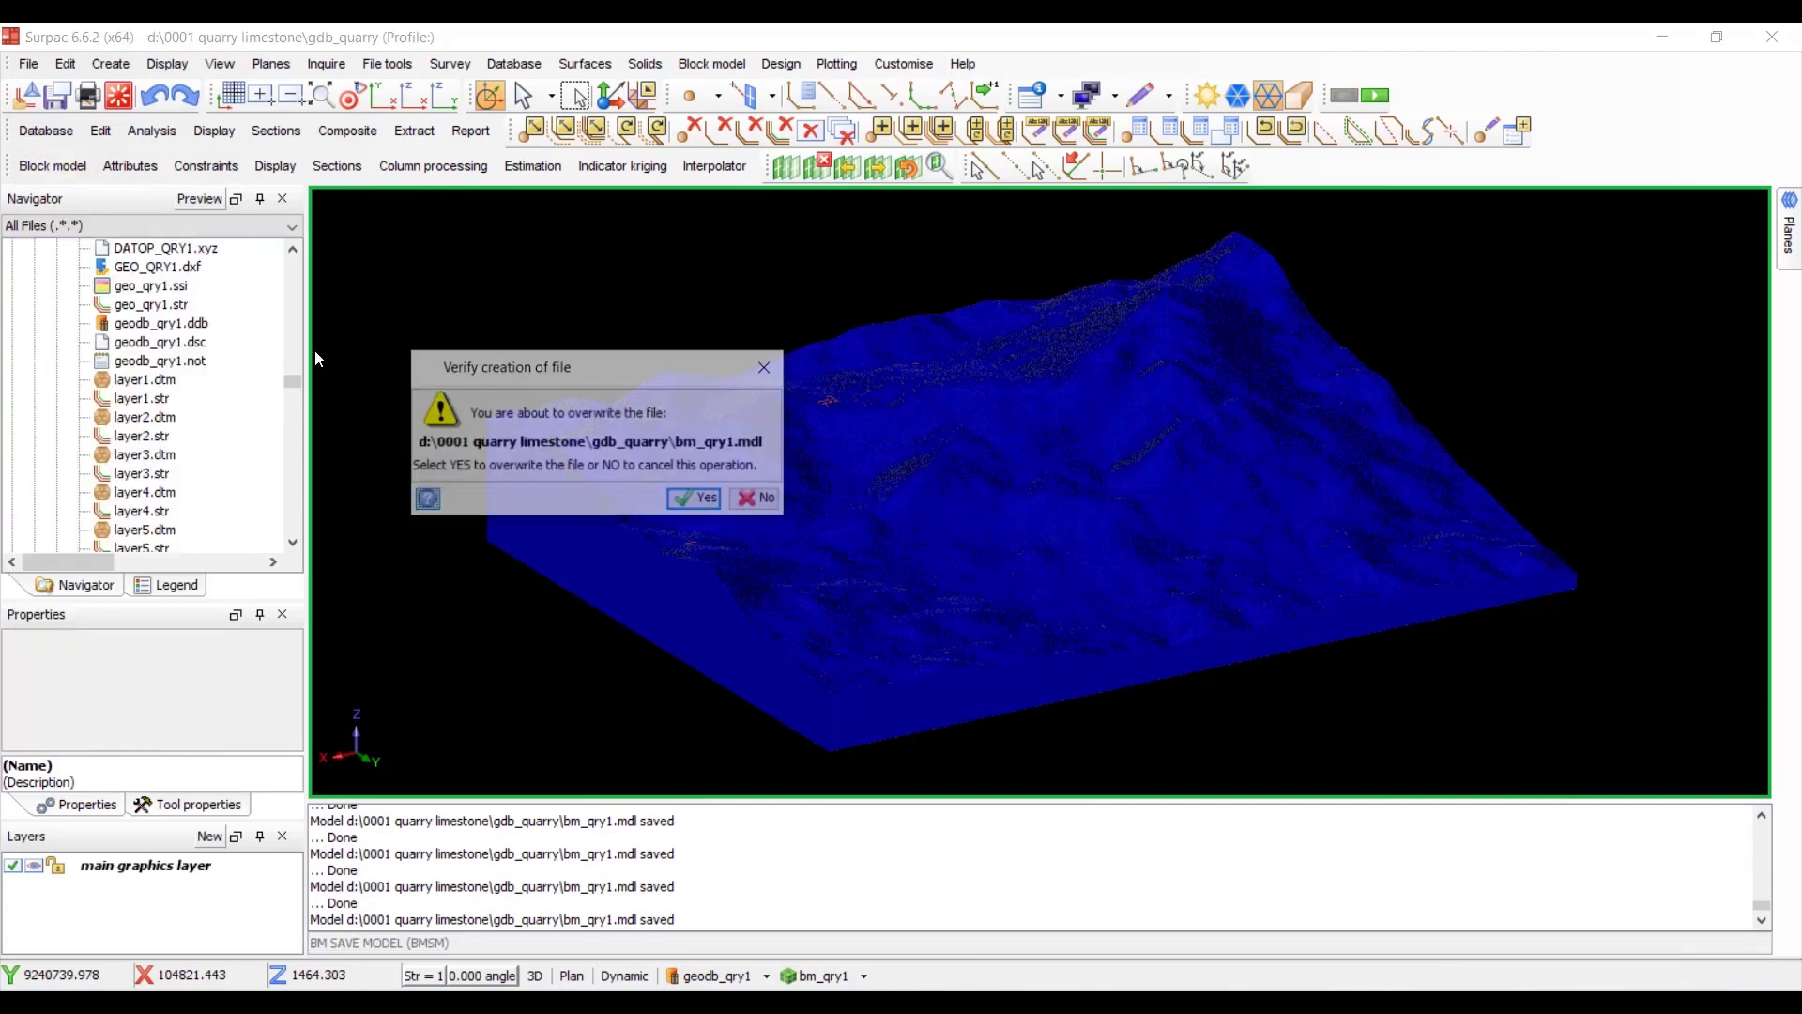
left_click(694, 499)
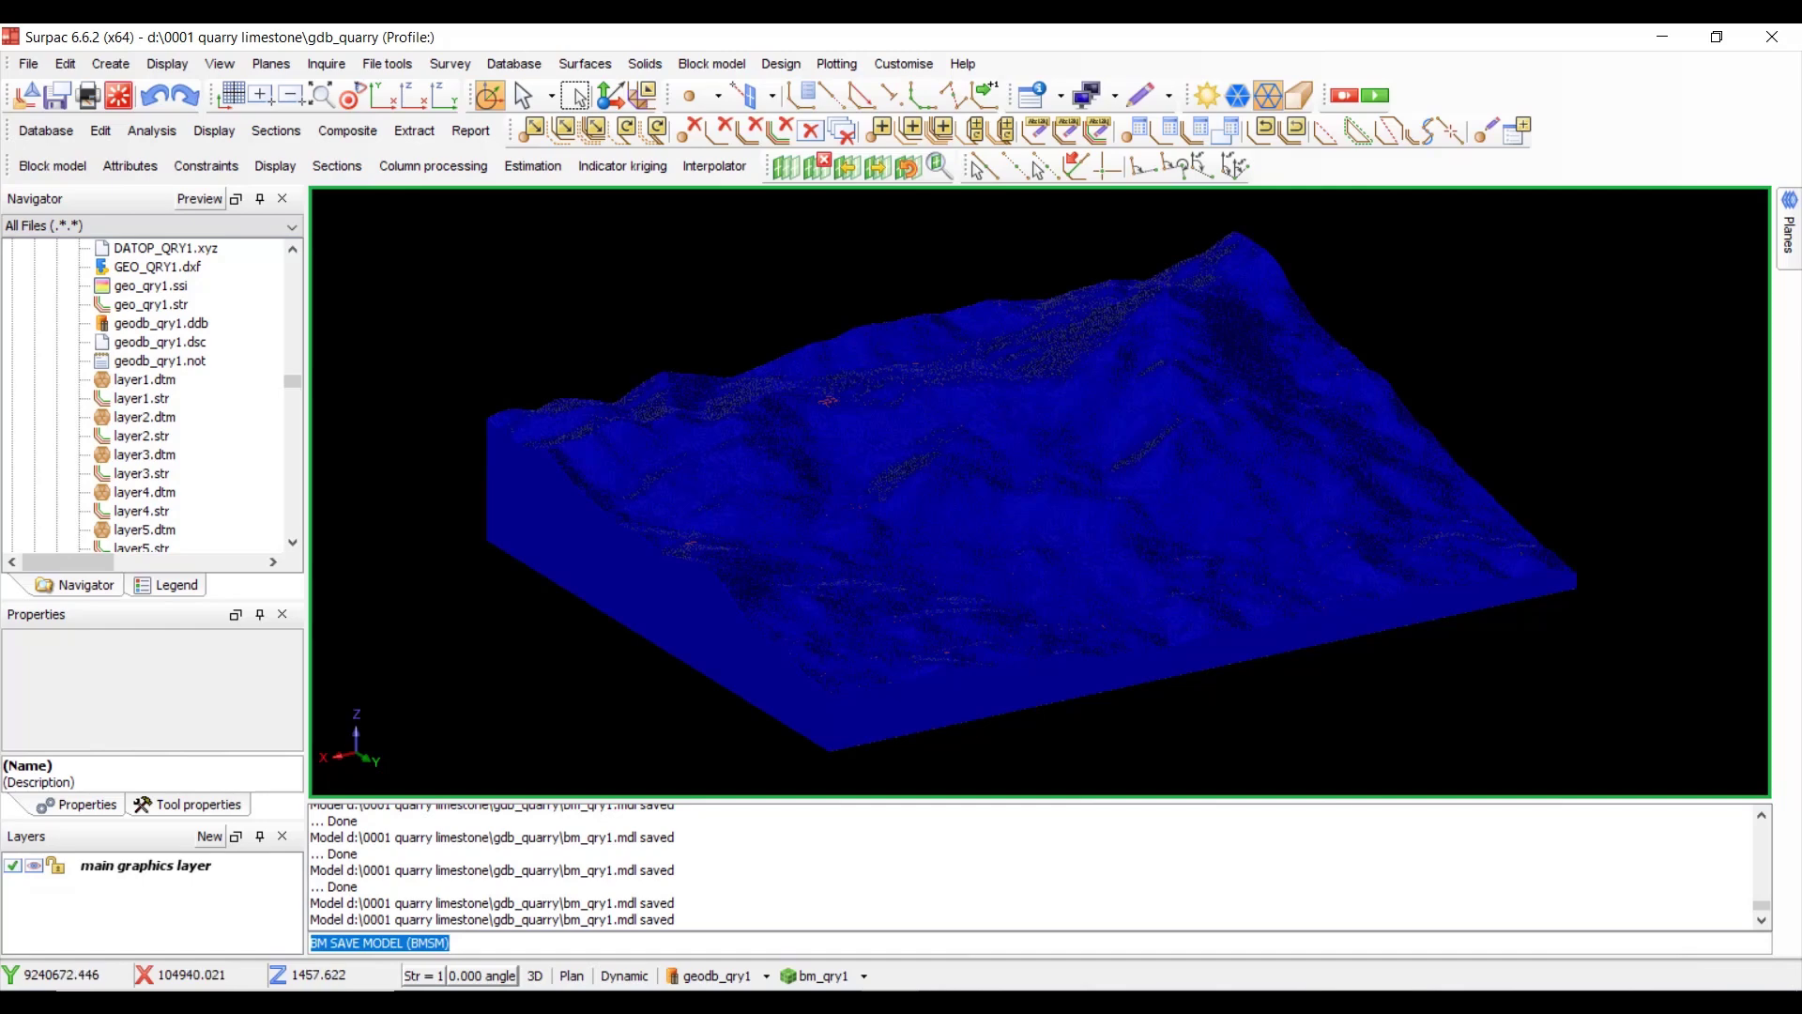
left_click(276, 166)
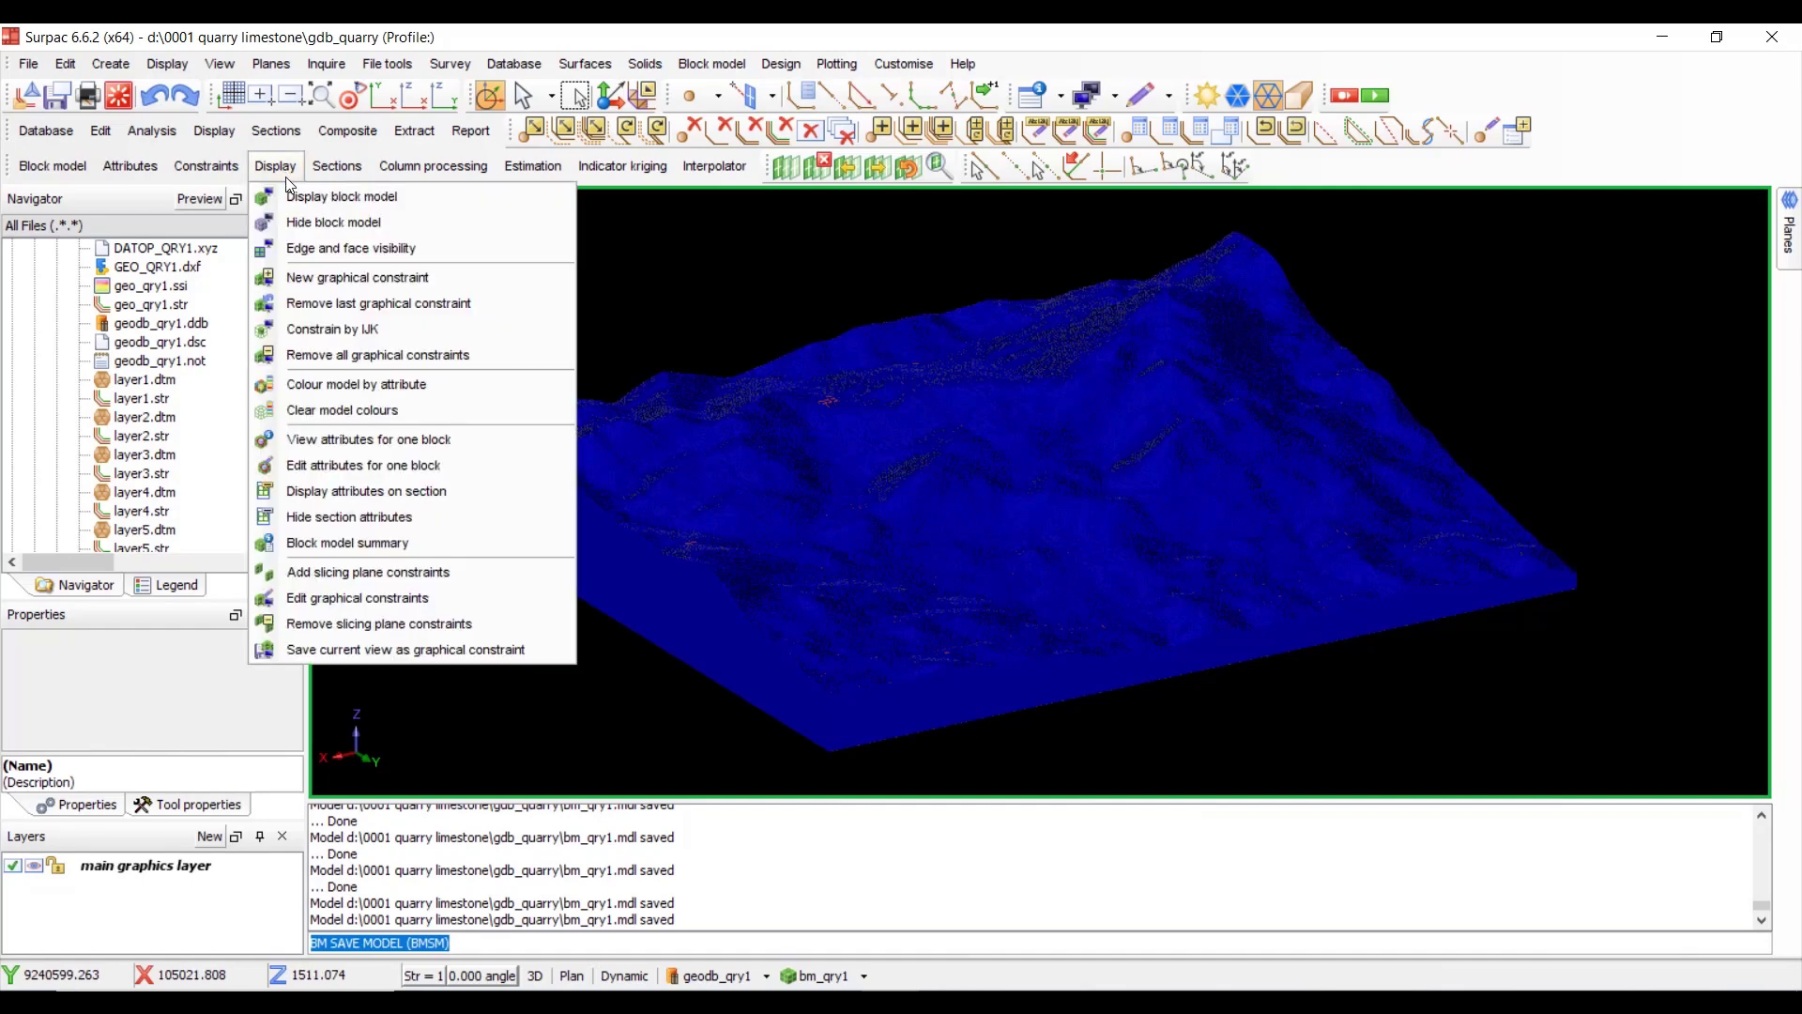
left_click(413, 386)
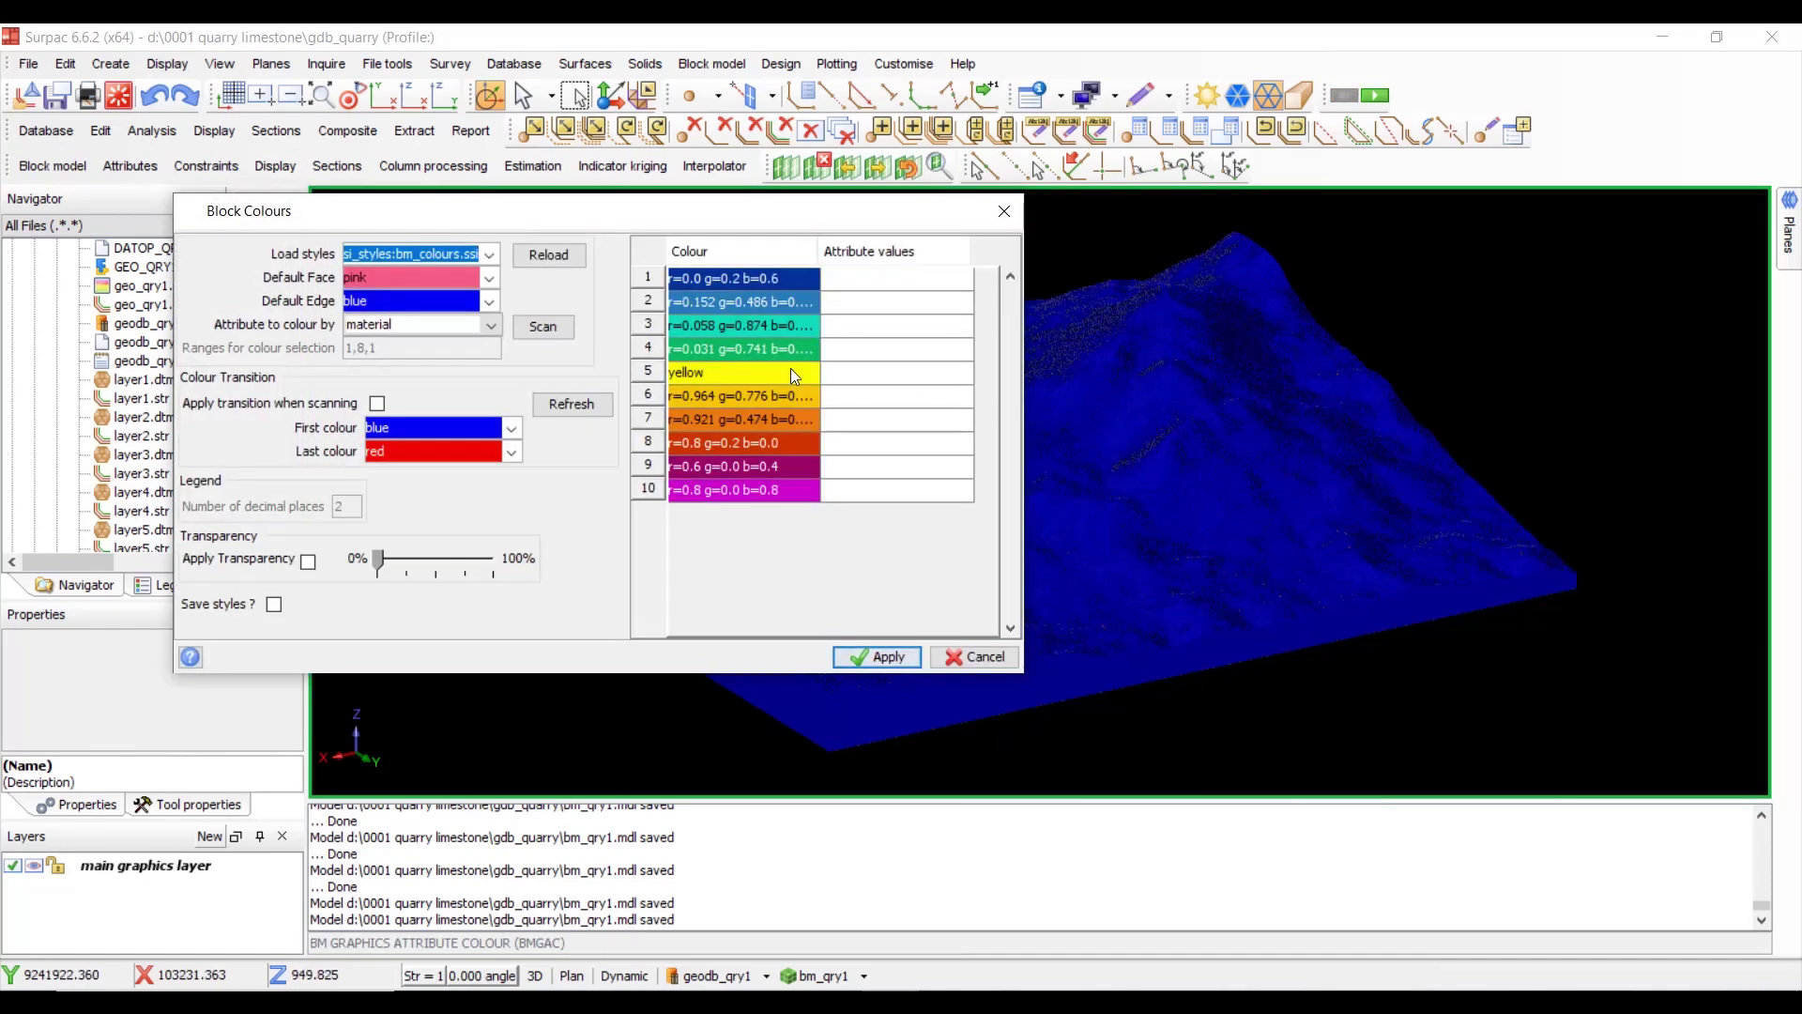
left_click(490, 325)
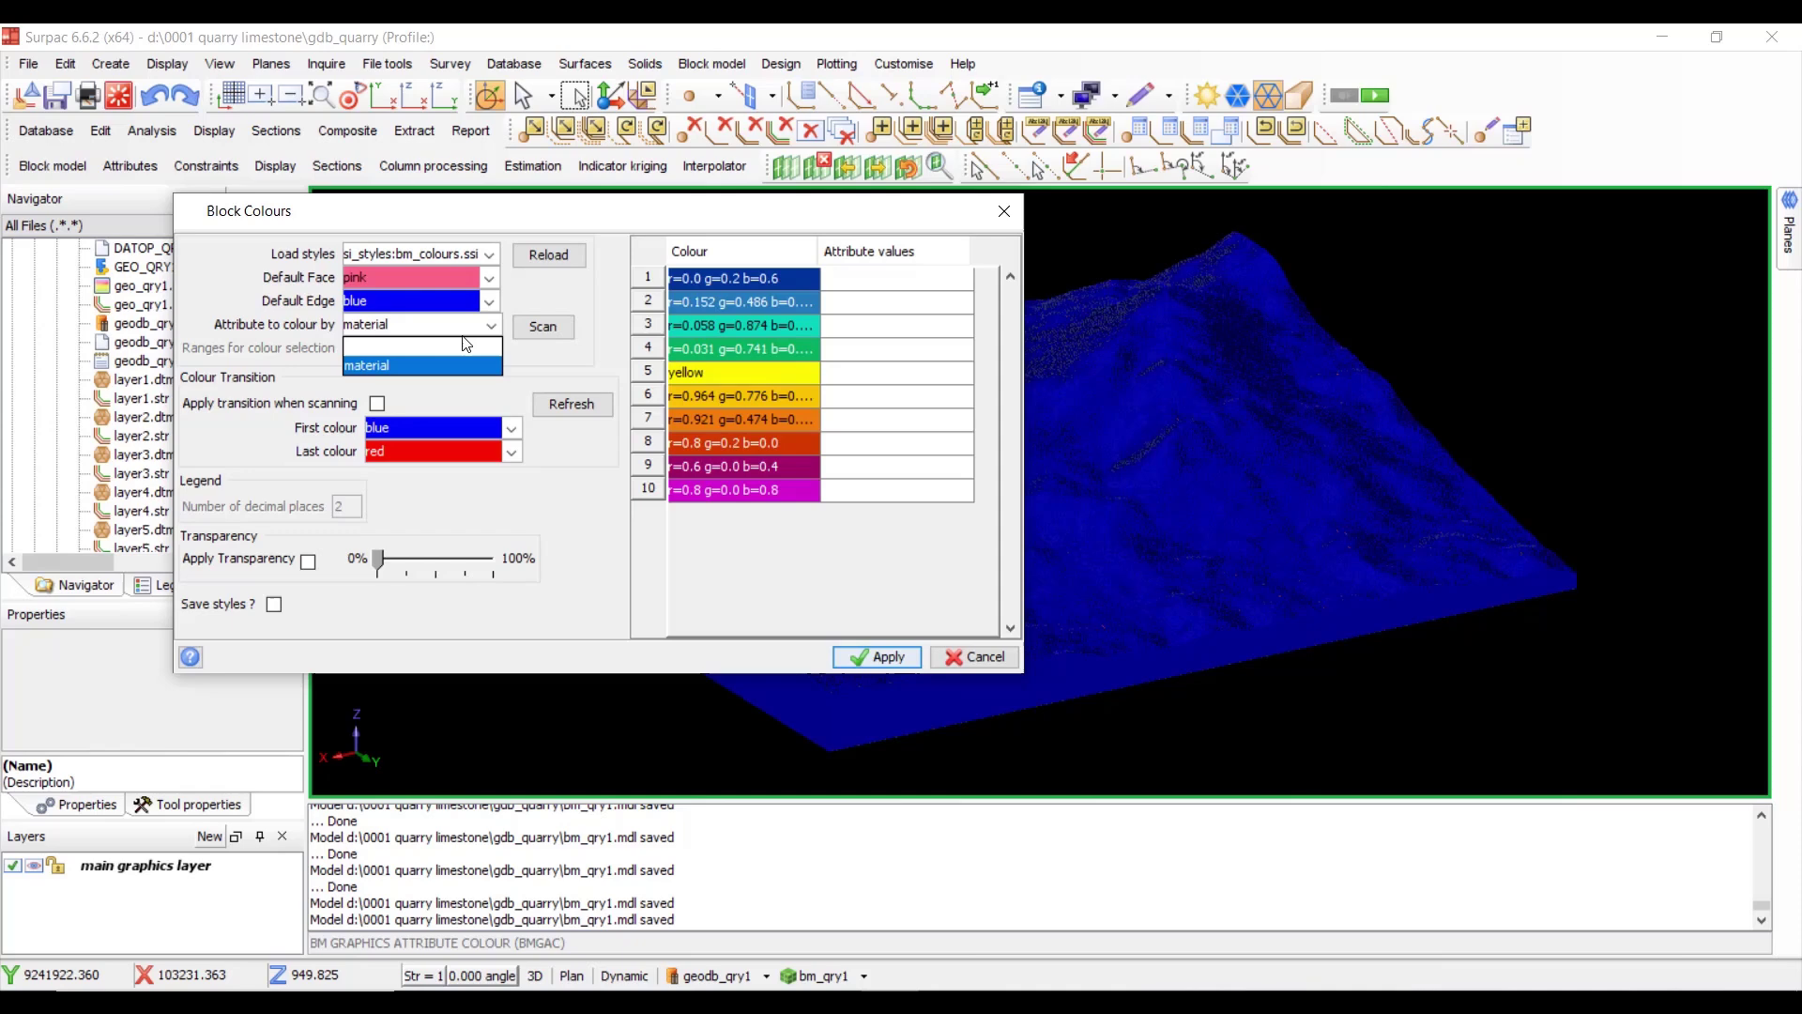
left_click(405, 375)
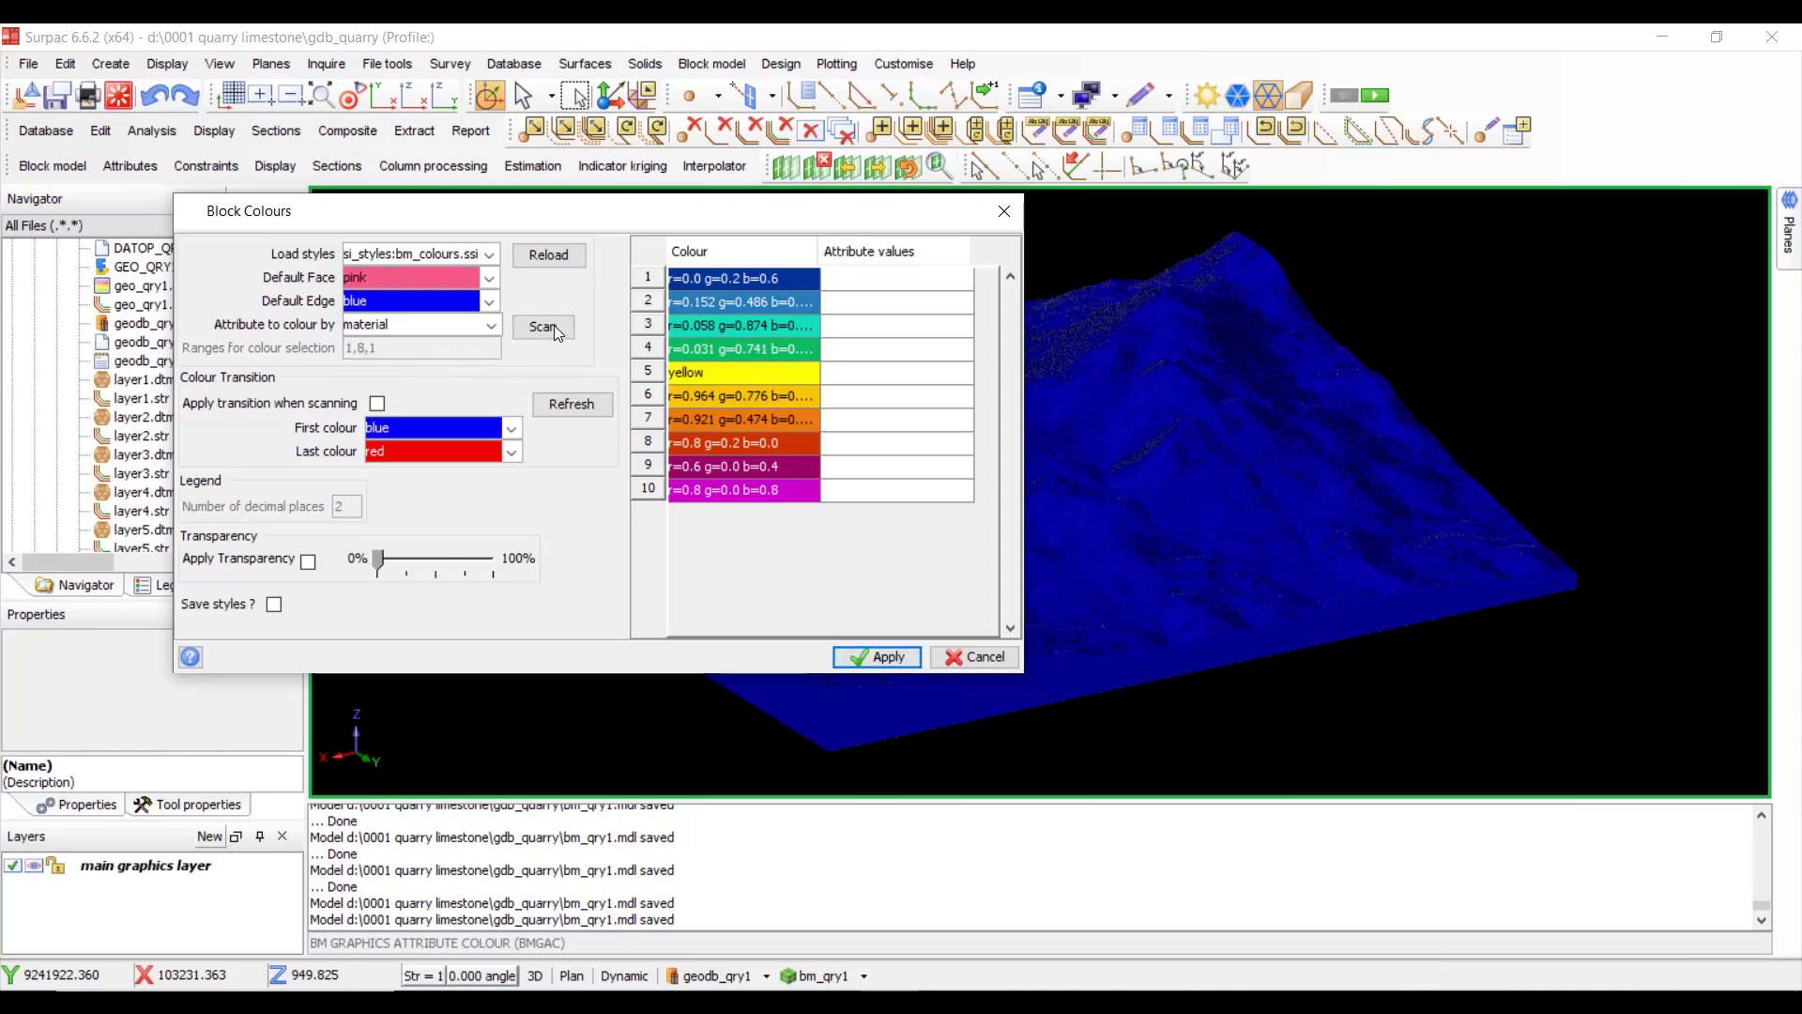
left_click(554, 326)
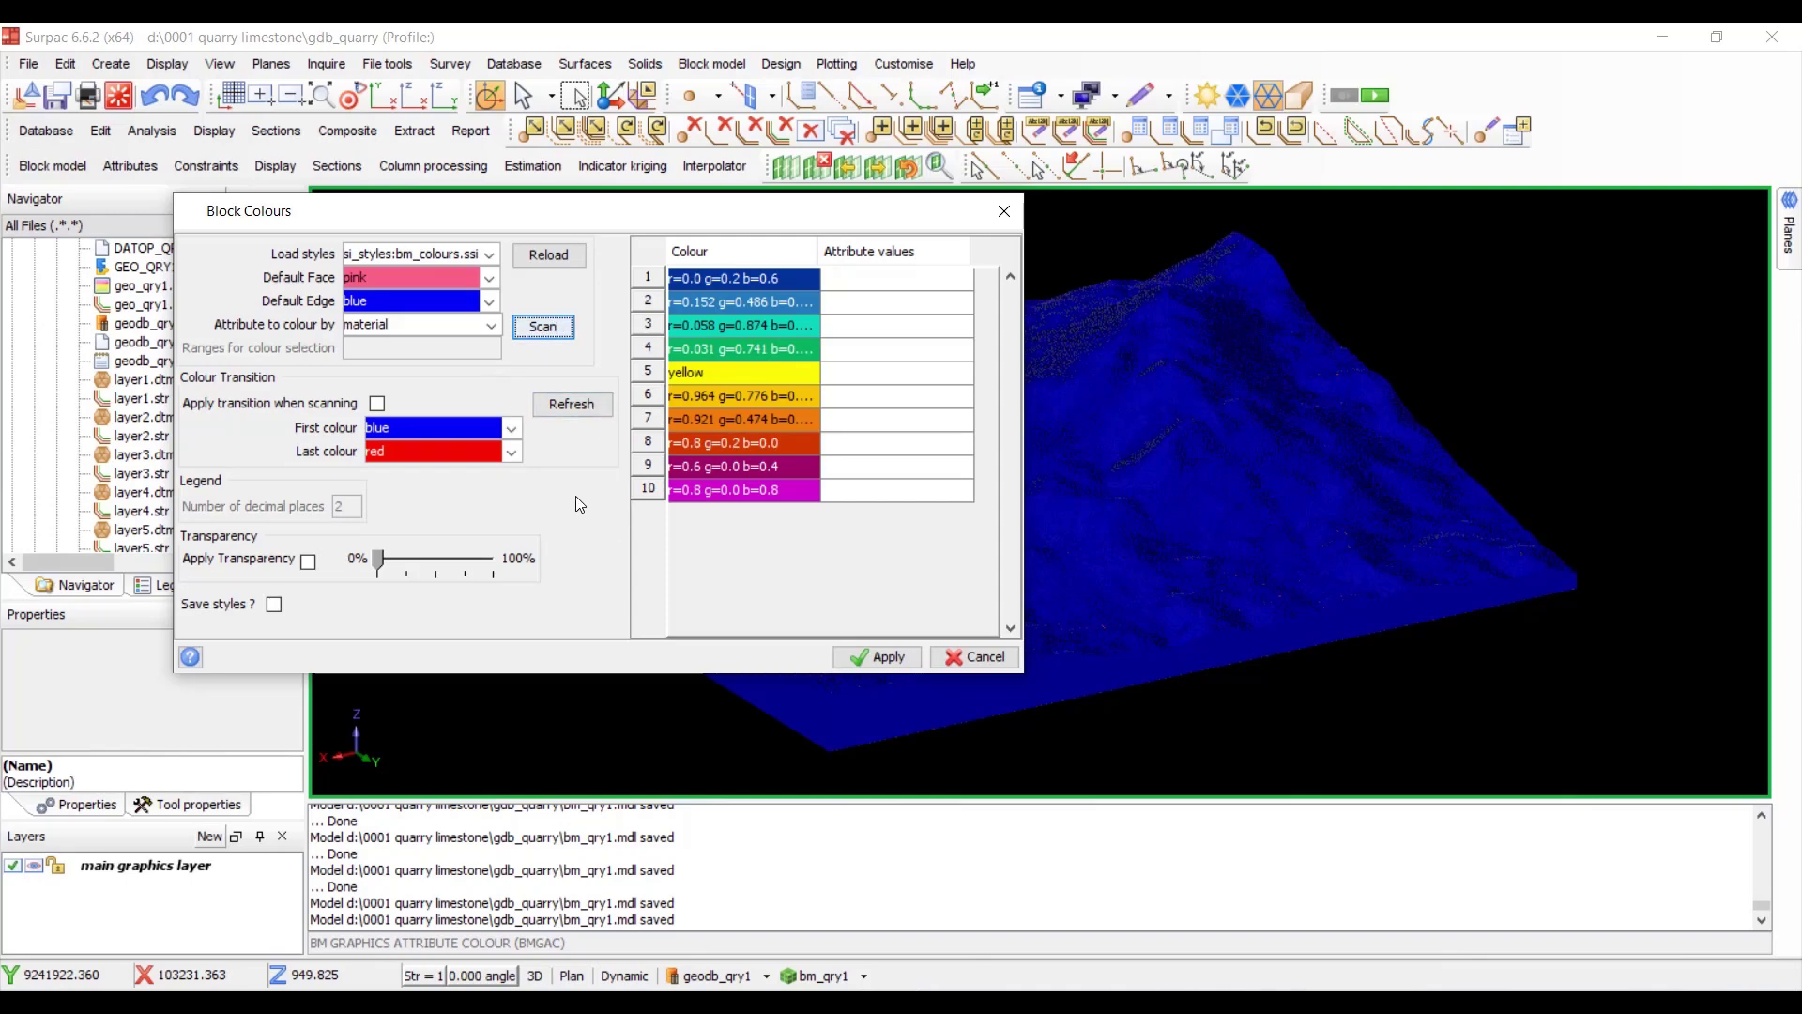
left_click(493, 327)
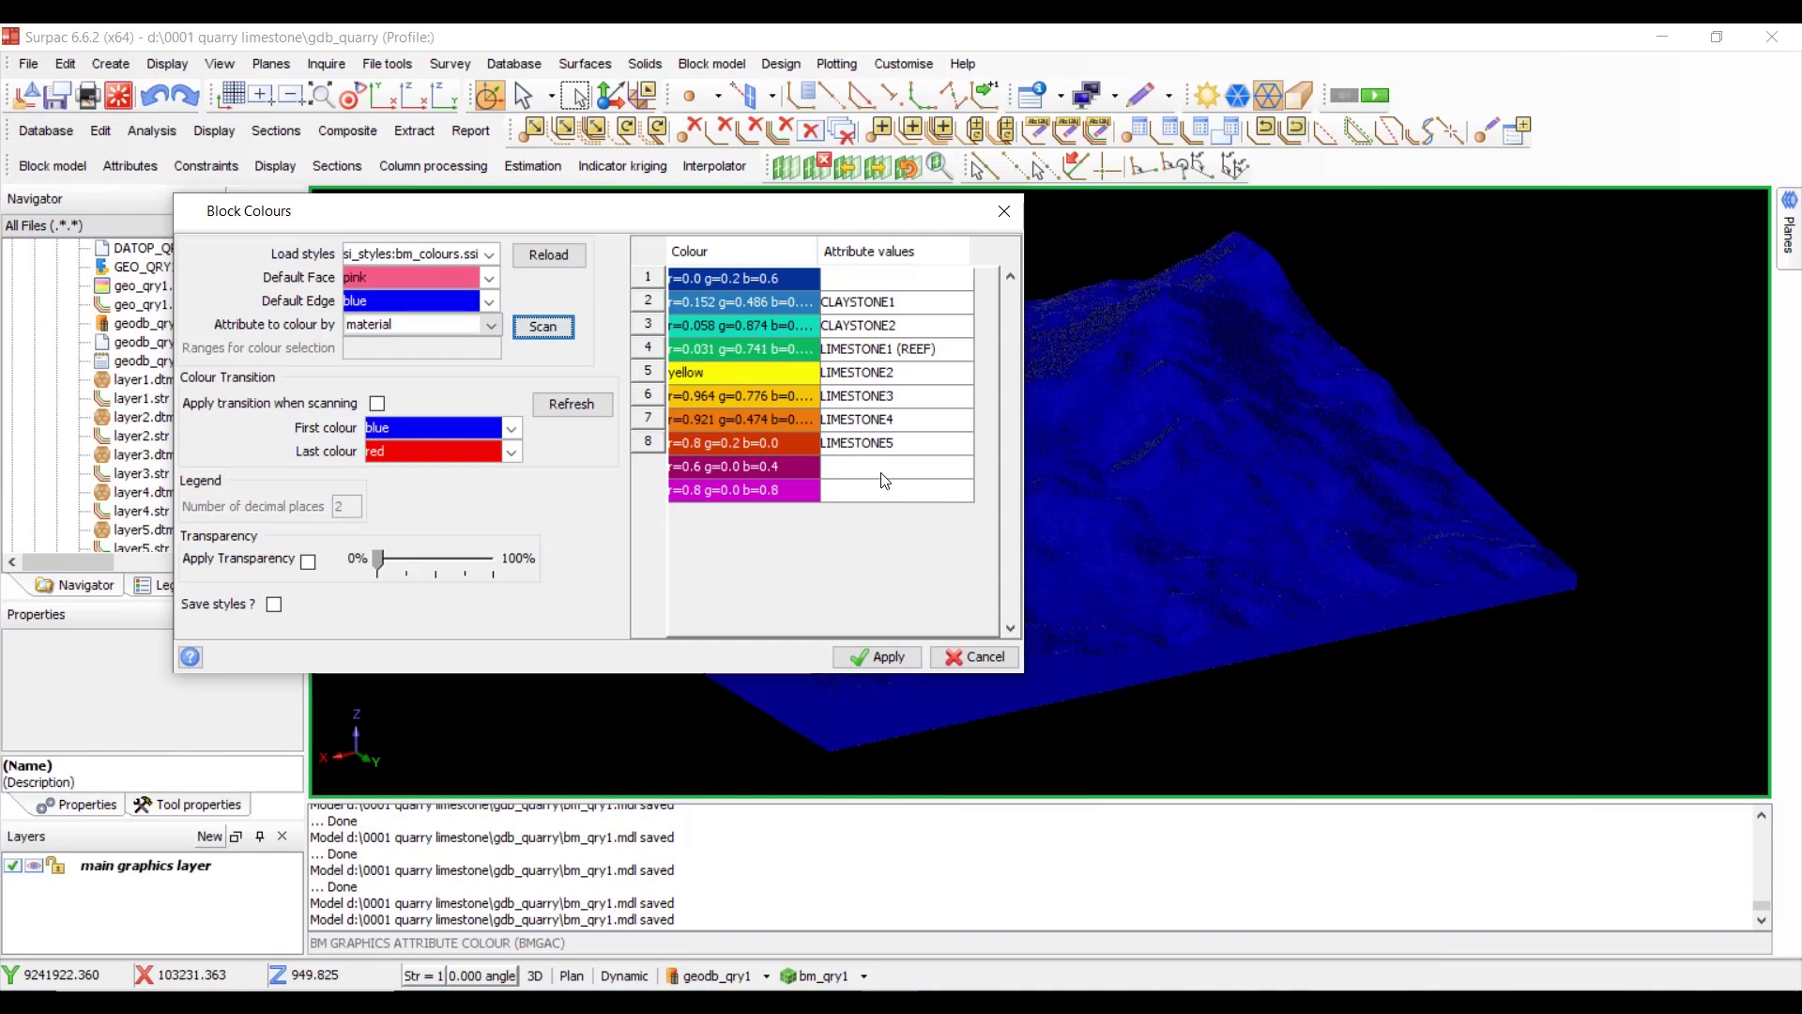
left_click(488, 326)
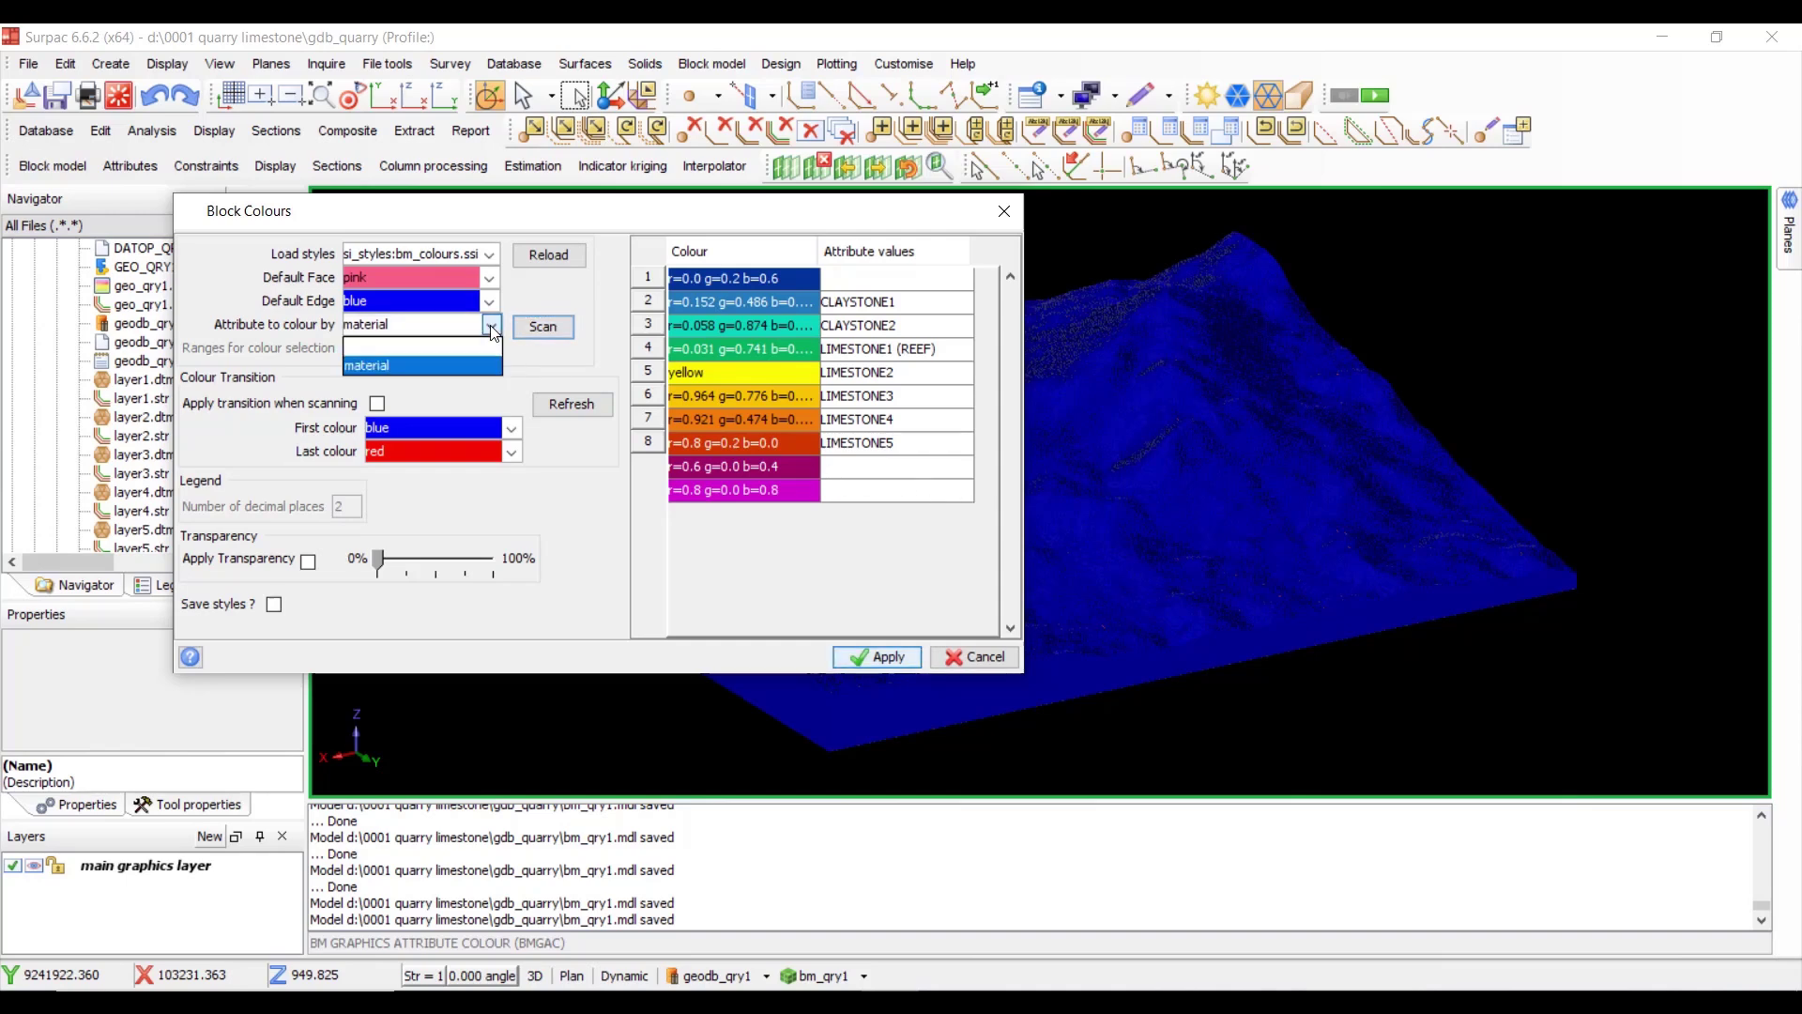
left_click(430, 364)
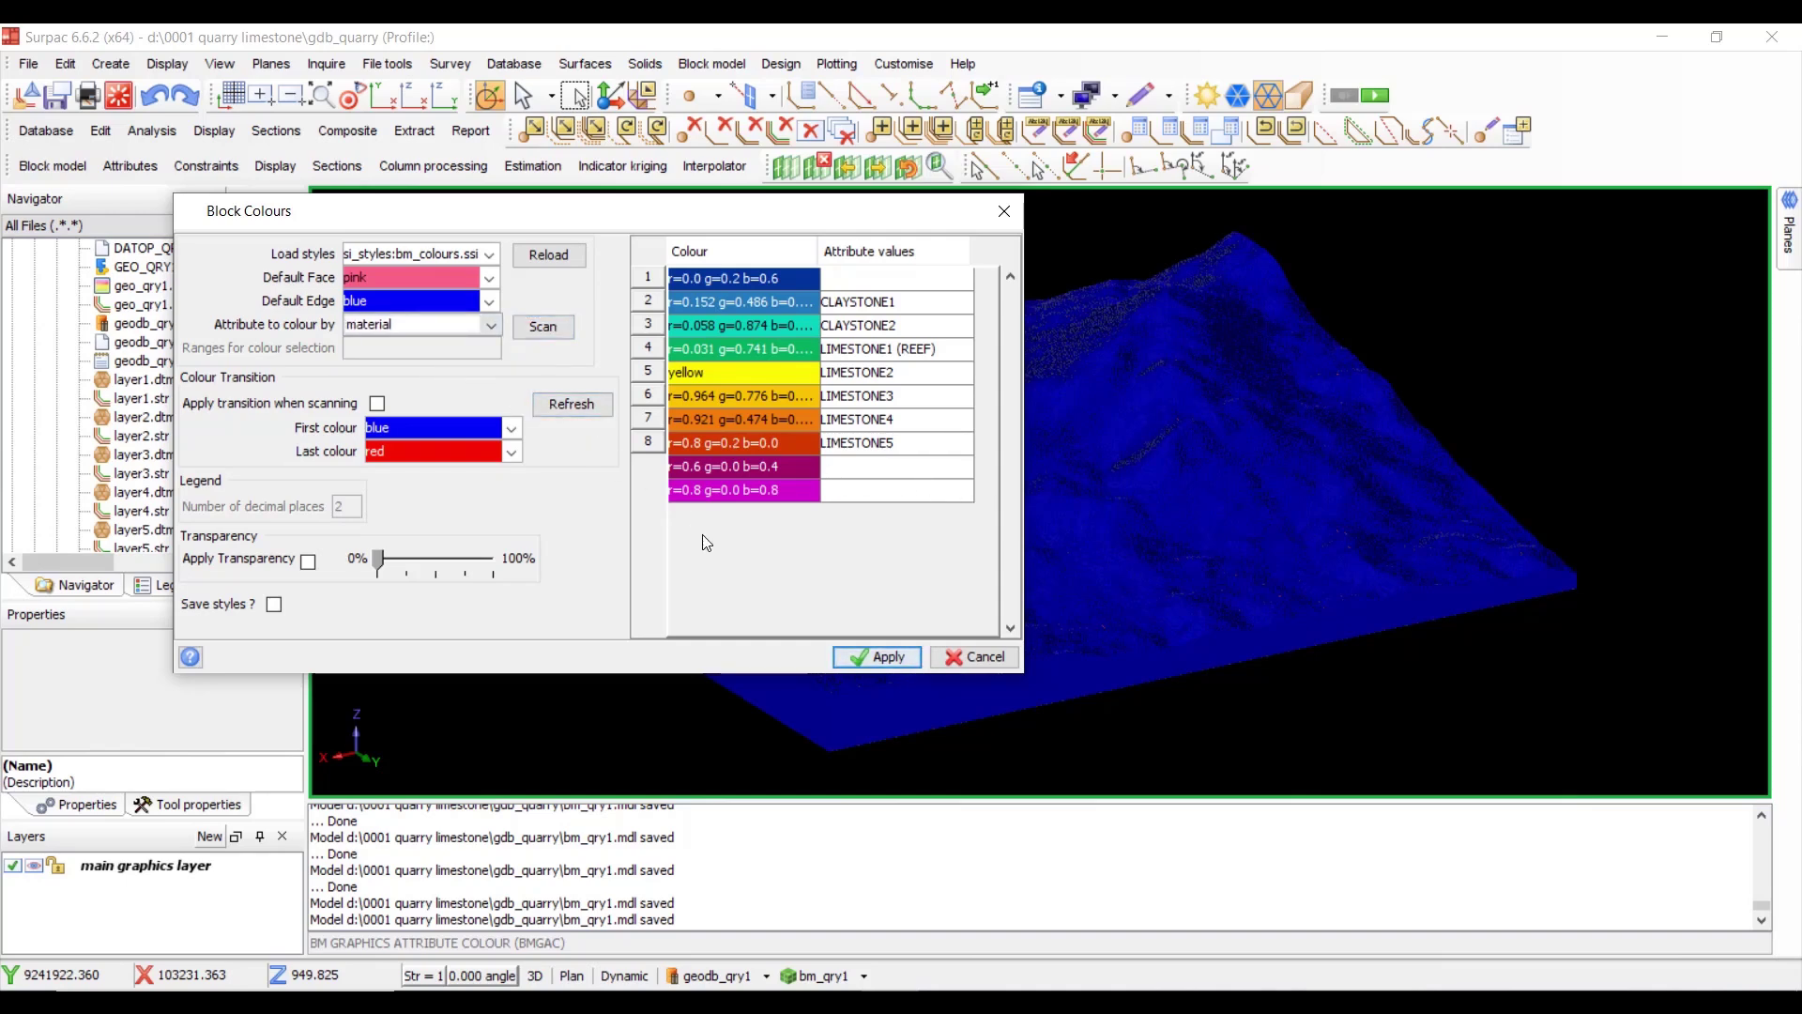
left_click(549, 335)
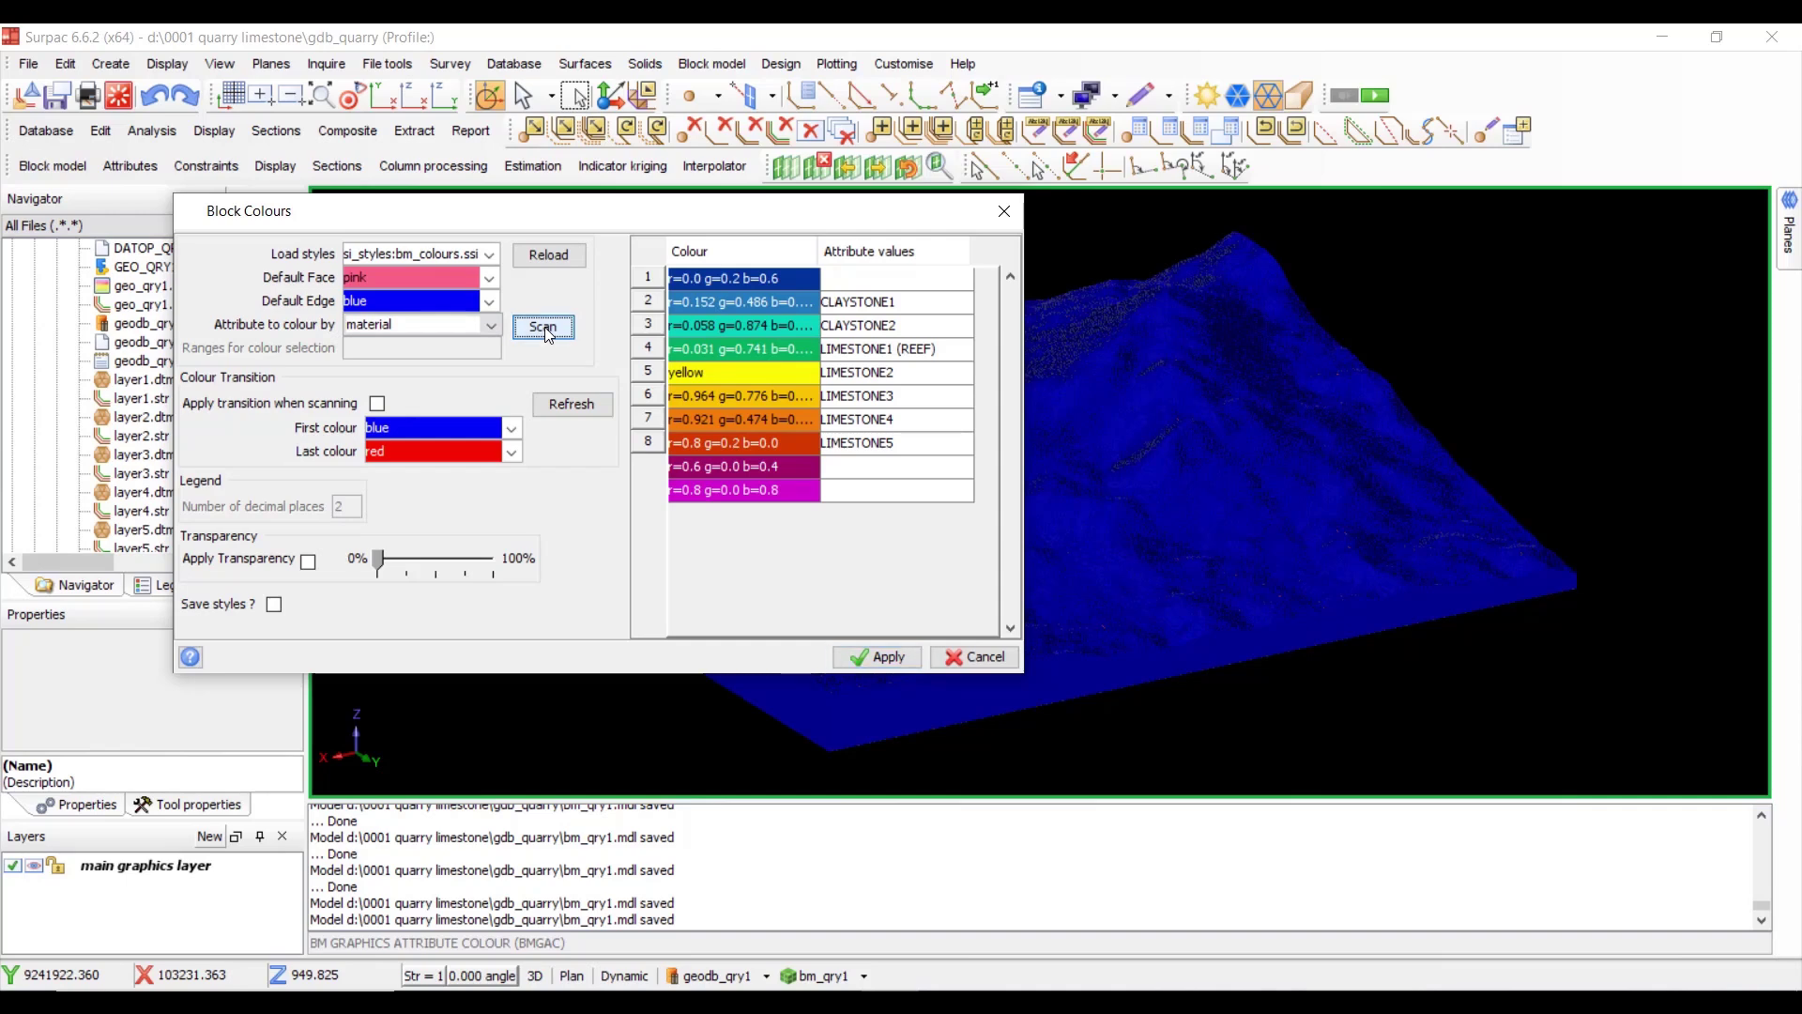
left_click(974, 656)
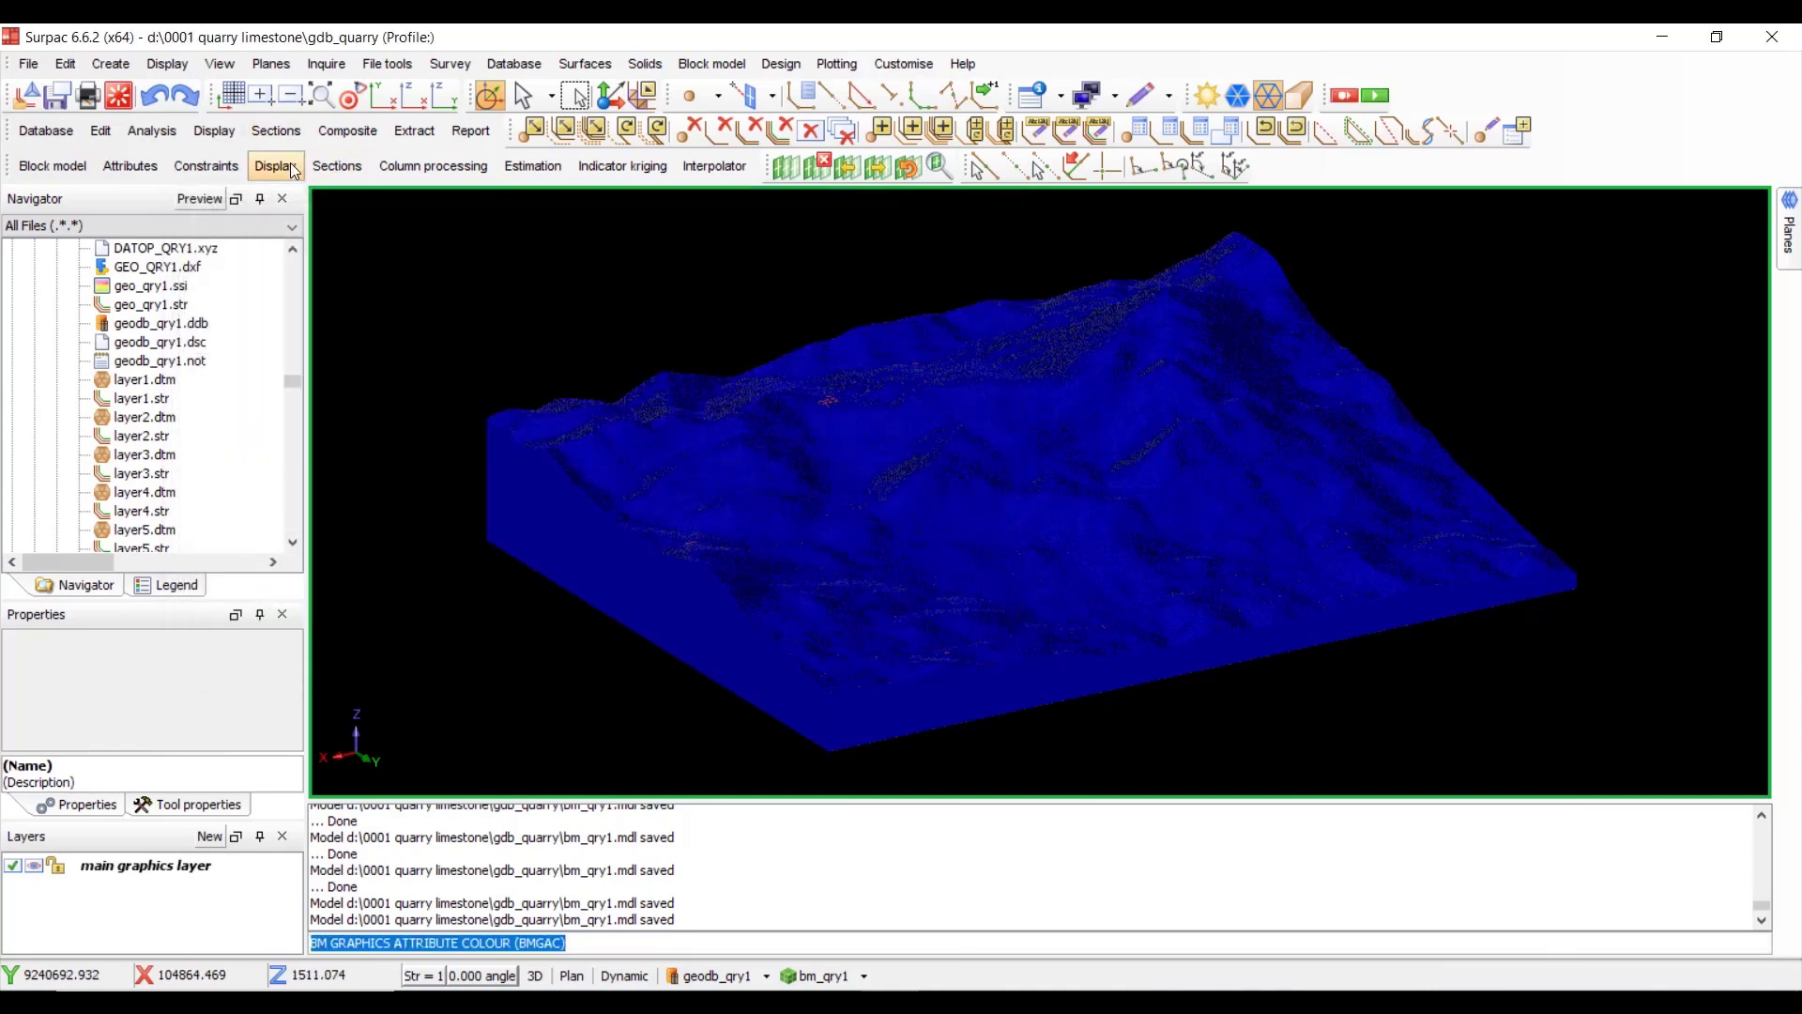
- Start colouring the block model by the material attribute and scan its attribute values
left_click(275, 169)
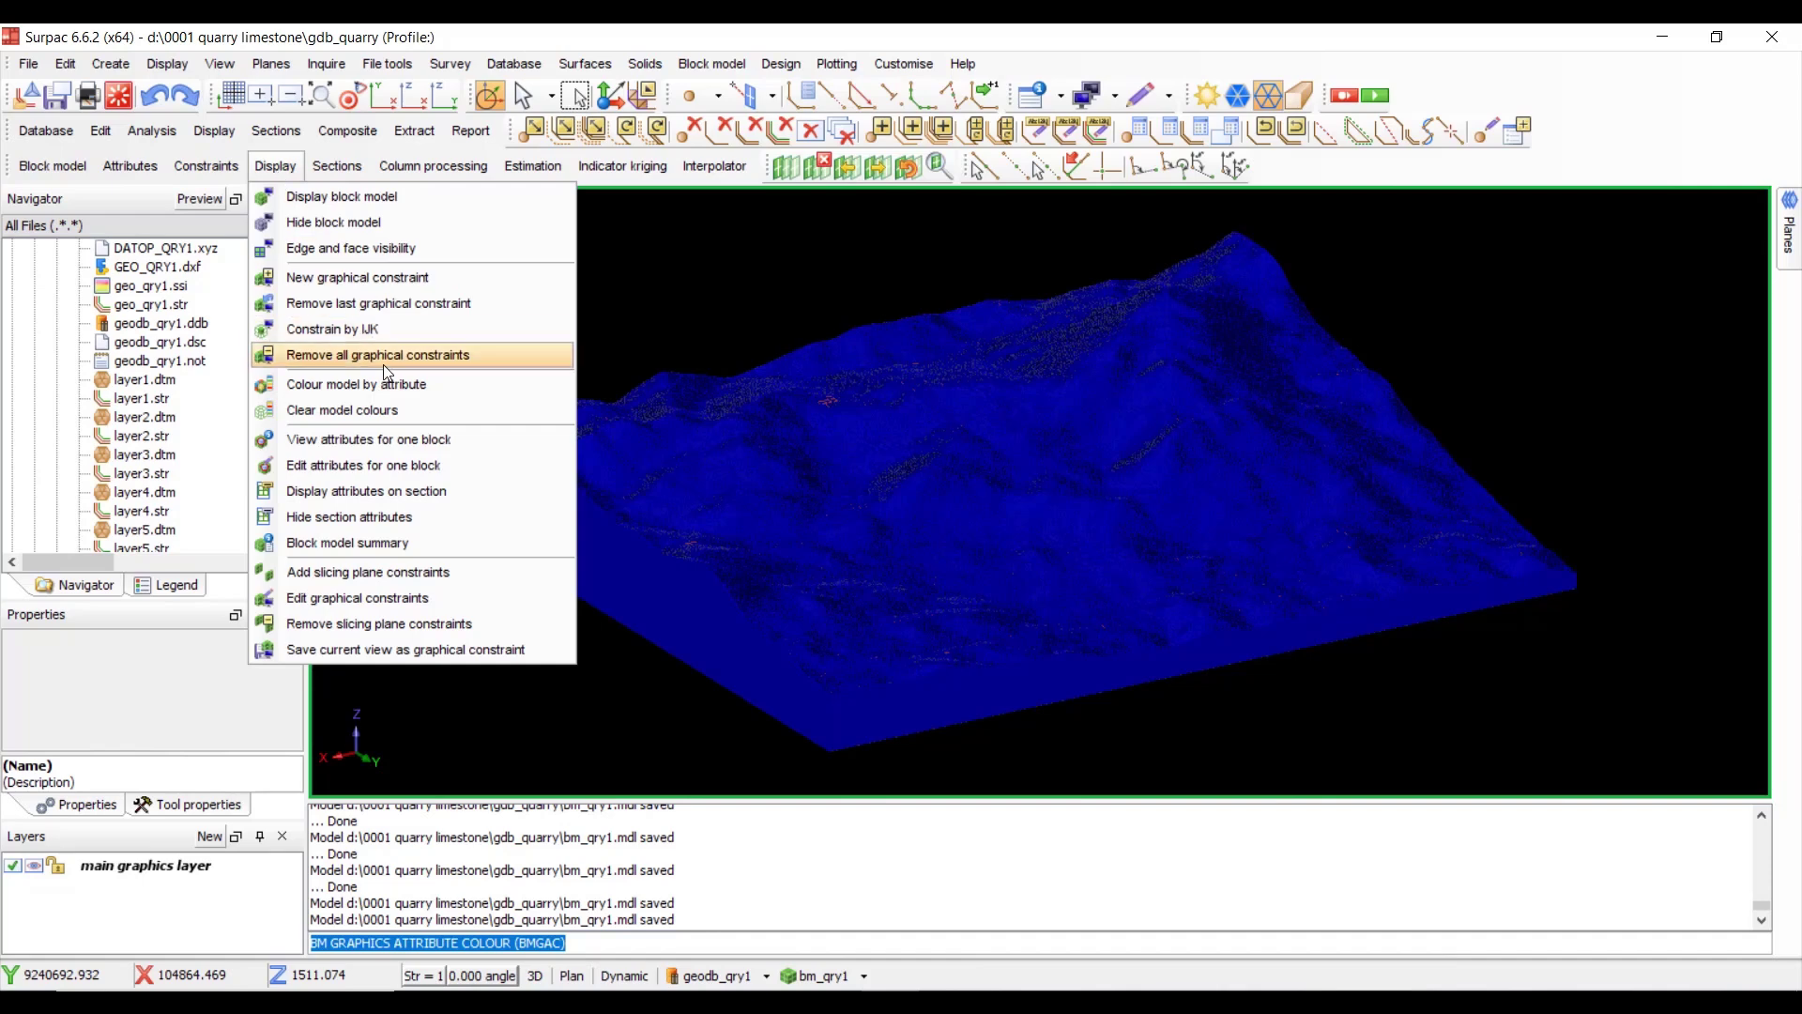
left_click(409, 387)
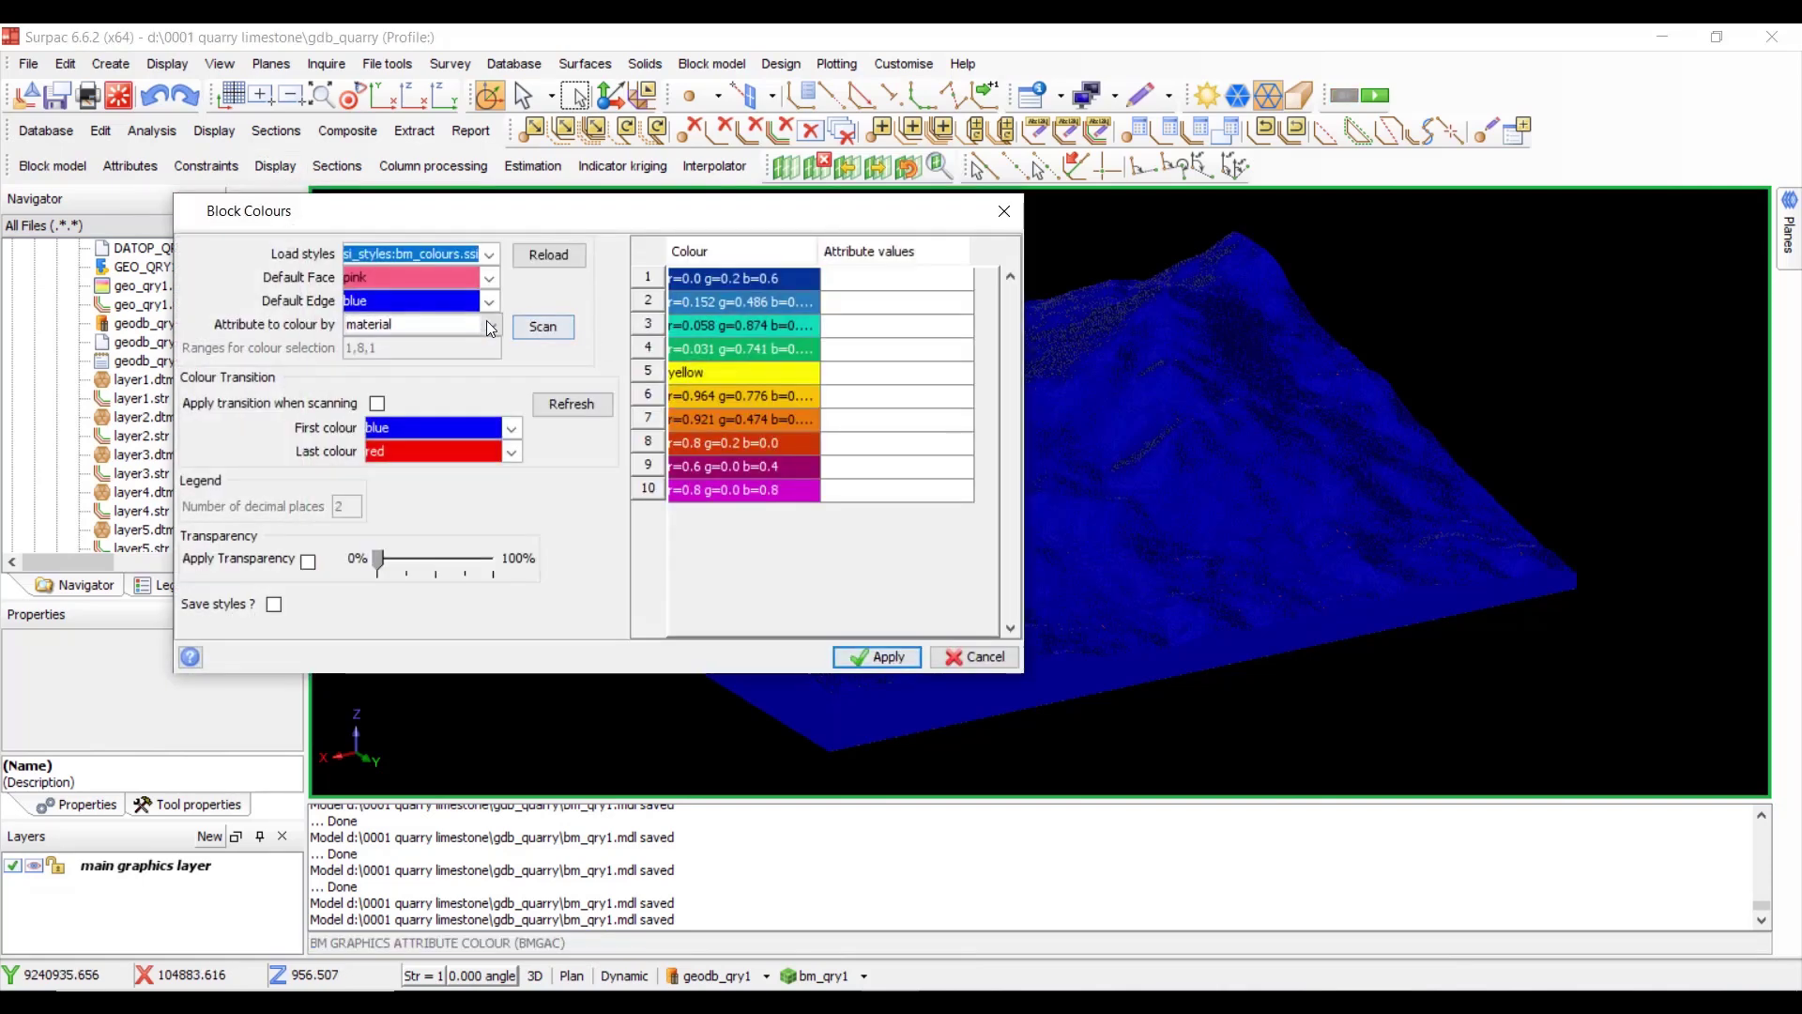
left_click(490, 325)
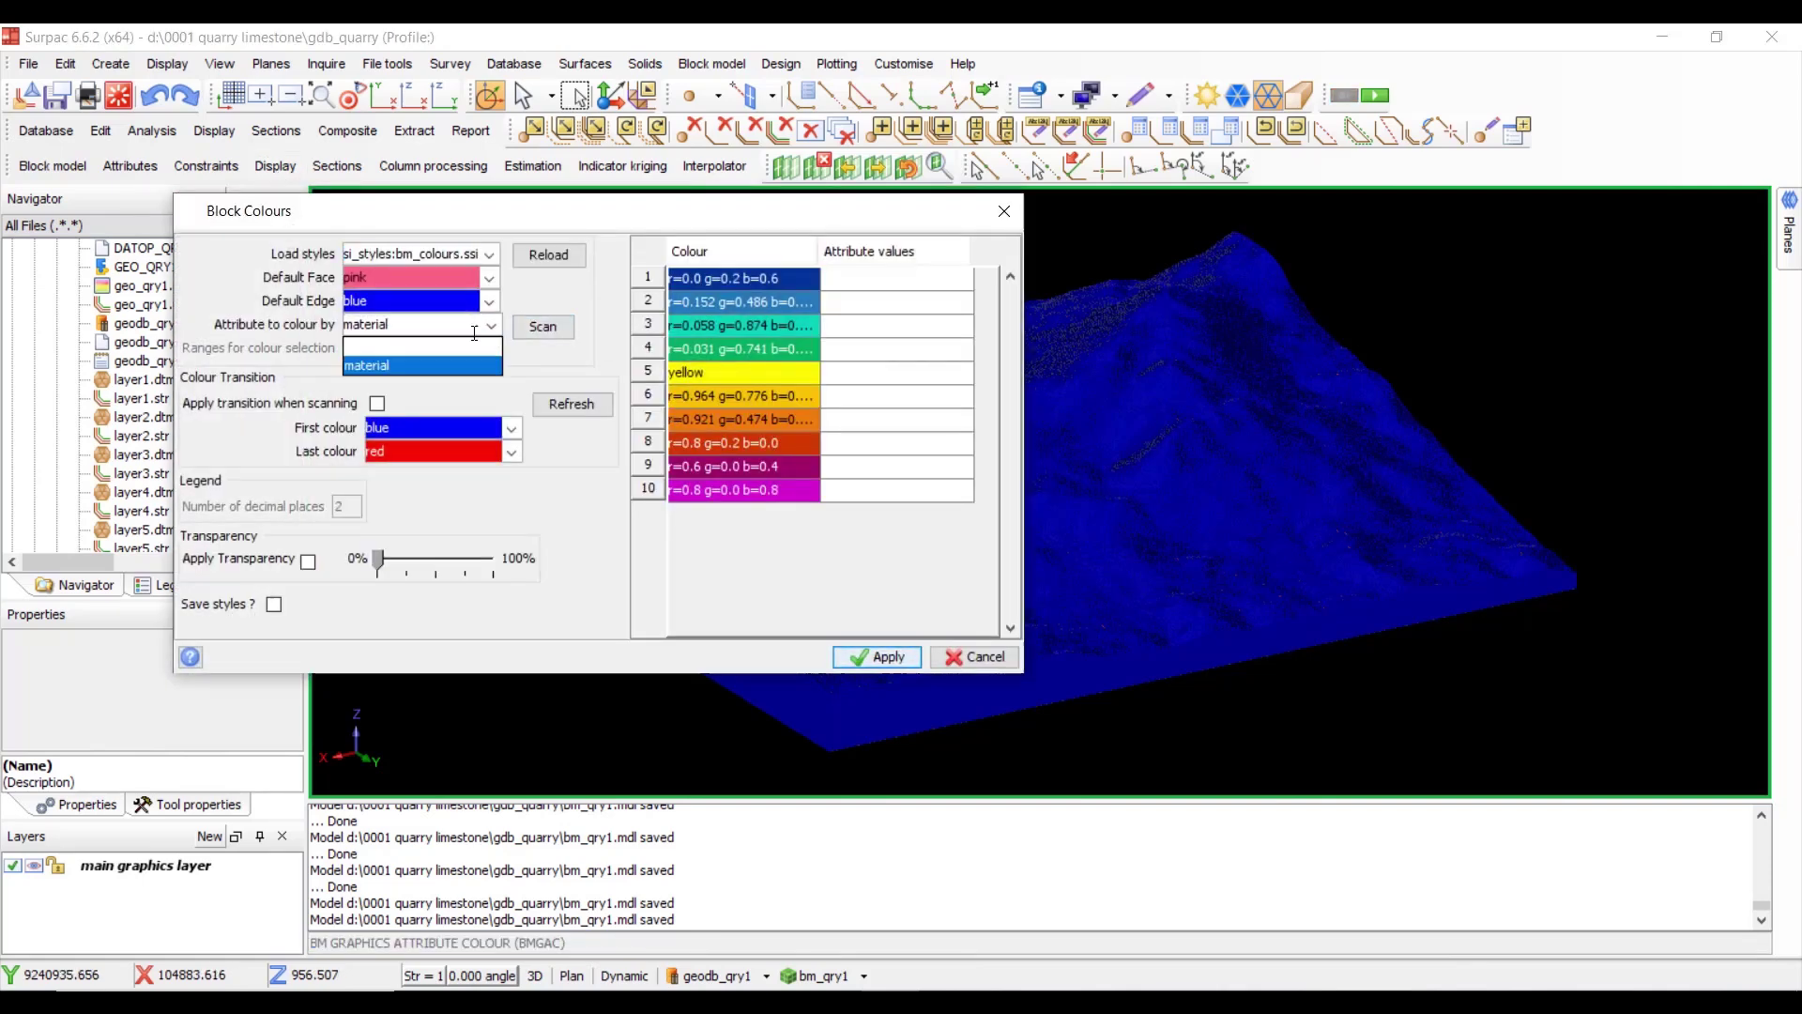
left_click(413, 364)
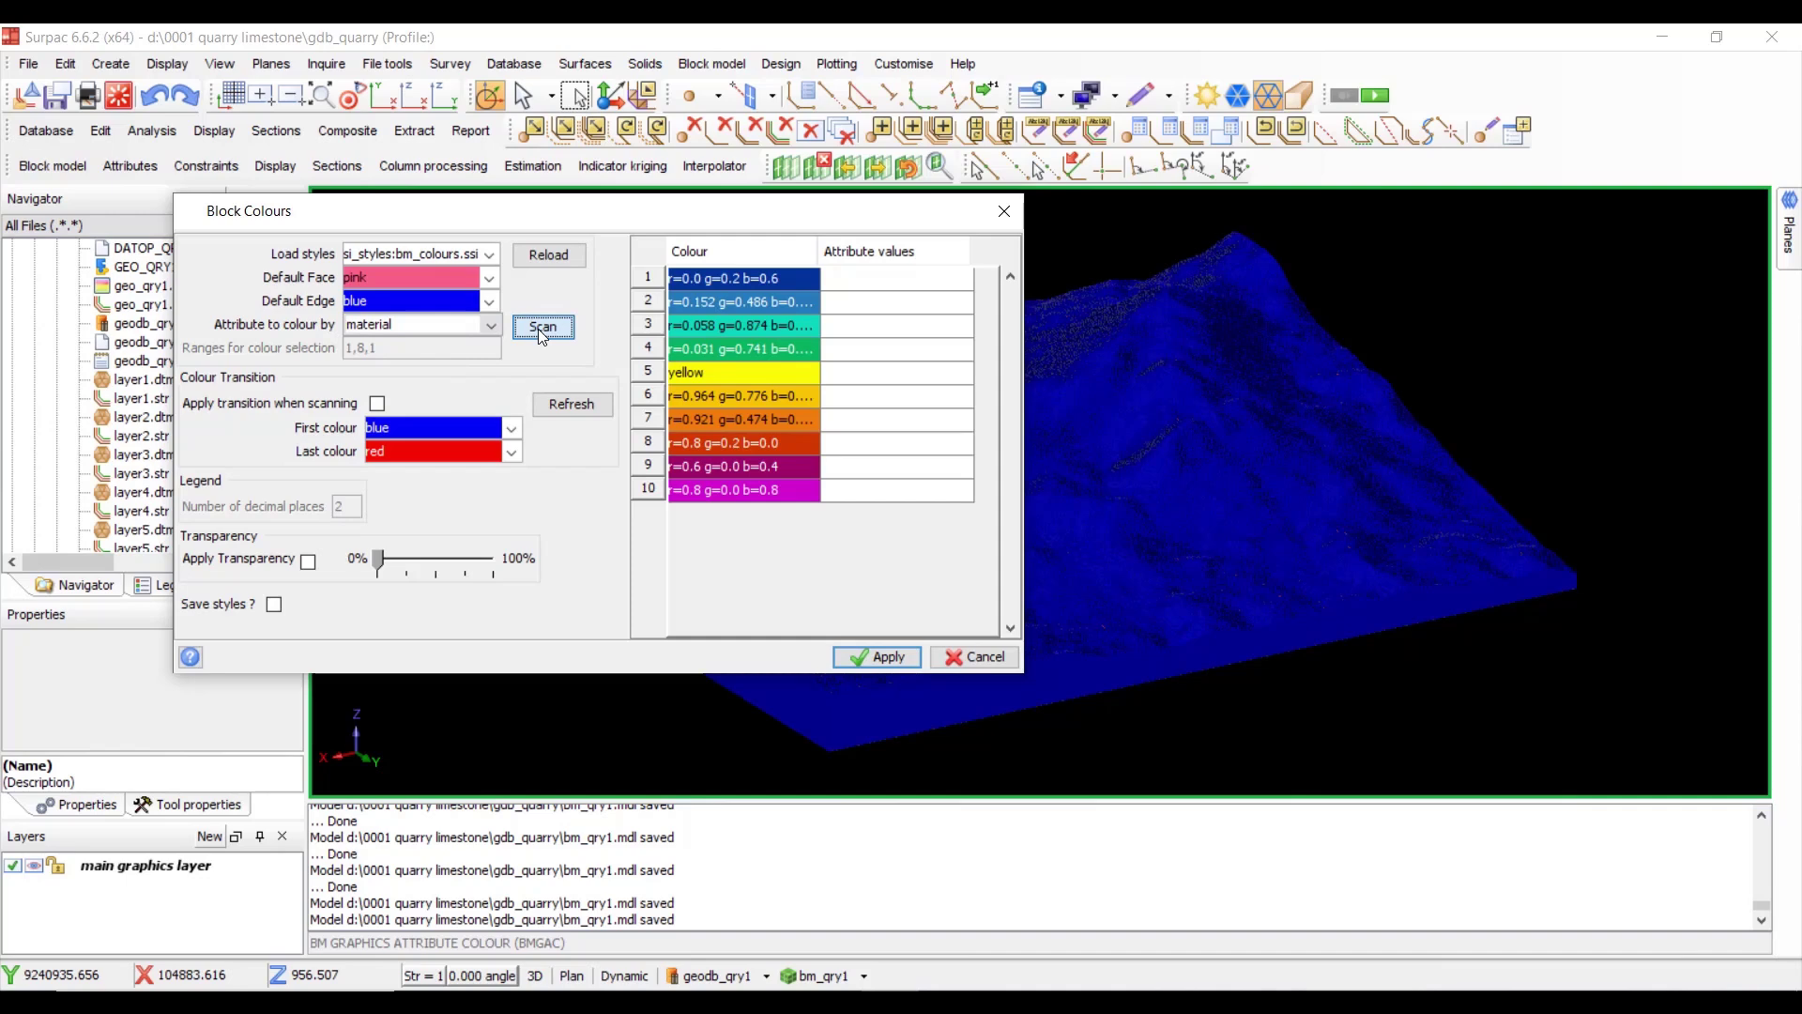
left_click(543, 327)
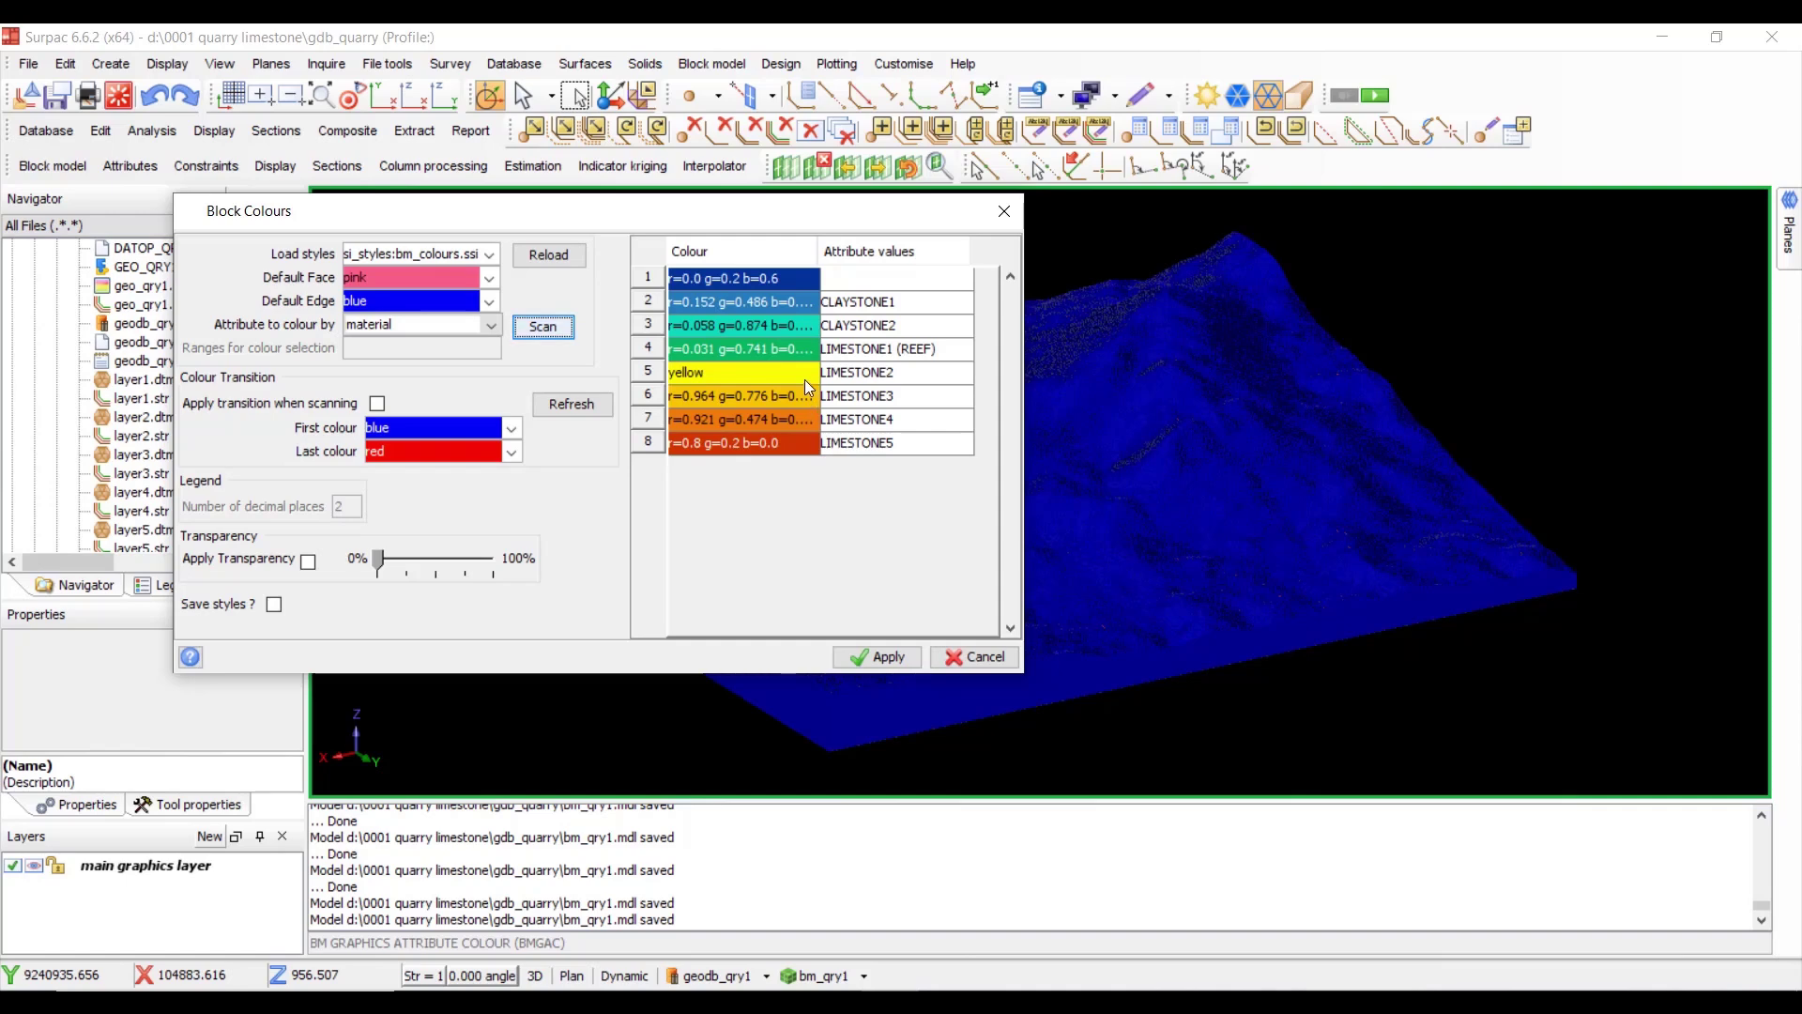
- Set the block colours of CLAYSTONE1 and CLAYSTONE2 to green
double_click(809, 302)
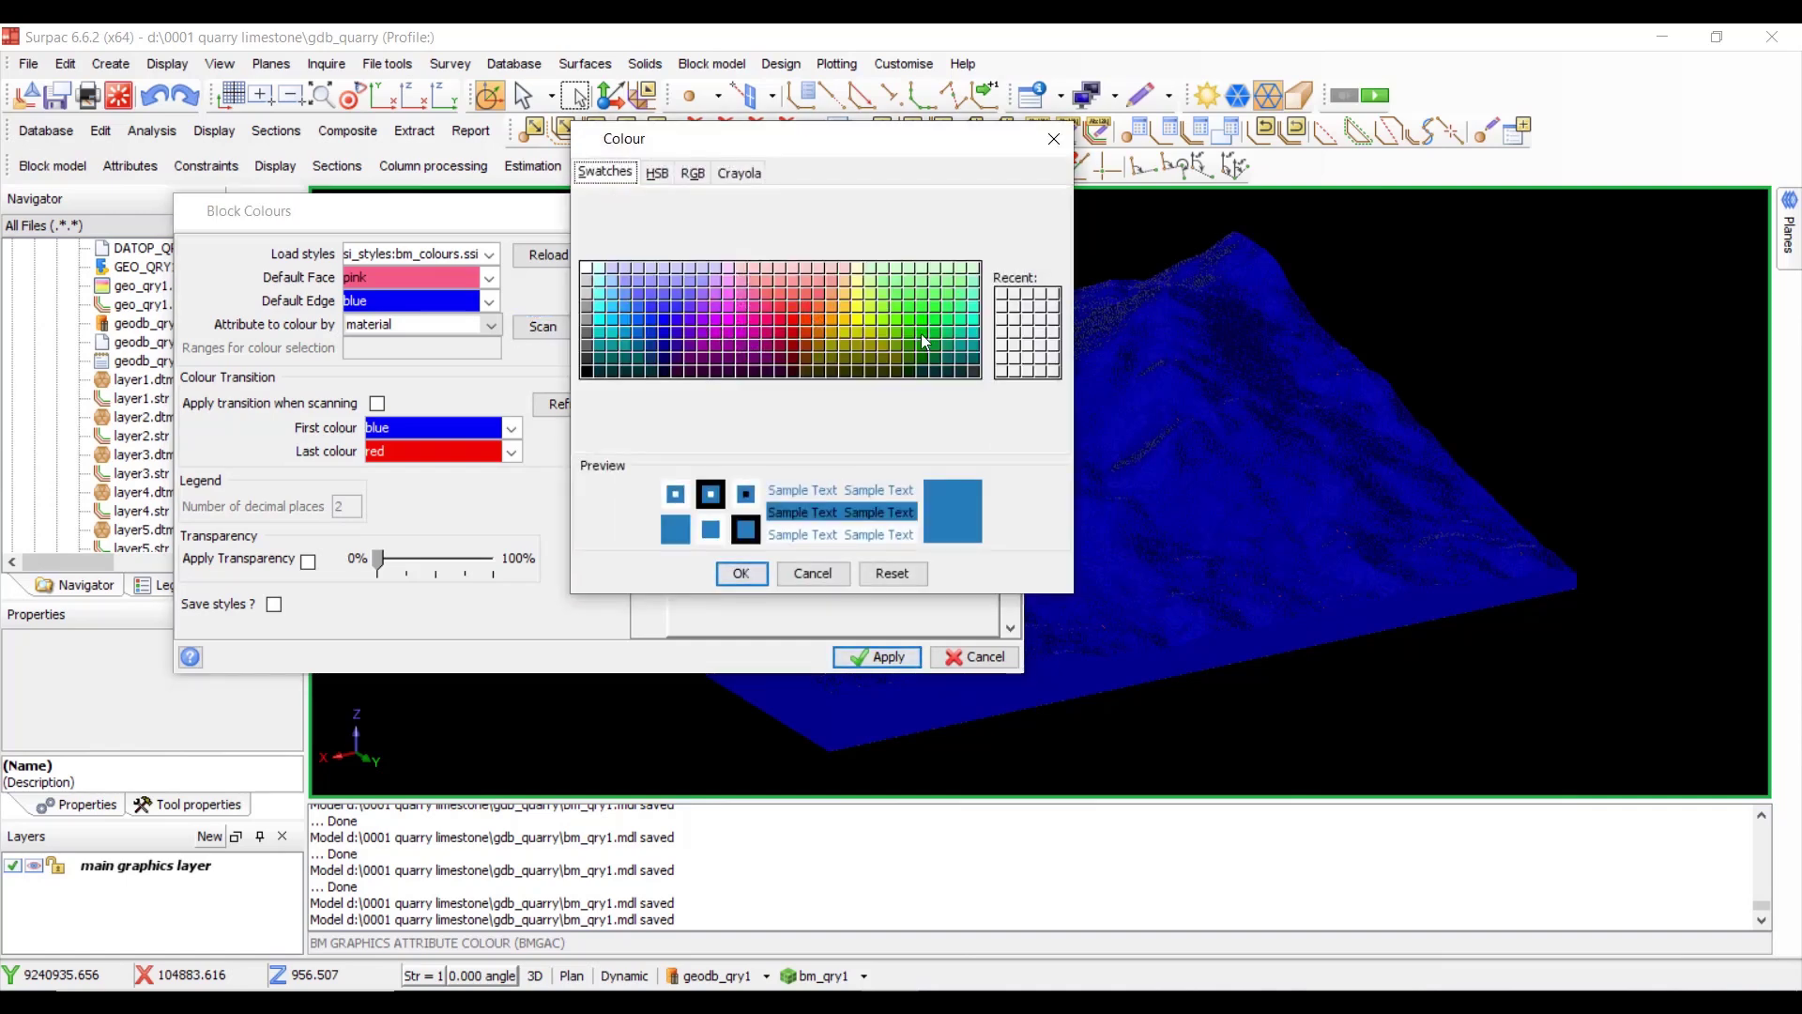
left_click(925, 341)
left_click(740, 565)
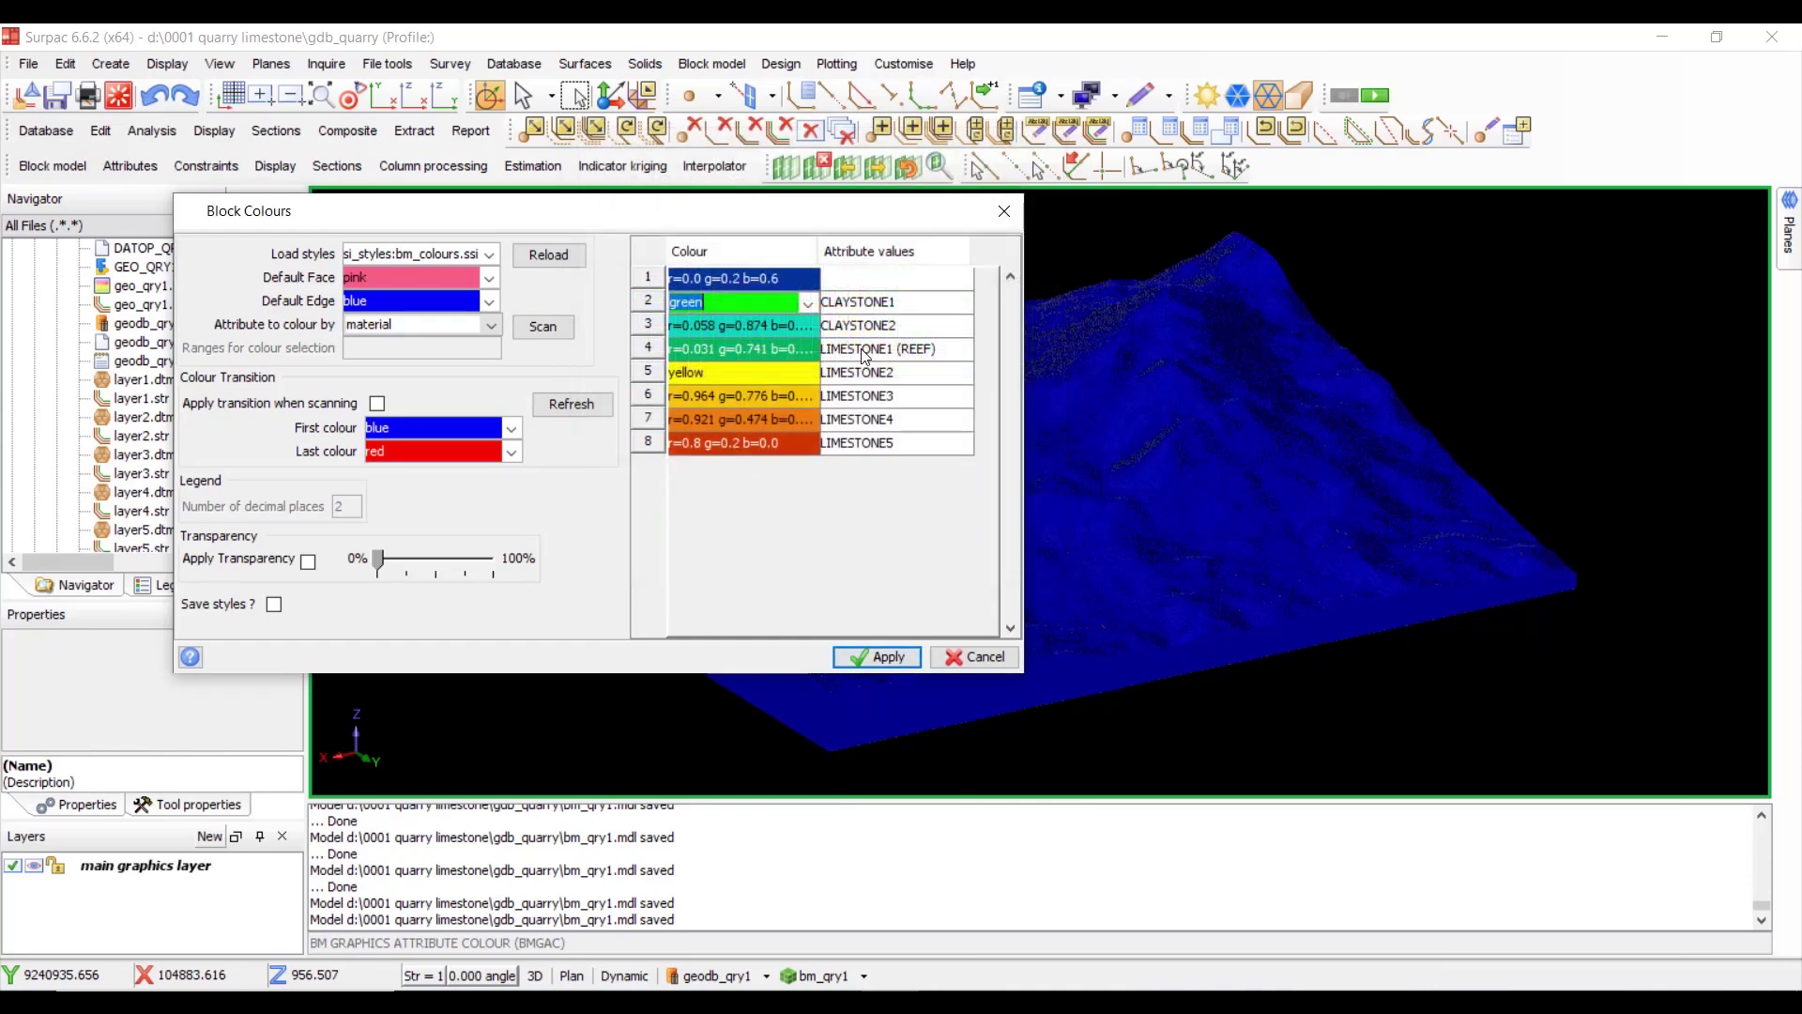
left_click(809, 326)
left_click(809, 326)
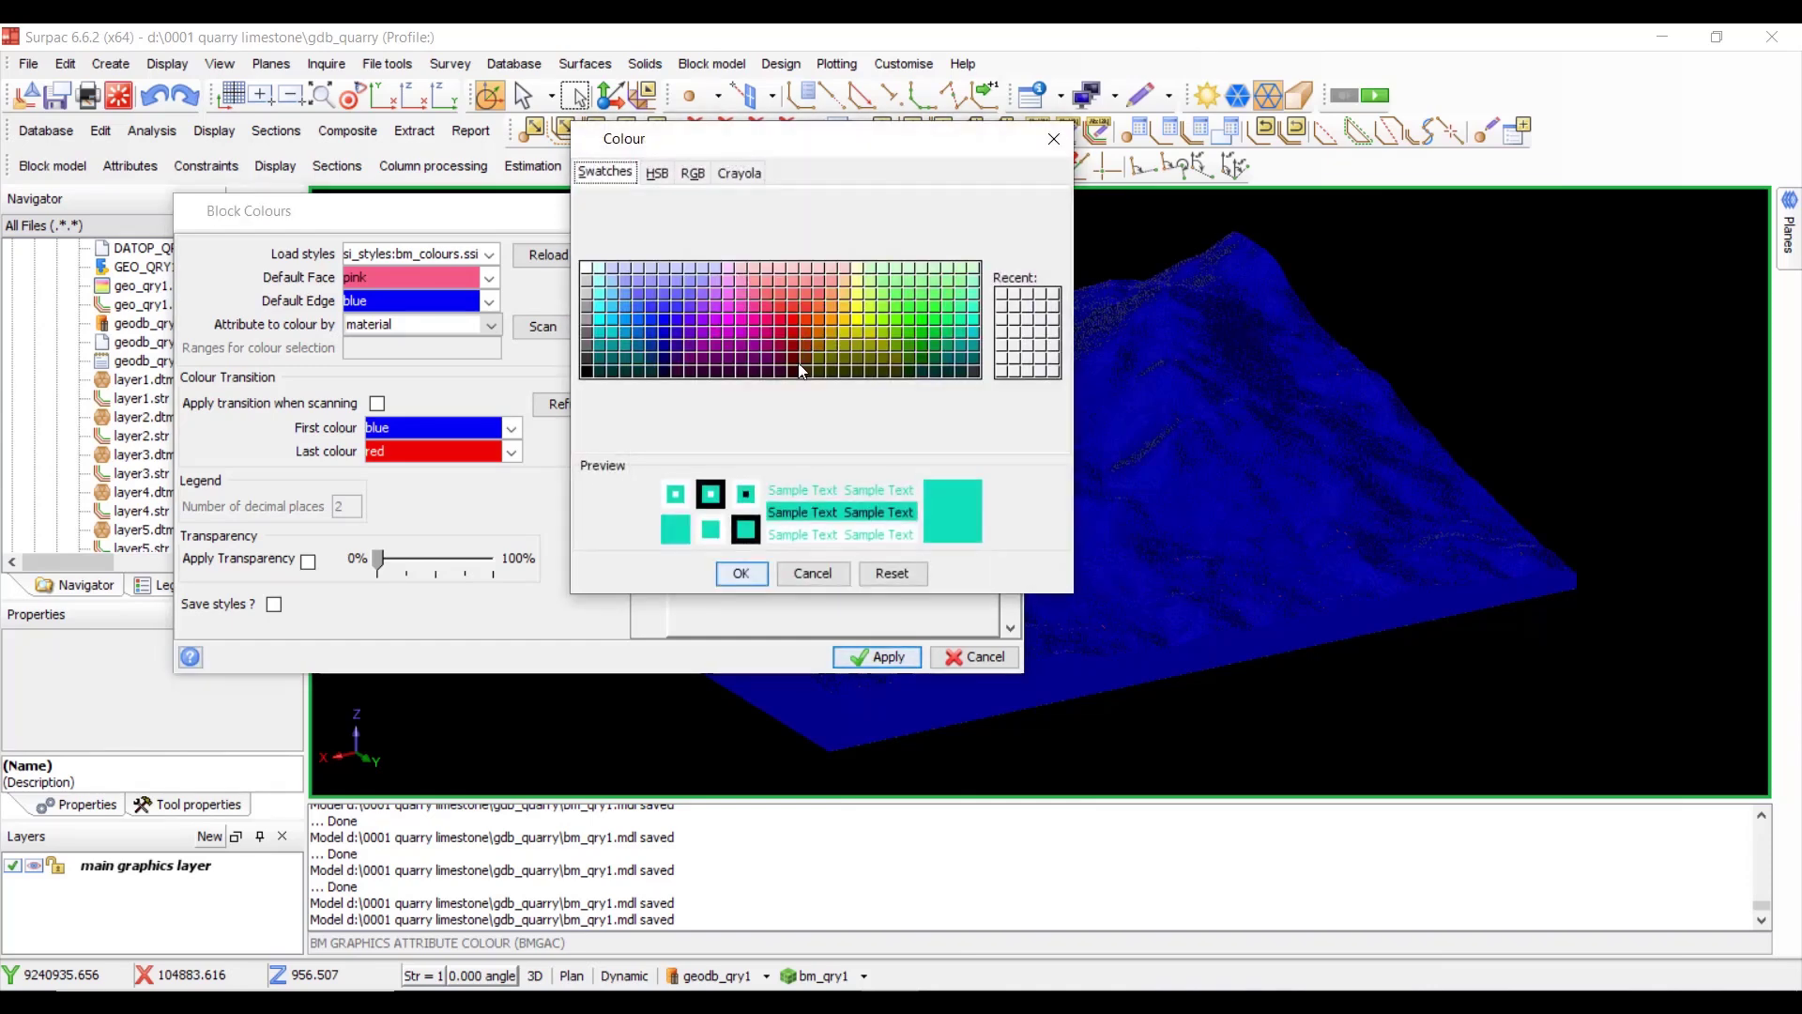
left_click(923, 336)
key("Return")
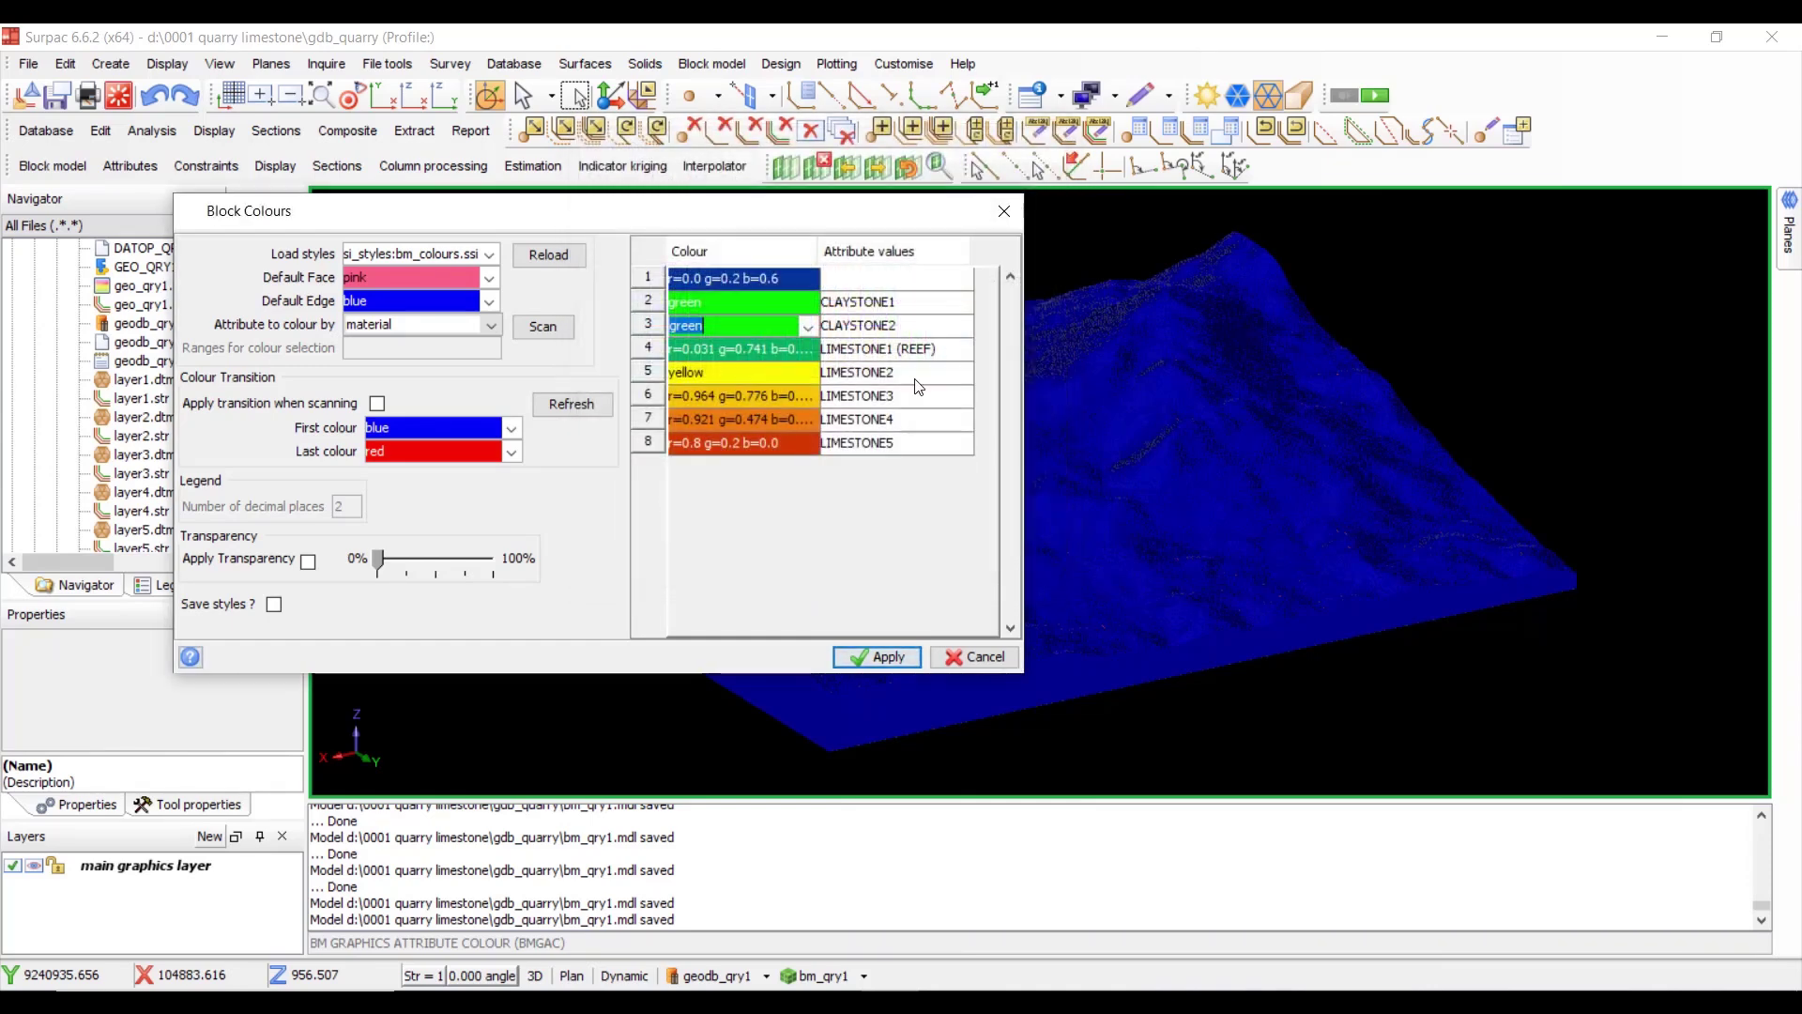
- Set the block colour of LIMESTONE1 (REEF) to orange (255, 153, 0) and LIMESTONE2 to blue
left_click(813, 351)
left_click(813, 351)
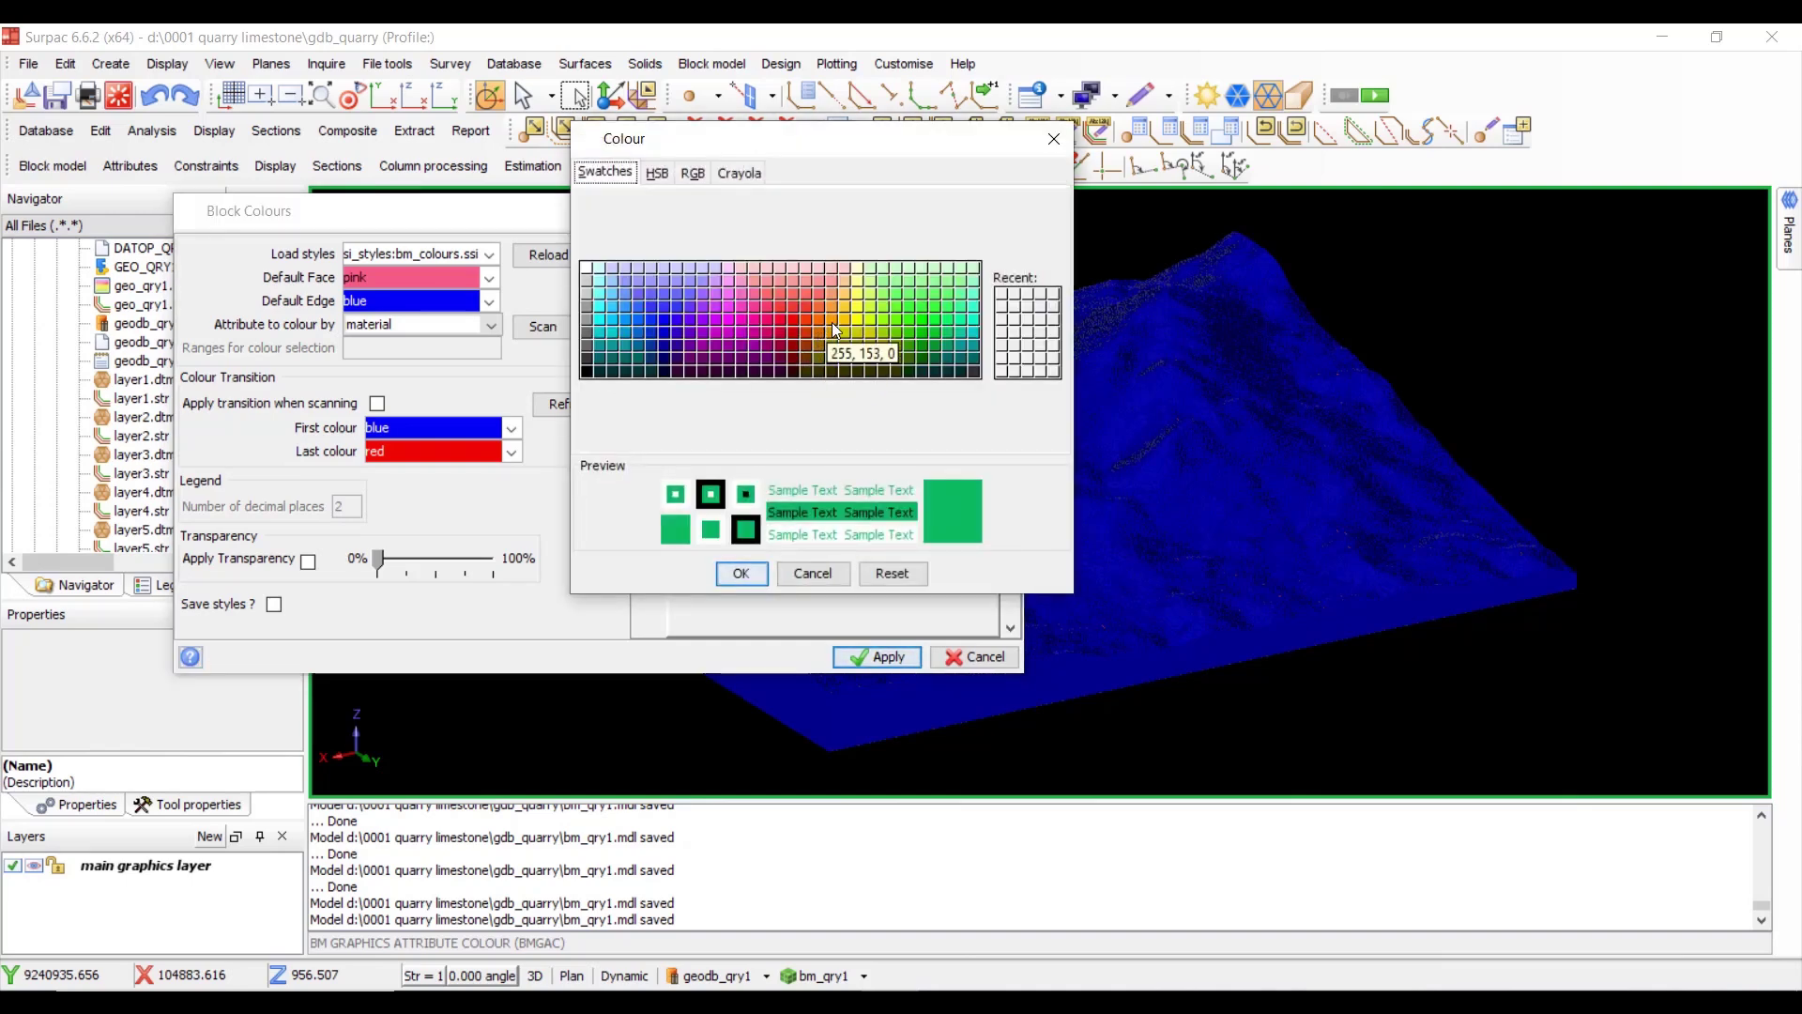
left_click(836, 326)
left_click(758, 576)
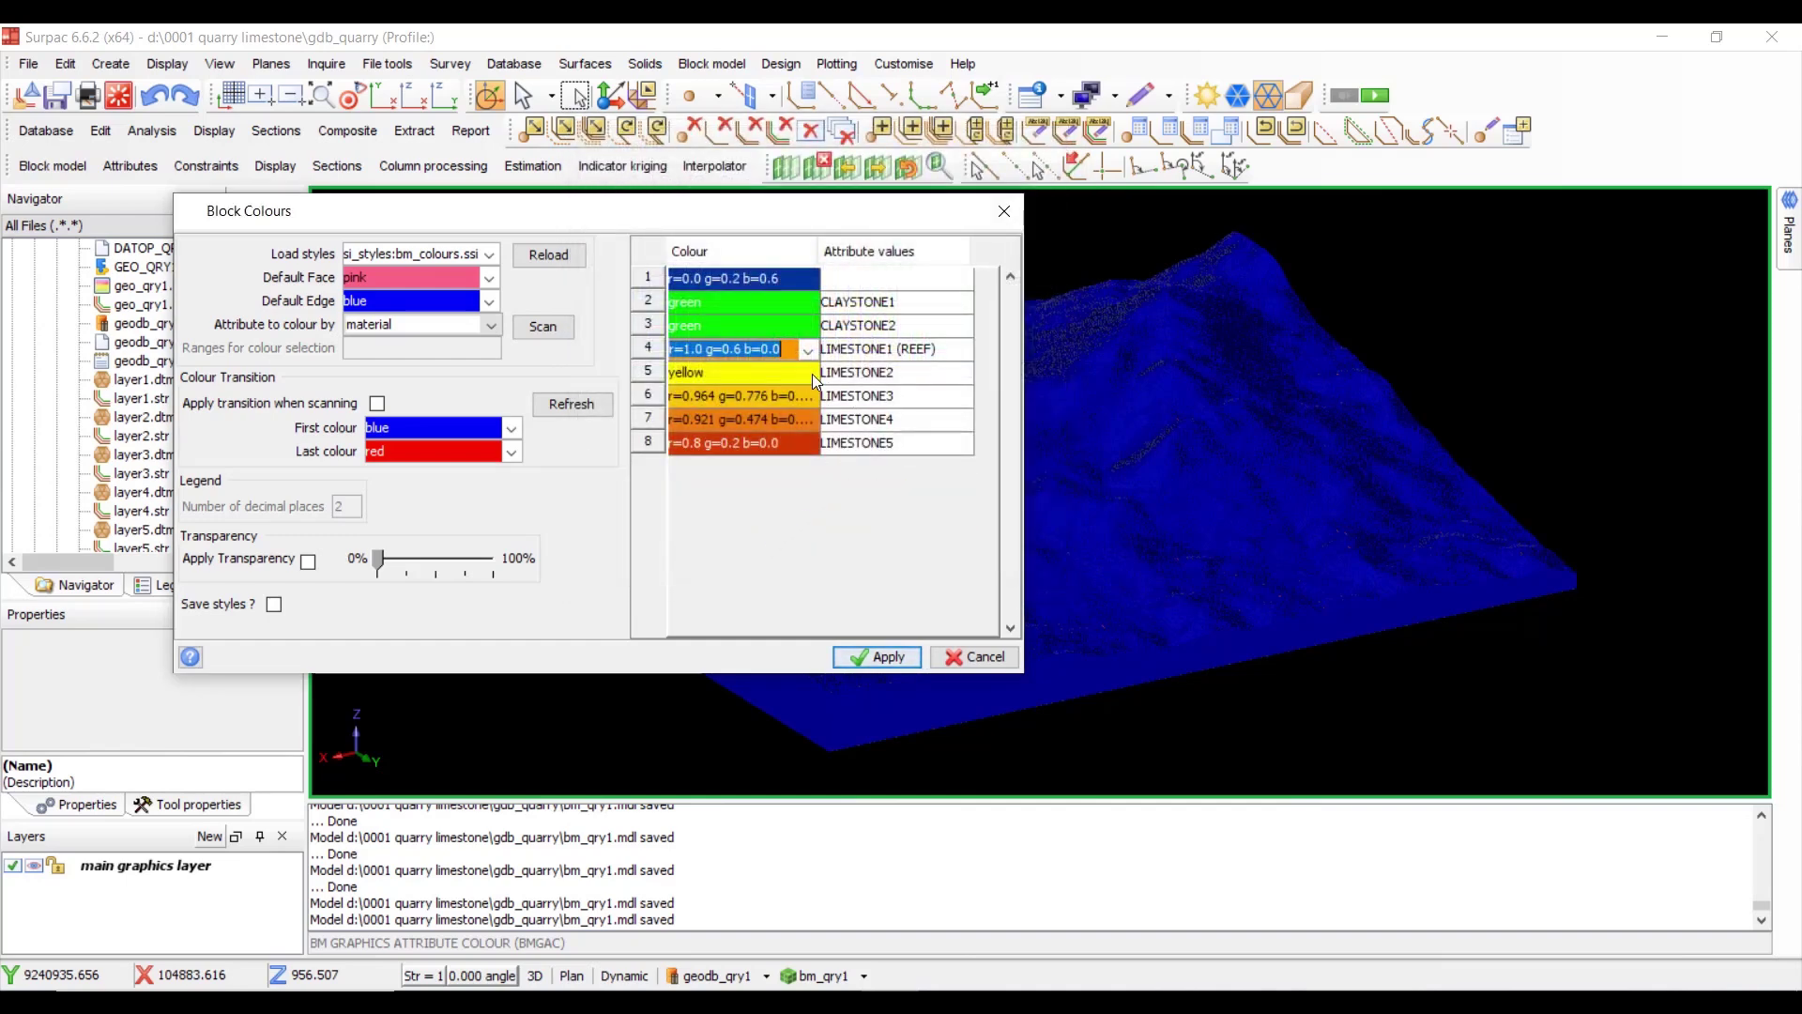
left_click(813, 373)
left_click(813, 373)
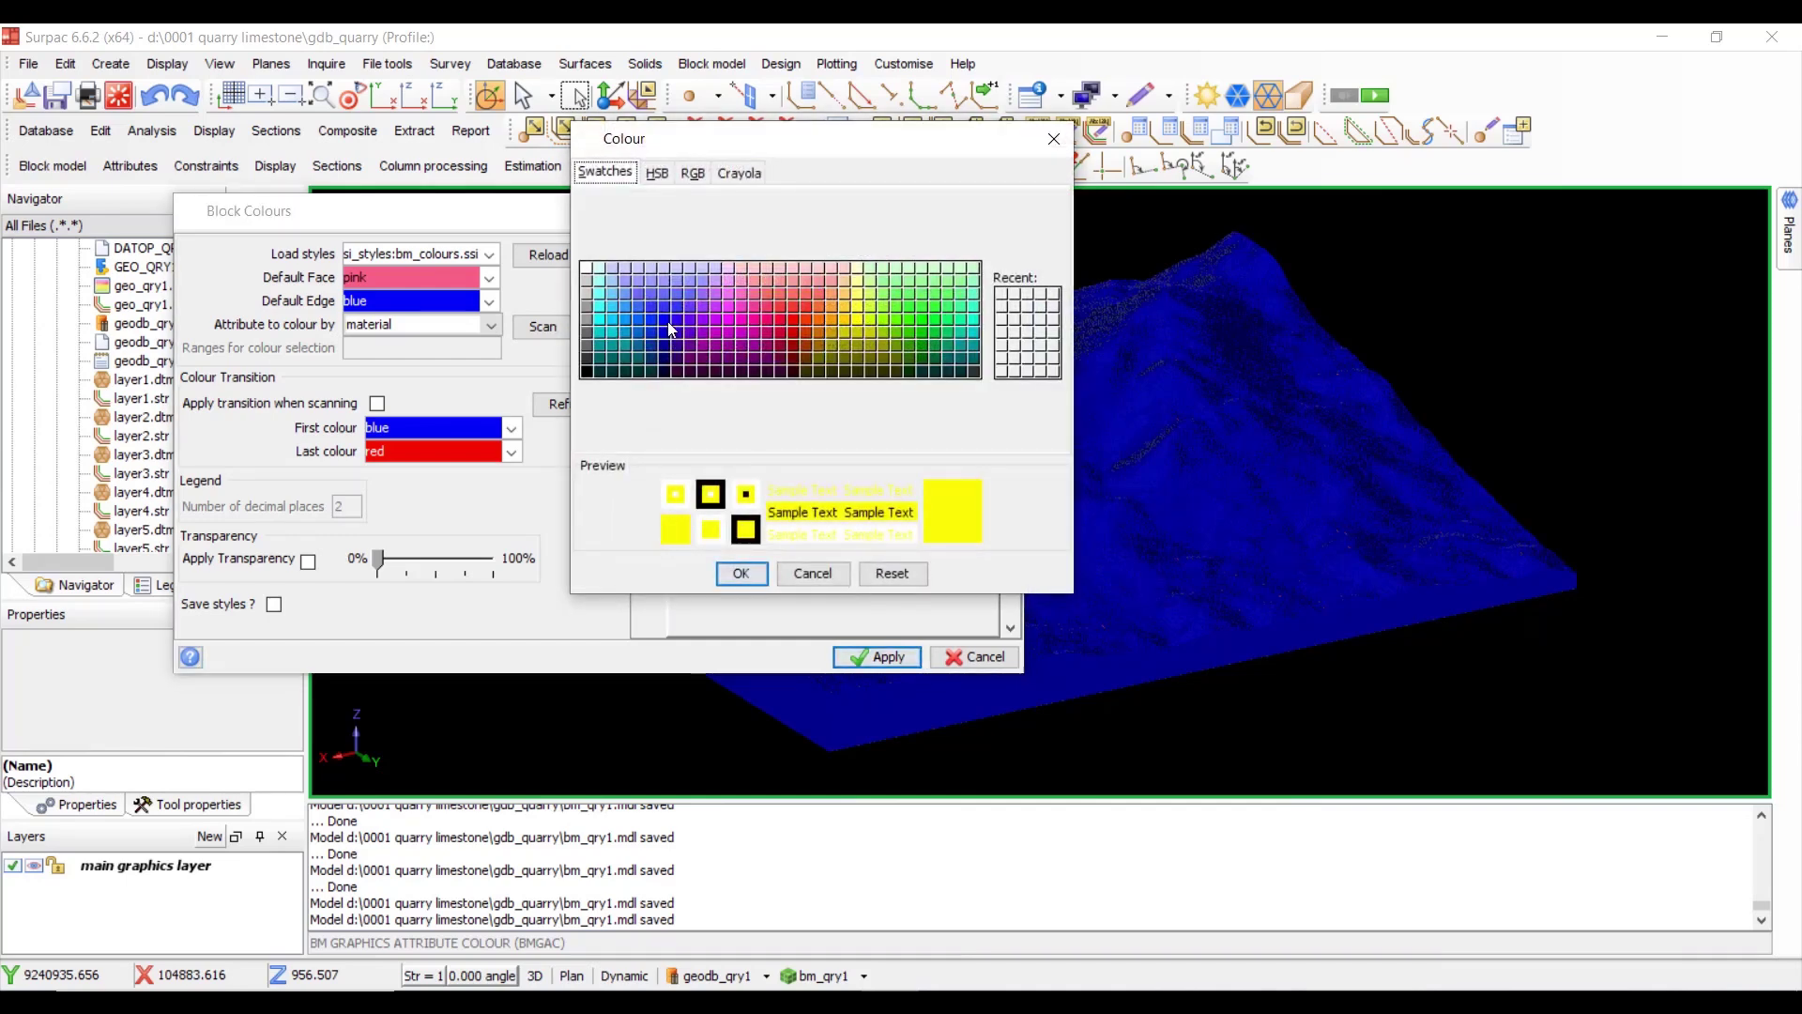
left_click(661, 319)
left_click(741, 573)
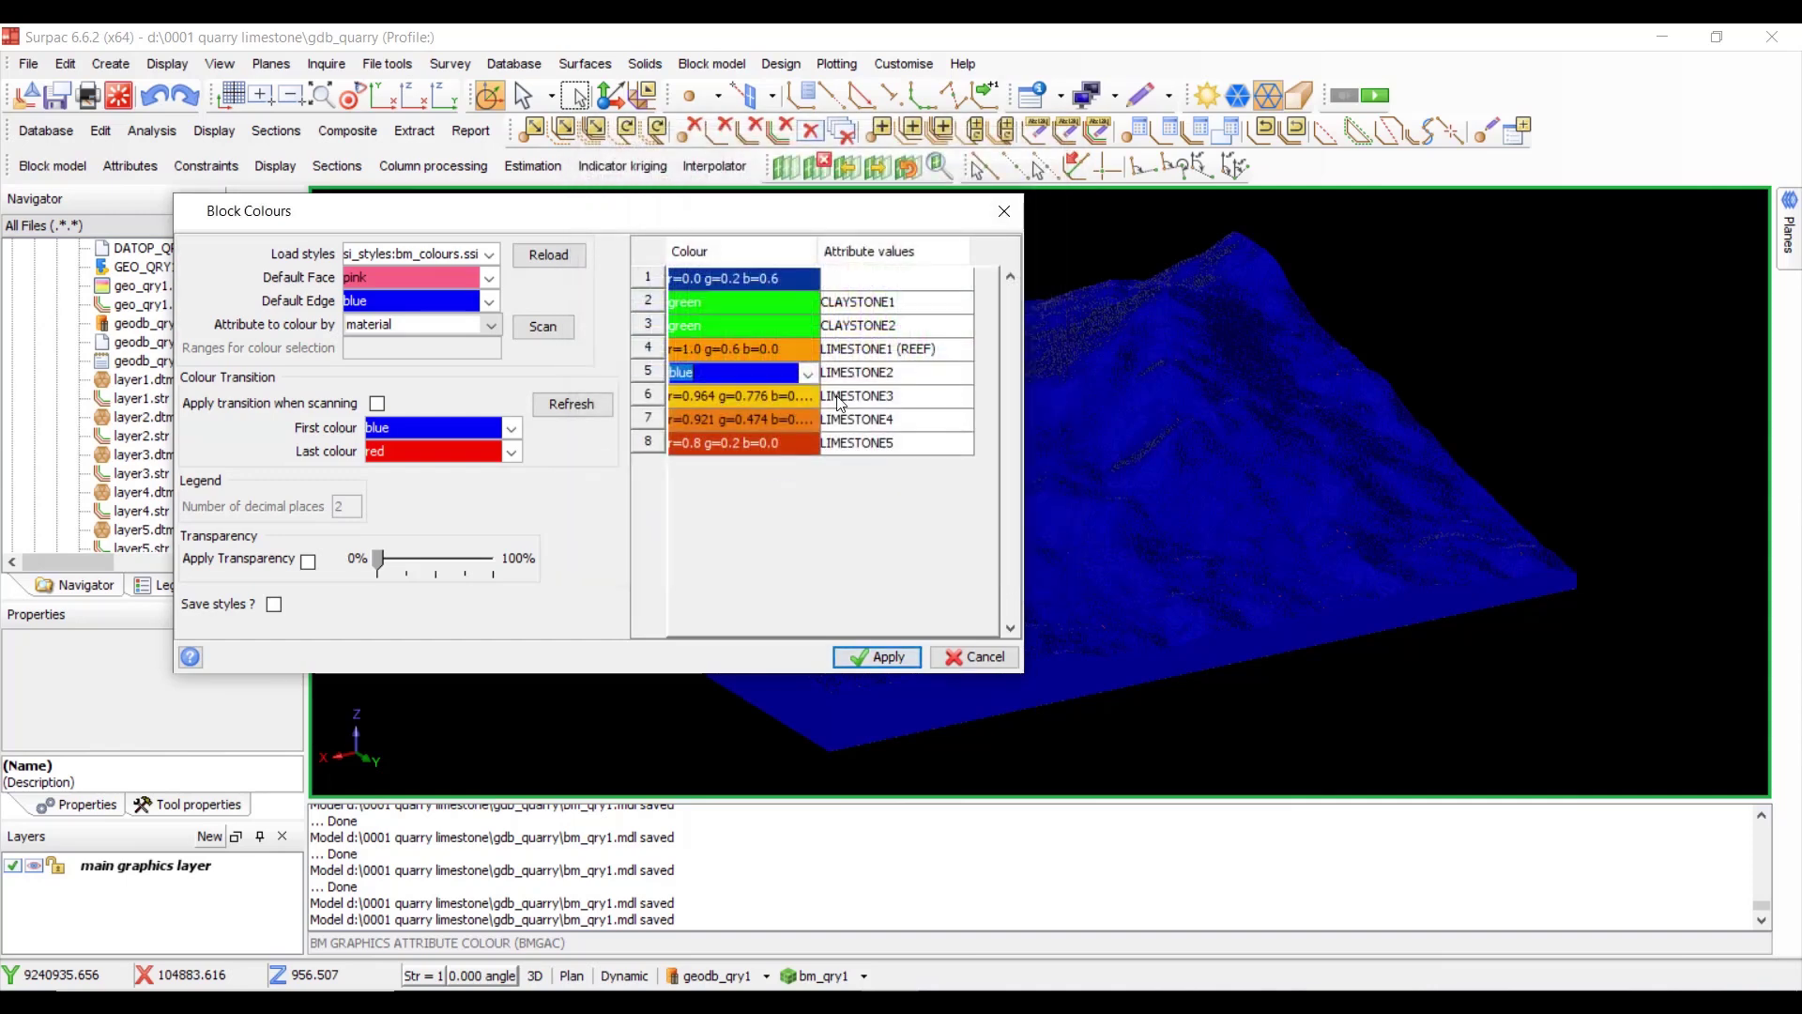
- Set the block colour of LIMESTONE3 to magenta (r=0.8 g=0.0 b=0.8) and LIMESTONE4 to yellow
left_click(813, 397)
left_click(809, 398)
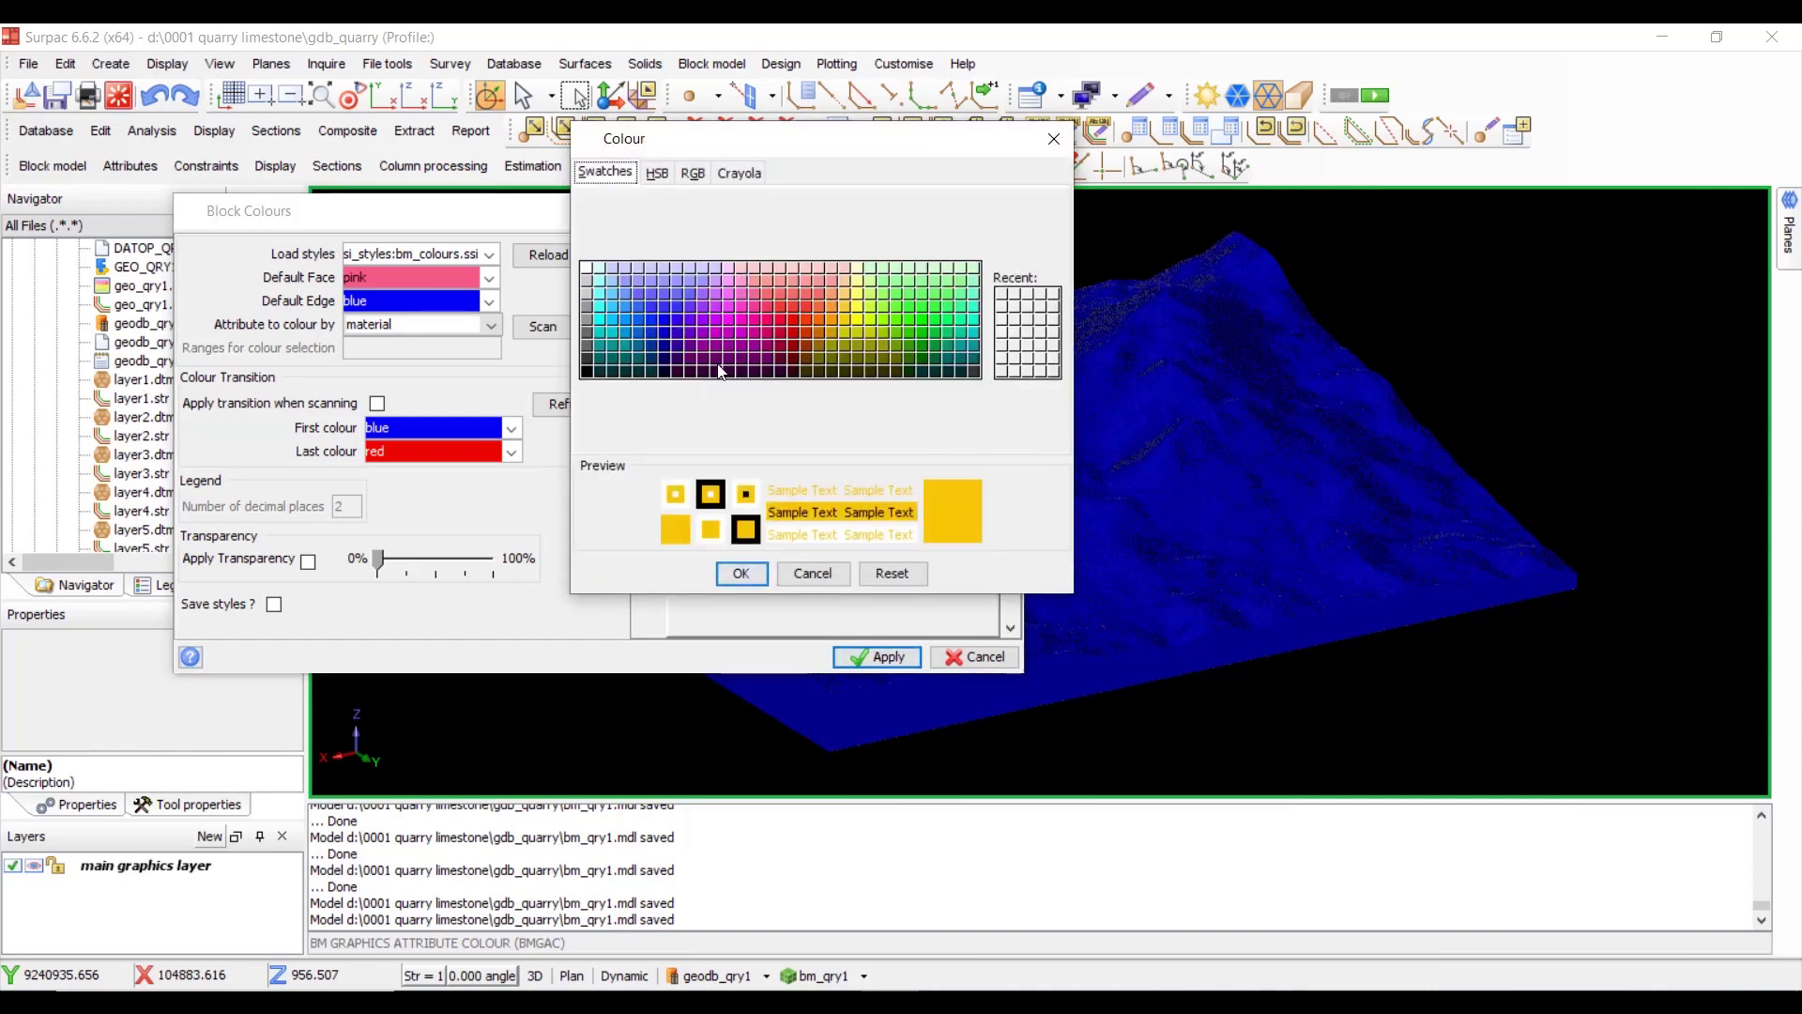
left_click(729, 334)
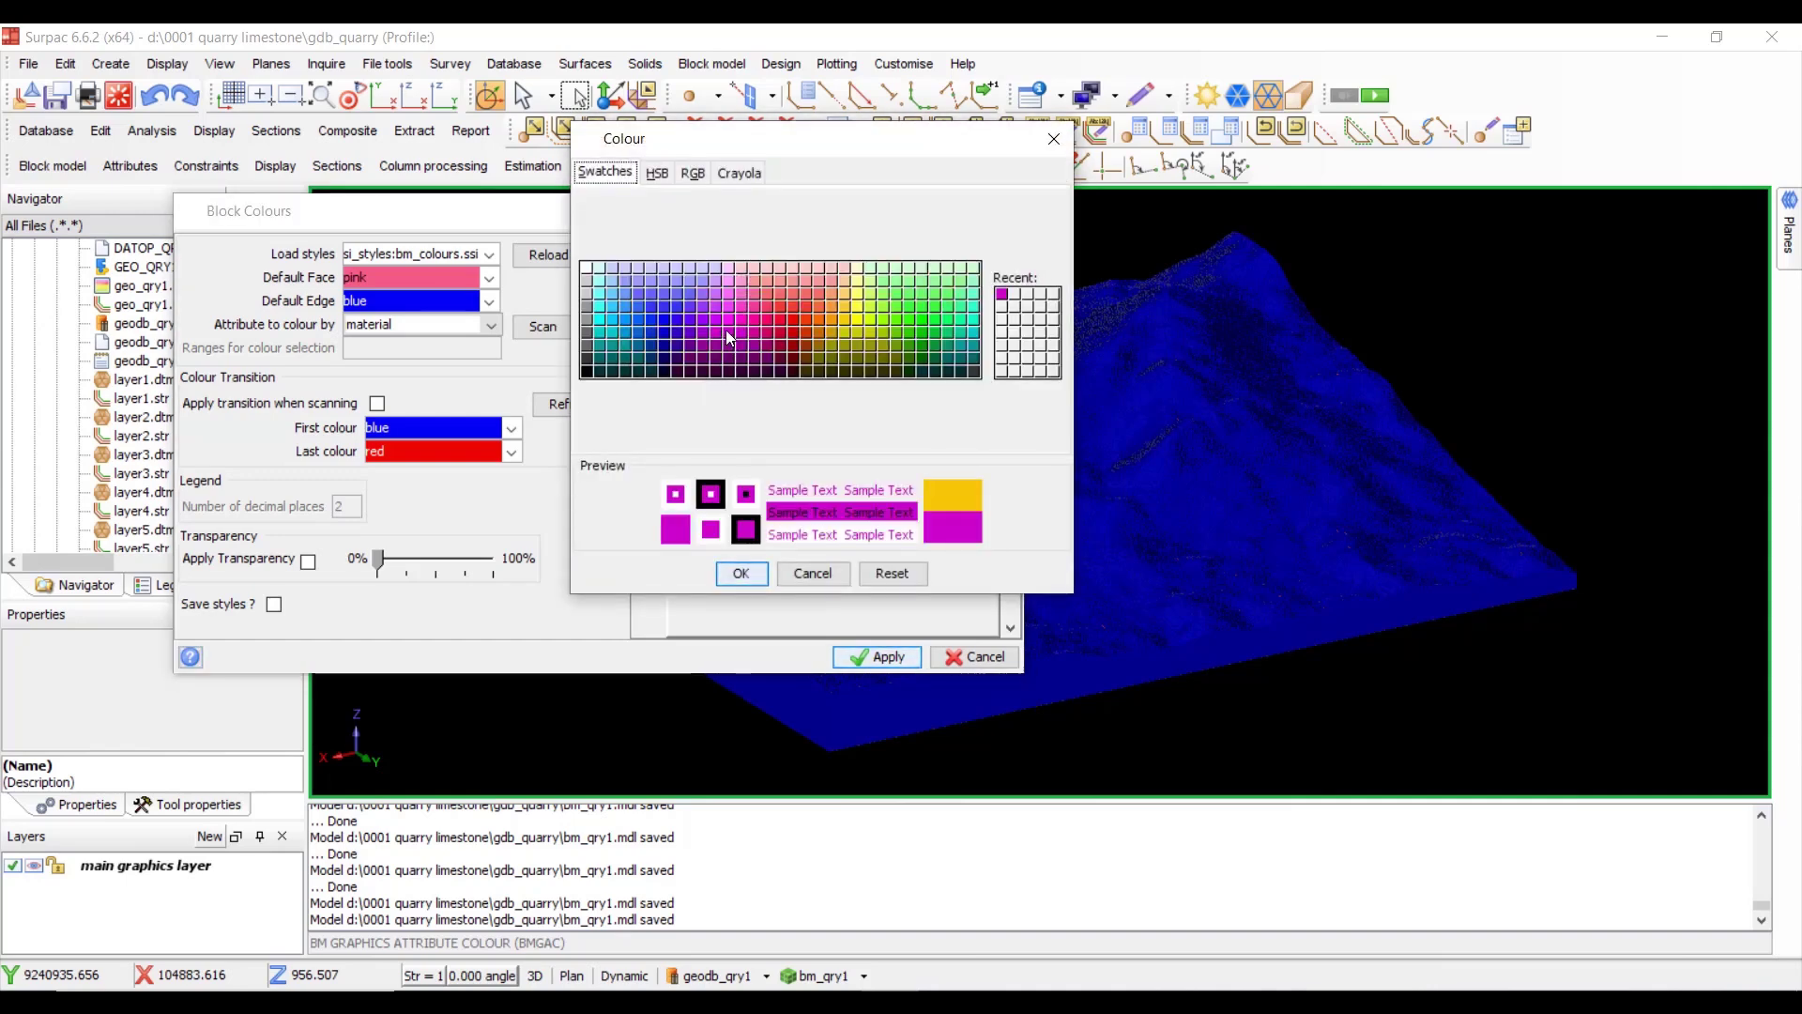
left_click(740, 574)
left_click(811, 422)
left_click(809, 419)
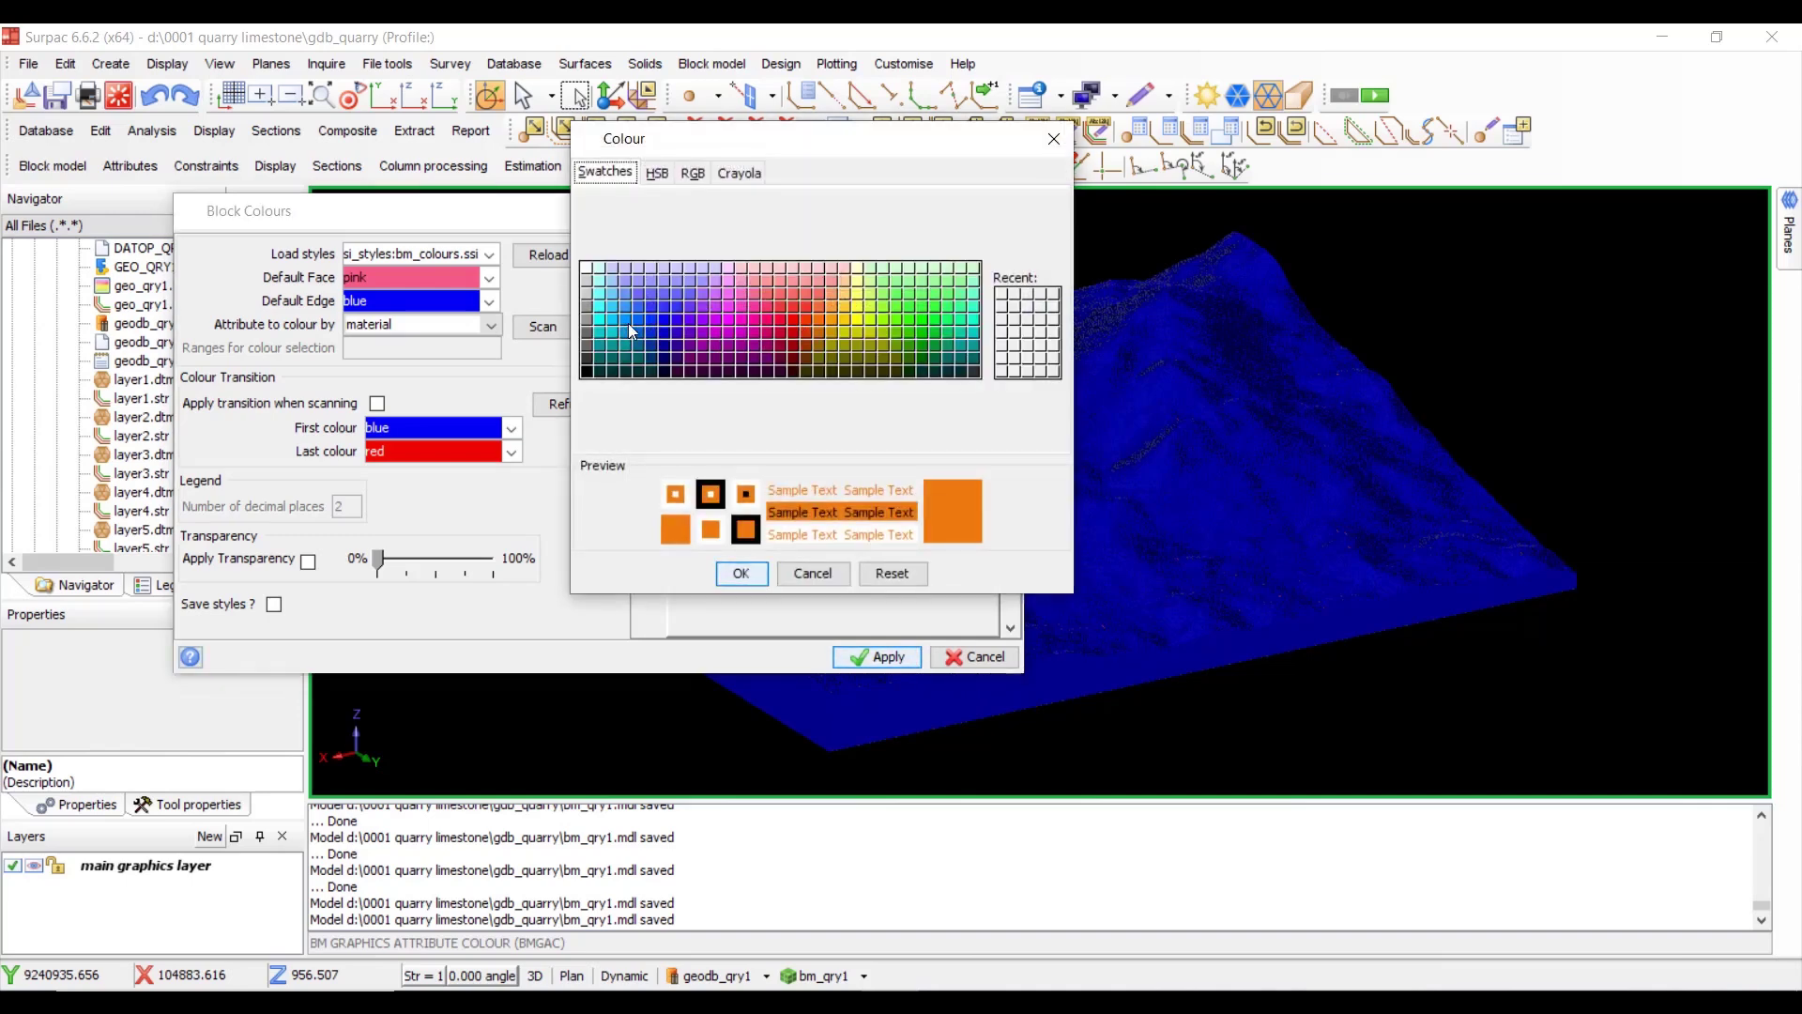
left_click(857, 318)
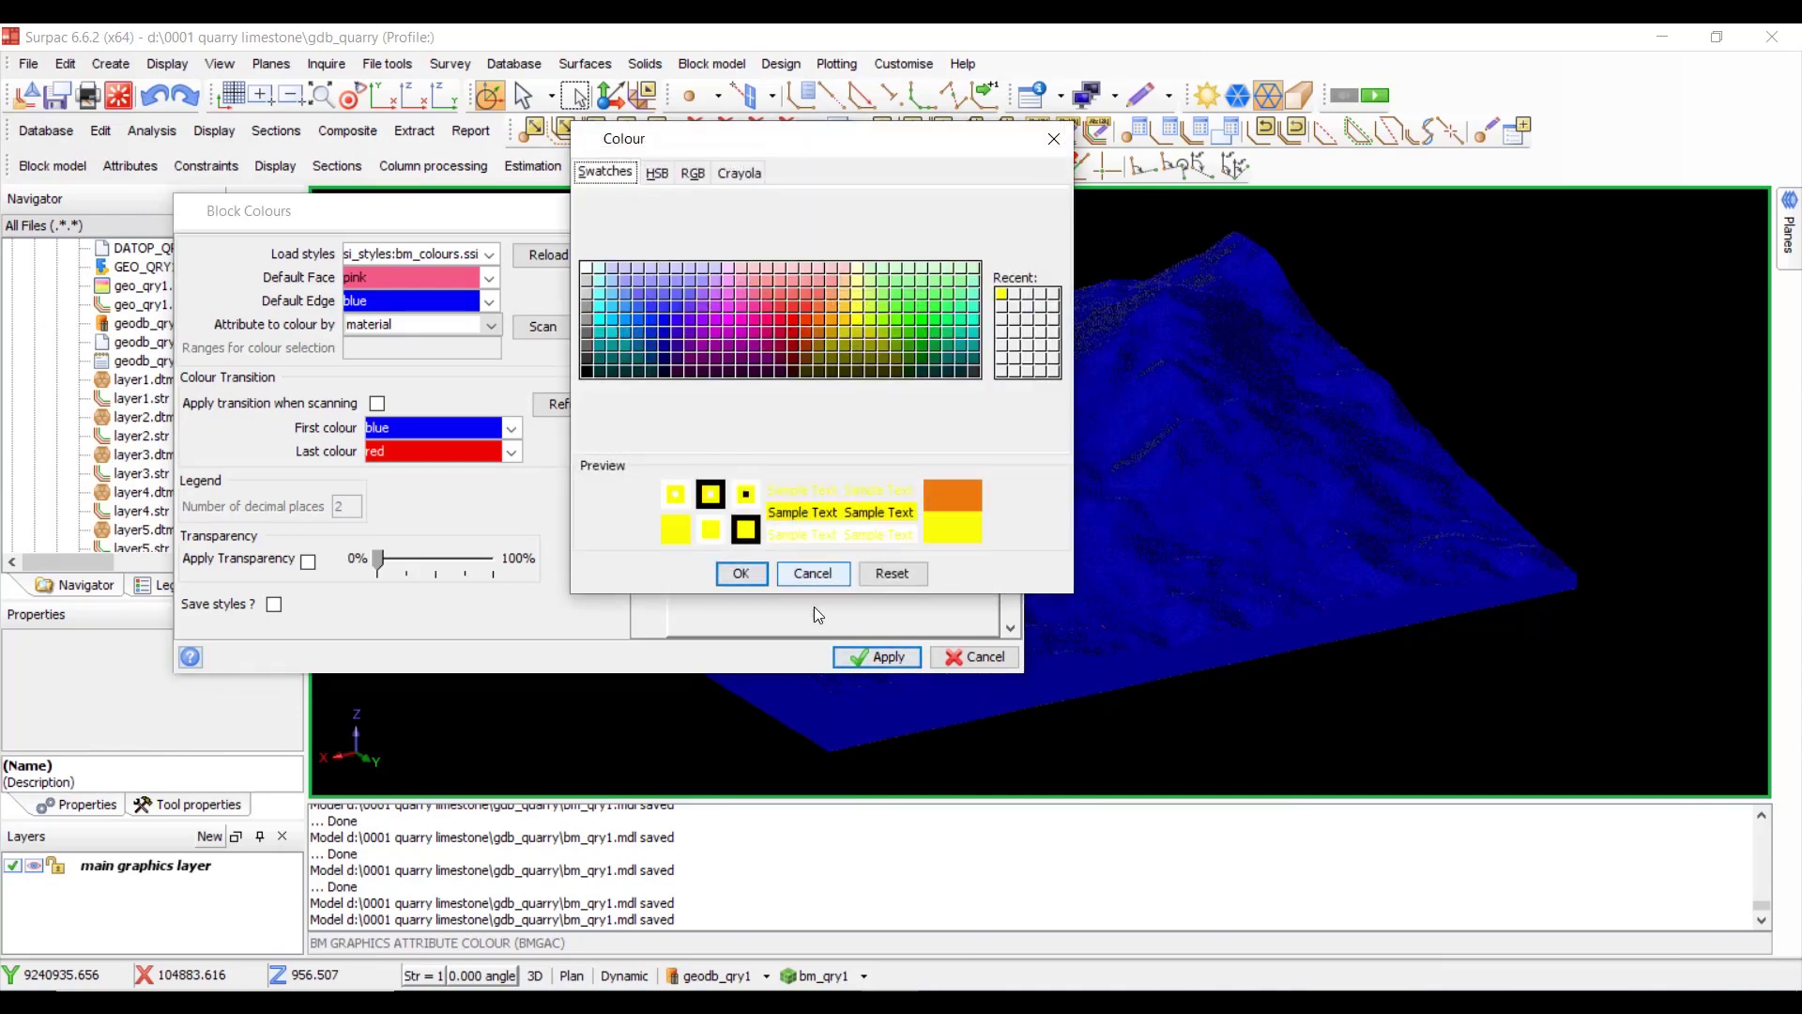
left_click(741, 573)
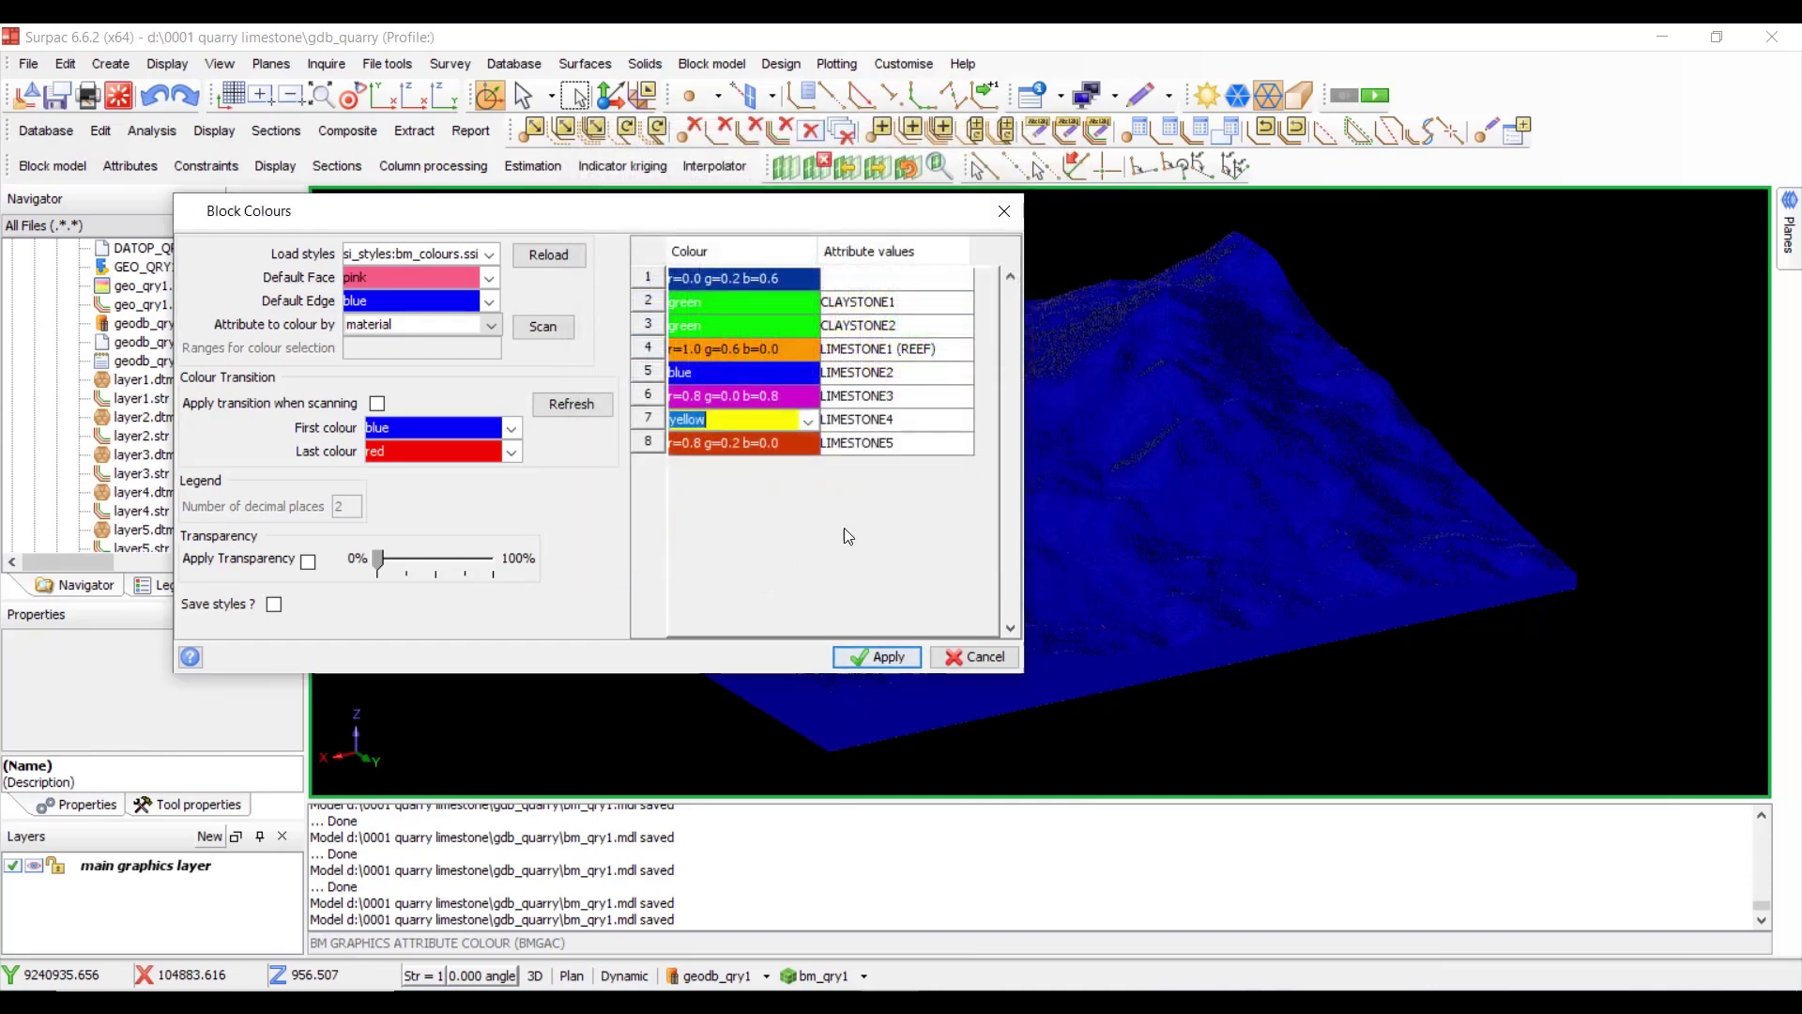
- Set the block colour of LIMESTONE5 to cyan and apply the material colours to the block model
left_click(813, 445)
left_click(807, 444)
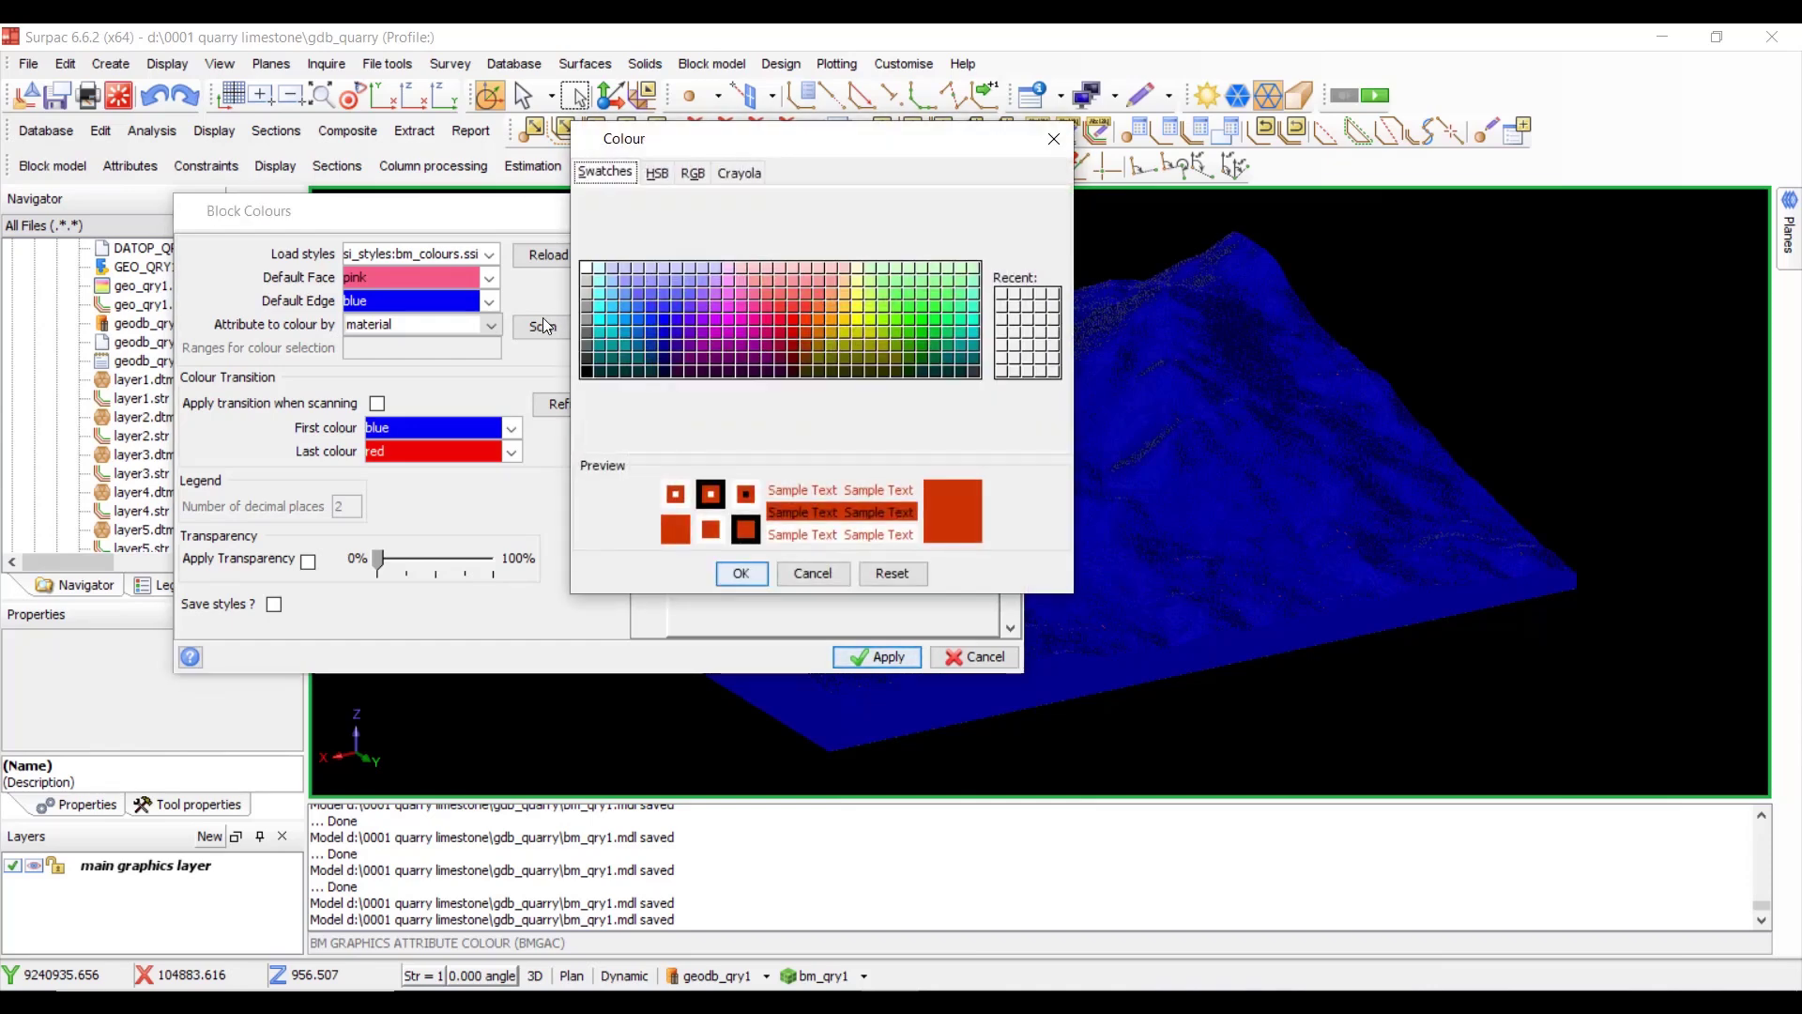
left_click(591, 299)
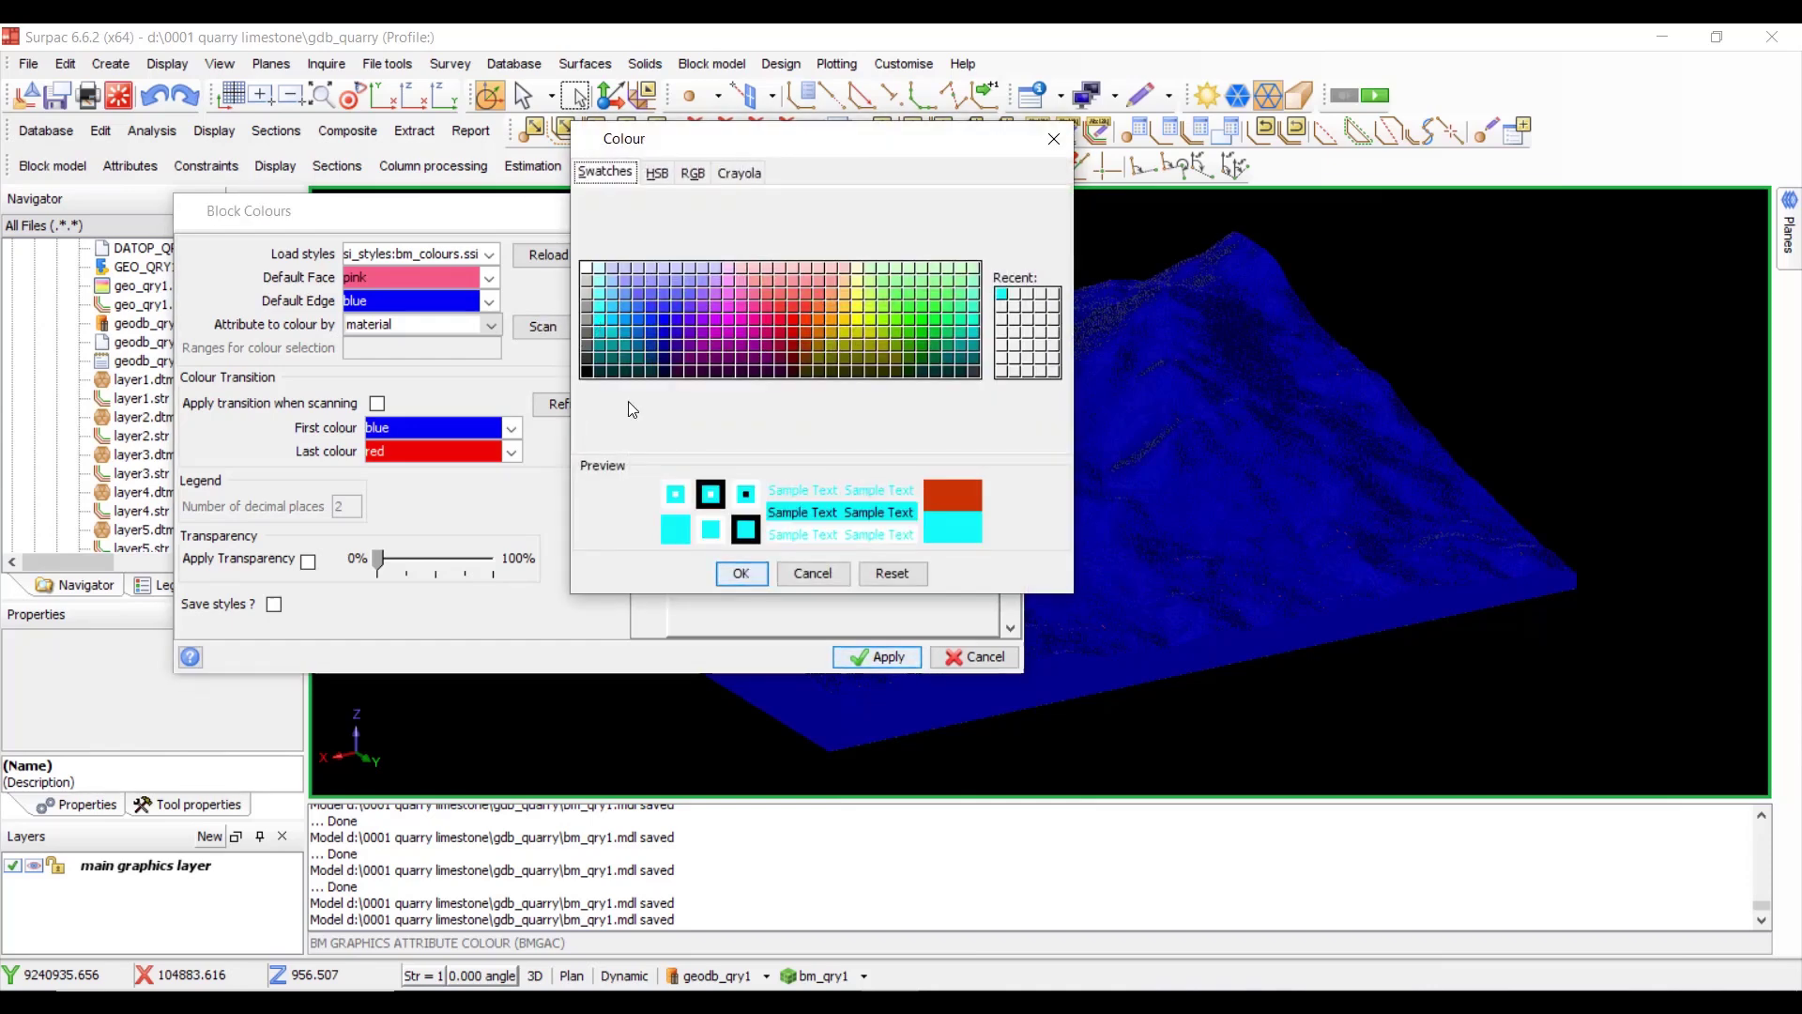
left_click(742, 574)
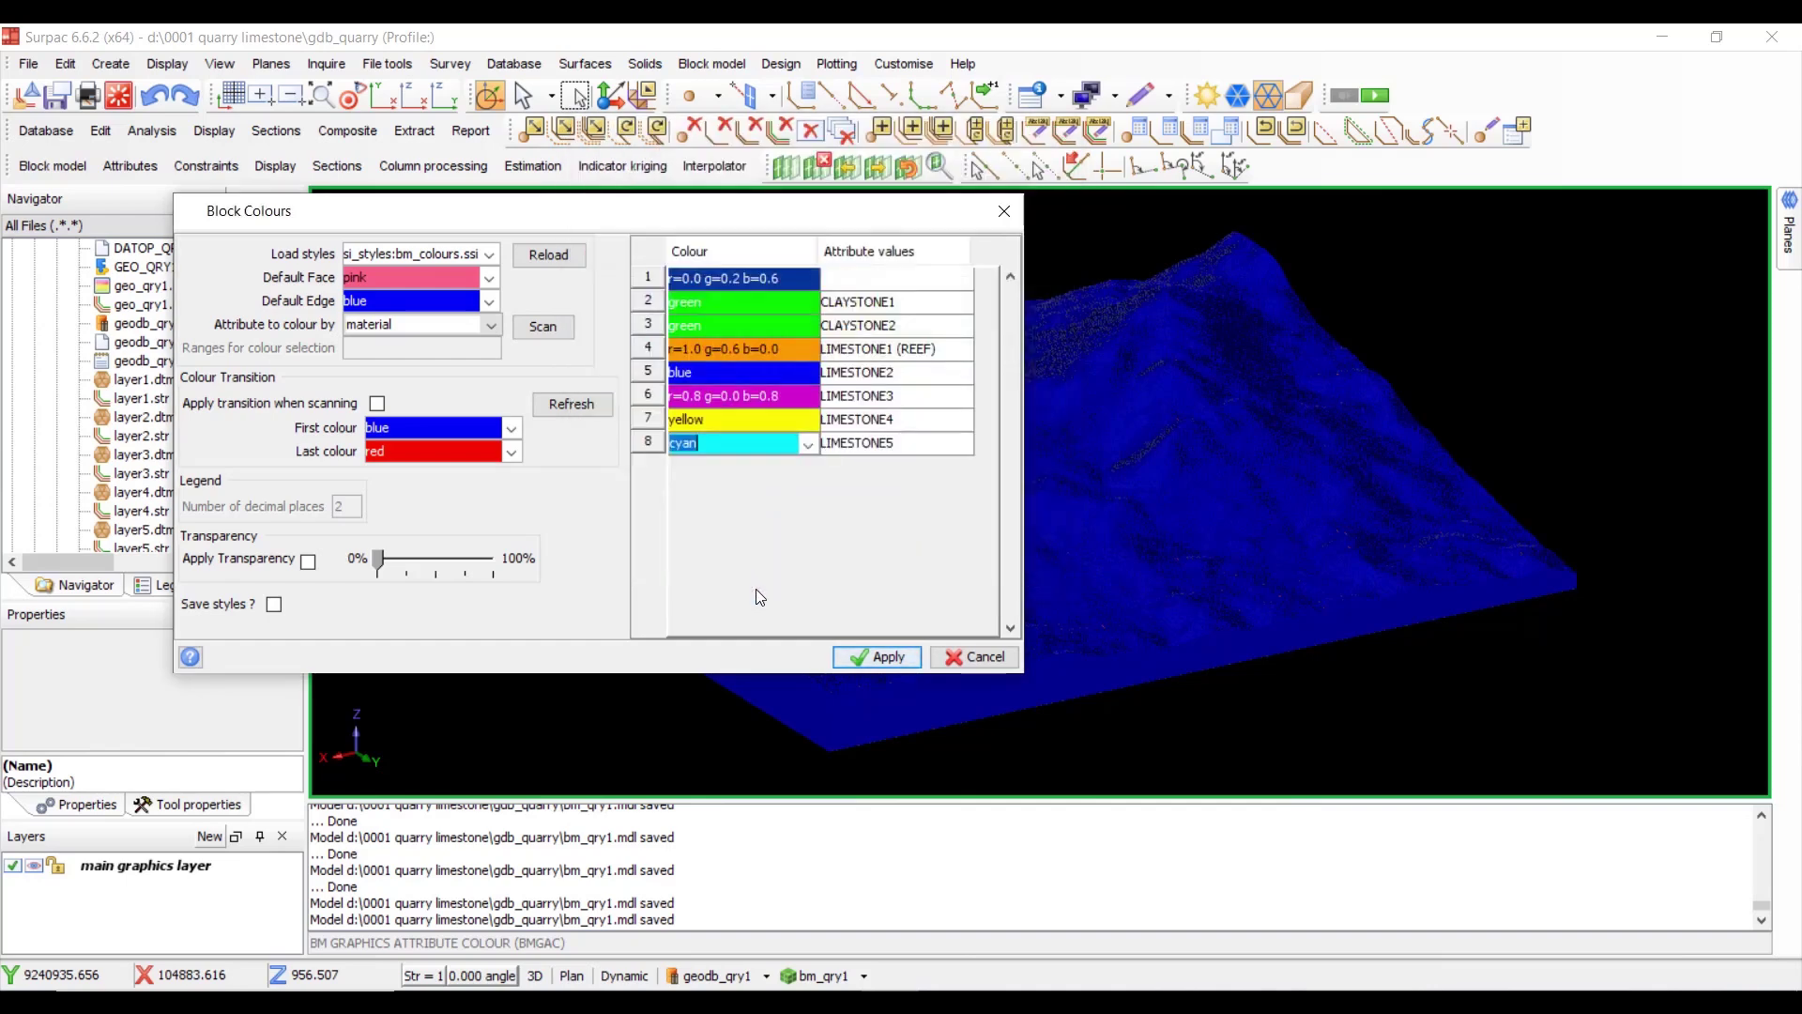
left_click(884, 662)
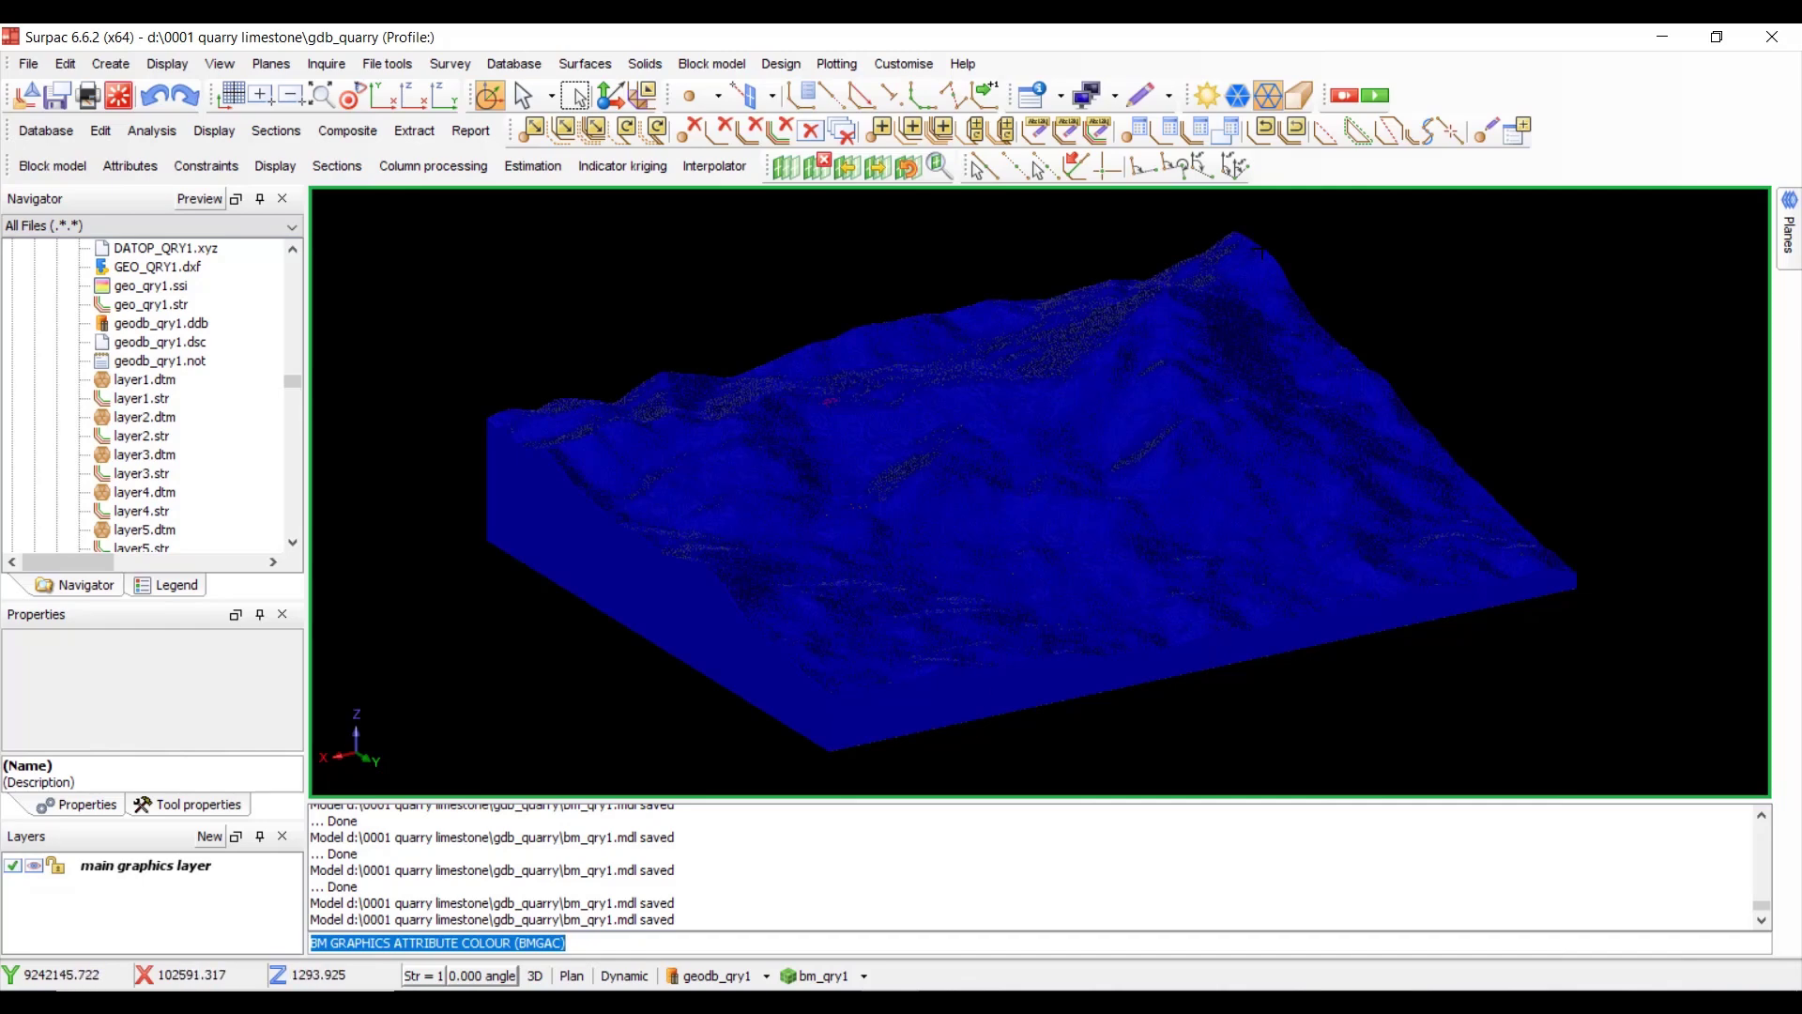
- Turn off the block edges so the material colours of the block model can be seen
left_click(1273, 96)
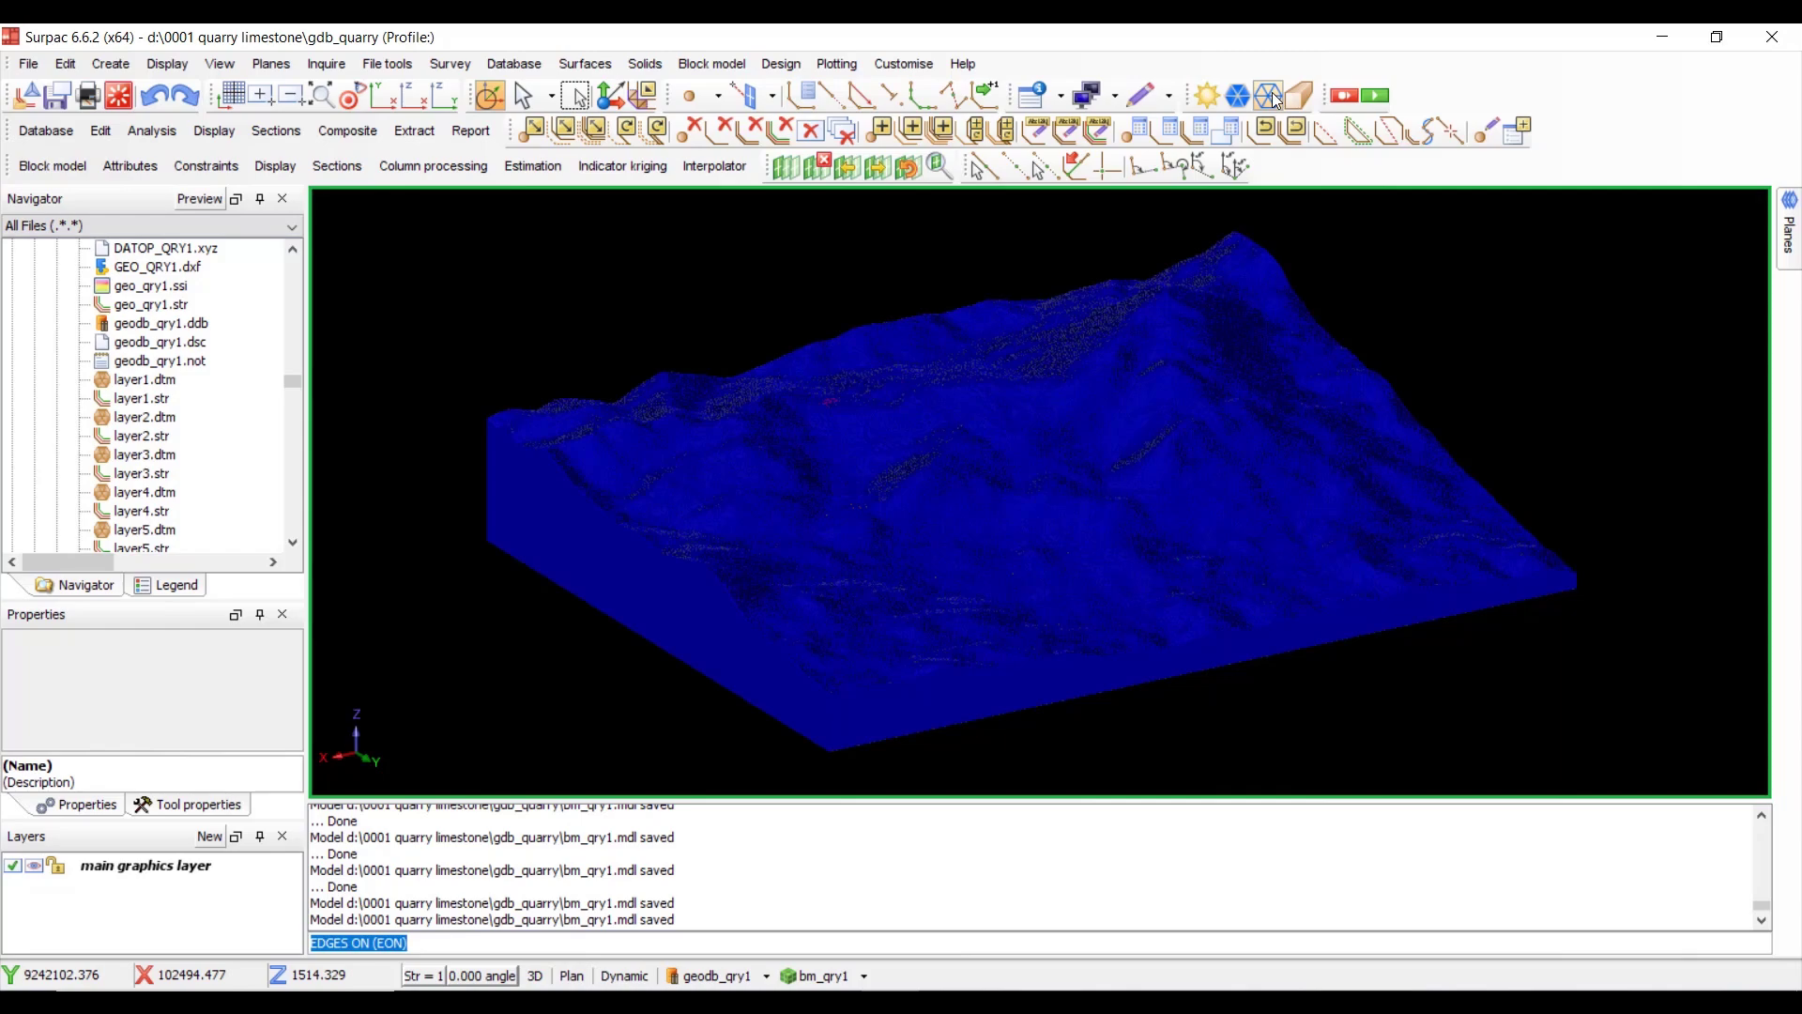
left_click(1273, 95)
scroll(1065, 577, "up", 4)
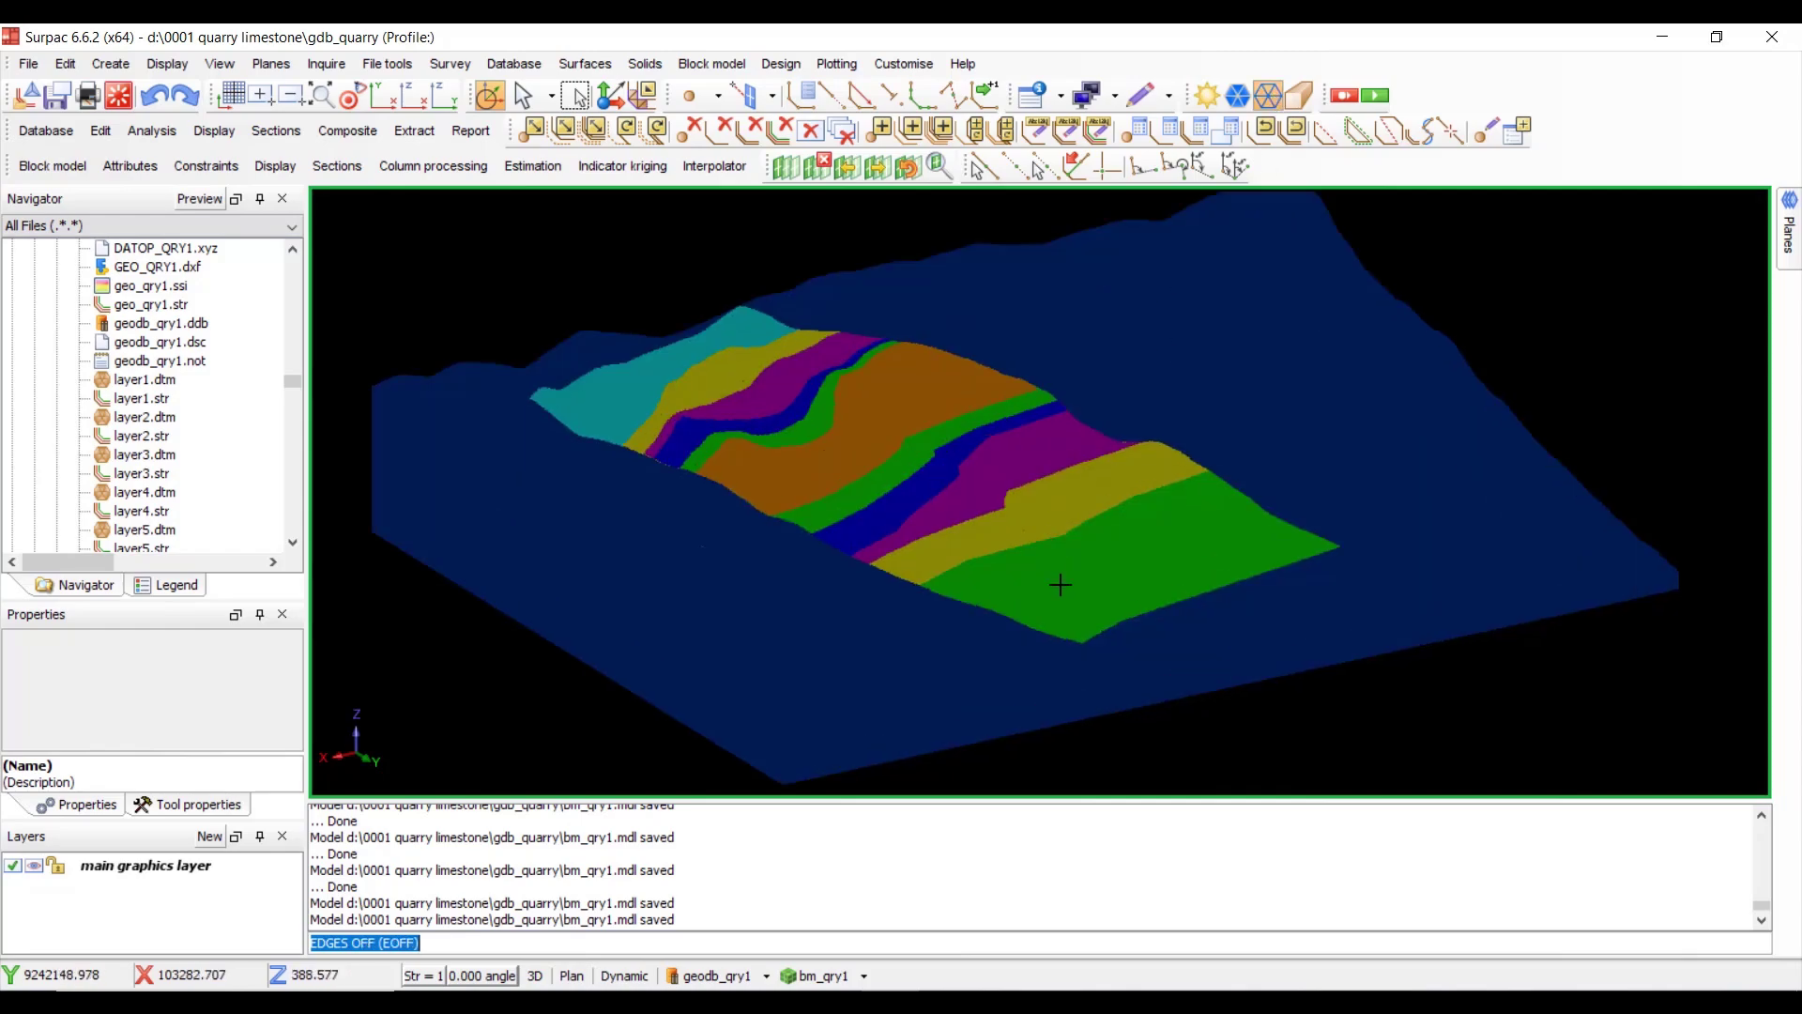
left_click_drag(1145, 573, 948, 608)
scroll(947, 608, "down", 4)
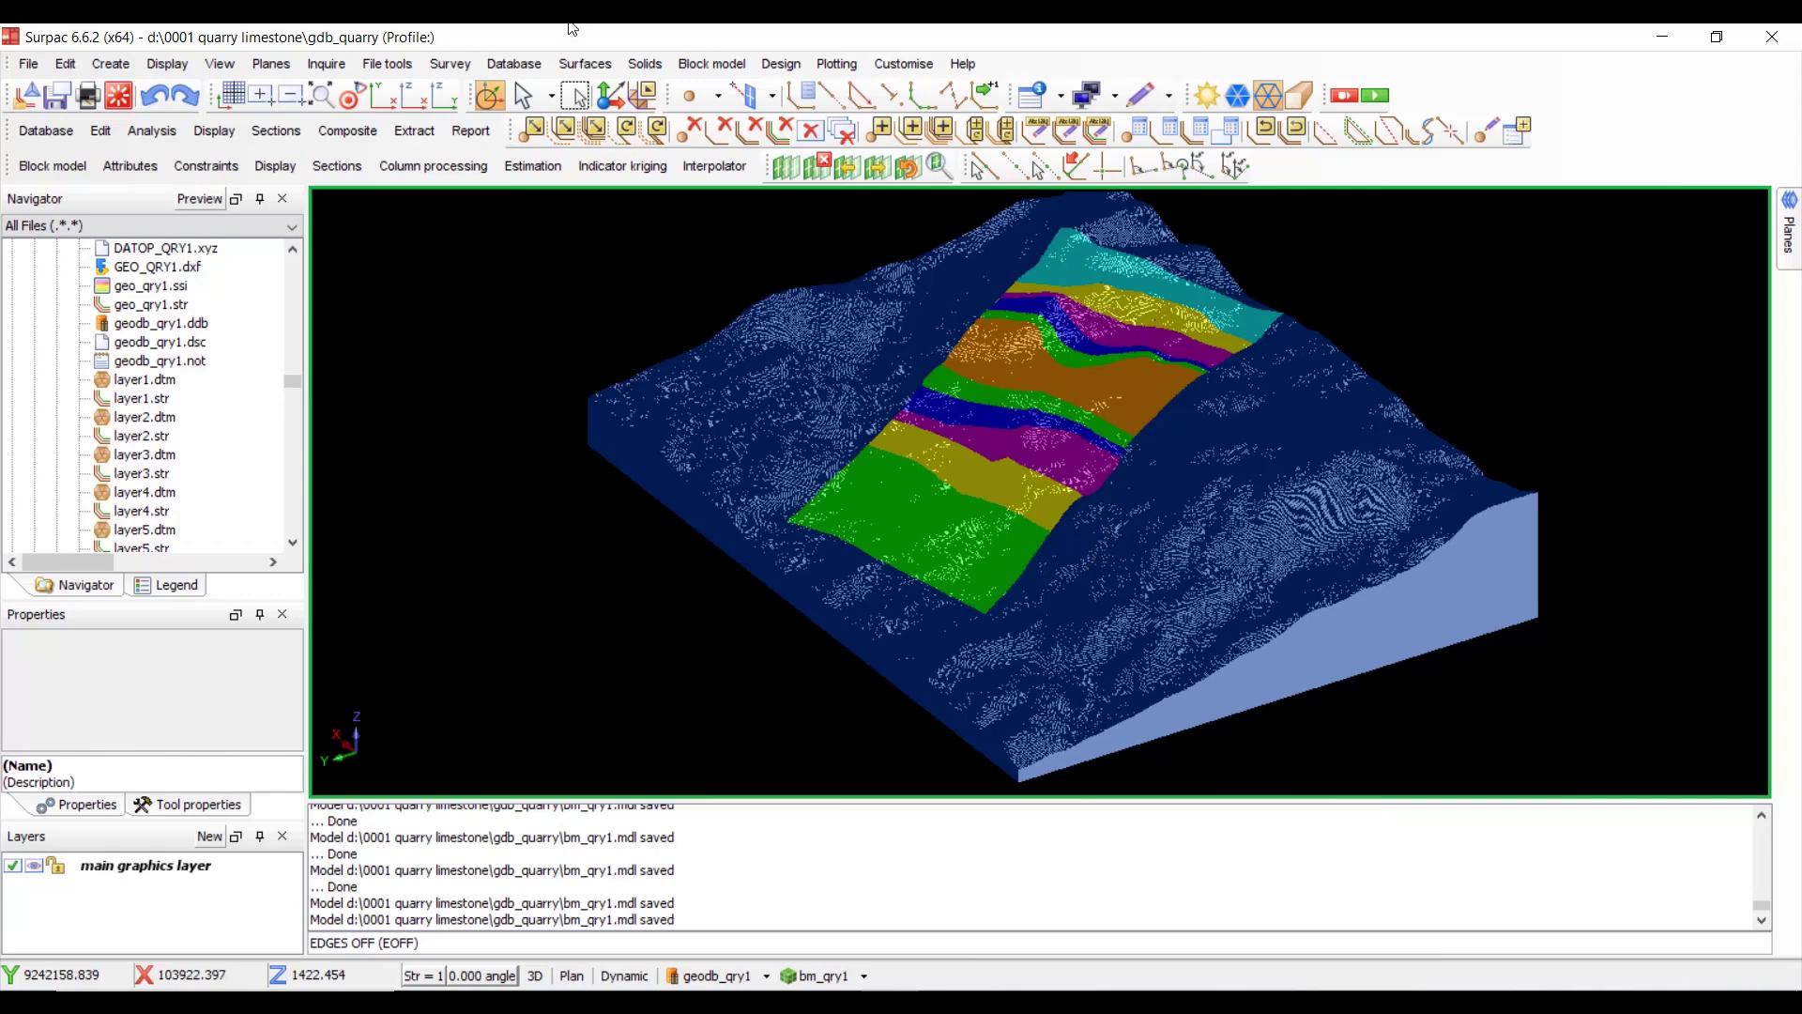
- View the attributes of one block in the cyan band and one in the adjacent yellow band
left_click(290, 173)
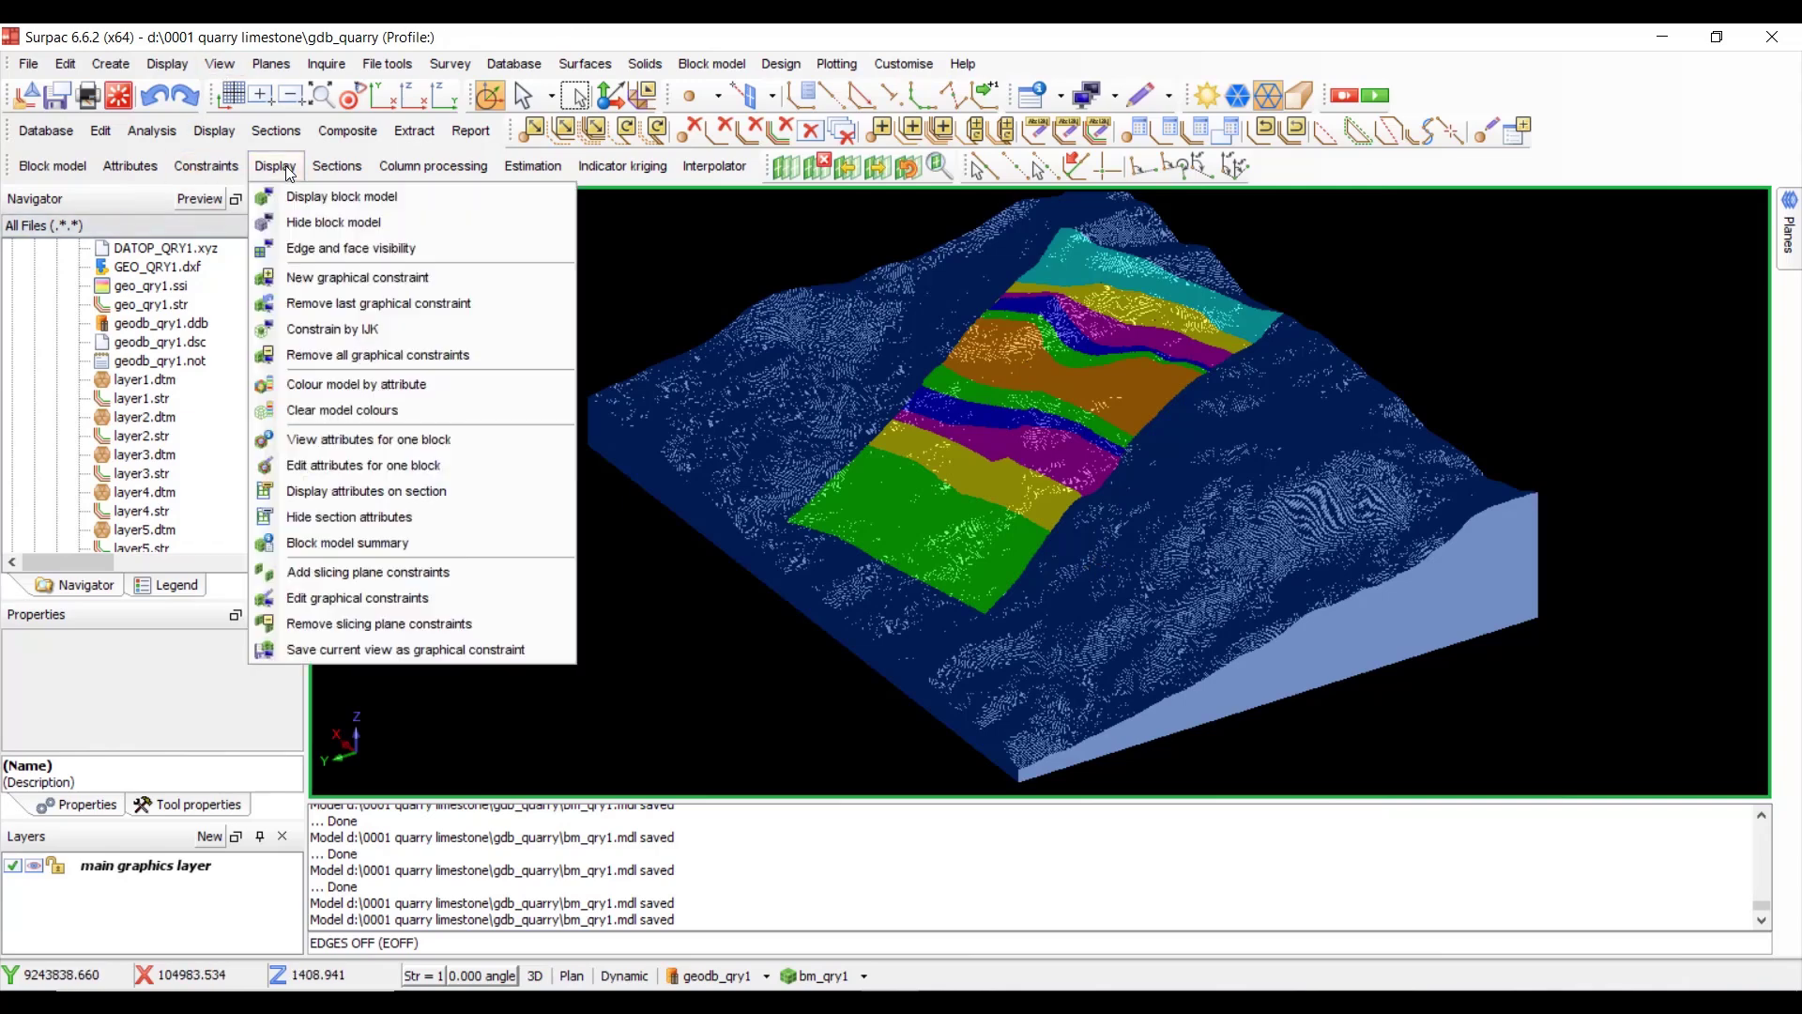
left_click(401, 454)
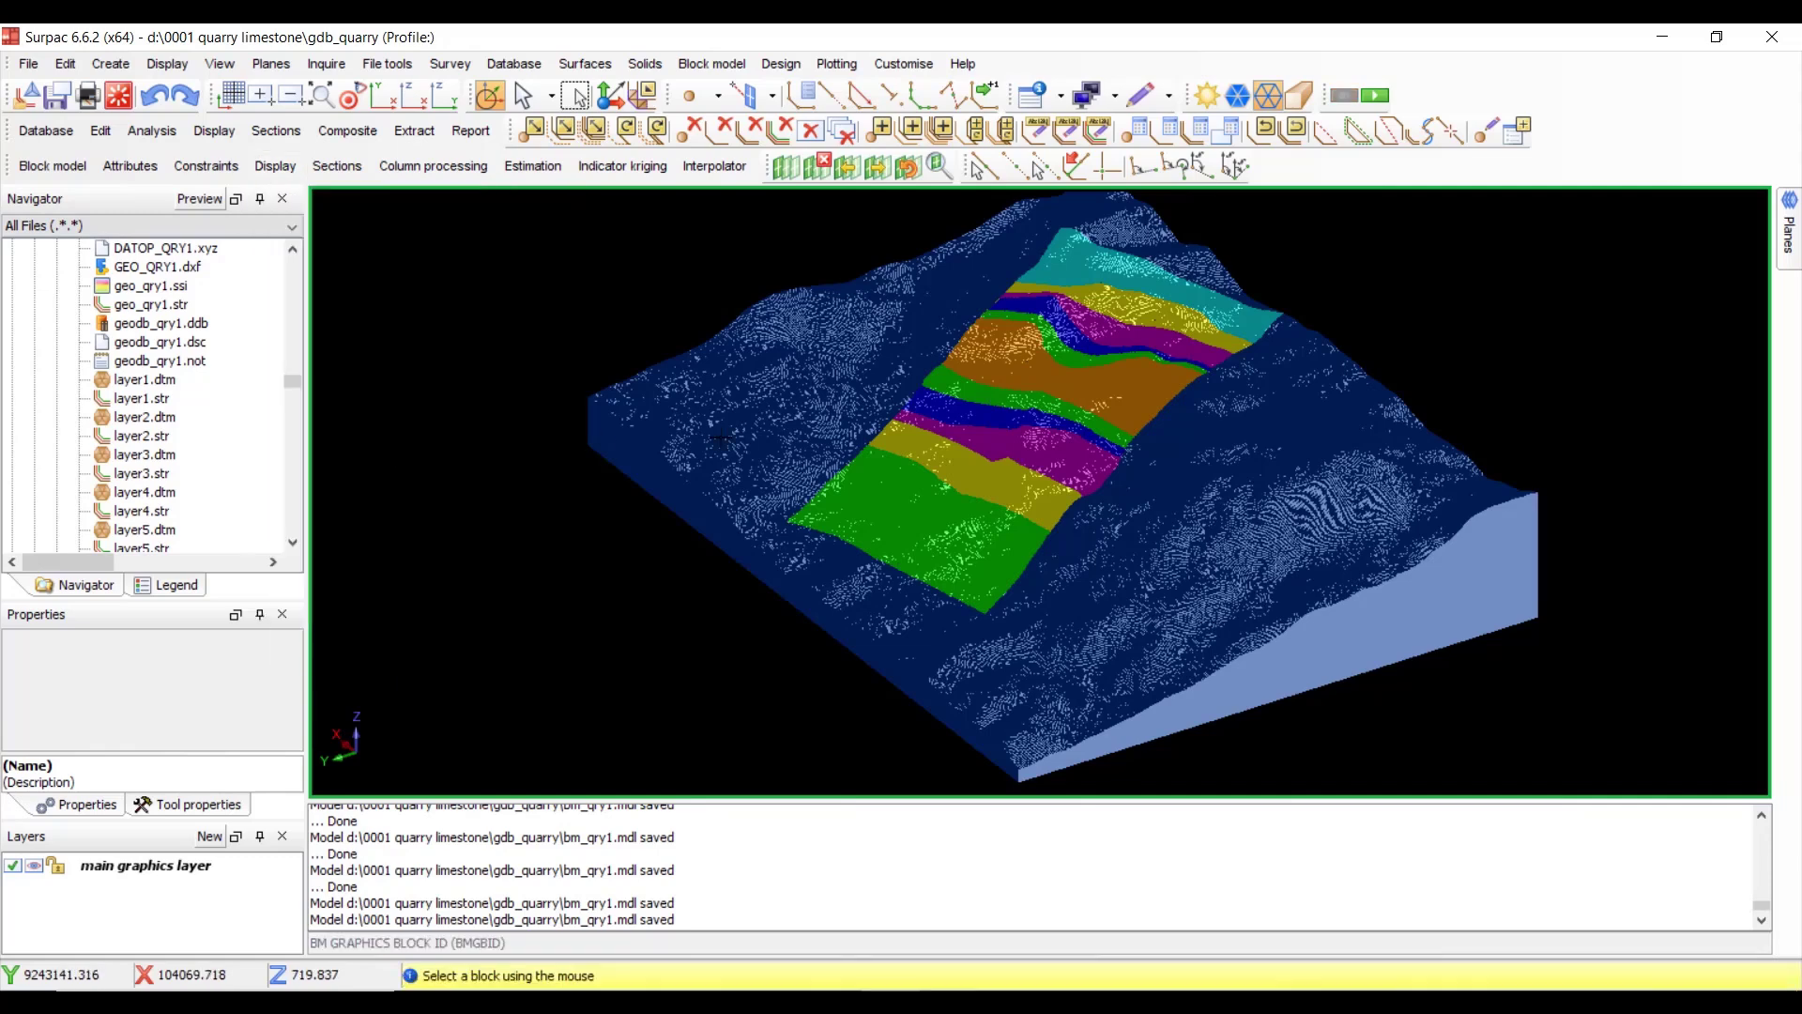
left_click(1142, 279)
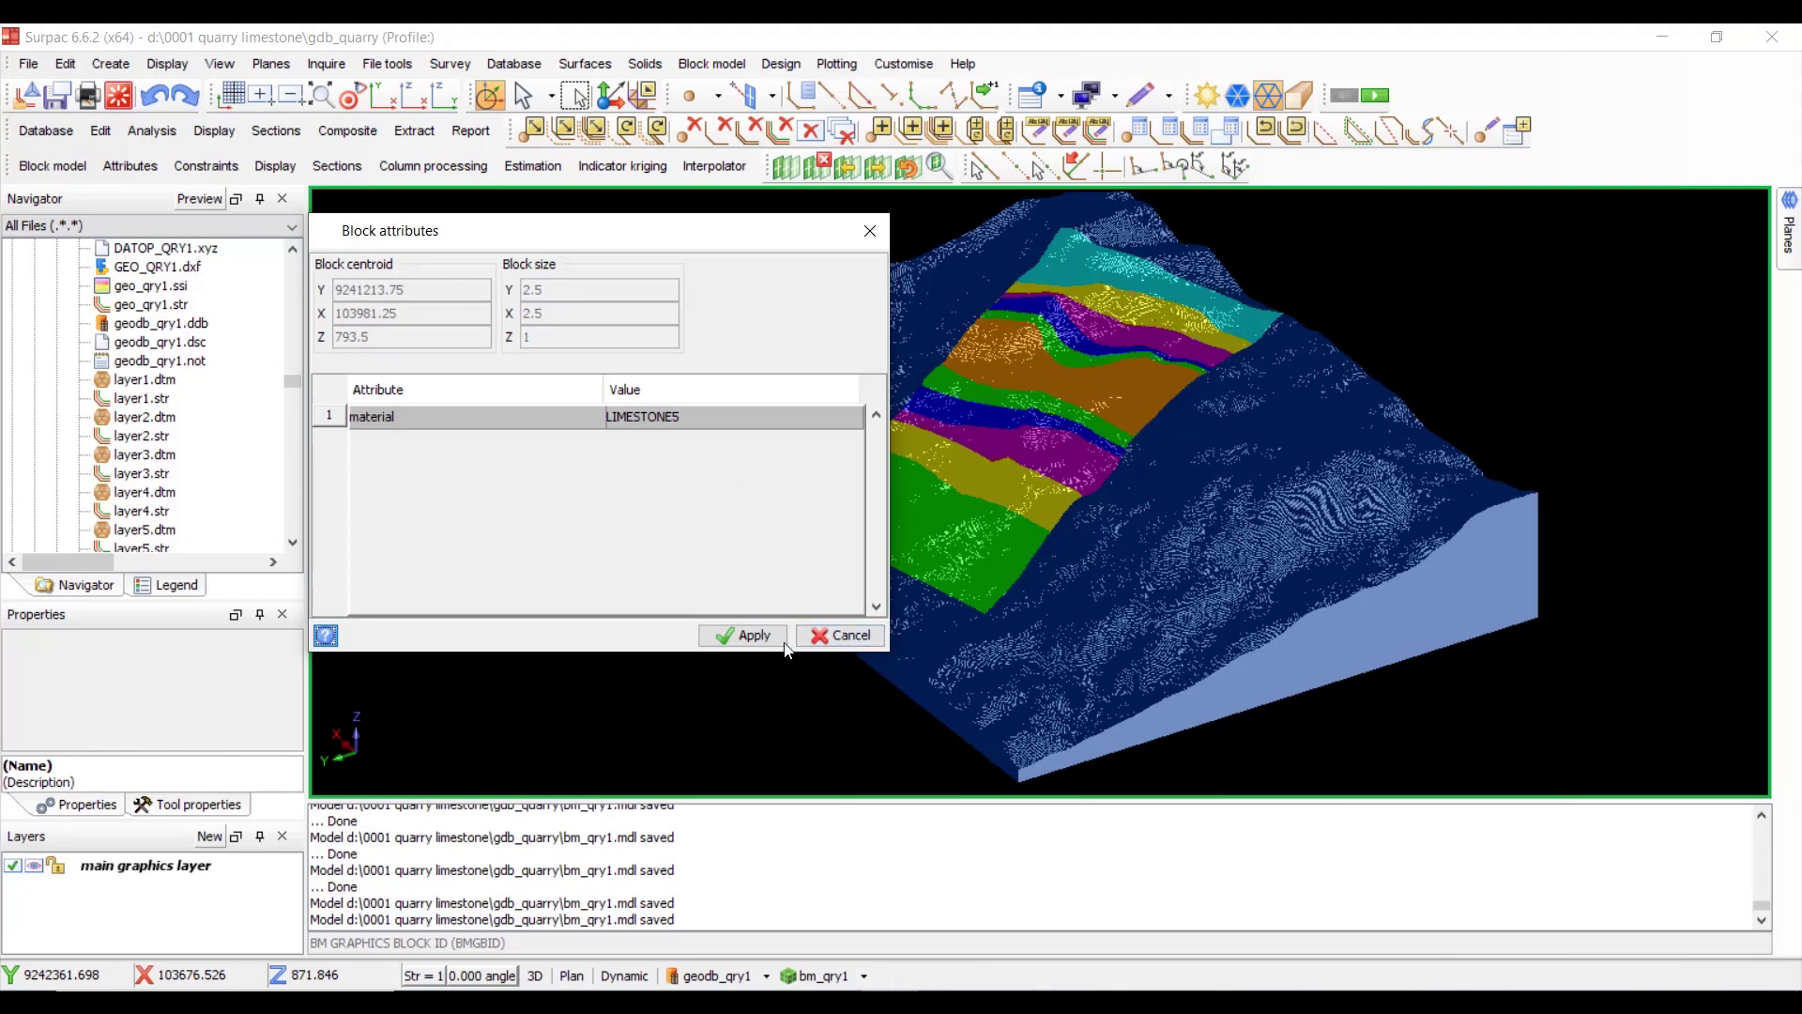
left_click(840, 636)
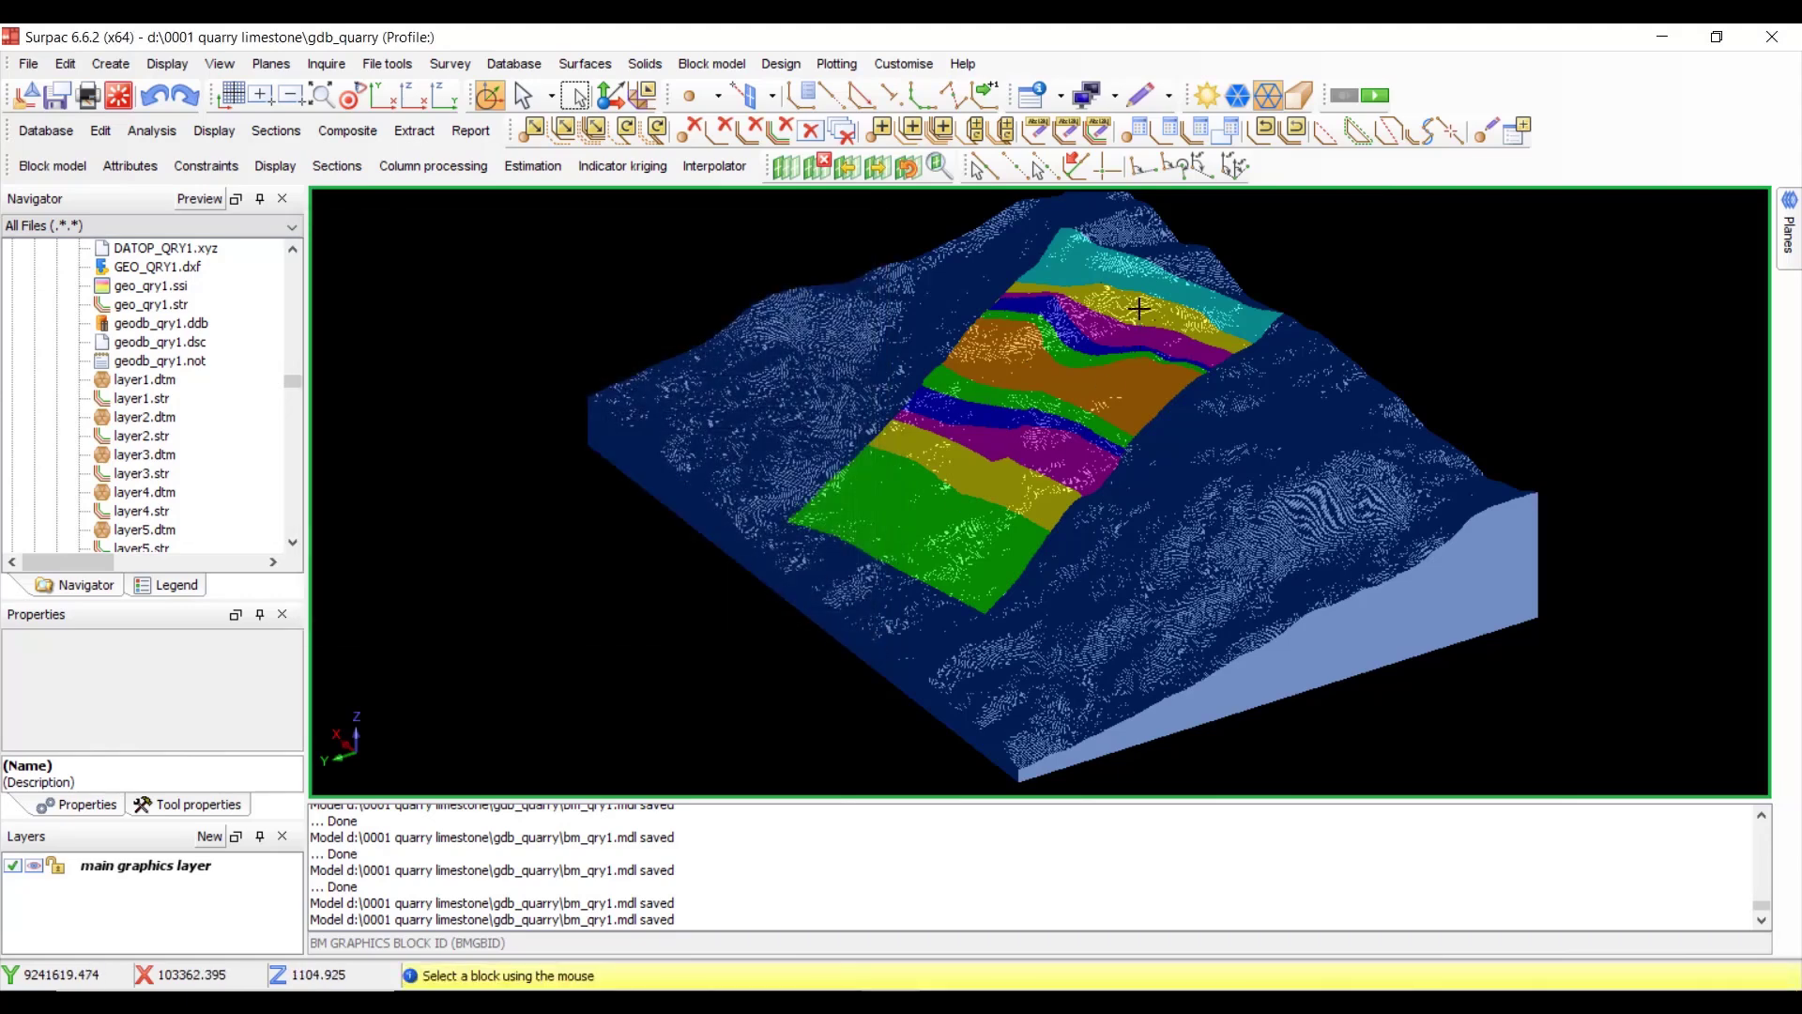
left_click(1139, 308)
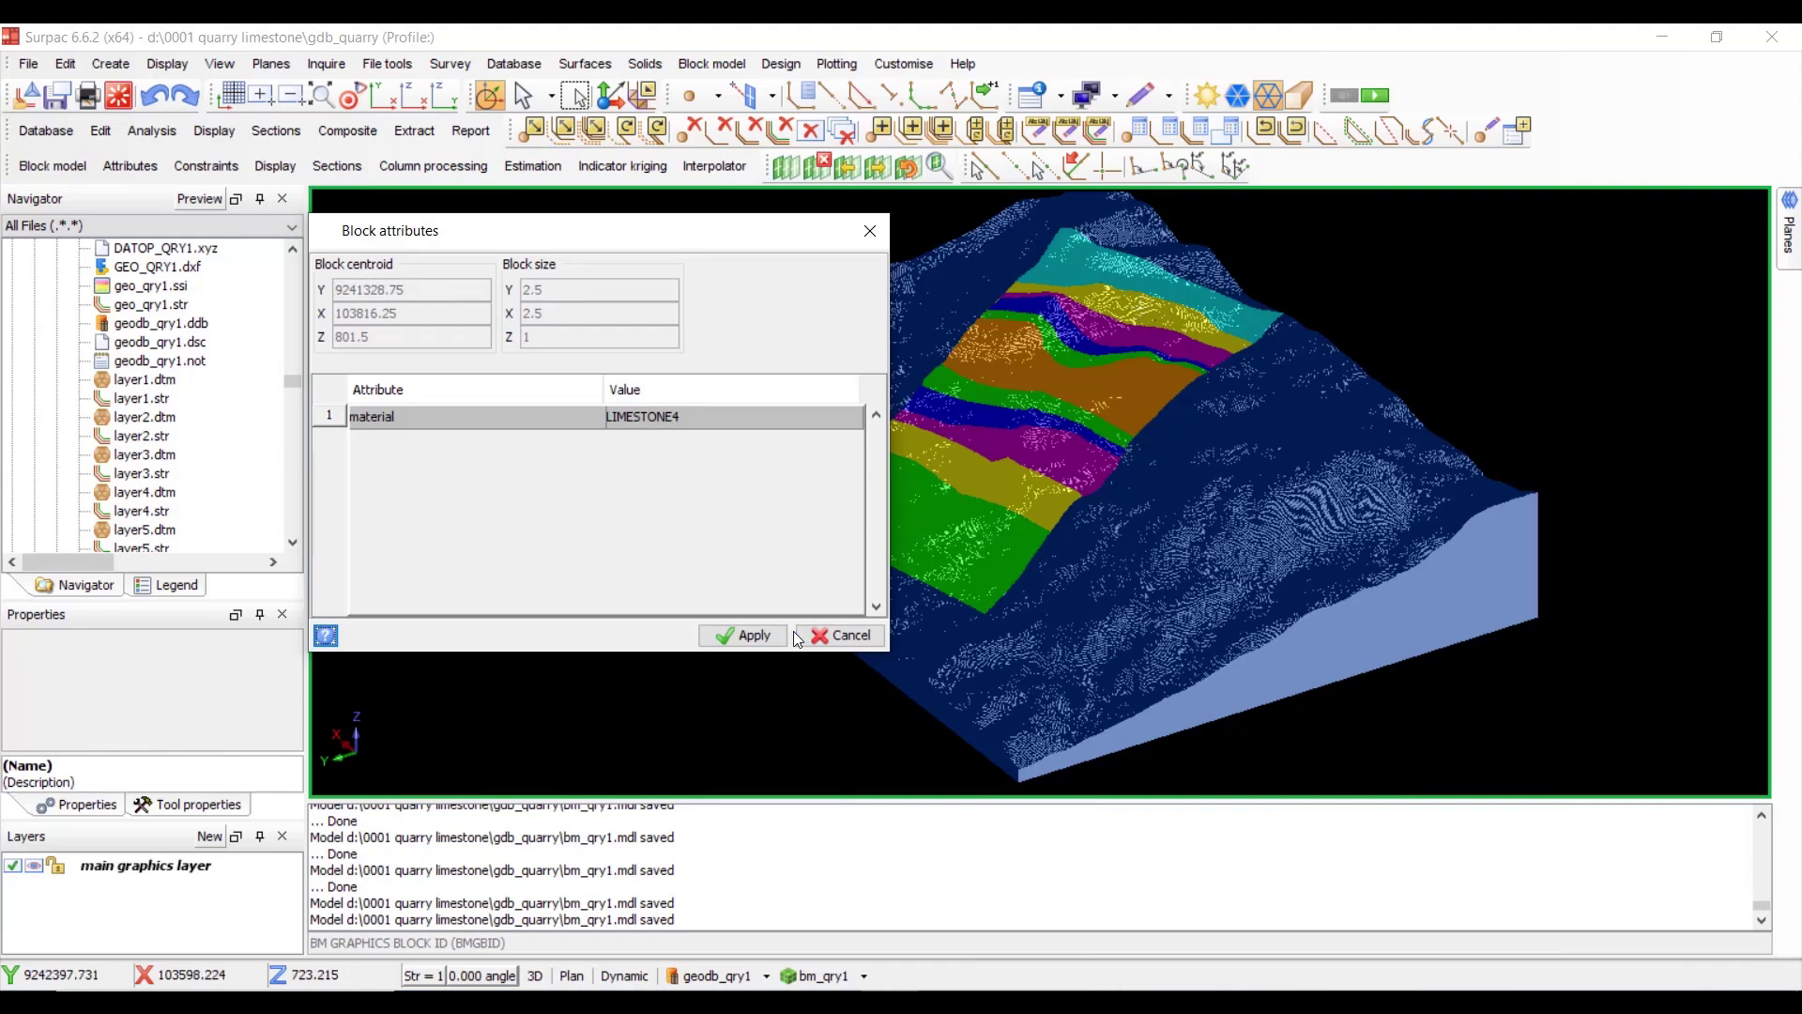
left_click(755, 635)
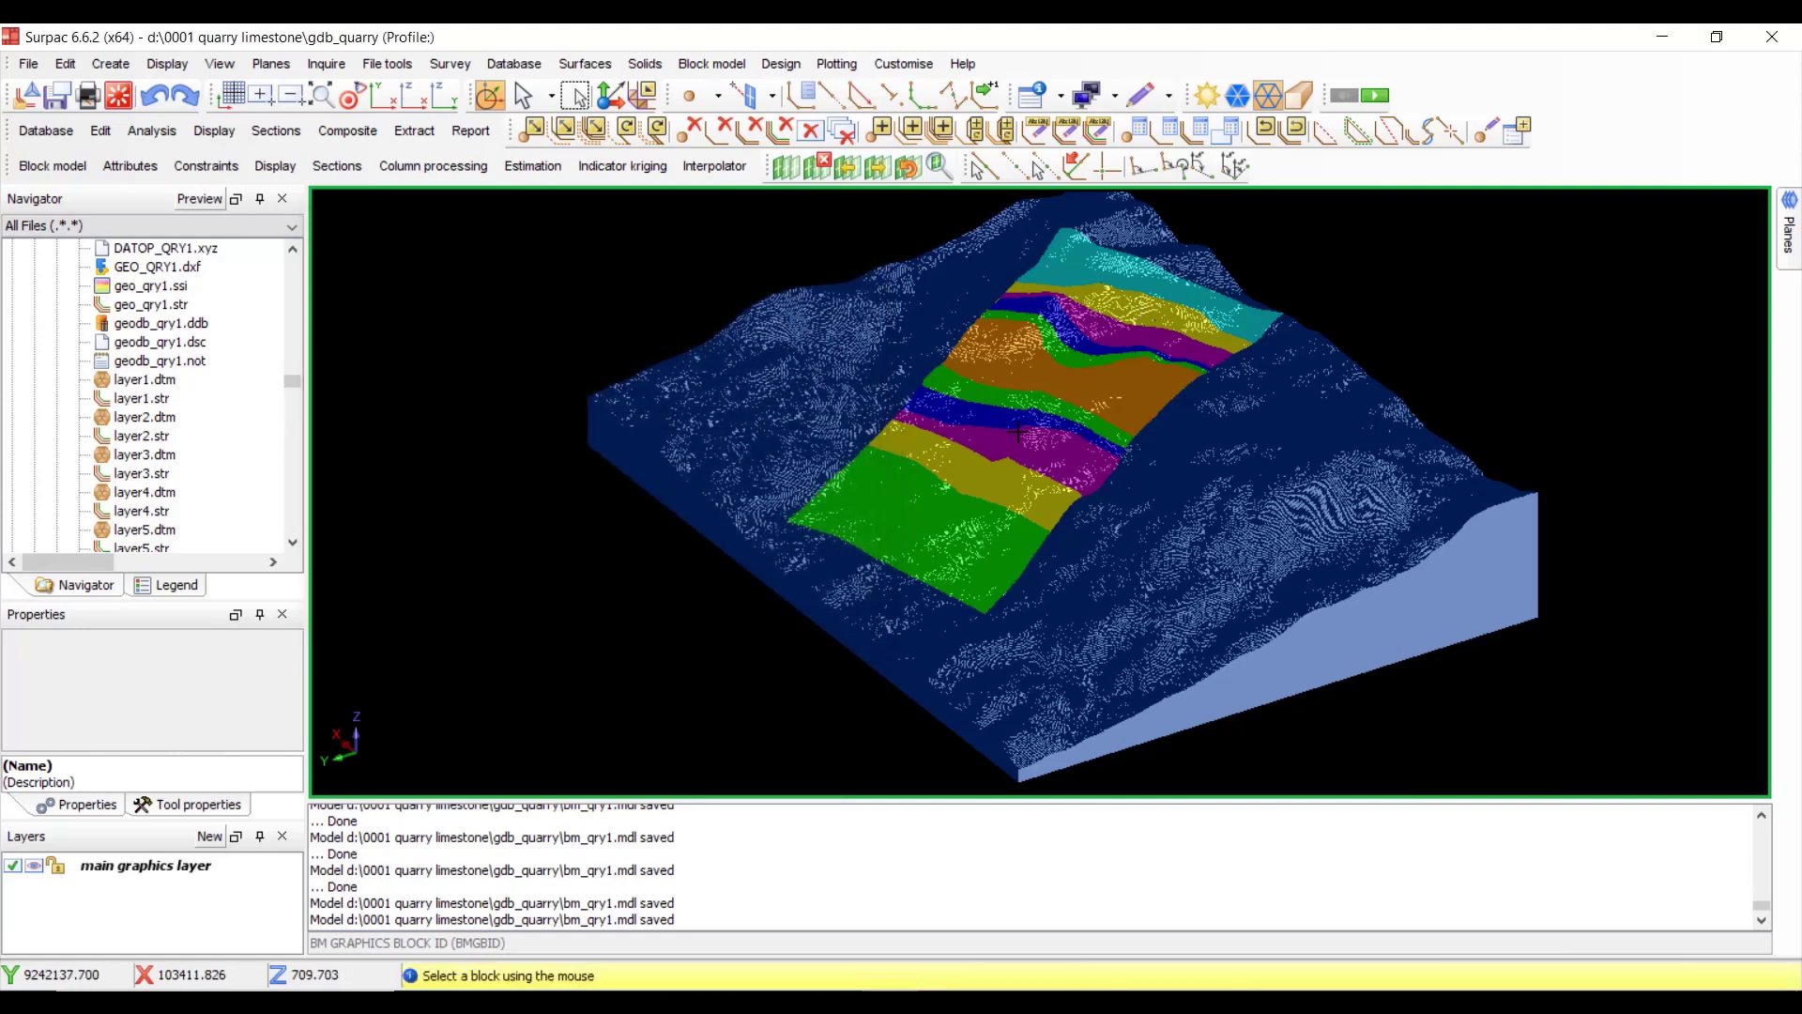
- Inspect the material attribute of single blocks in the upper magenta band, the upper blue band and the orange band
left_click(1108, 330)
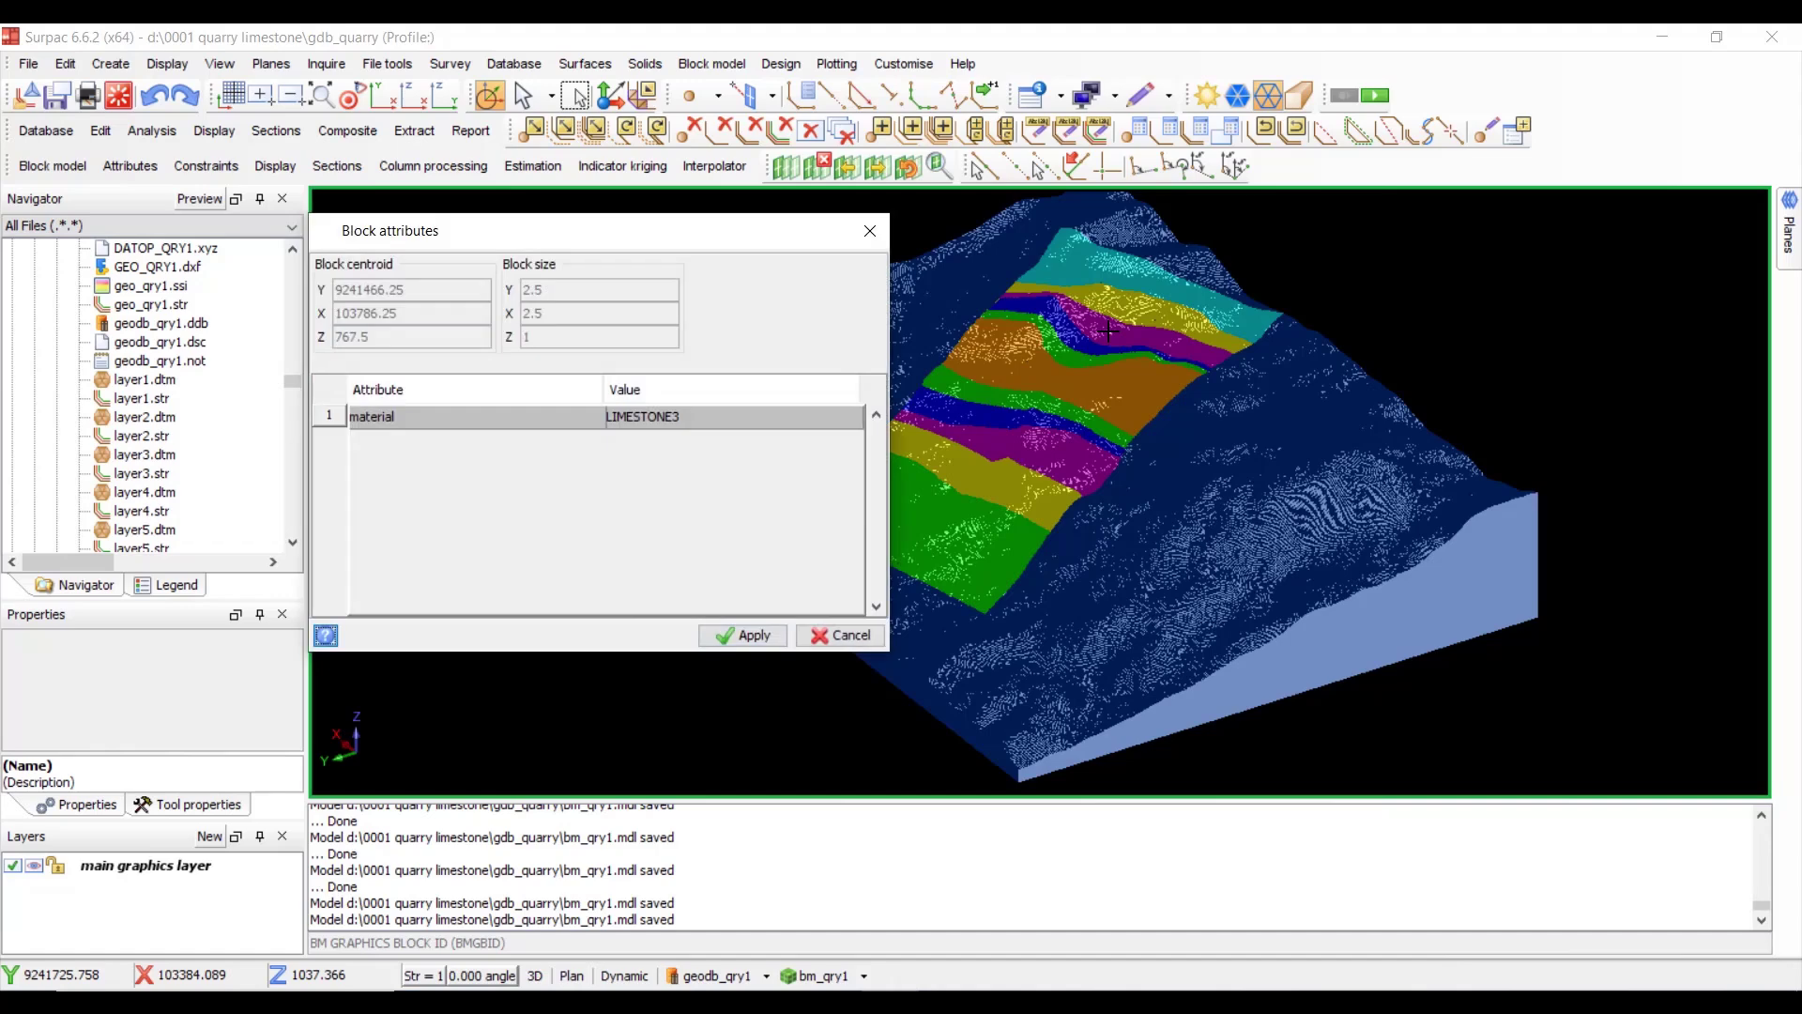
left_click(749, 635)
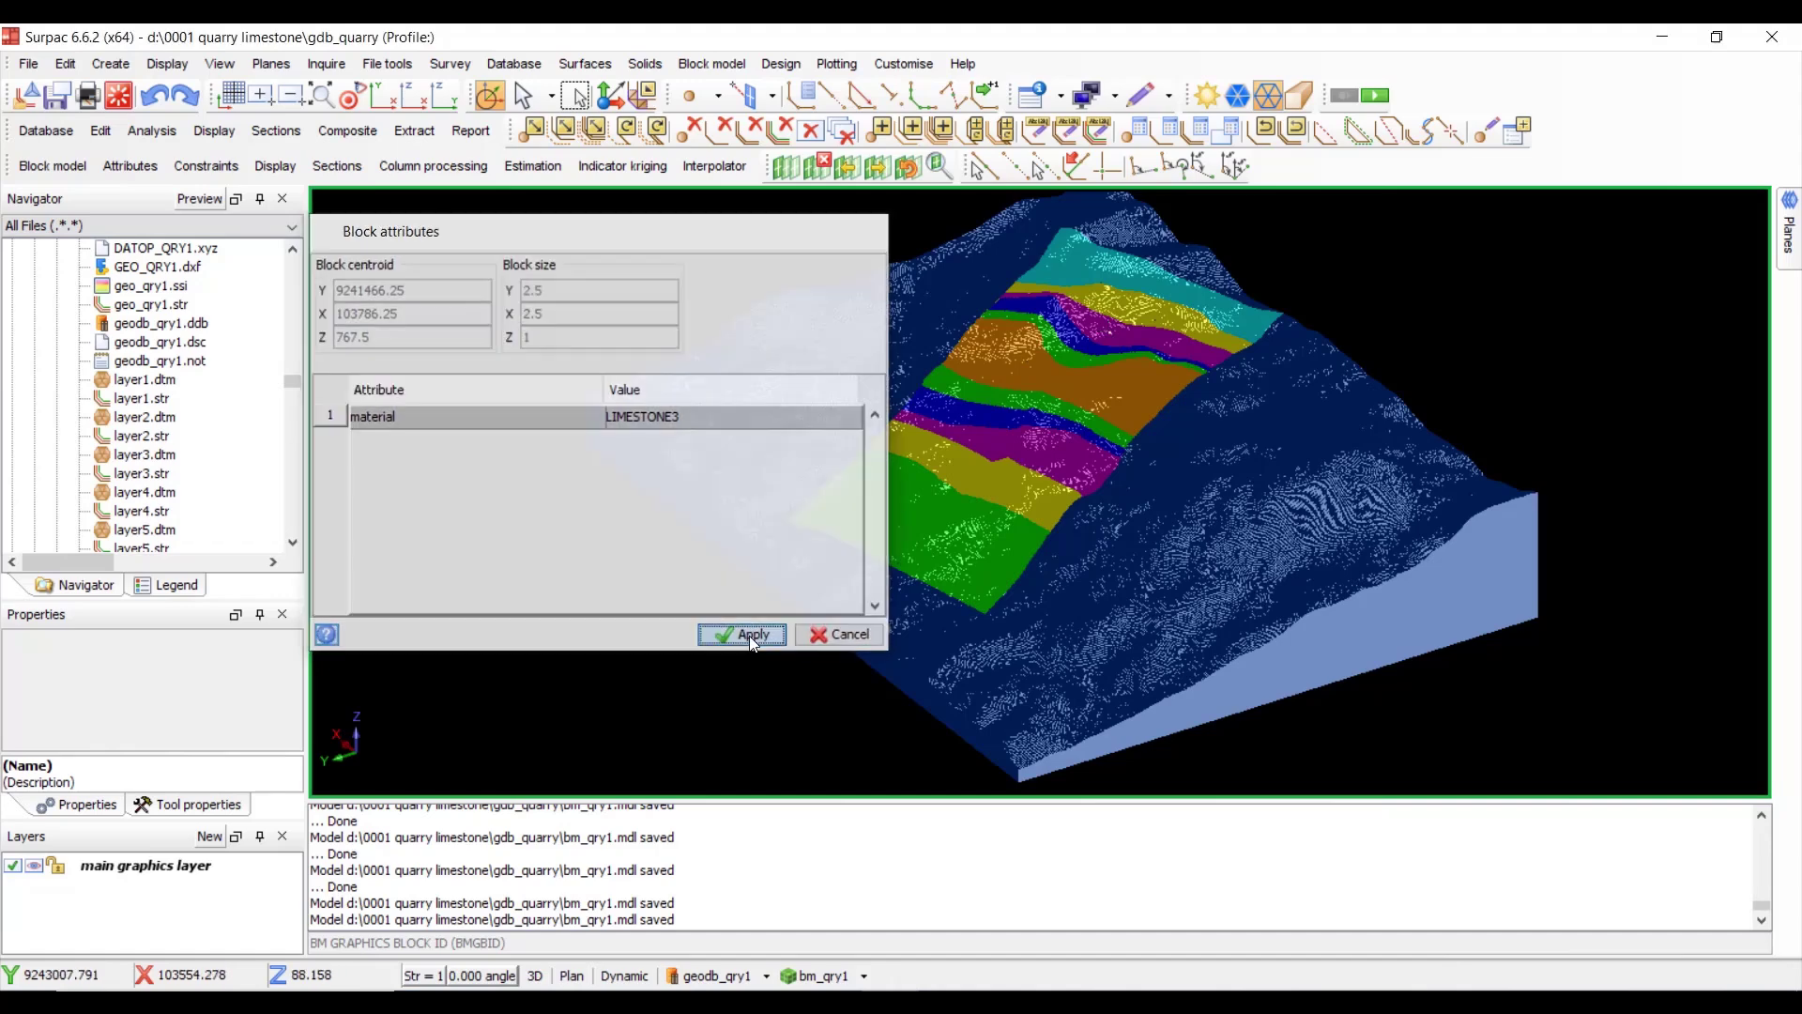
left_click(1068, 338)
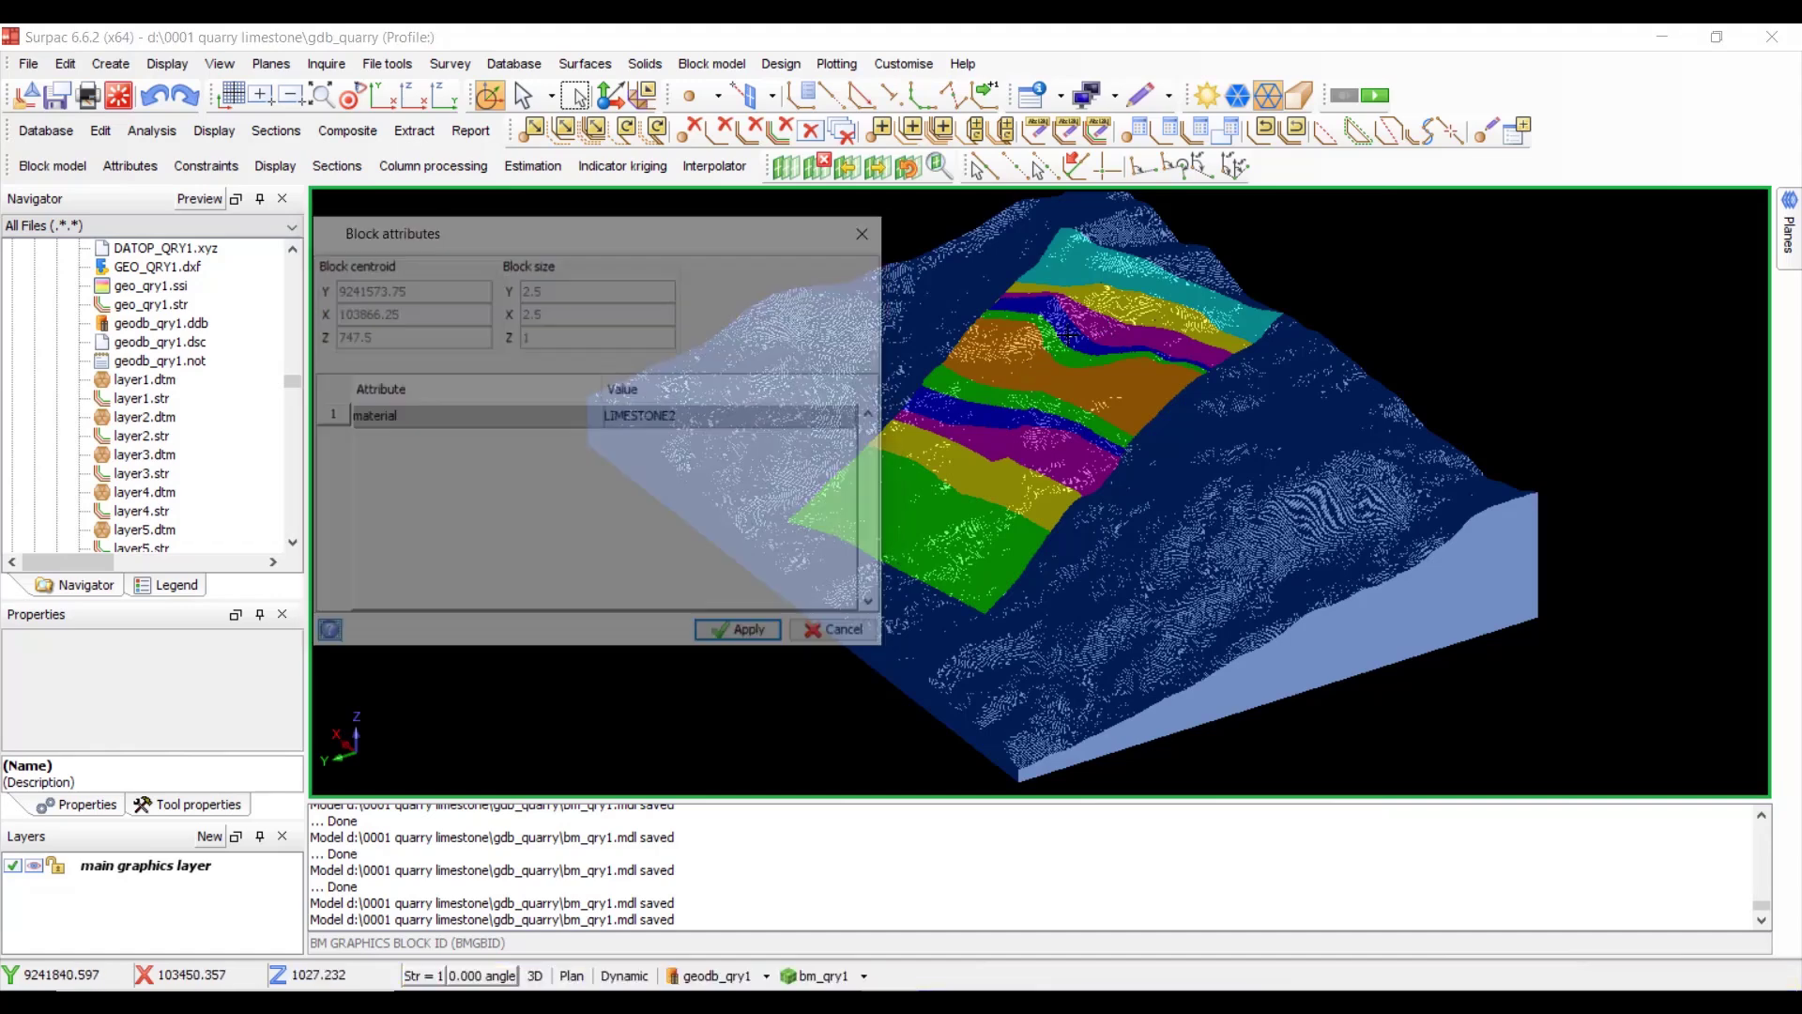
left_click(747, 634)
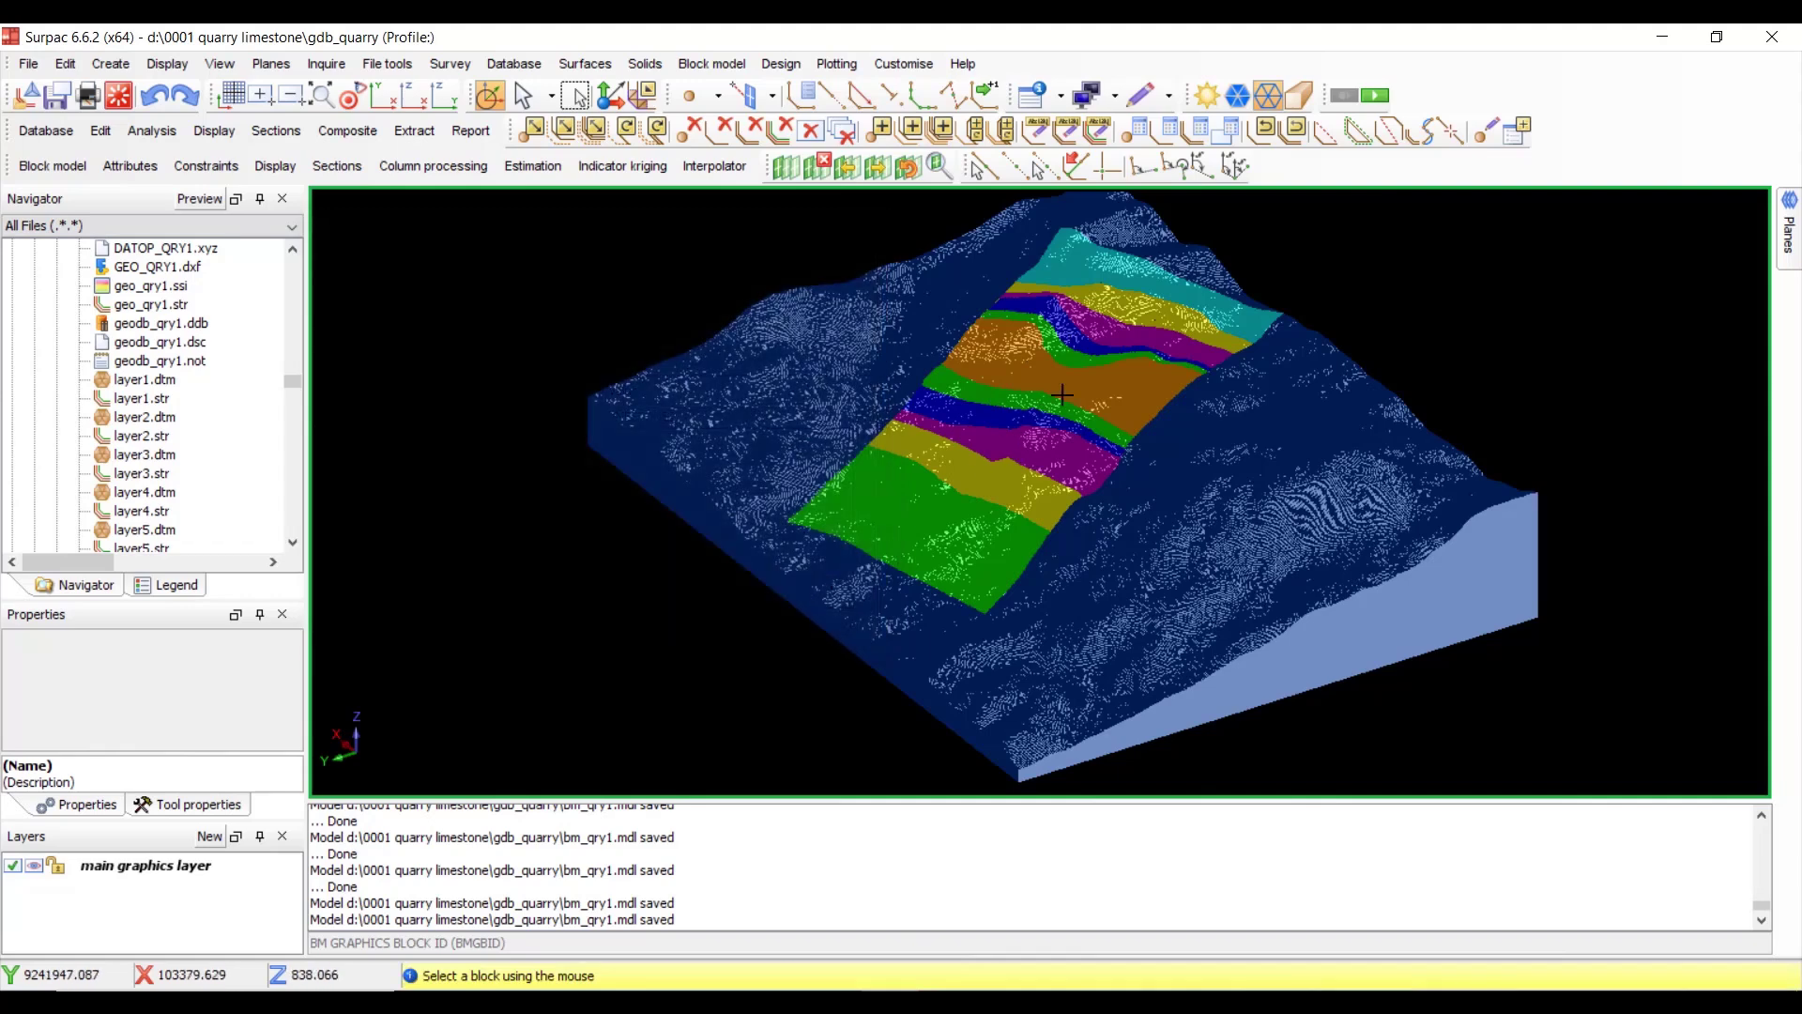
left_click(1071, 388)
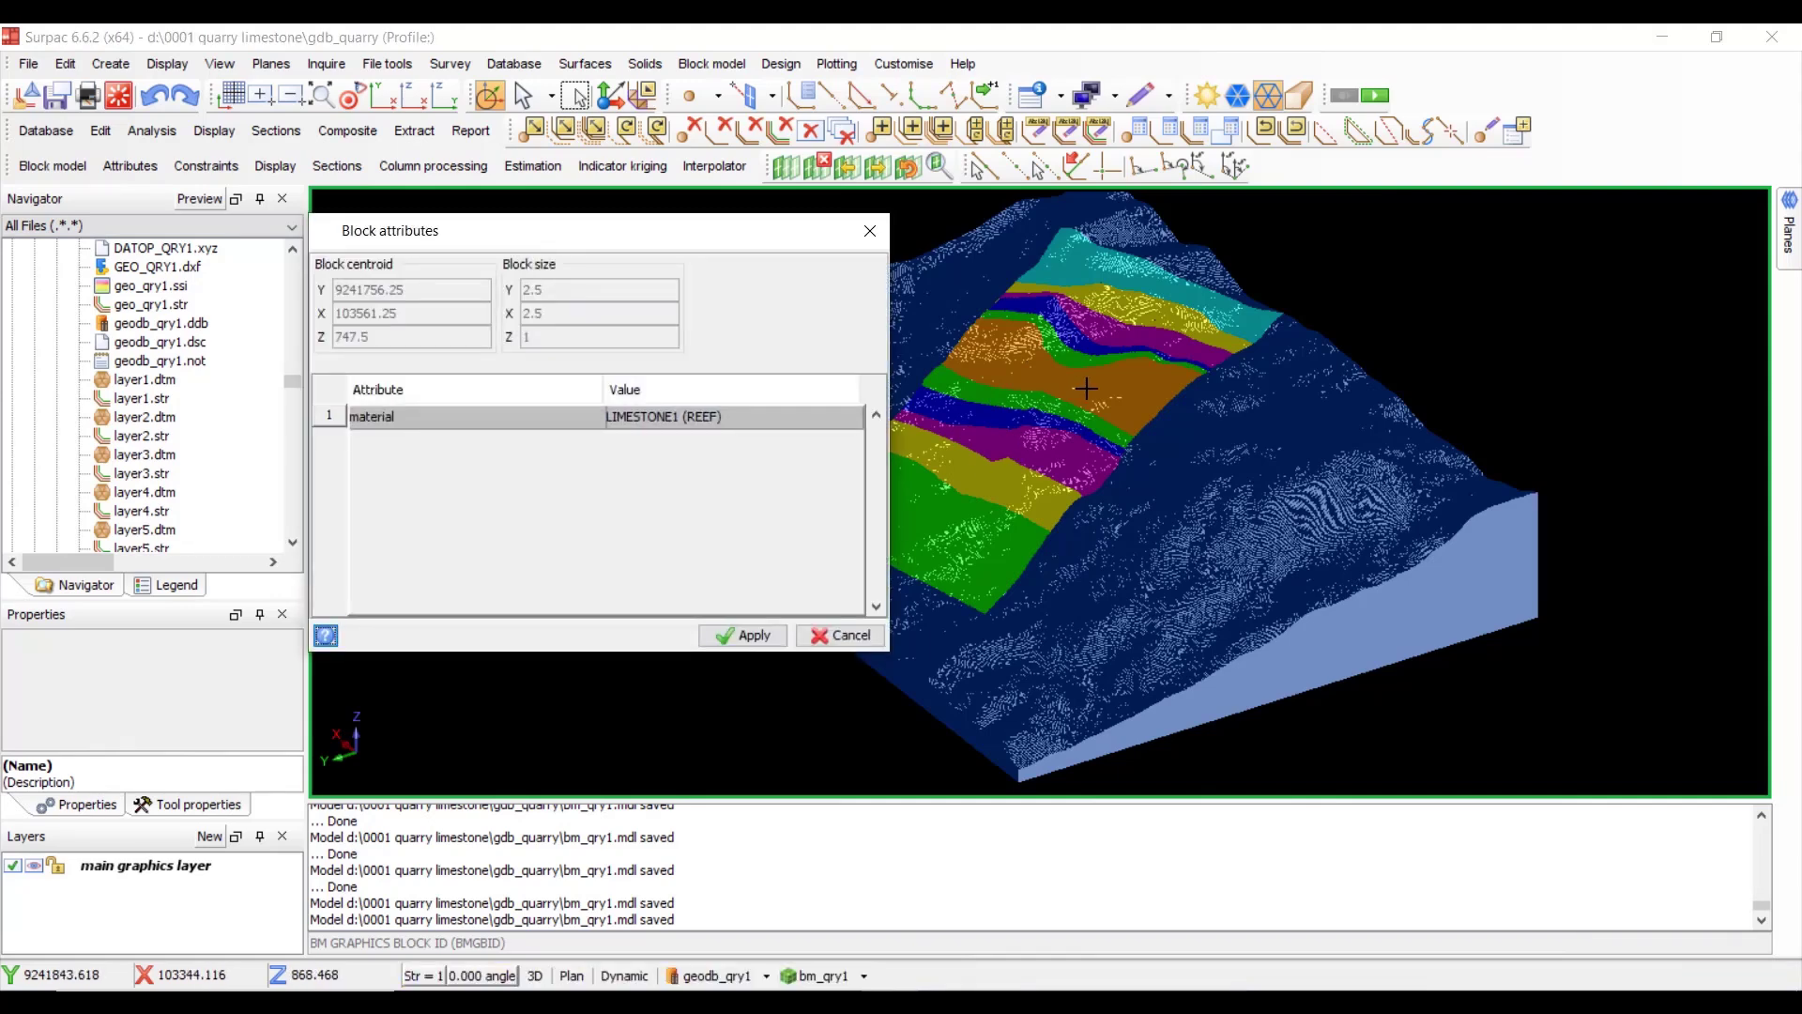
left_click(742, 635)
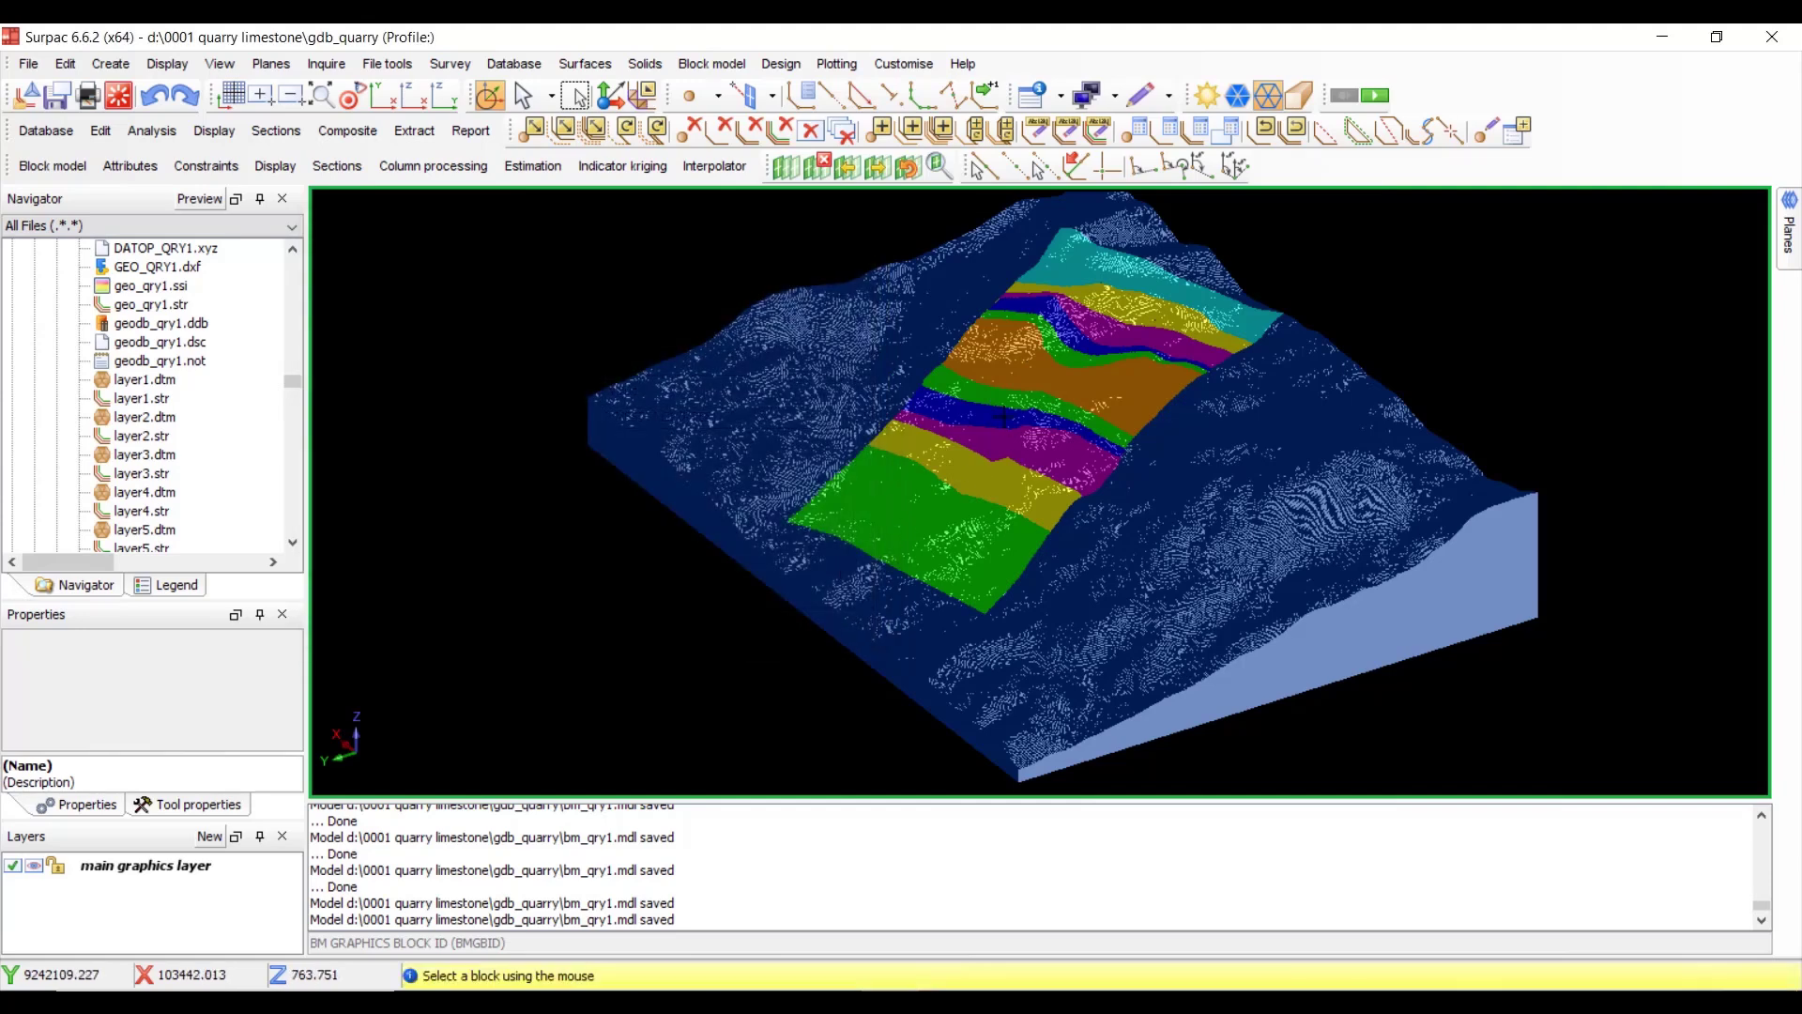
- Inspect the material attribute of blocks in the green, blue and magenta bands on the downslope side of the orange band
left_click(1015, 399)
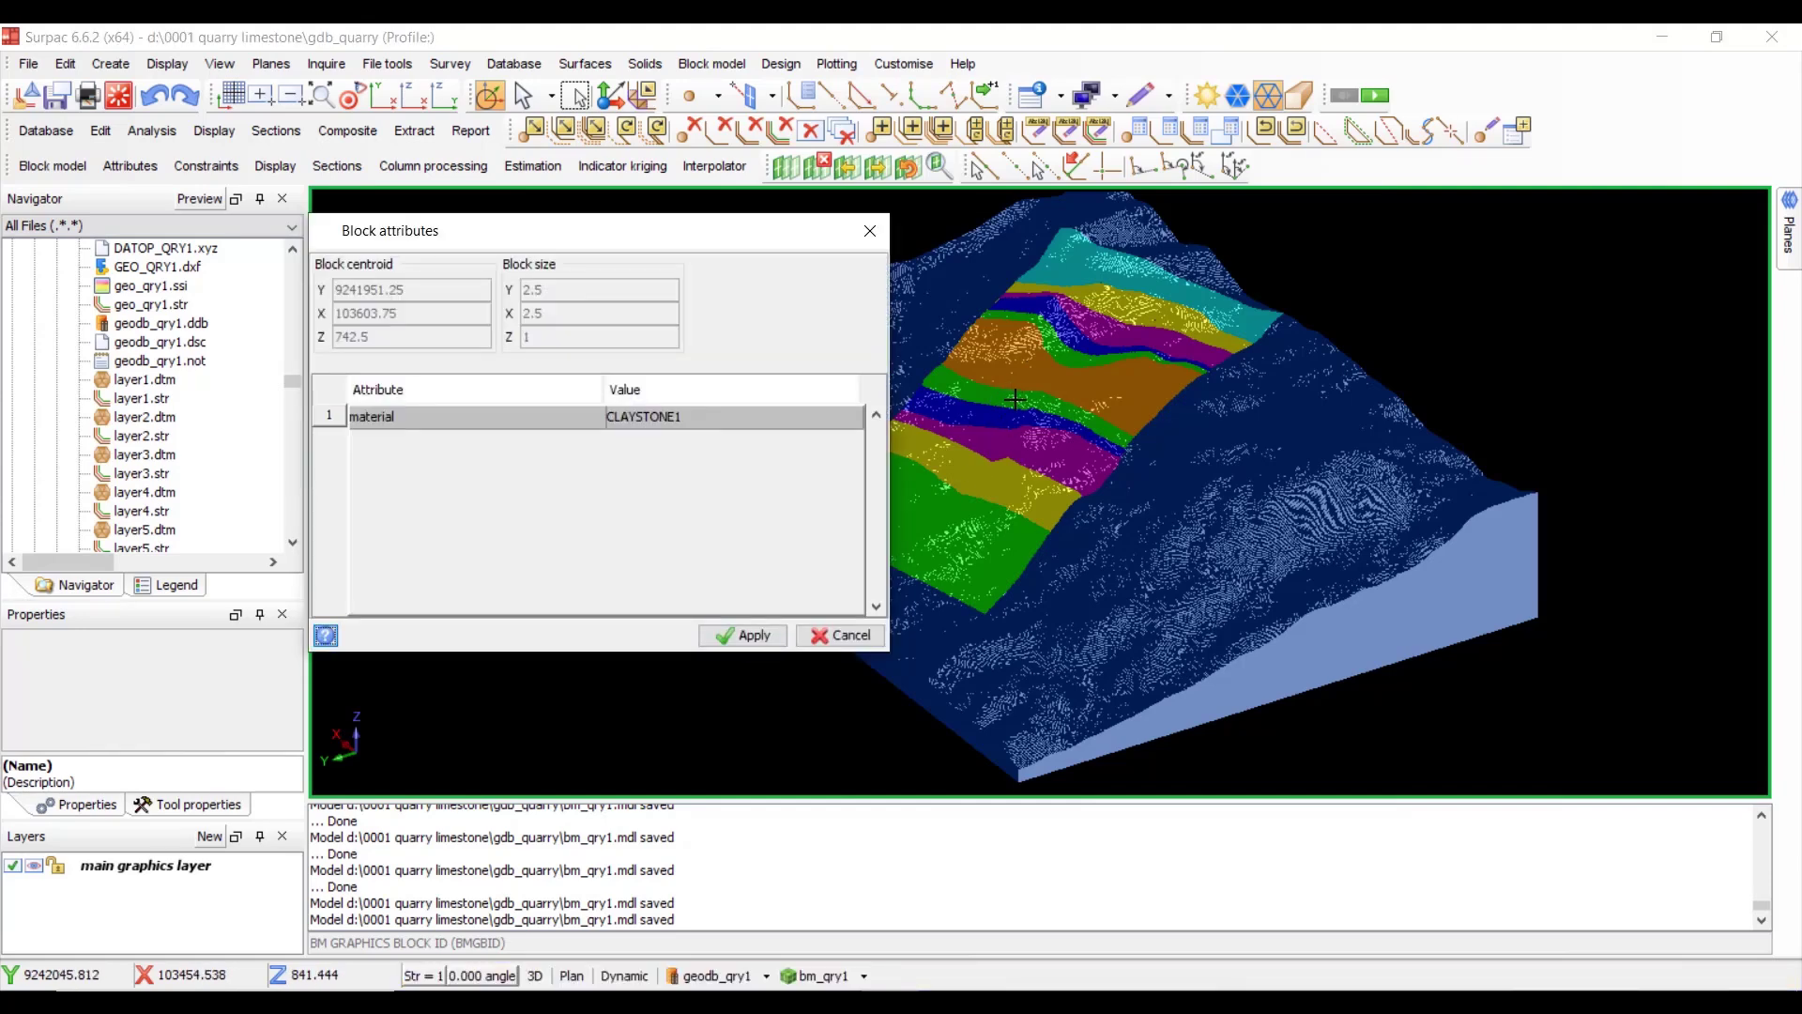
left_click(742, 634)
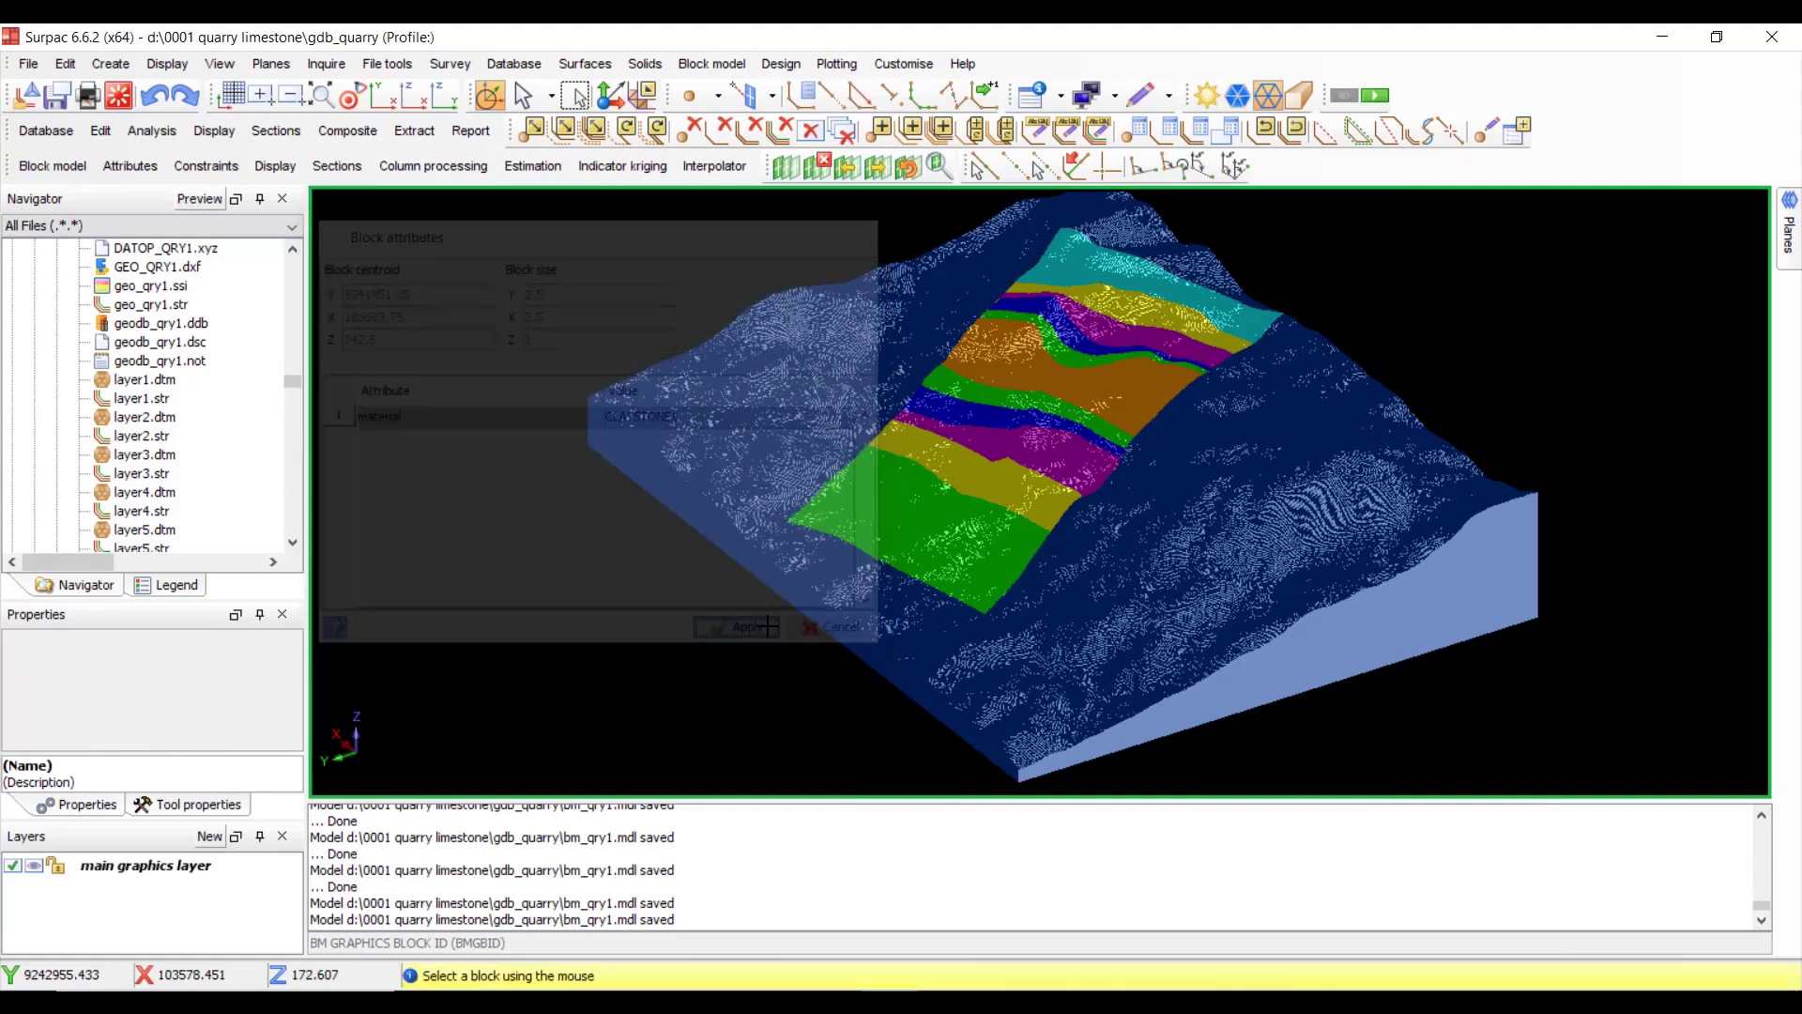
left_click(1003, 416)
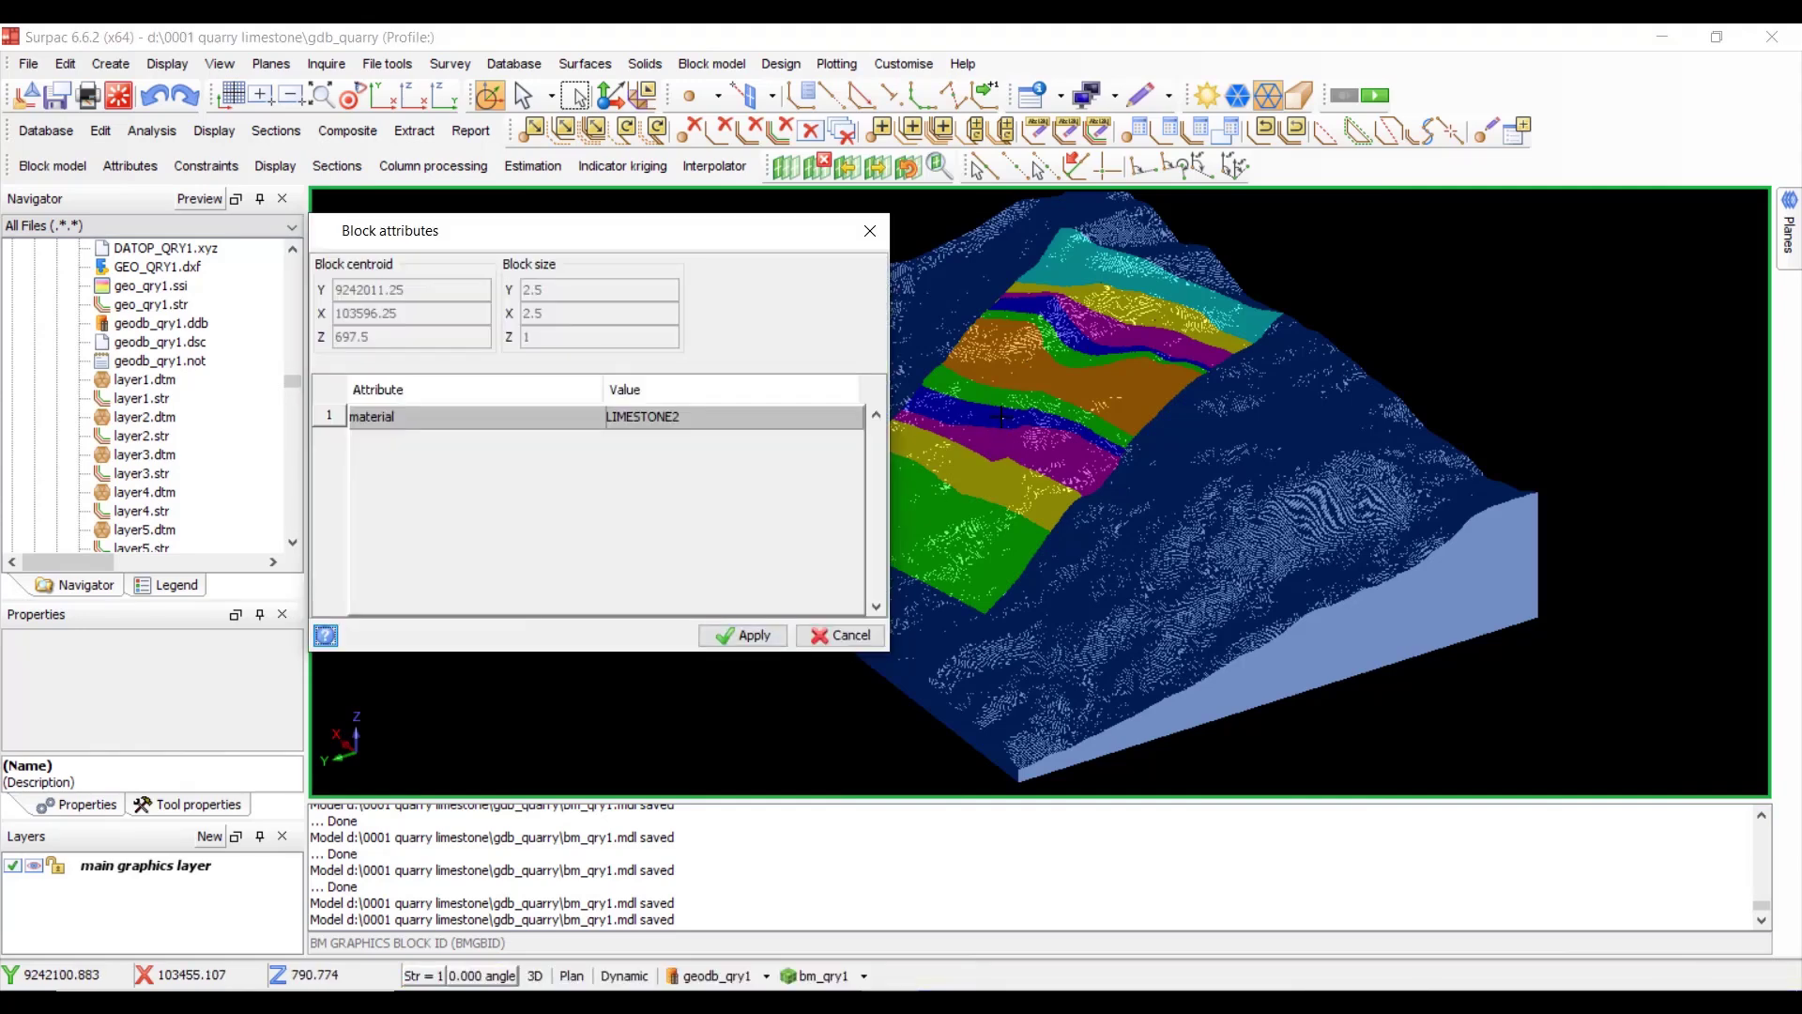
left_click(743, 635)
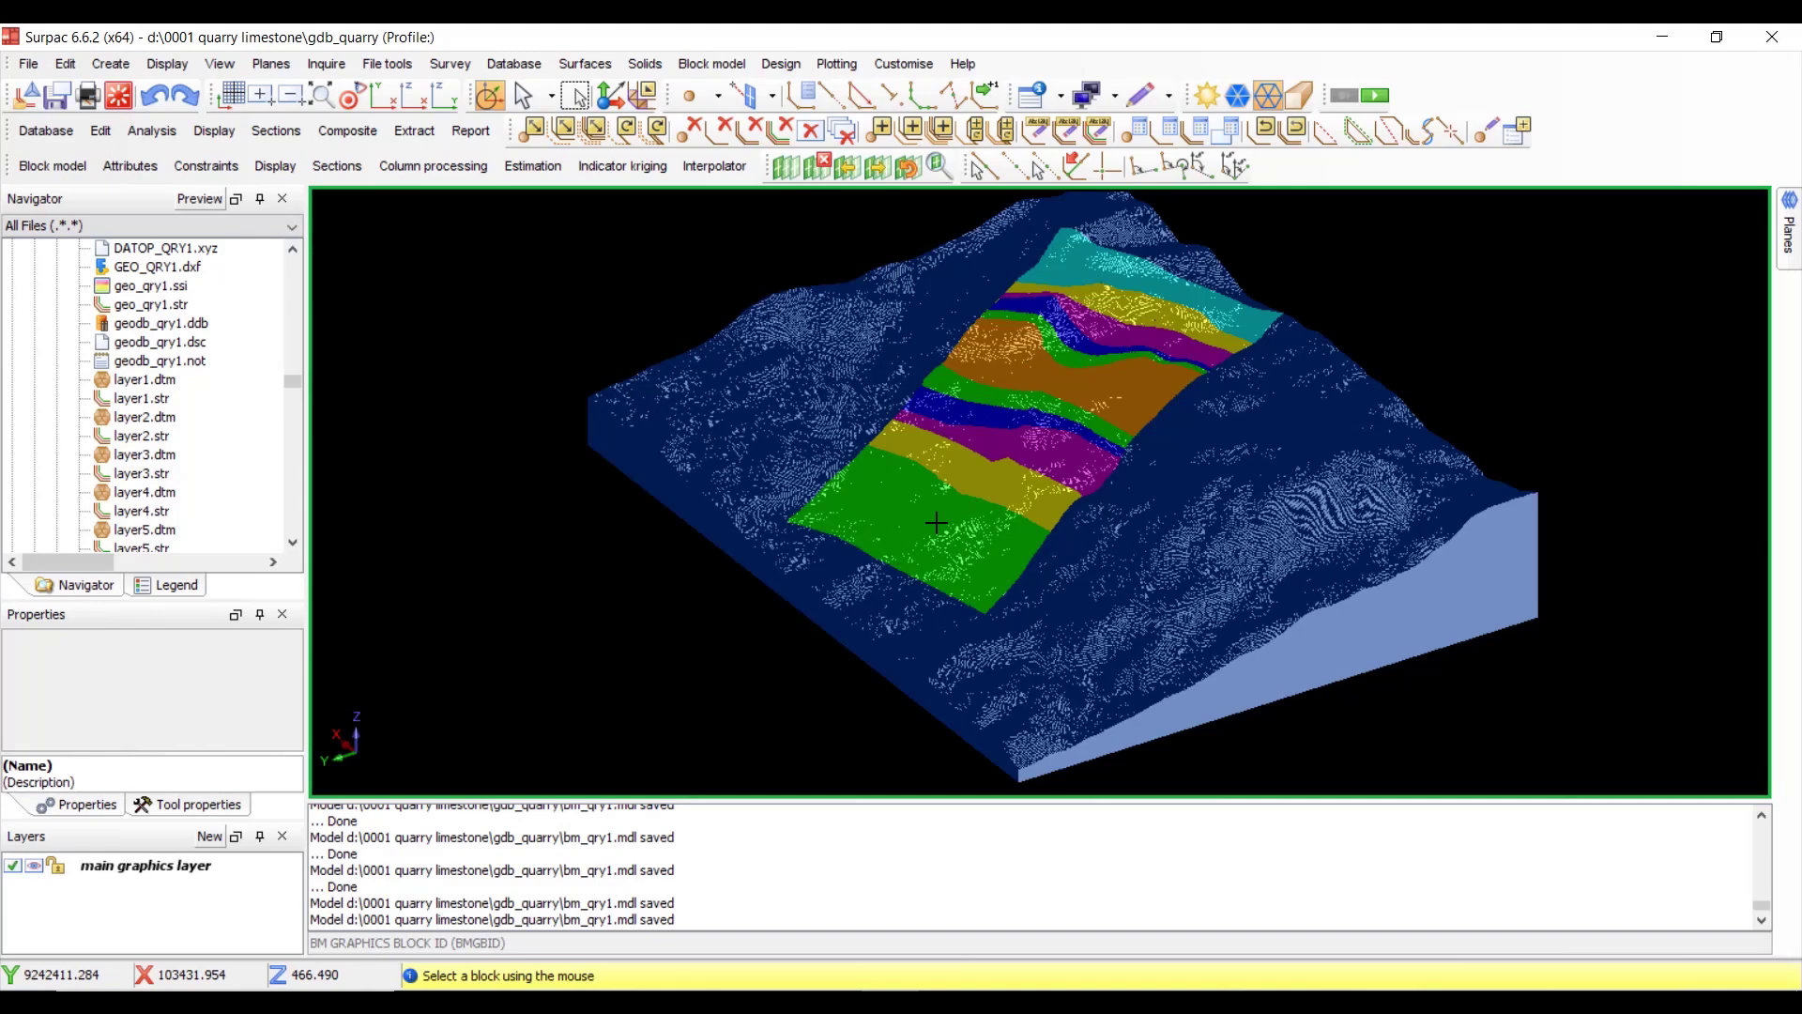
left_click(1025, 443)
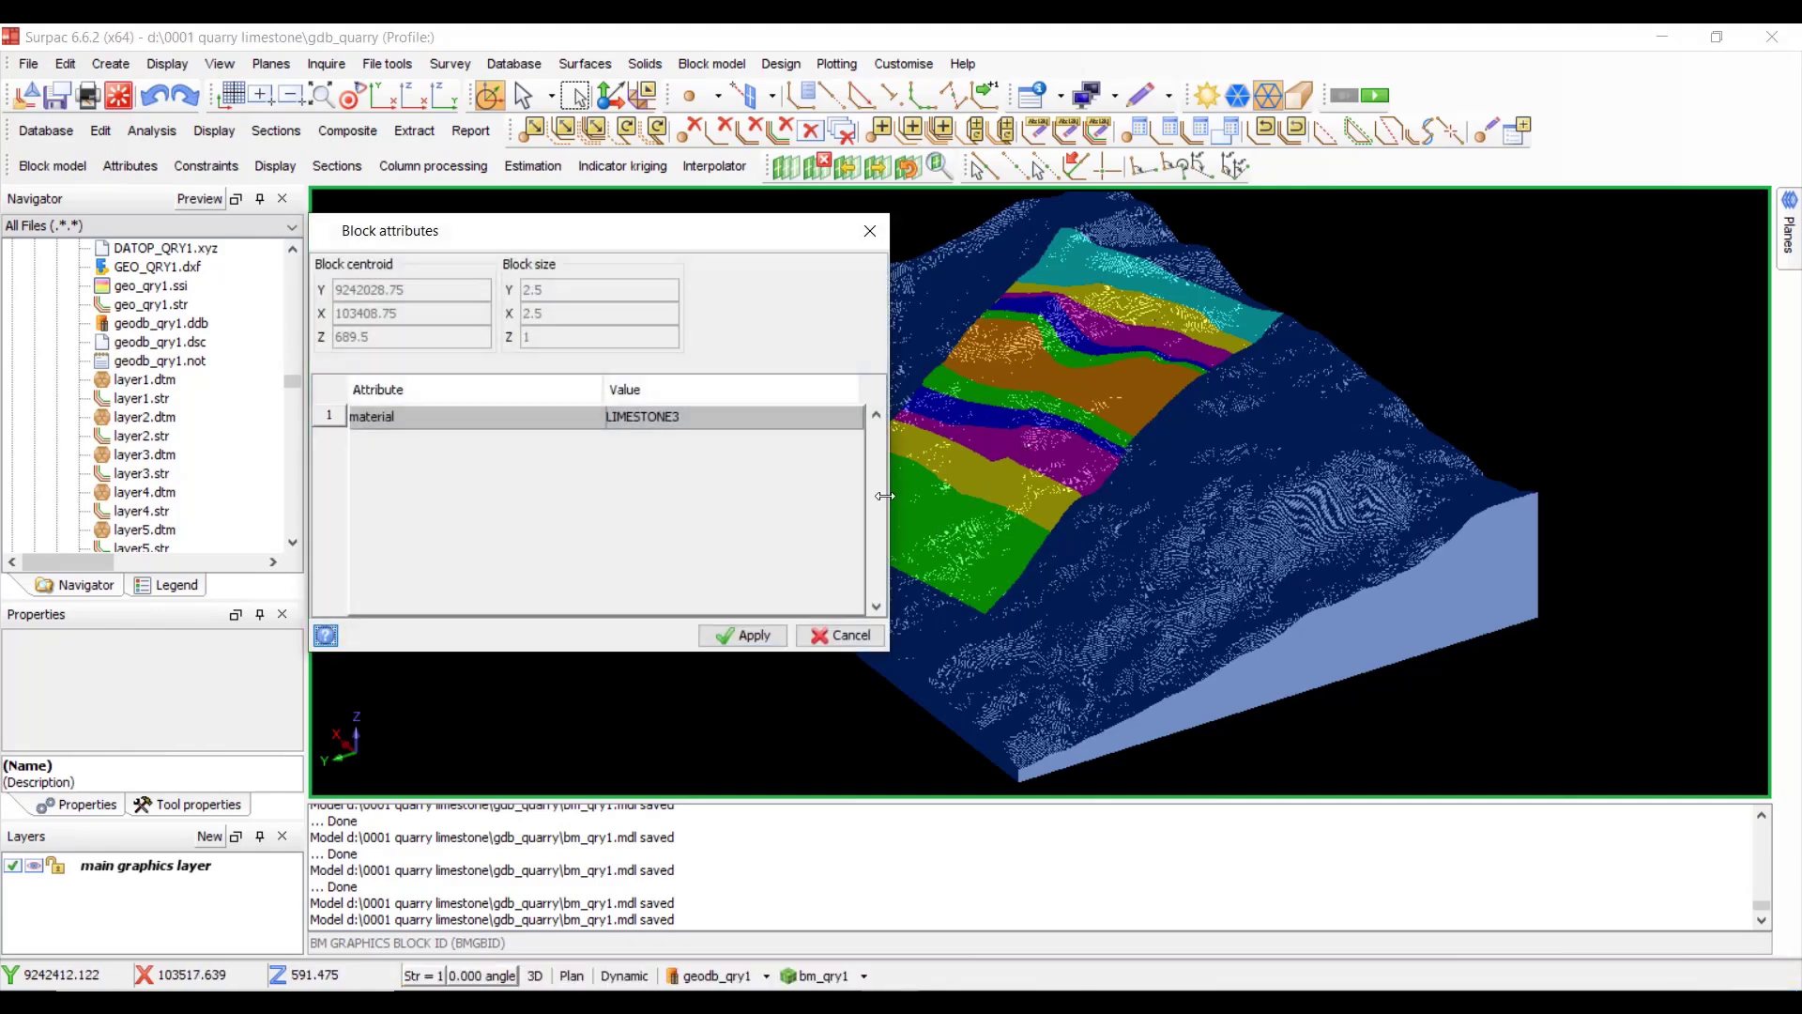
left_click(743, 635)
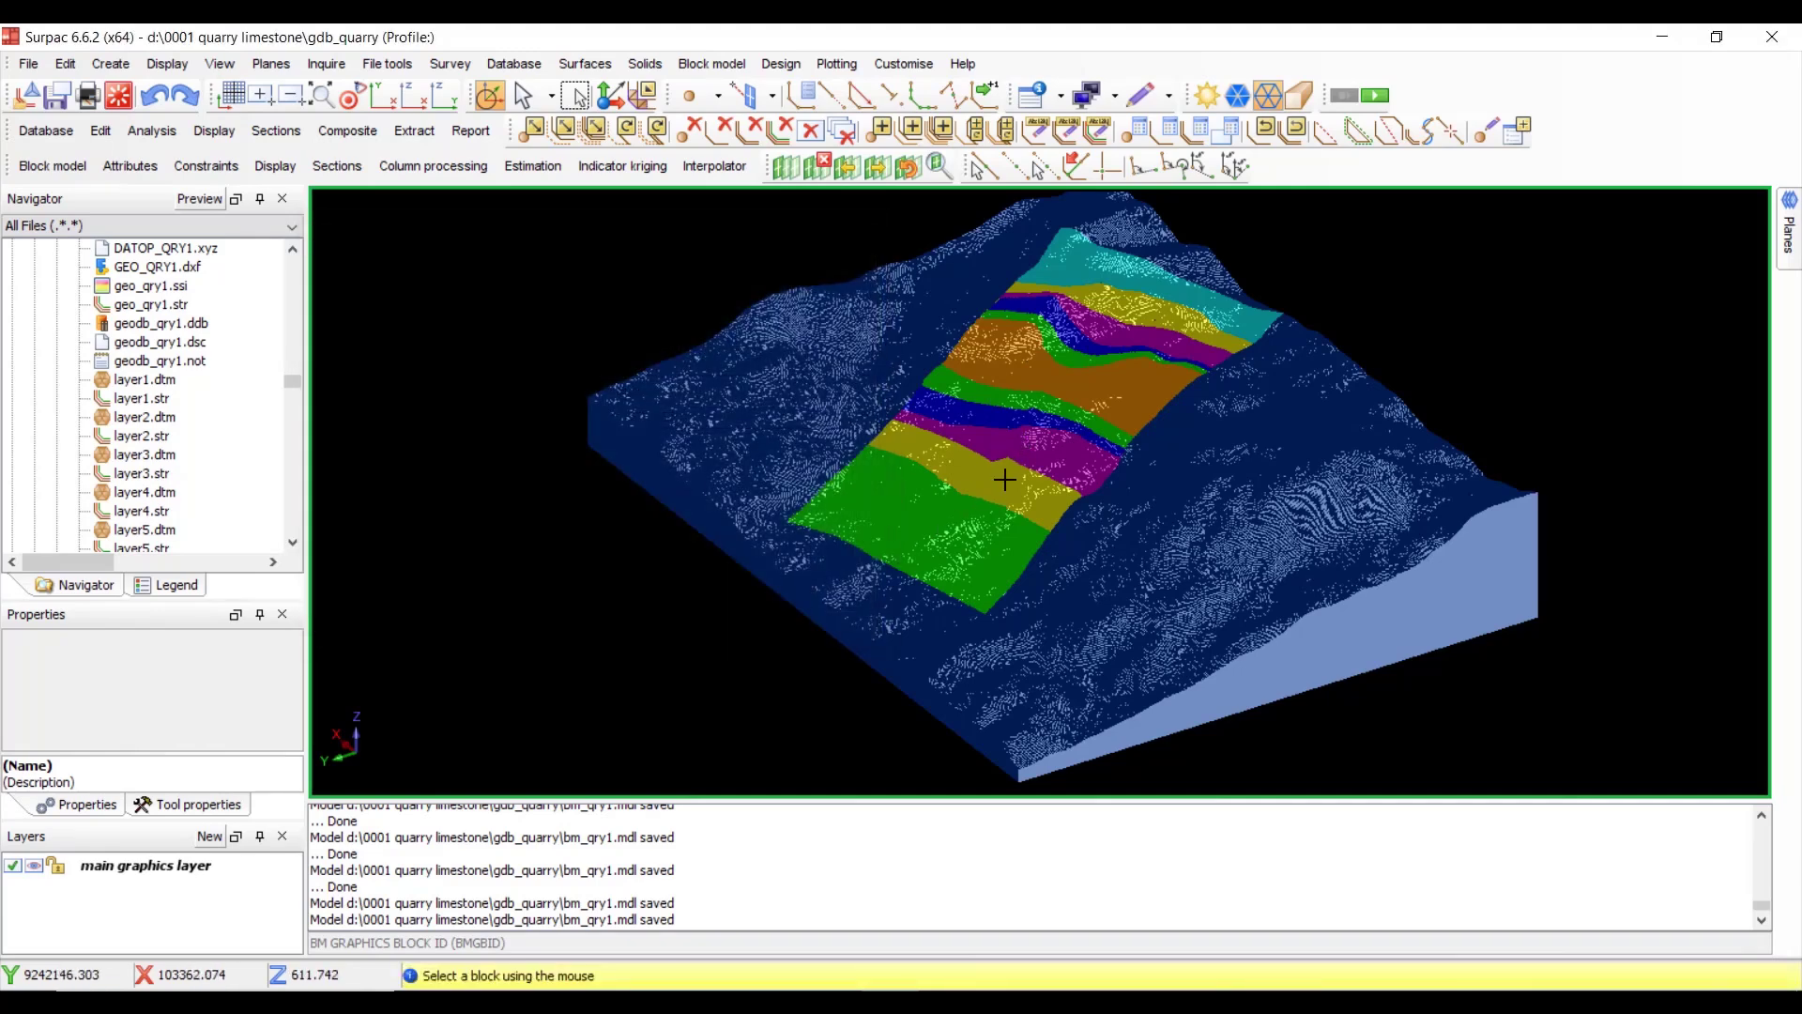
- Check the material attribute of blocks in the lower yellow band and the large green area, and end the block query
left_click(1005, 480)
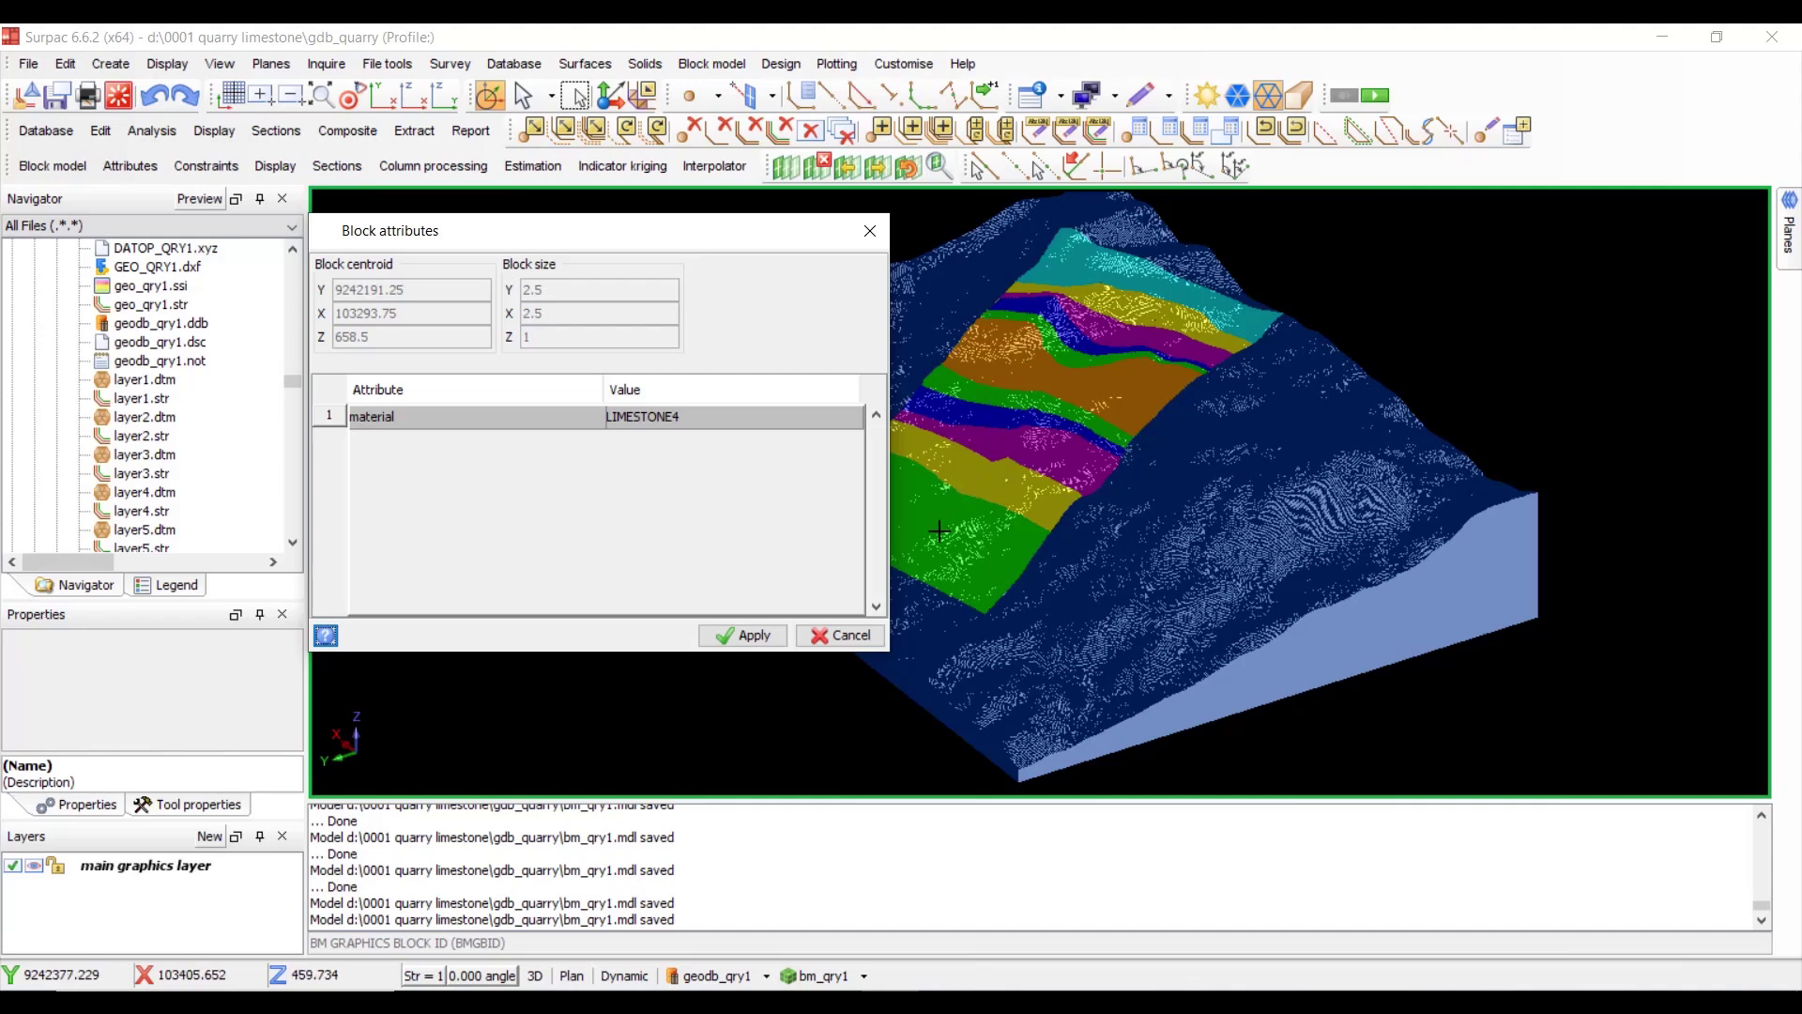
left_click(736, 635)
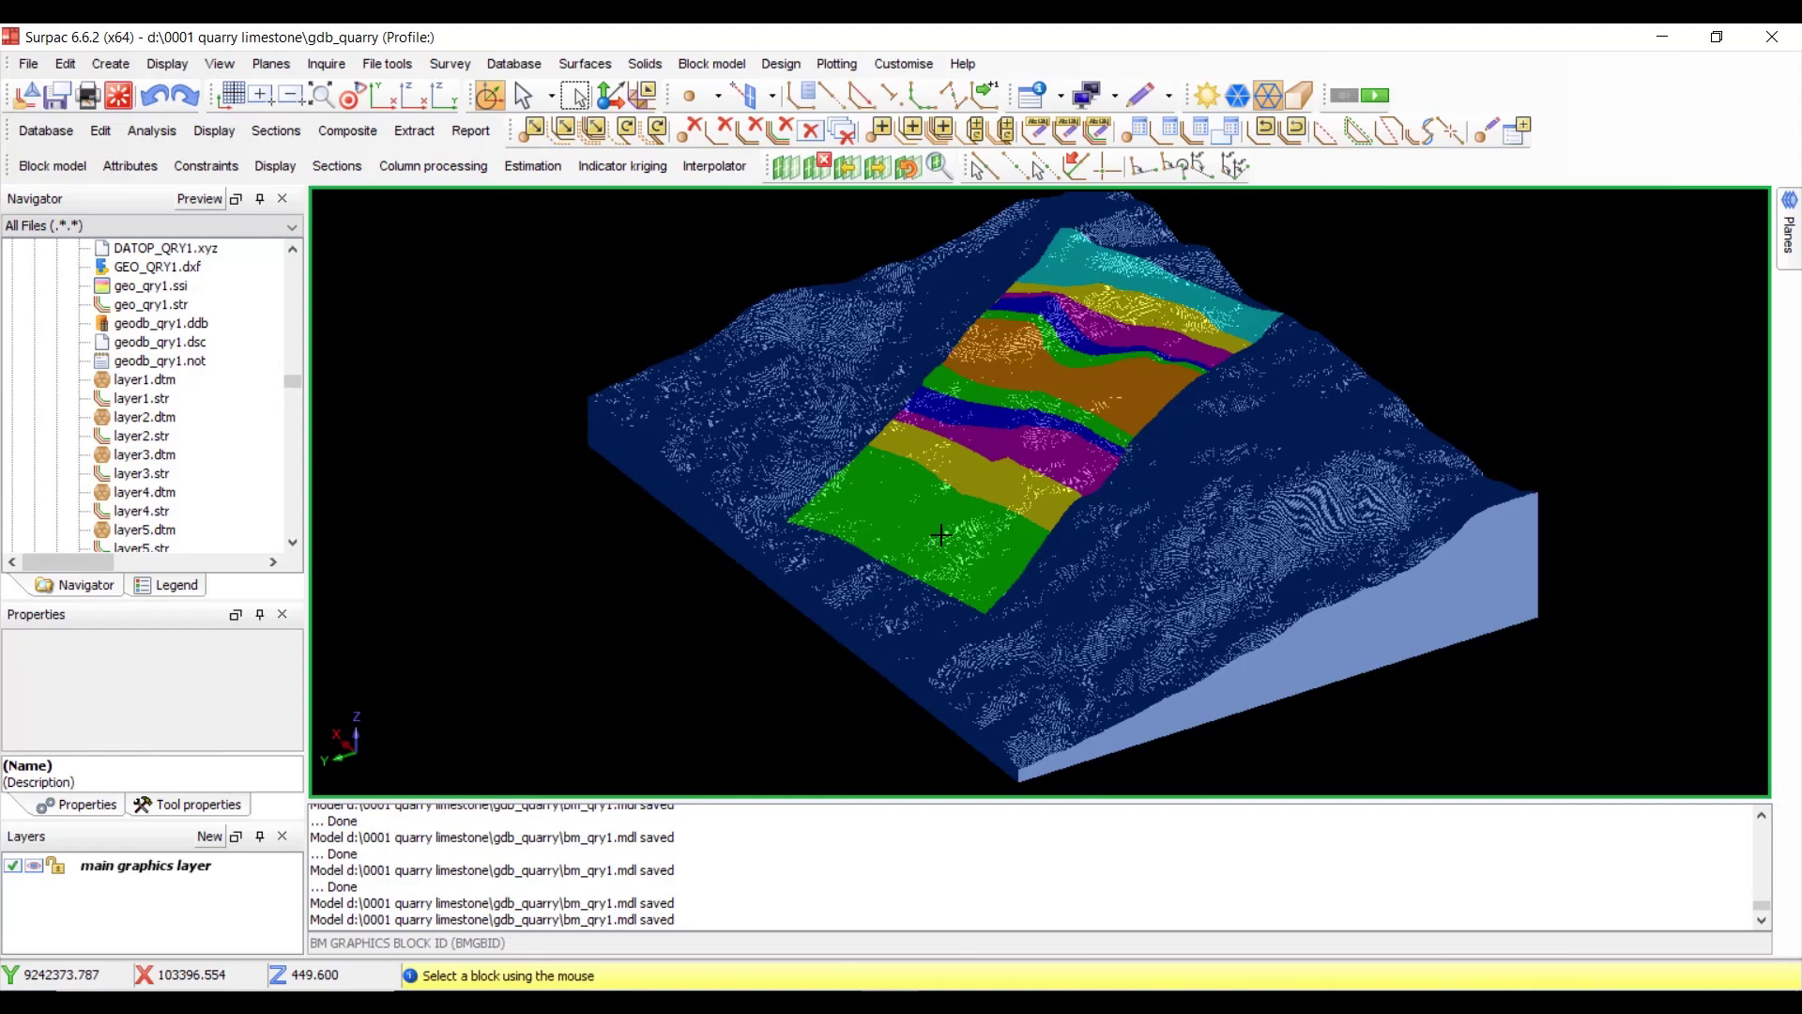
left_click(940, 535)
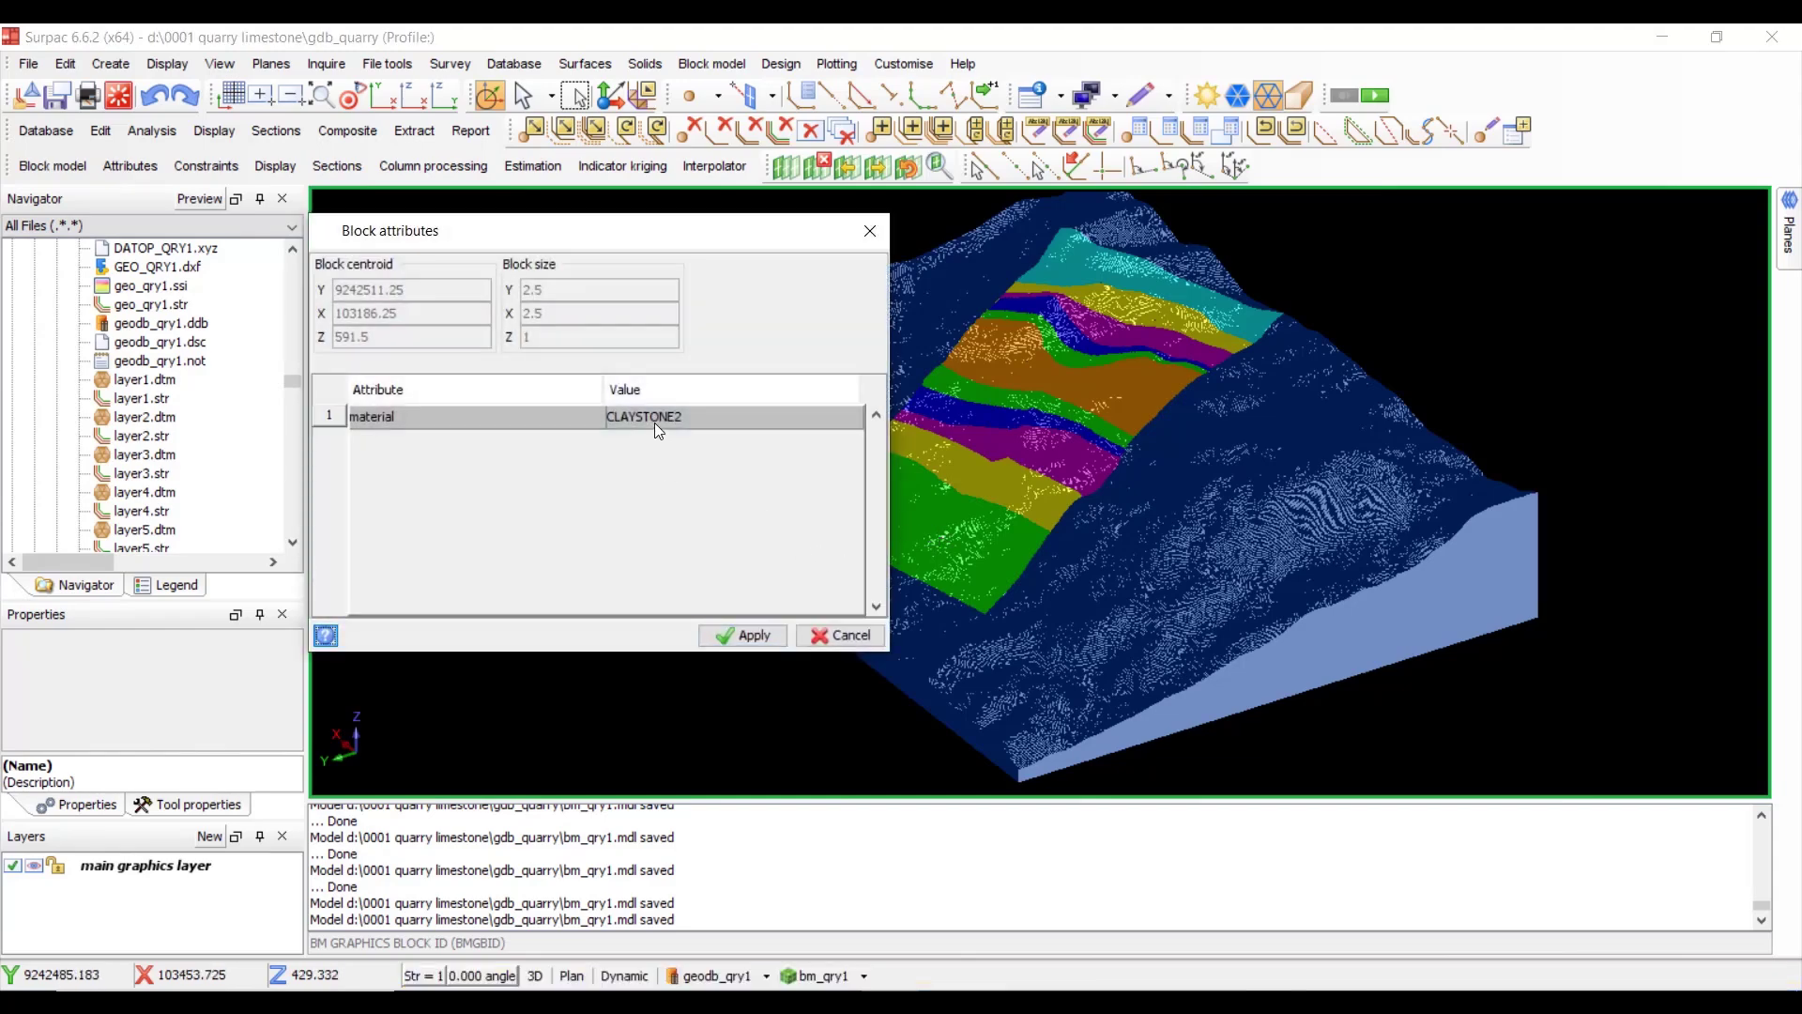
left_click(847, 635)
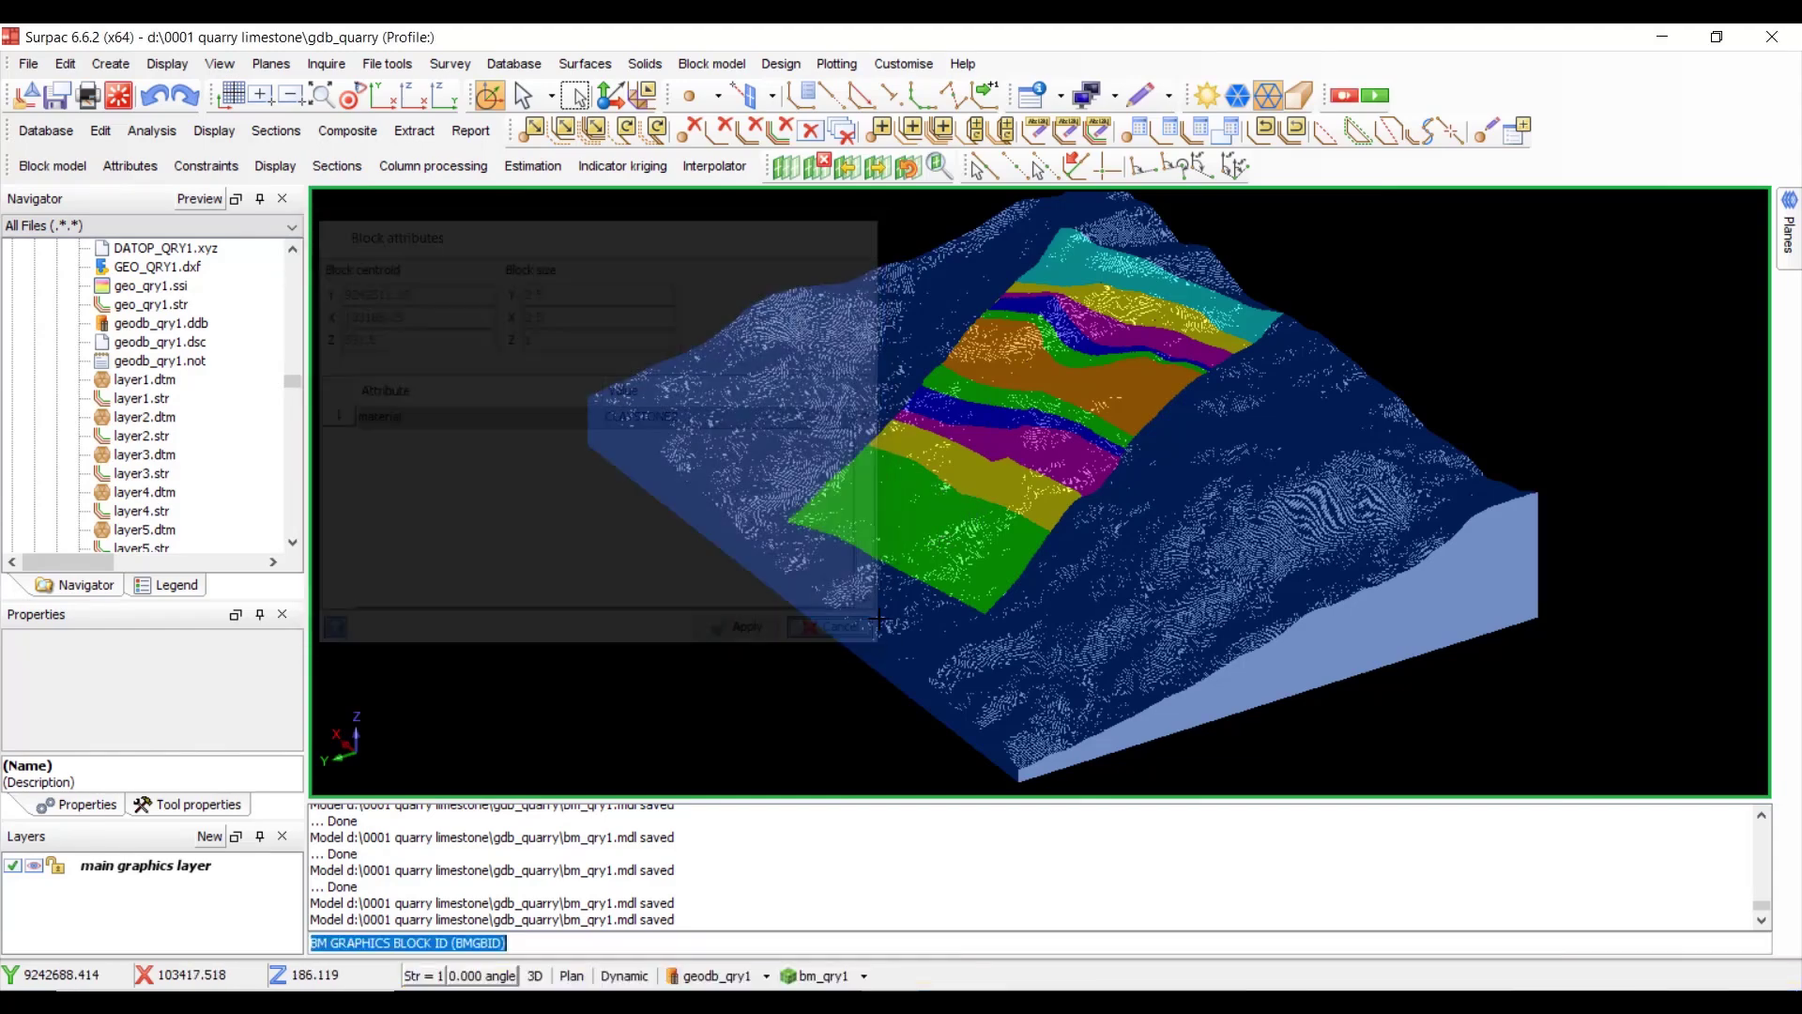
- Show the coloured block model in plan view
scroll(957, 442, "up", 3)
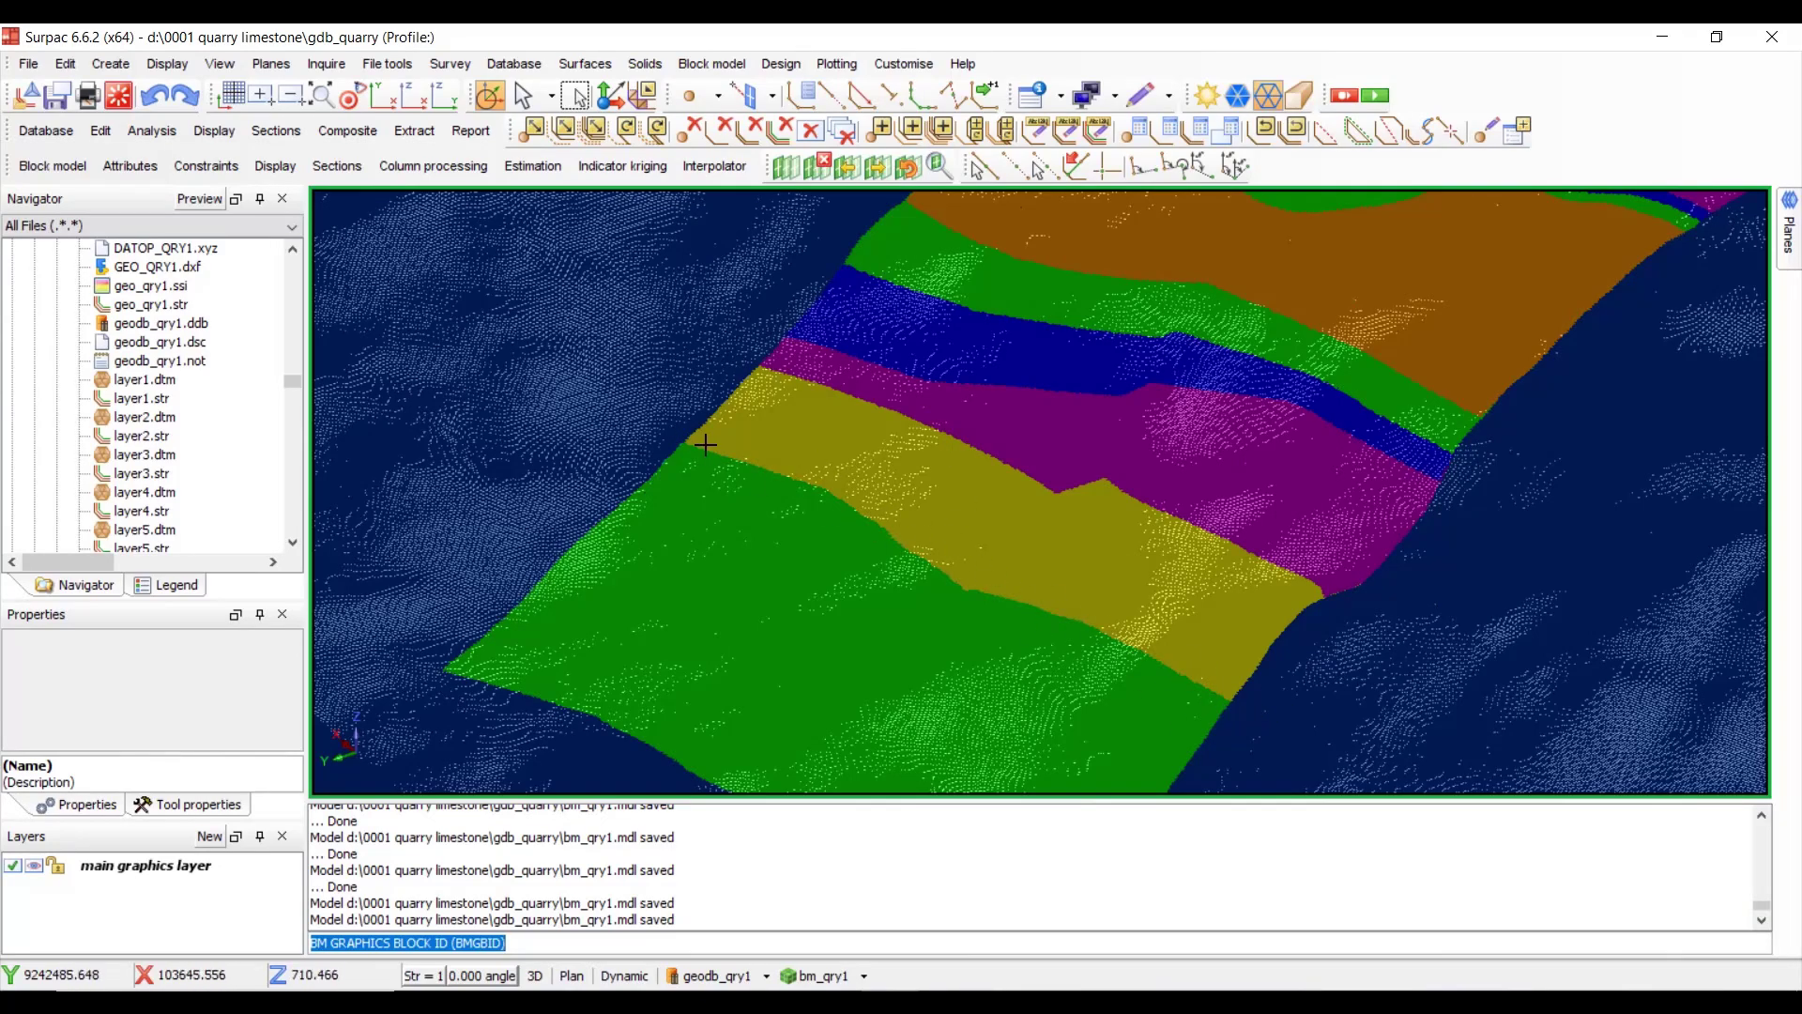
scroll(706, 444, "down", 3)
scroll(1351, 567, "down", 1)
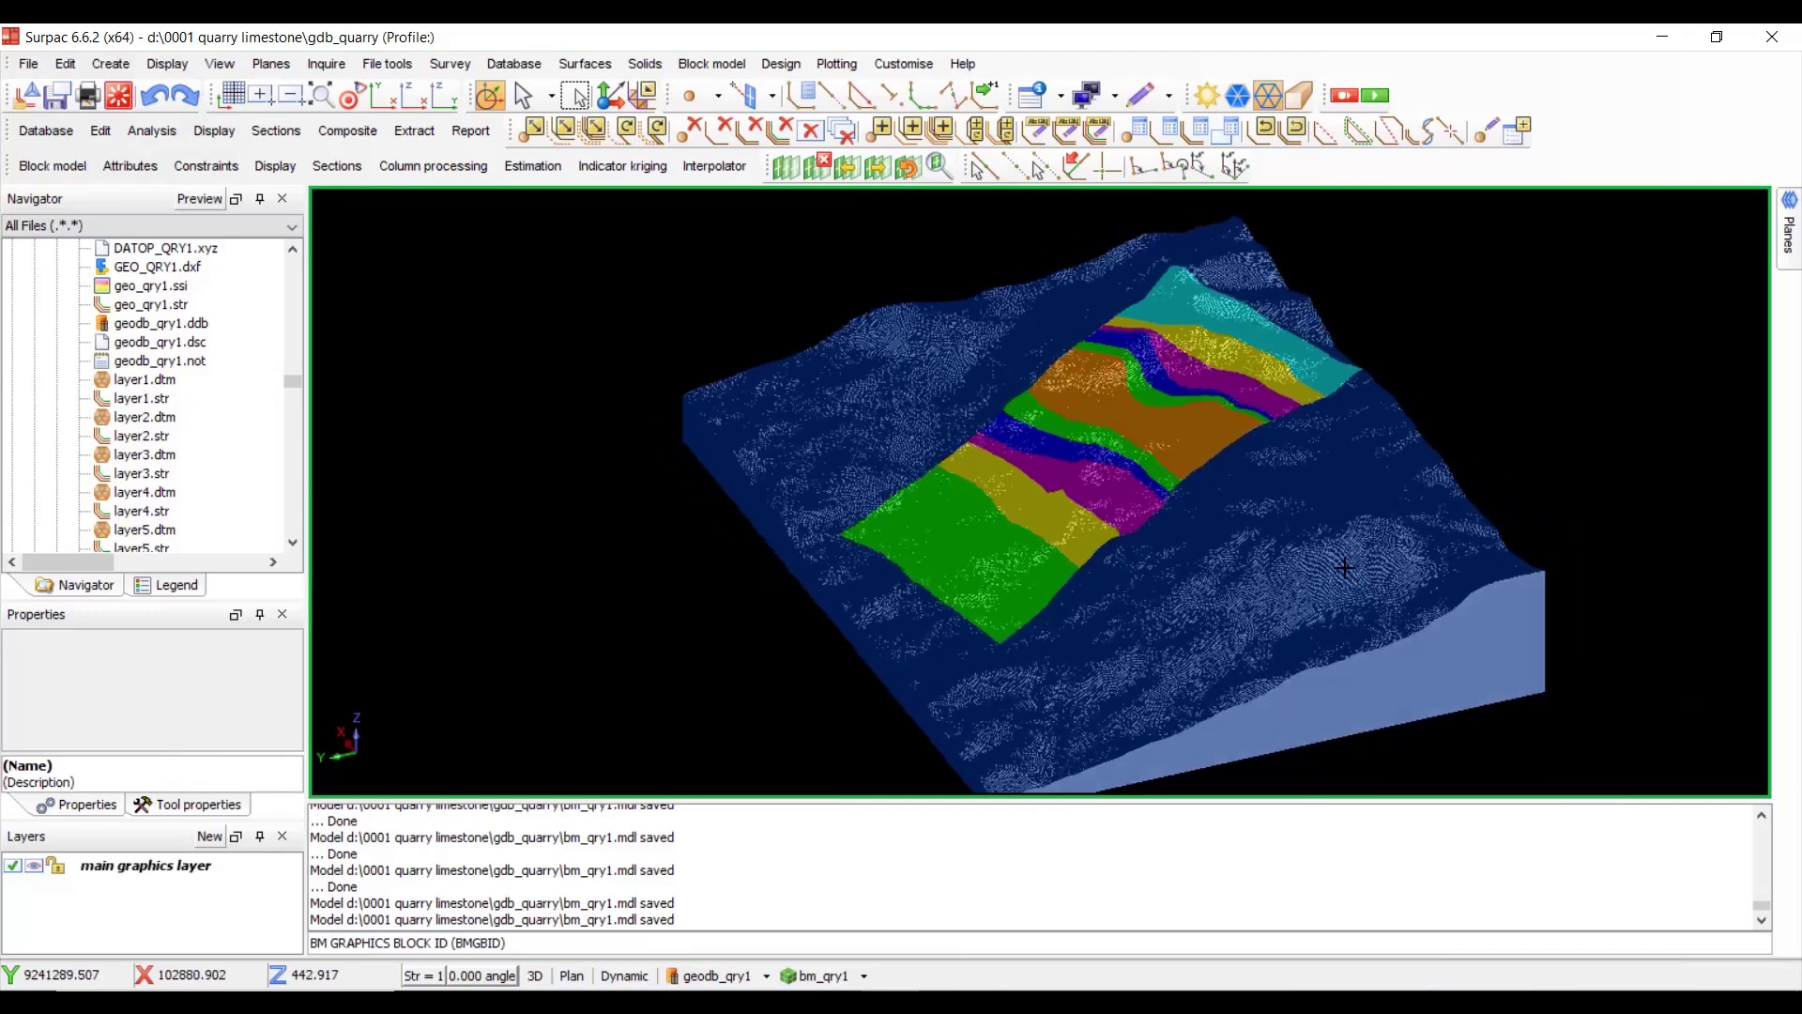
scroll(1344, 567, "down", 1)
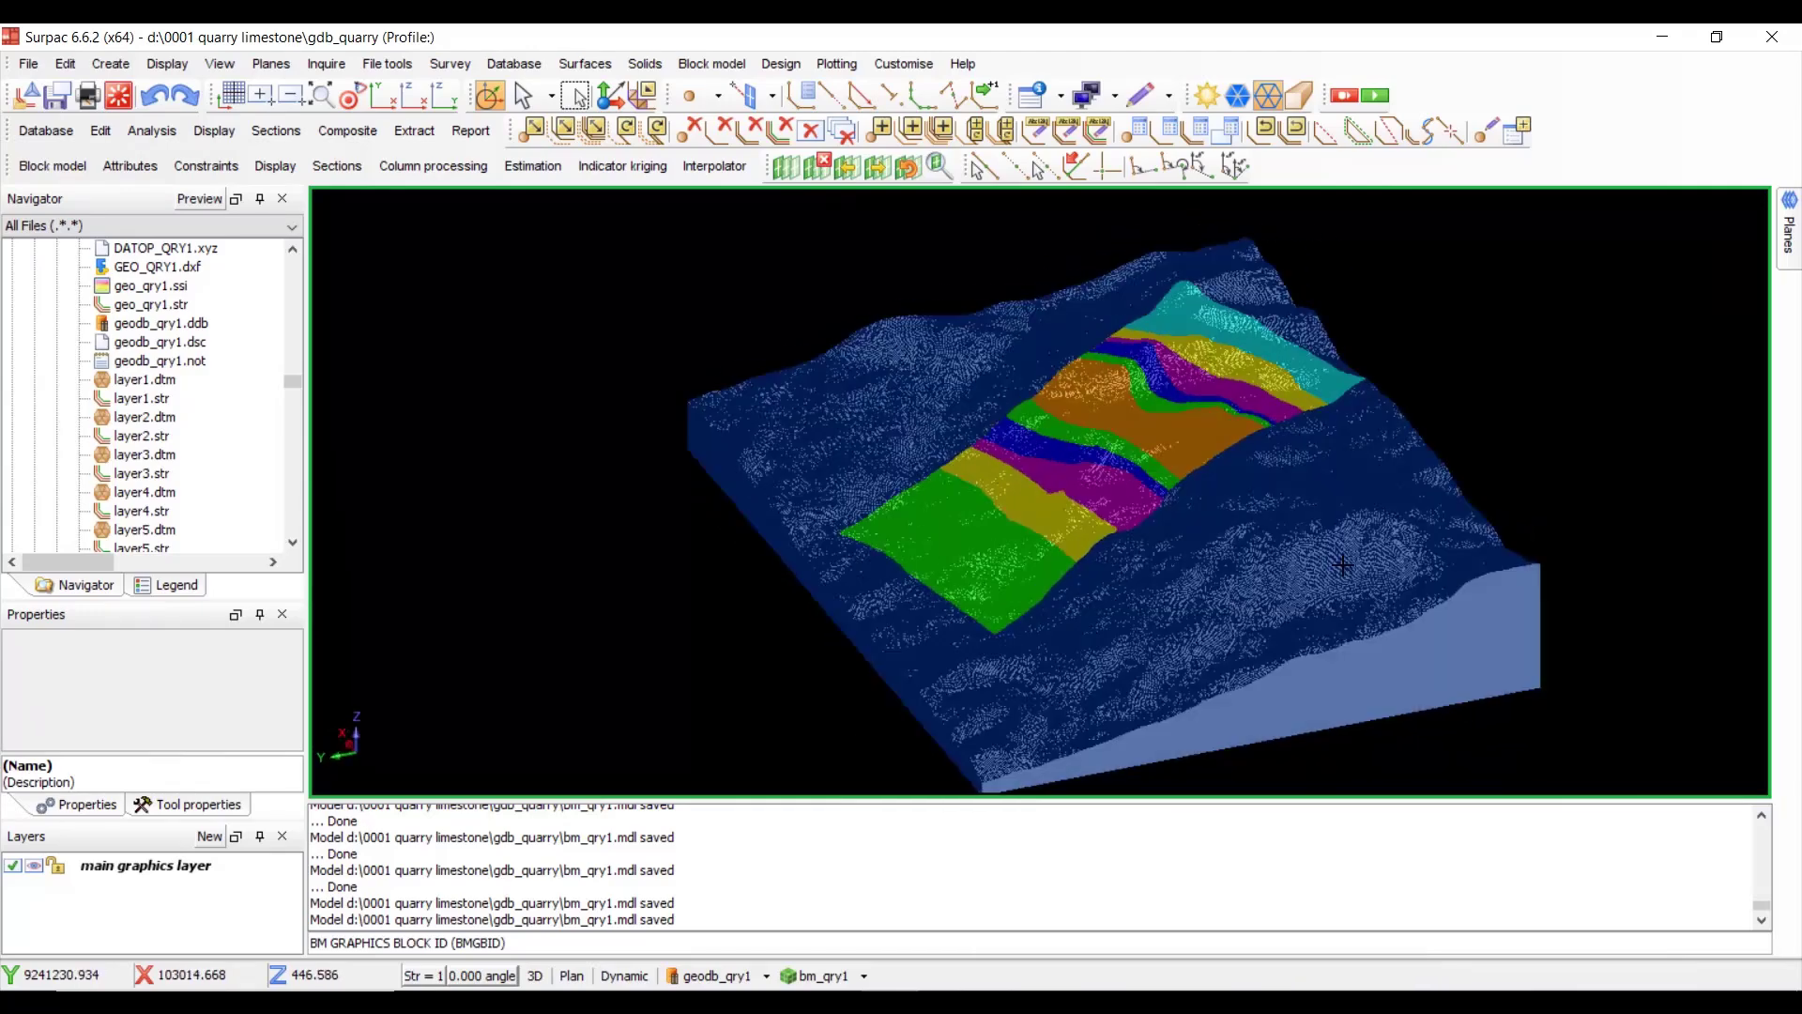
left_click(384, 97)
scroll(1113, 605, "down", 2)
scroll(1112, 605, "up", 1)
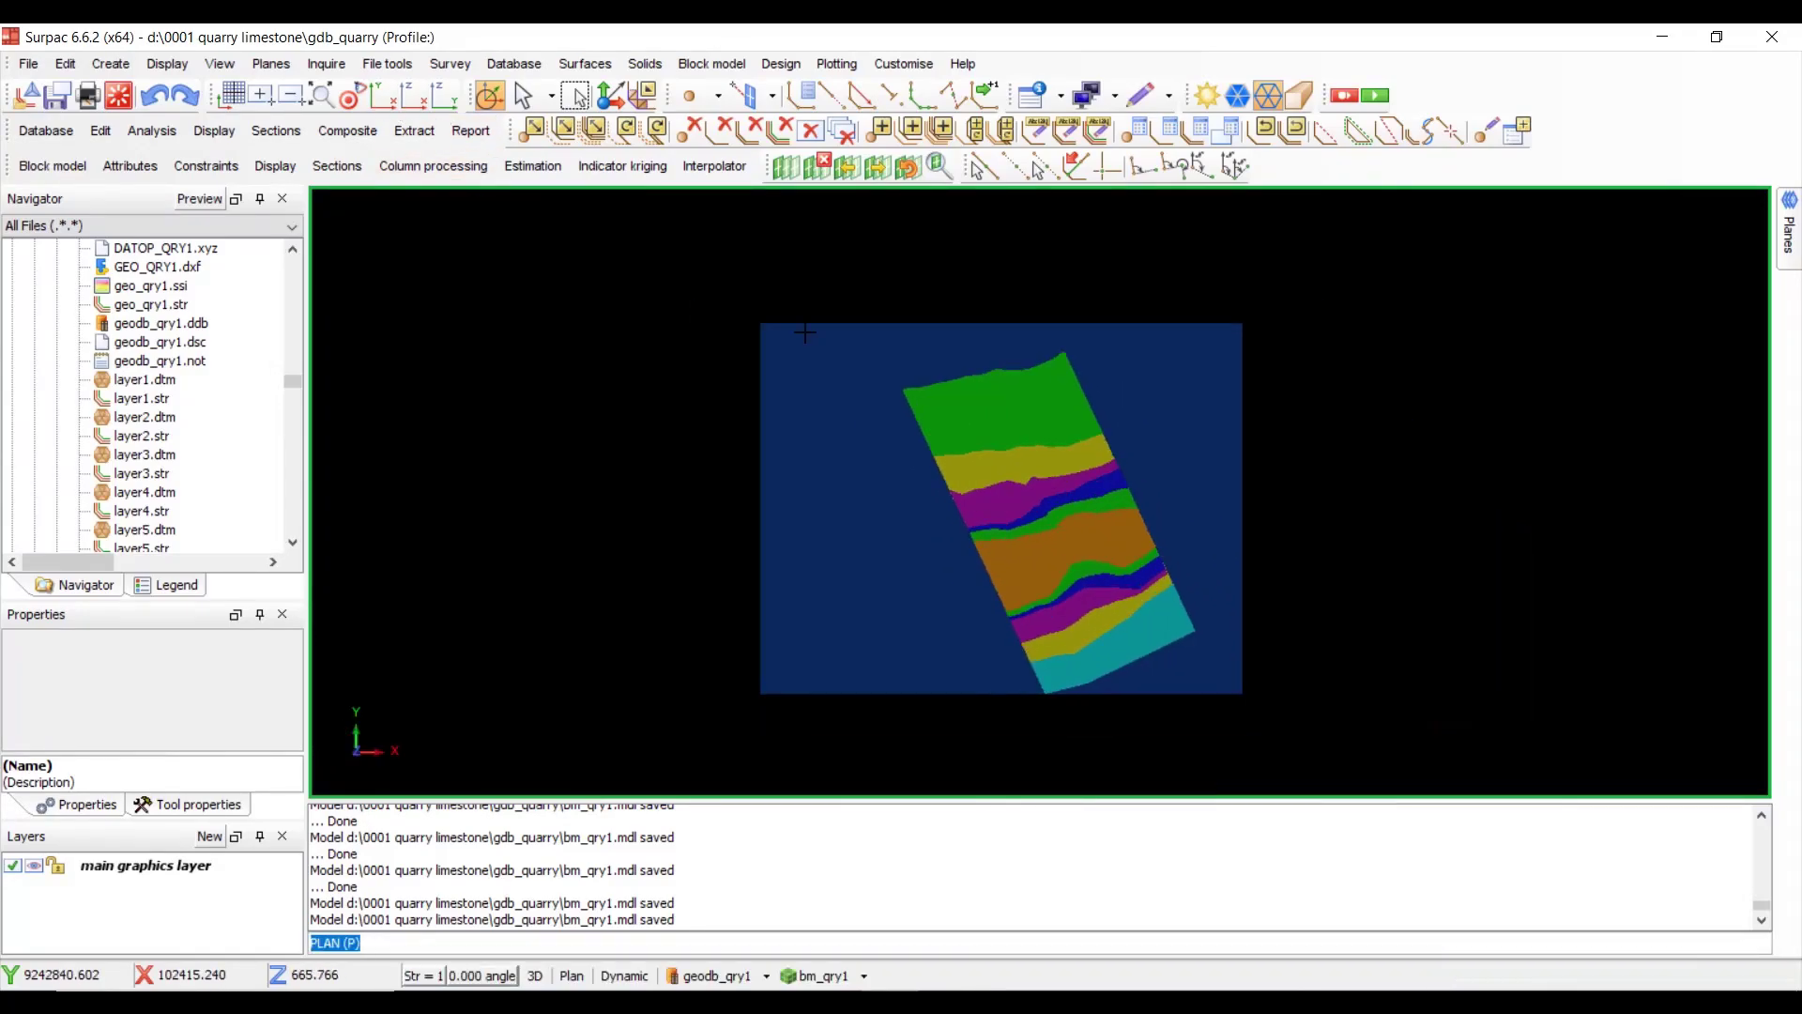
- Cut a section along a graphically selected line running lengthwise through the coloured strip, with distances of 5 forward and backward of the plane
left_click(788, 169)
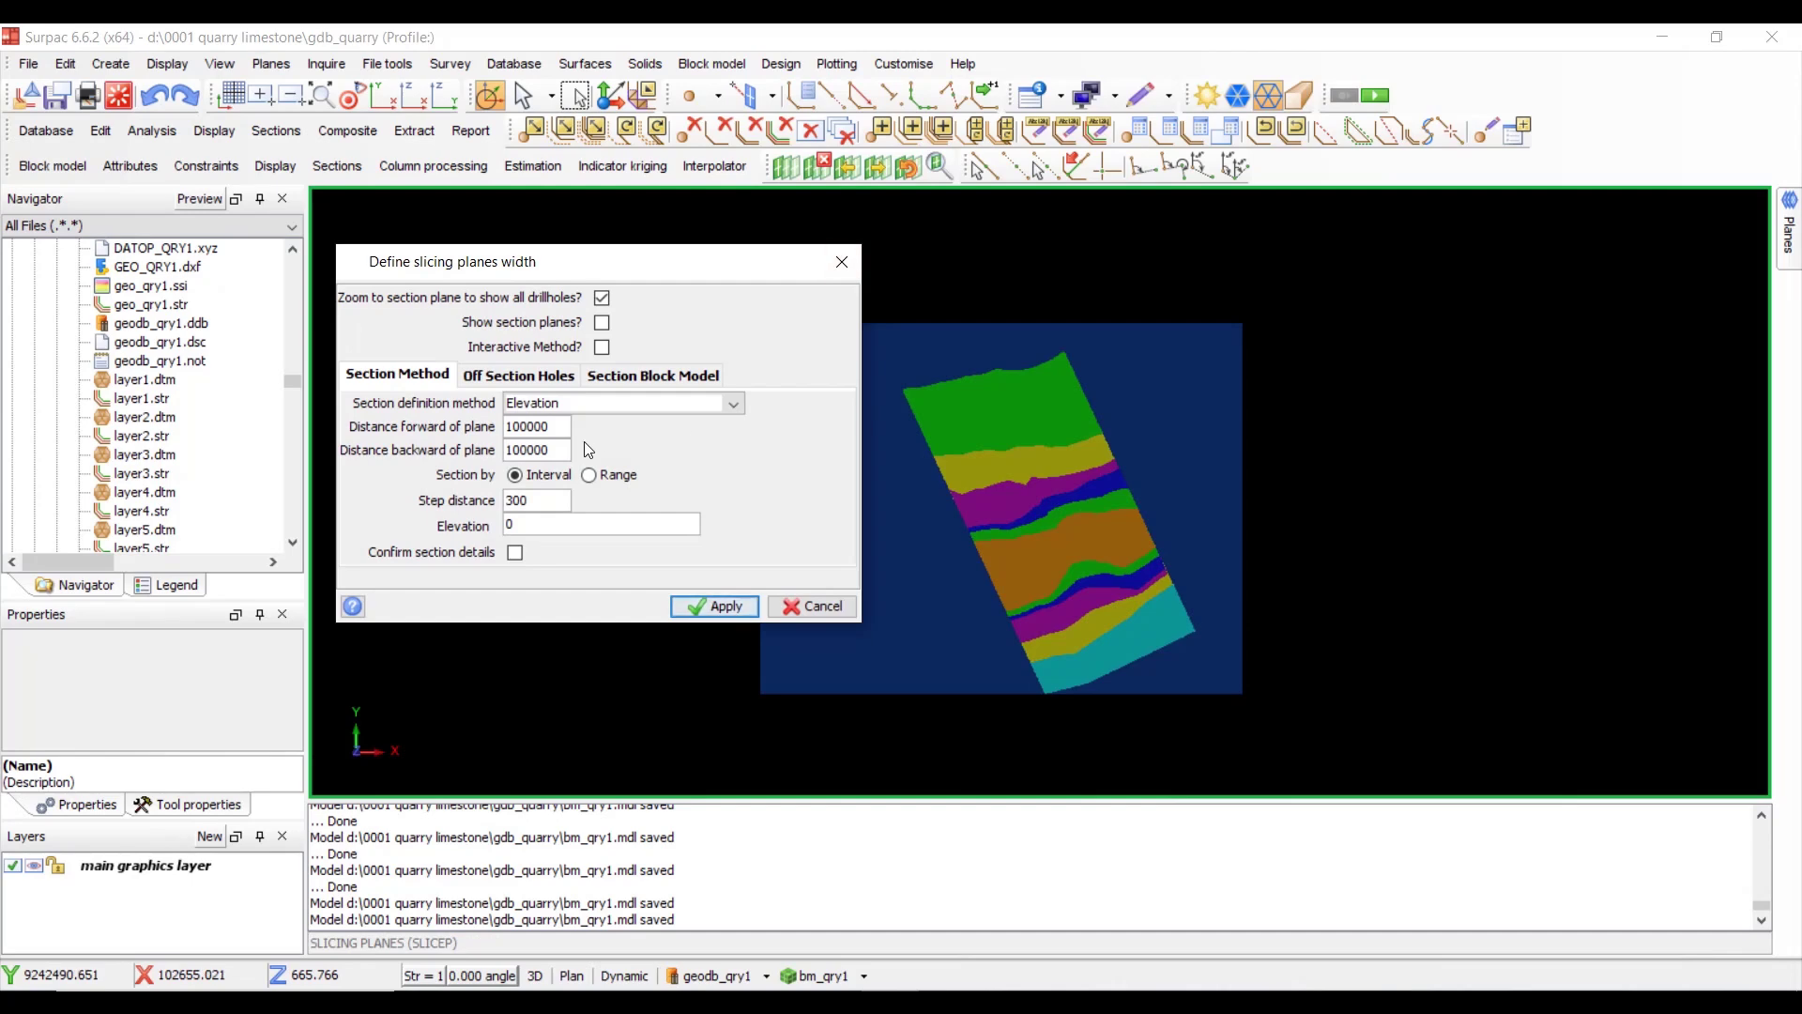
left_click(554, 427)
right_click(559, 428)
left_click(671, 568)
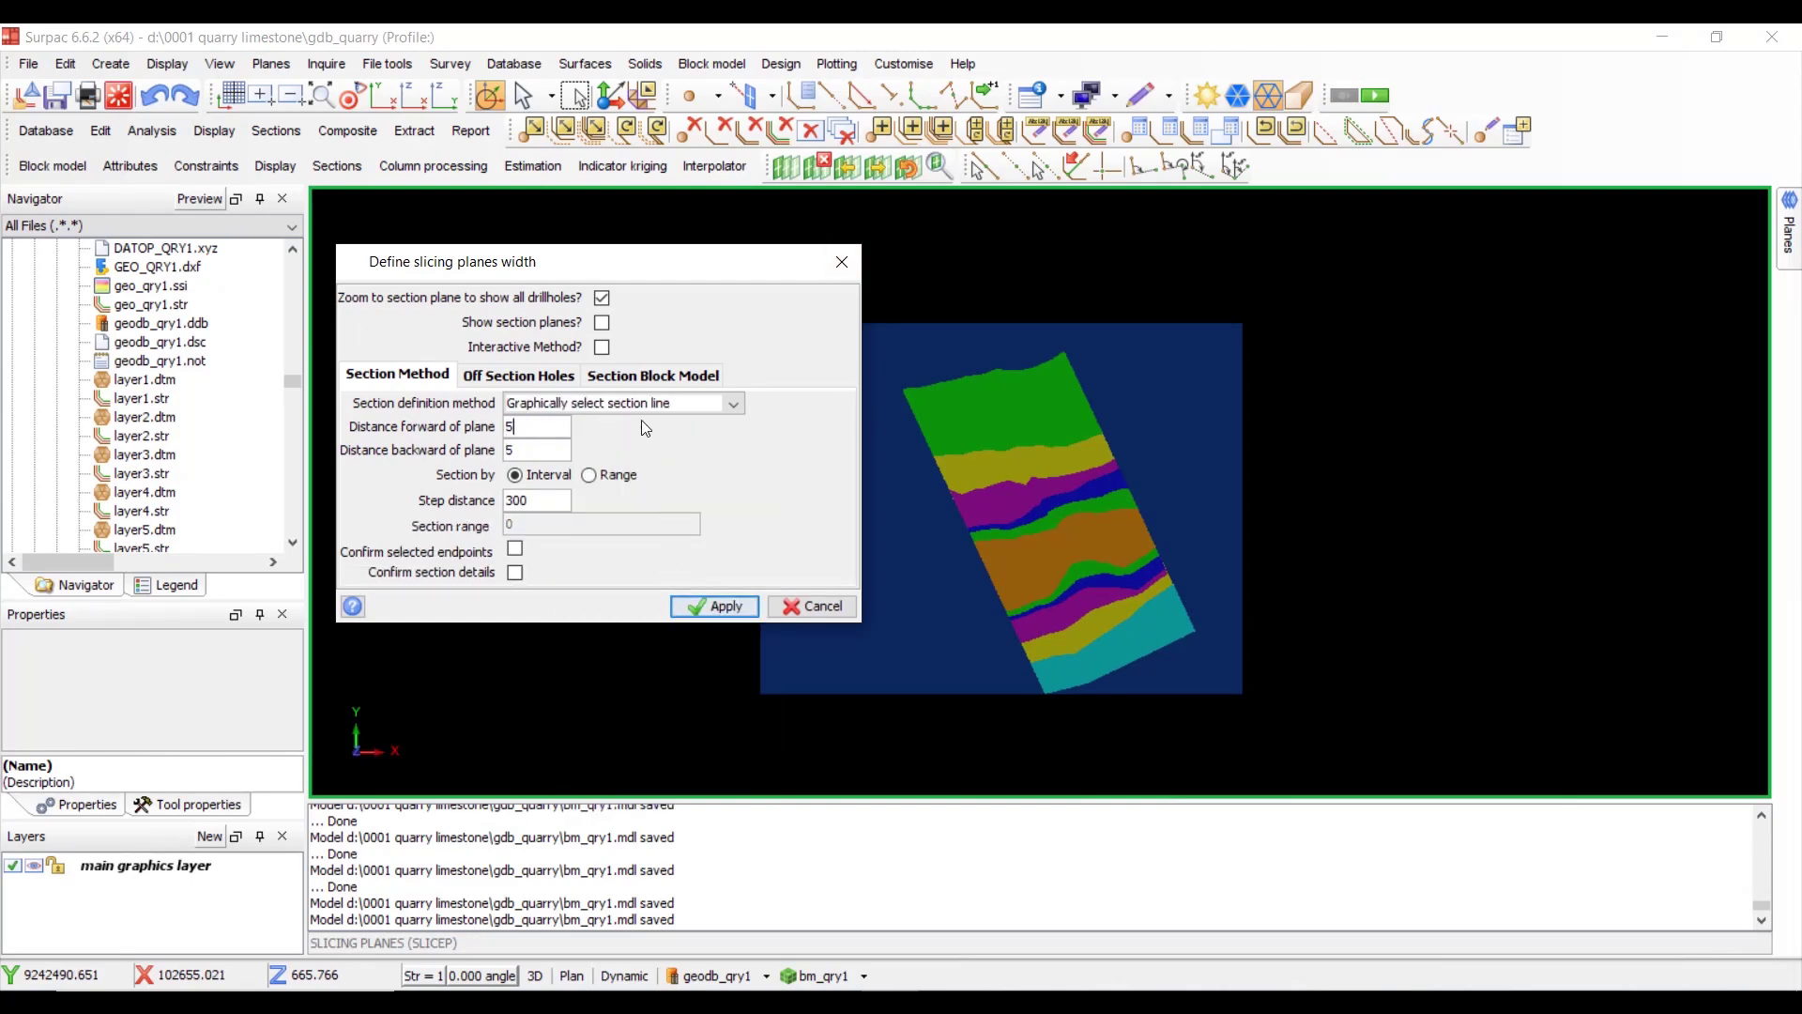
left_click(716, 607)
left_click_drag(941, 310, 1149, 761)
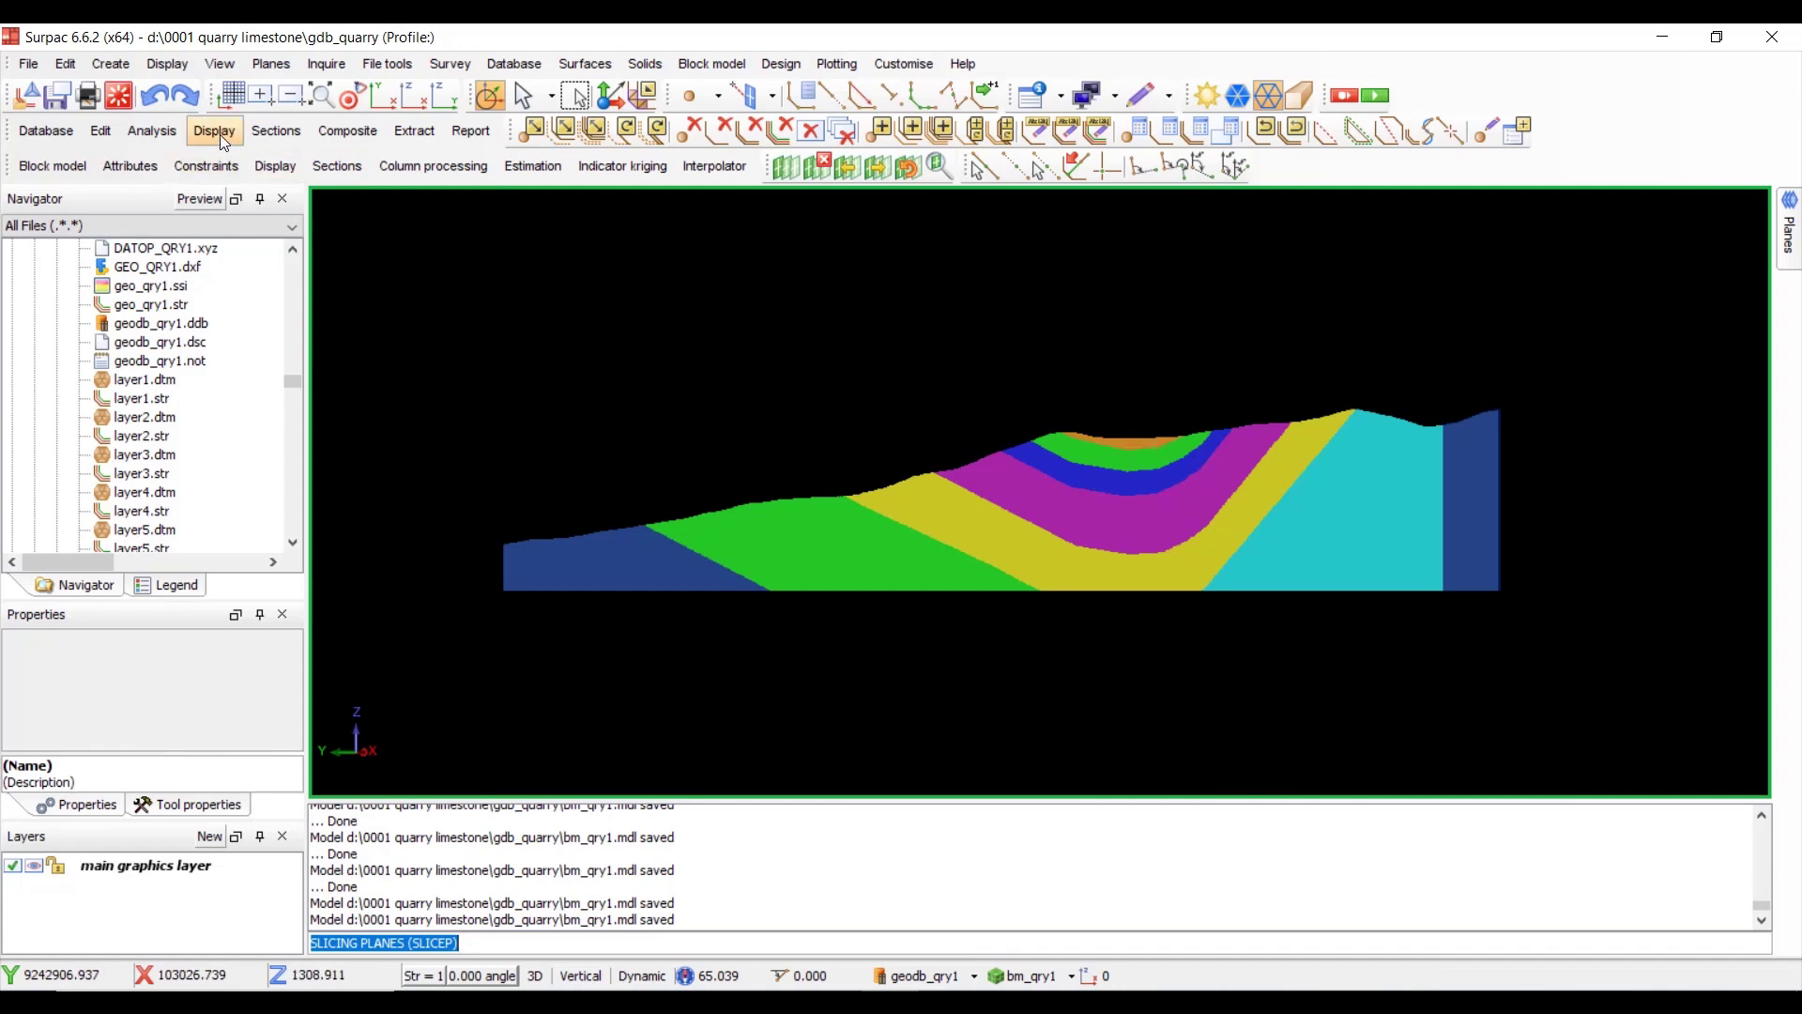
- Check the material attribute of blocks in the orange, upper green and blue bands of the section
left_click(278, 168)
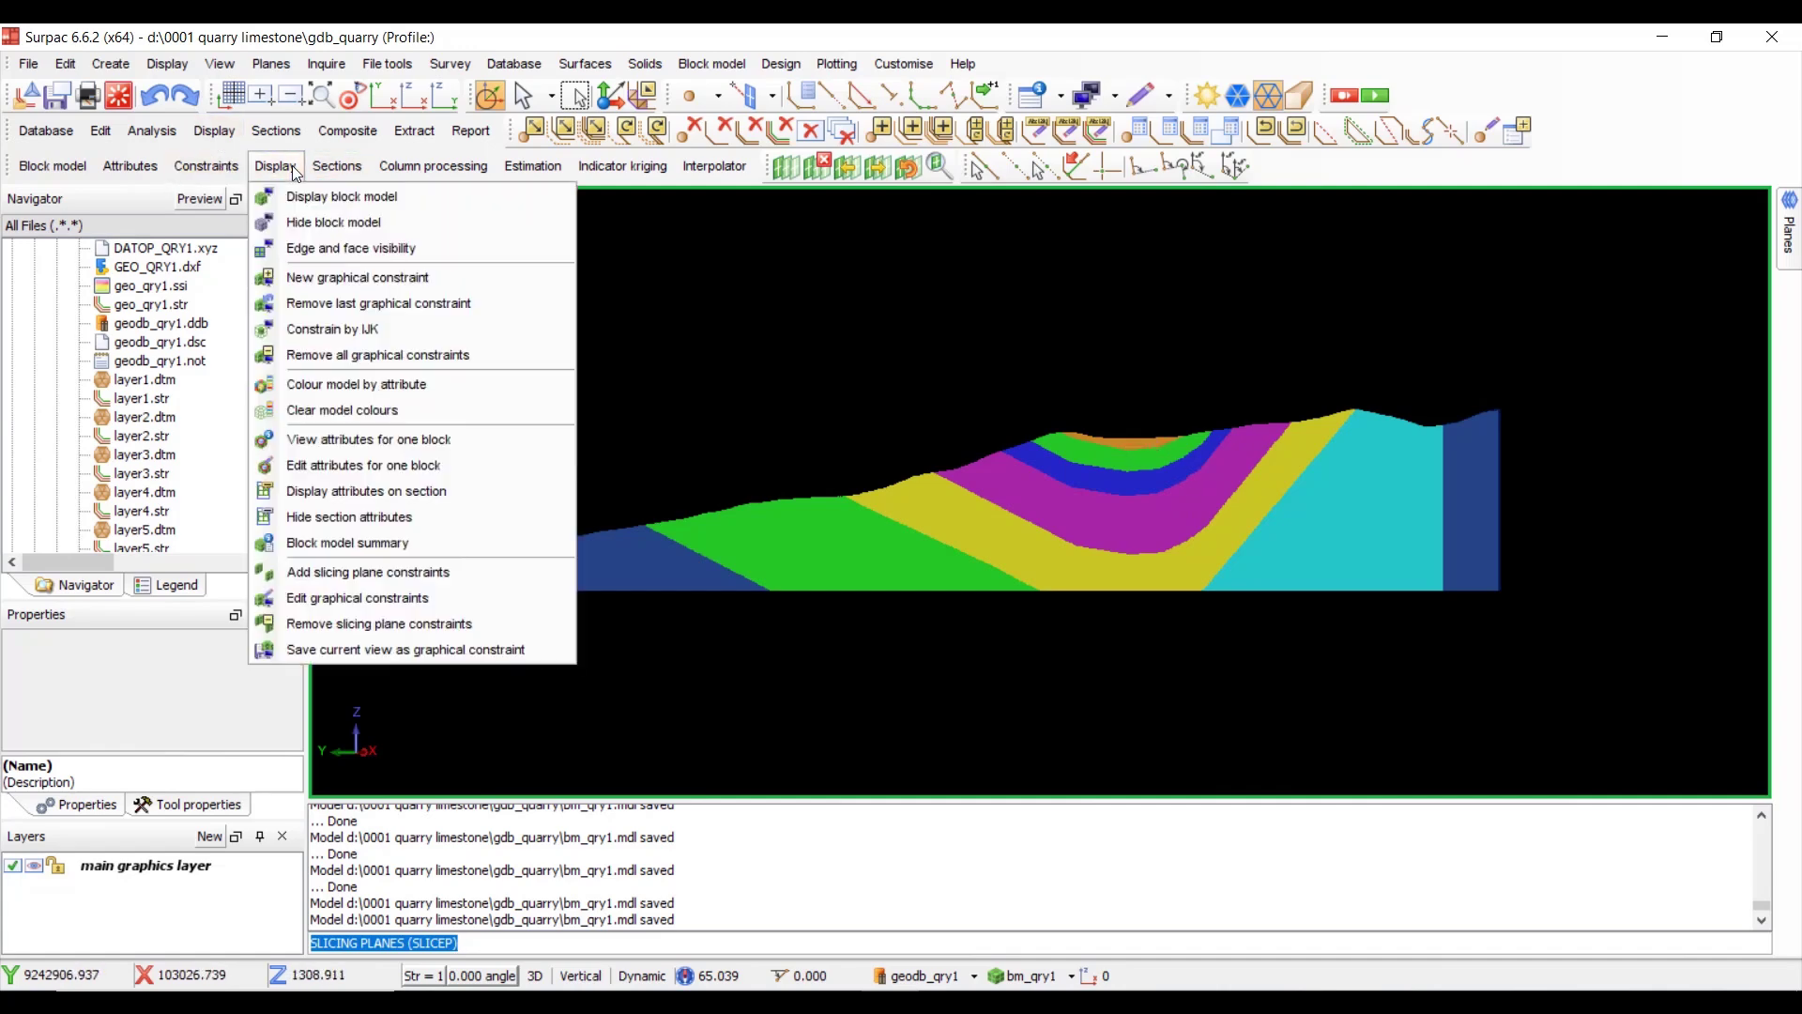
left_click(374, 439)
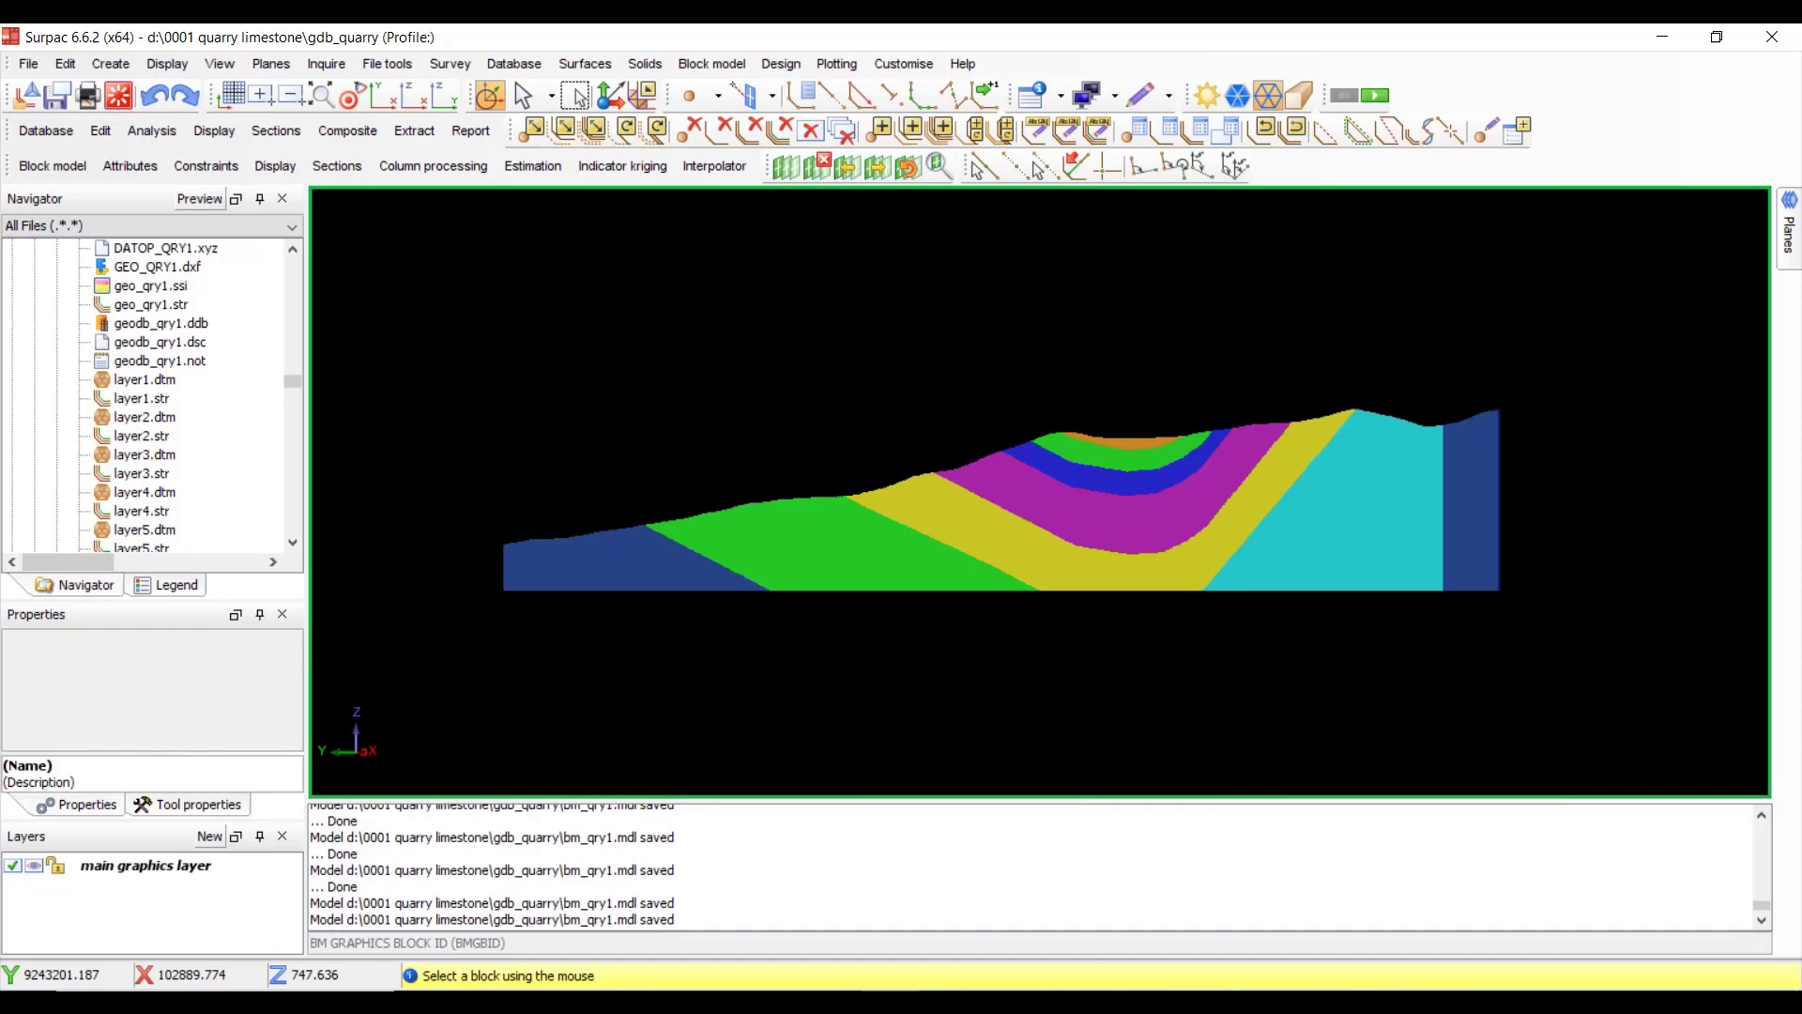
left_click(1143, 443)
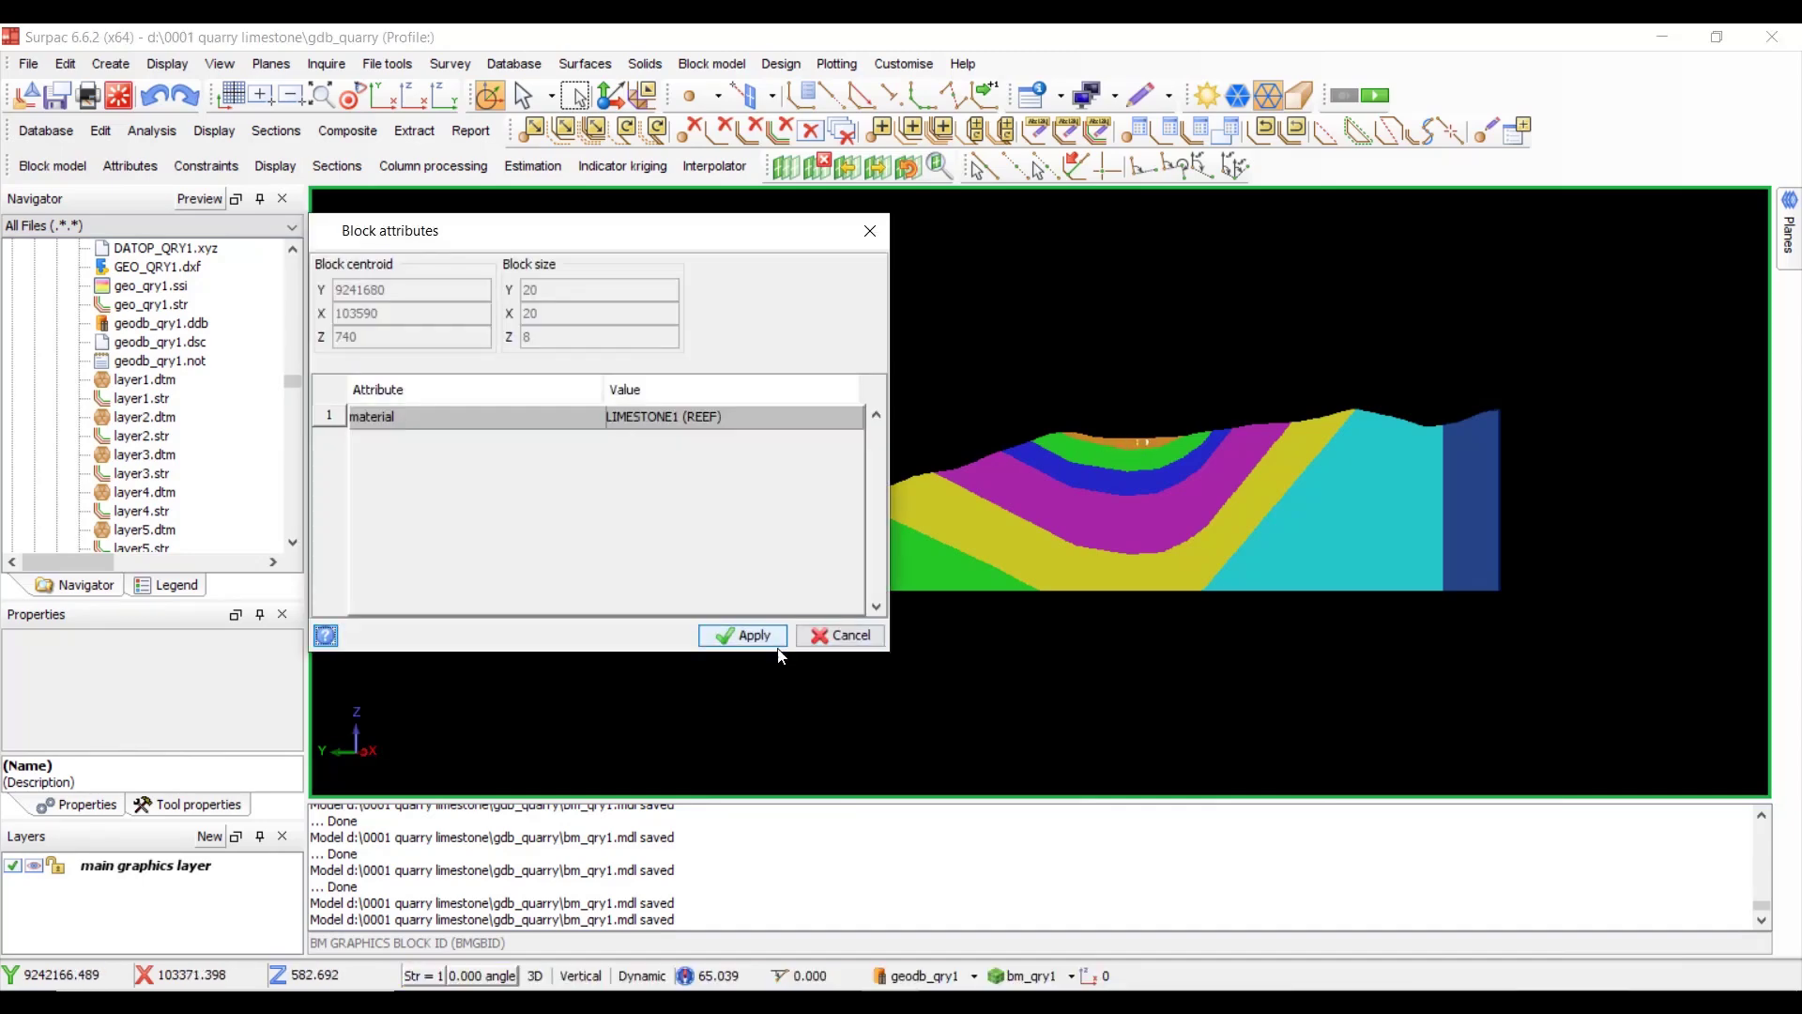
left_click(741, 635)
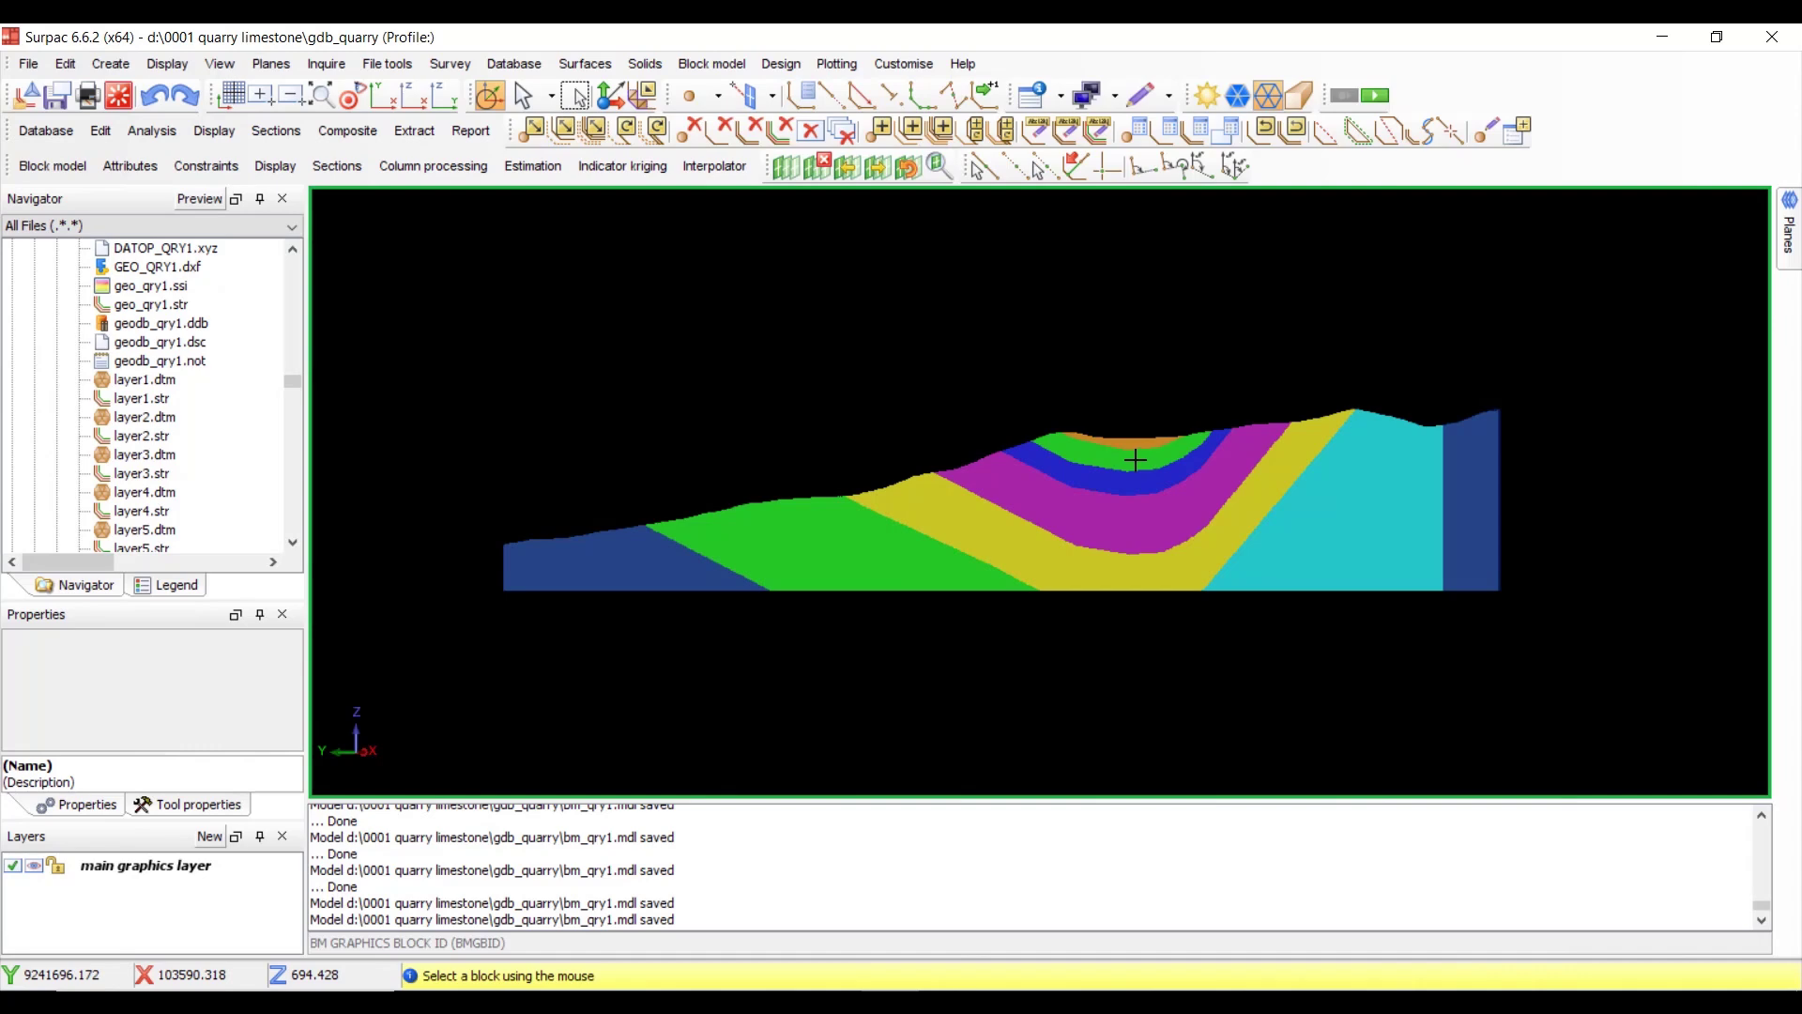
left_click(1136, 460)
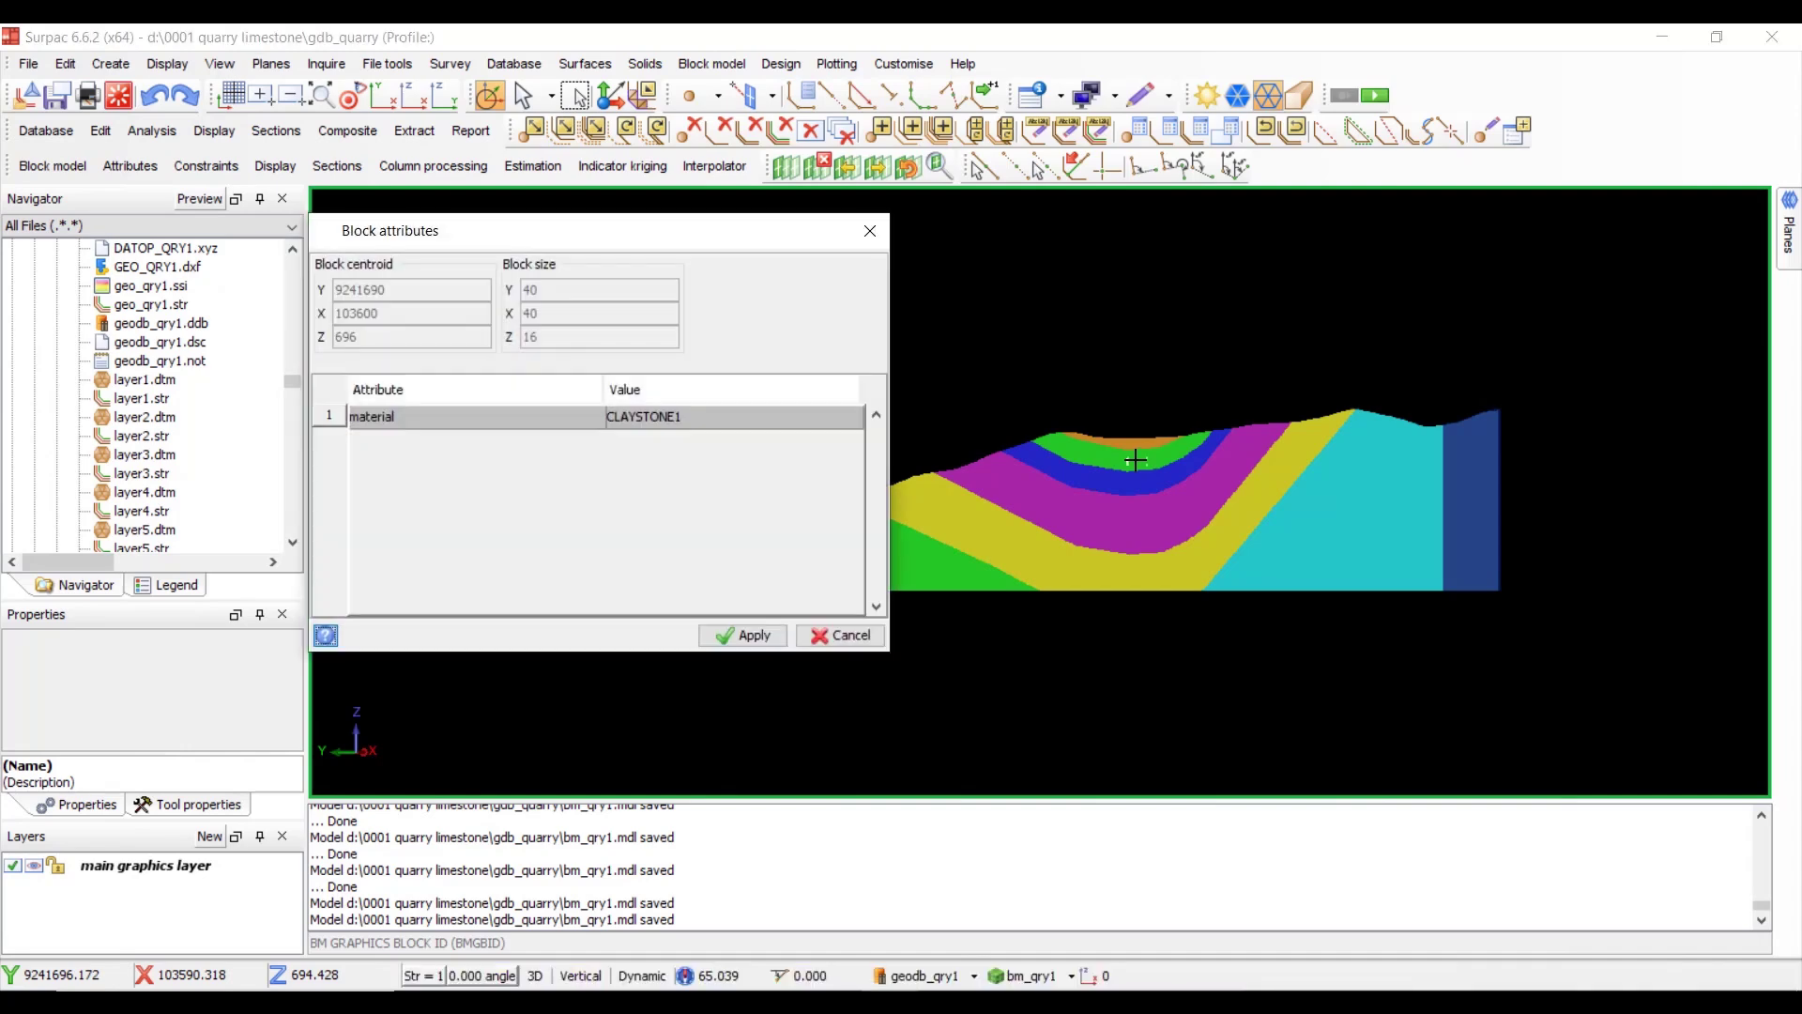
left_click(760, 632)
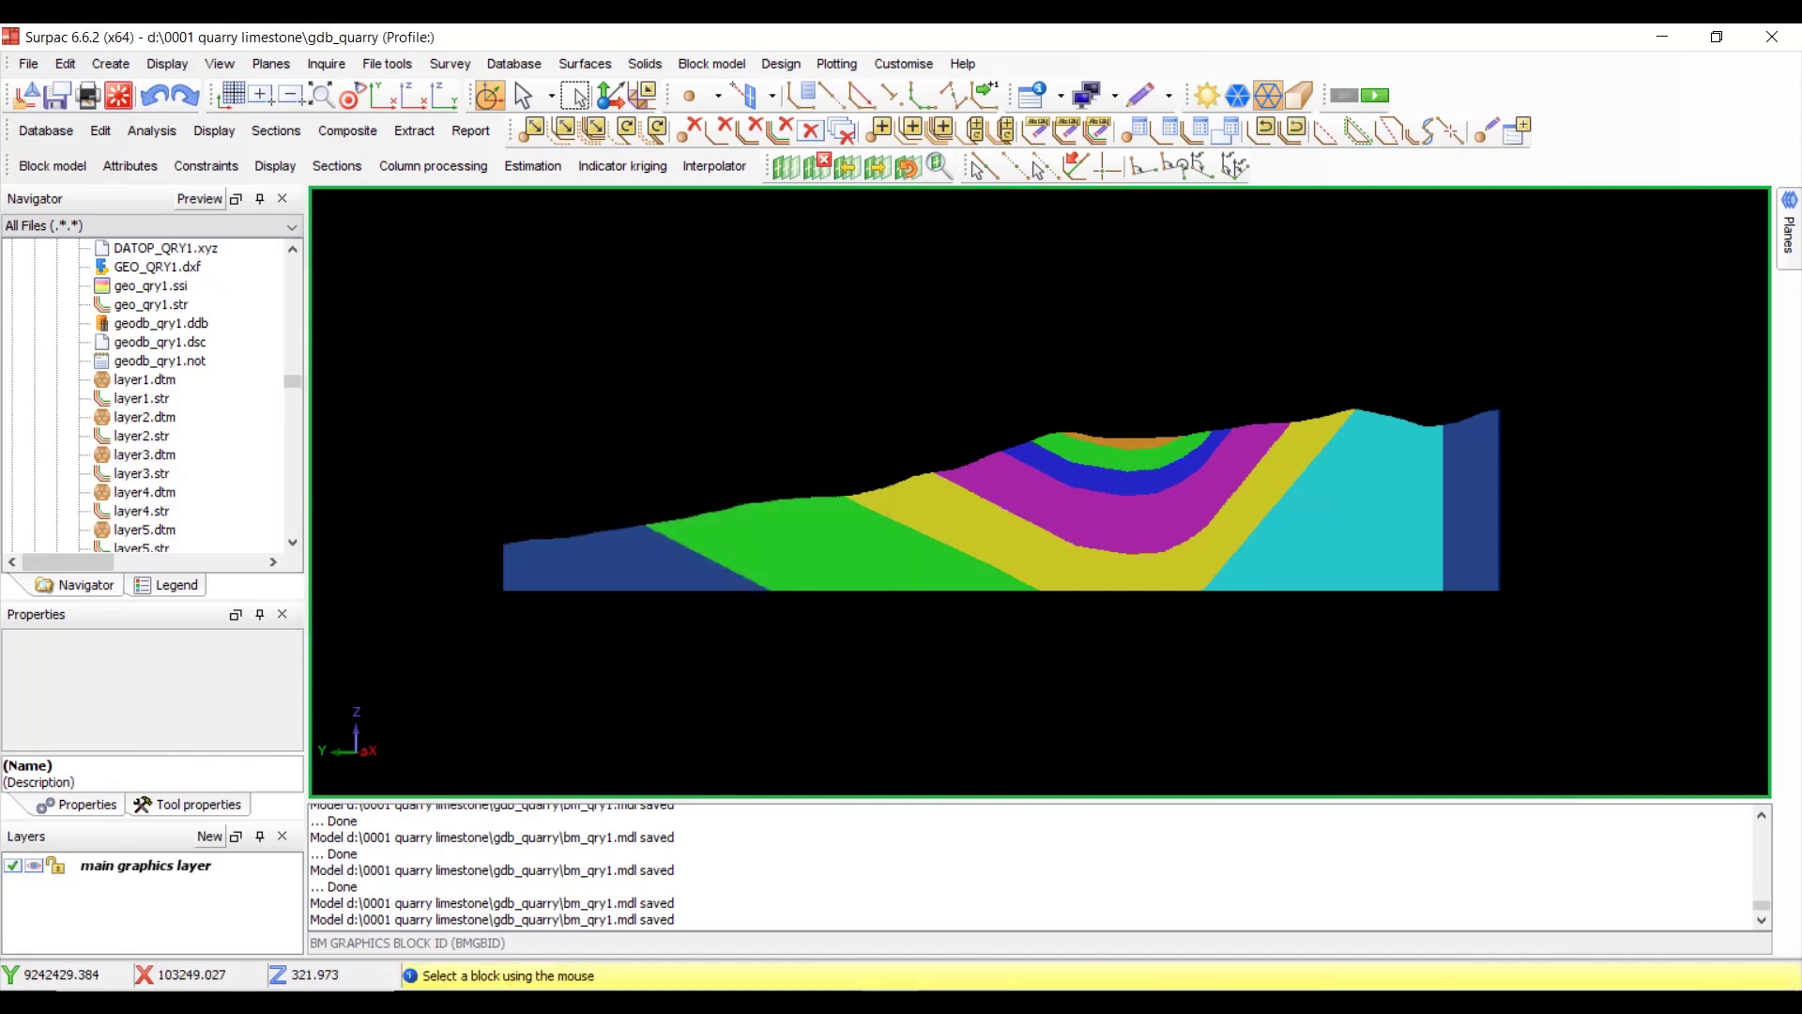
left_click(1139, 484)
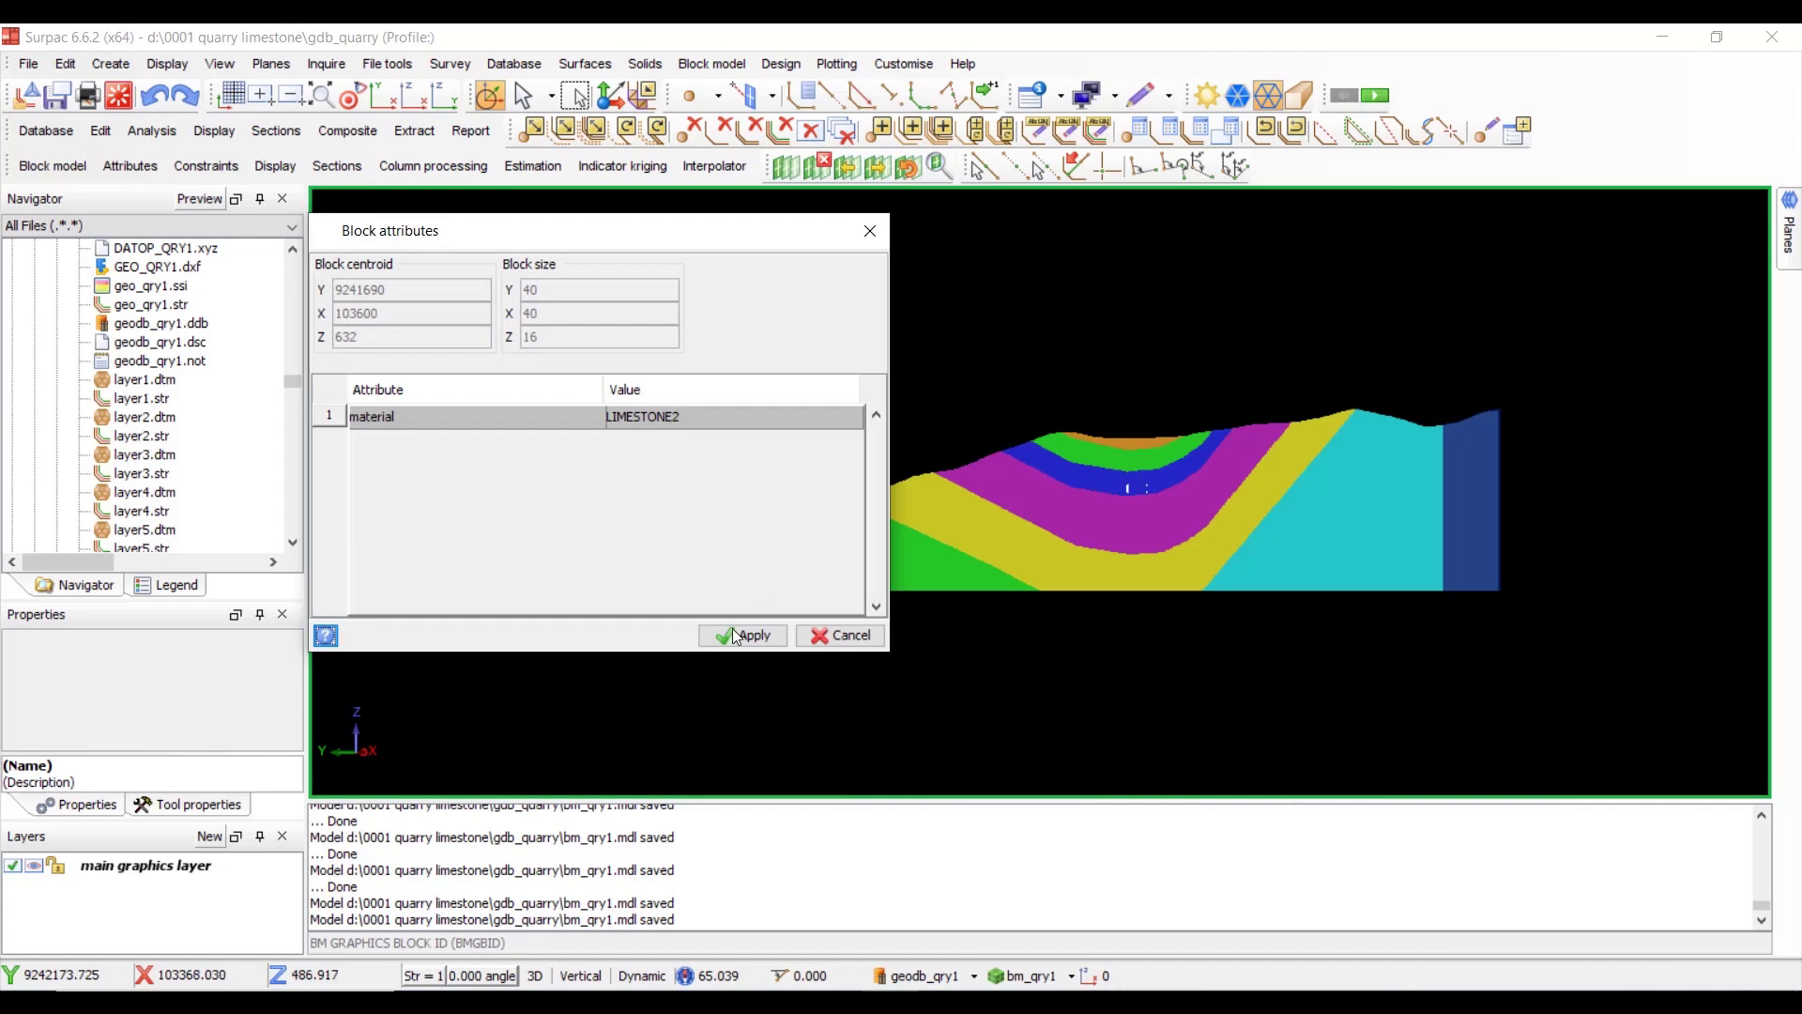
left_click(739, 636)
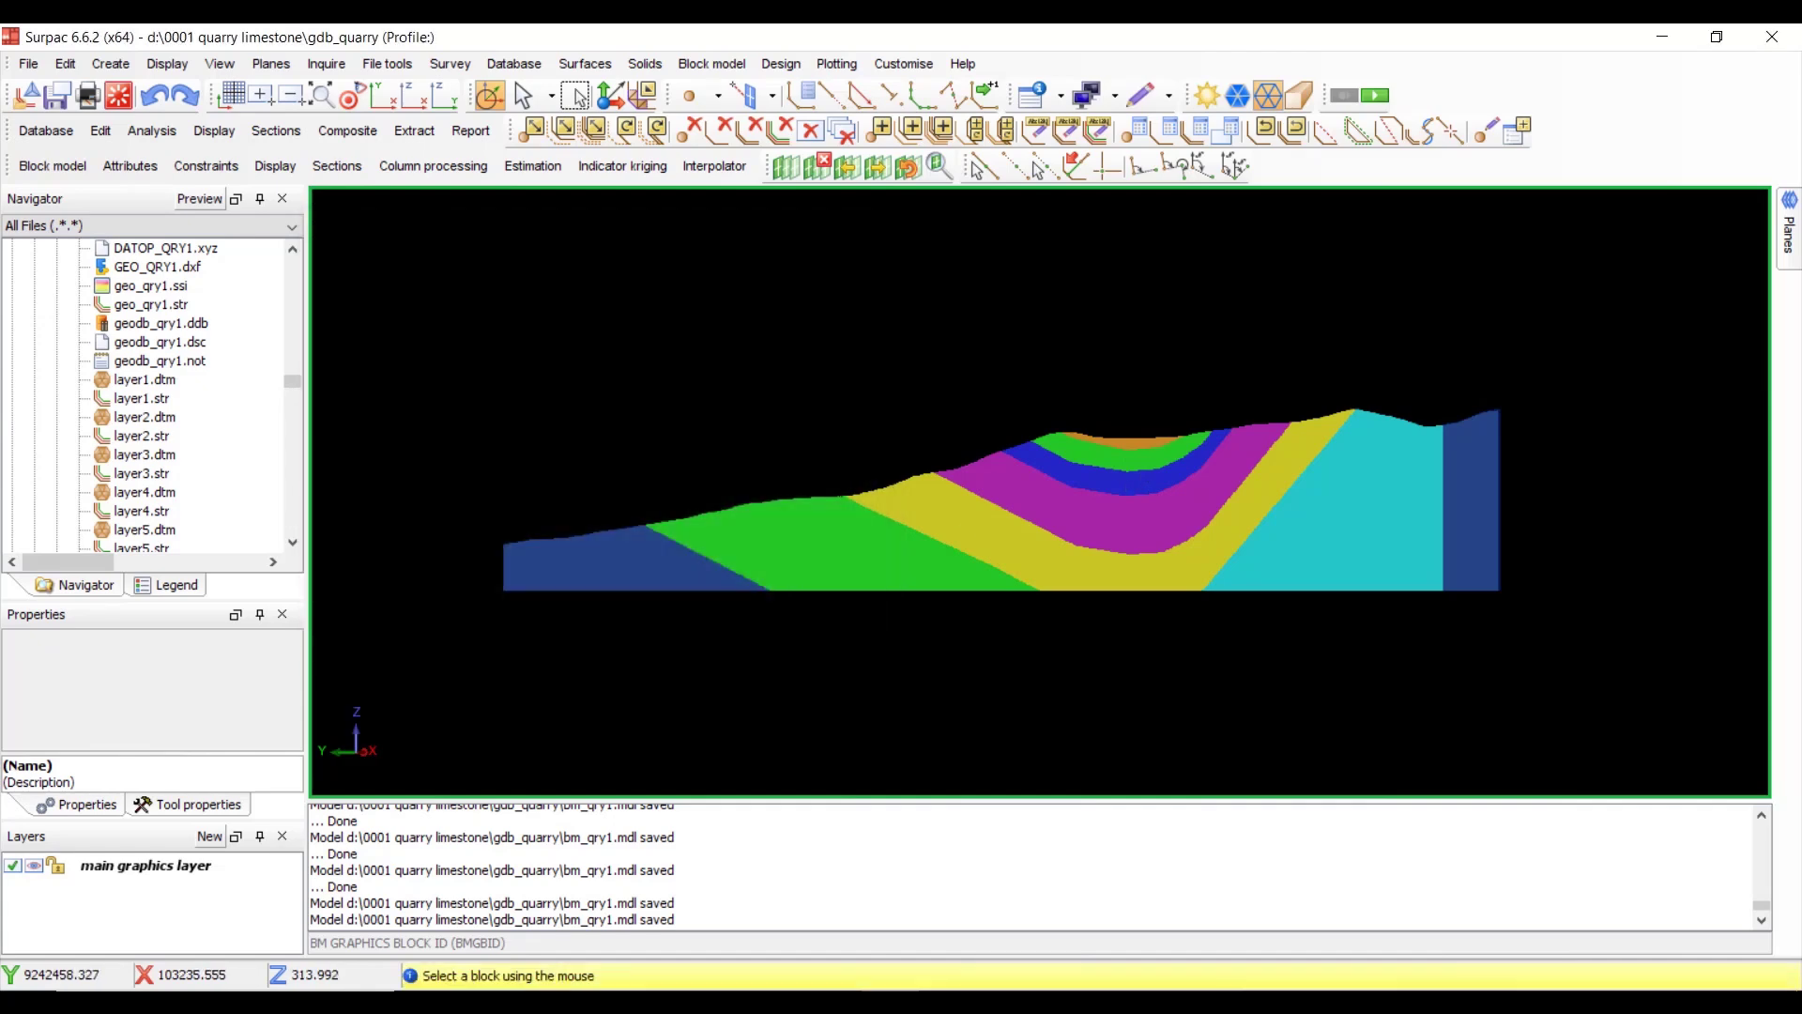
- Check the material attribute of blocks in the magenta, lower yellow and cyan zones of the section
left_click(1155, 520)
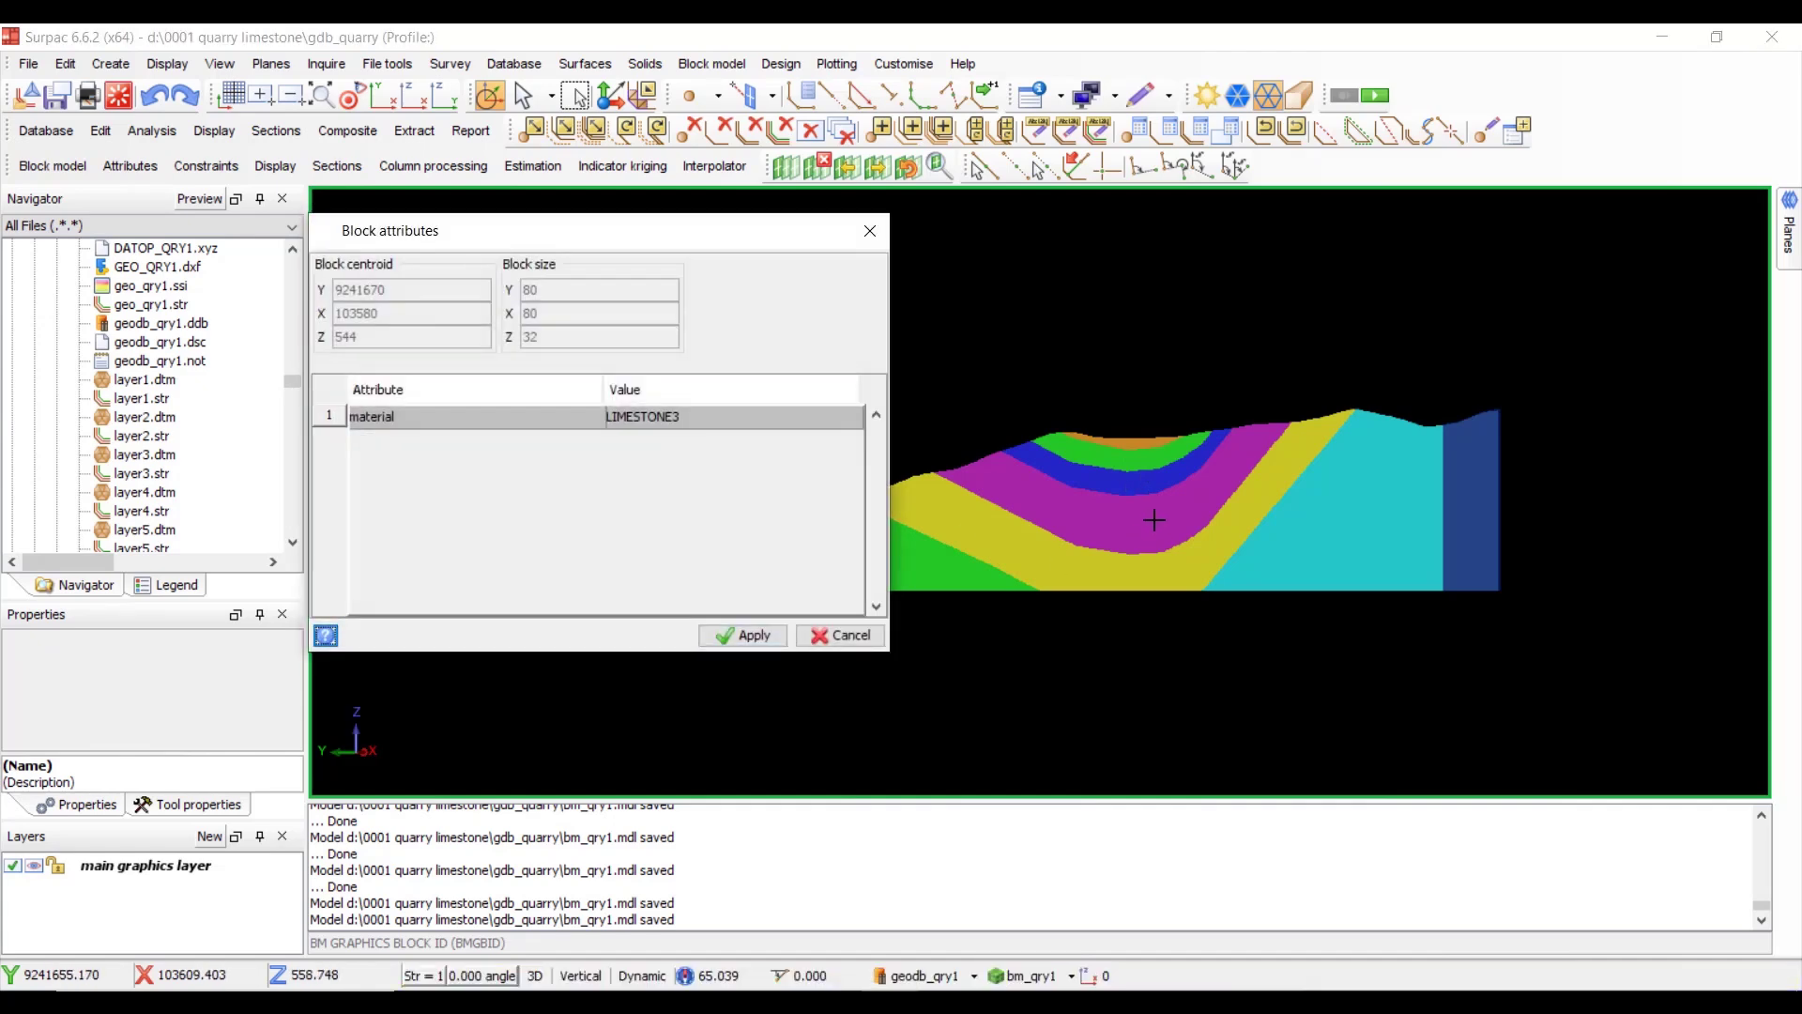
left_click(741, 635)
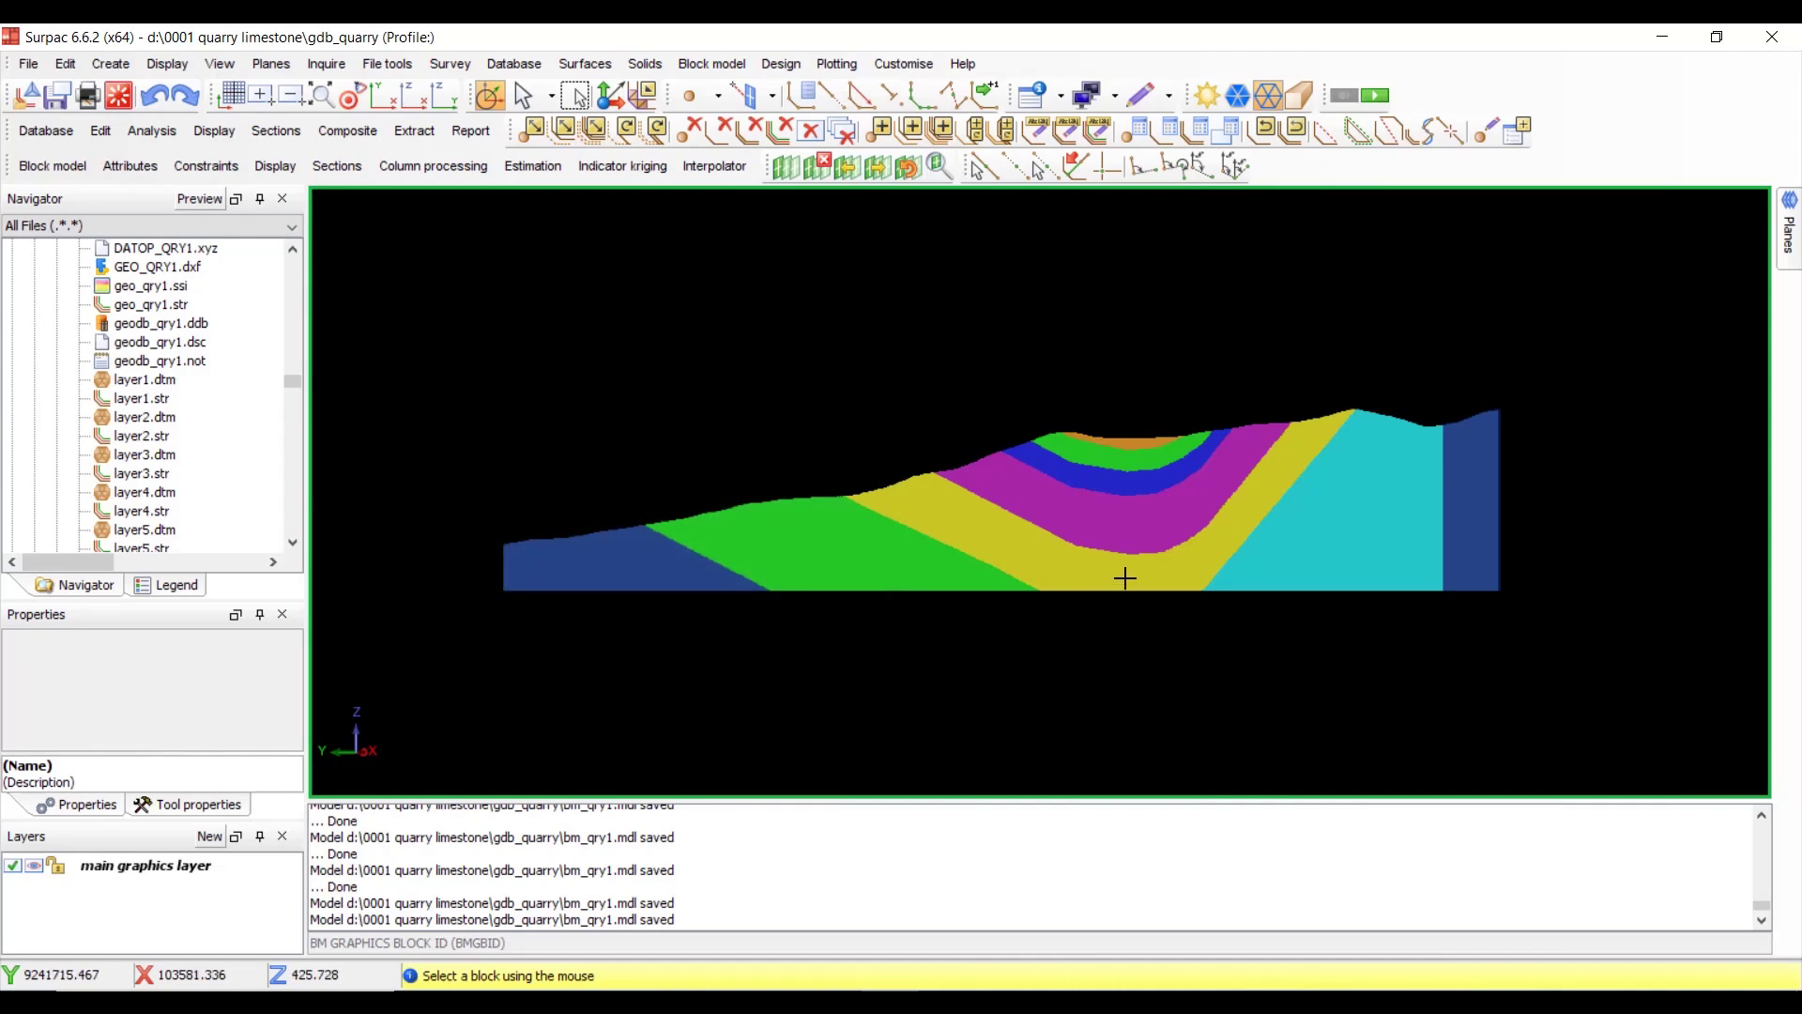
left_click(1125, 579)
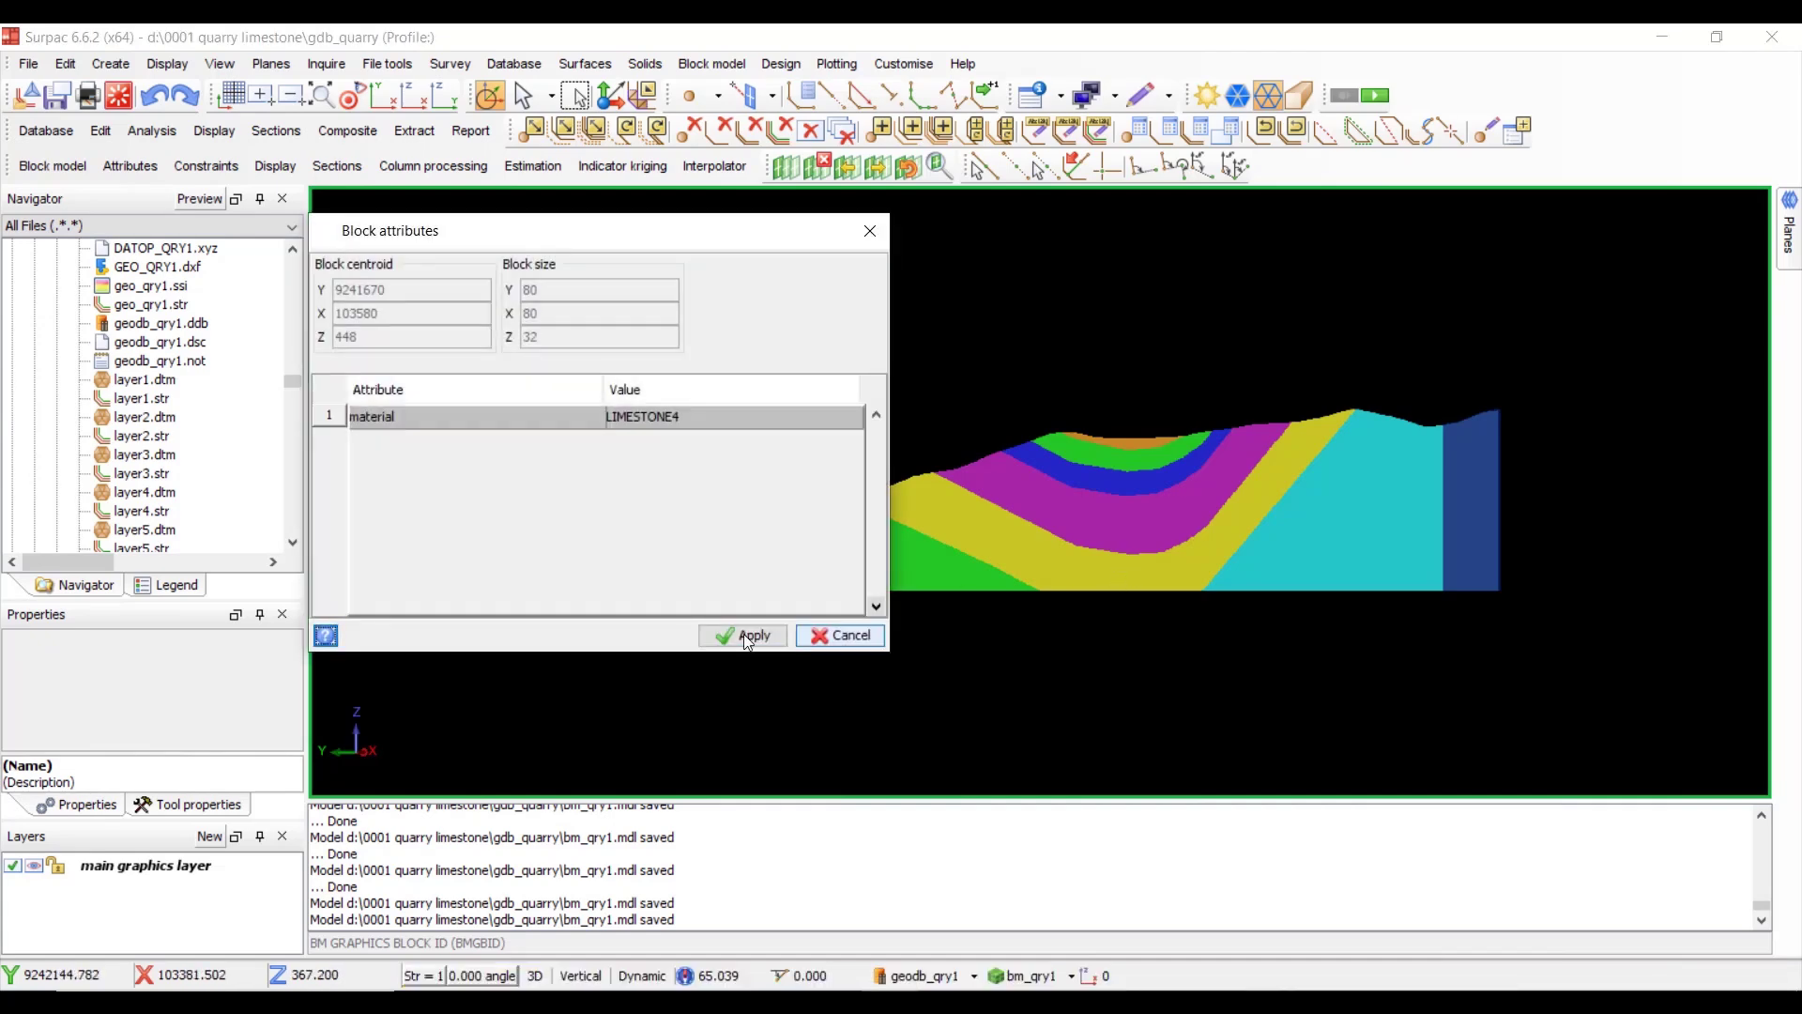
left_click(748, 638)
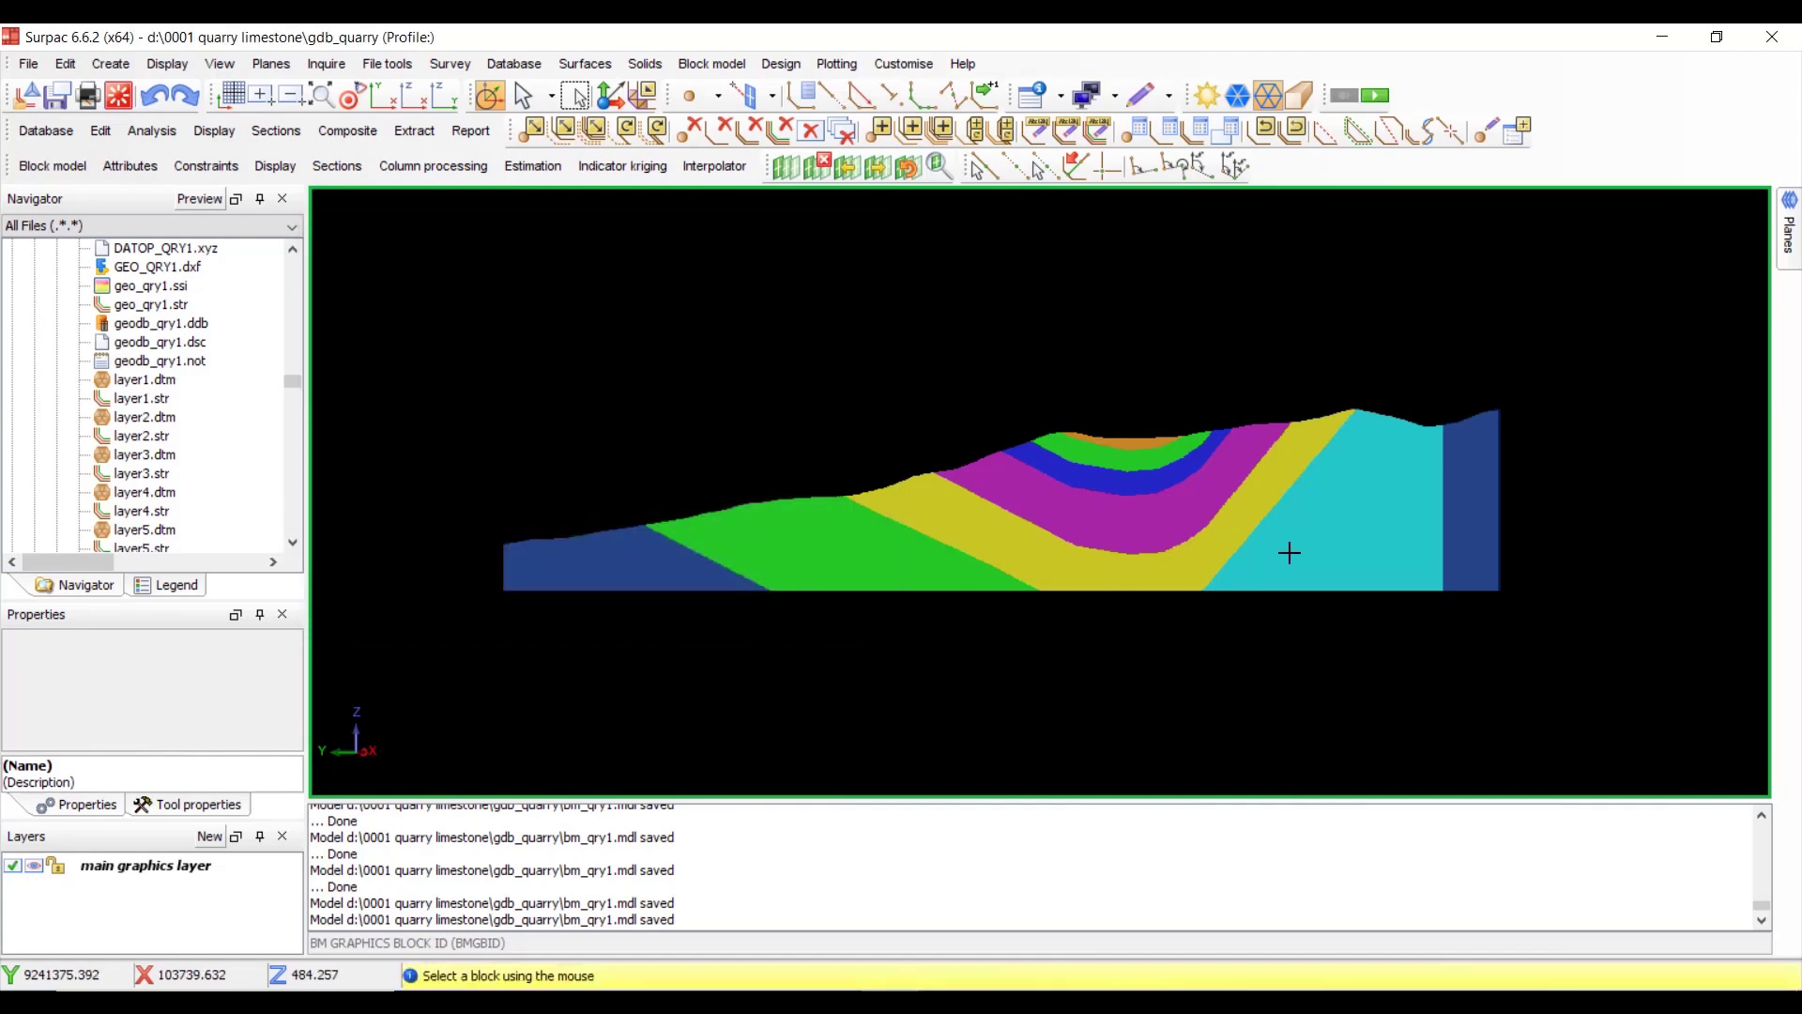
left_click(1289, 553)
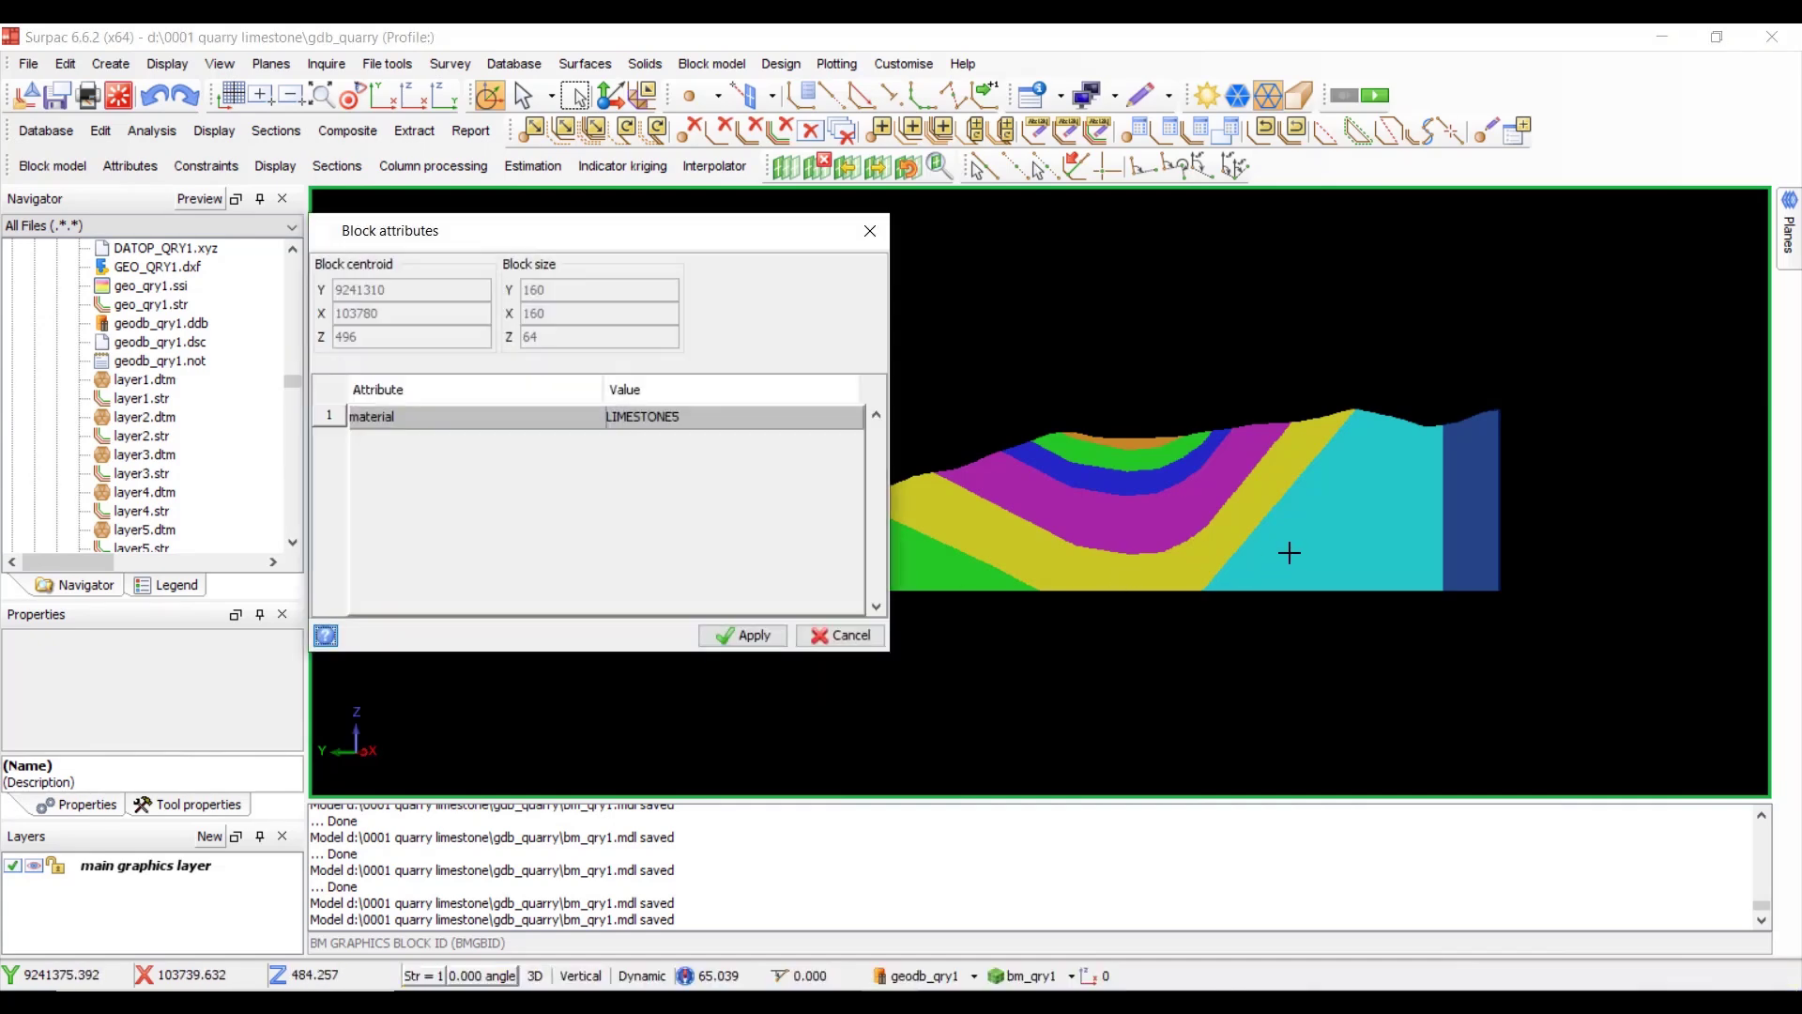
left_click(756, 638)
- Check the material attribute of blocks in the large green area and the adjacent navy end zone, and end the block query
left_click(884, 551)
left_click(756, 638)
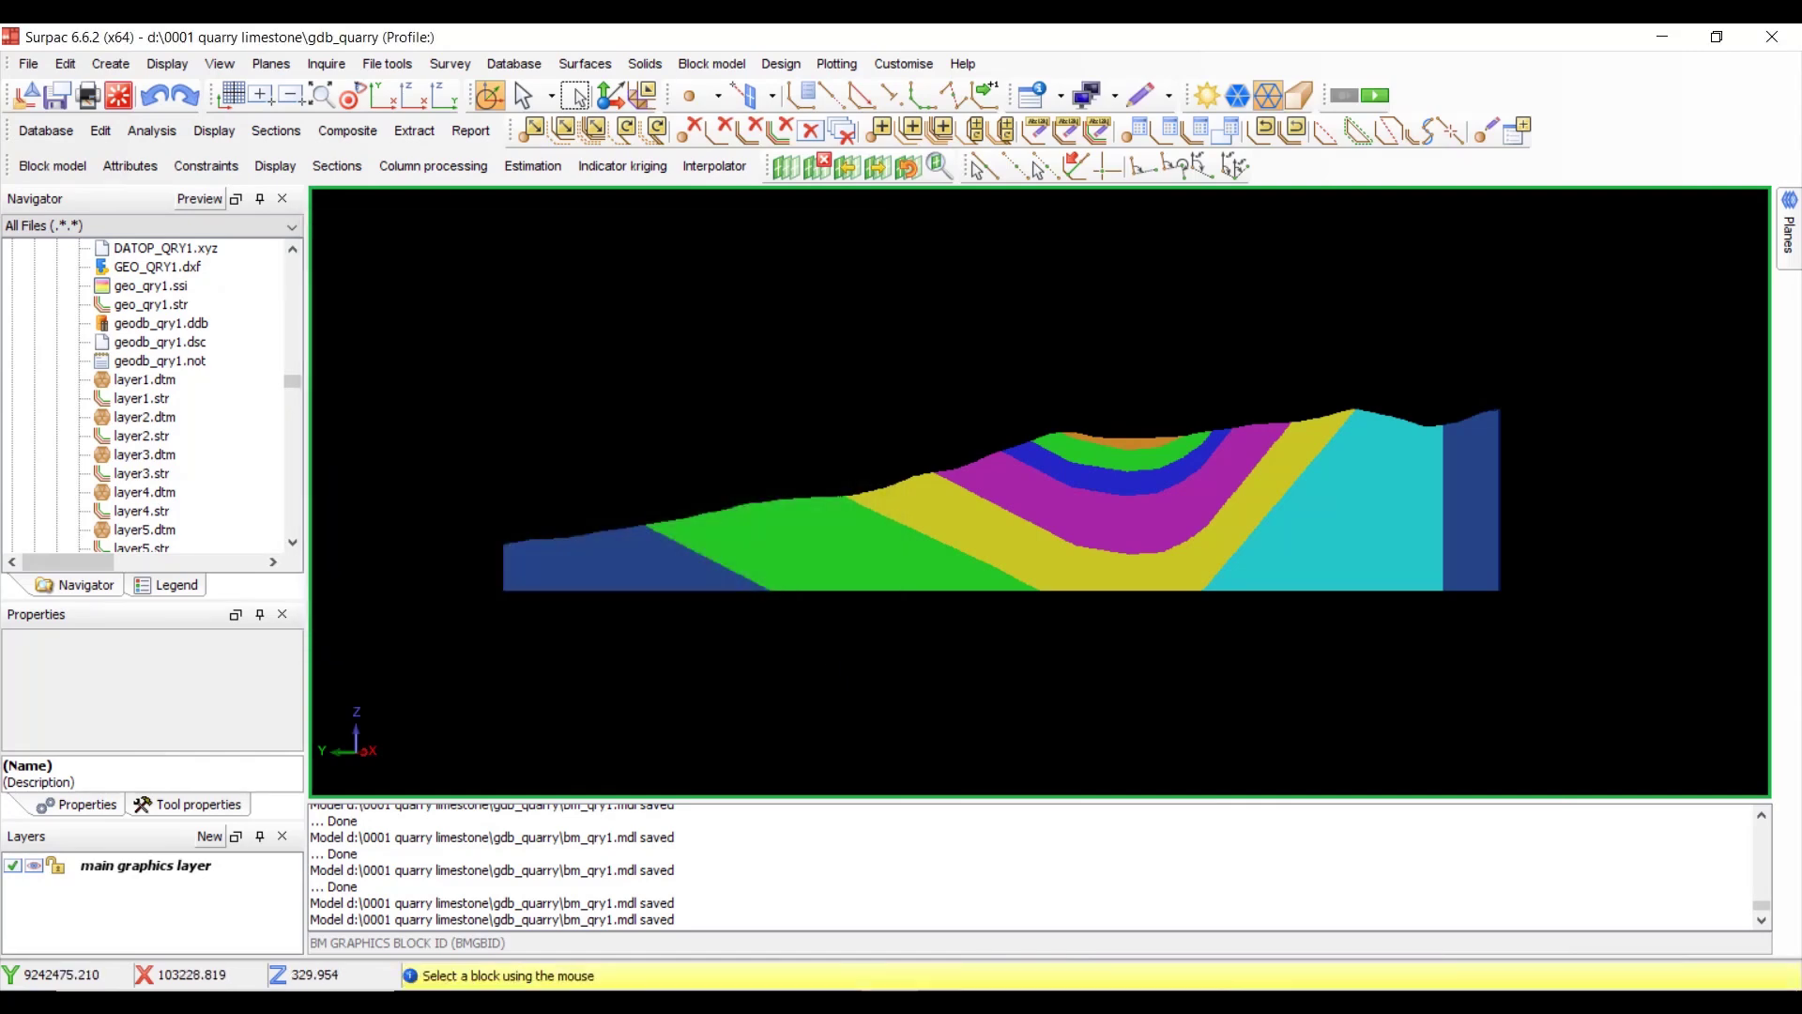
left_click(648, 568)
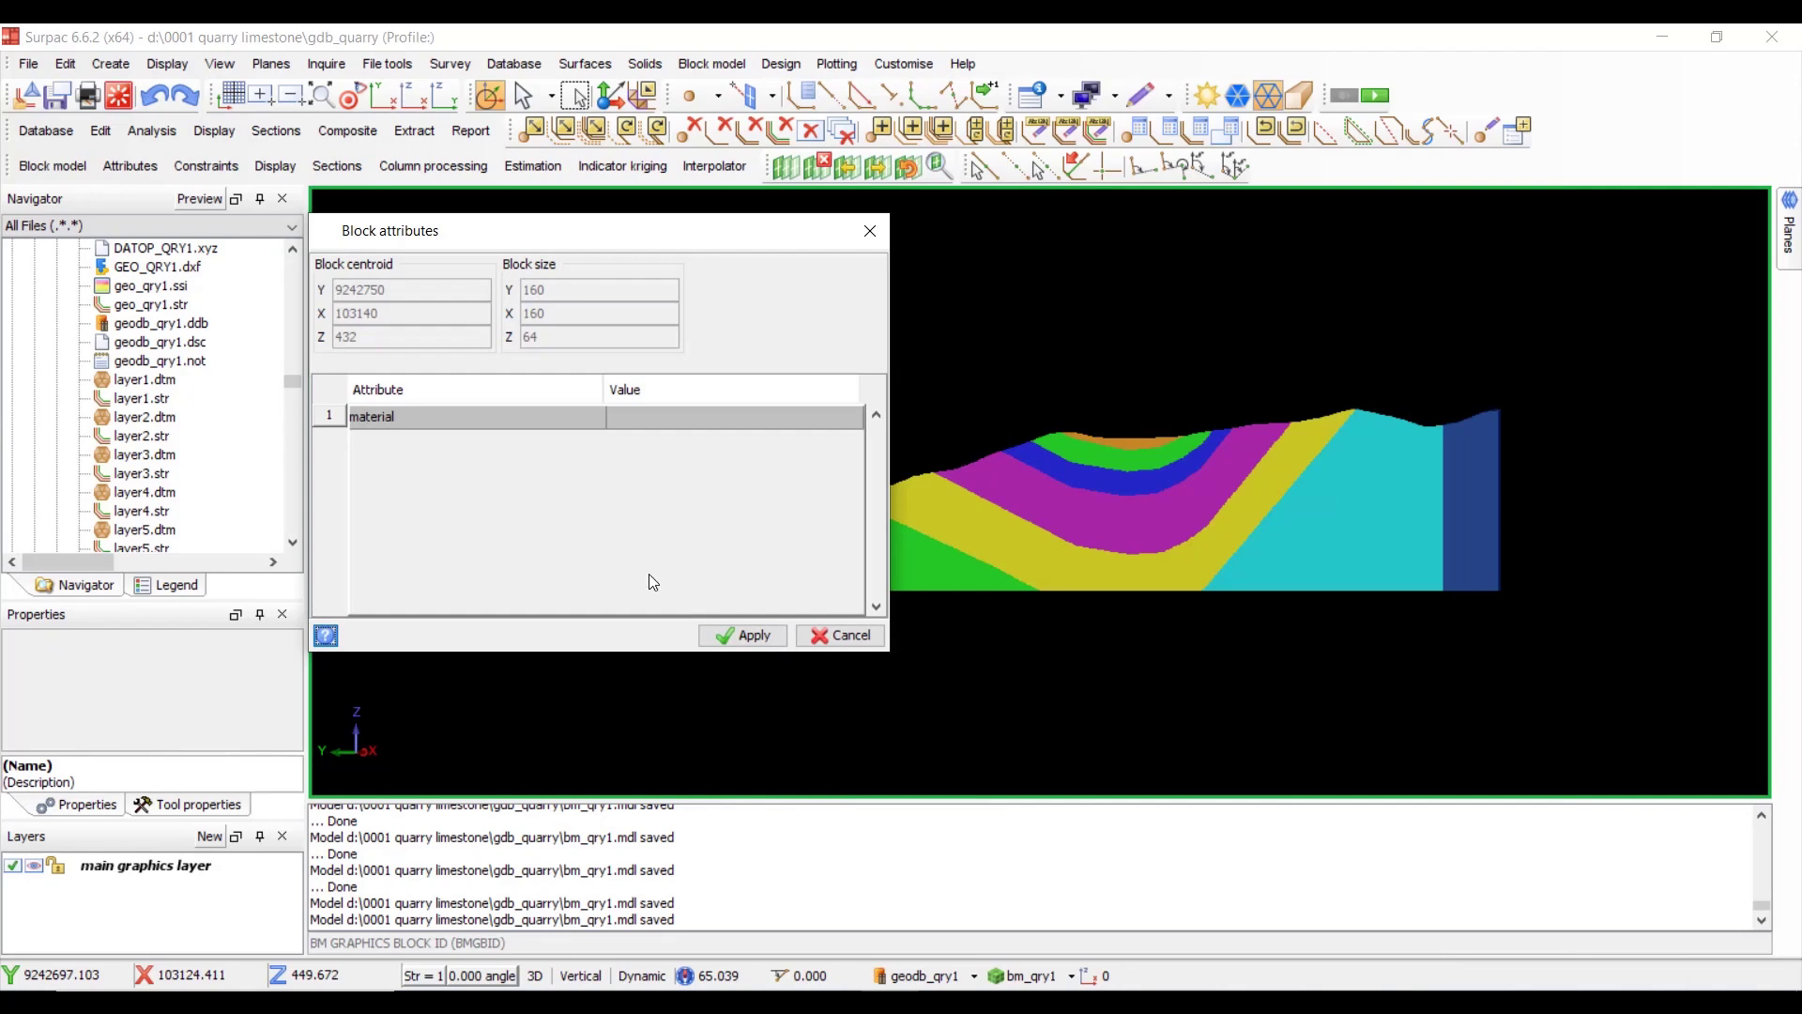
left_click(742, 635)
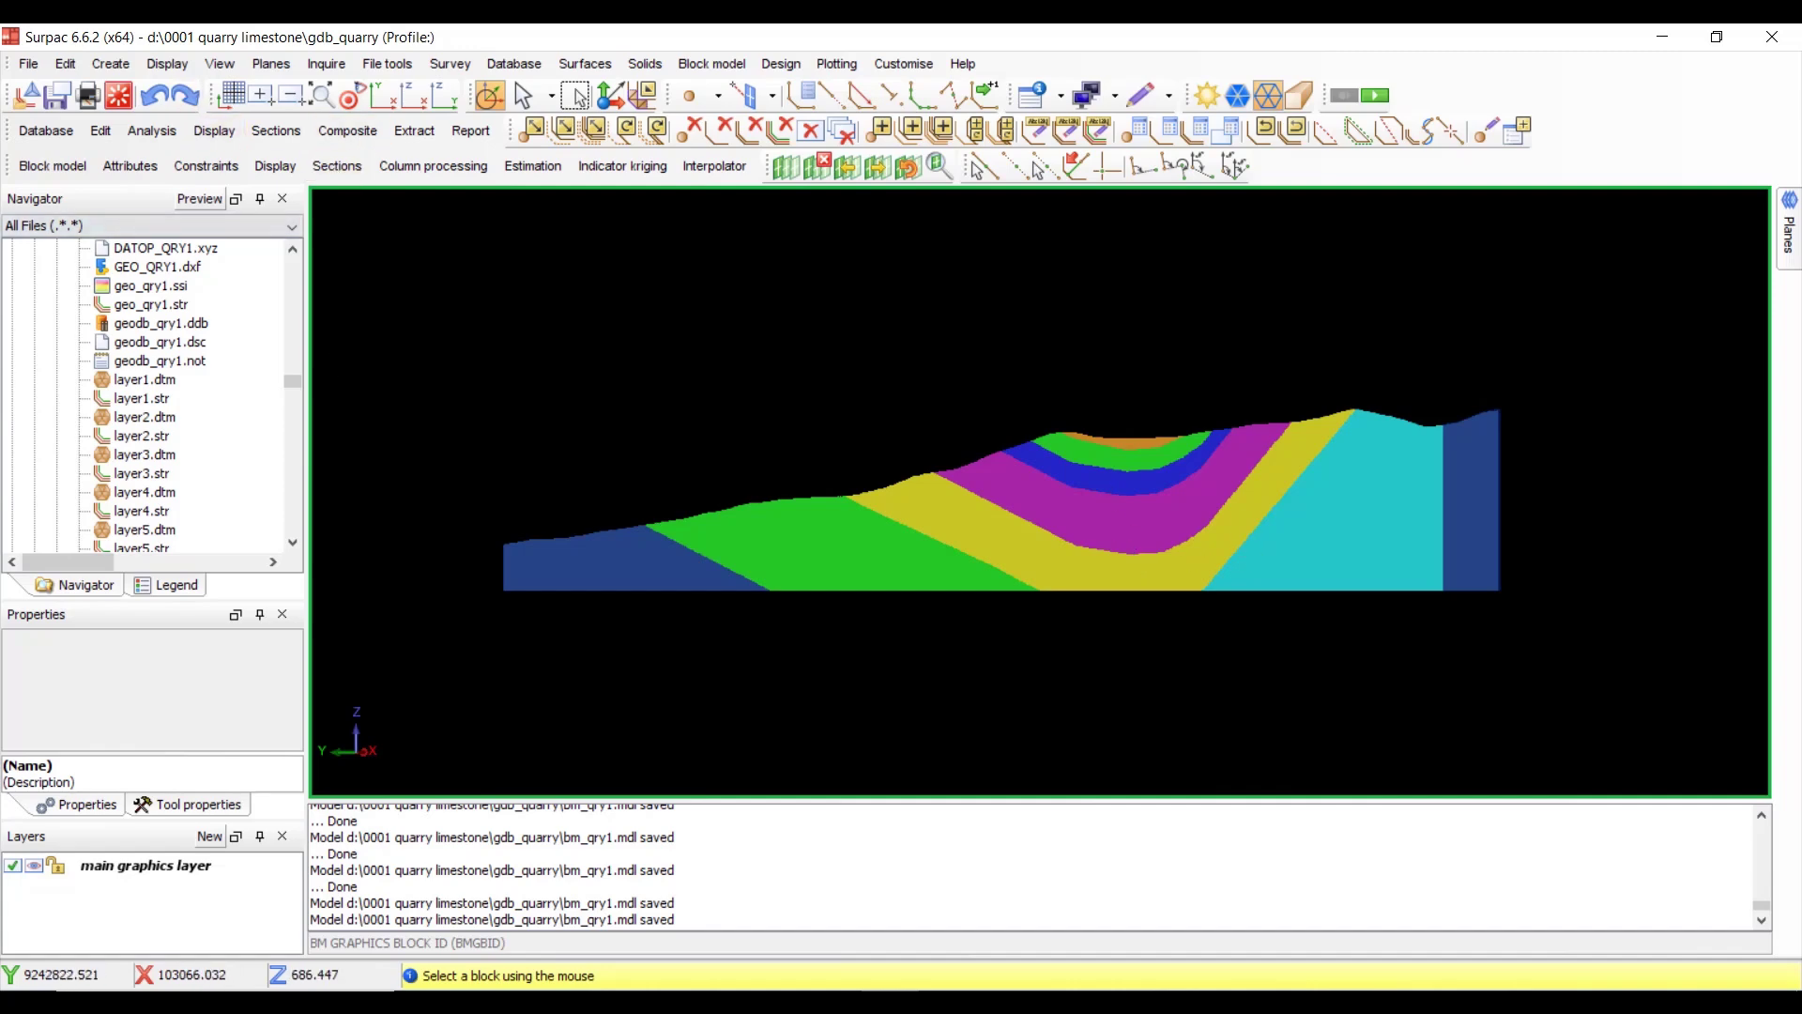
key("Escape")
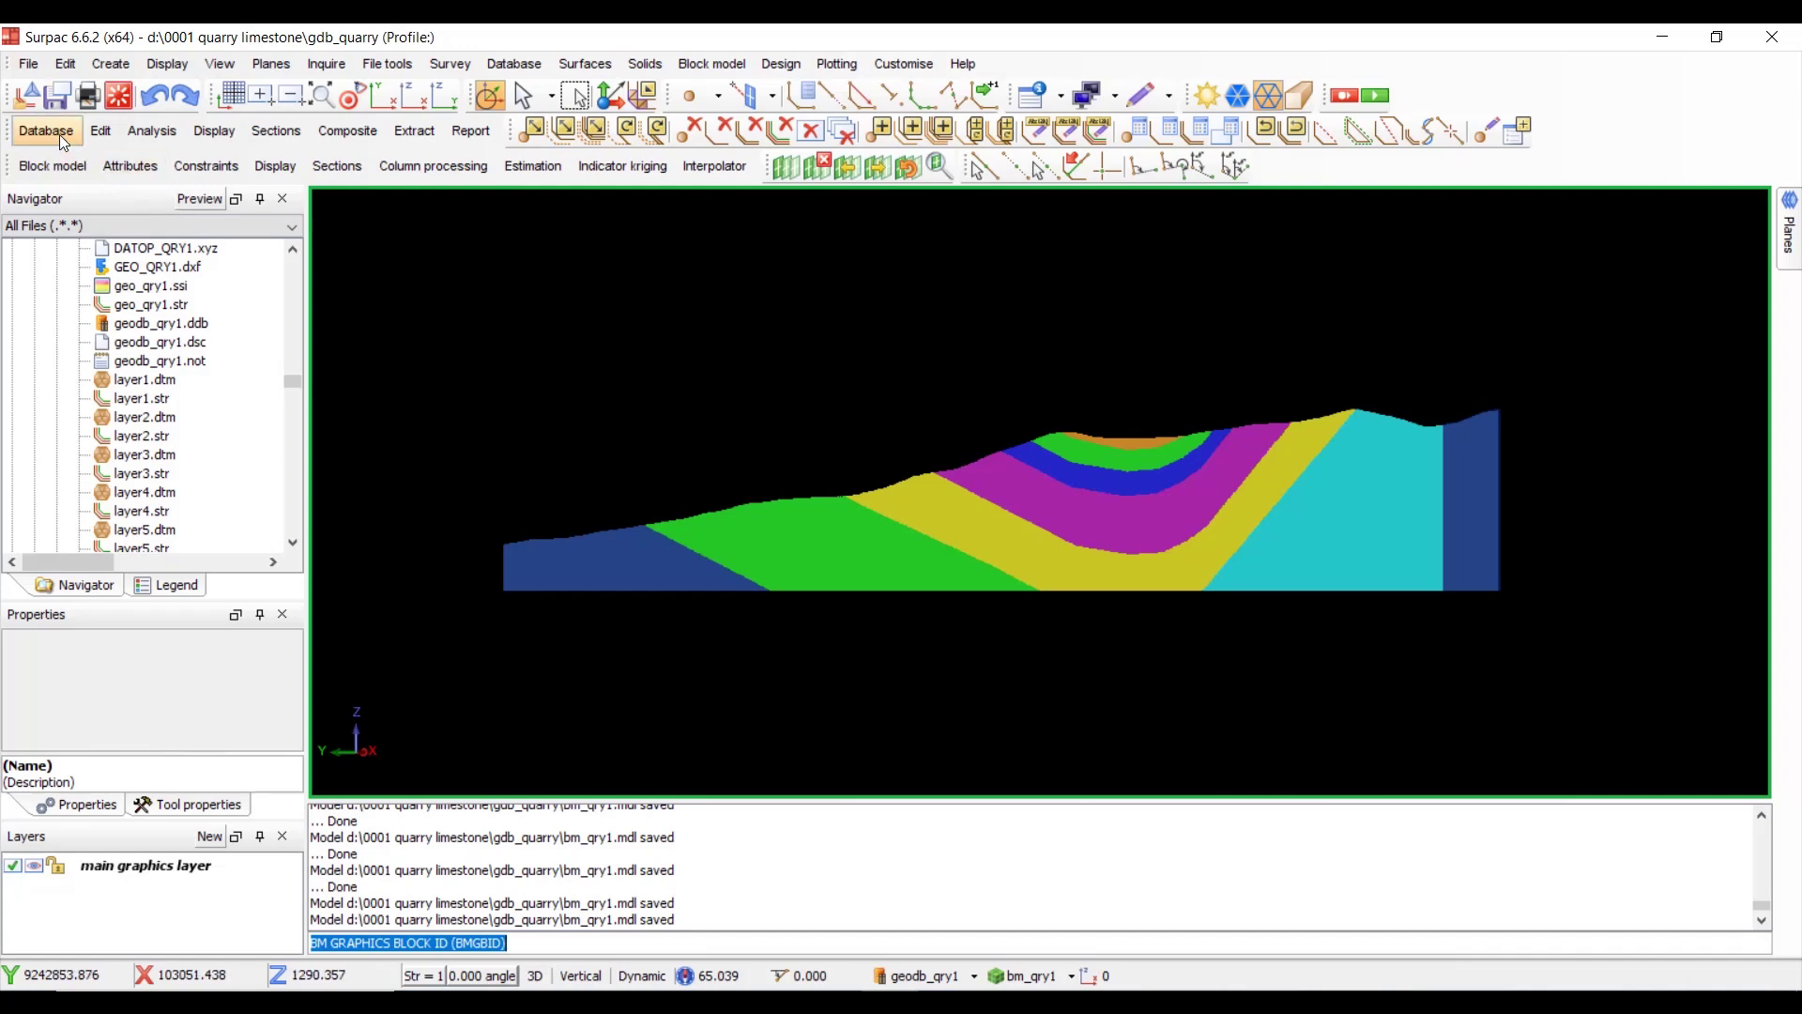
- Start an Autoplot of the section and include the bm_qry1.mdl material legend, with Arial labels and an element size of 0.50
left_click(29, 64)
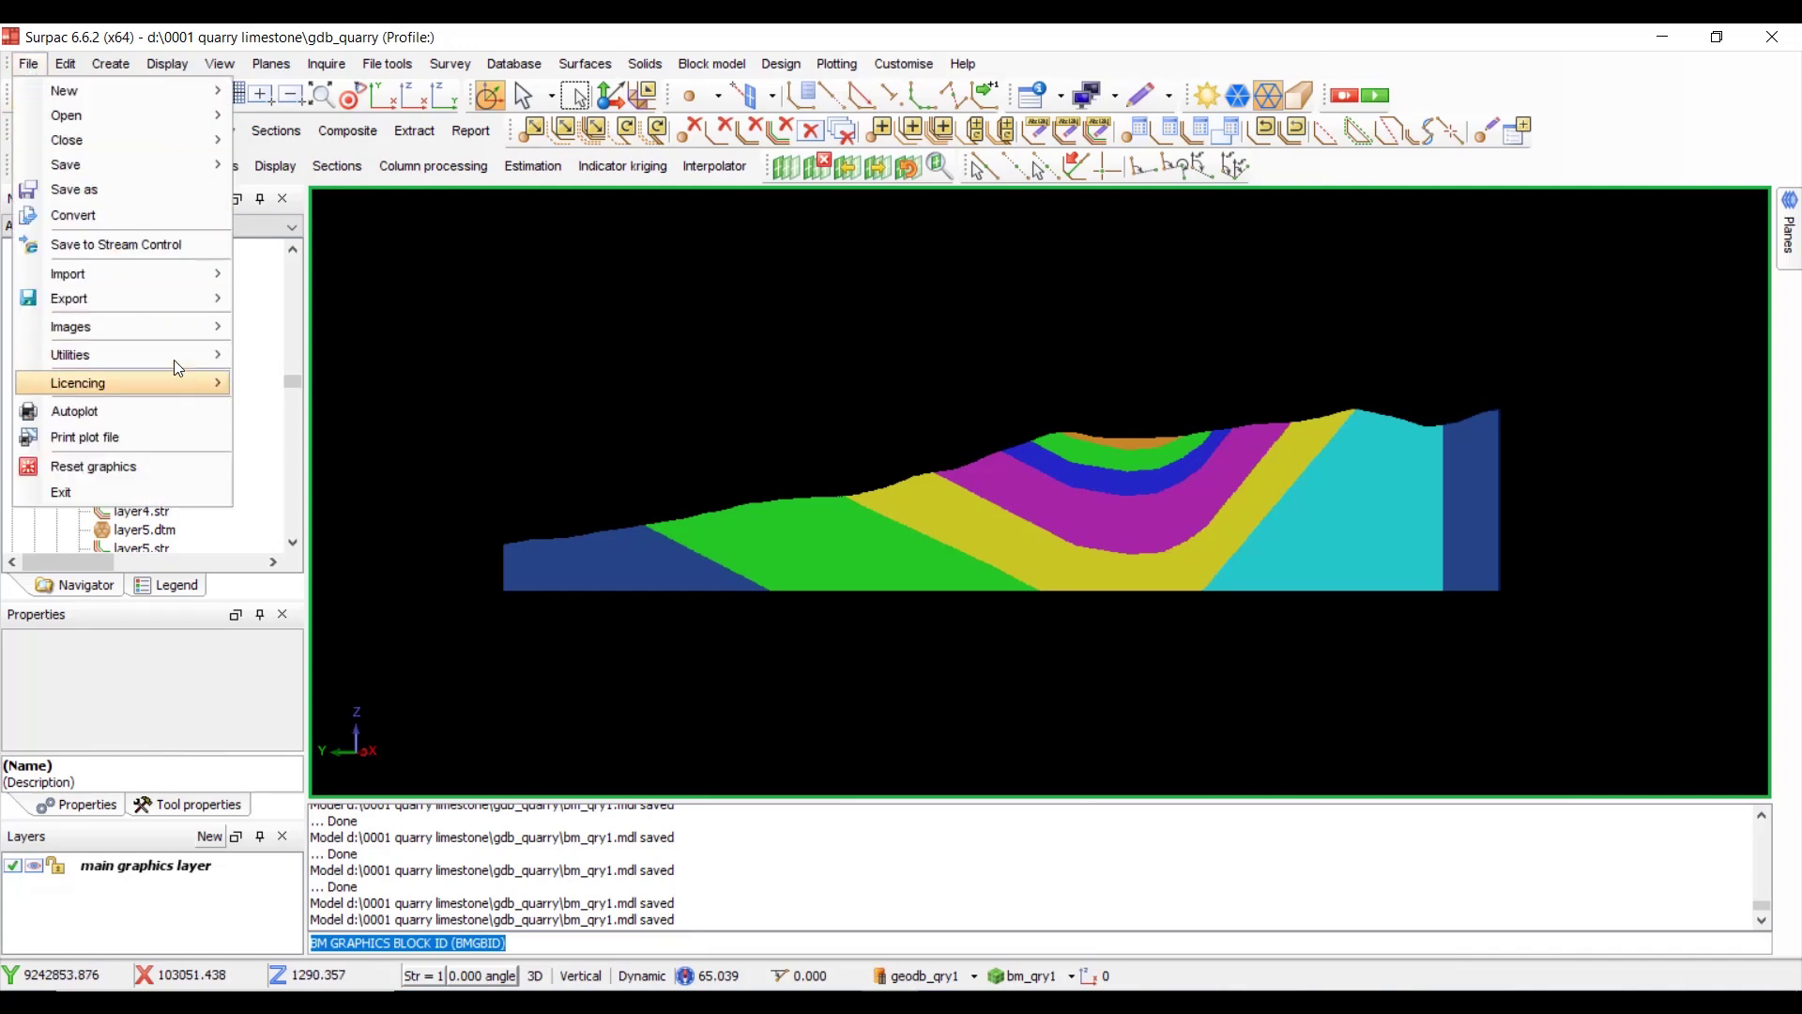
left_click(154, 415)
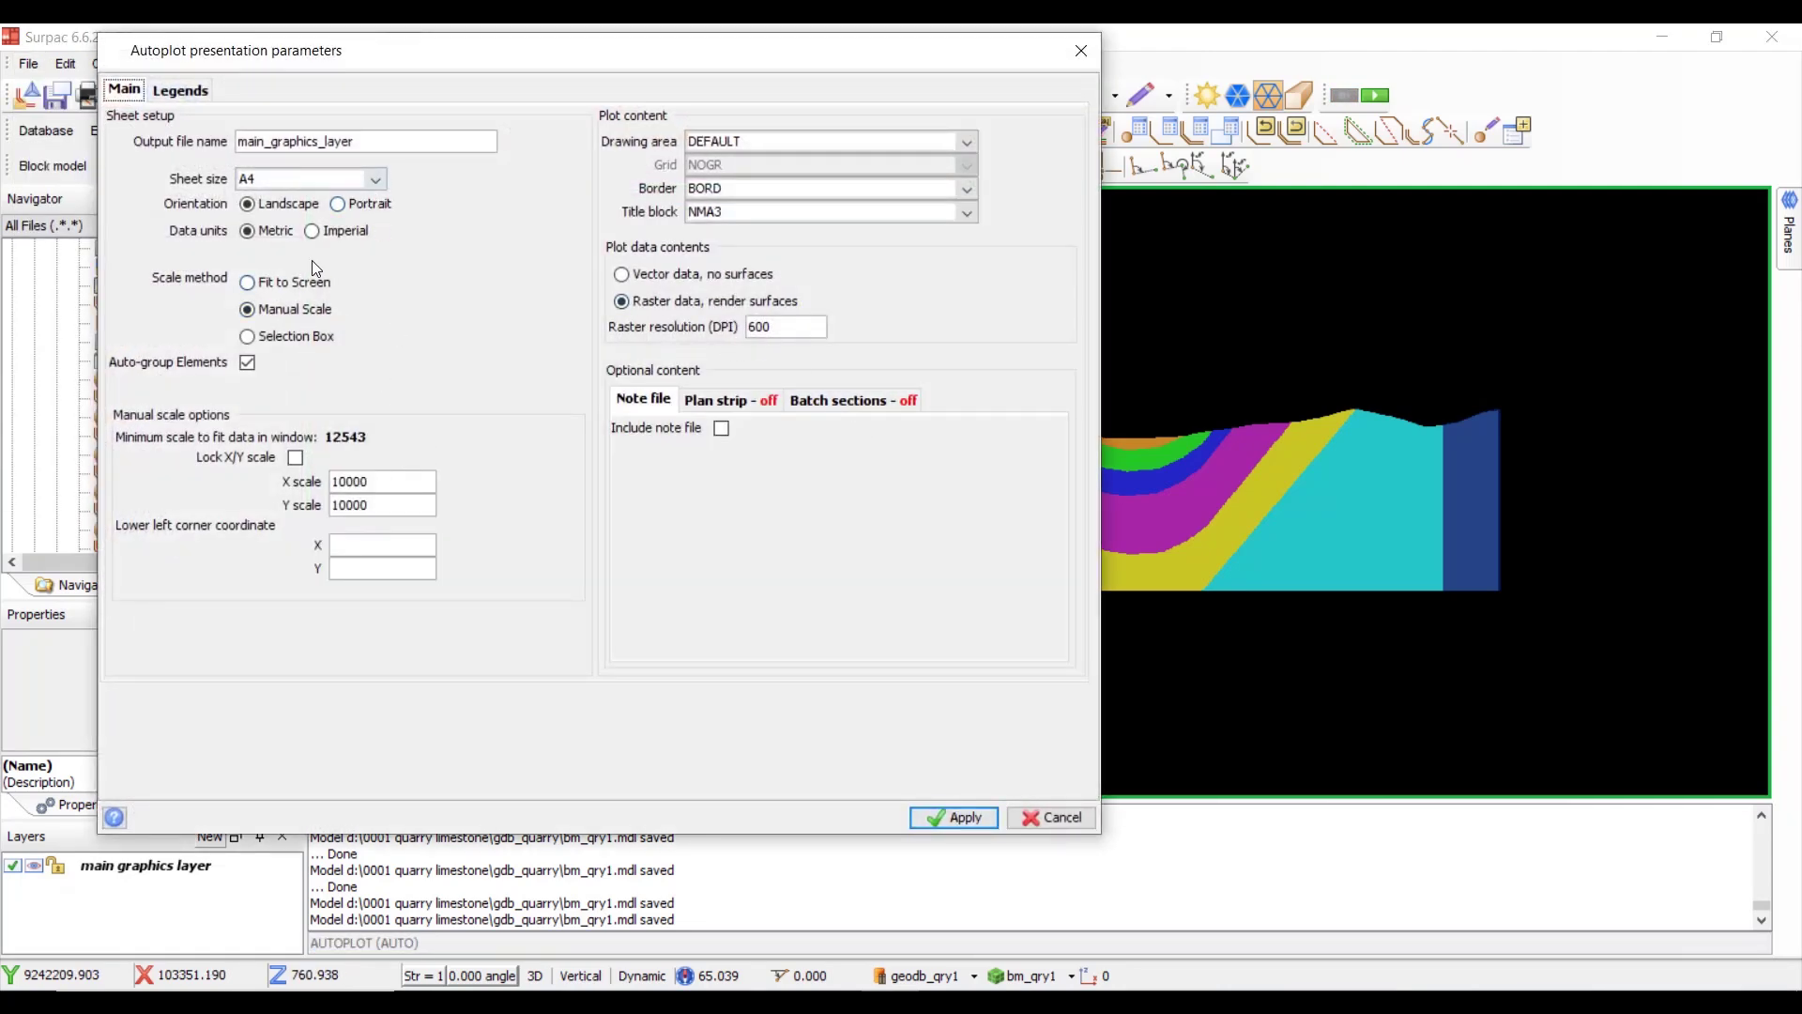
left_click(199, 94)
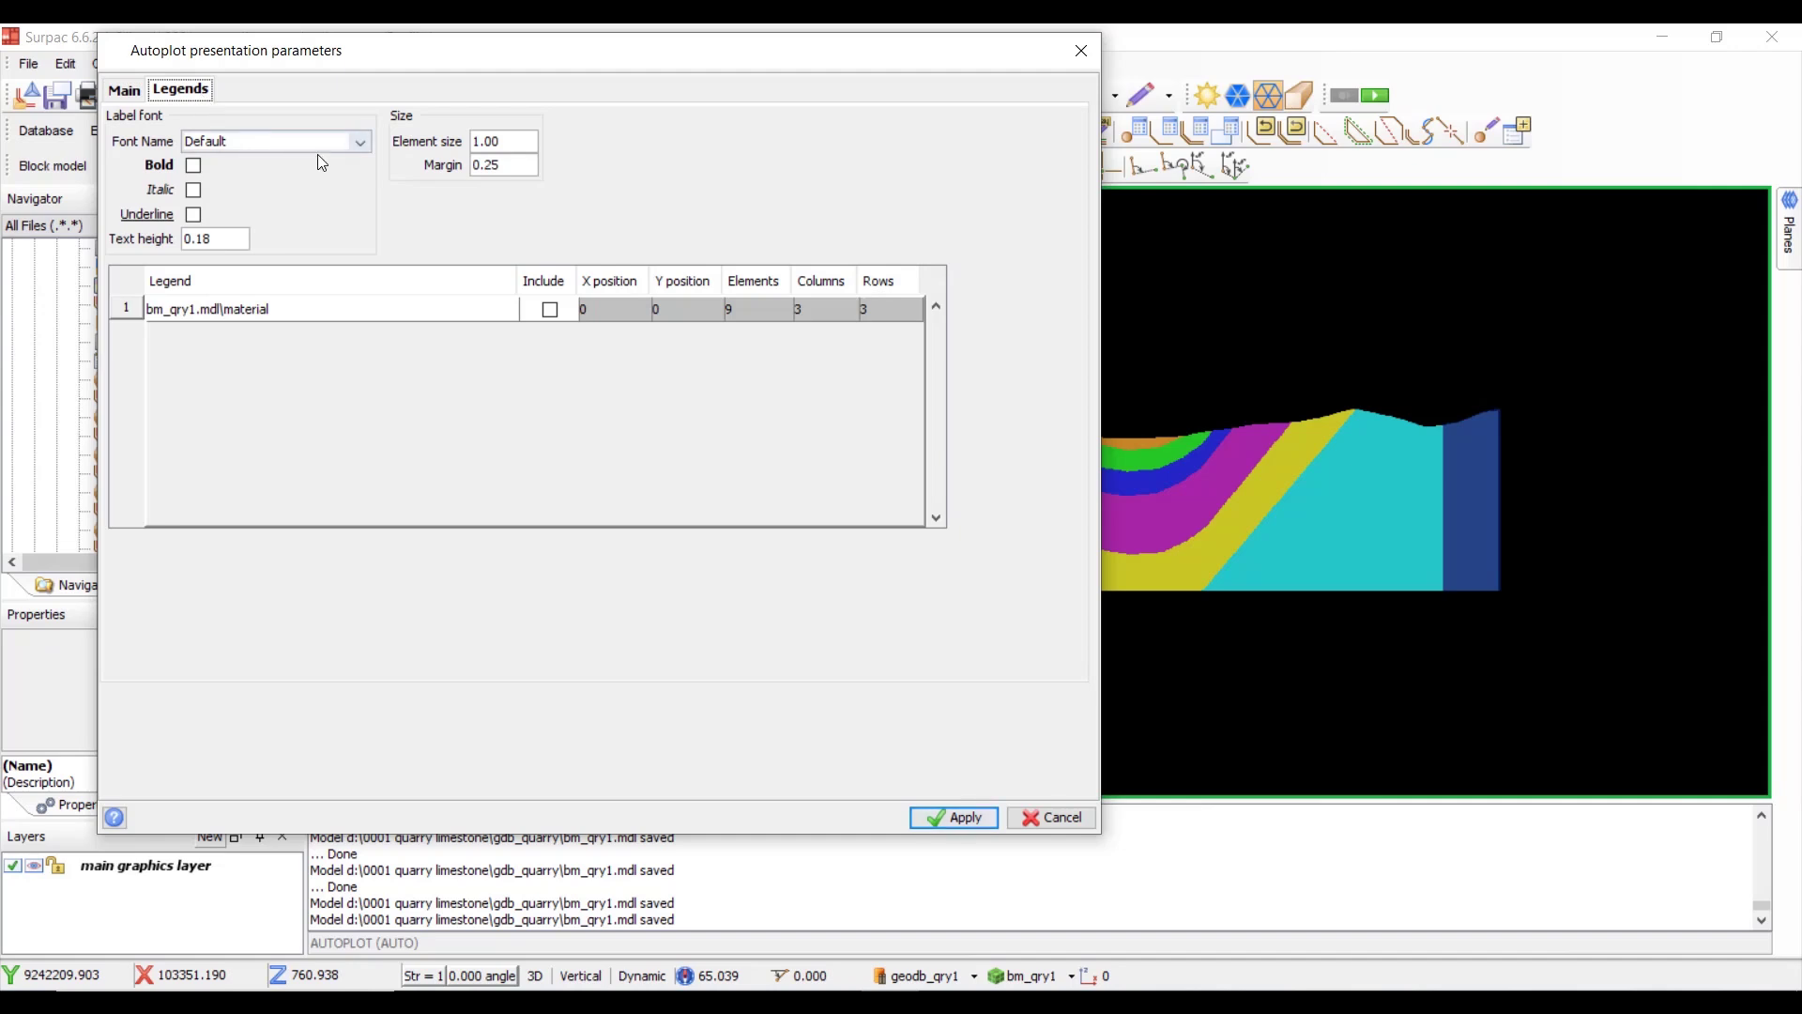
left_click(360, 142)
scroll(251, 278, "down", 2)
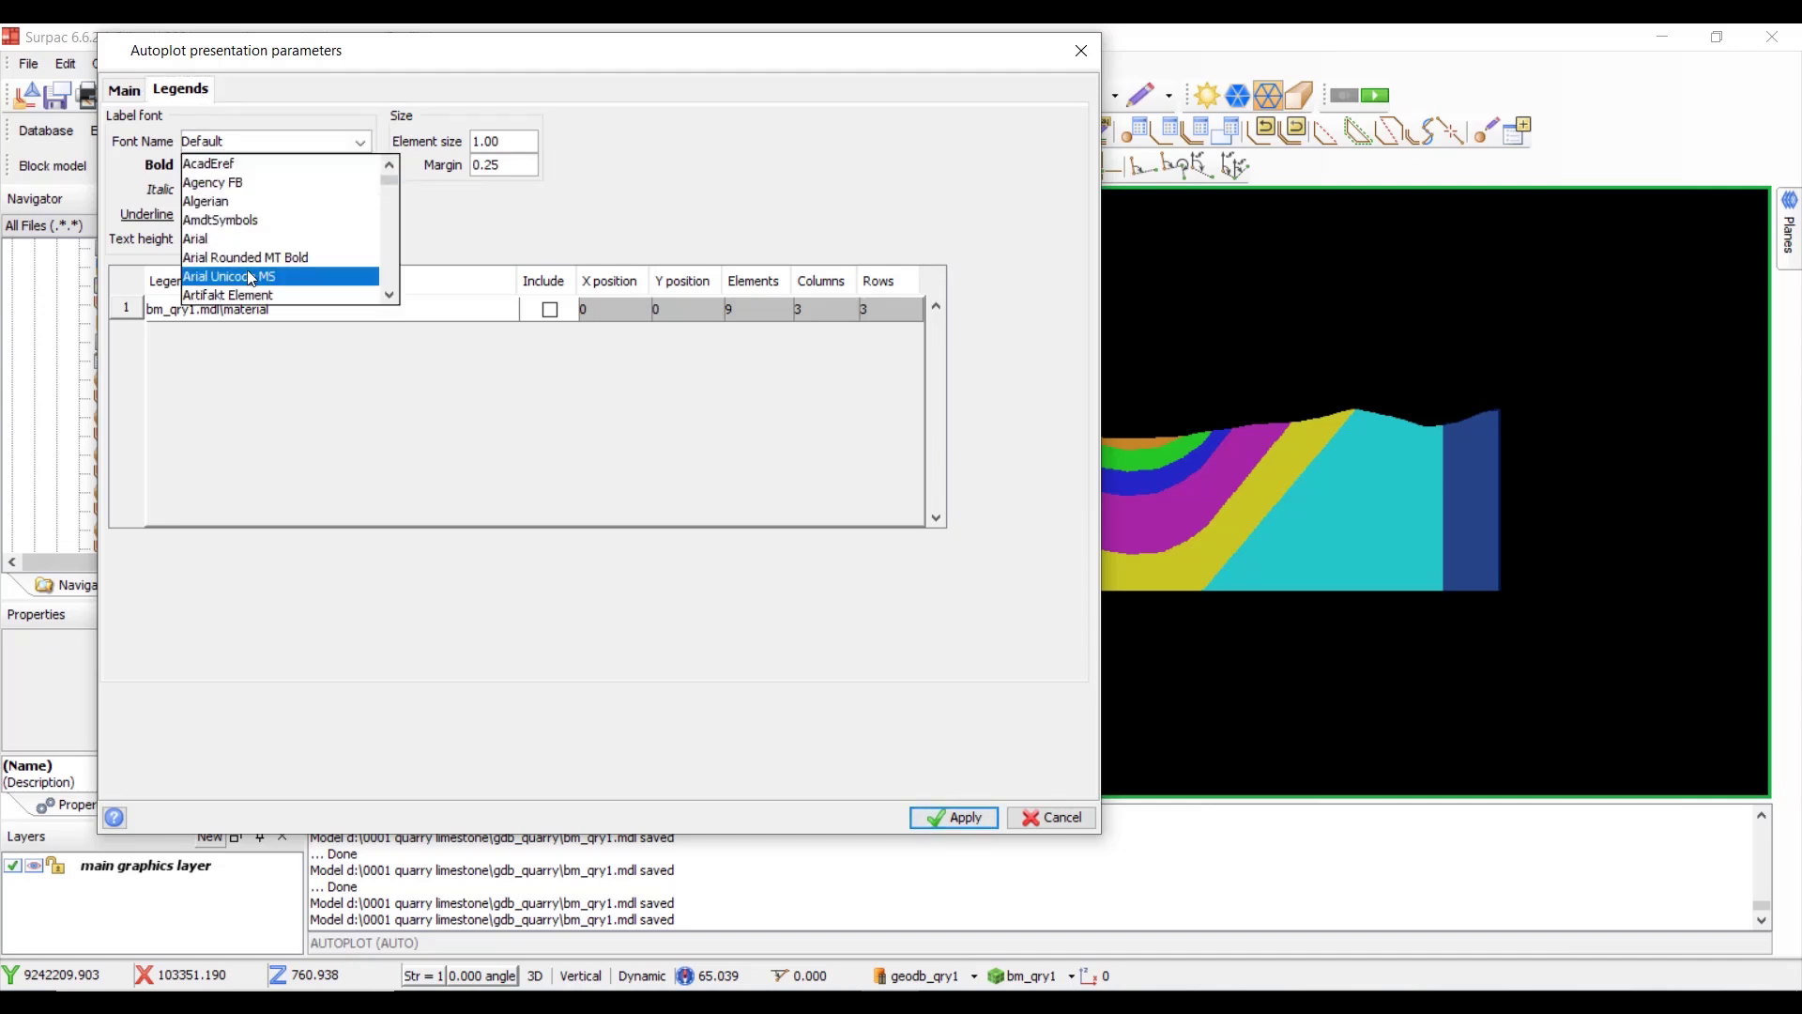
left_click(222, 239)
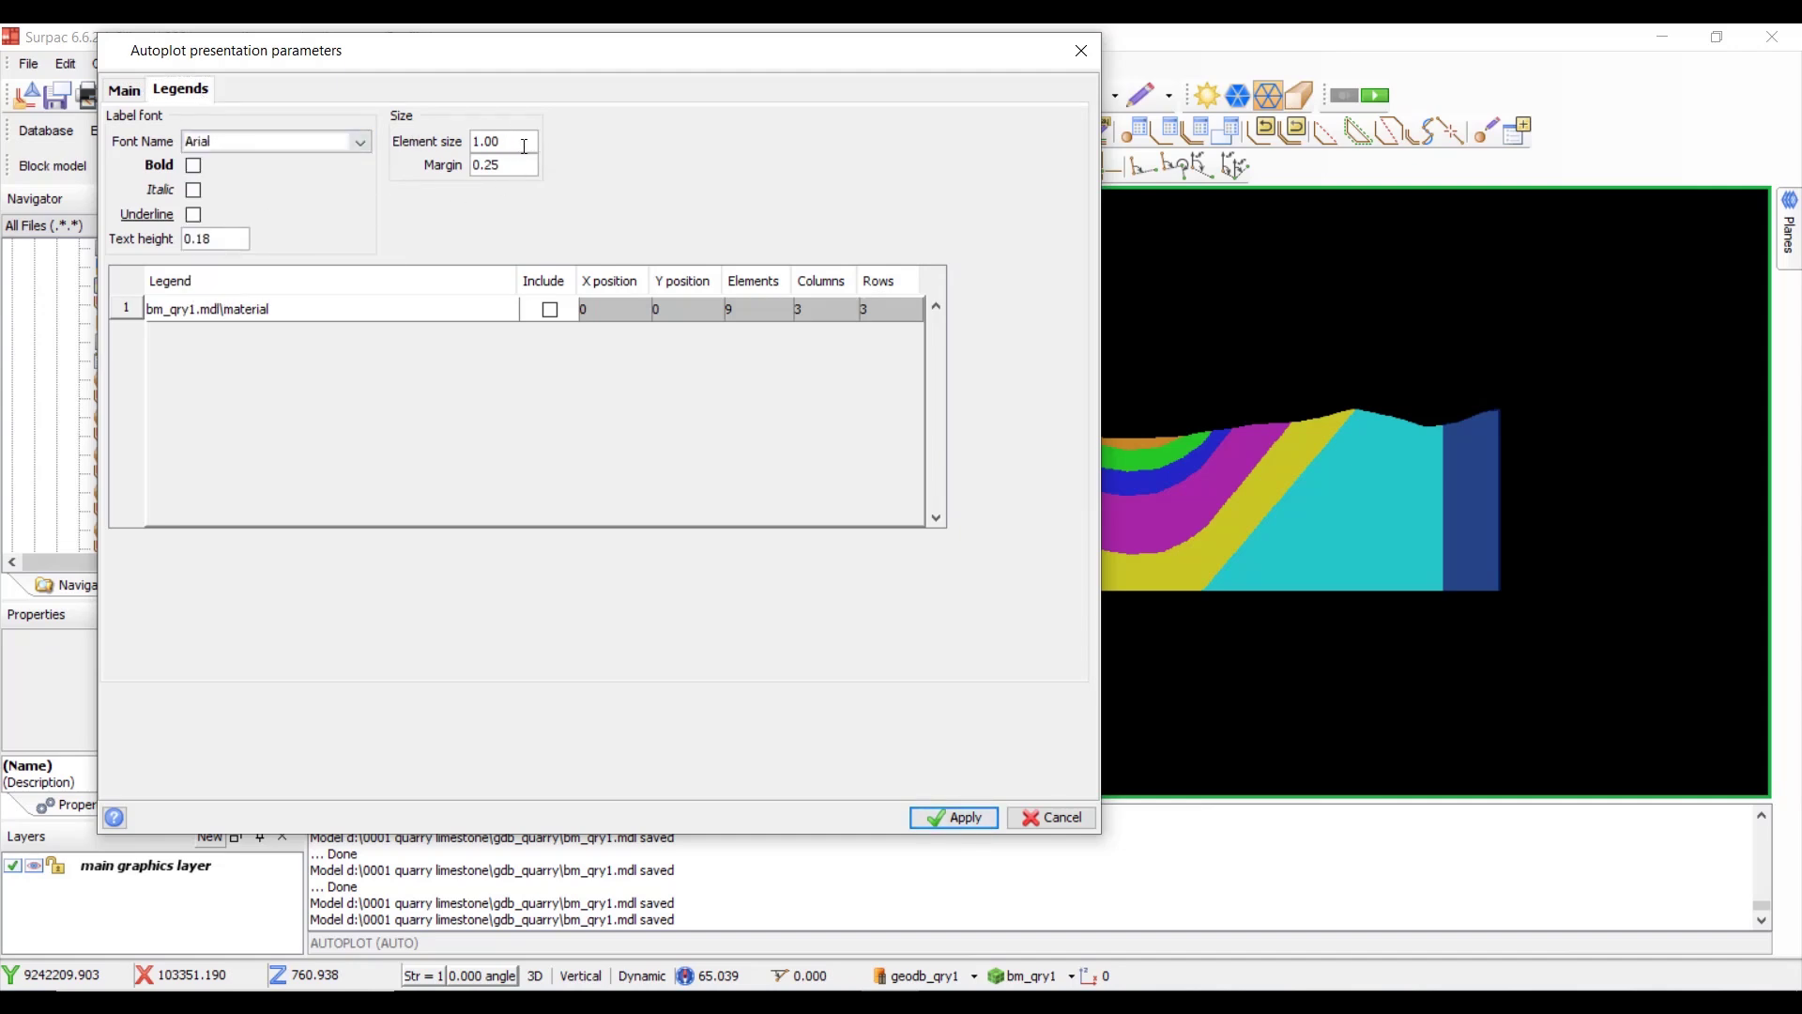
double_click(522, 142)
right_click(521, 142)
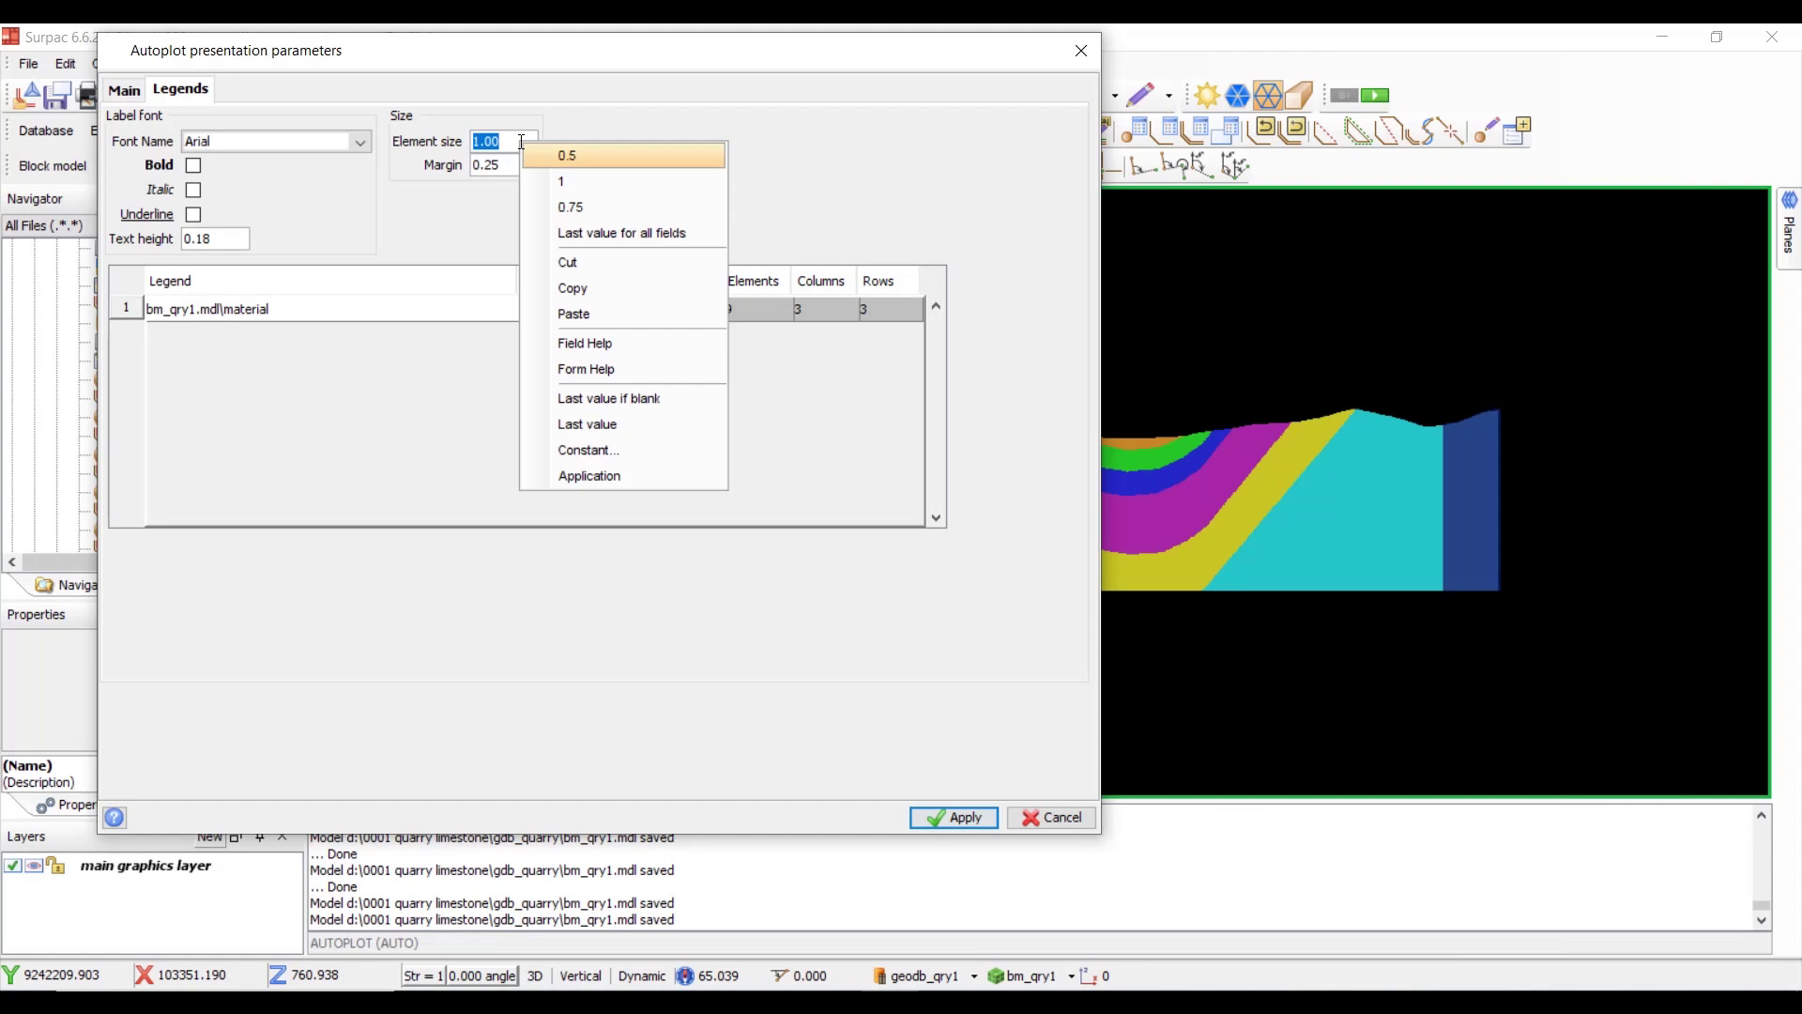
left_click(591, 159)
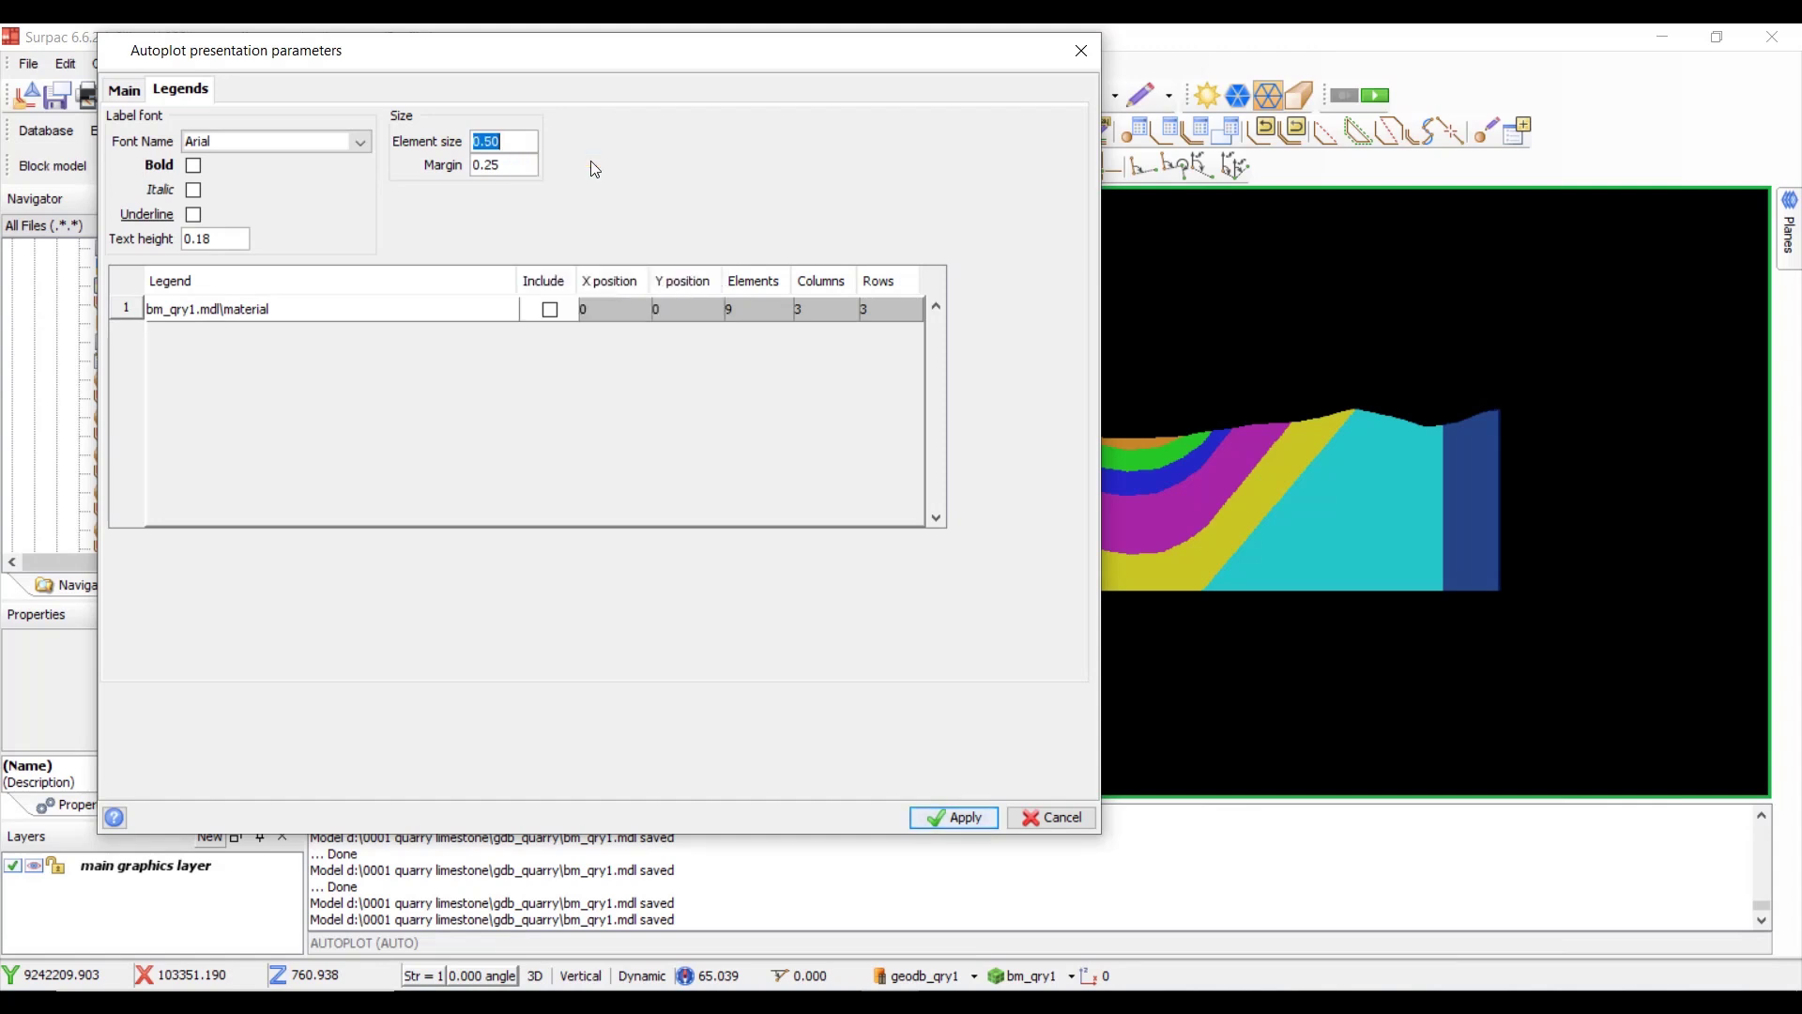
left_click(552, 313)
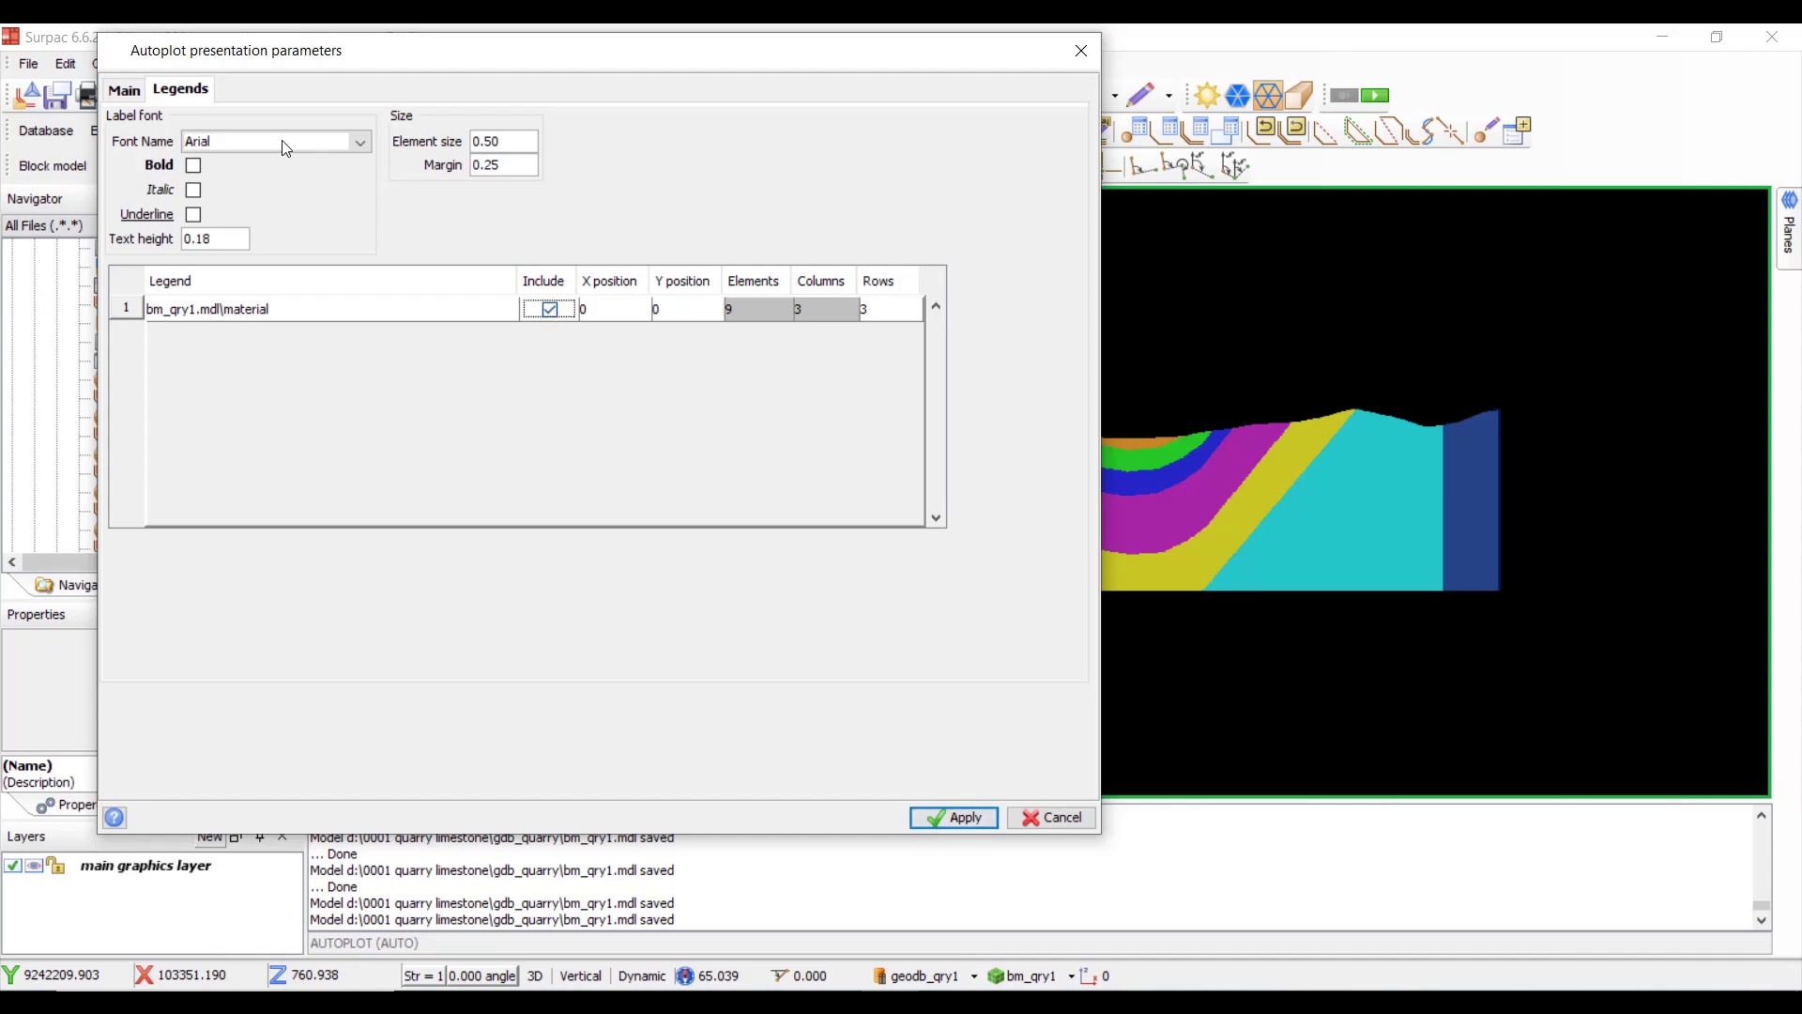
- Accept the A4 landscape sheet setup for main_graphics_layer with a manual scale of 10000 and 600 DPI raster rendering
left_click(125, 90)
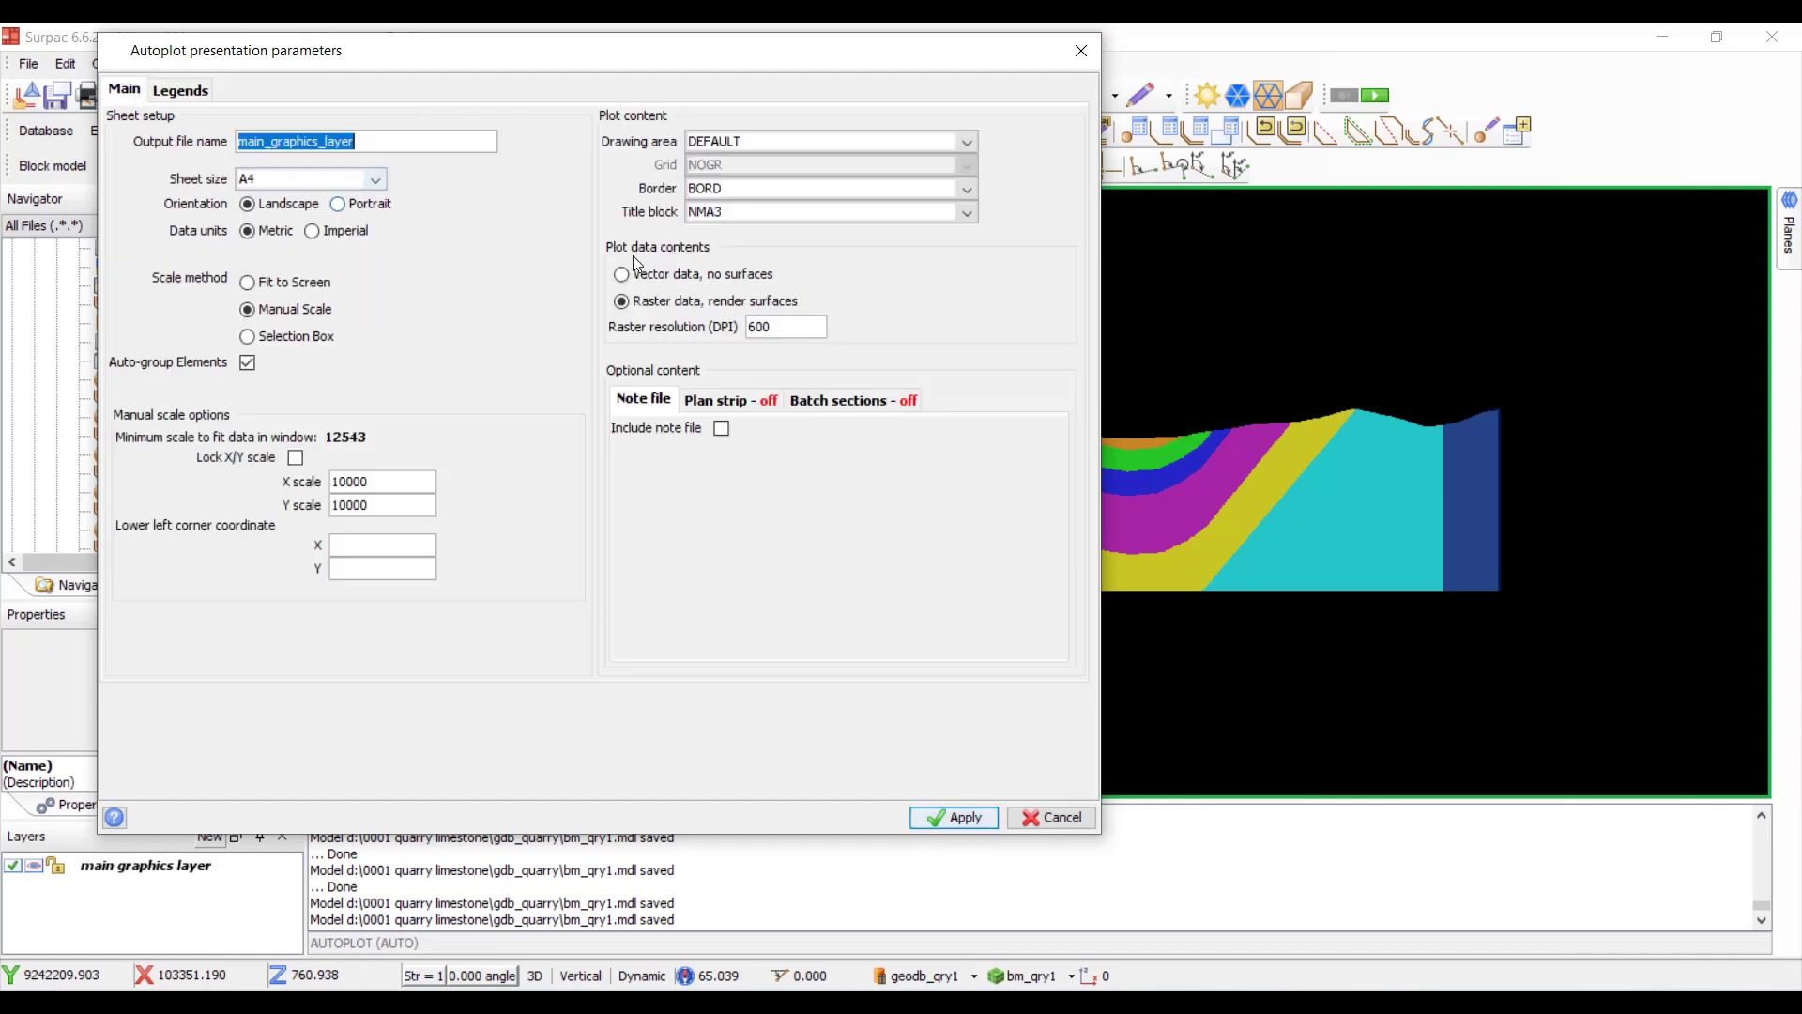
double_click(789, 328)
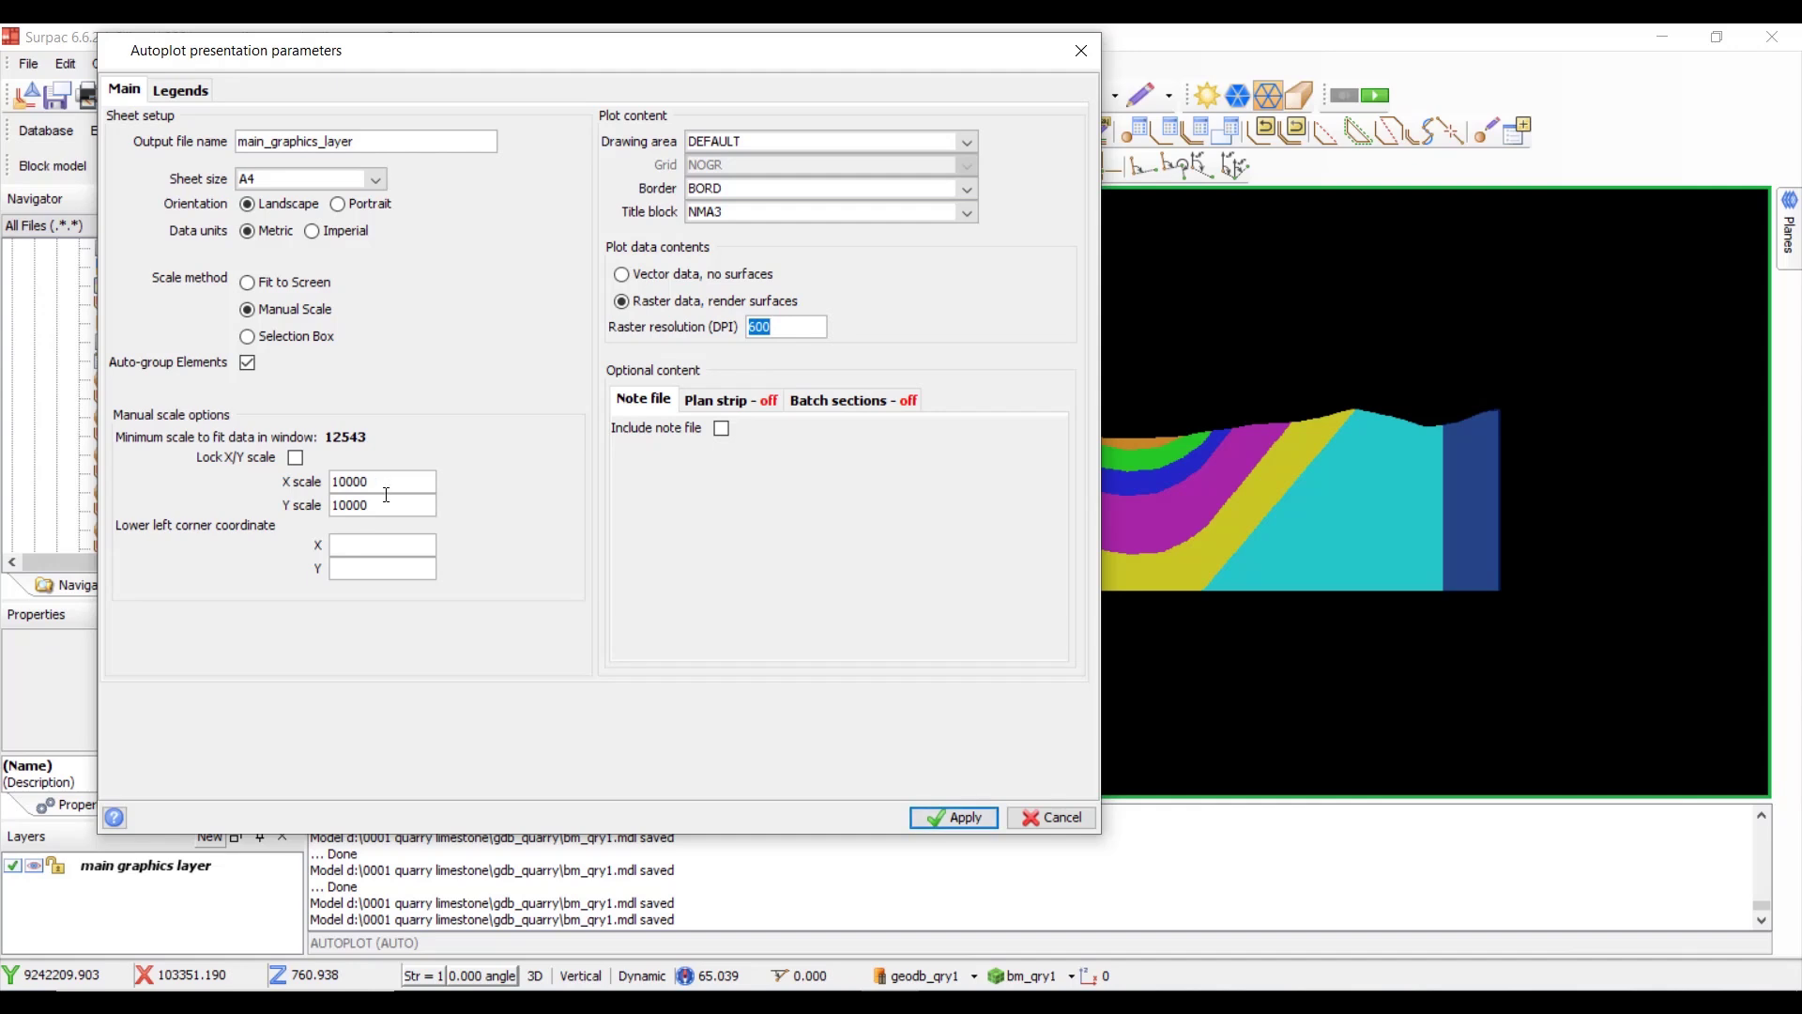
left_click(965, 819)
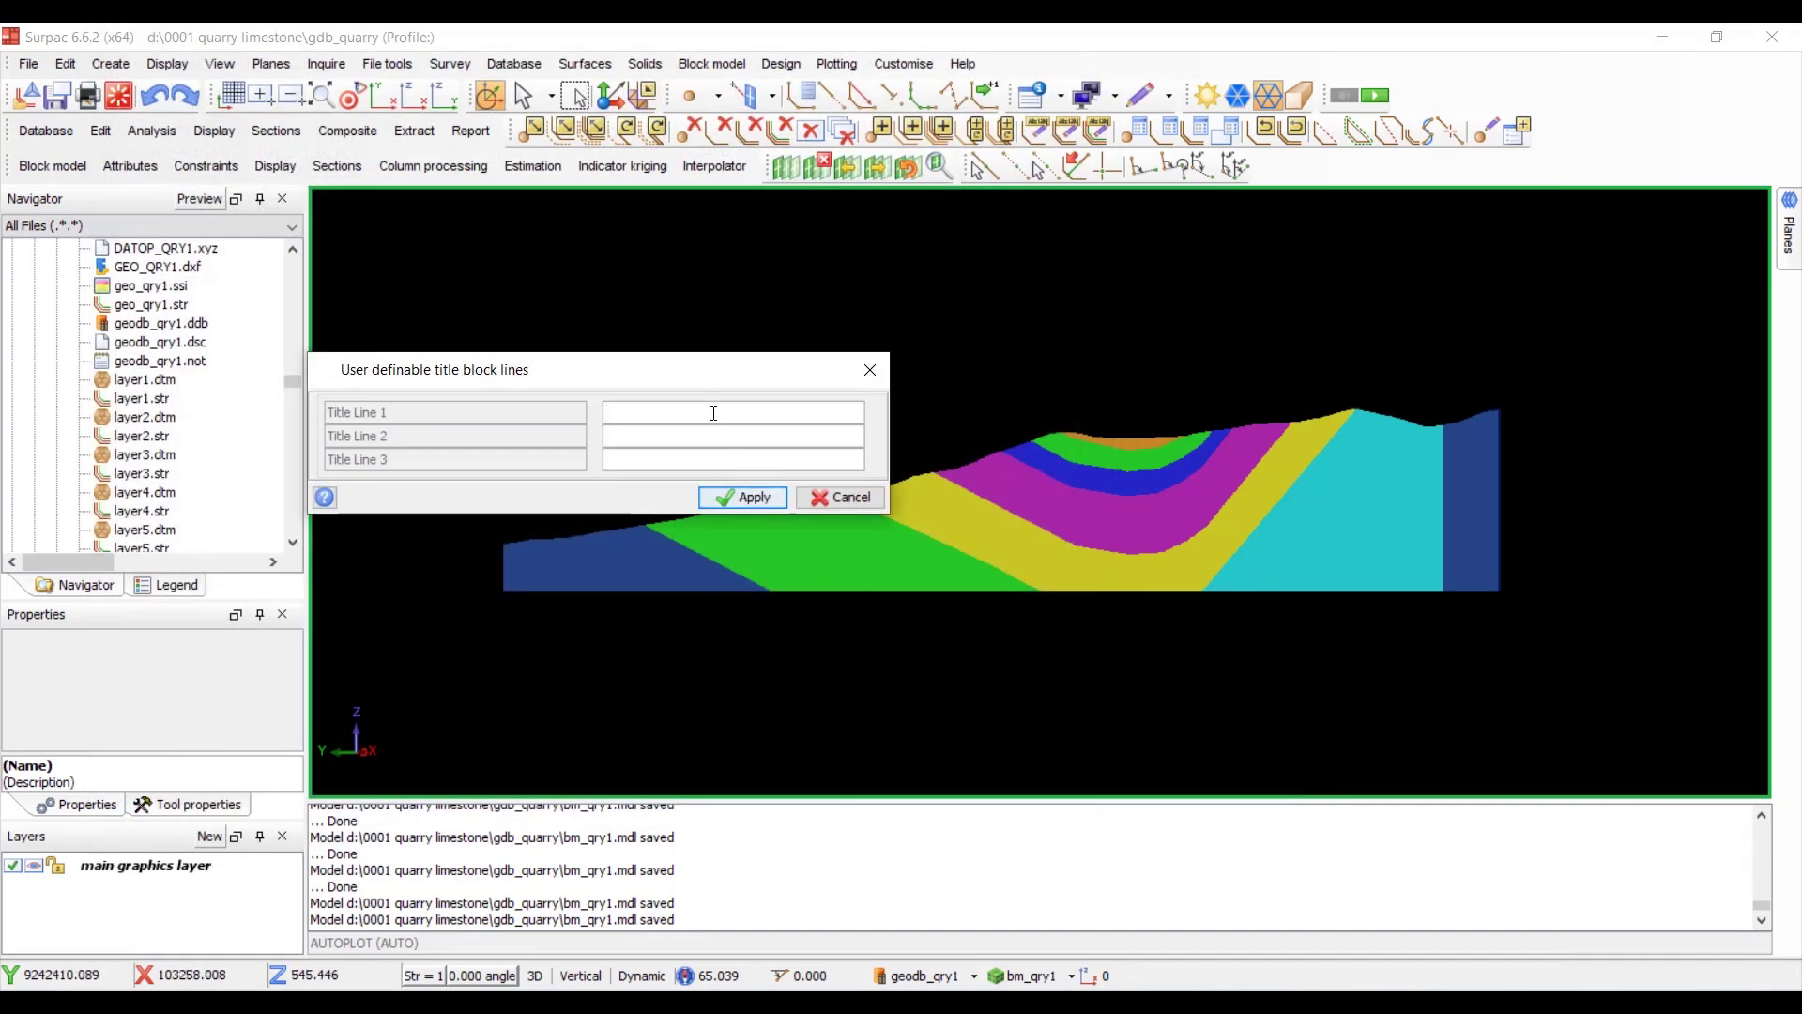
- Set the title block lines to PENAMPANG GEOLOGI, QUARRY PROJECT and ARB, and generate the plot with the selection box as placed
type("C")
type("PE")
type("NAMPANG GEOLOGI")
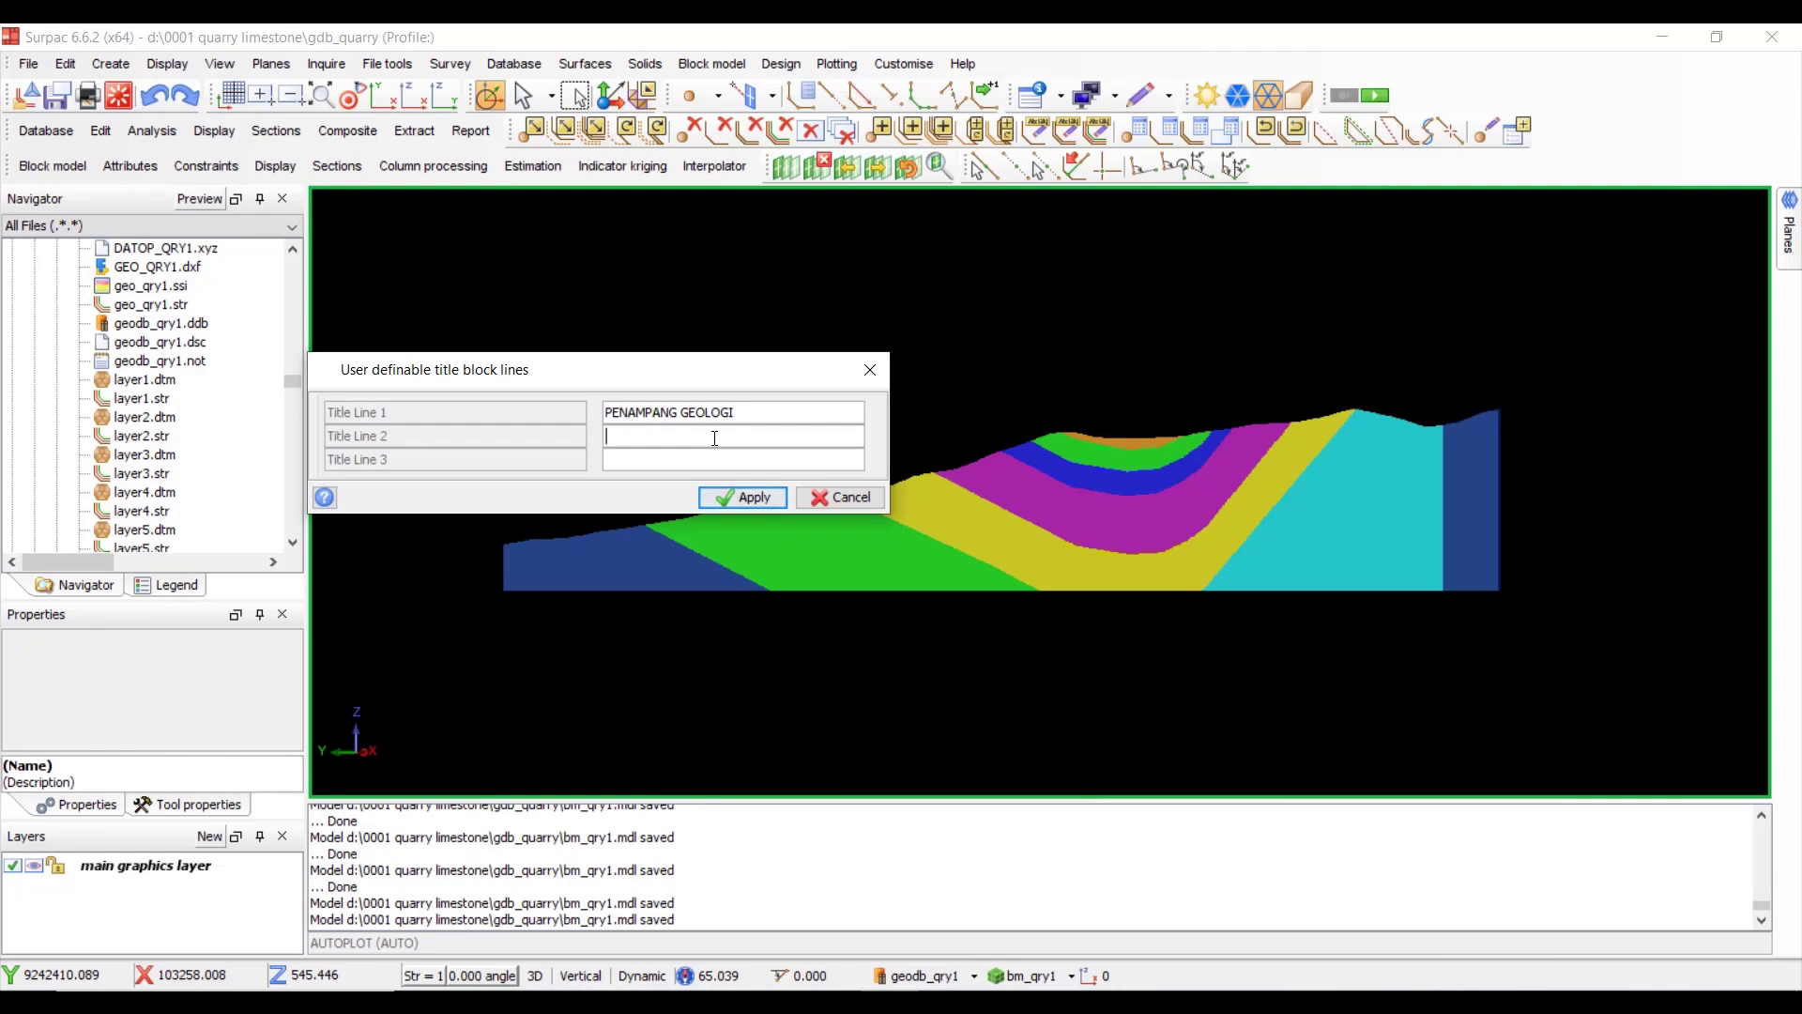
left_click(716, 438)
type("QUARRY PROJECT")
left_click(697, 459)
type("ARB")
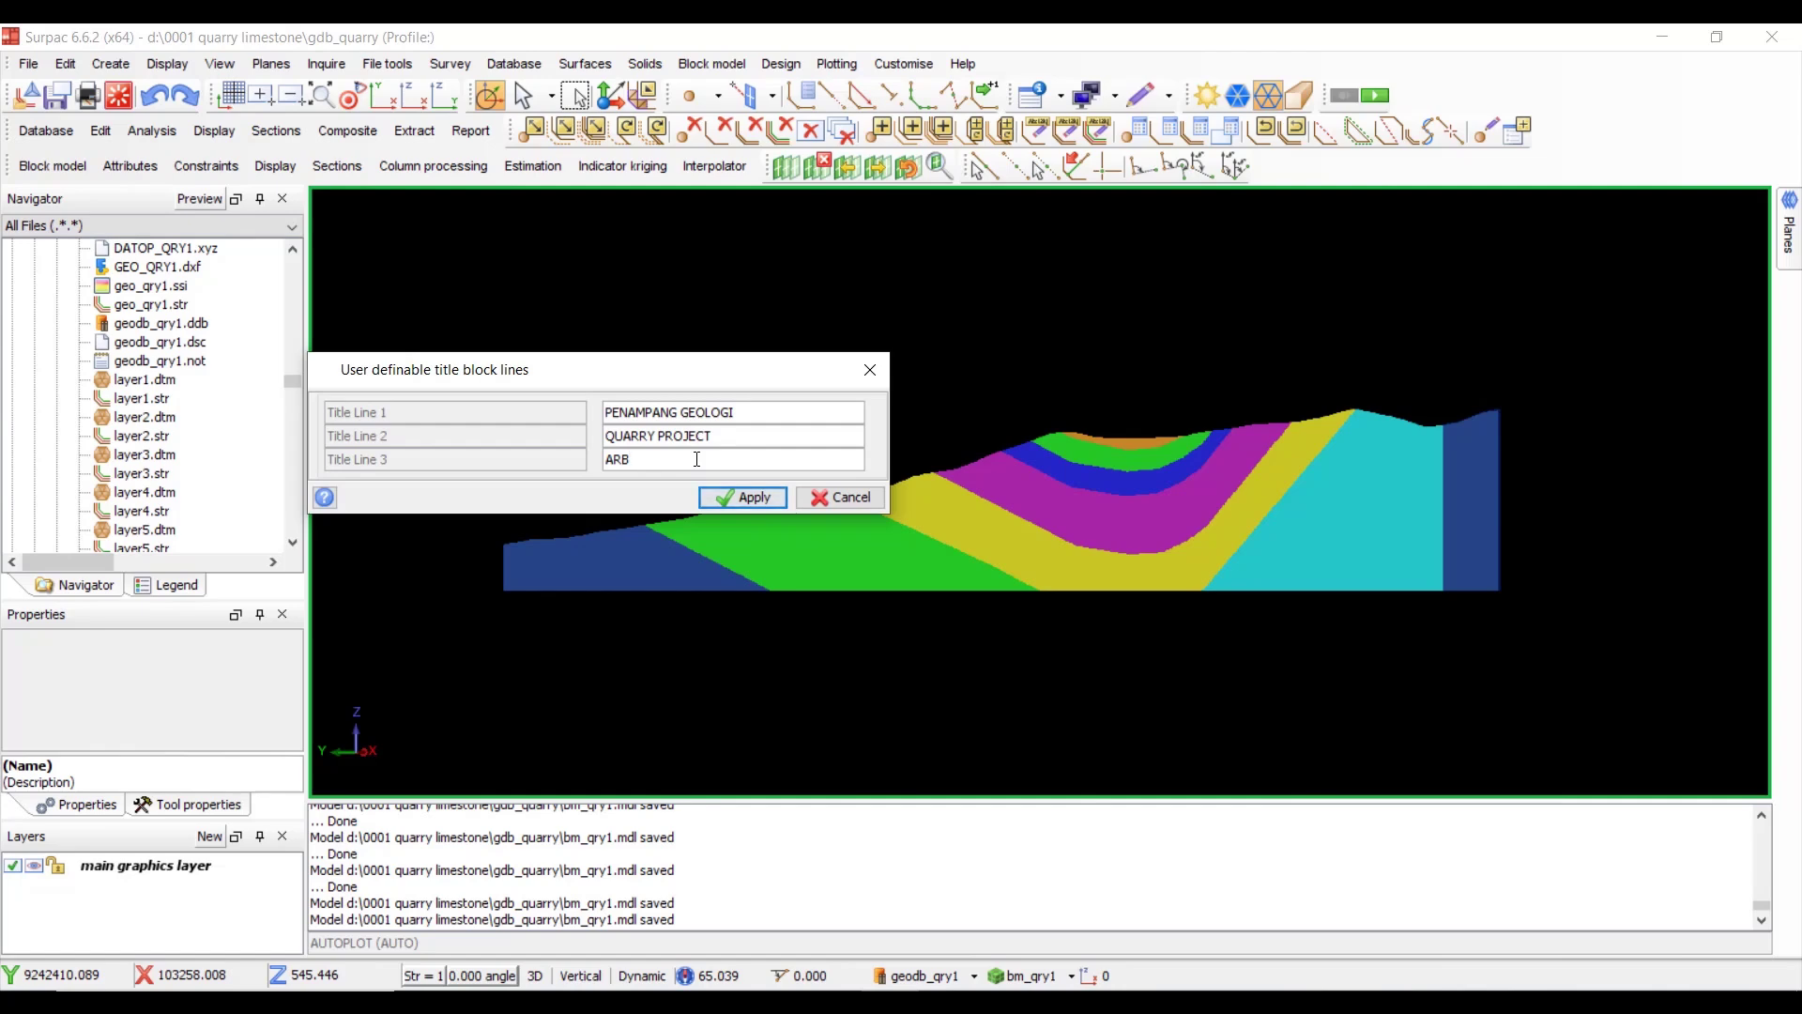
left_click(742, 498)
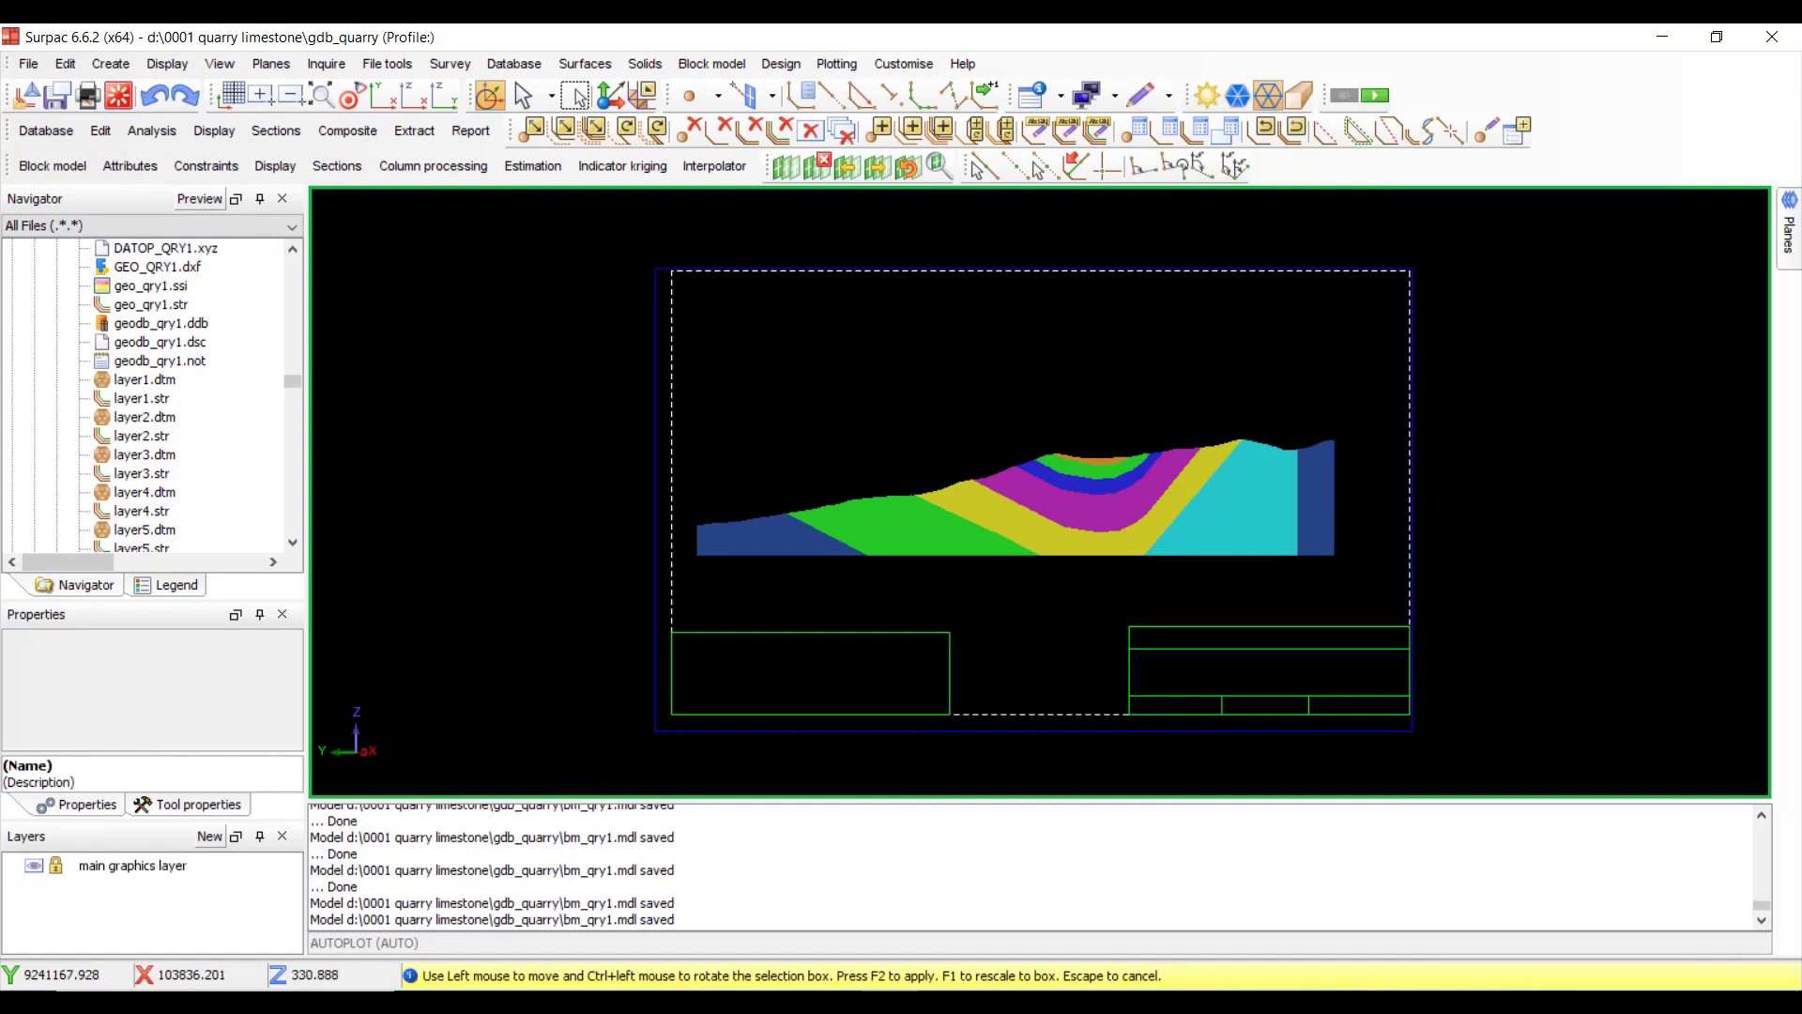
key("F2")
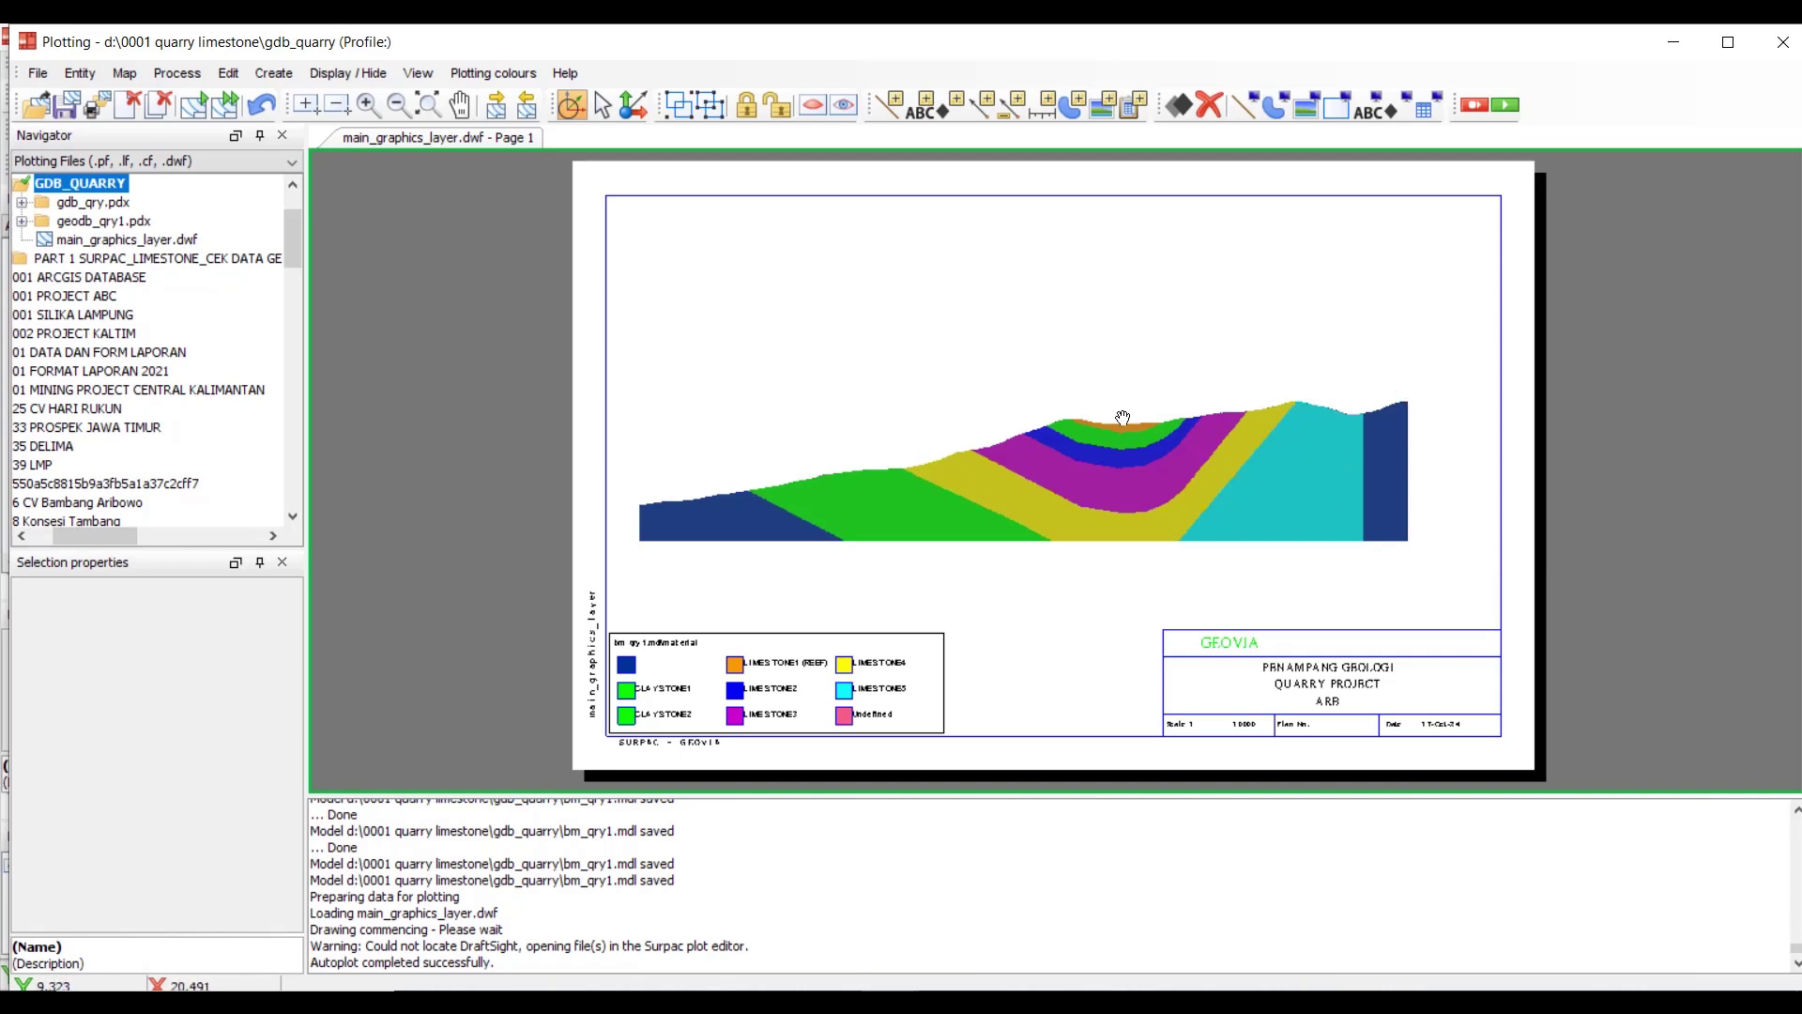
- Examine the plotted geological section with its material legend and title block up close
left_click(37, 74)
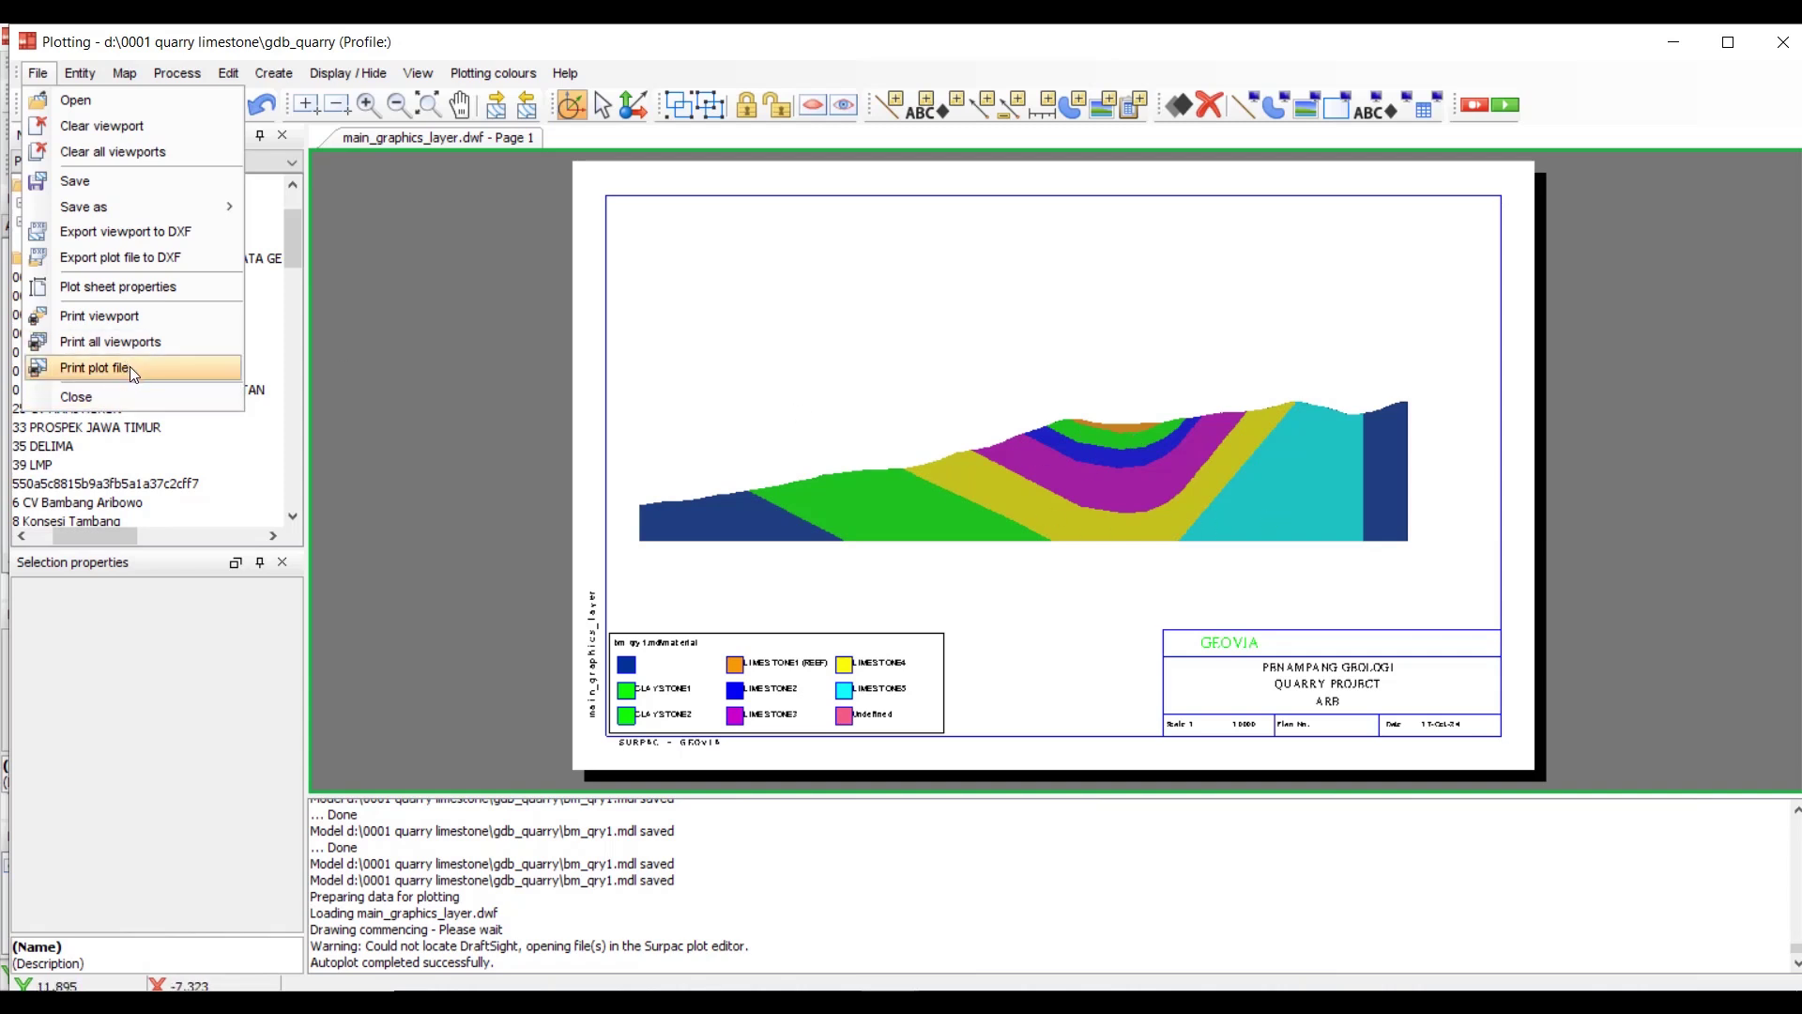
left_click(655, 51)
scroll(1136, 488, "up", 1)
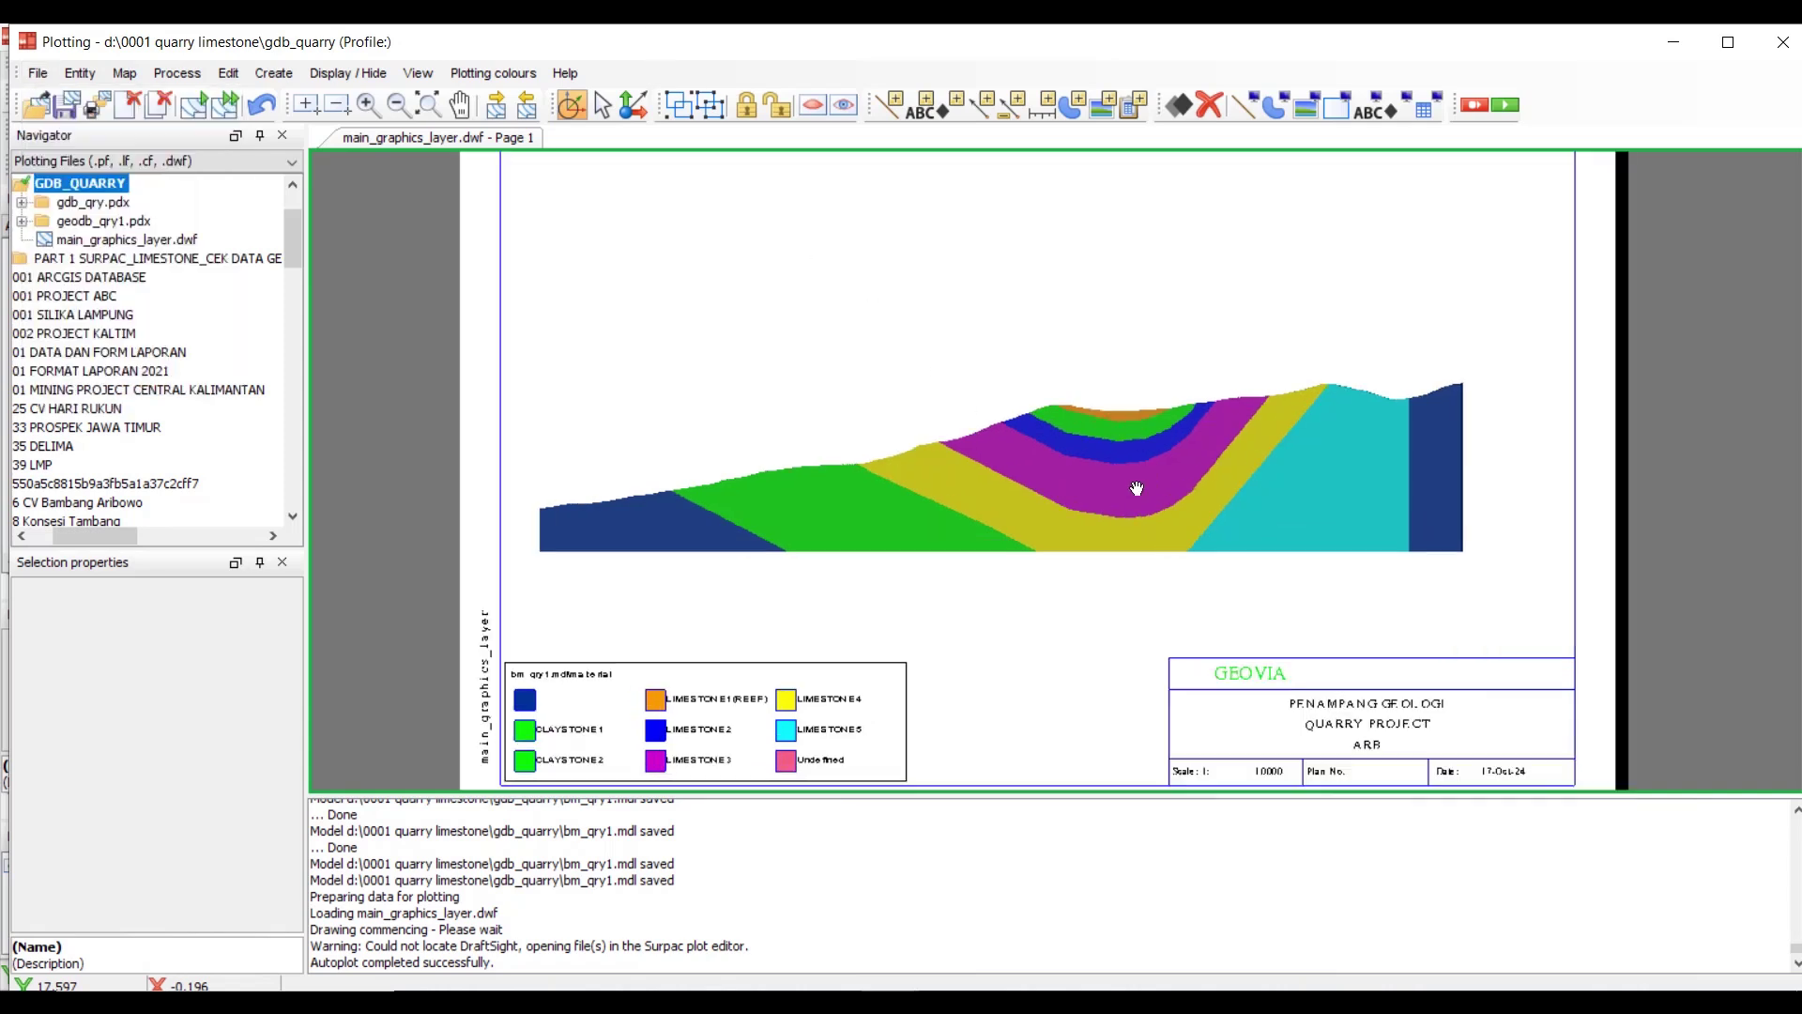
scroll(1137, 488, "up", 1)
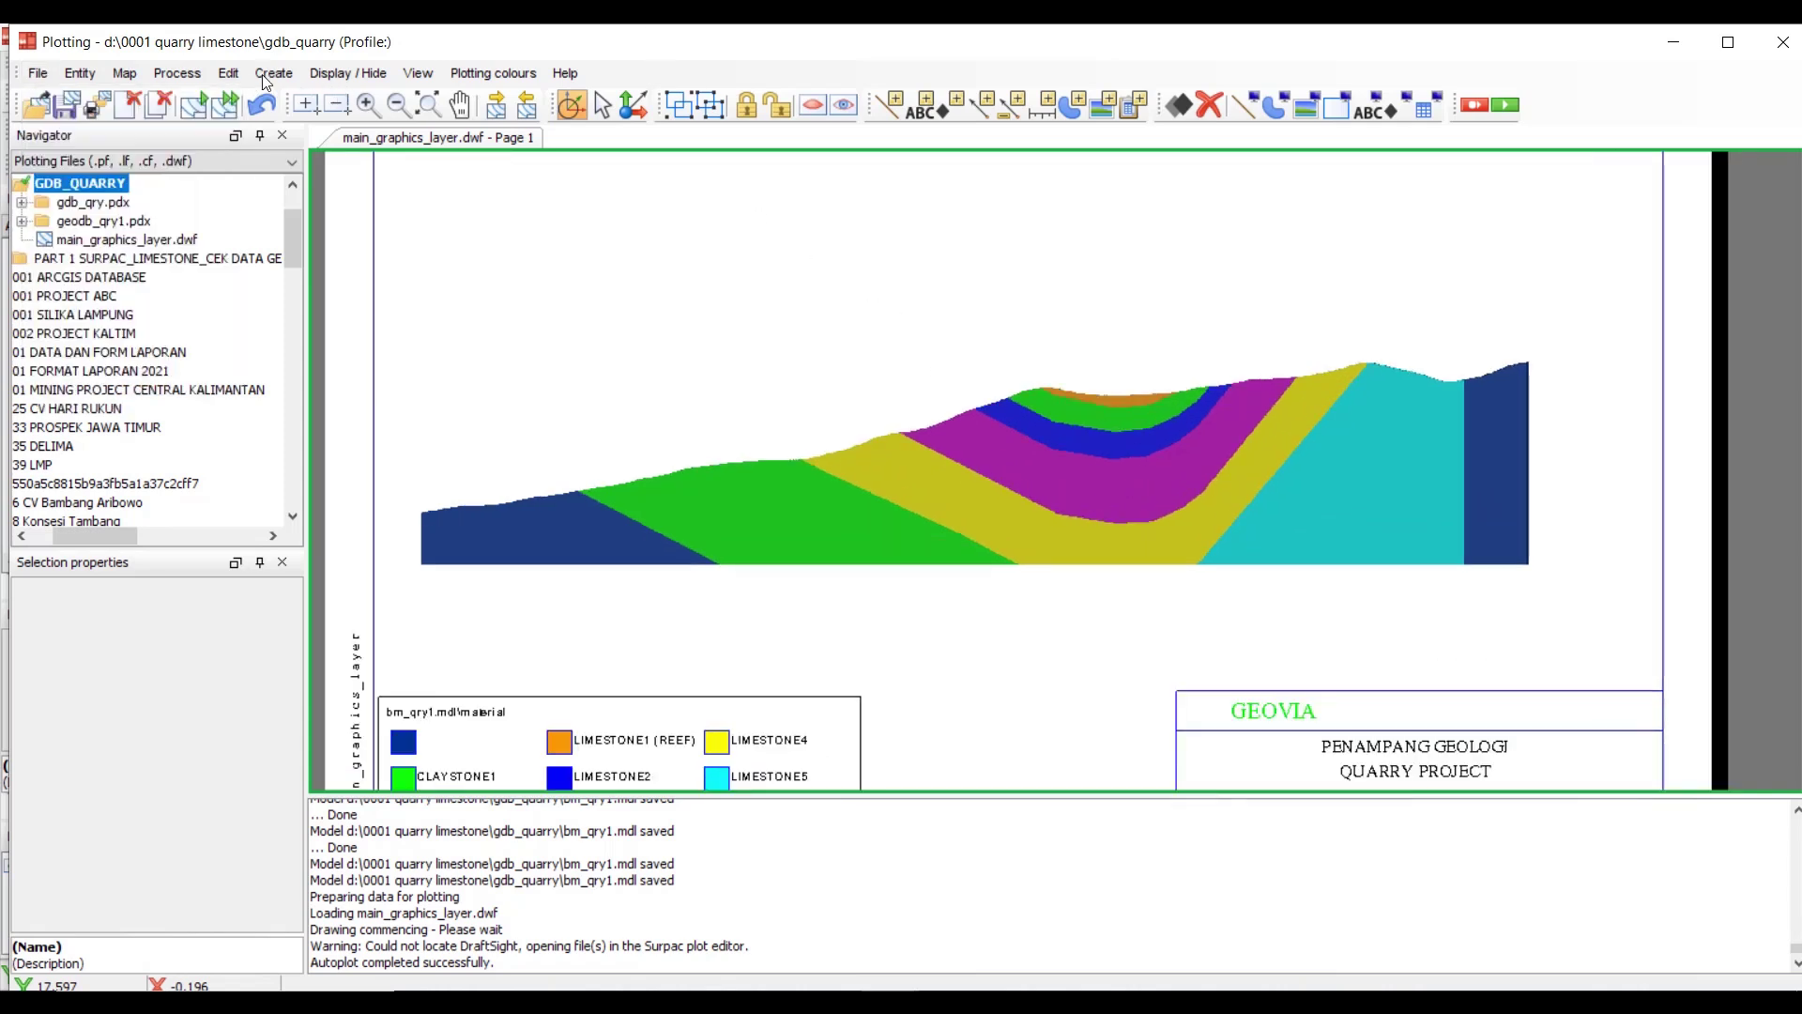